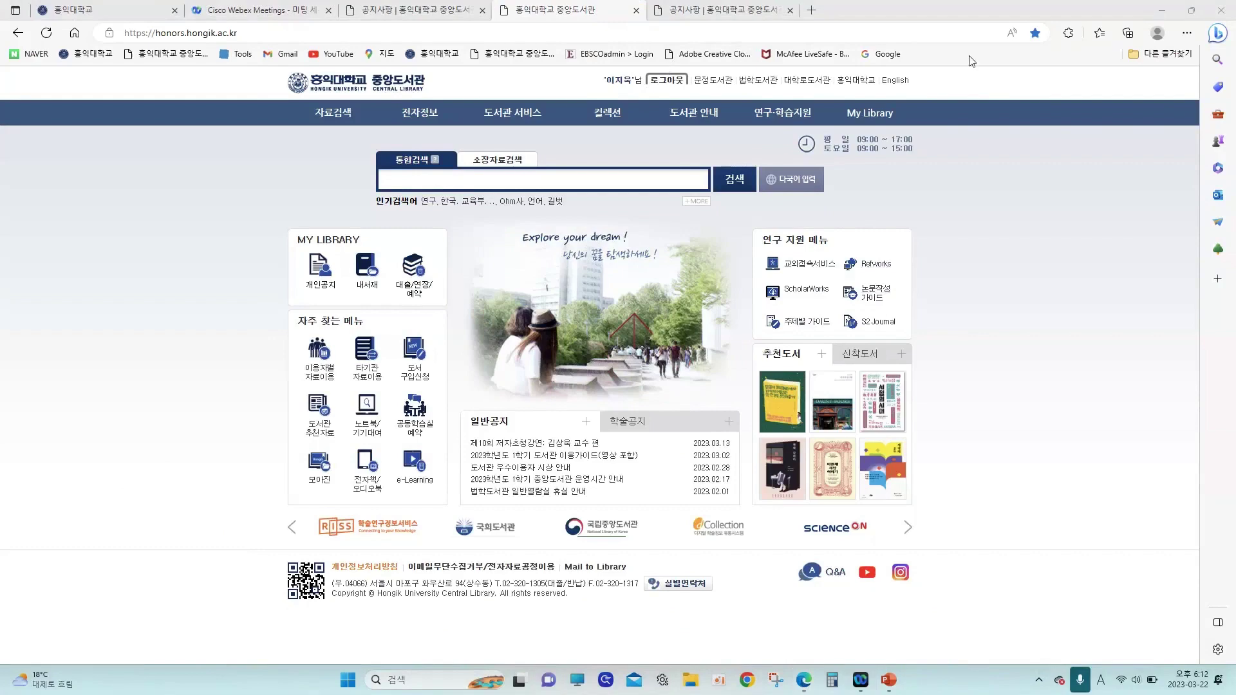
# - Restore the maximized browser window to a floating window, then resize and reposition it to fill nearly the whole screen
pyautogui.doubleClick(1017, 14)
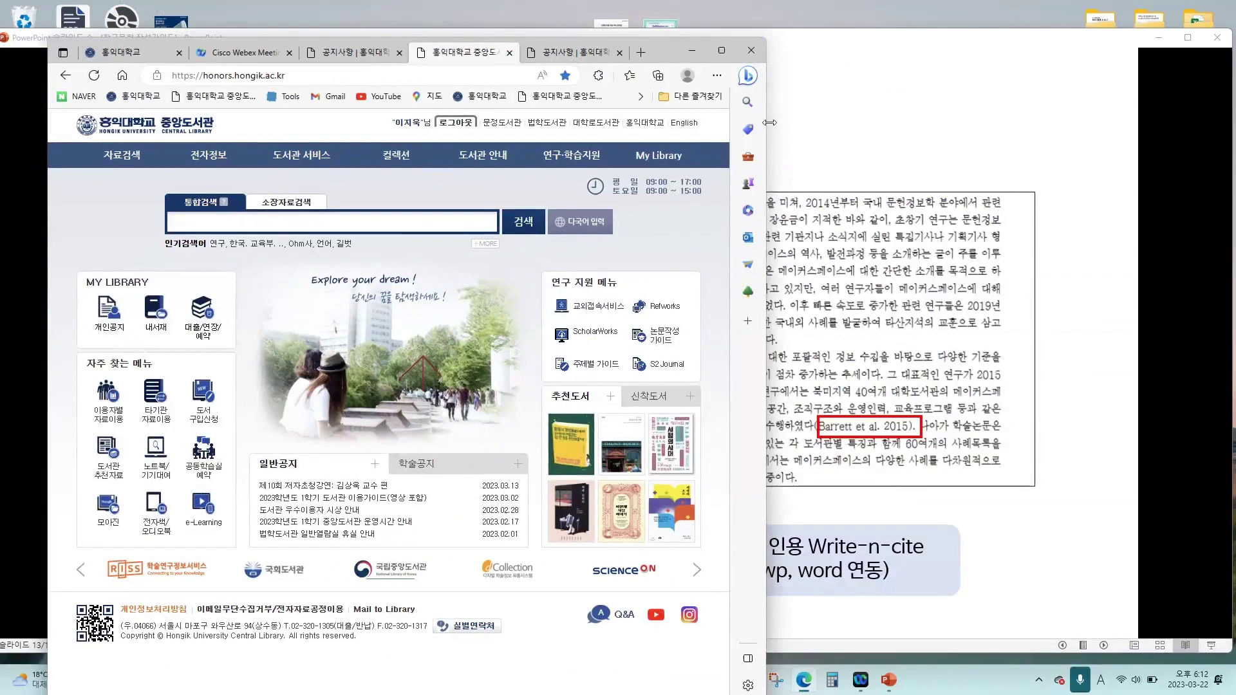
pyautogui.moveTo(769, 122); pyautogui.dragTo(1156, 147)
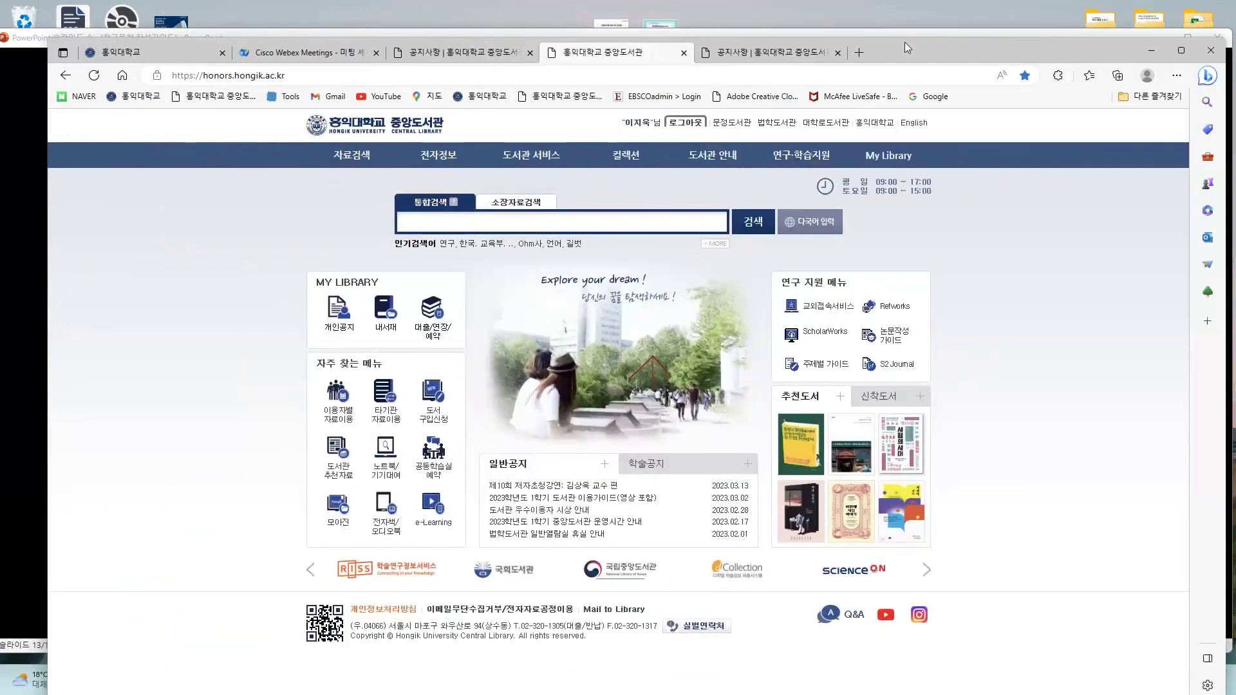
pyautogui.moveTo(905, 41); pyautogui.dragTo(899, 27)
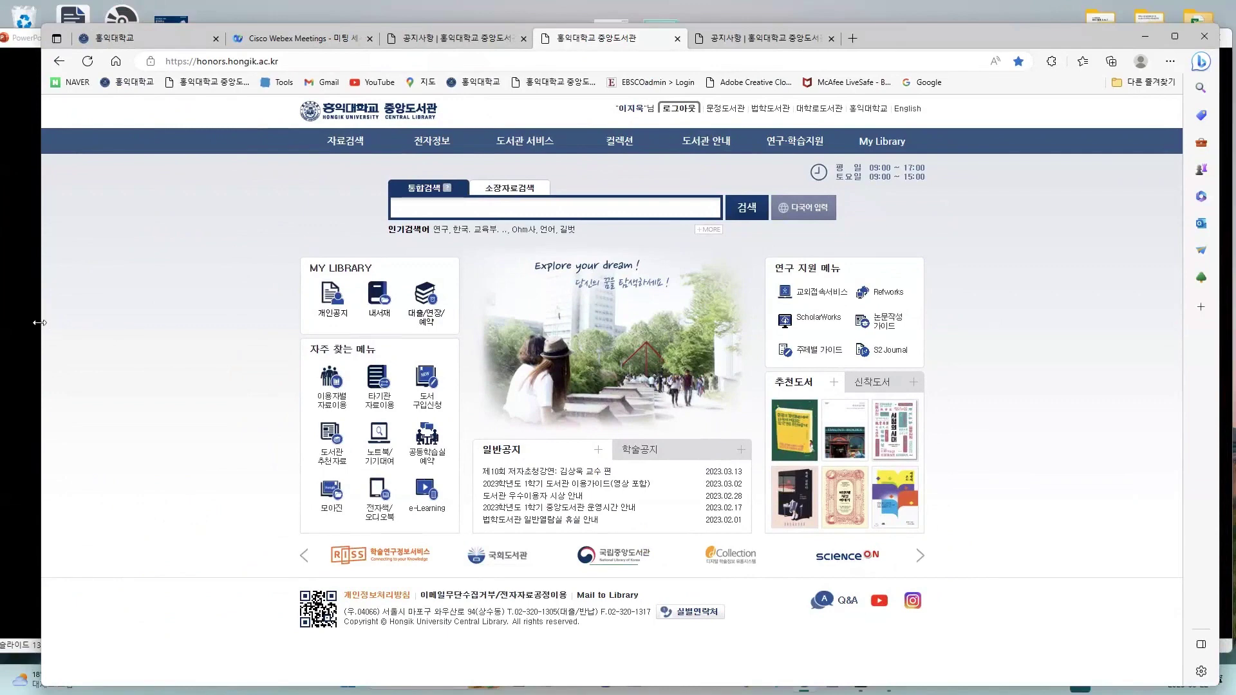
pyautogui.moveTo(39, 323); pyautogui.dragTo(0, 322)
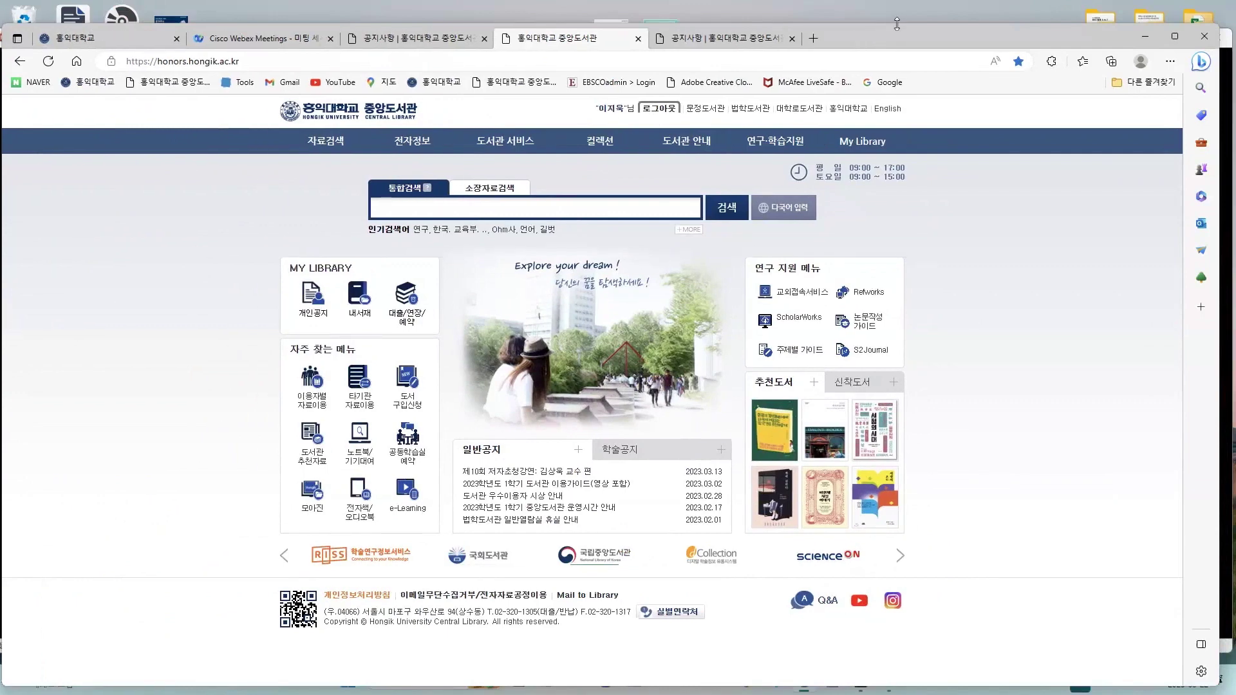
pyautogui.moveTo(896, 23); pyautogui.dragTo(889, 43)
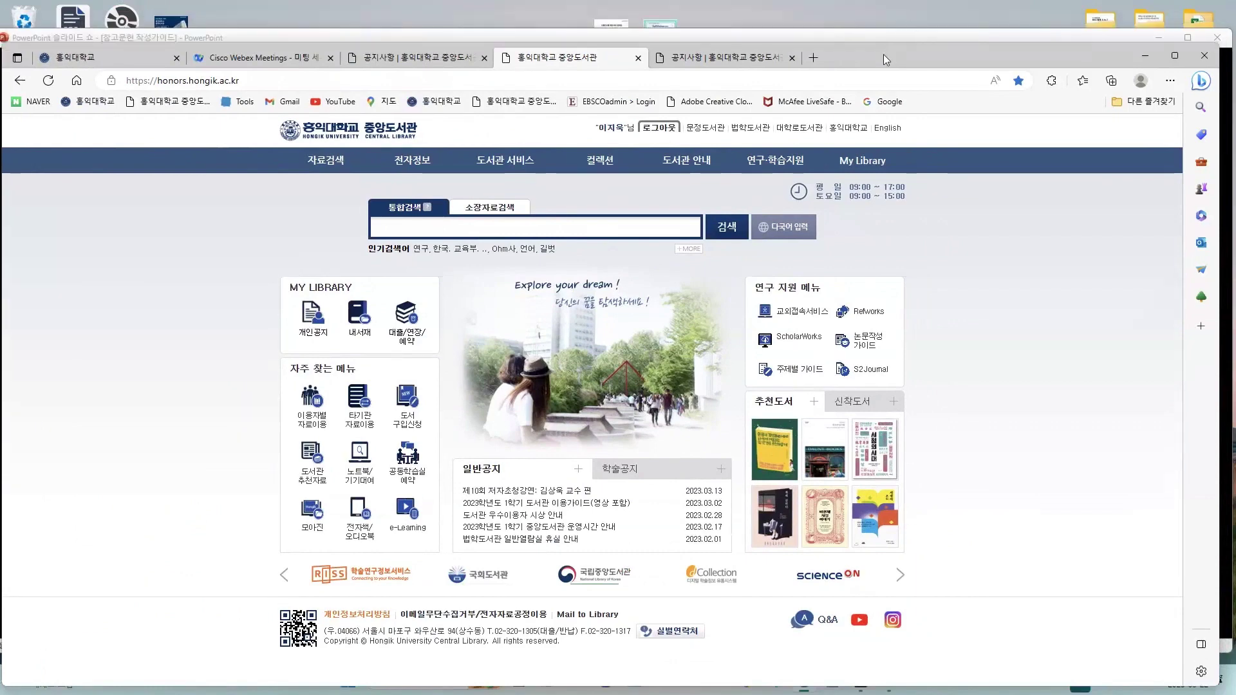
pyautogui.moveTo(883, 54); pyautogui.dragTo(893, 36)
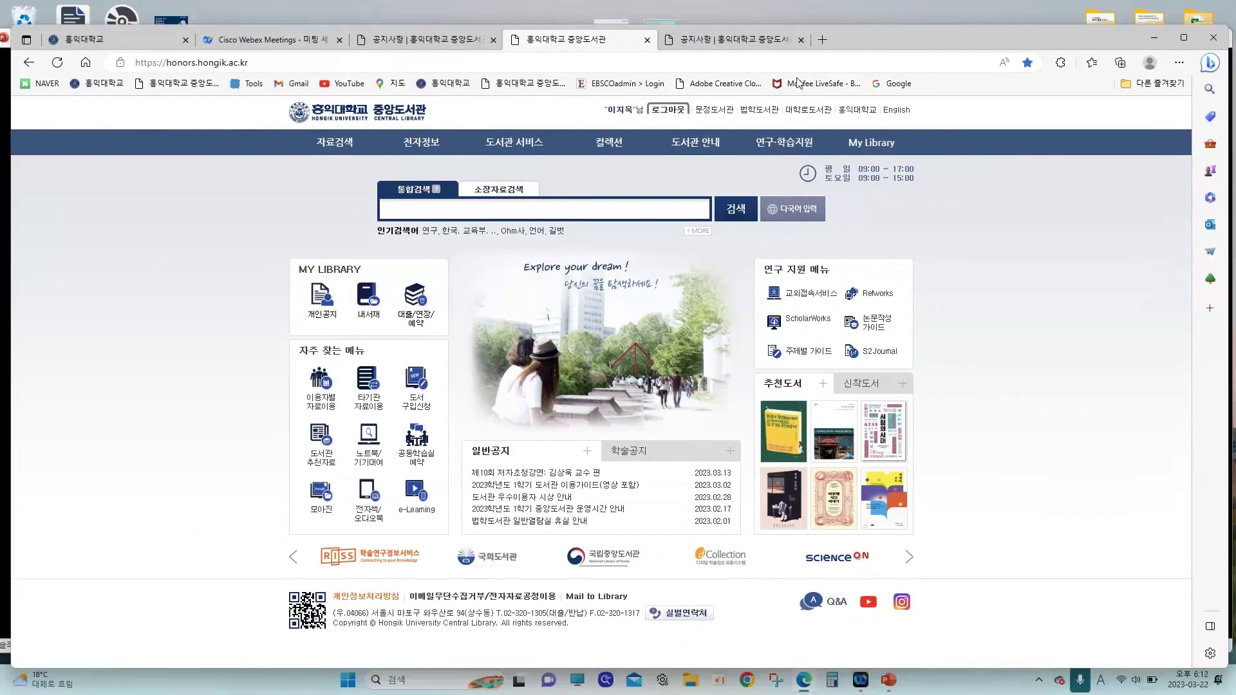
# - Open the 참고문헌관리도구(RefWorks) page of the 논문작성가이드 under 연구·학습지원 on the library site
pyautogui.click(792, 146)
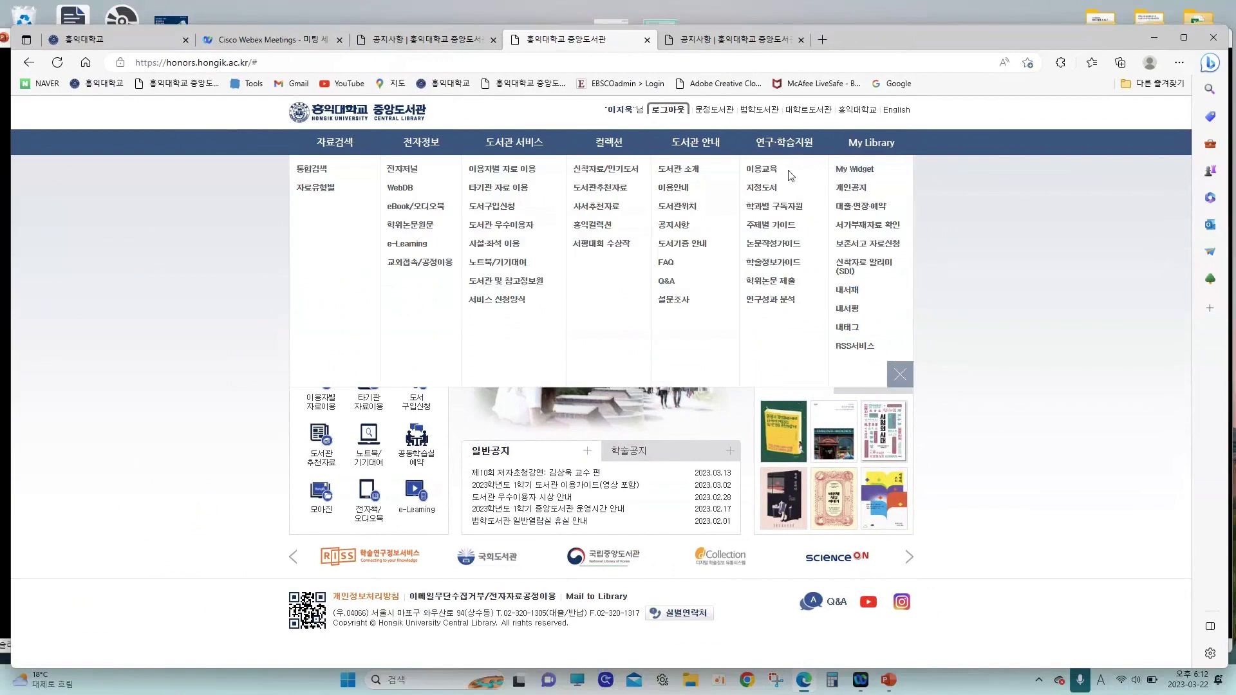
pyautogui.click(781, 249)
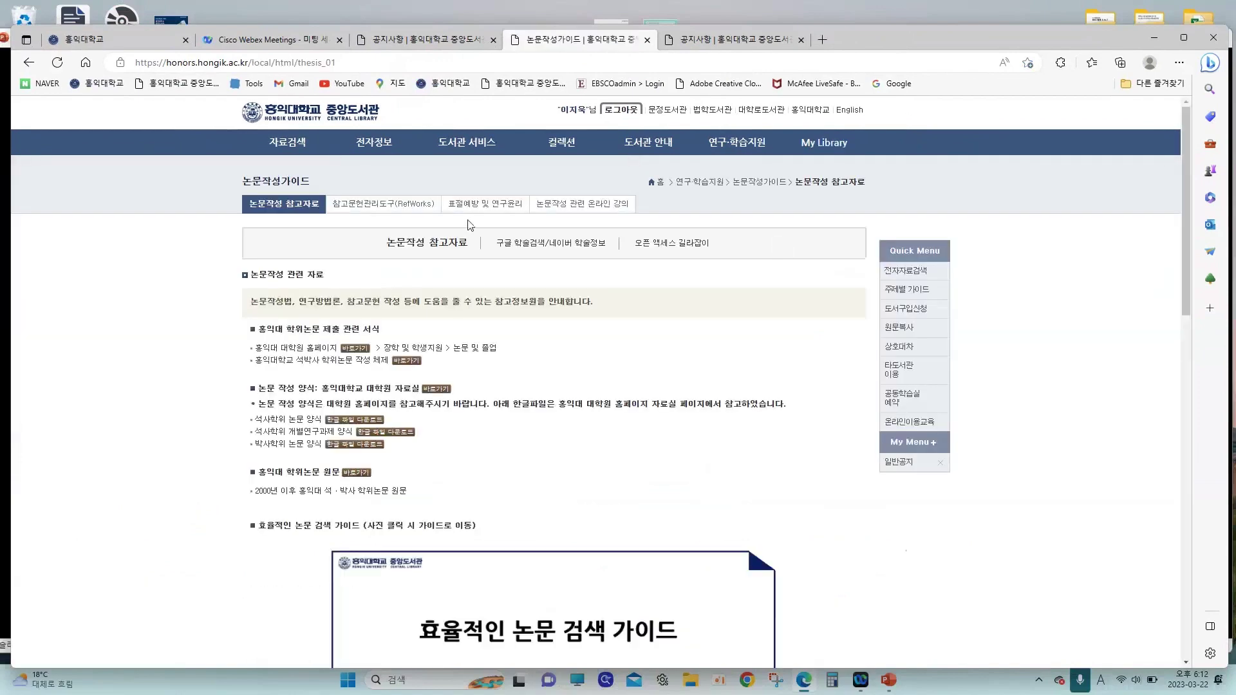
pyautogui.click(417, 214)
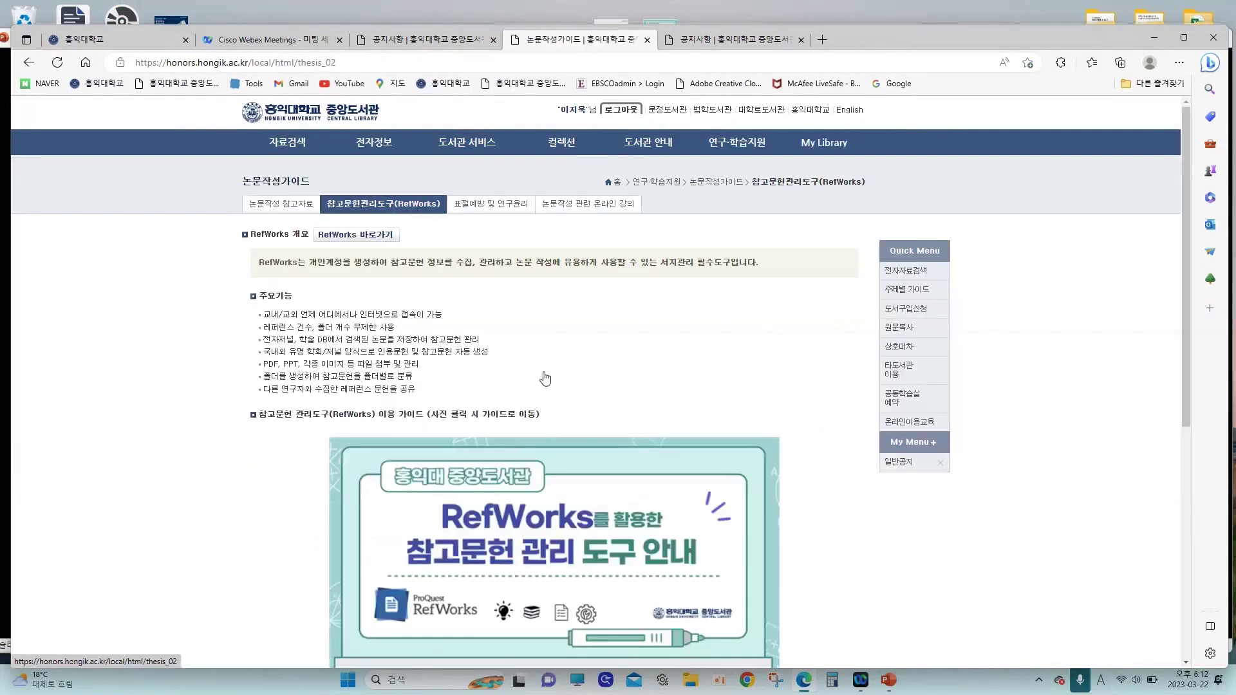
# - Open the illustrated RefWorks usage guide, view its pages 2 and 3, and close the guide
pyautogui.scroll(-2, 545, 379)
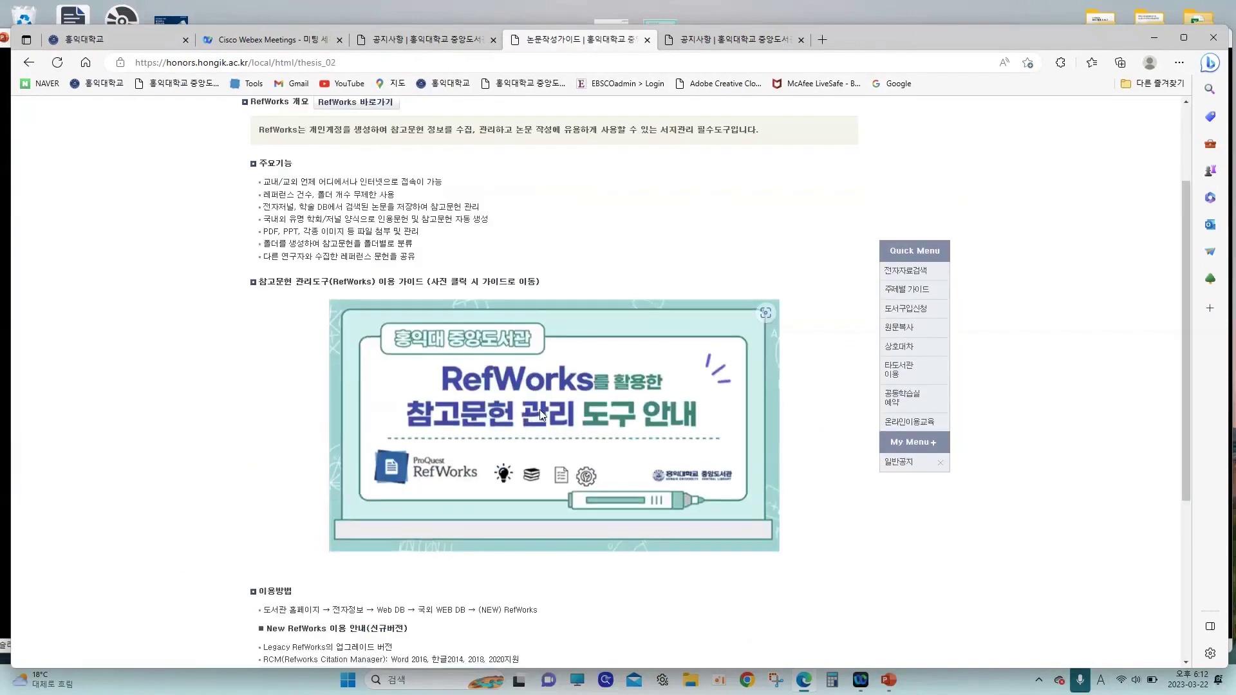
pyautogui.click(542, 414)
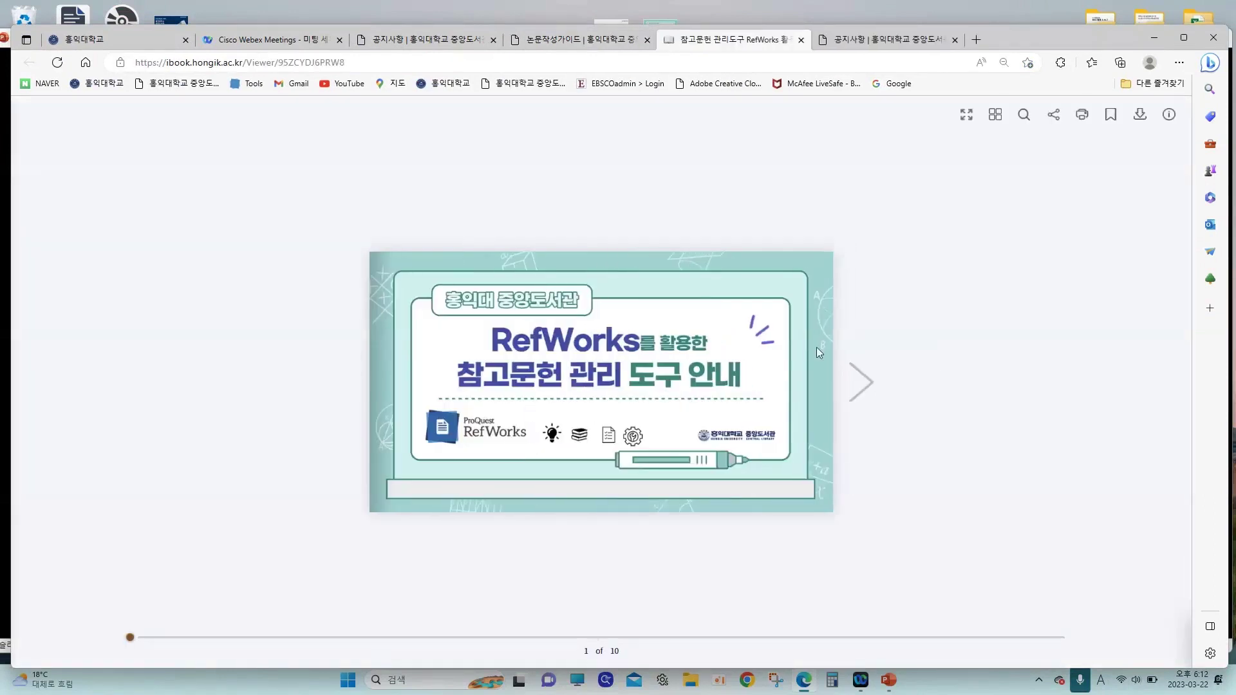
pyautogui.click(861, 383)
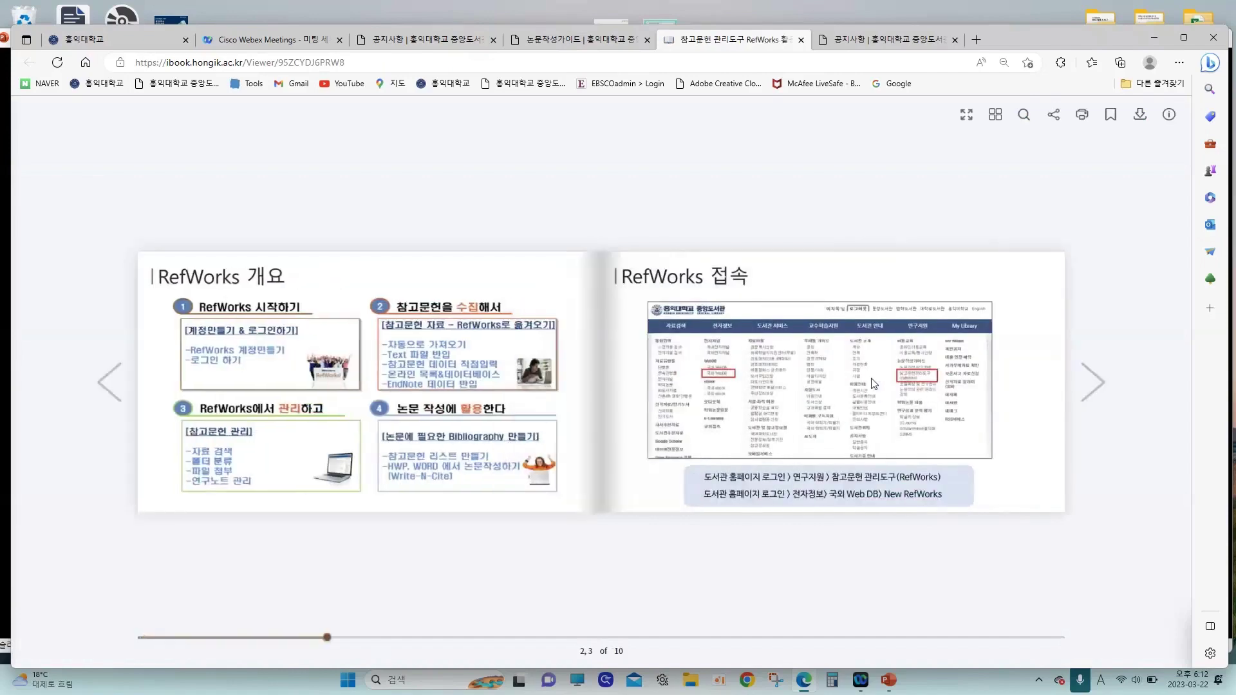
pyautogui.click(802, 40)
# - Launch RefWorks in a new tab through the RefWorks 바로가기 link beside the overview heading
pyautogui.scroll(3, 684, 168)
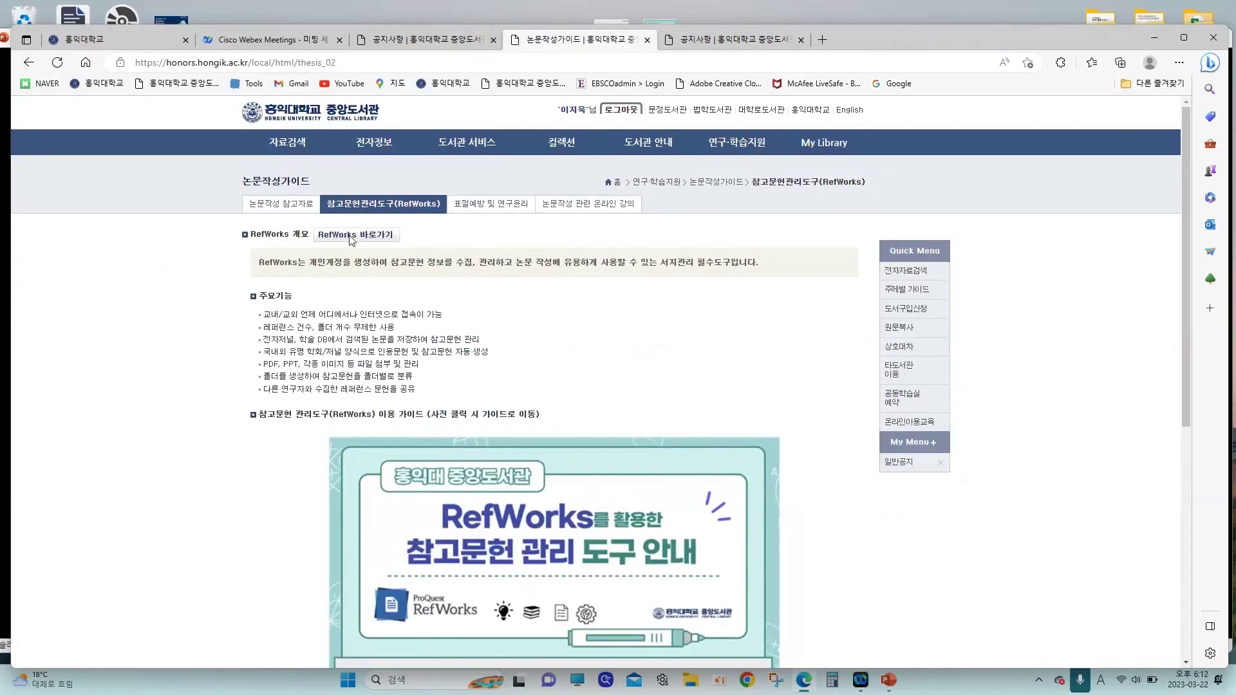
pyautogui.click(351, 236)
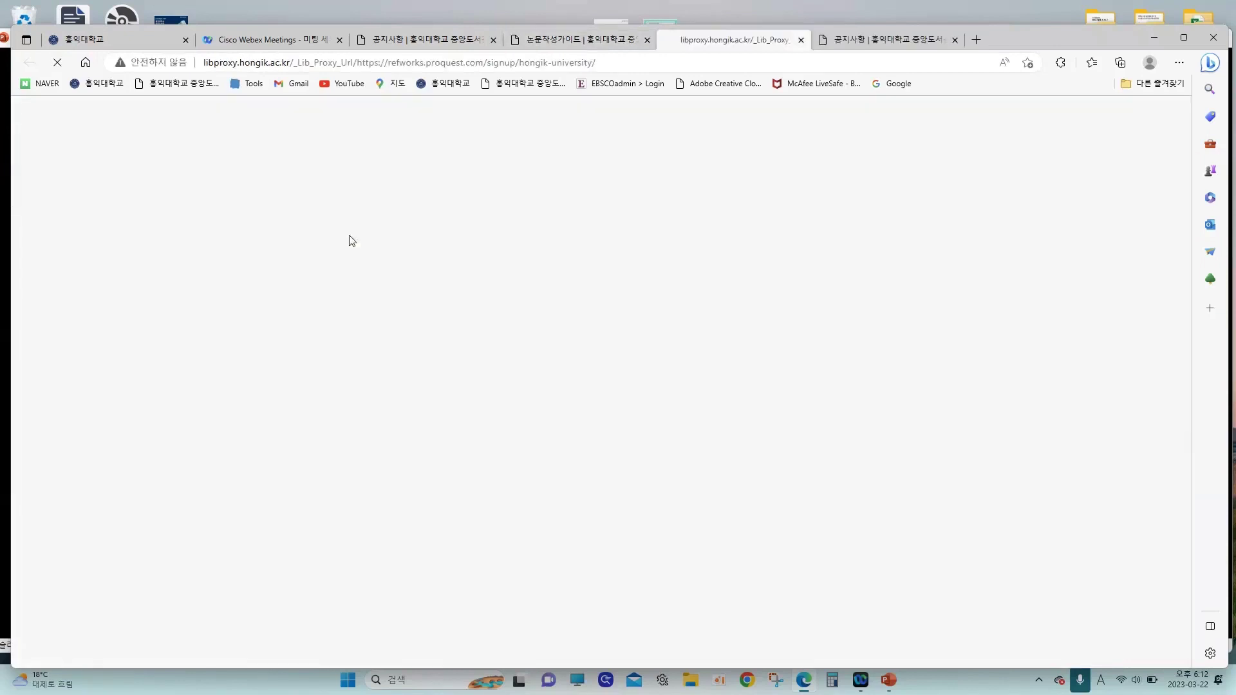
# - Return to the library homepage, retrace the path through 논문작성가이드 to the RefWorks page, and review its 이용방법 section
pyautogui.click(596, 42)
pyautogui.click(338, 122)
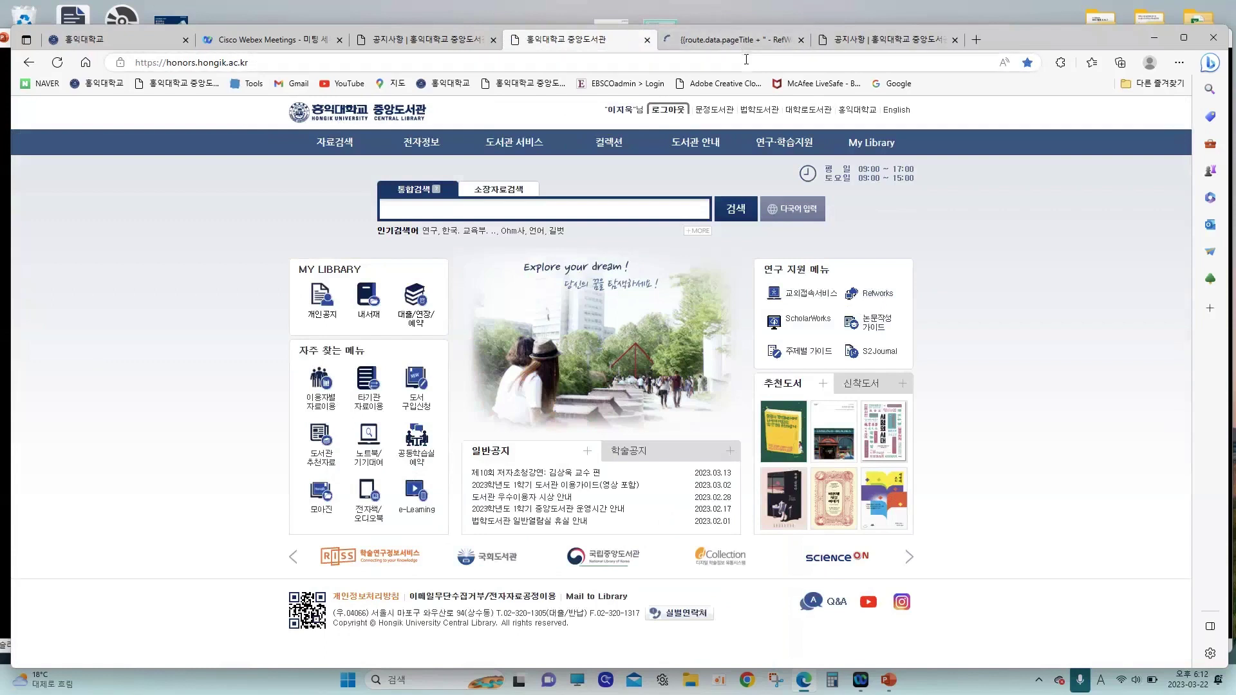
pyautogui.click(871, 291)
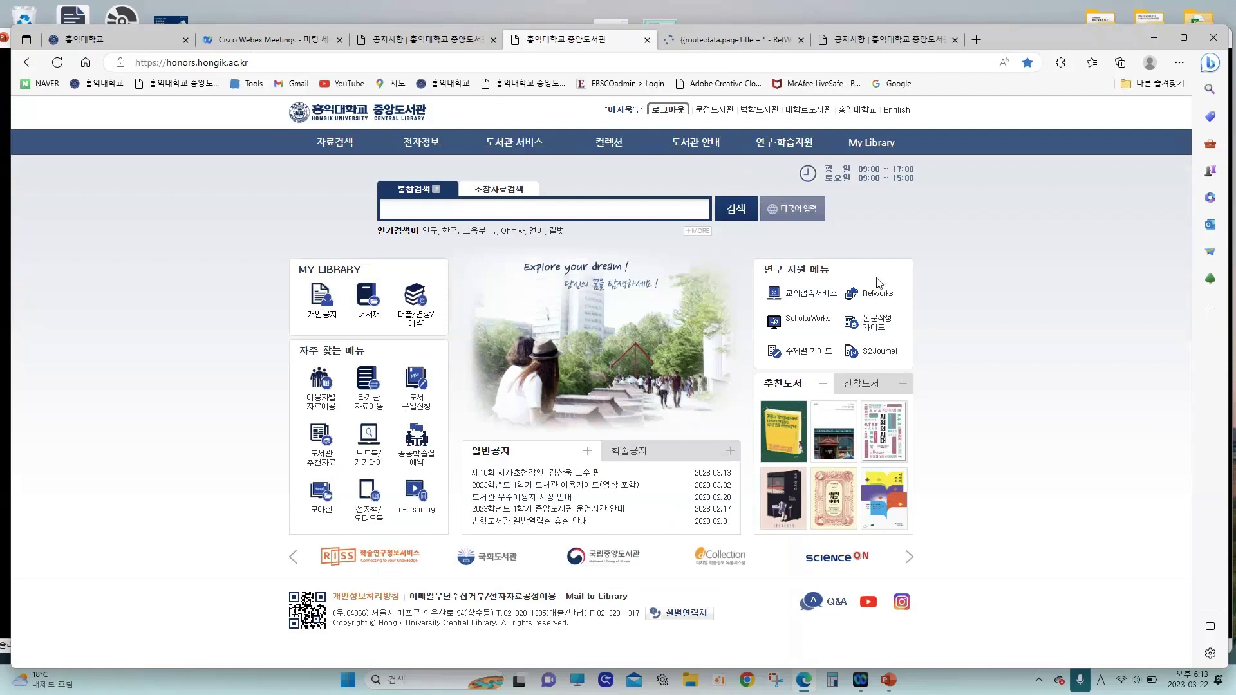
pyautogui.click(802, 156)
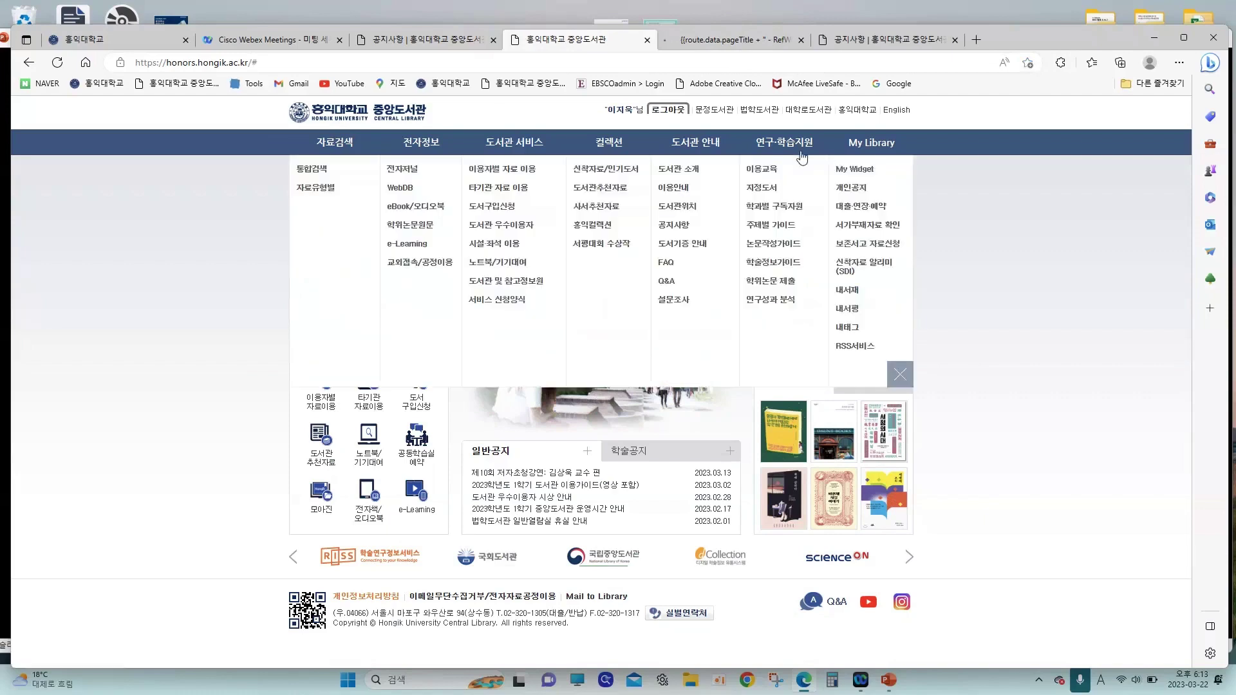
pyautogui.click(783, 248)
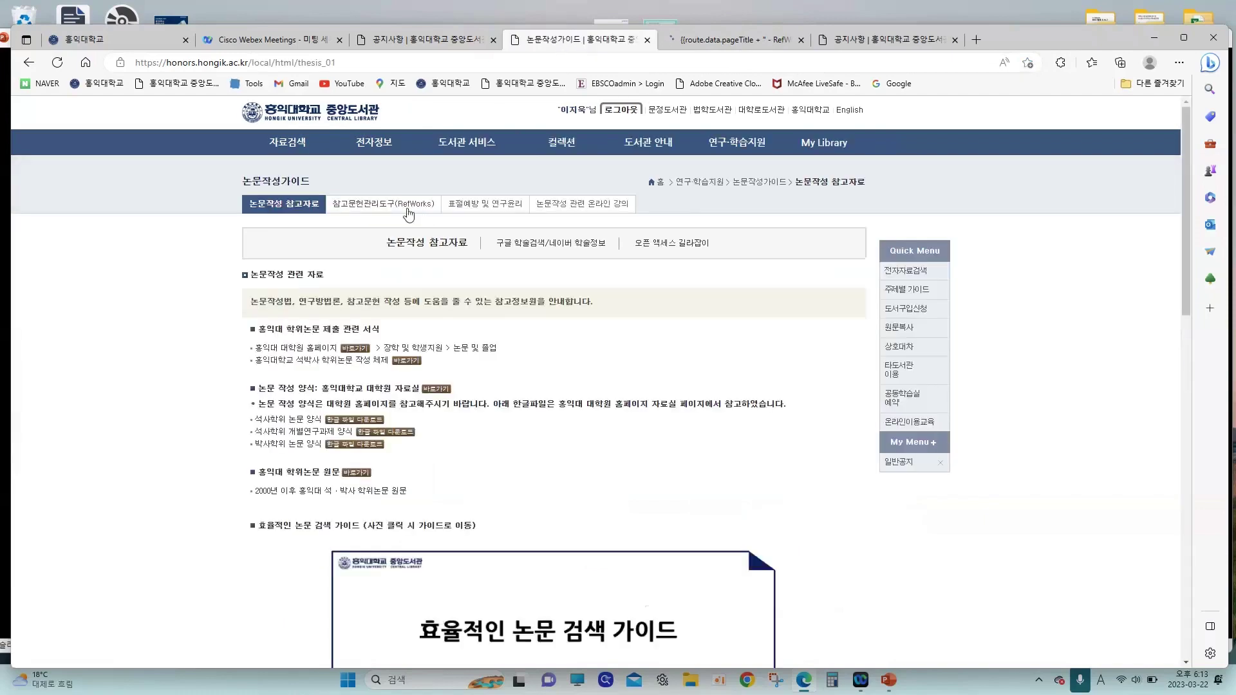
pyautogui.click(407, 210)
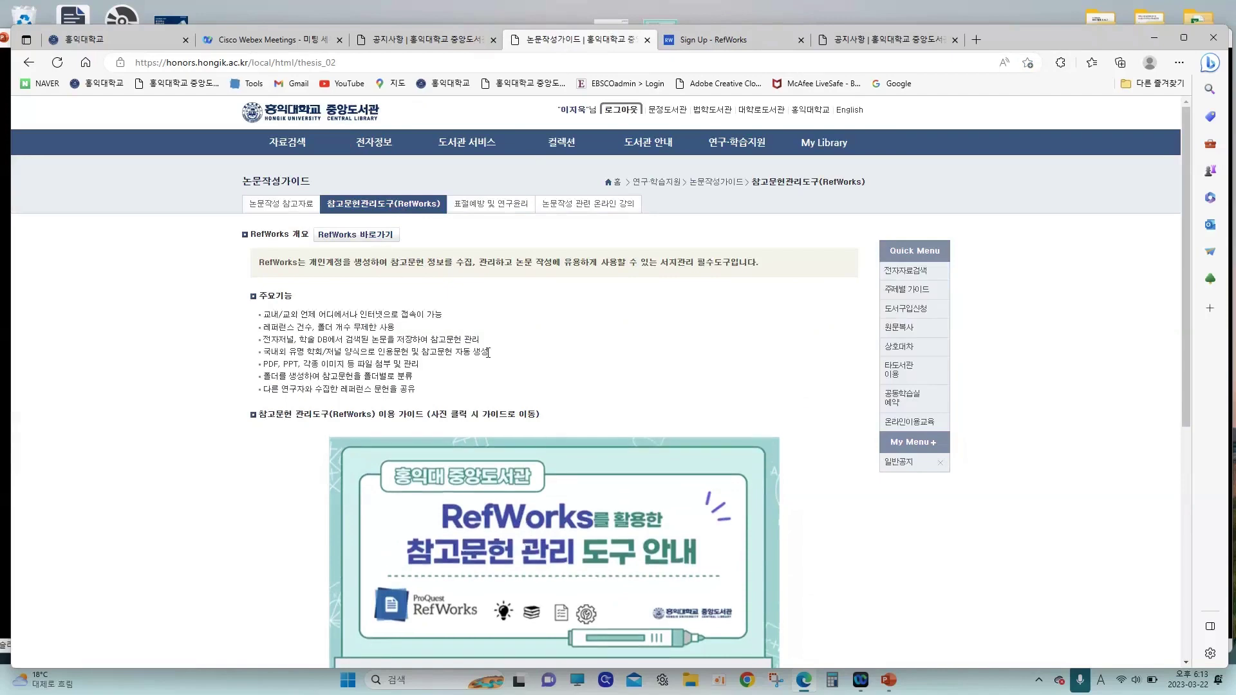
pyautogui.scroll(-6, 488, 352)
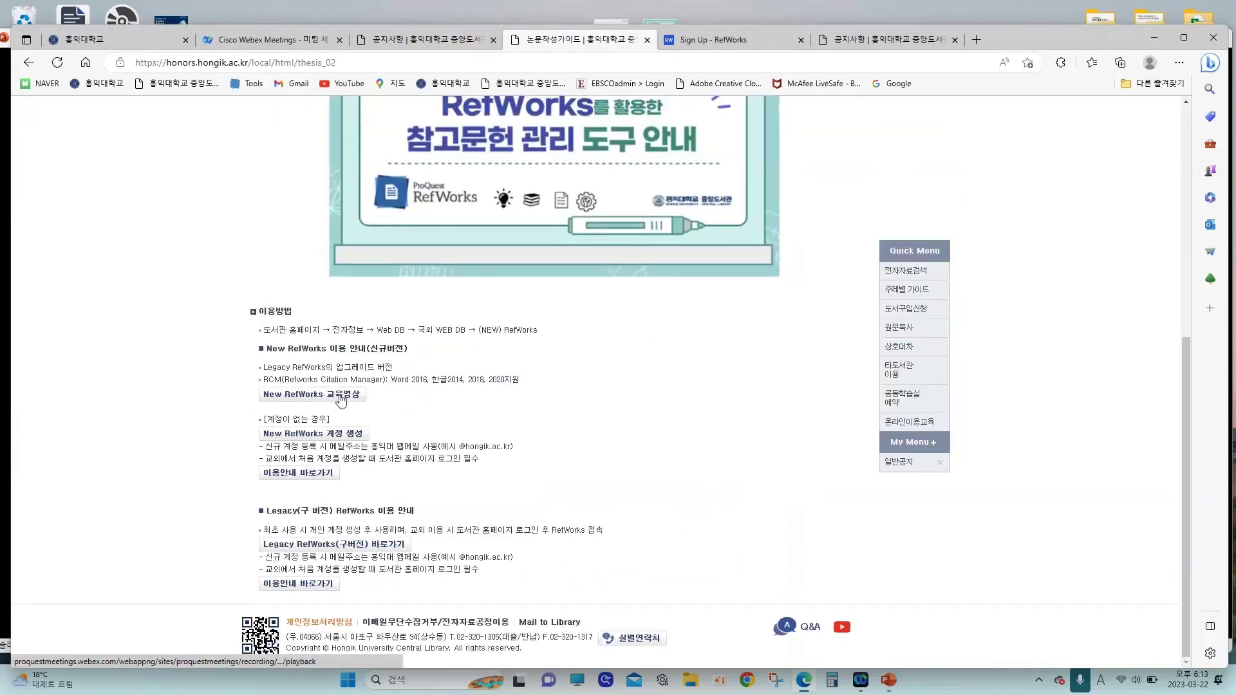
pyautogui.scroll(6, 538, 376)
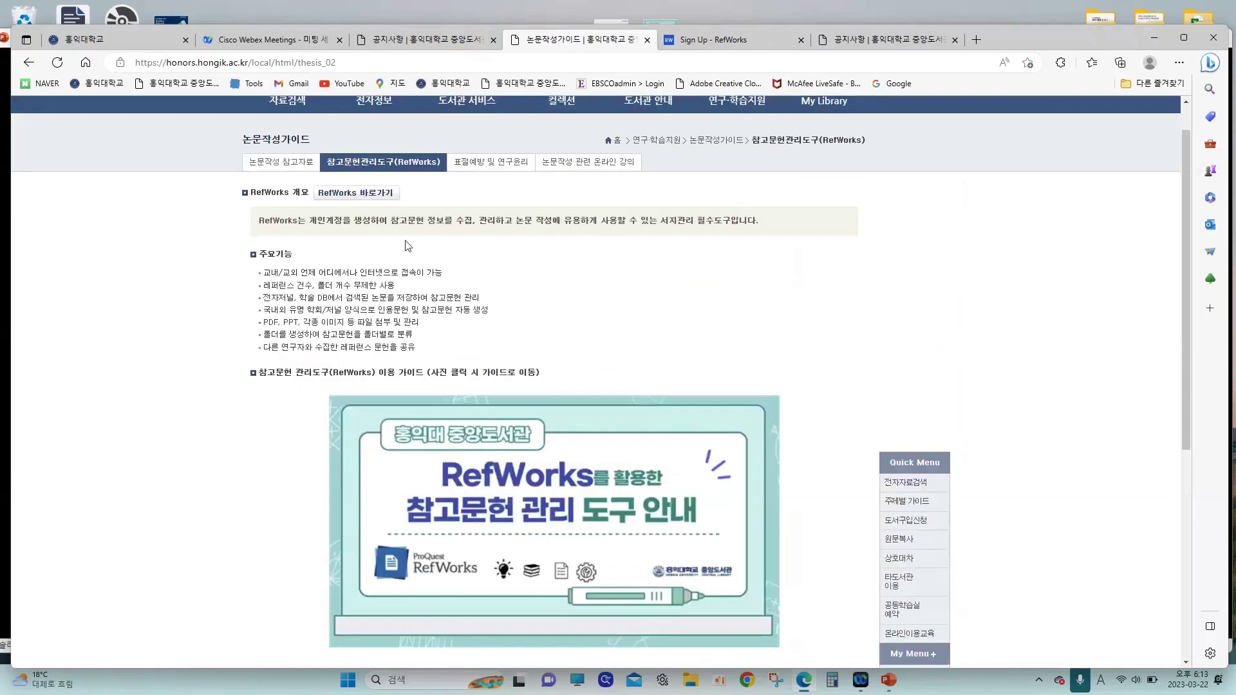
# - Switch to the RefWorks sign-up page and examine the account creation form's provider, e-mail and password fields
pyautogui.click(726, 46)
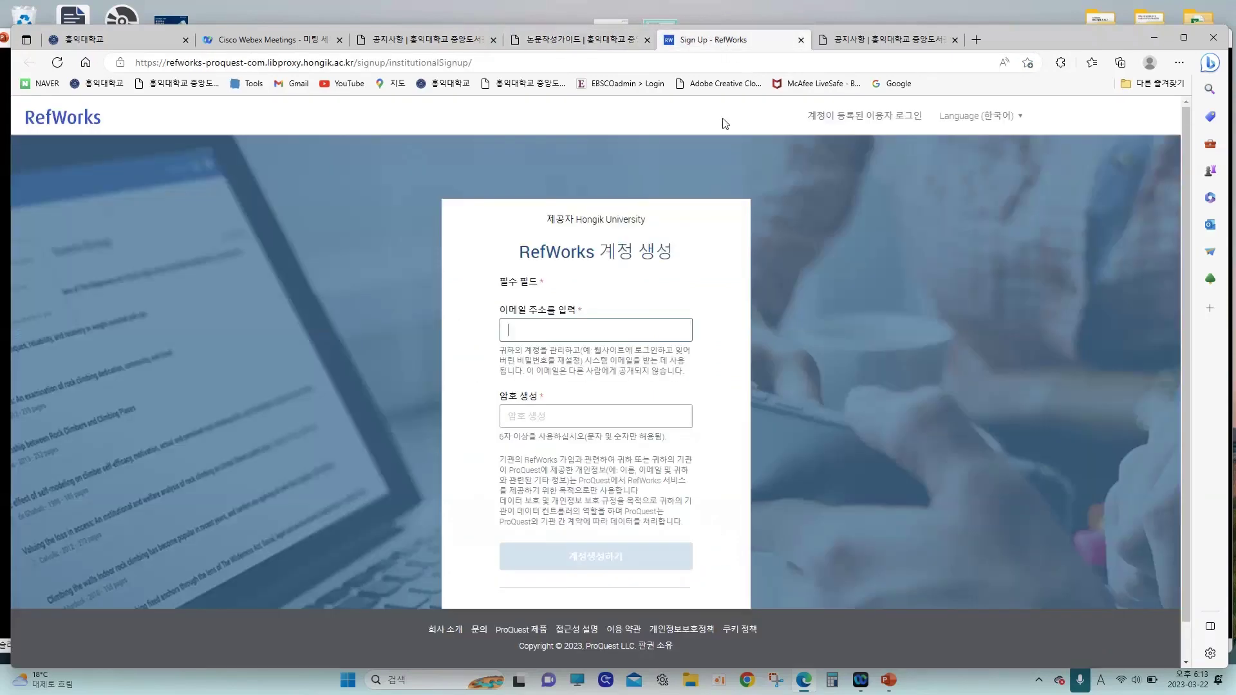
pyautogui.scroll(-1, 732, 291)
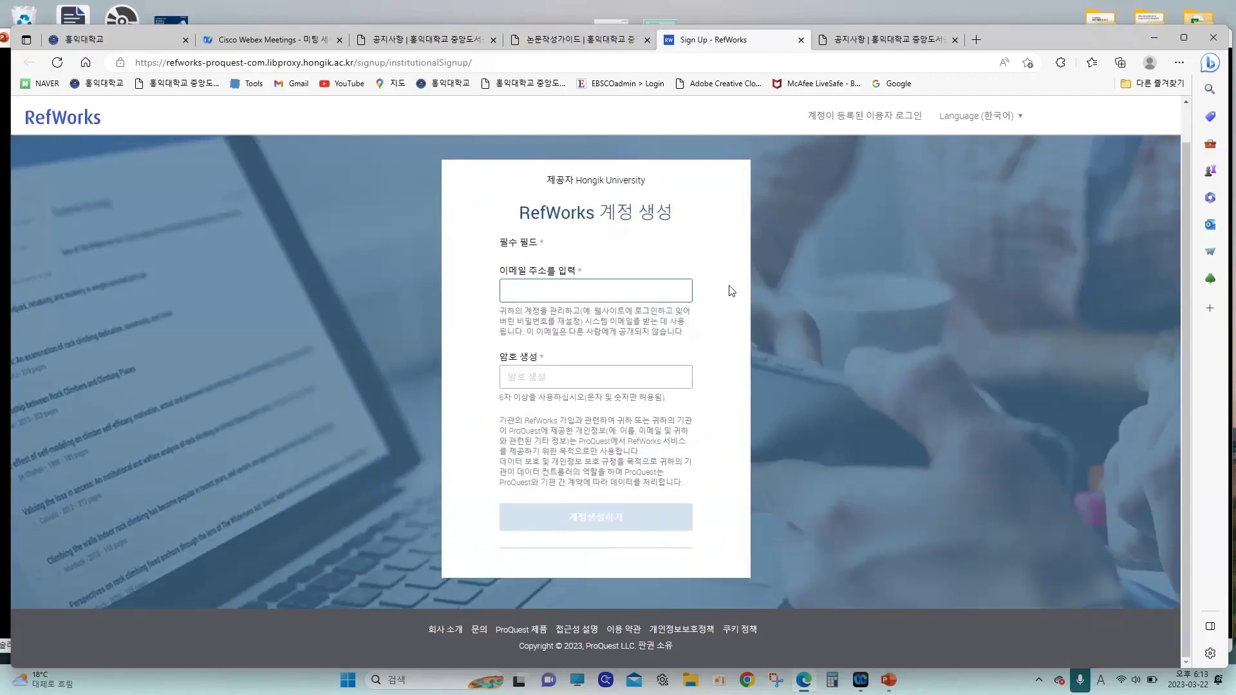
pyautogui.scroll(1, 731, 291)
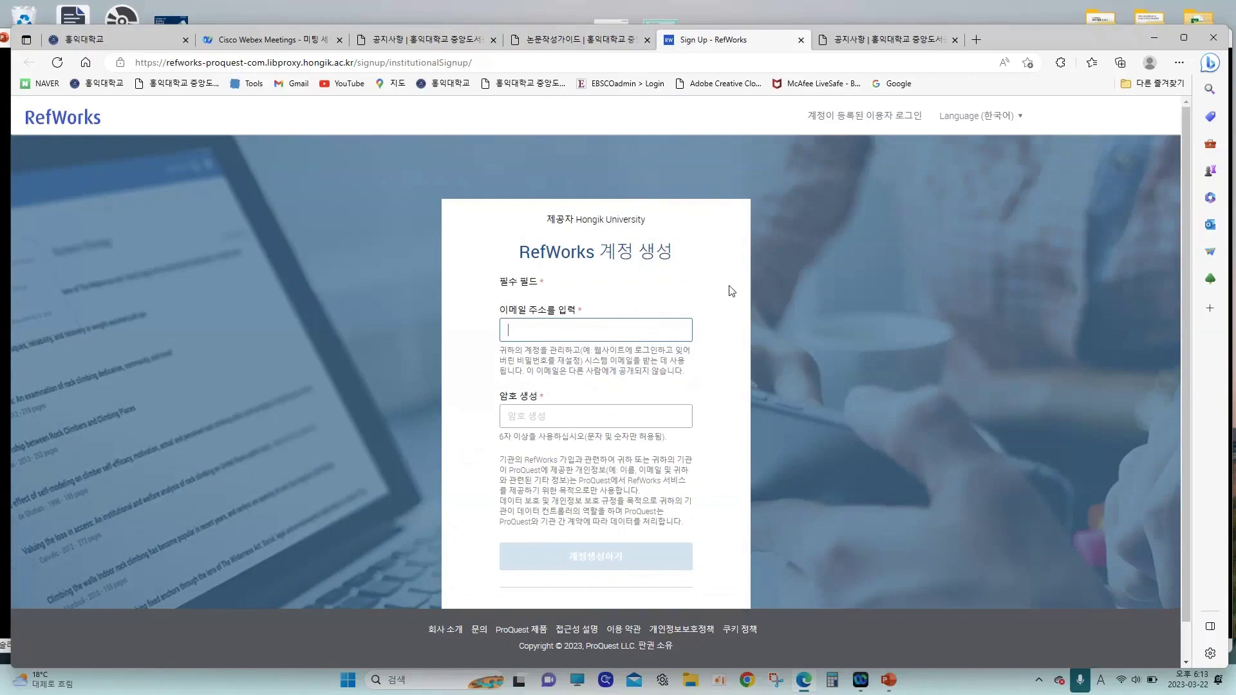
pyautogui.click(599, 415)
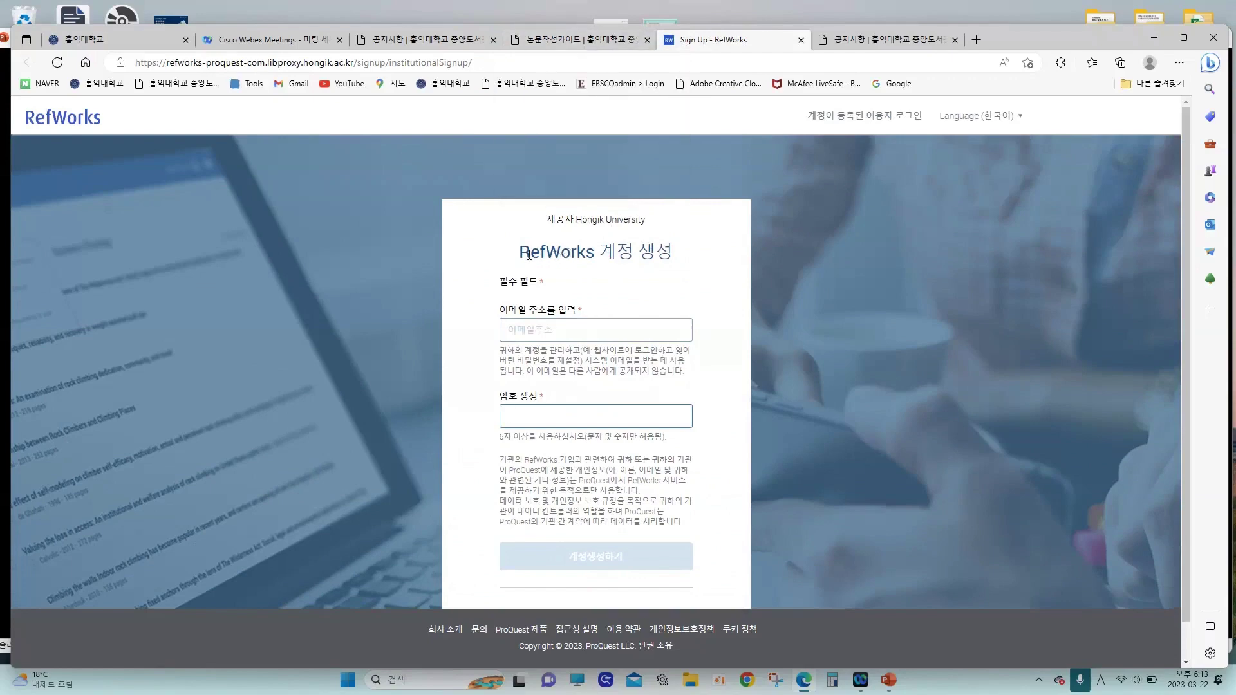
pyautogui.moveTo(576, 219); pyautogui.dragTo(657, 222)
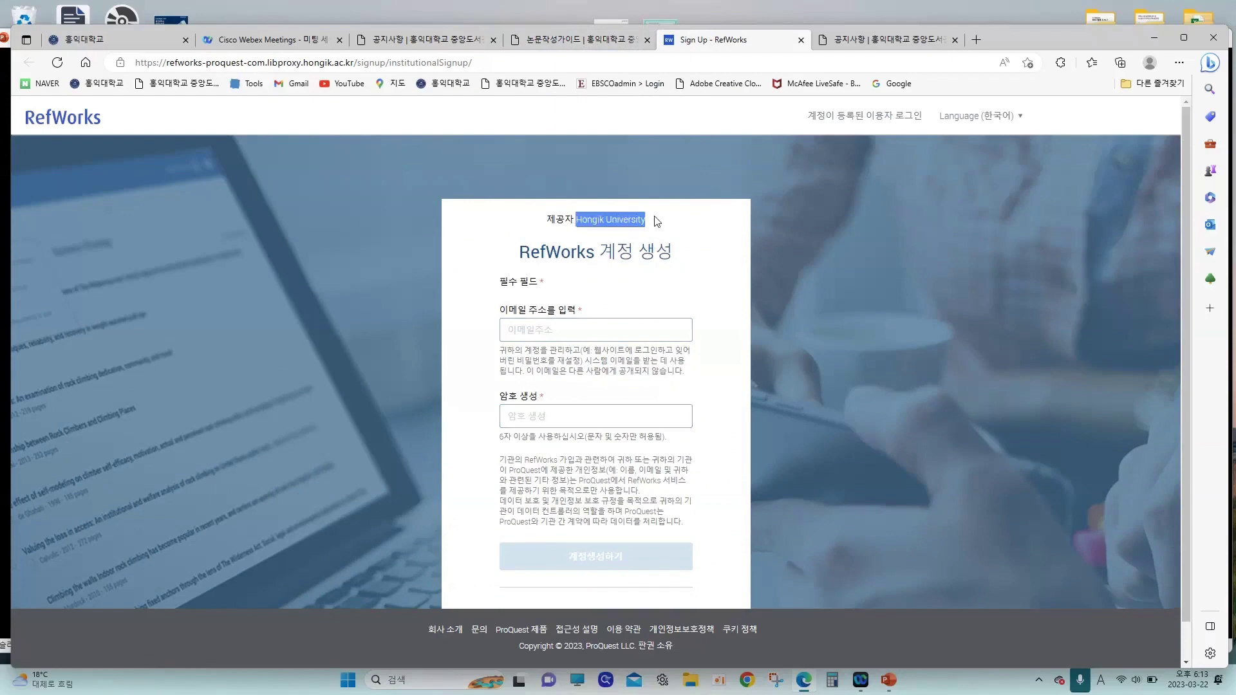
pyautogui.click(655, 217)
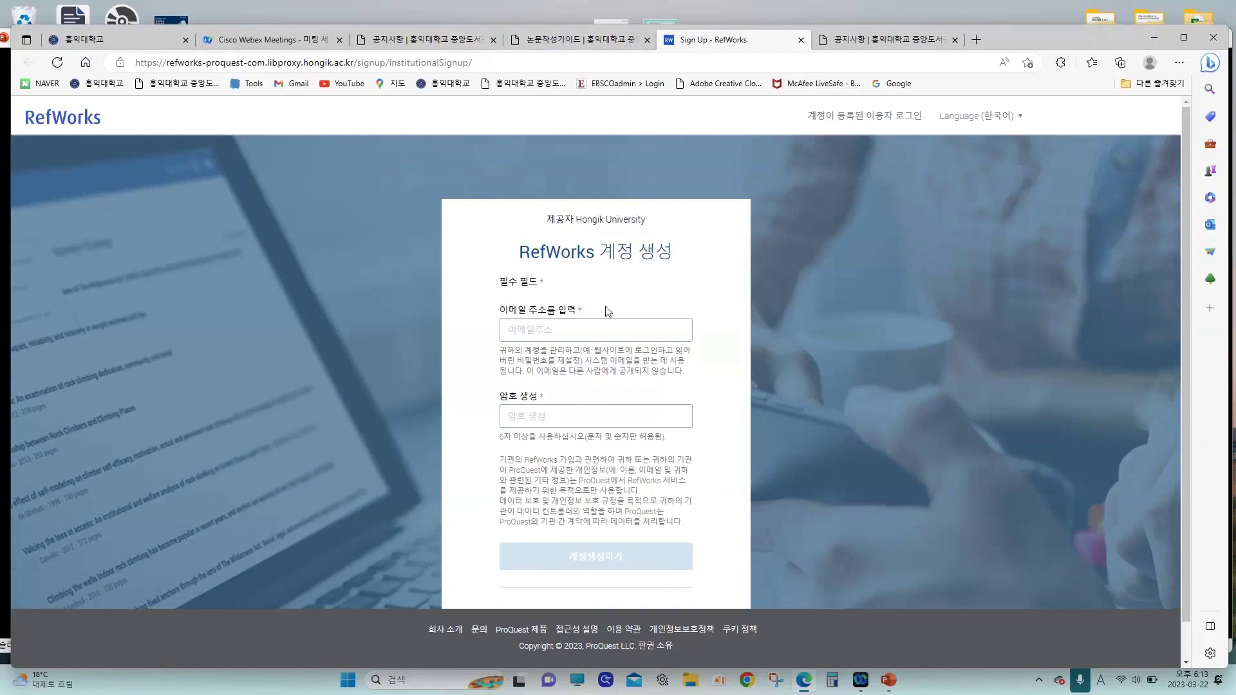
pyautogui.click(590, 336)
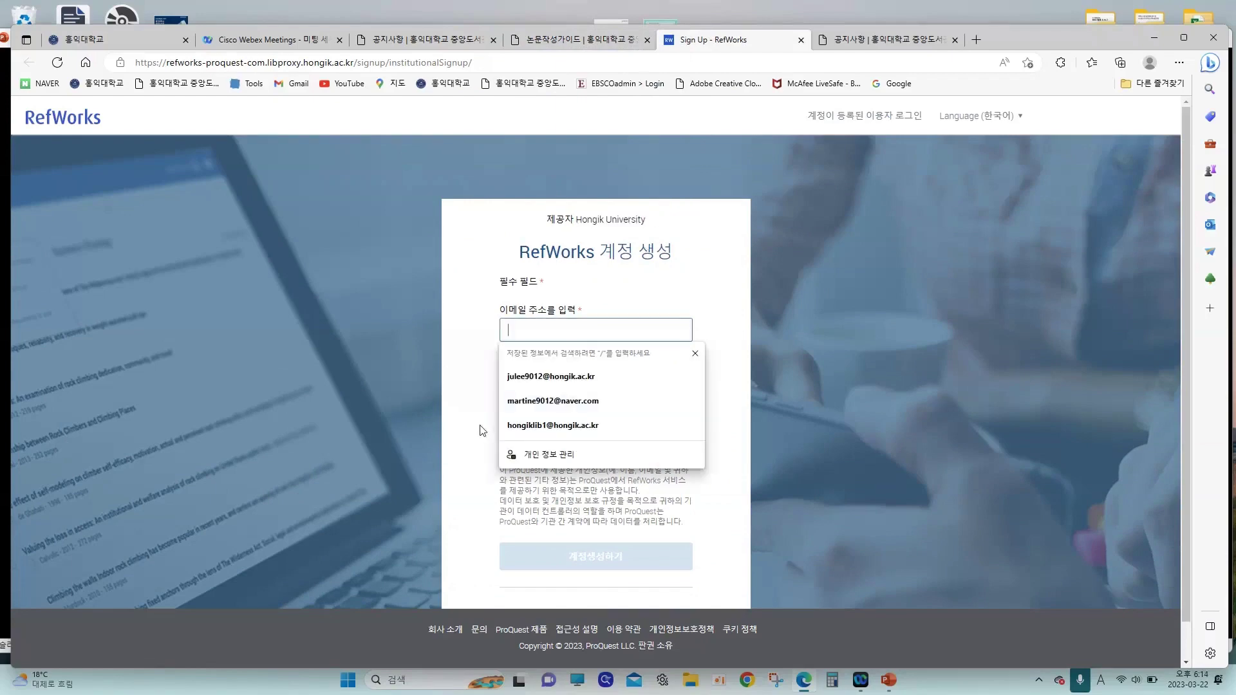
pyautogui.click(481, 430)
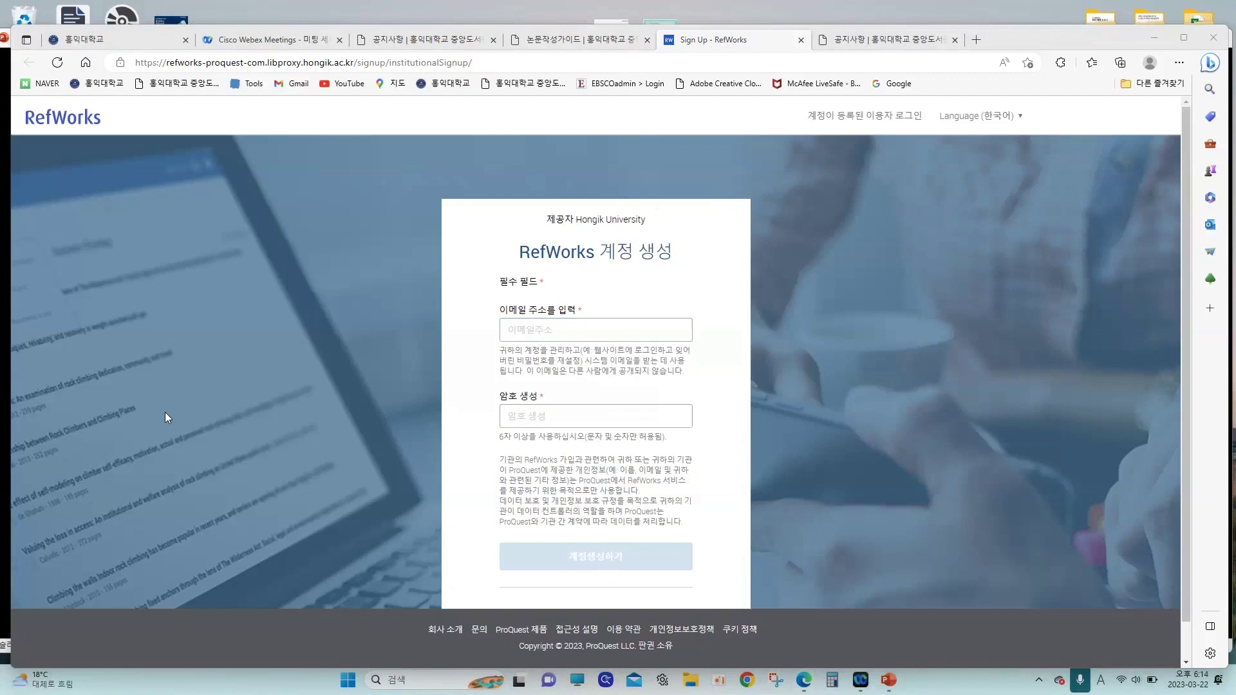
# - Log in to RefWorks as an existing user with the saved university e-mail address and the account password
pyautogui.click(845, 132)
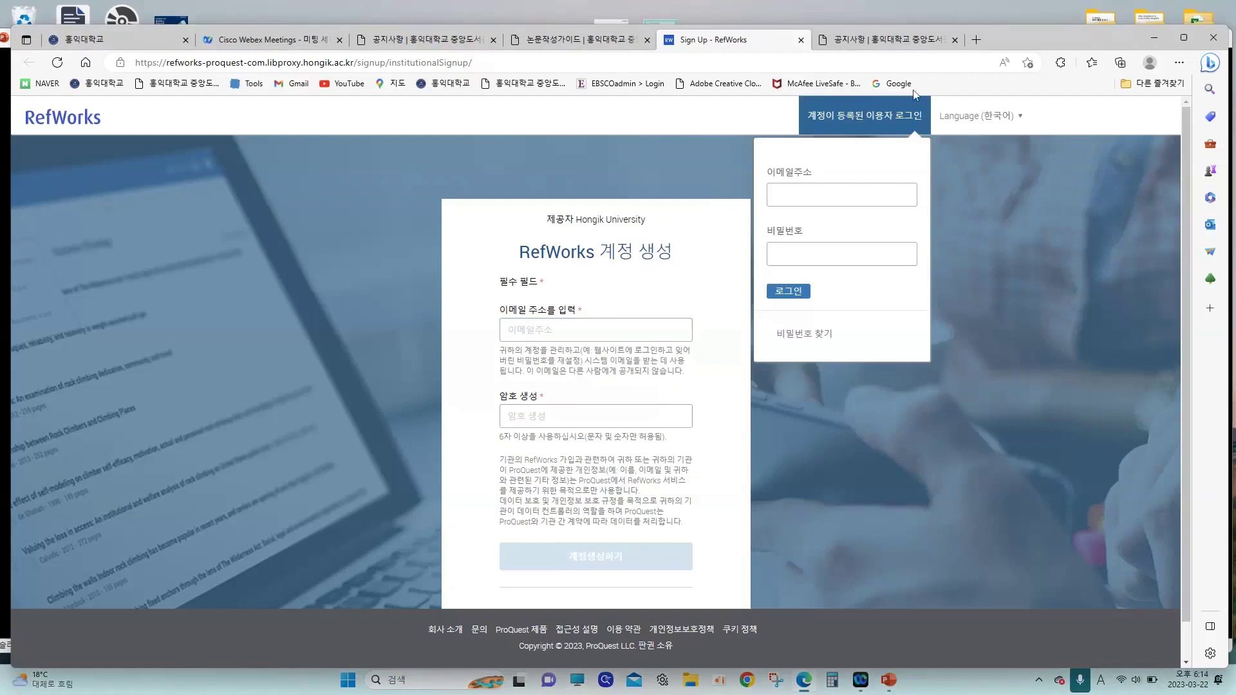
pyautogui.click(614, 11)
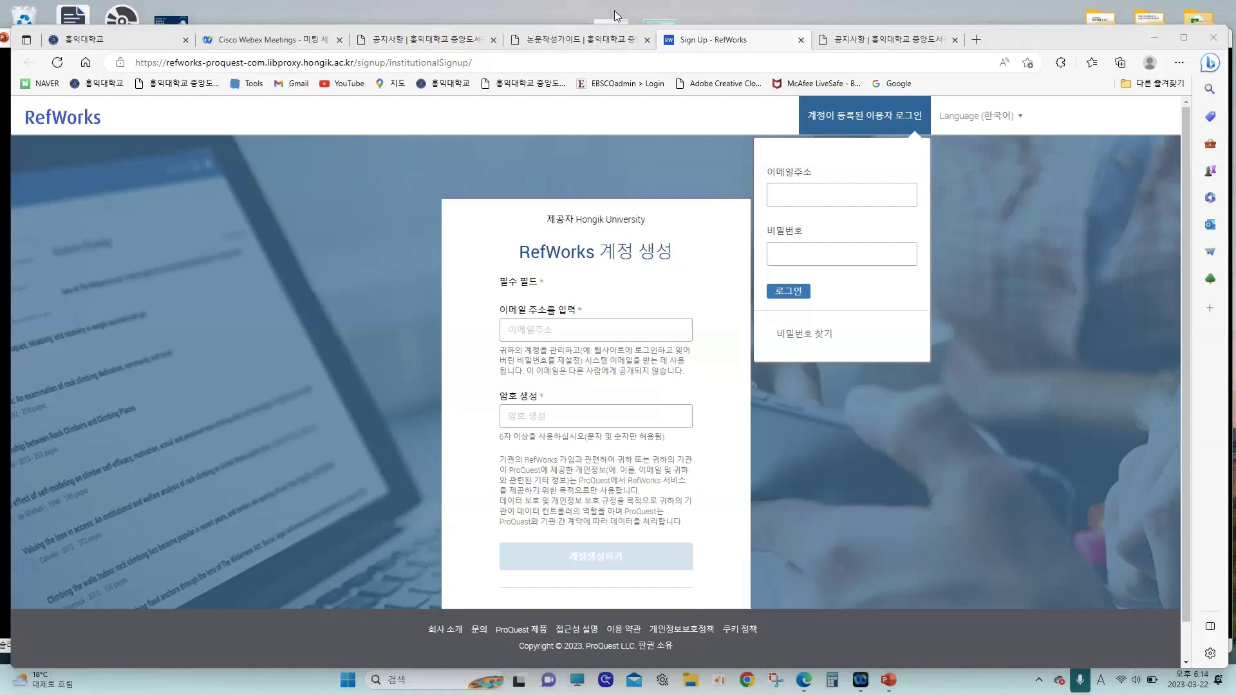
pyautogui.click(845, 200)
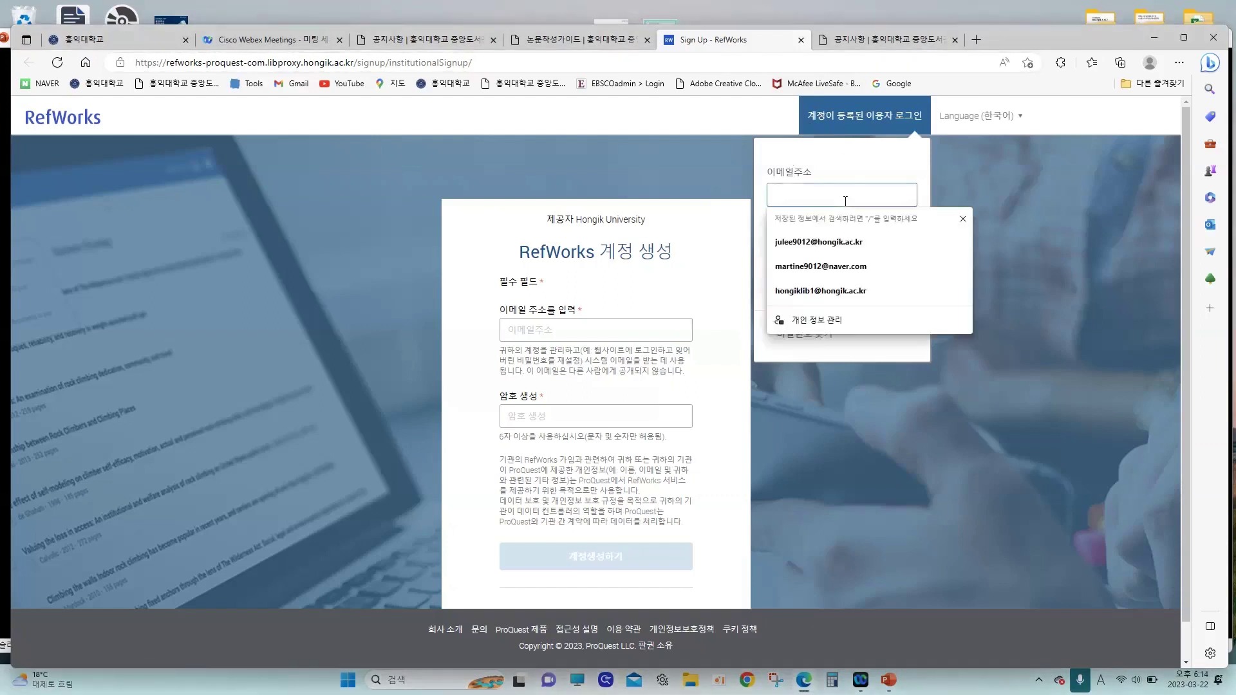
pyautogui.click(854, 242)
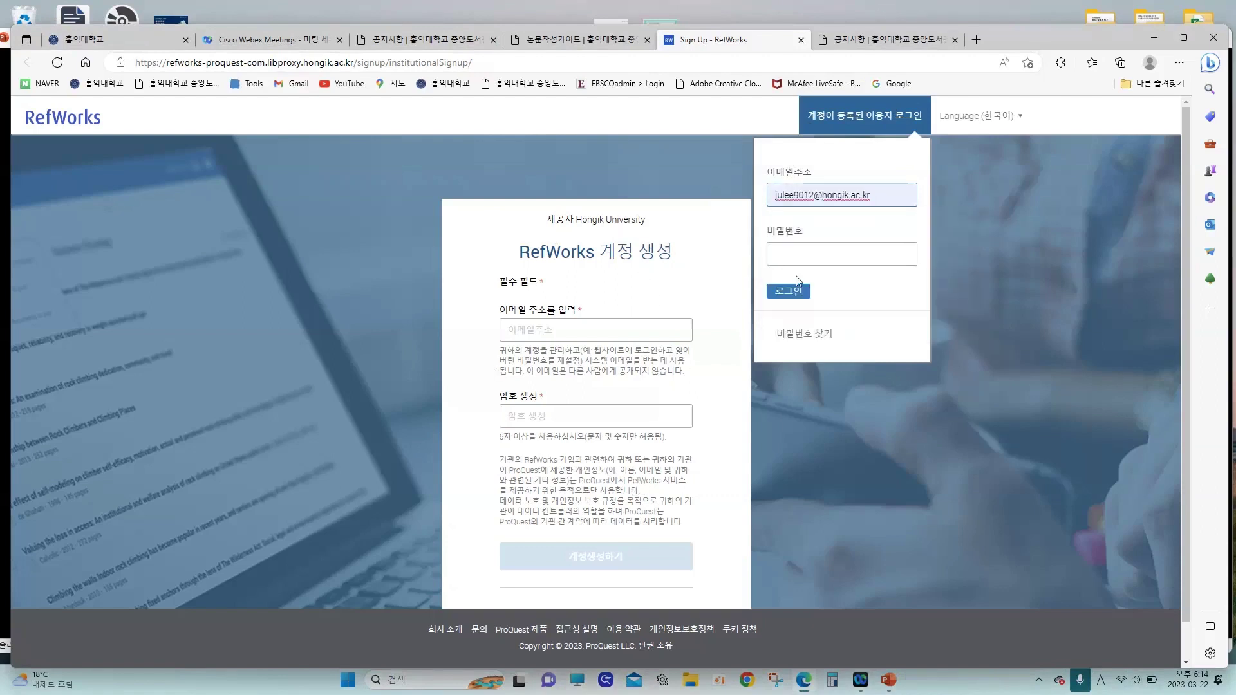
pyautogui.click(839, 259)
pyautogui.write('*******')
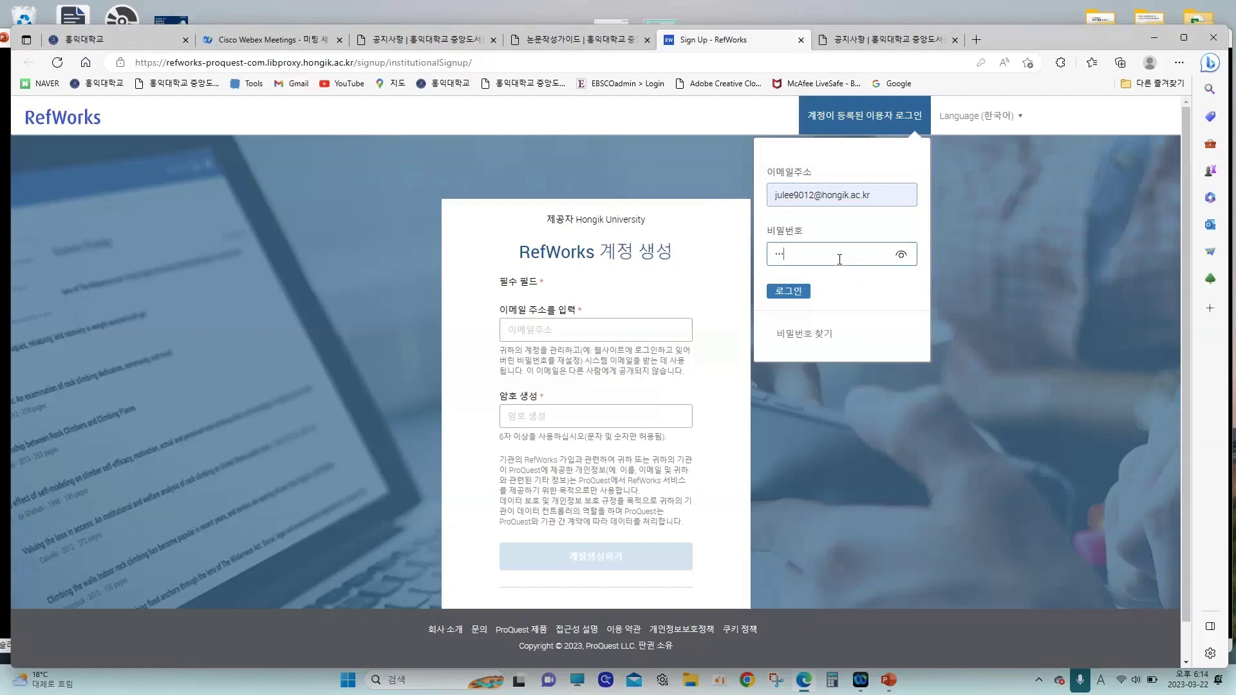
pyautogui.write('**')
pyautogui.press('Return')
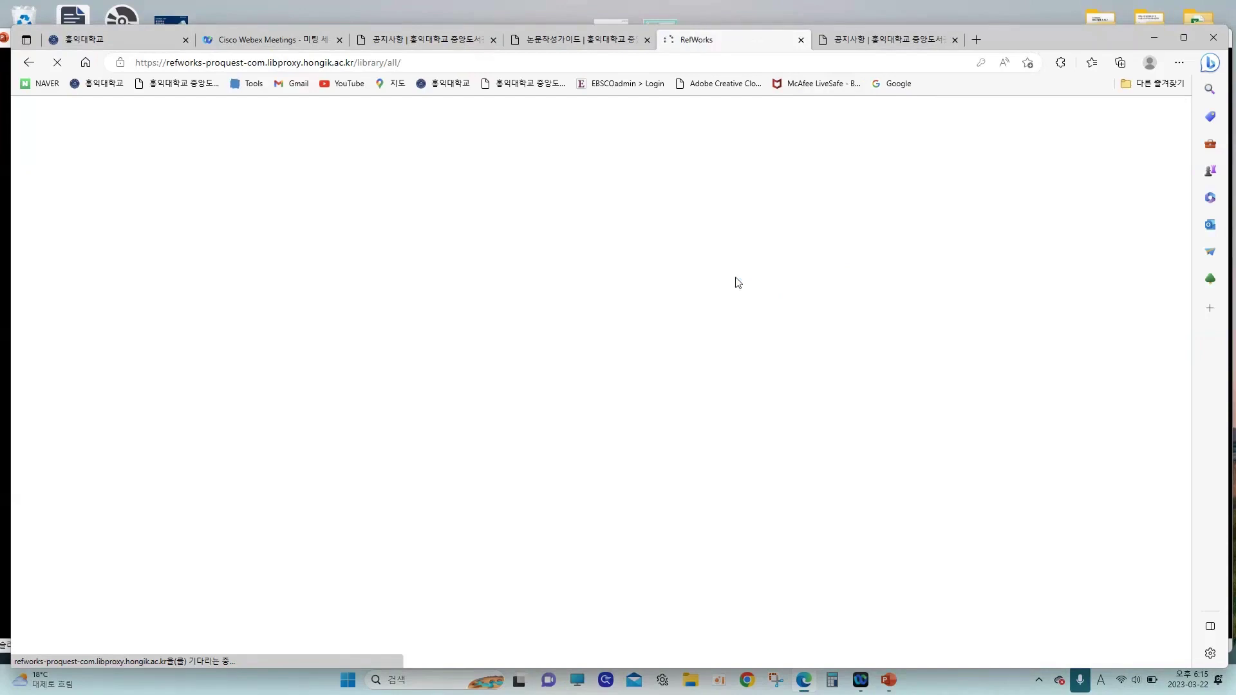
# - Revisit the library's RefWorks guide page and its 연구·학습지원 section, and return to the RefWorks library page
pyautogui.click(598, 37)
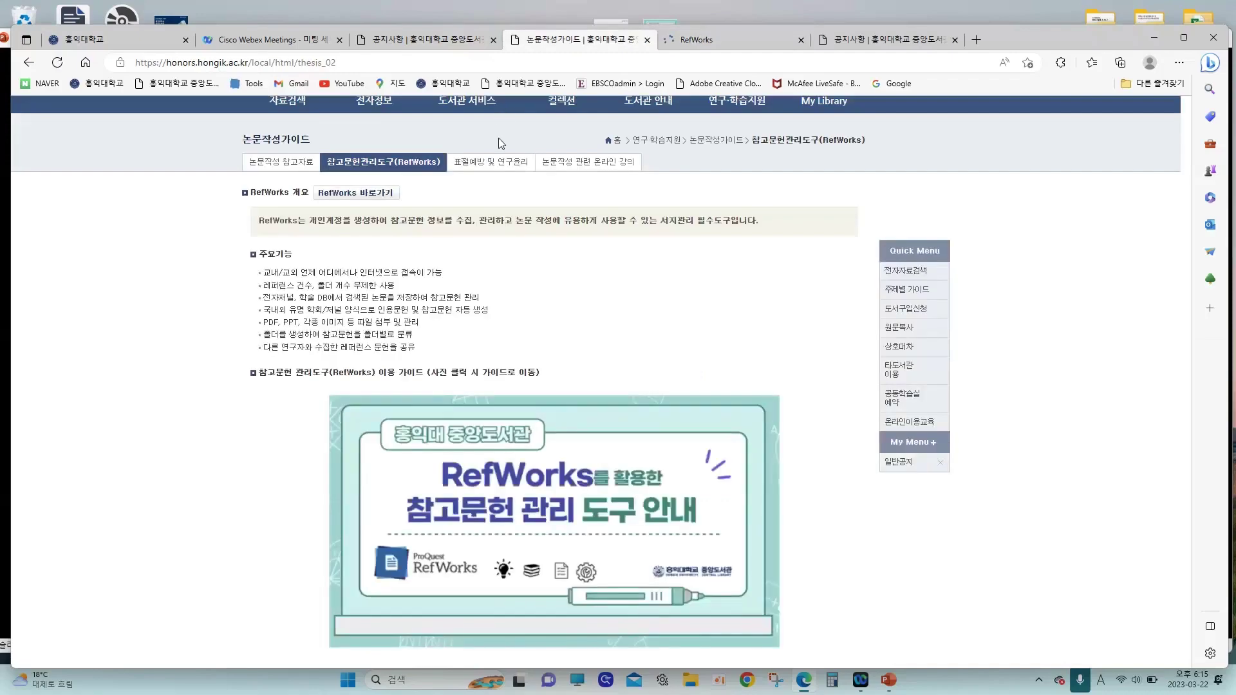
pyautogui.scroll(1, 700, 131)
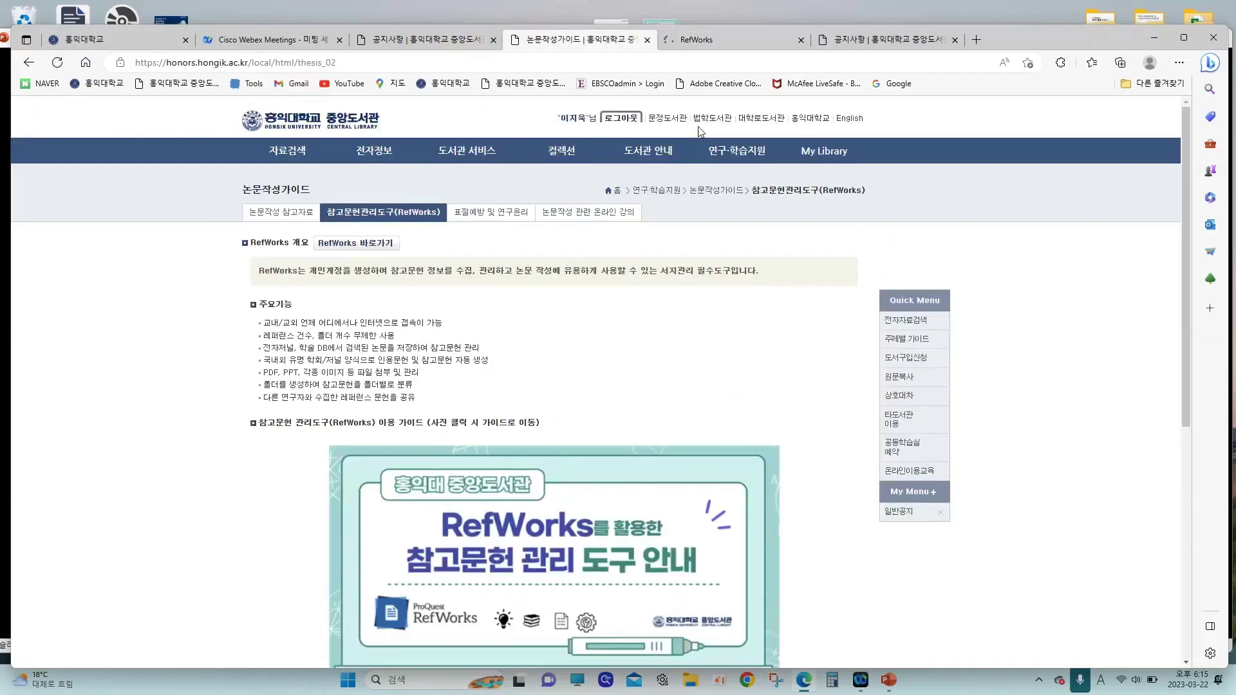
pyautogui.click(745, 145)
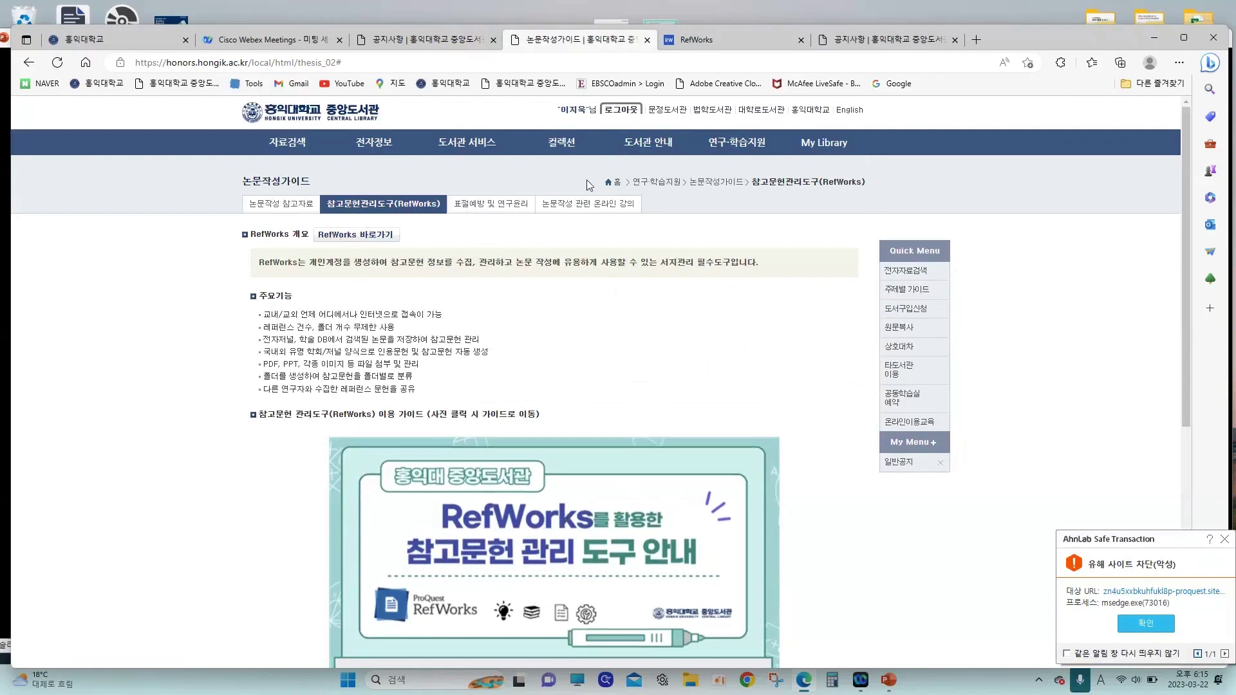
pyautogui.click(741, 50)
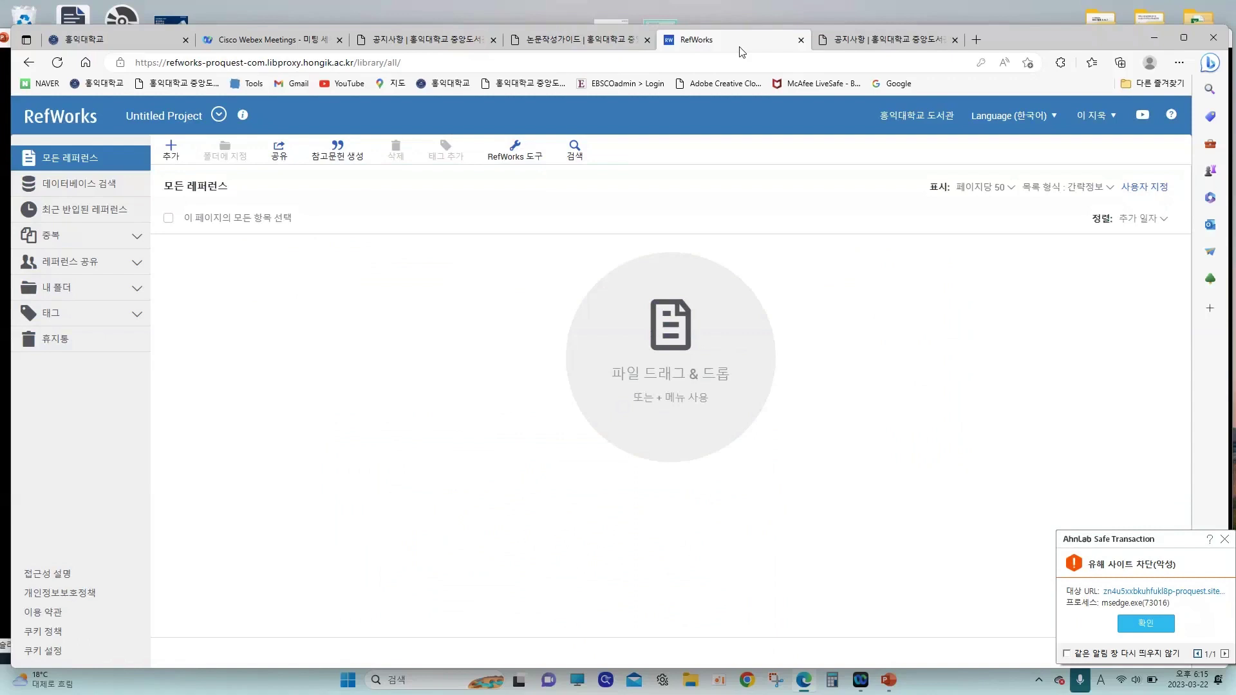
# - Close the university homepage tab and both 공지사항 tabs, and return the 논문작성가이드 tab to the library homepage
pyautogui.click(185, 40)
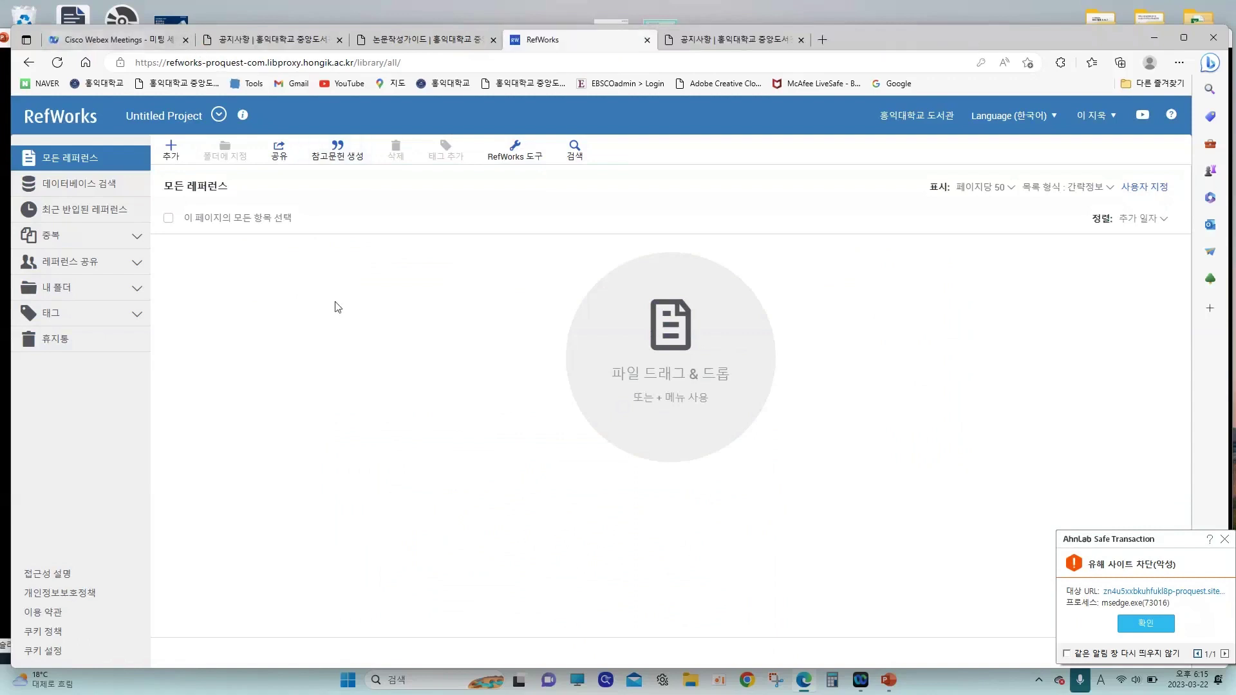
pyautogui.click(439, 41)
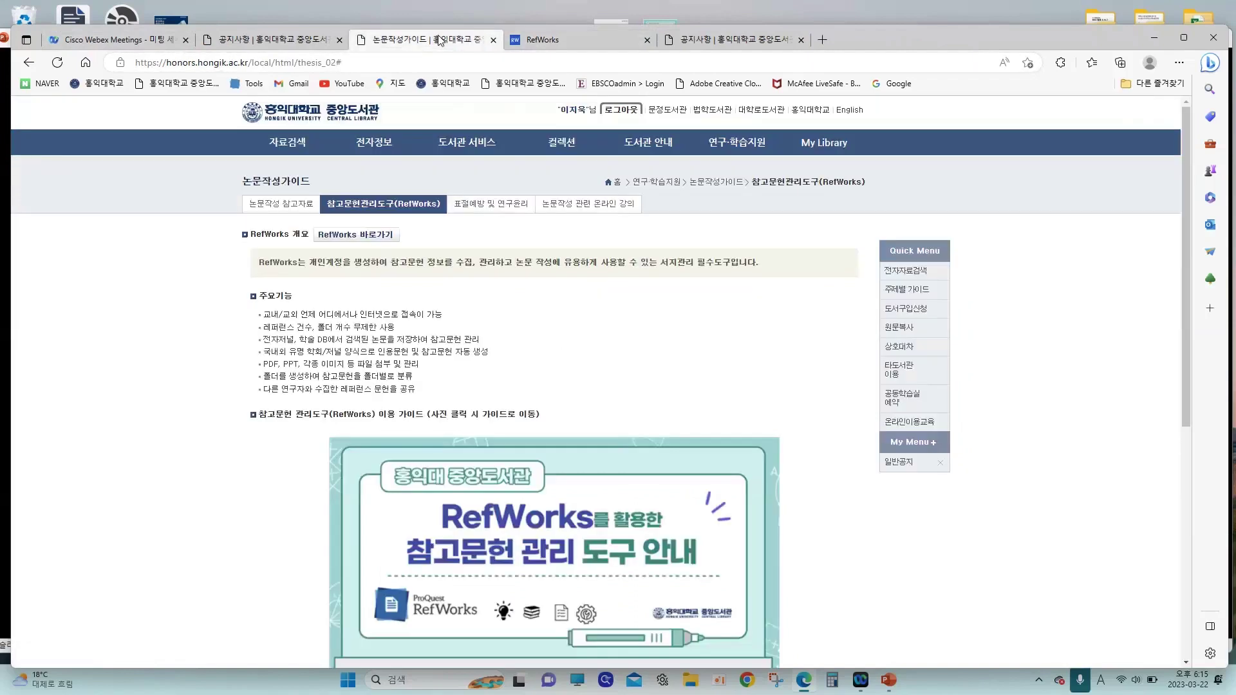
pyautogui.click(316, 116)
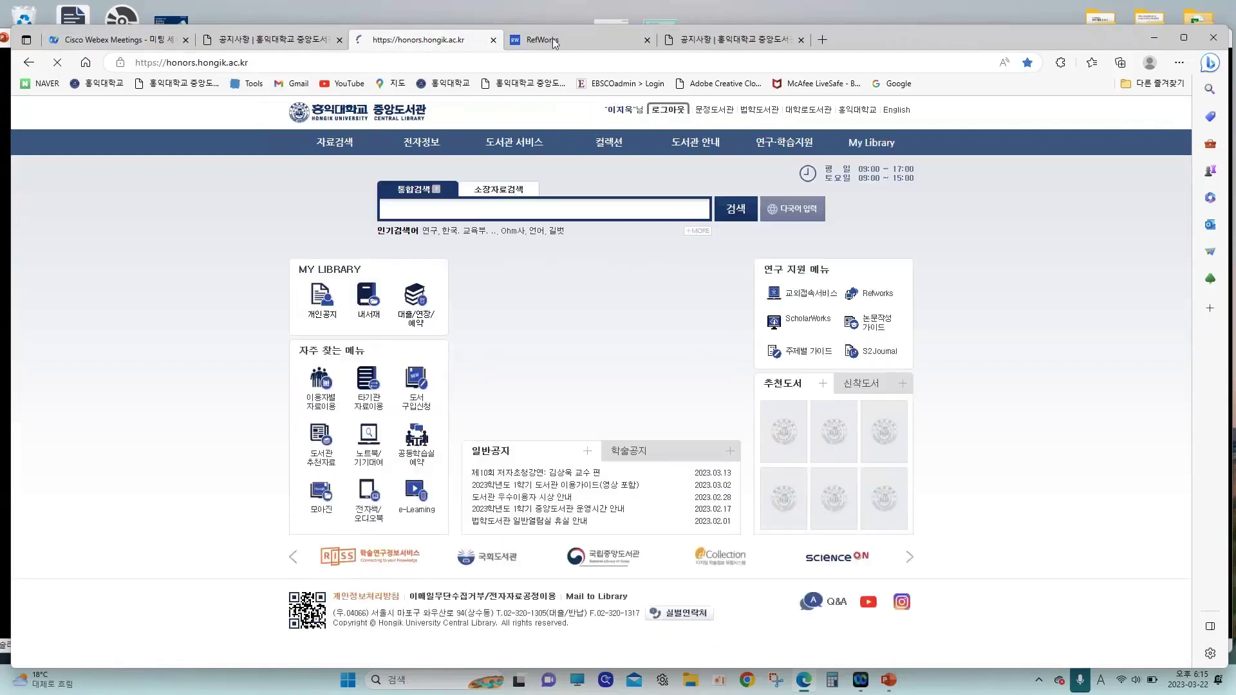
pyautogui.click(552, 40)
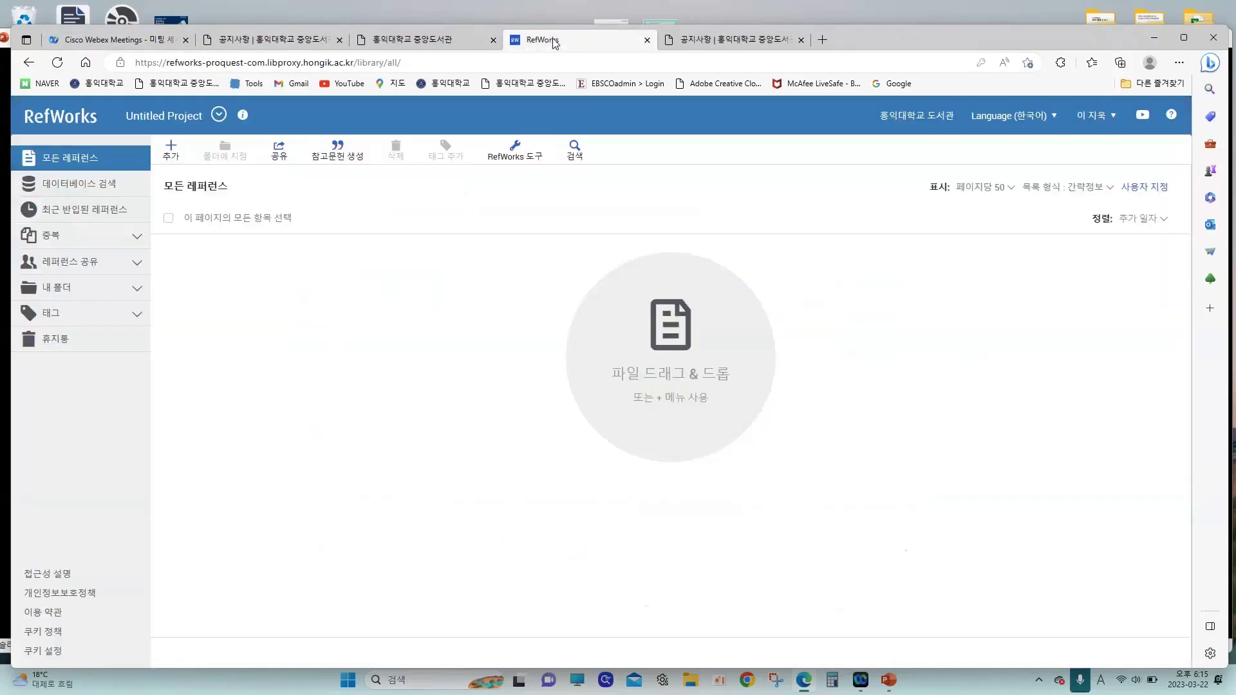
pyautogui.click(800, 40)
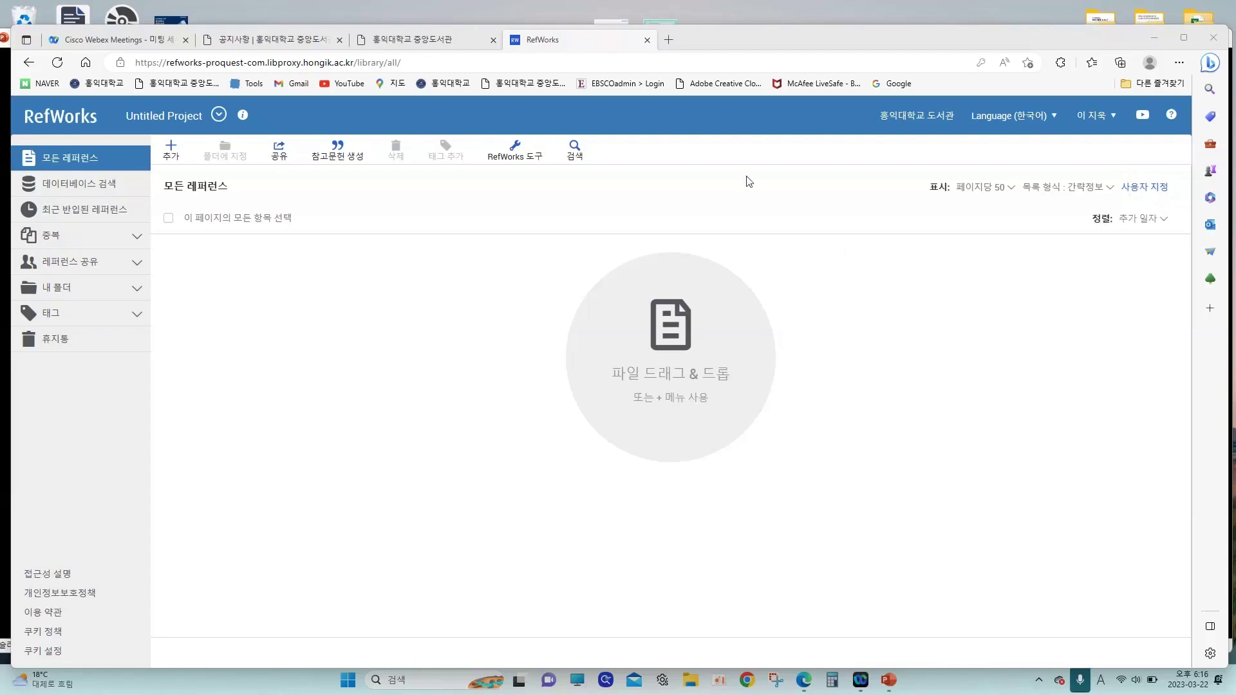
pyautogui.click(340, 40)
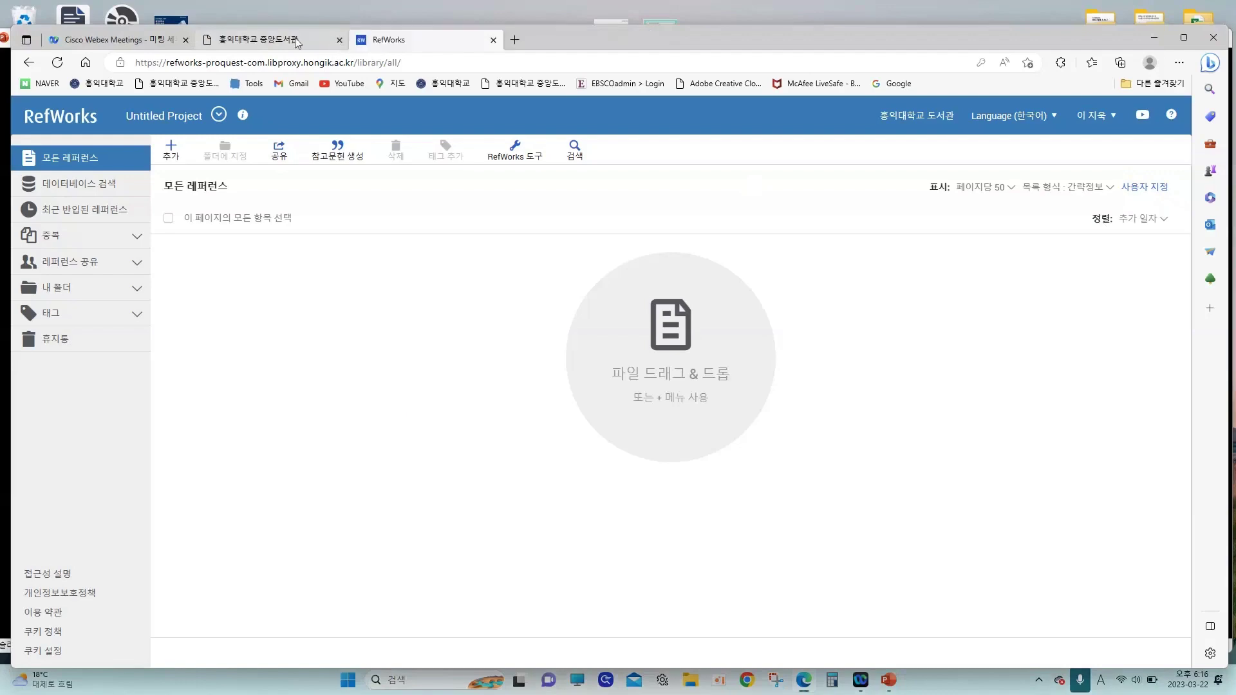
# - Run an integrated search (통합검색) for "디자인 마케팅" on the library homepage
pyautogui.click(295, 37)
pyautogui.click(439, 211)
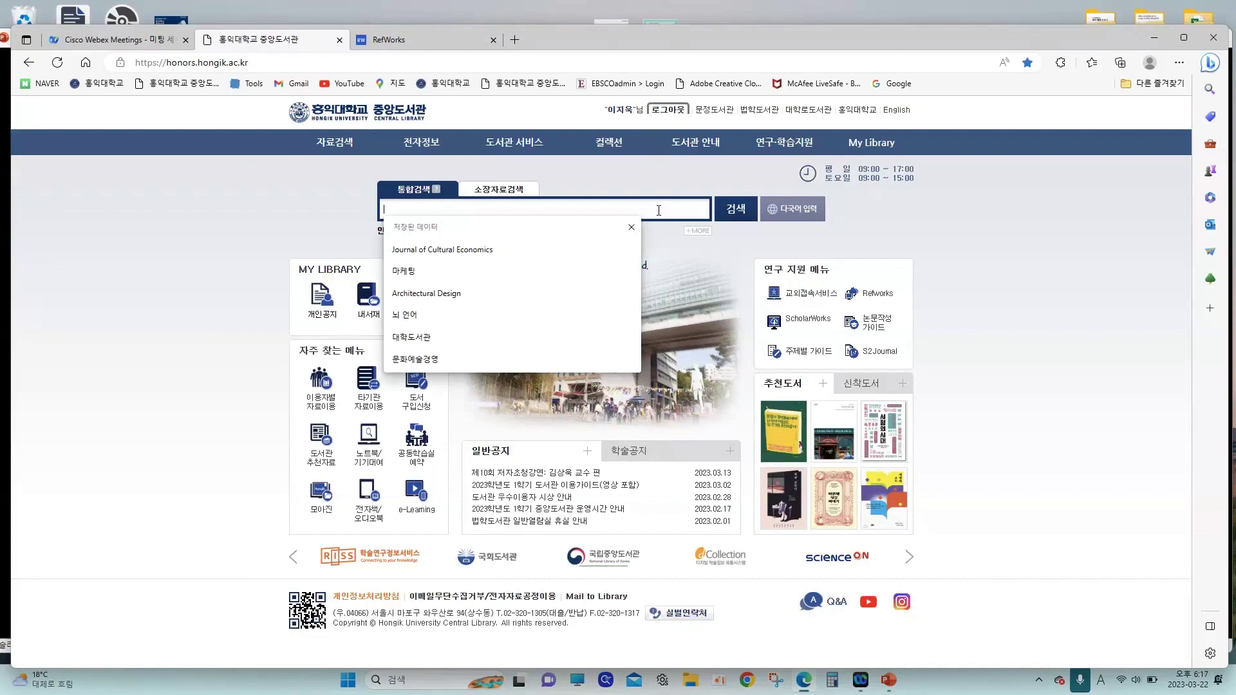
pyautogui.click(1122, 194)
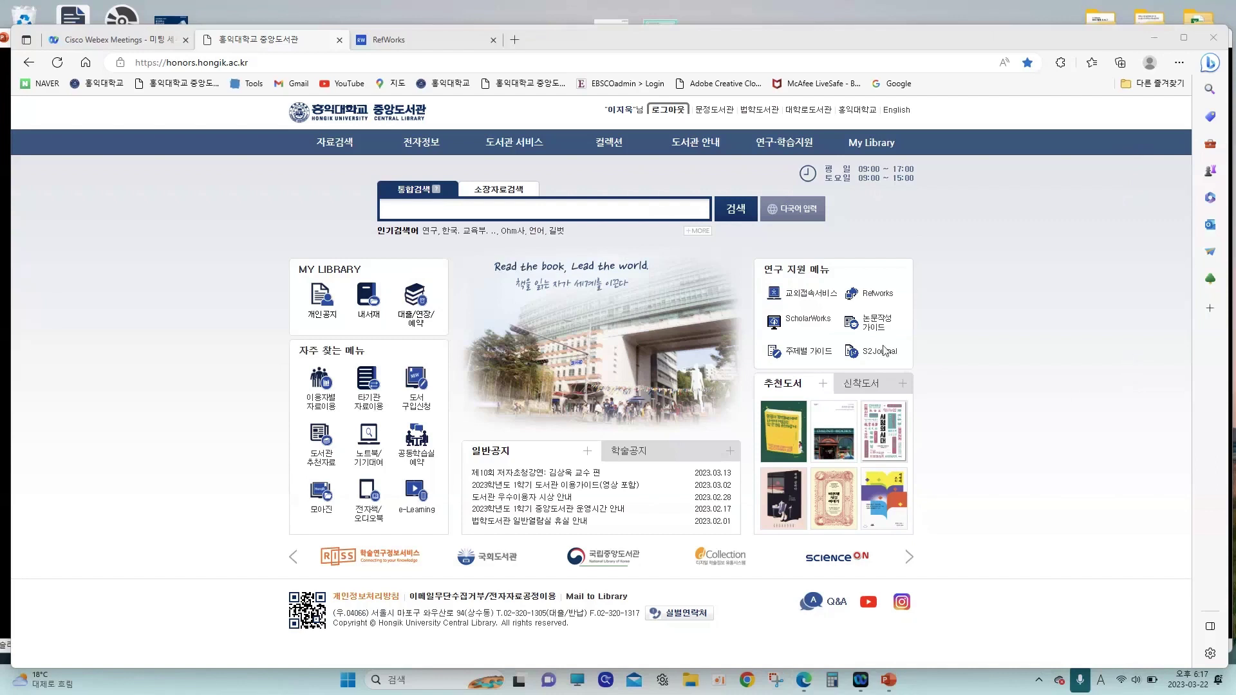
pyautogui.click(639, 204)
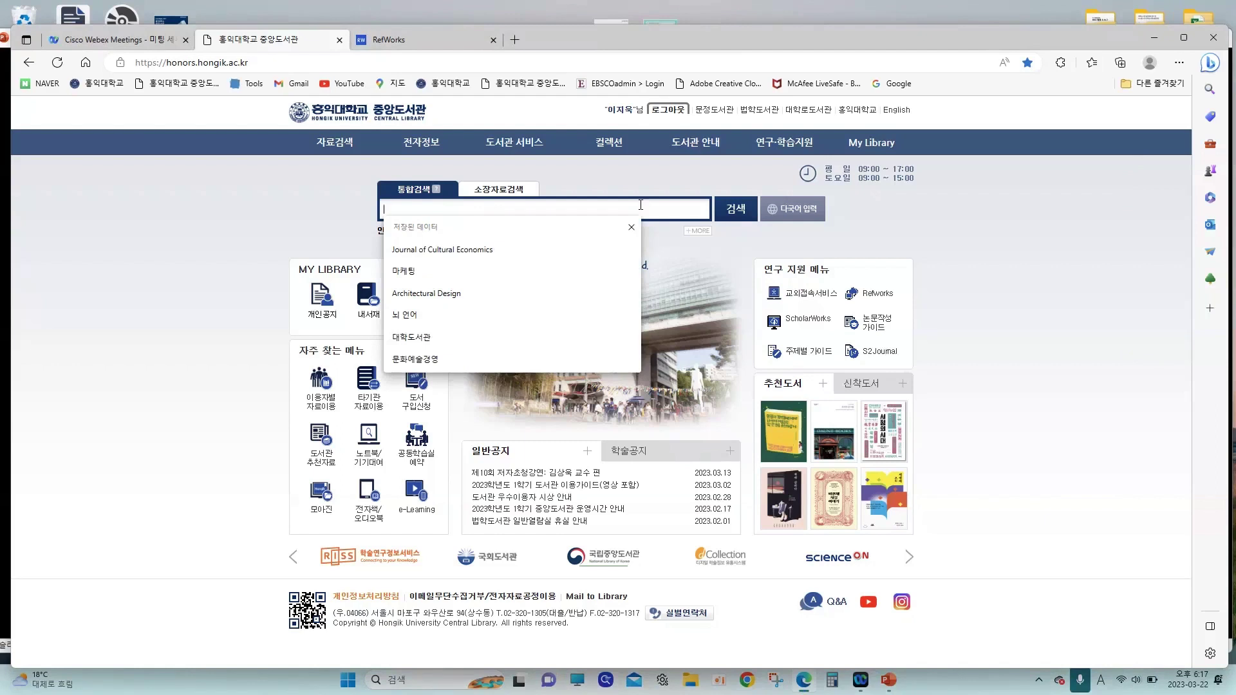
pyautogui.write('디재')
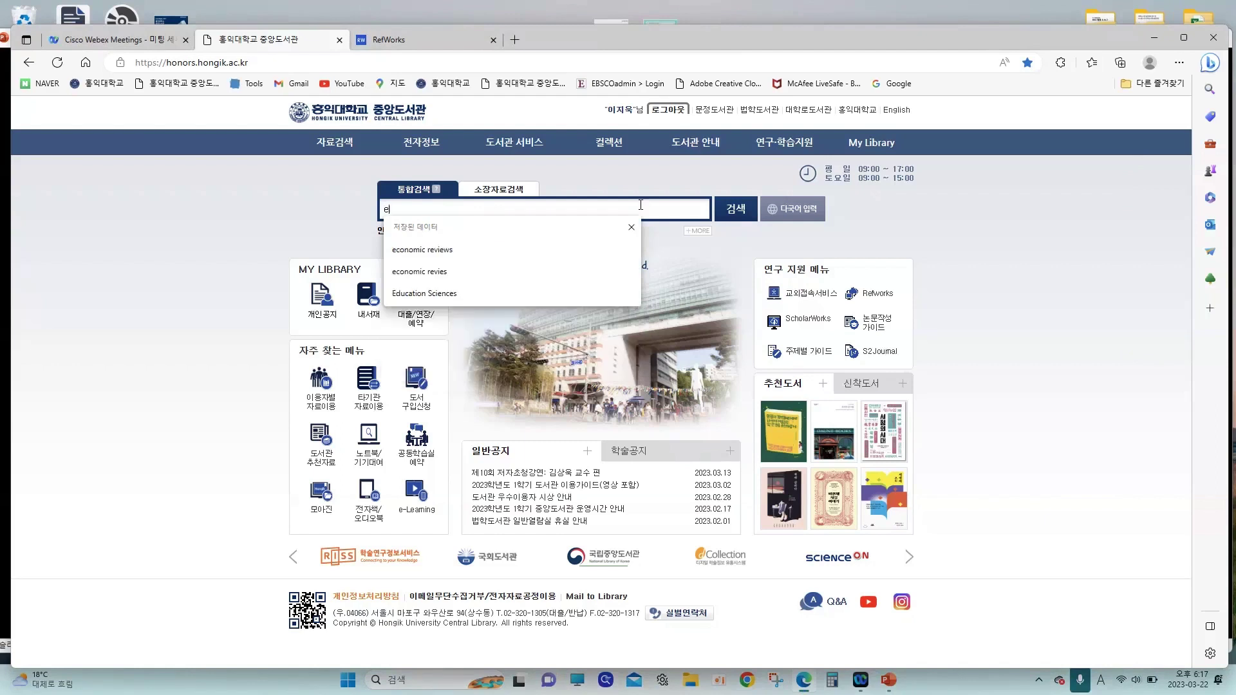
pyautogui.press('BackSpace')
pyautogui.write('자인k')
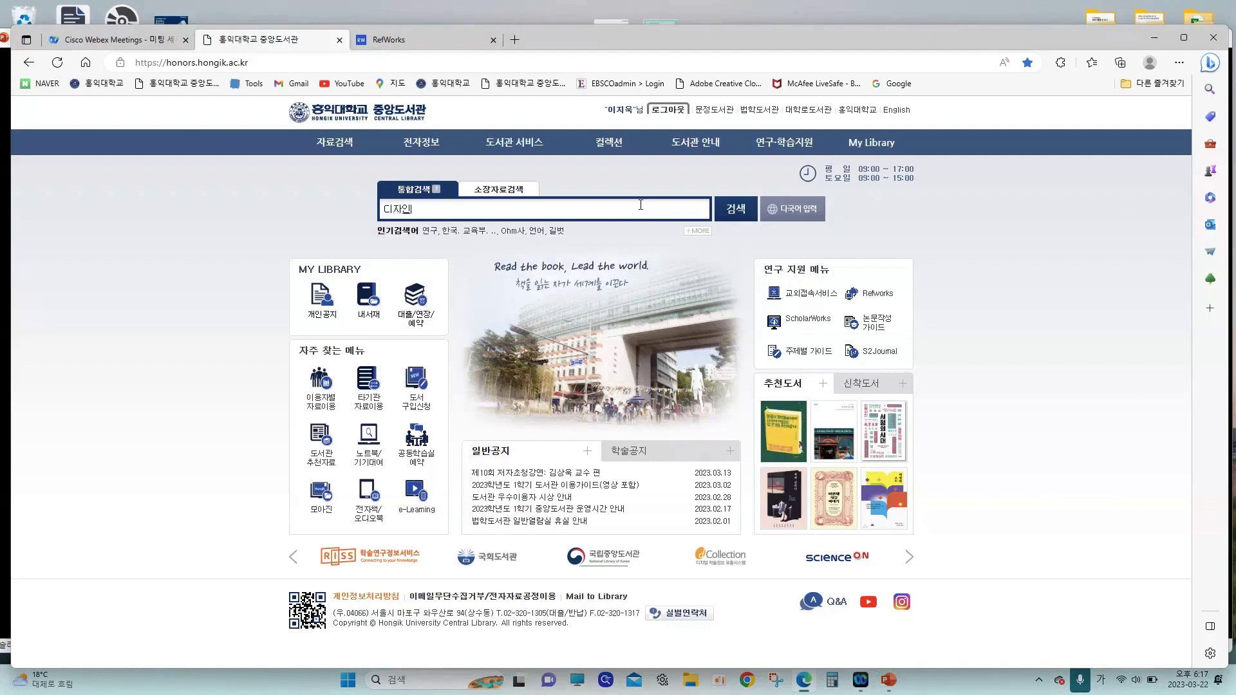
pyautogui.press('BackSpace')
pyautogui.press('BackSpace')
pyautogui.write('ㅋ')
pyautogui.press('BackSpace')
pyautogui.press('BackSpace')
pyautogui.press('BackSpace')
pyautogui.write('ㅁㅏ케팅')
pyautogui.press('Return')
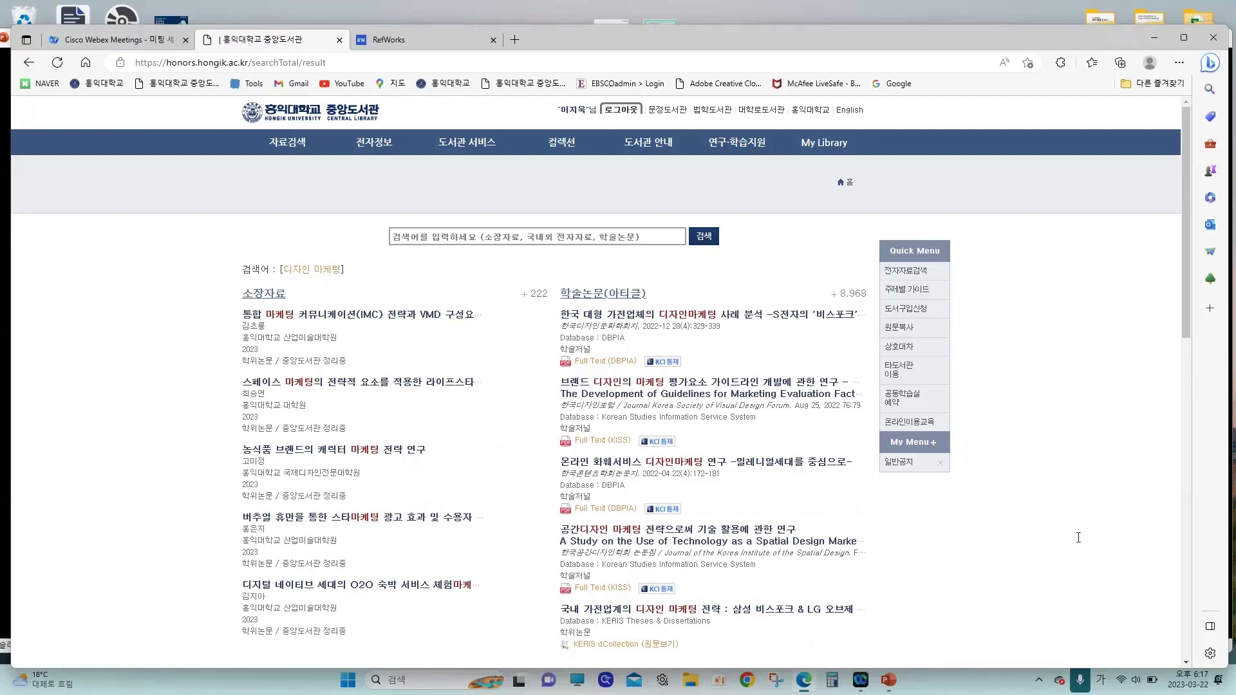
# - Review the integrated search results across the 소장자료, 학술논문(아티클), 전자책·오디오북 and 전자저널 sections
pyautogui.scroll(-3, 804, 538)
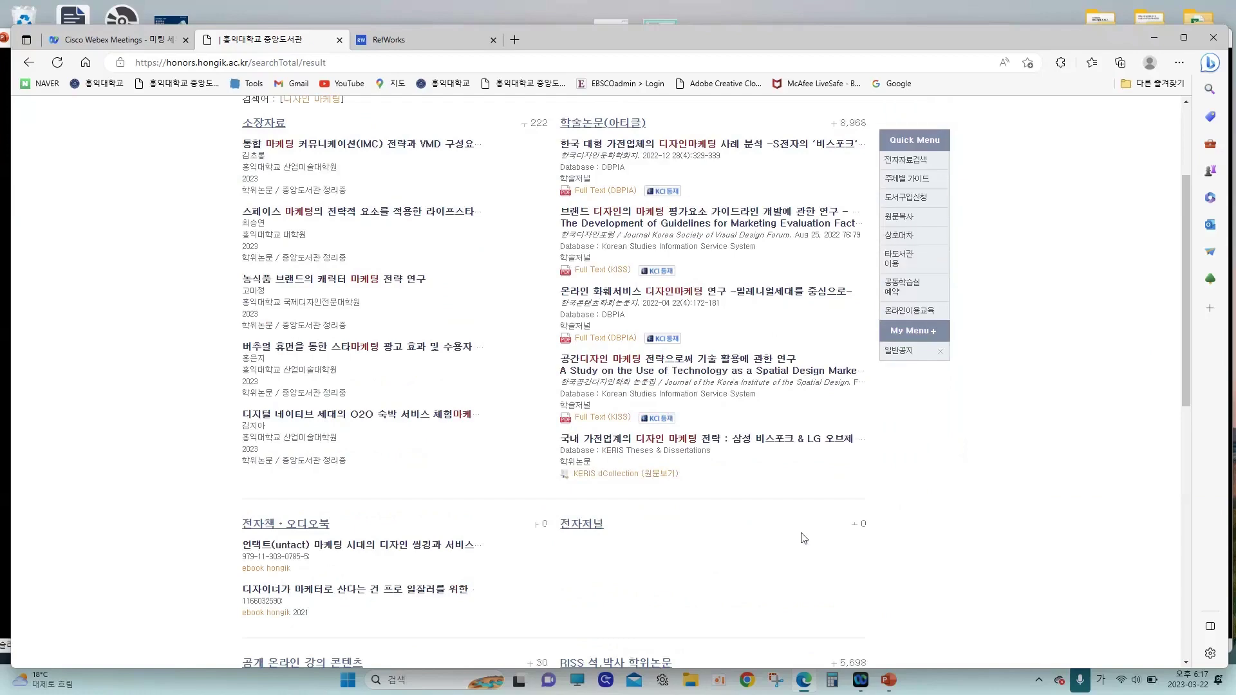
pyautogui.scroll(1, 804, 538)
pyautogui.scroll(3, 805, 538)
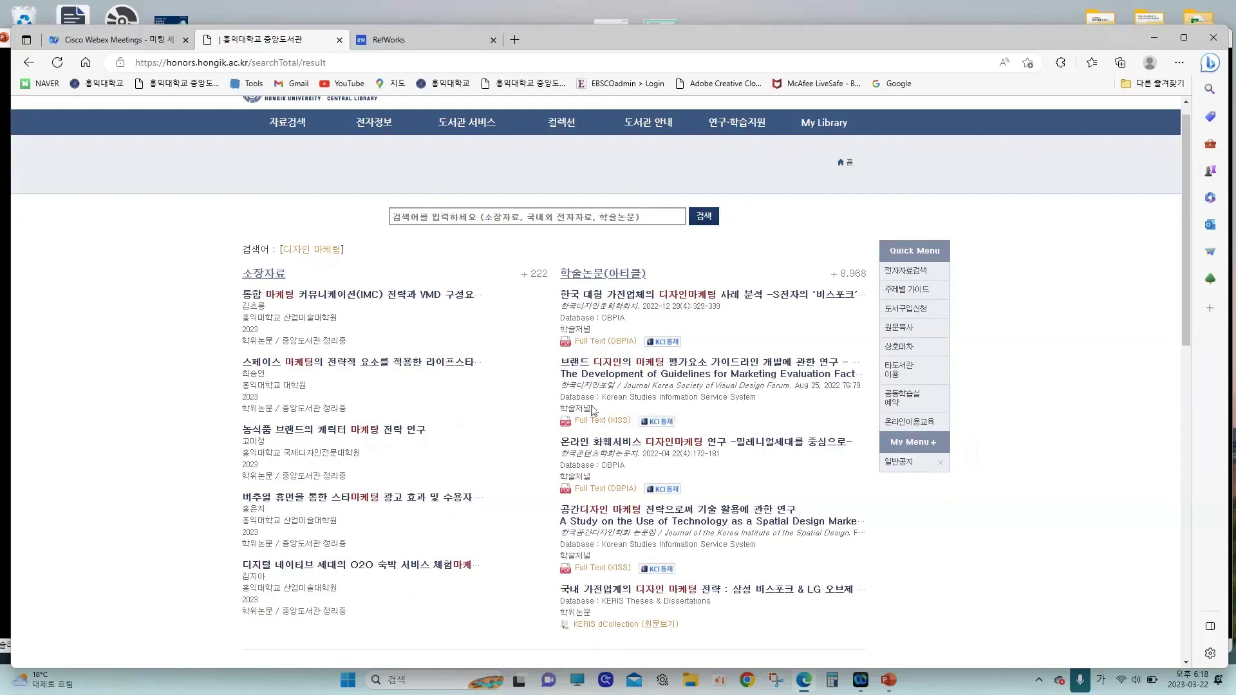
pyautogui.scroll(-2, 588, 223)
pyautogui.scroll(1, 513, 194)
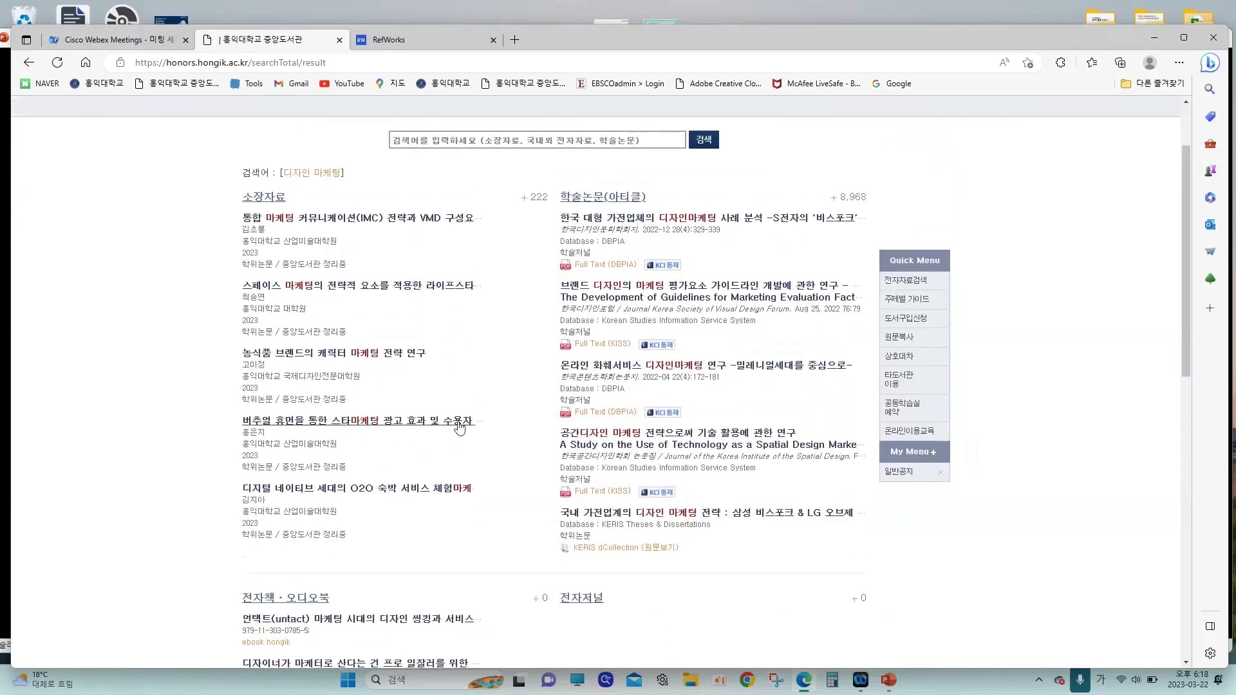
pyautogui.scroll(-7, 459, 428)
pyautogui.scroll(8, 458, 419)
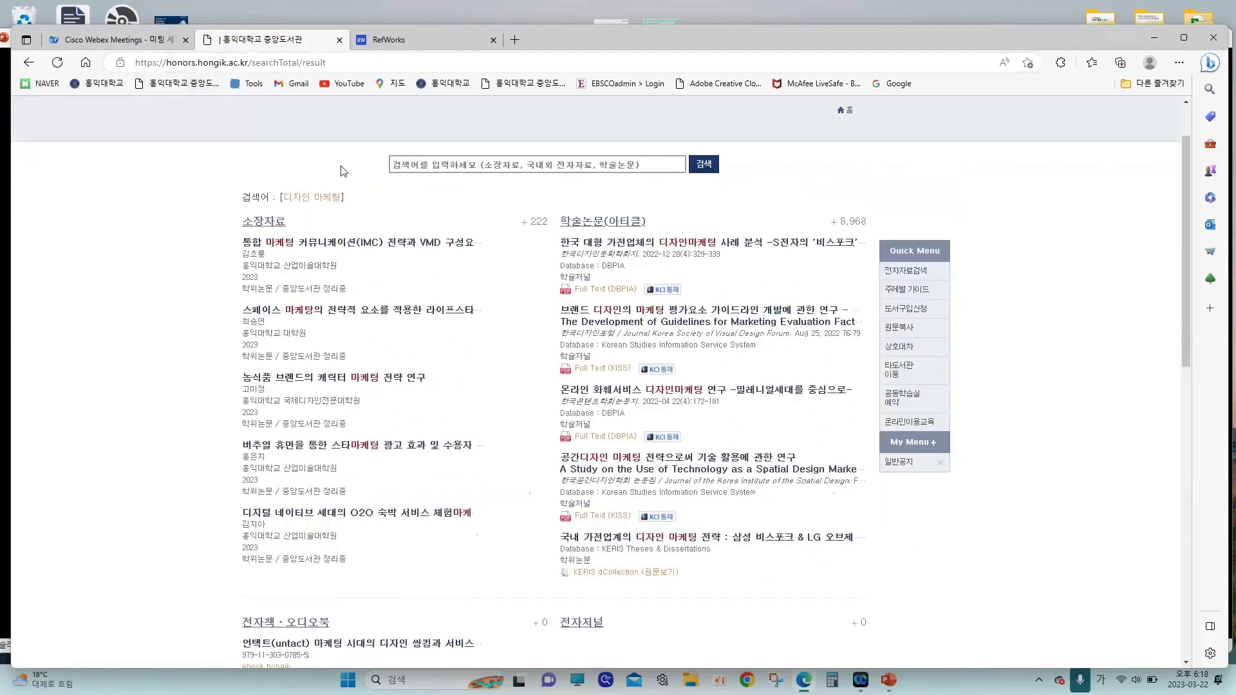
pyautogui.scroll(2, 343, 170)
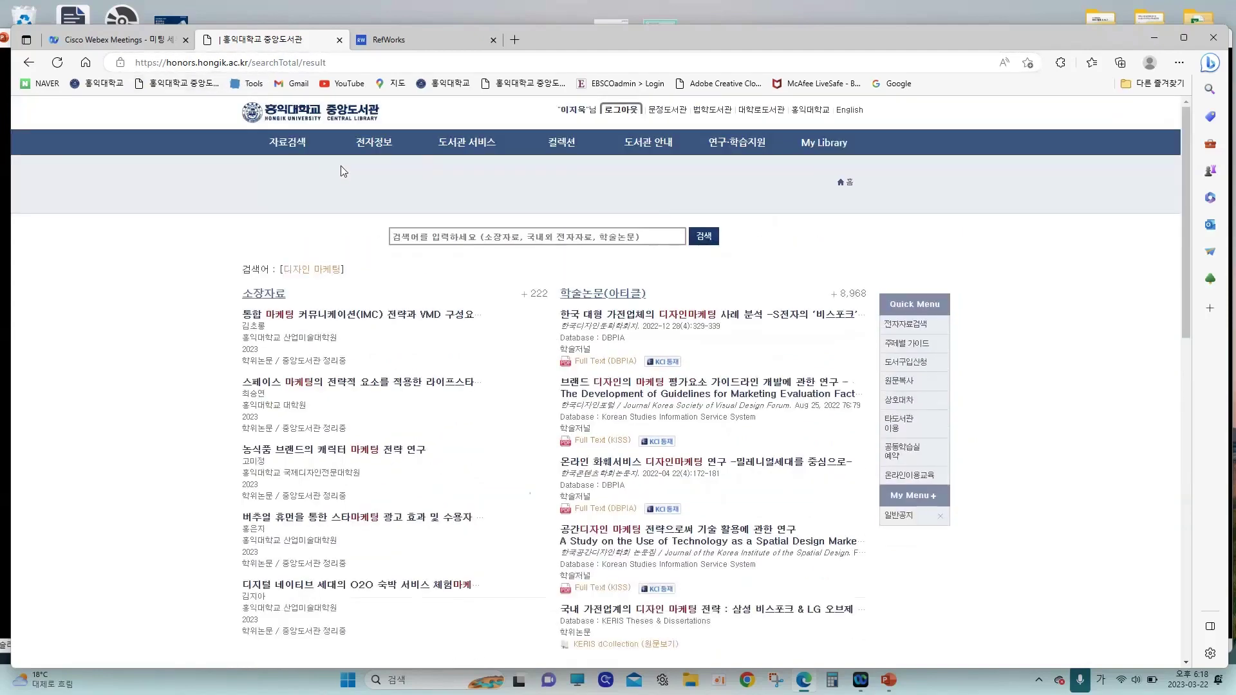
# - Open the library homepage in a new tab and show its integrated search field
pyautogui.click(515, 40)
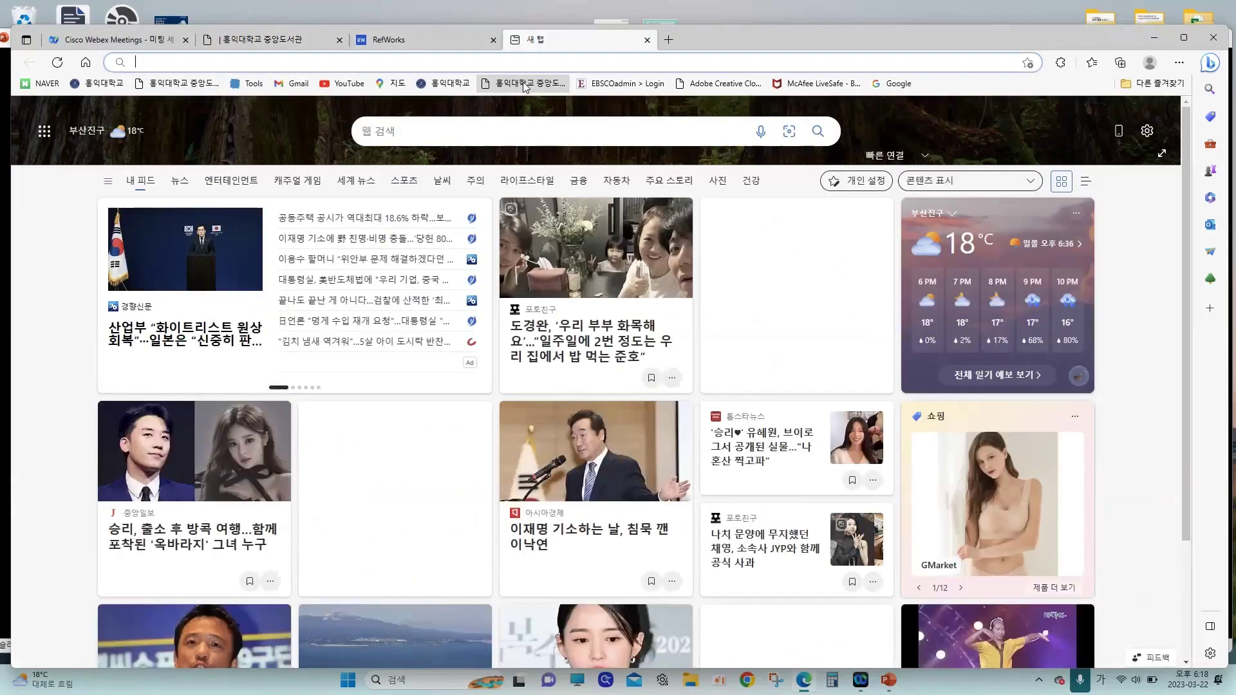
pyautogui.click(525, 87)
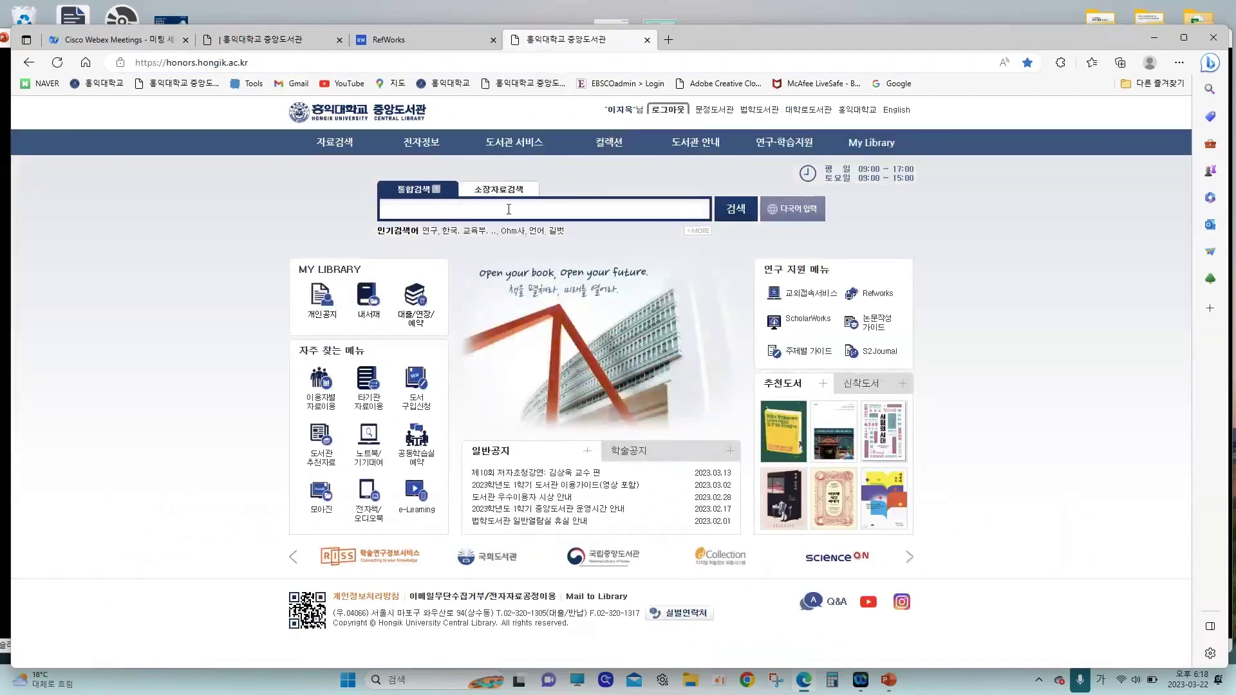
pyautogui.click(509, 209)
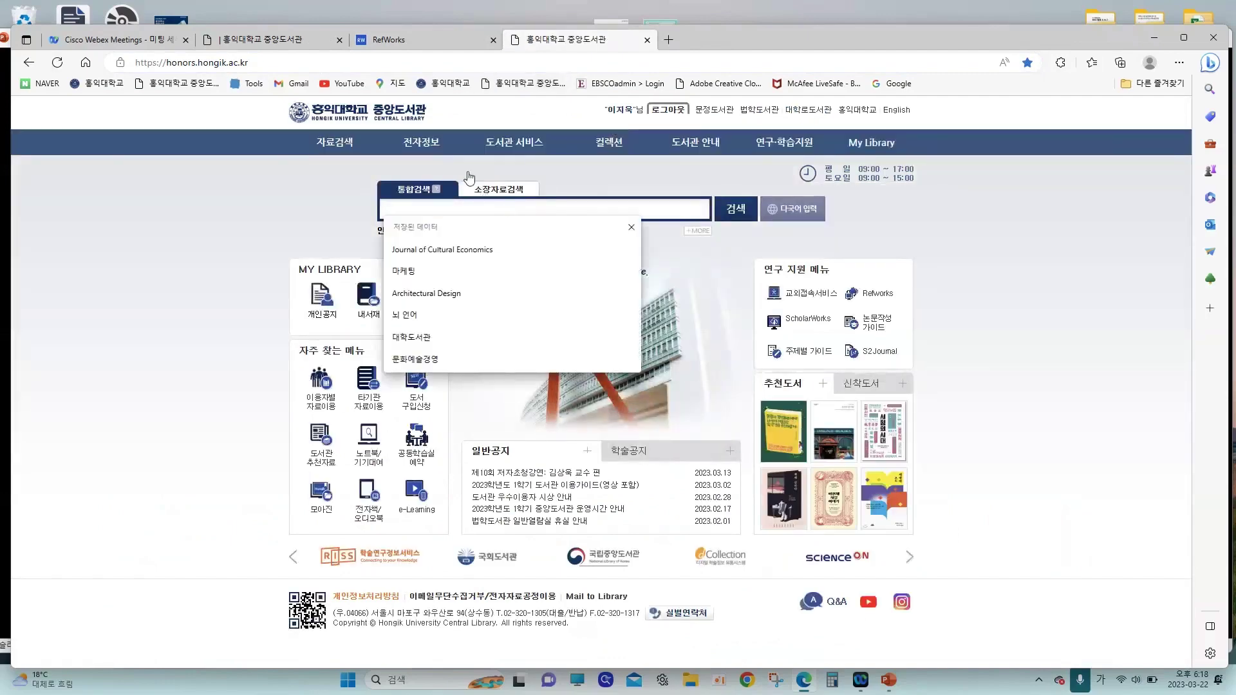
# - Go back to the search results and open the DBPIA full-text page of the first article under 학술논문(아티클)
pyautogui.click(306, 44)
pyautogui.scroll(-2, 385, 237)
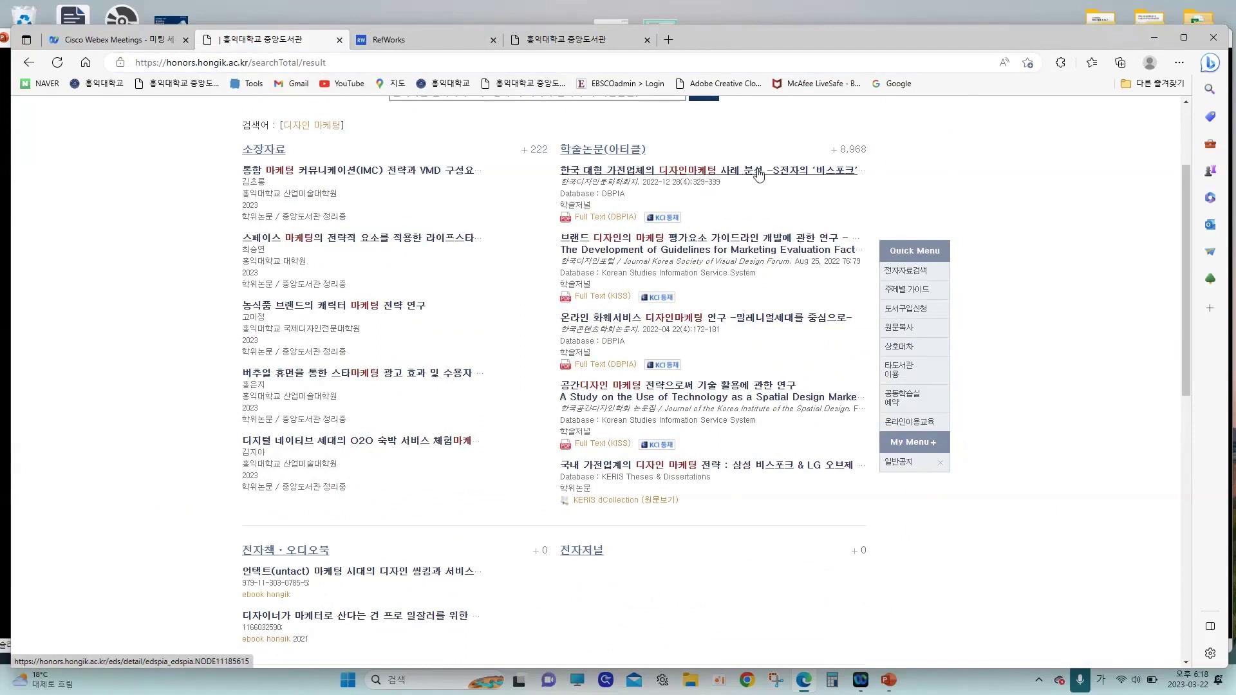
pyautogui.click(622, 224)
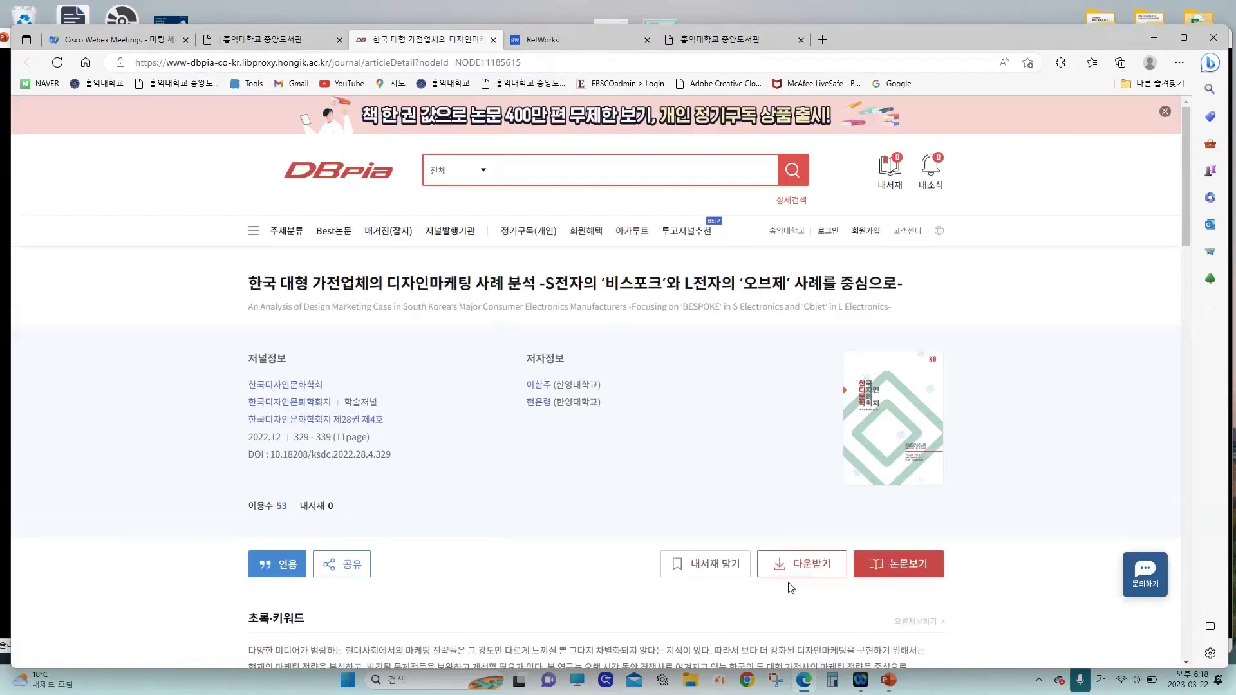
# - Download the article's PDF from DBpia, dismiss the recommended papers, and open the downloaded file
pyautogui.click(803, 575)
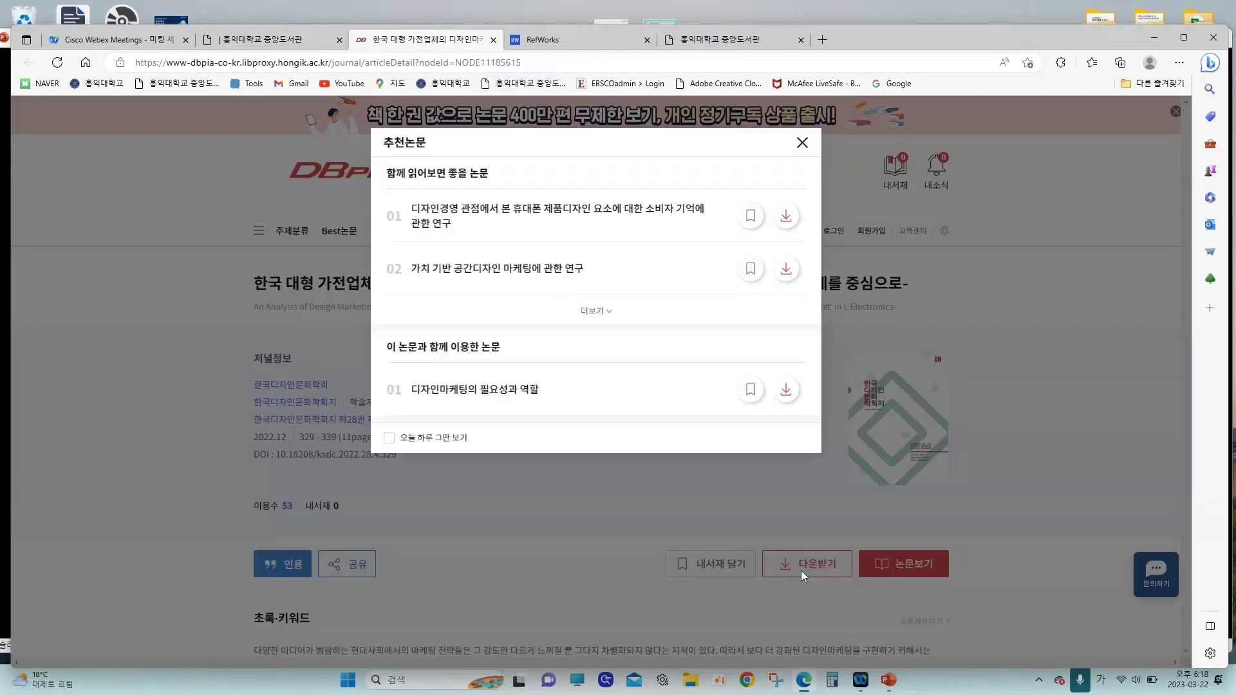
pyautogui.click(802, 143)
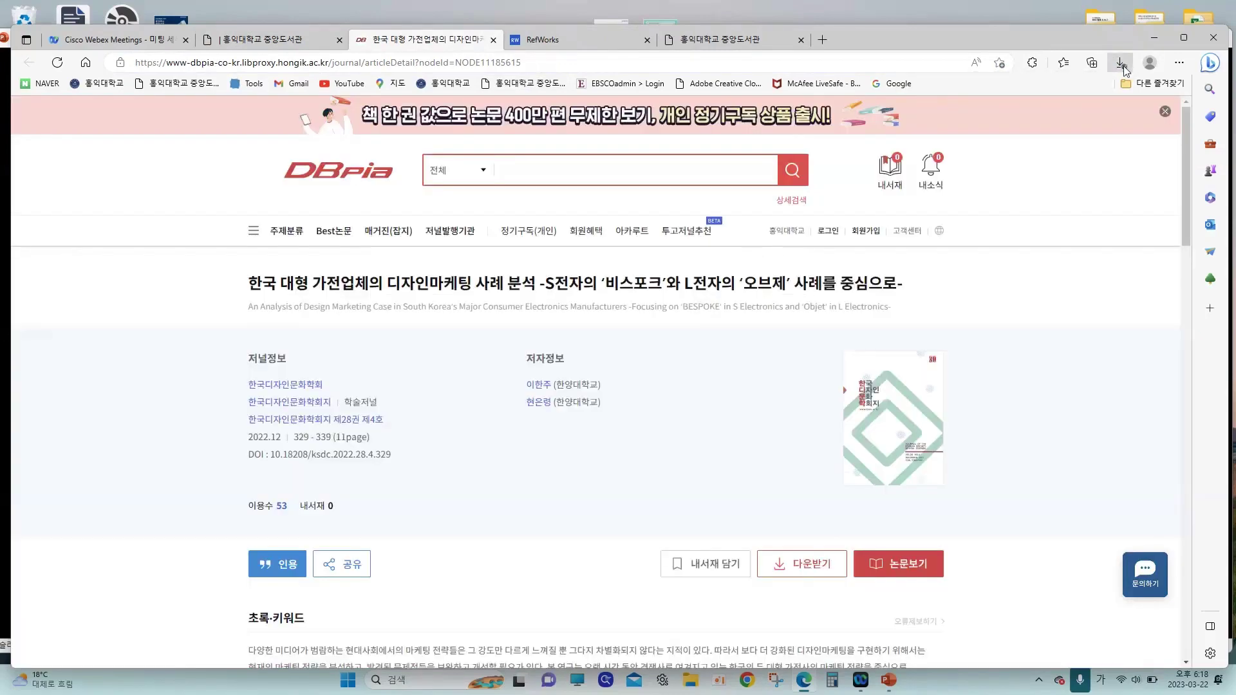
pyautogui.click(1120, 64)
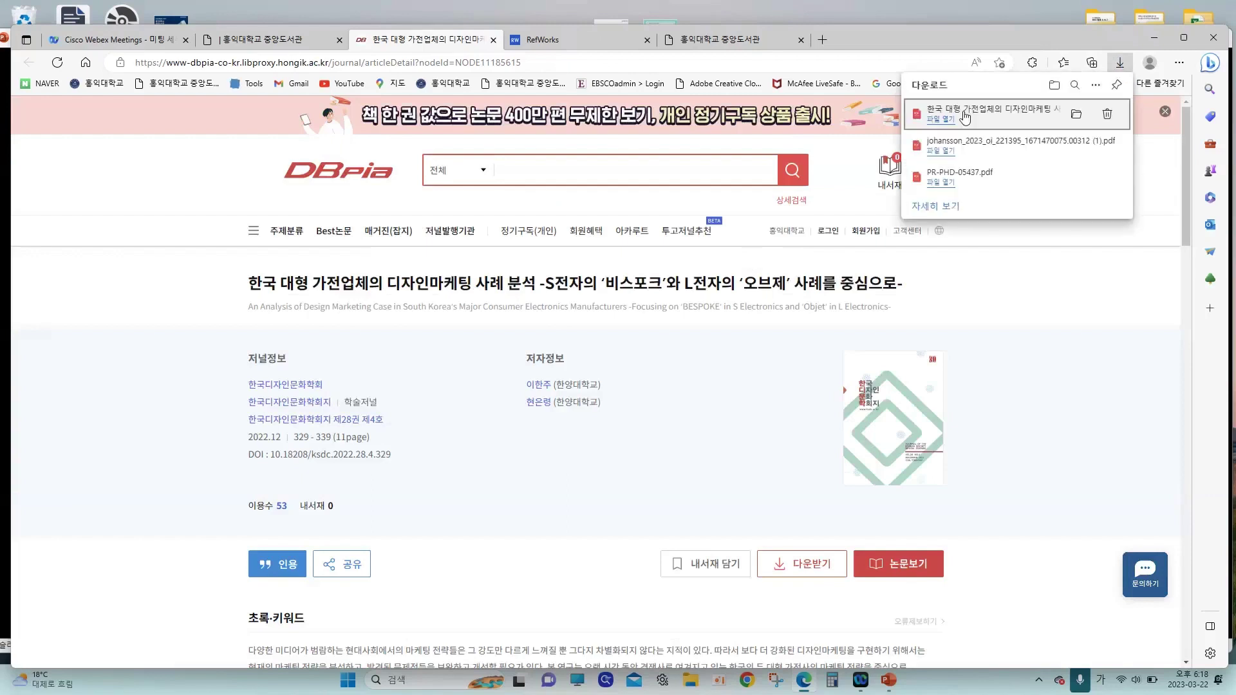
pyautogui.click(967, 117)
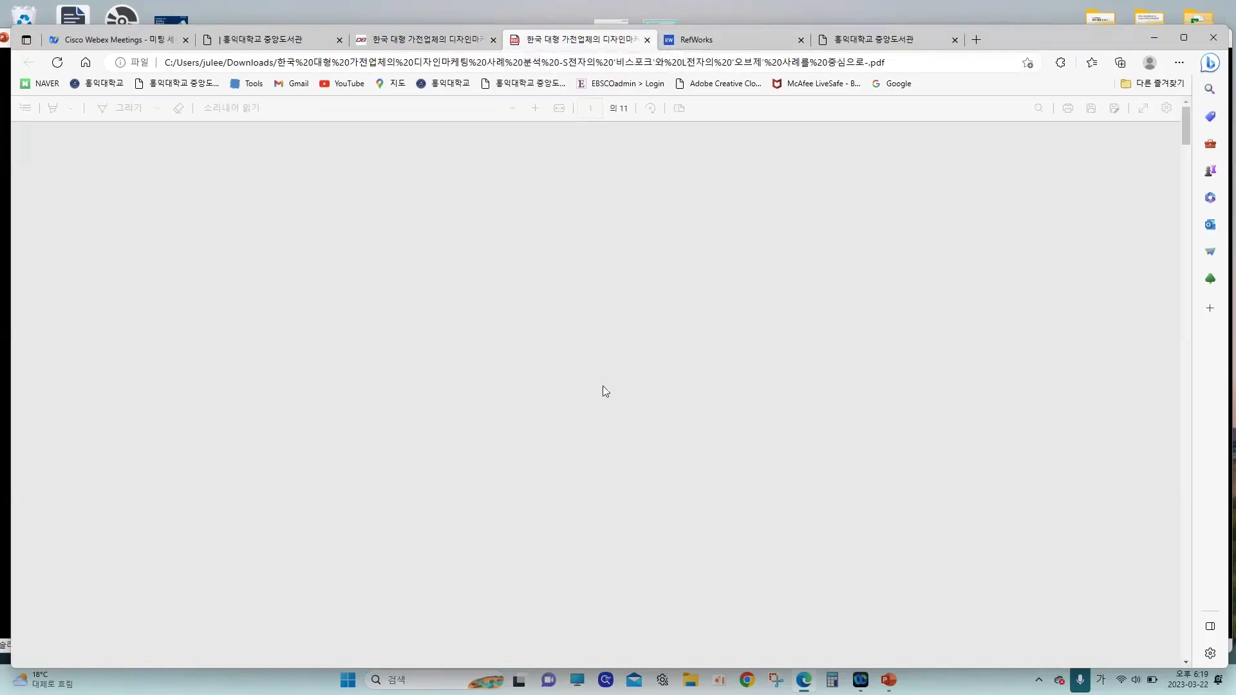
# - Examine the article PDF's title page, highlighting the Korean title, and read on to the abstract
pyautogui.scroll(-4, 604, 386)
pyautogui.scroll(2, 530, 200)
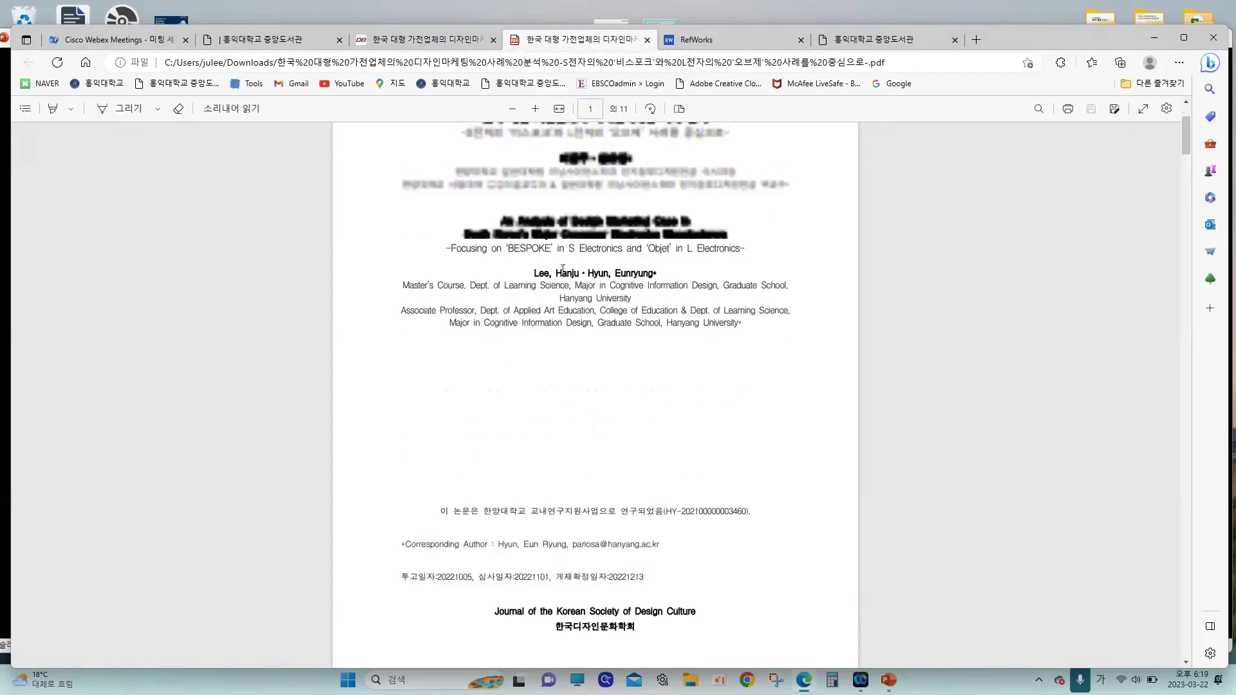
pyautogui.scroll(2, 530, 200)
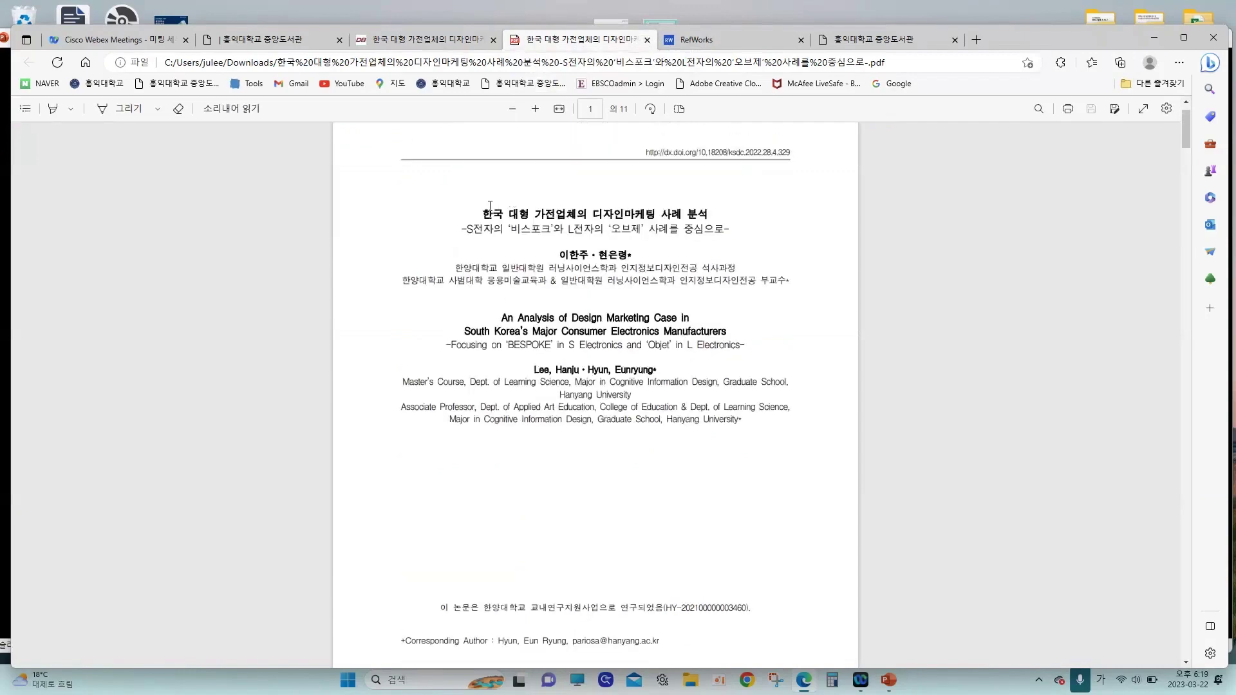
pyautogui.moveTo(489, 205); pyautogui.dragTo(701, 216)
pyautogui.click(572, 361)
pyautogui.scroll(-13, 569, 360)
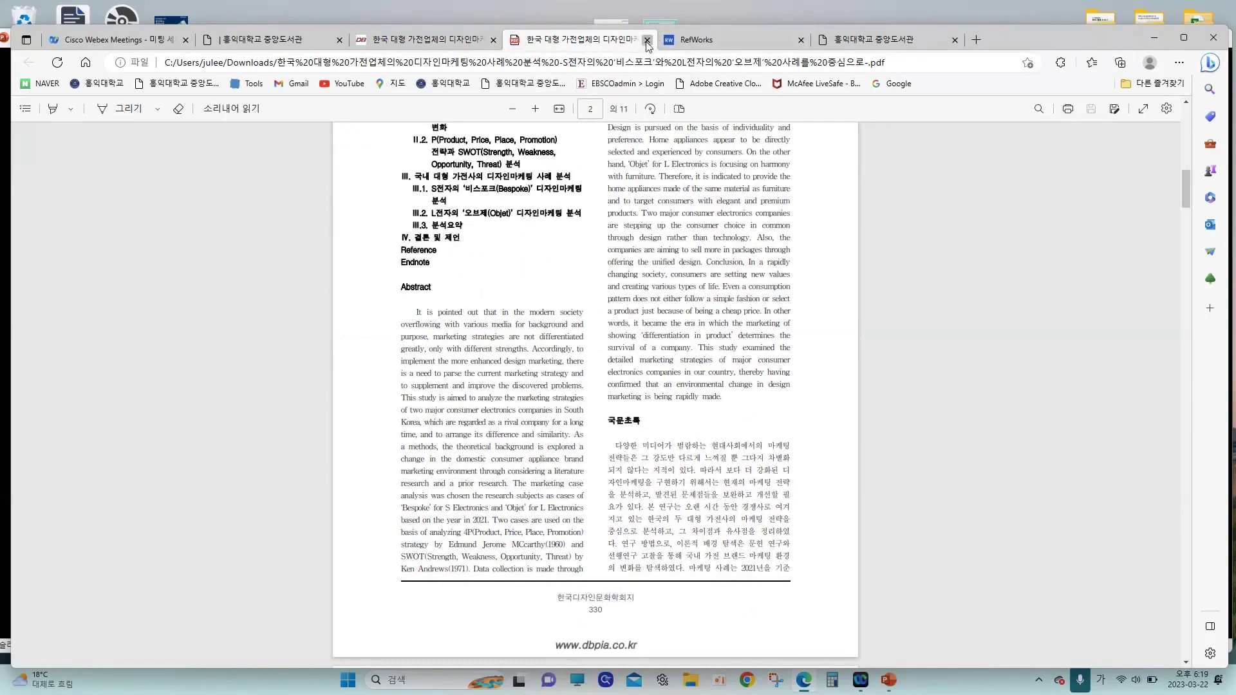
# - Close the PDF and examine the article's title on its DBpia detail page
pyautogui.click(647, 41)
pyautogui.moveTo(249, 283); pyautogui.dragTo(478, 279)
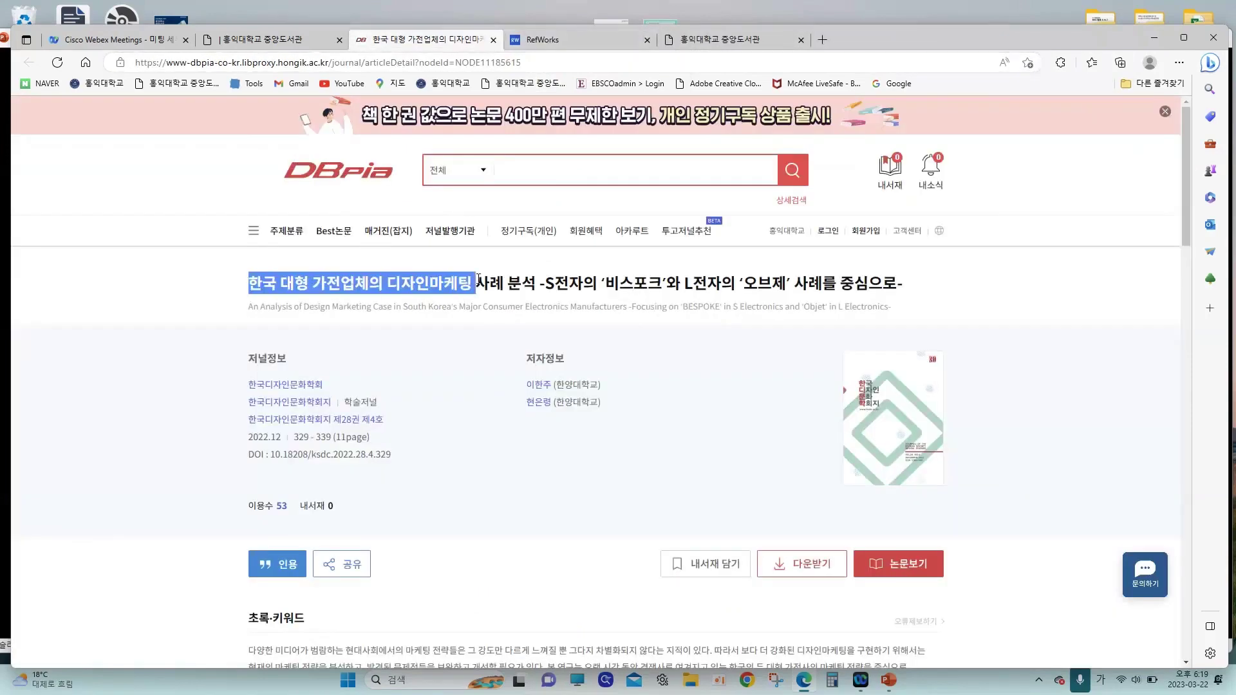
pyautogui.click(477, 279)
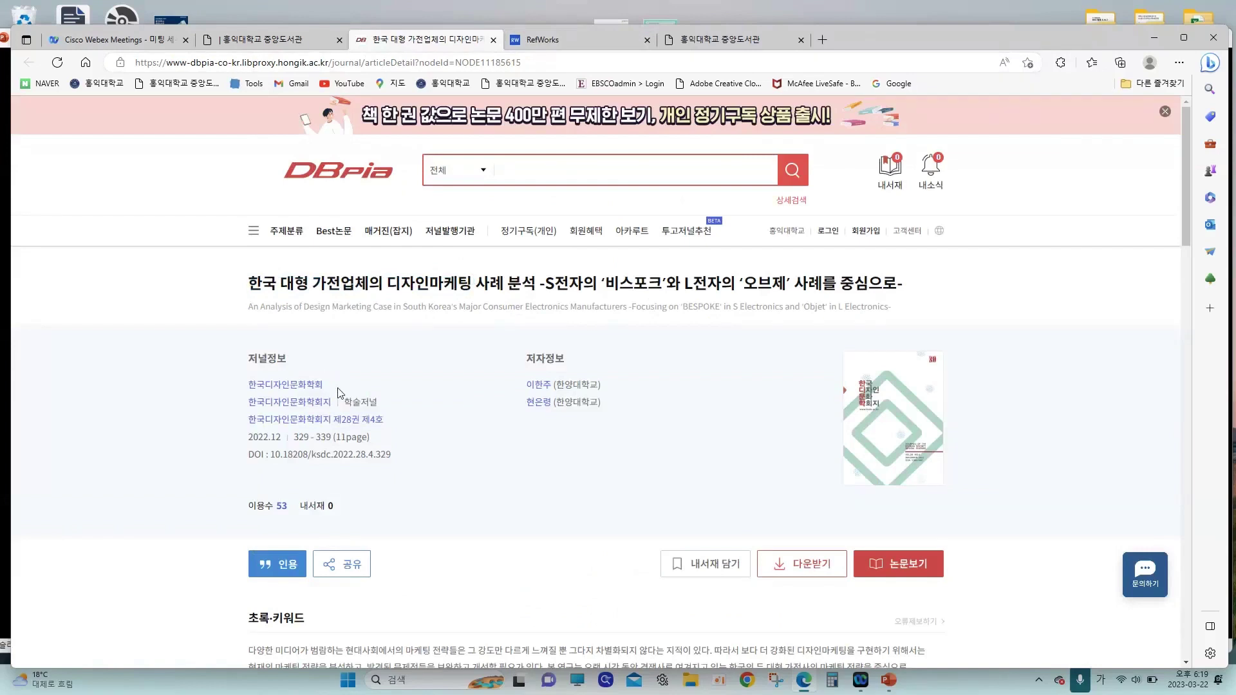
# - Examine the article's journal, volume and issue, publication date, and page details on its DBpia page
pyautogui.moveTo(340, 392); pyautogui.dragTo(412, 428)
pyautogui.click(468, 501)
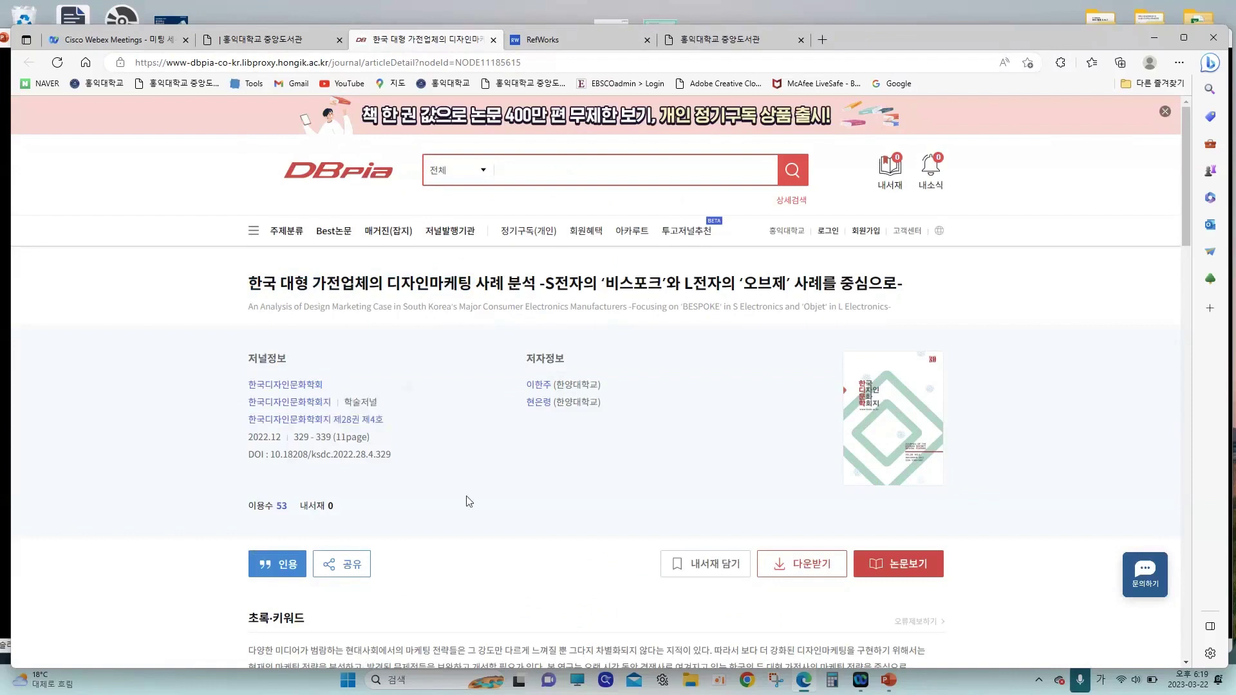
pyautogui.doubleClick(255, 438)
pyautogui.click(601, 477)
# - Export the article's citation from DBpia to RefWorks, choosing the latest version of RefWorks as the destination
pyautogui.click(272, 564)
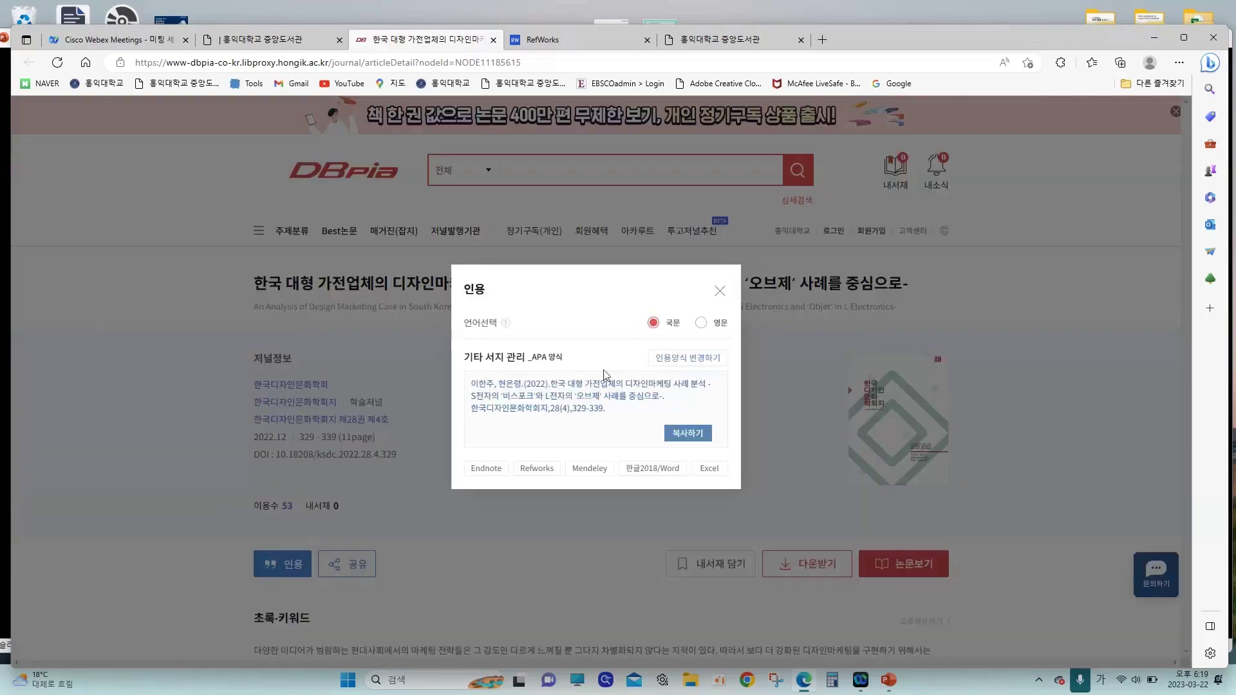
pyautogui.click(537, 469)
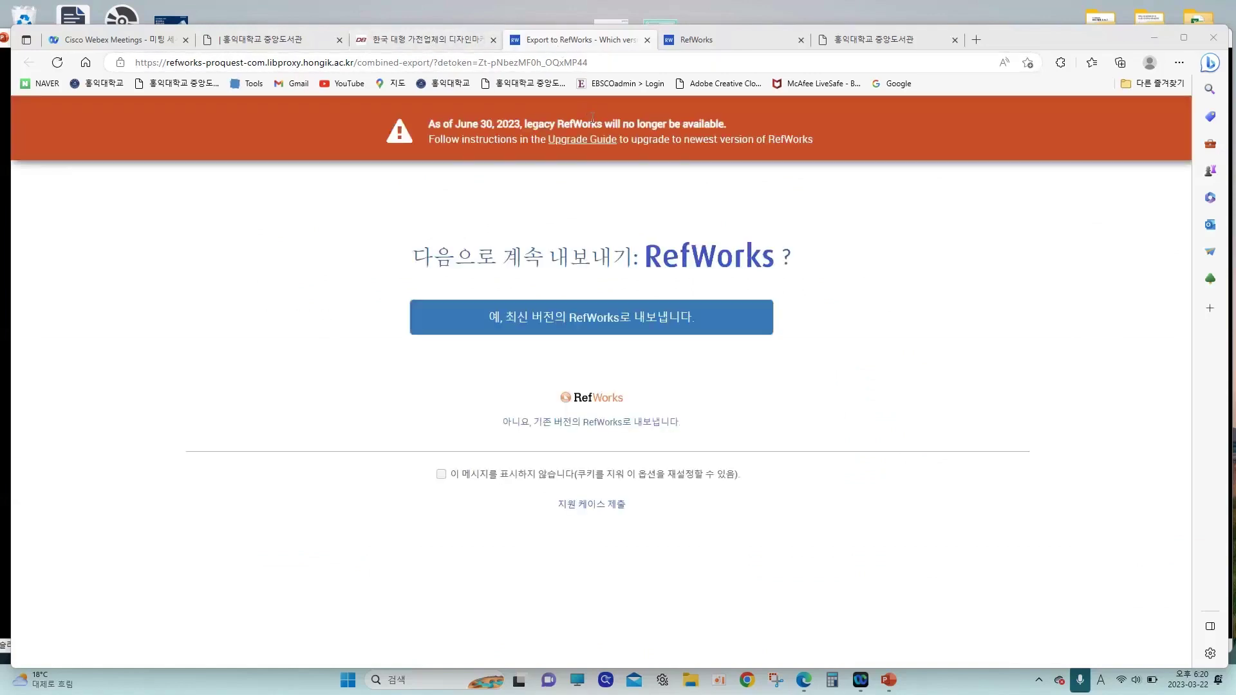
pyautogui.click(451, 42)
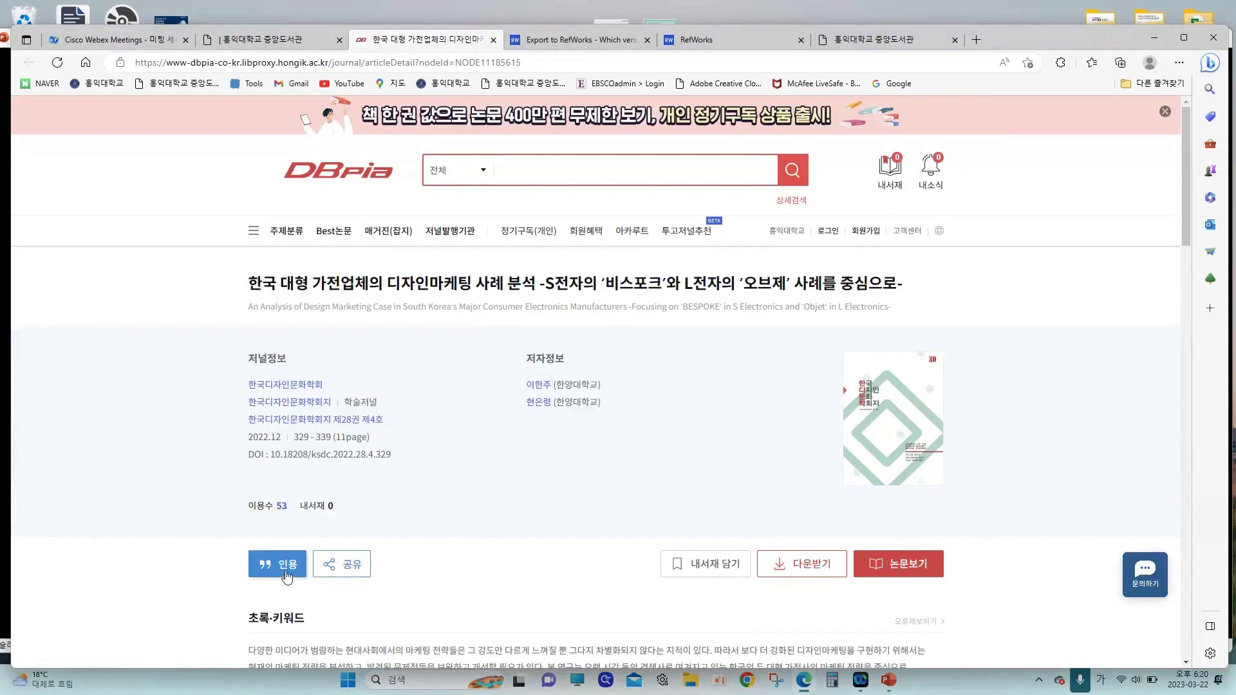
pyautogui.click(589, 44)
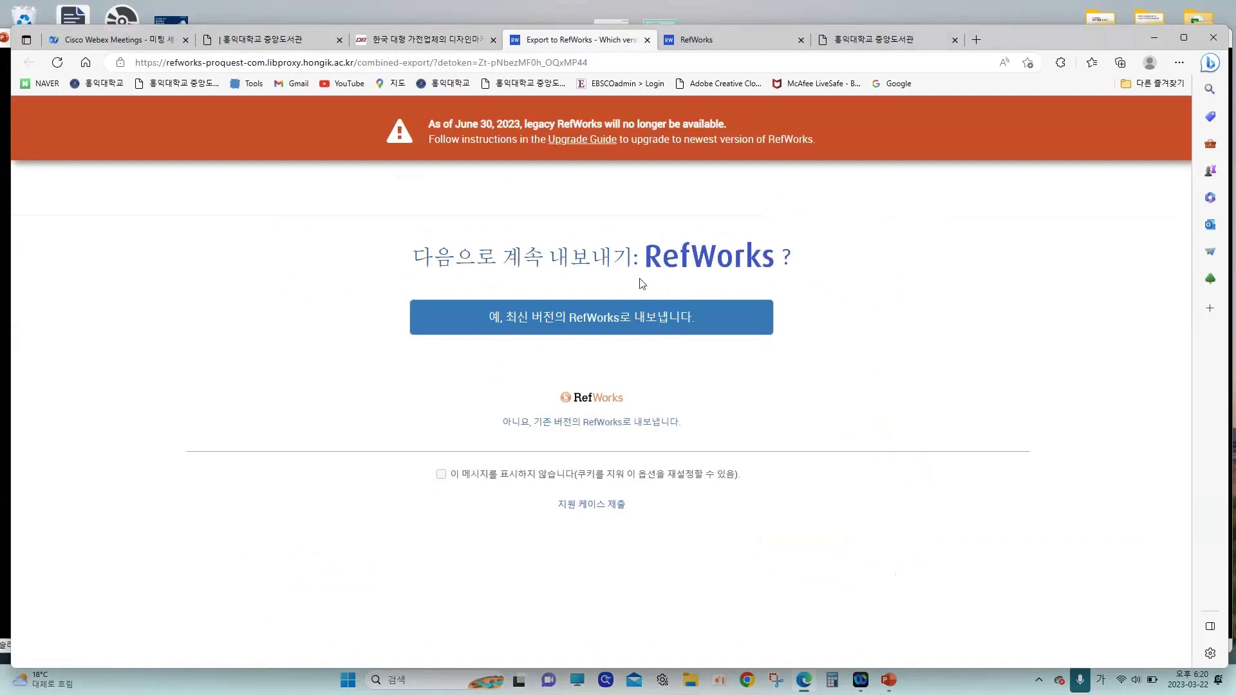
pyautogui.click(630, 320)
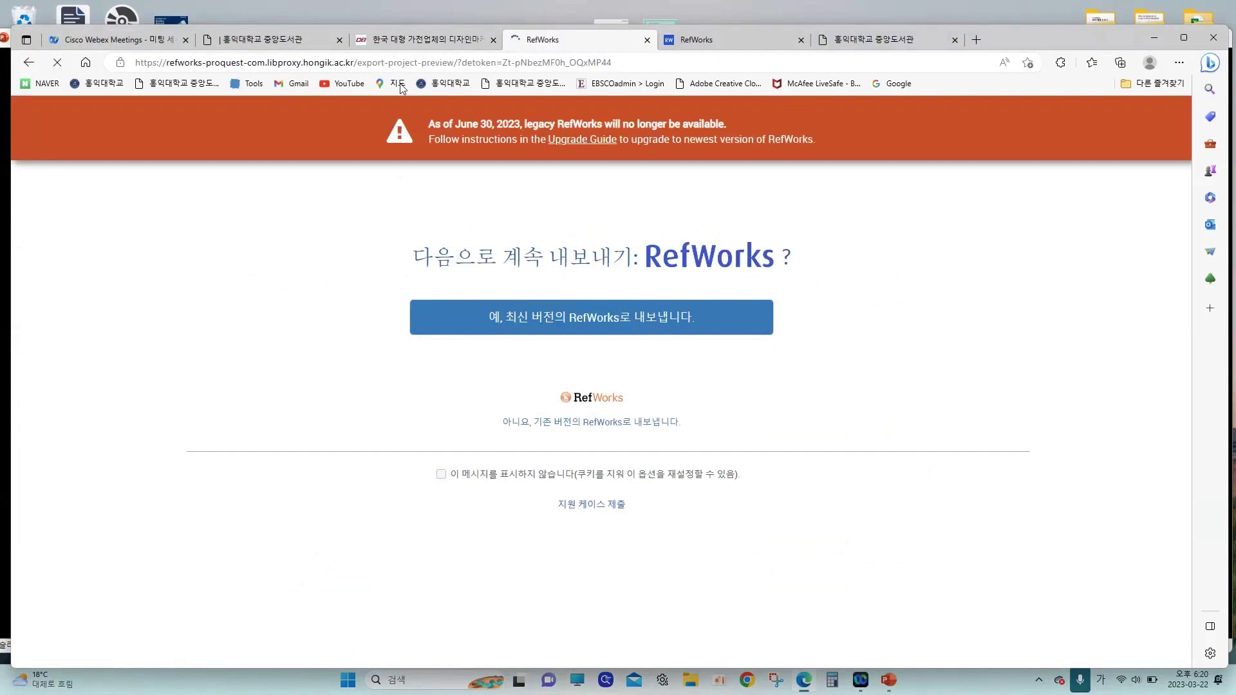
# - Return to the article's DBpia page and highlight the first part of its Korean title
pyautogui.click(400, 49)
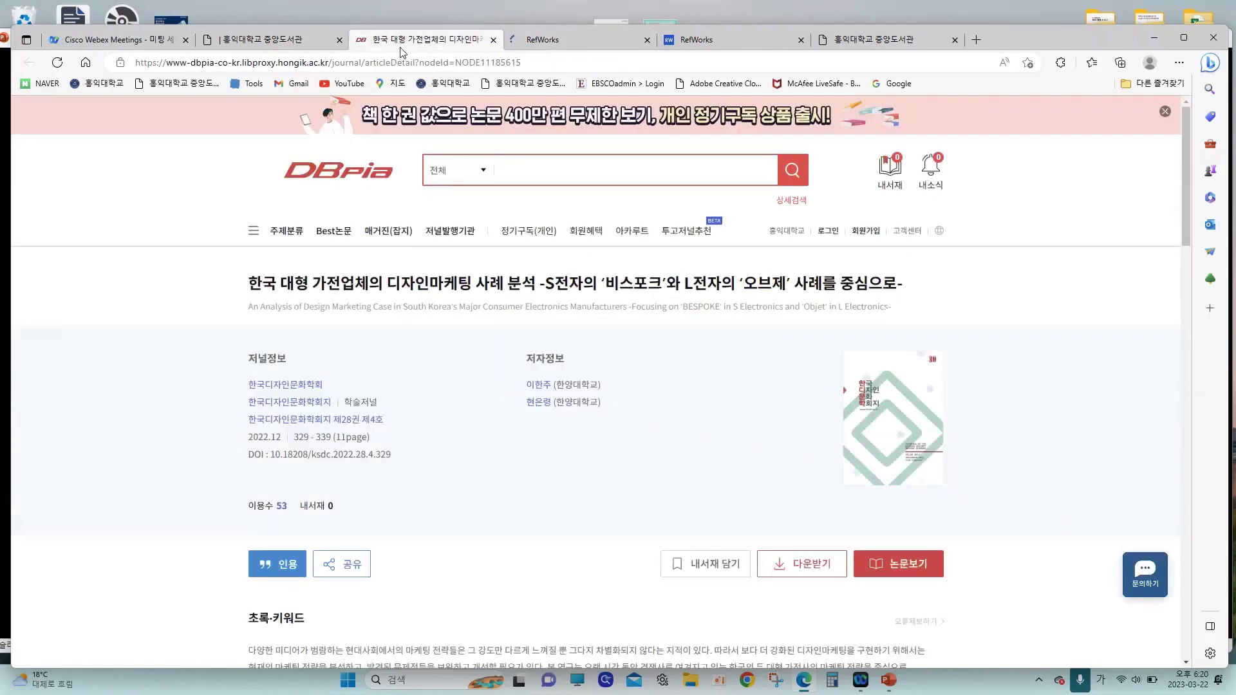
pyautogui.moveTo(535, 285); pyautogui.dragTo(262, 286)
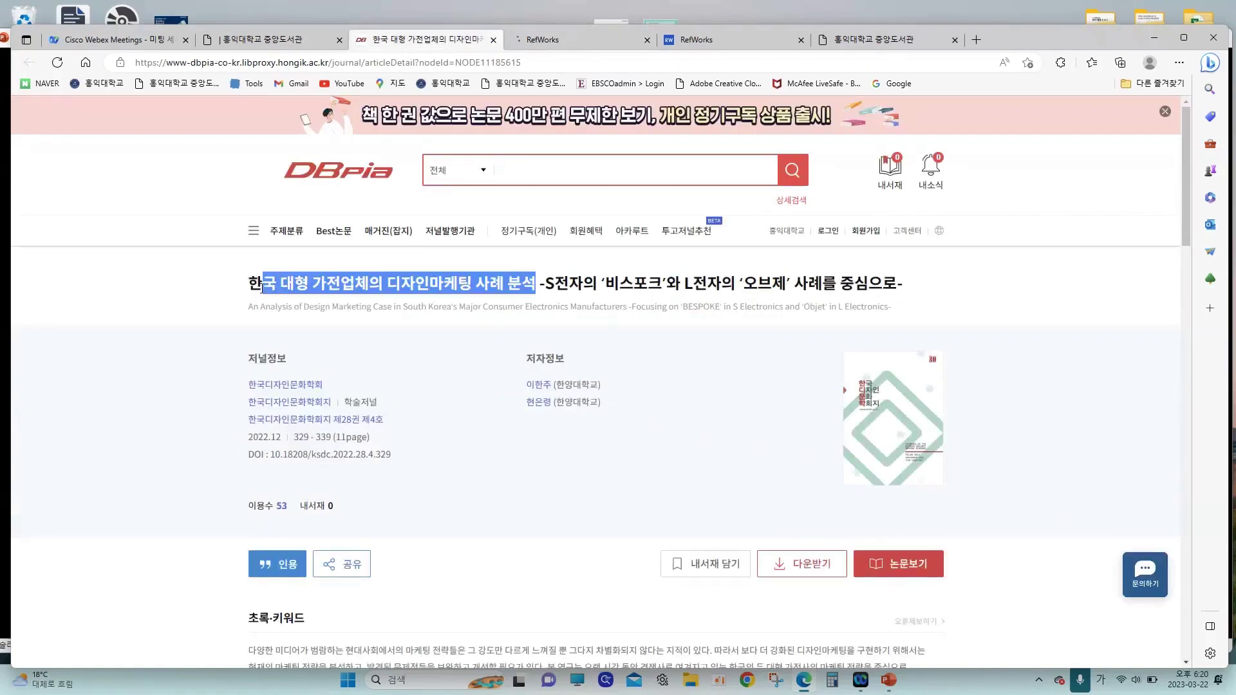
pyautogui.click(264, 286)
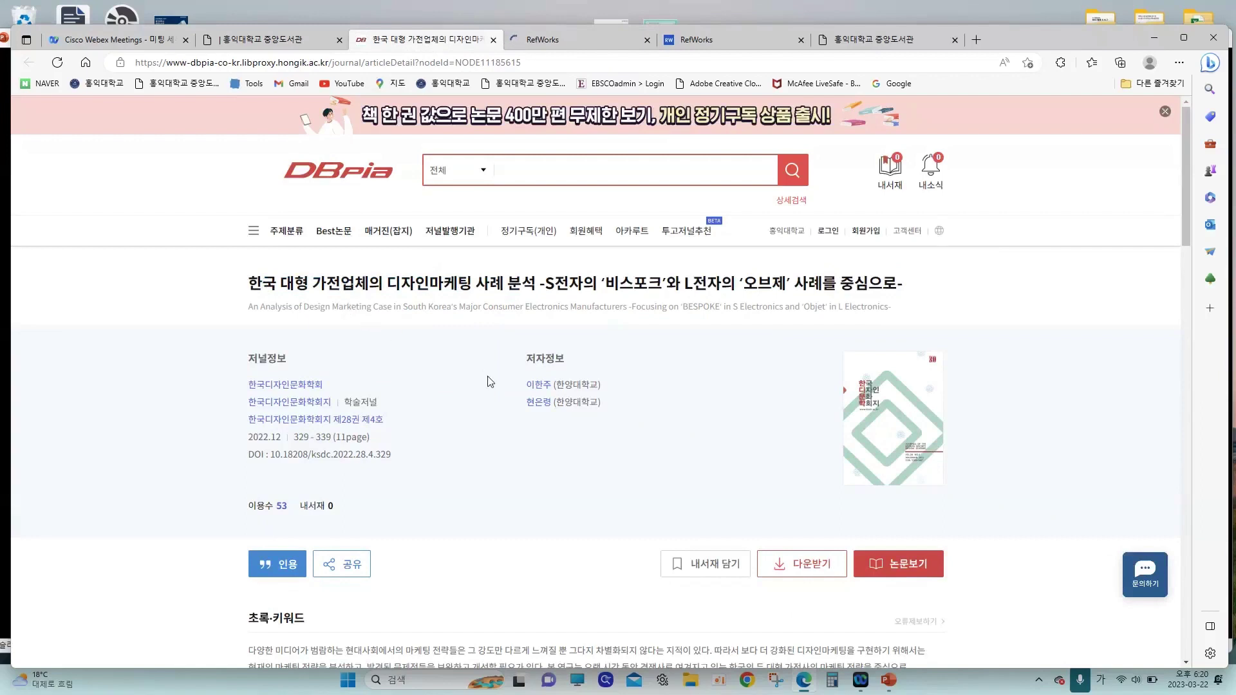
# - Import the exported article reference into RefWorks and go to the last imported references
pyautogui.click(590, 46)
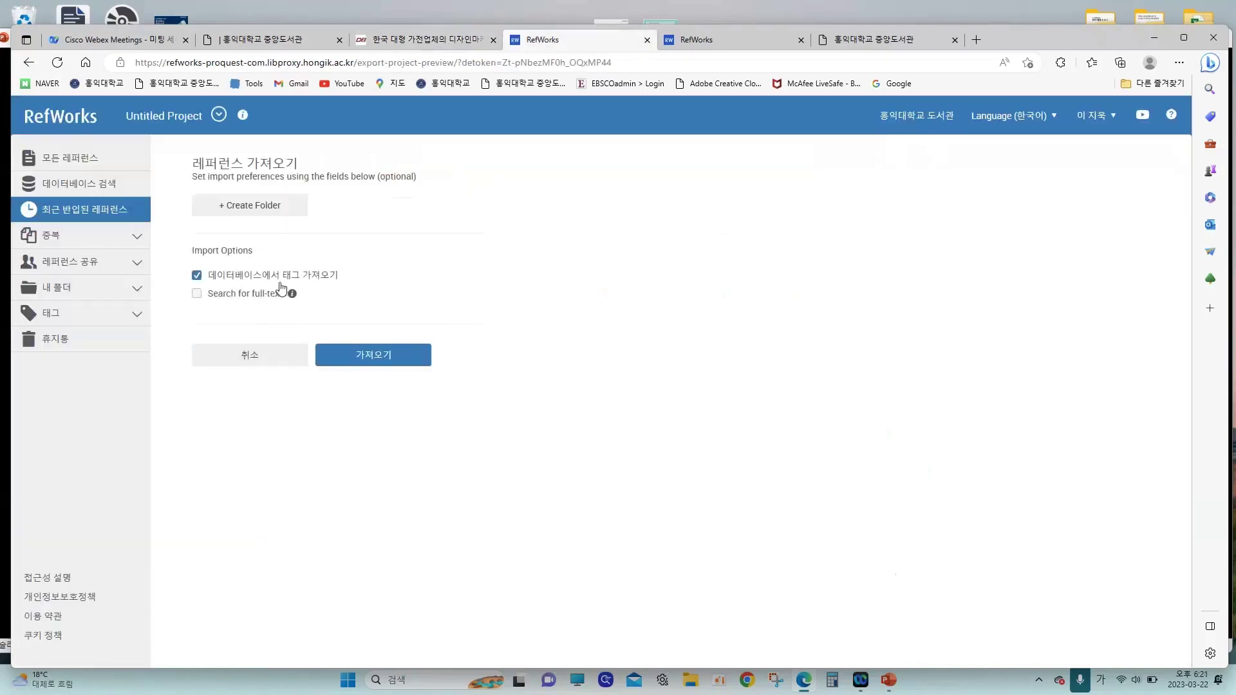
pyautogui.click(368, 361)
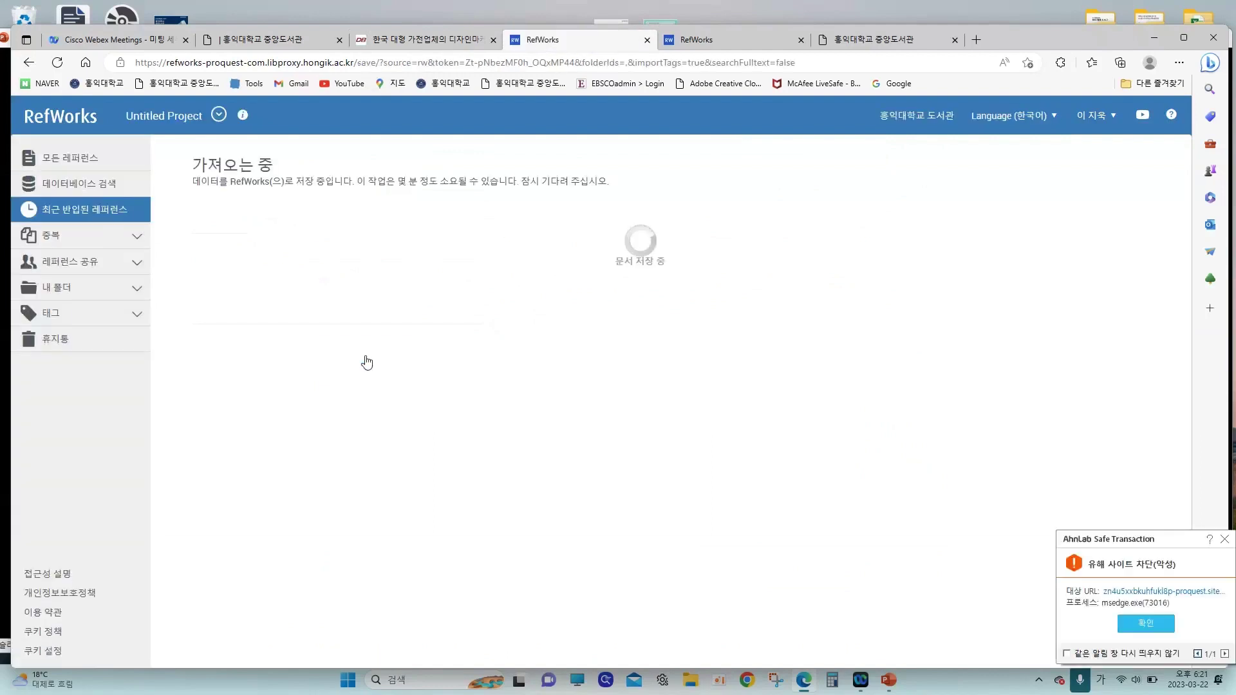
pyautogui.click(263, 223)
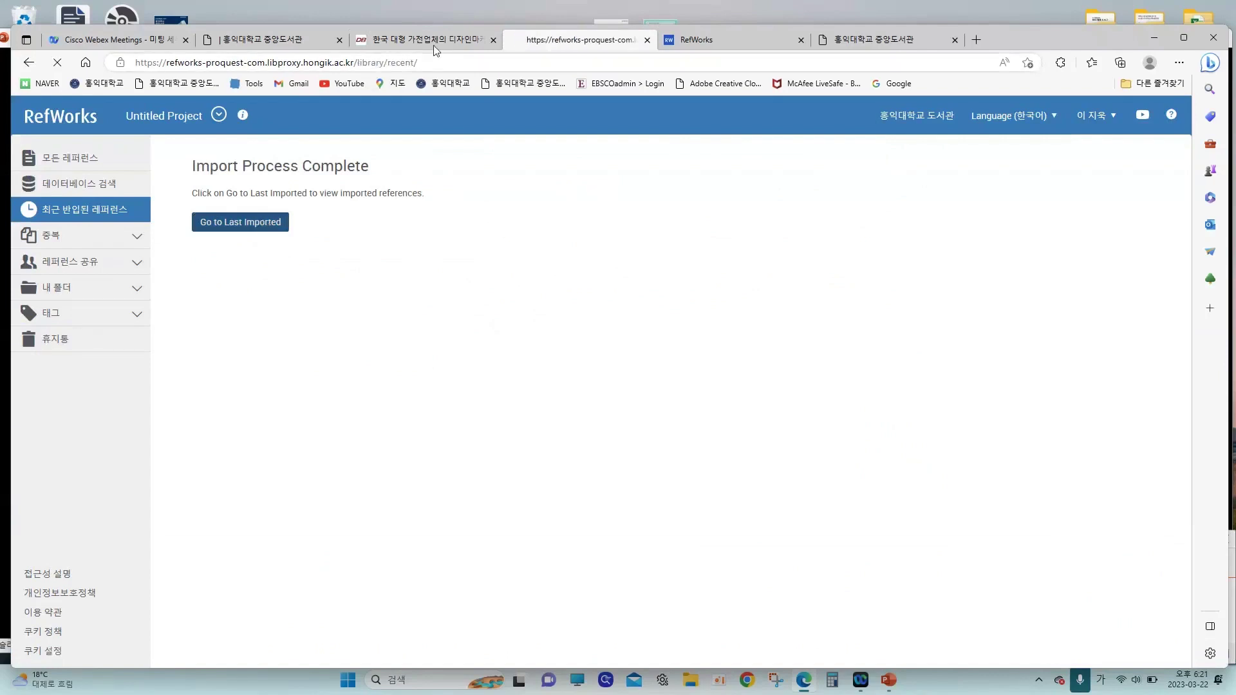
# - Compare the imported reference in RefWorks with the article's title on its DBpia page
pyautogui.moveTo(425, 35)
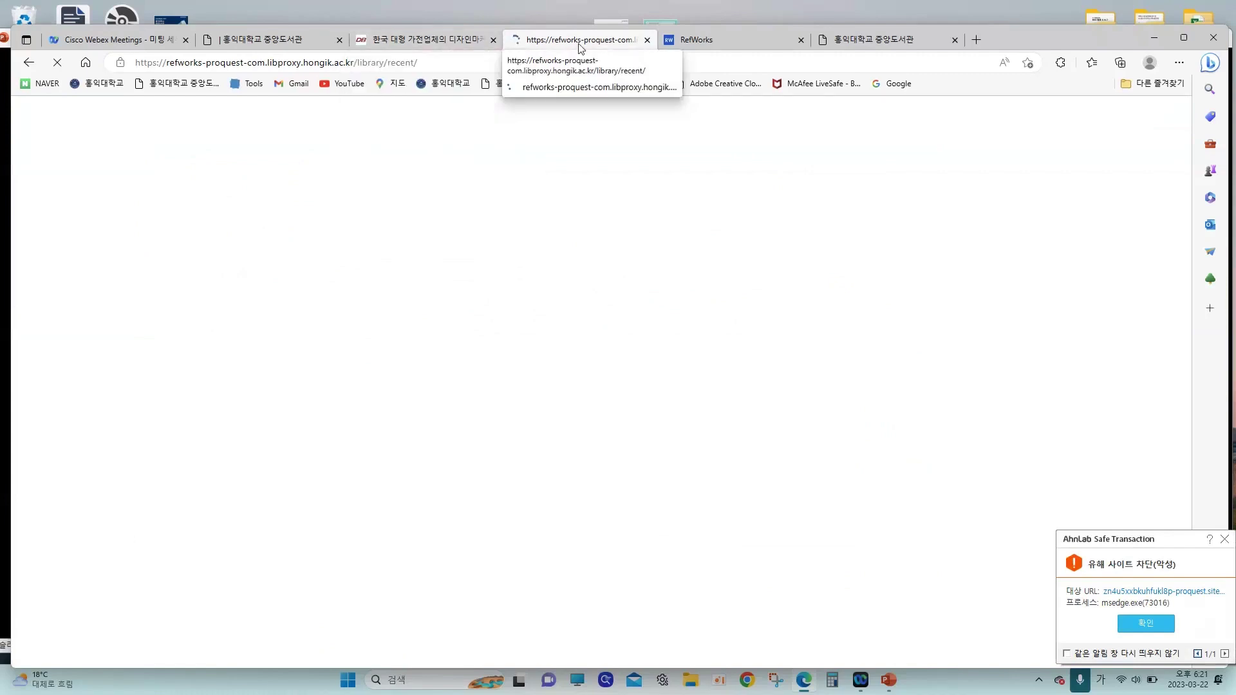
pyautogui.click(418, 45)
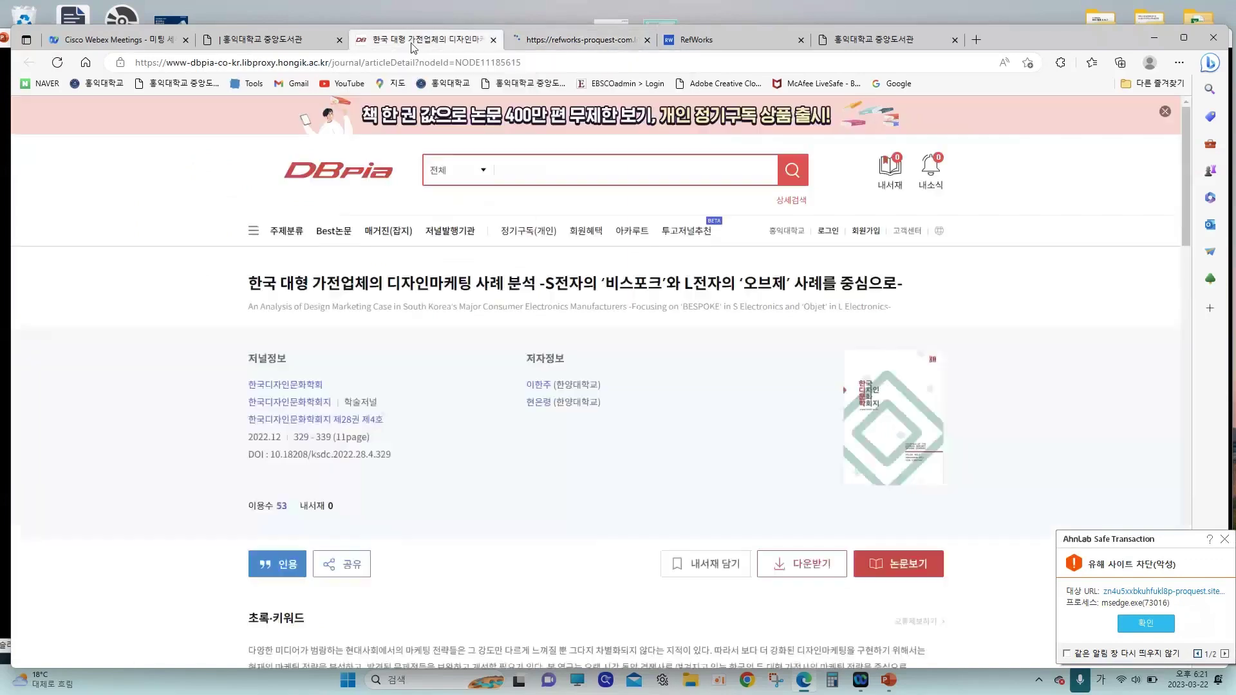
pyautogui.click(576, 41)
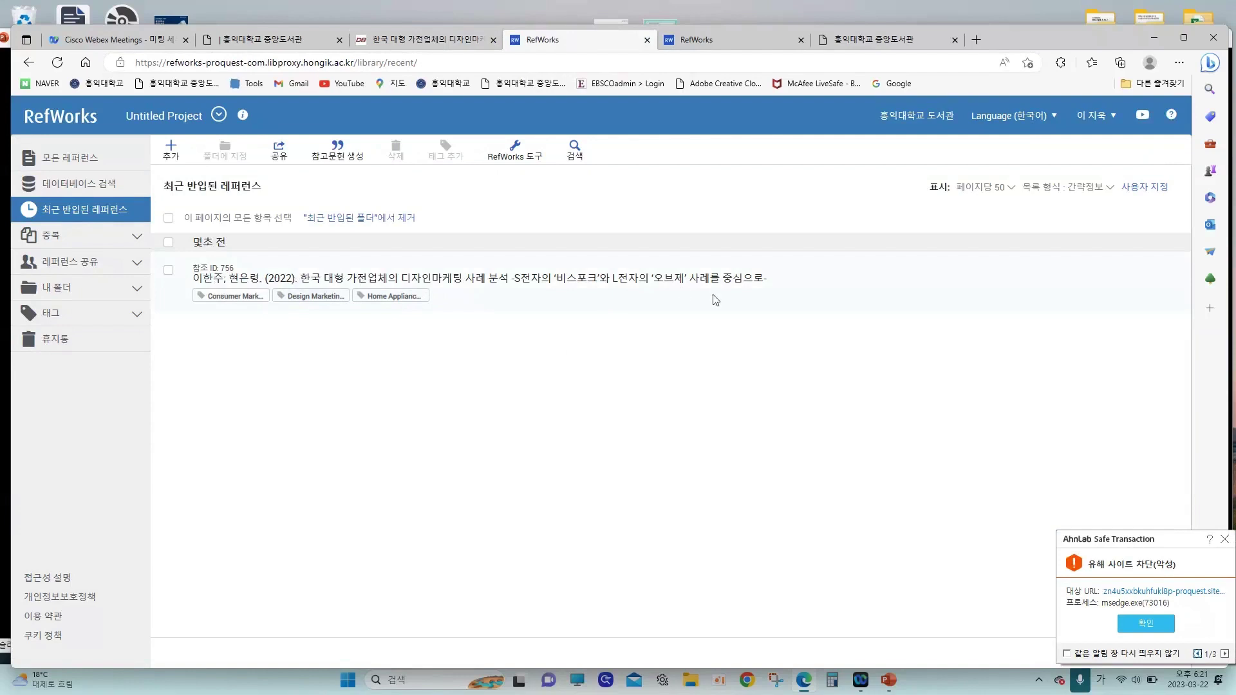
pyautogui.click(459, 41)
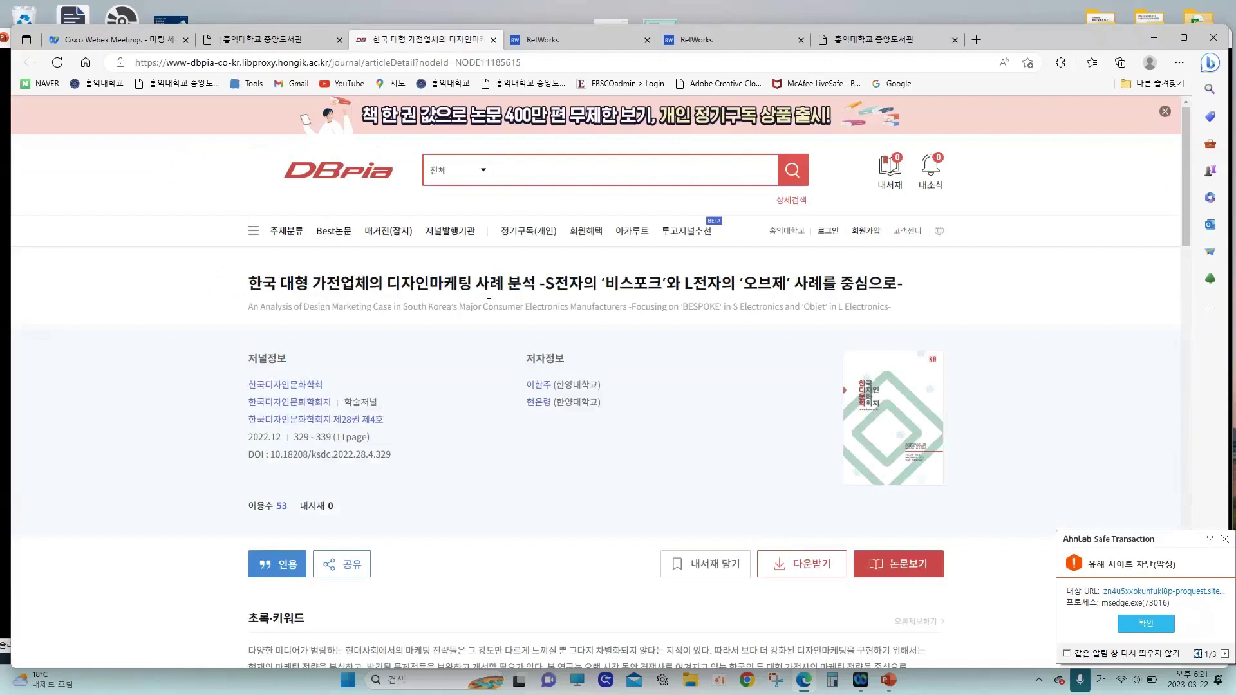
pyautogui.moveTo(435, 287); pyautogui.dragTo(584, 290)
pyautogui.click(585, 290)
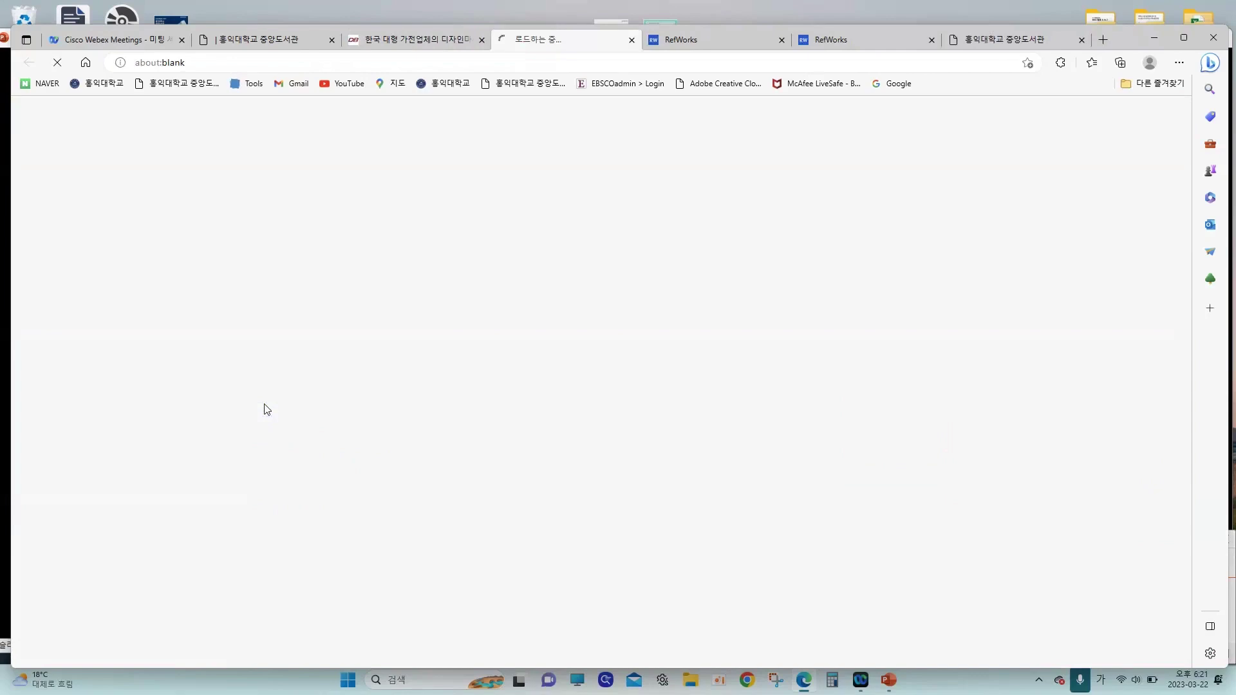
# - Close the article's page and view the 한국디자인문화학회지 journal page on DBpia, highlighting the journal name
pyautogui.click(481, 40)
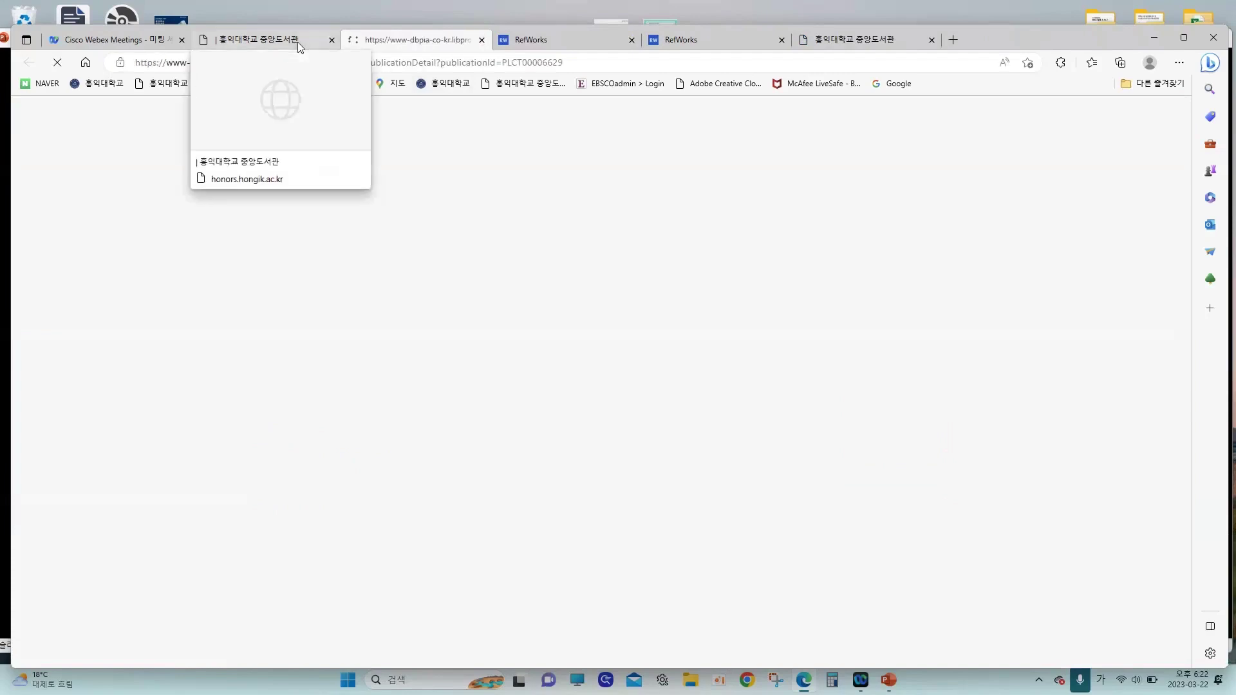
pyautogui.click(298, 41)
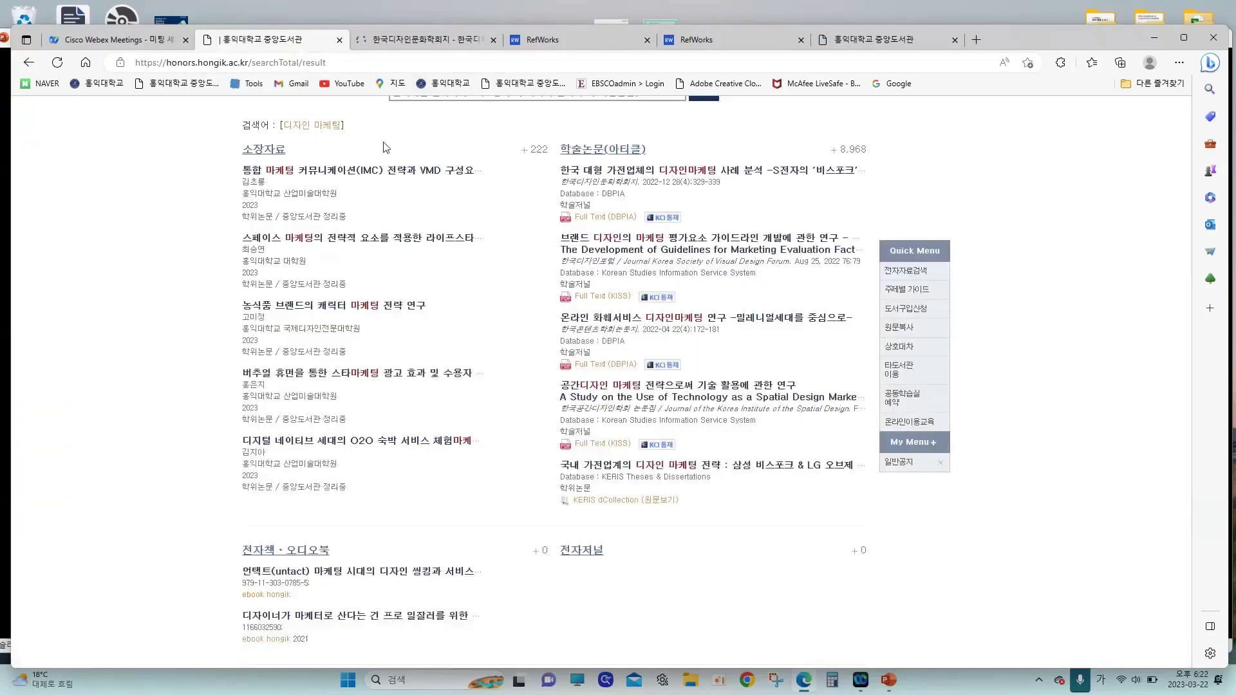
pyautogui.click(438, 36)
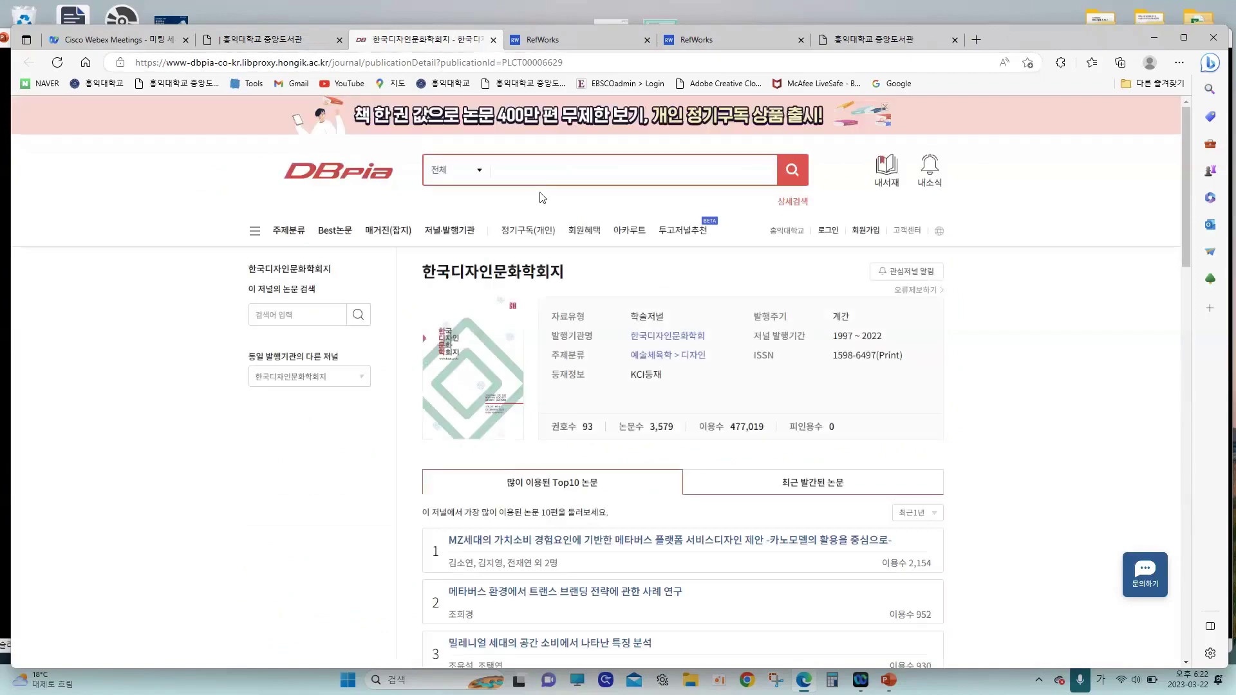
pyautogui.moveTo(430, 276); pyautogui.dragTo(582, 277)
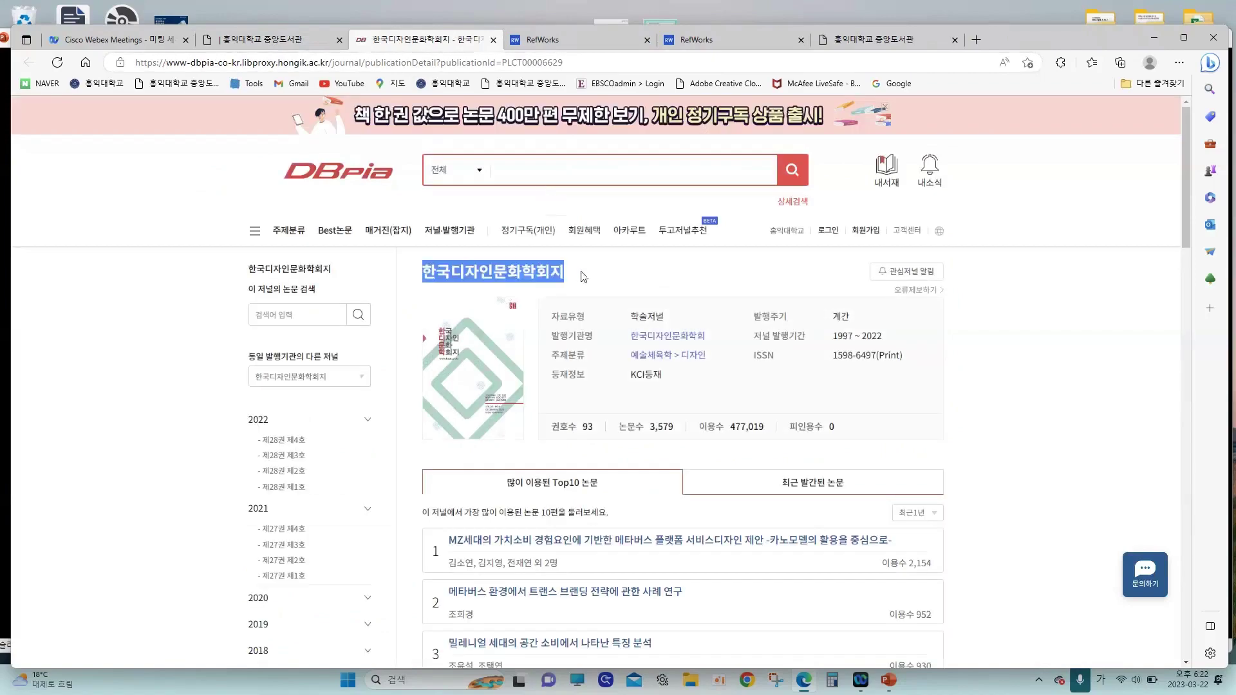
pyautogui.click(584, 277)
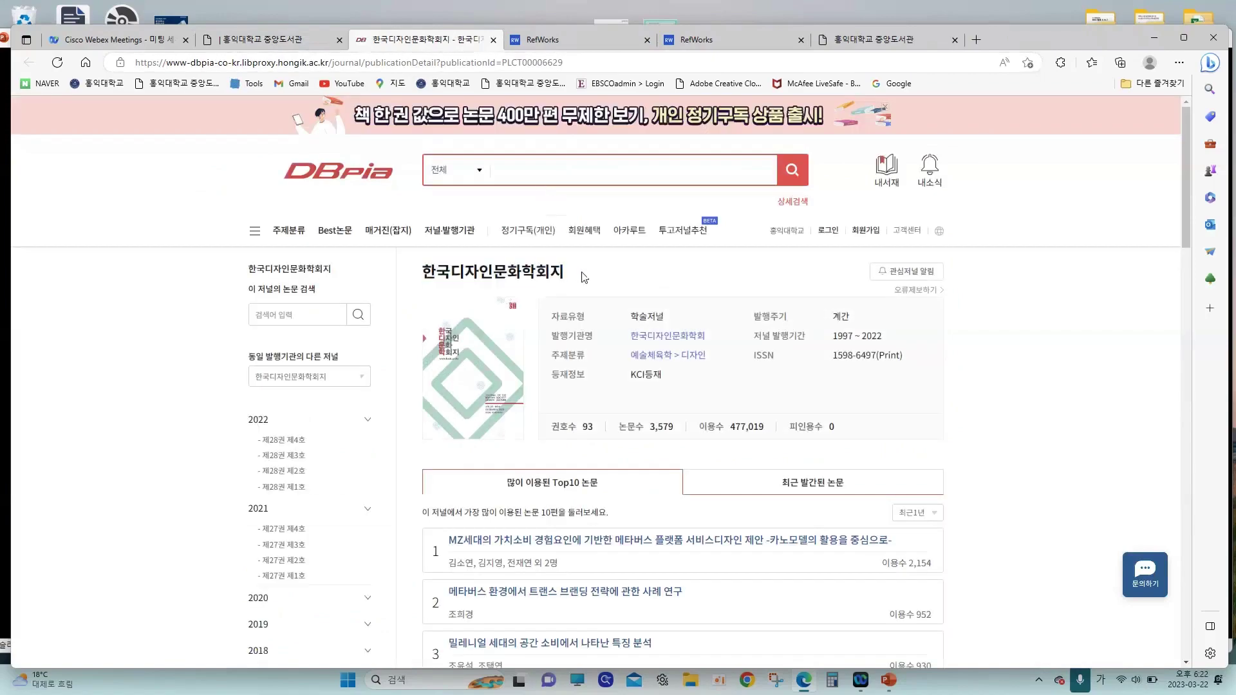
# - Display the journal's recently published papers, and switch back to its ten most used papers
pyautogui.scroll(-4, 583, 277)
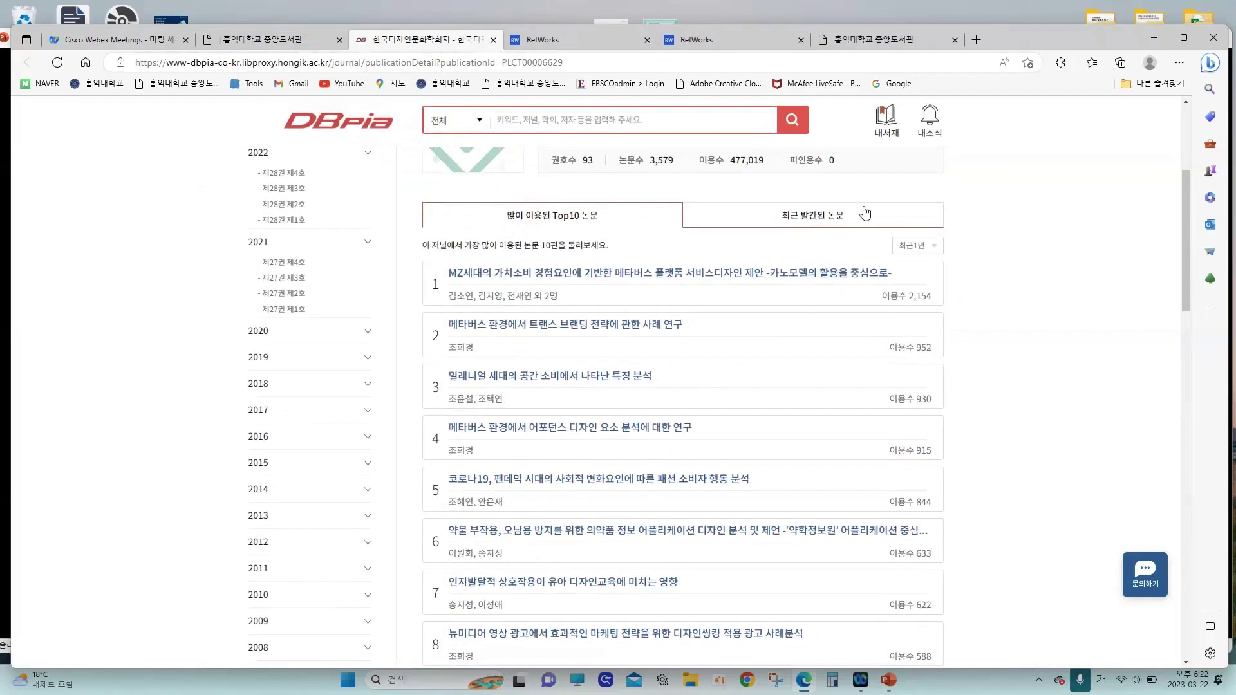
pyautogui.click(864, 213)
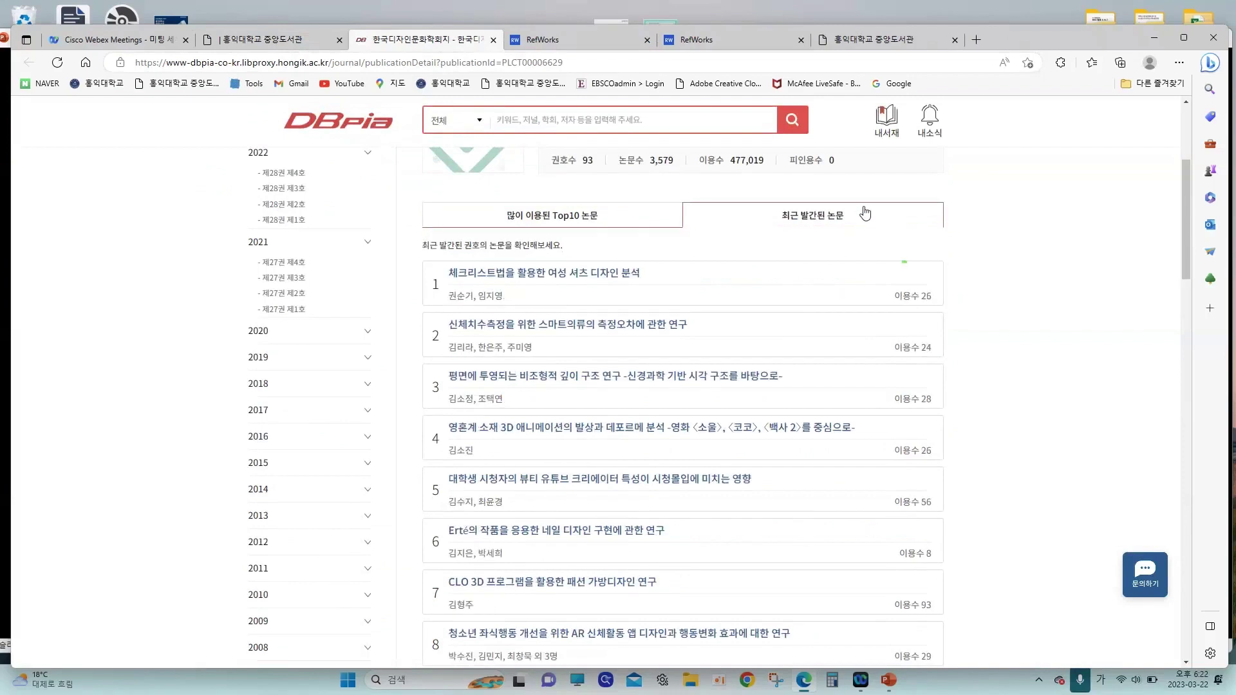
pyautogui.click(574, 222)
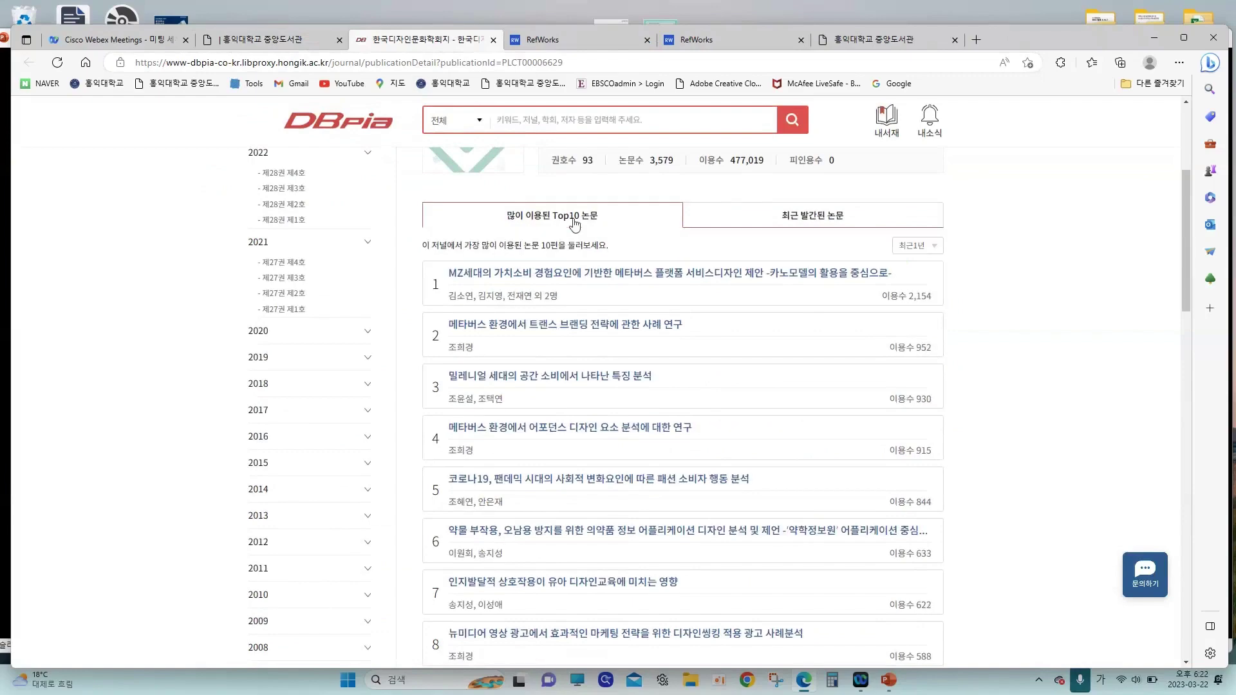
# - Examine the journal's rankings of top authors and most active institutions, highlighting 홍익대학교 and its usage count
pyautogui.scroll(-15, 604, 430)
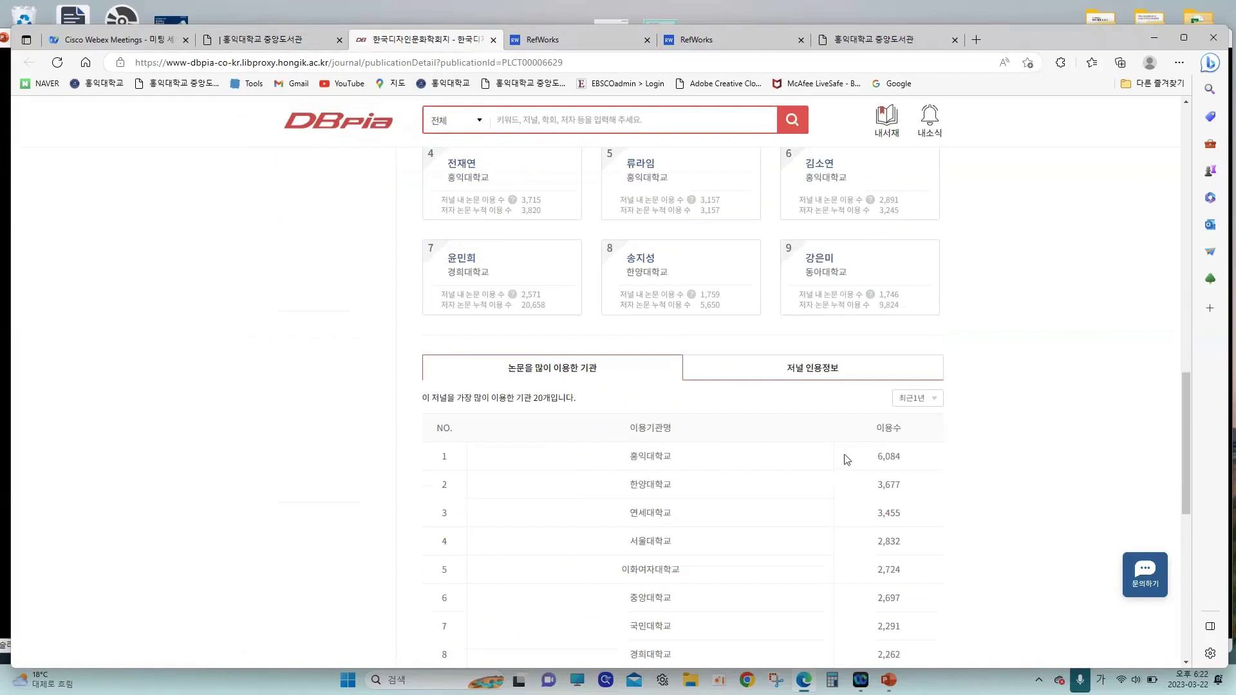
pyautogui.doubleClick(886, 458)
pyautogui.moveTo(657, 471); pyautogui.dragTo(616, 463)
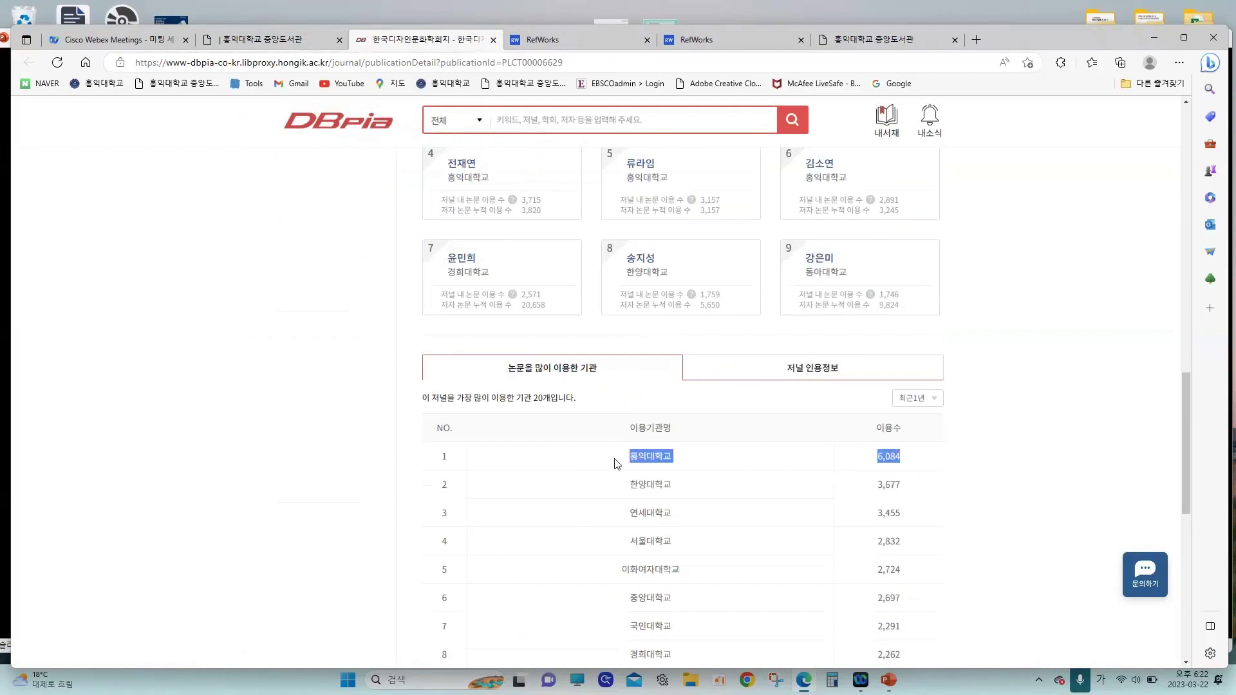
pyautogui.click(617, 463)
pyautogui.scroll(2, 614, 463)
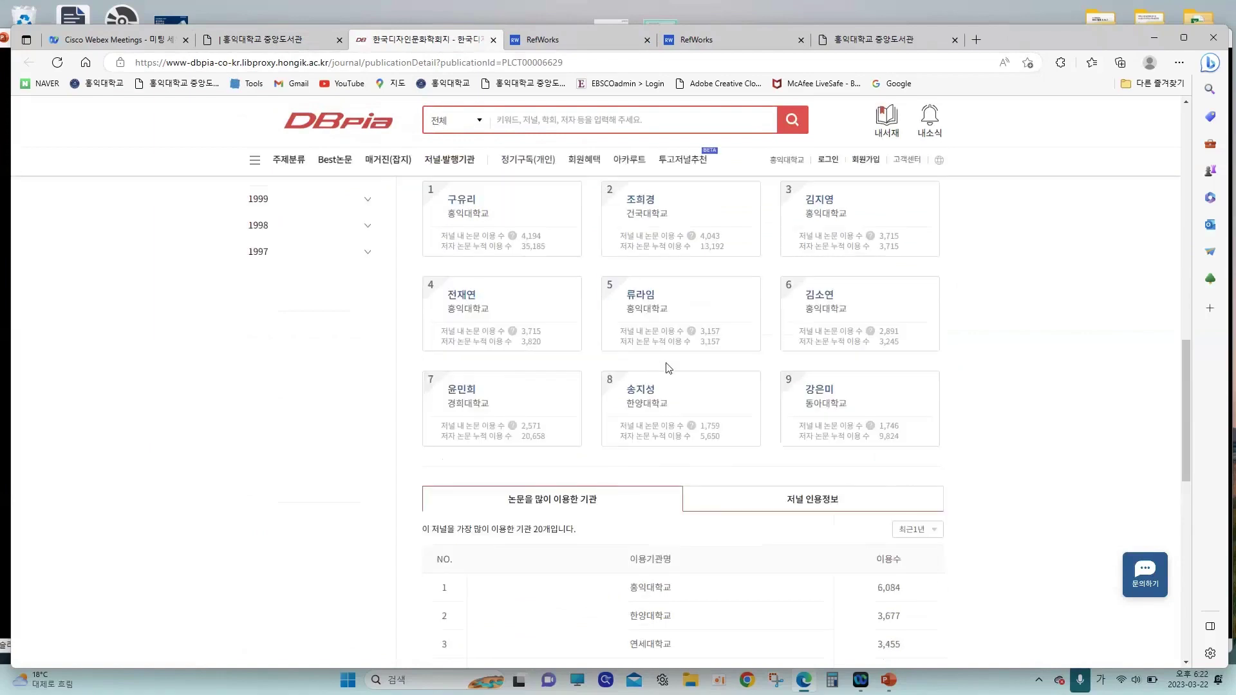
pyautogui.scroll(2, 856, 386)
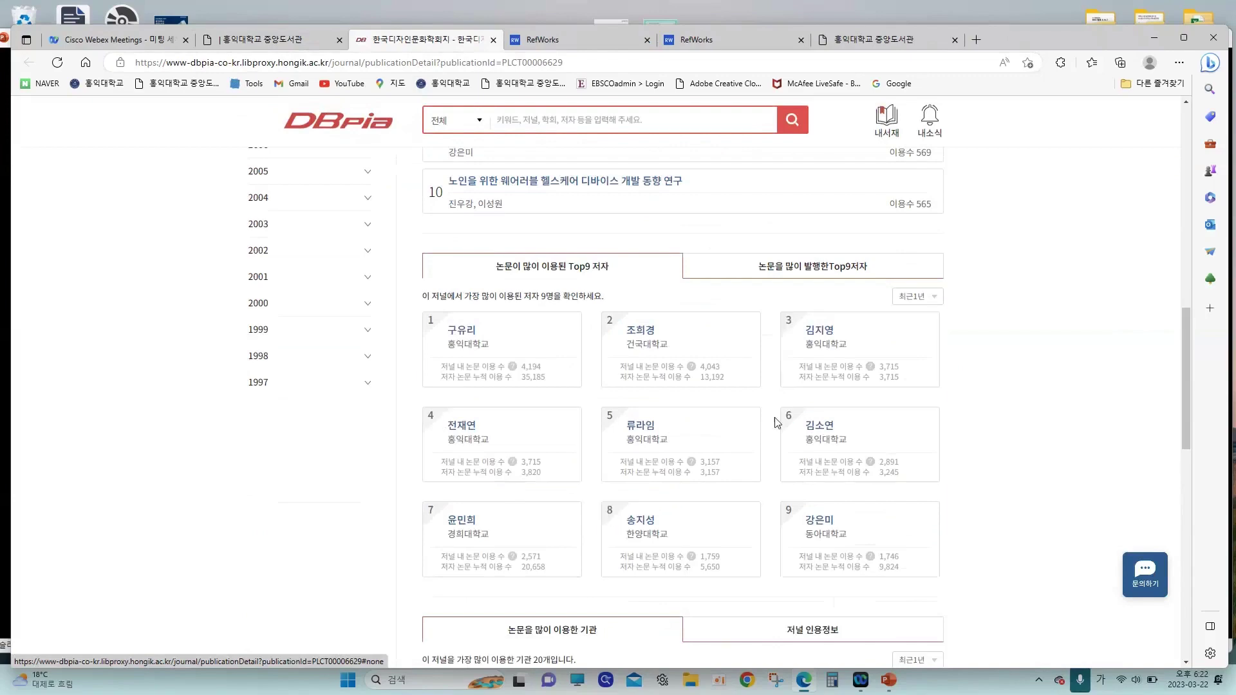
pyautogui.scroll(4, 774, 423)
pyautogui.scroll(8, 774, 423)
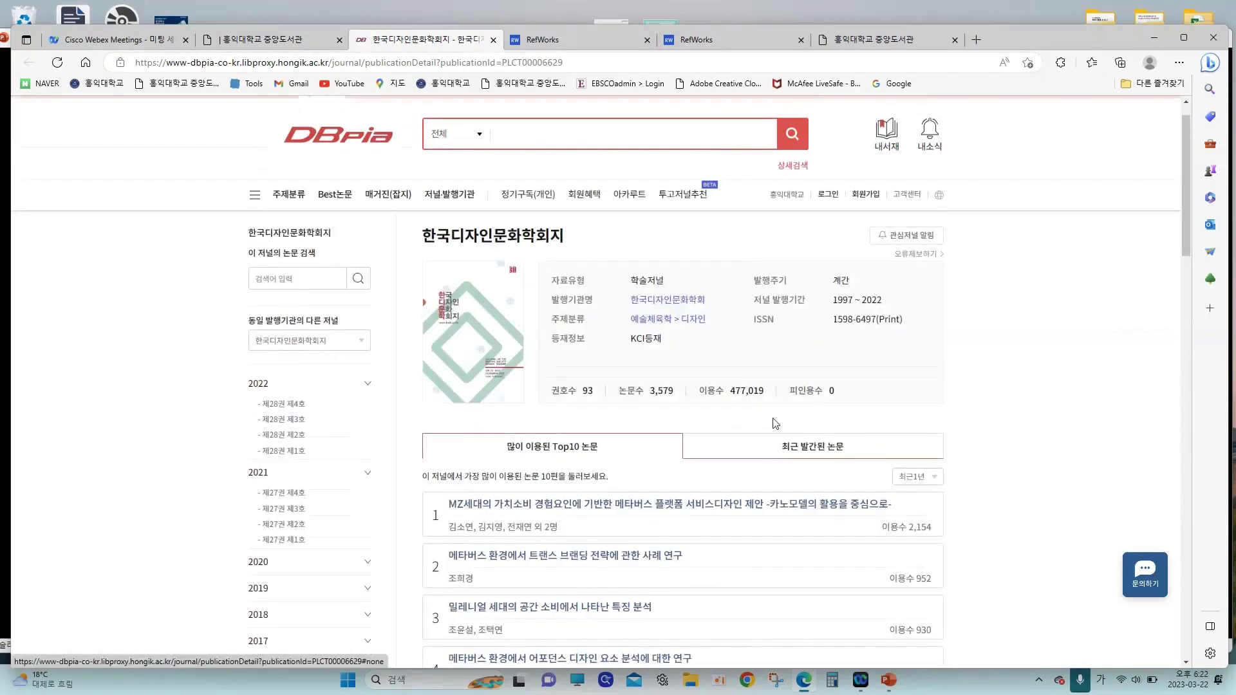
# - Open the eighth most used paper, on design thinking in new media video advertisements, and view its details and abstract
pyautogui.scroll(-2, 775, 424)
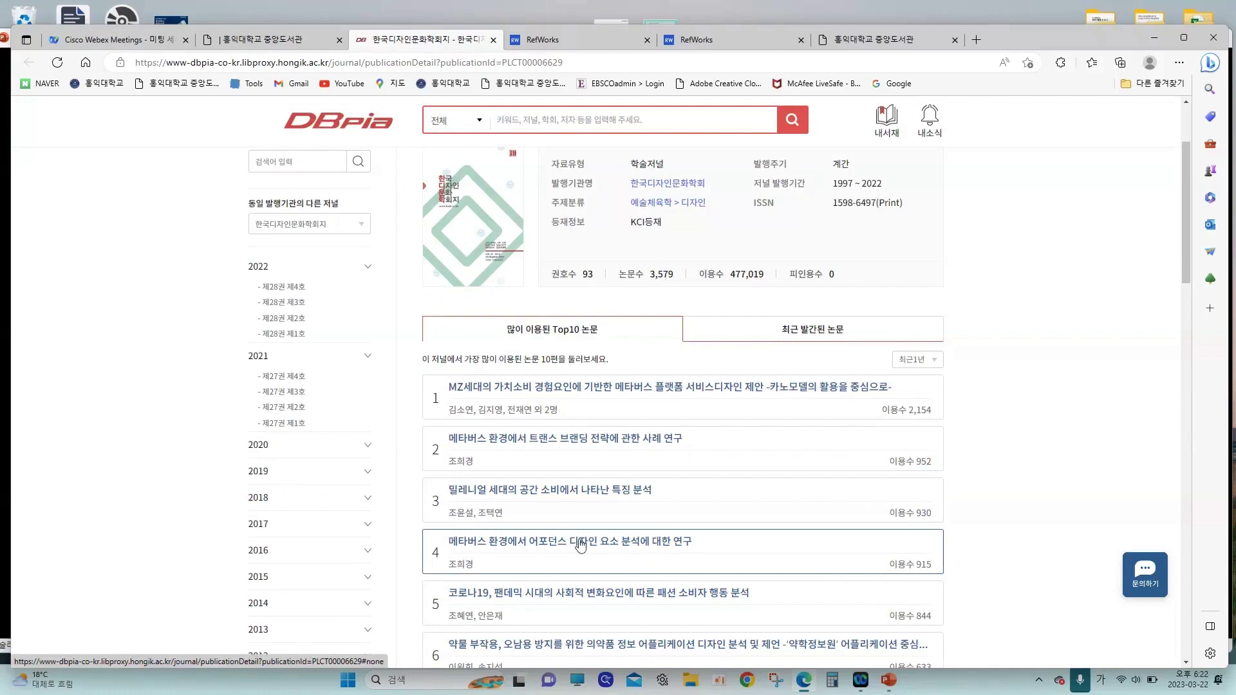
pyautogui.scroll(-1, 580, 545)
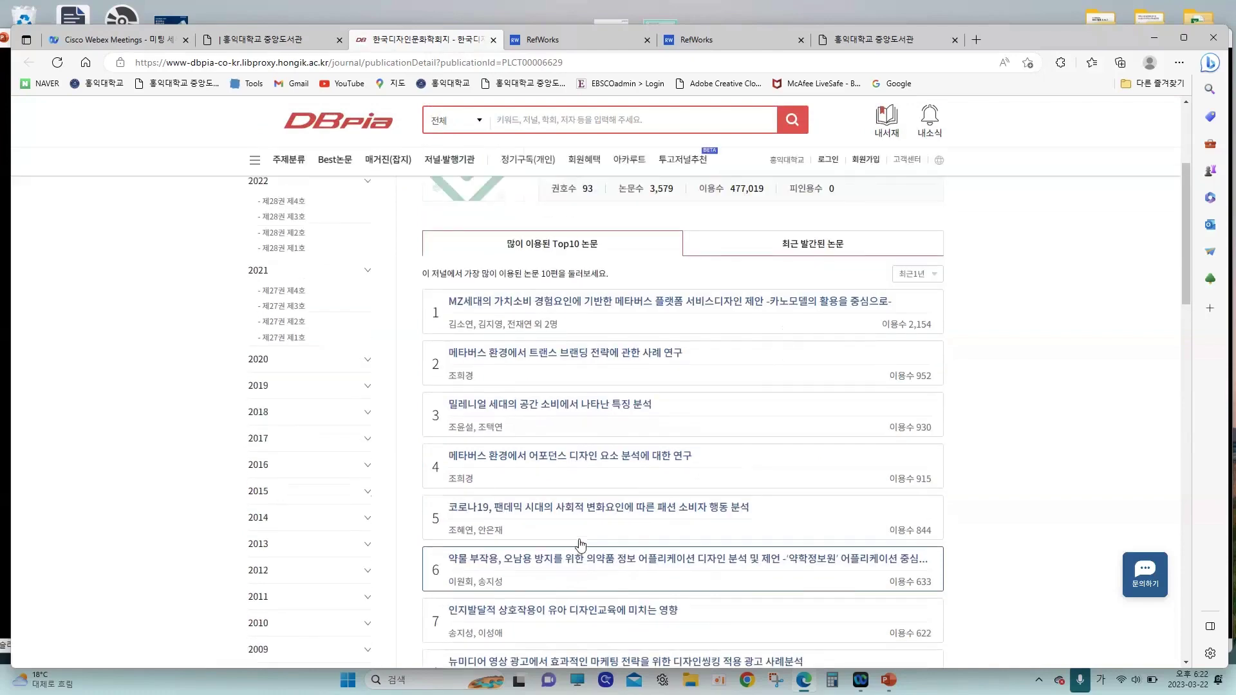
pyautogui.scroll(-2, 580, 545)
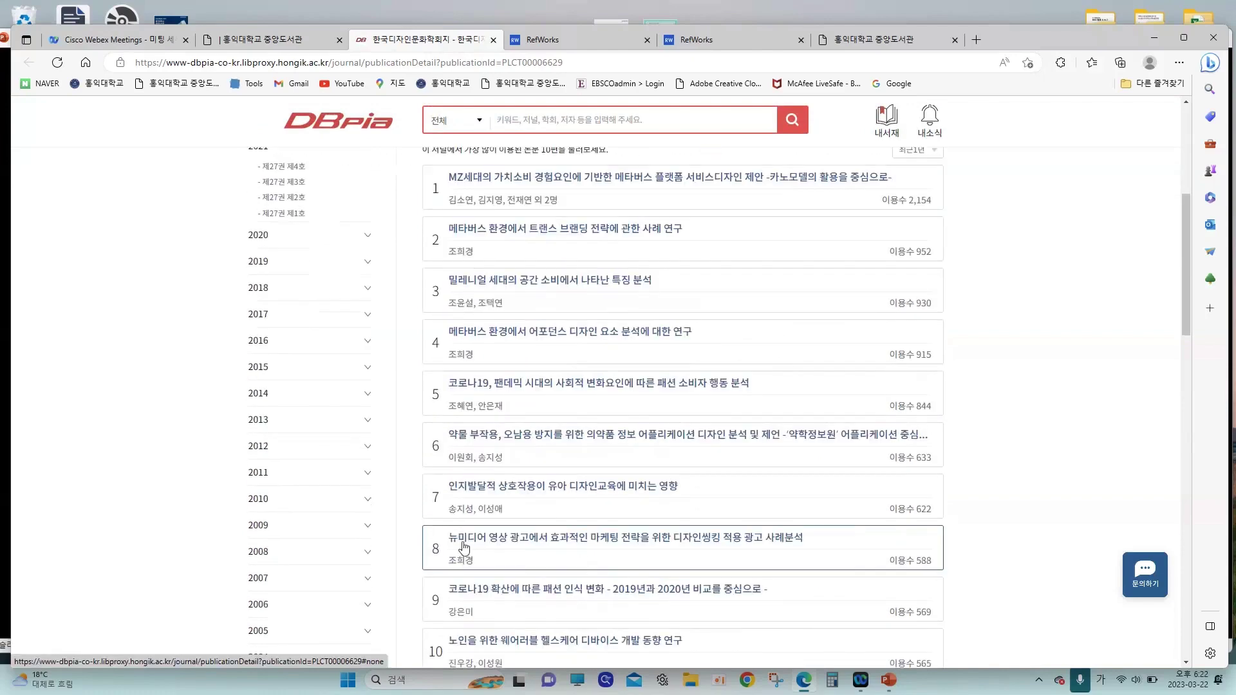
pyautogui.click(464, 548)
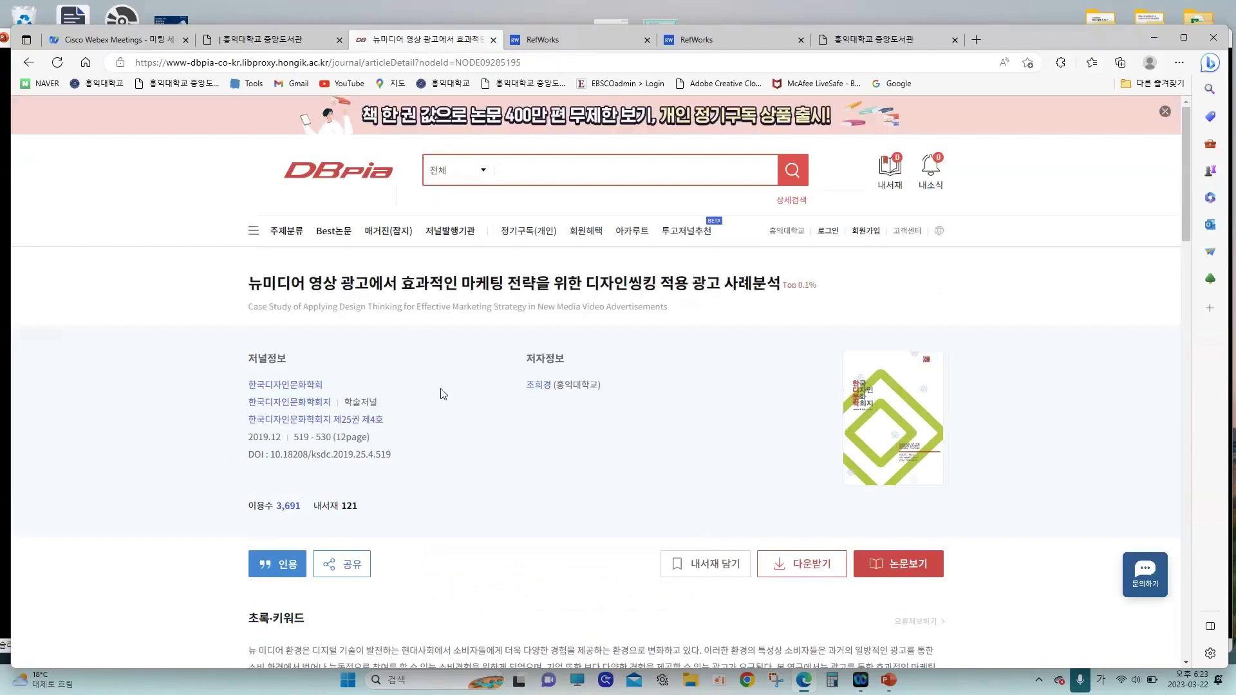
pyautogui.scroll(-2, 443, 393)
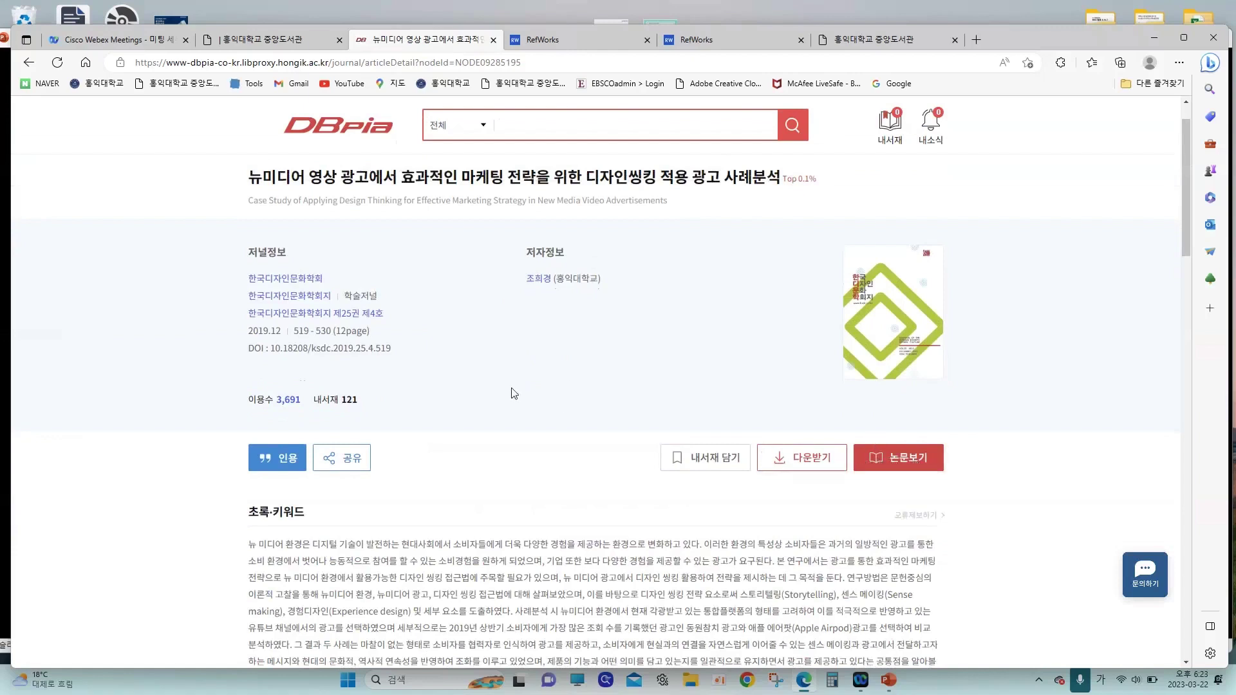
# - Close the spare RefWorks page and export the DBpia citation of the new media video advertisement paper to RefWorks
pyautogui.click(600, 35)
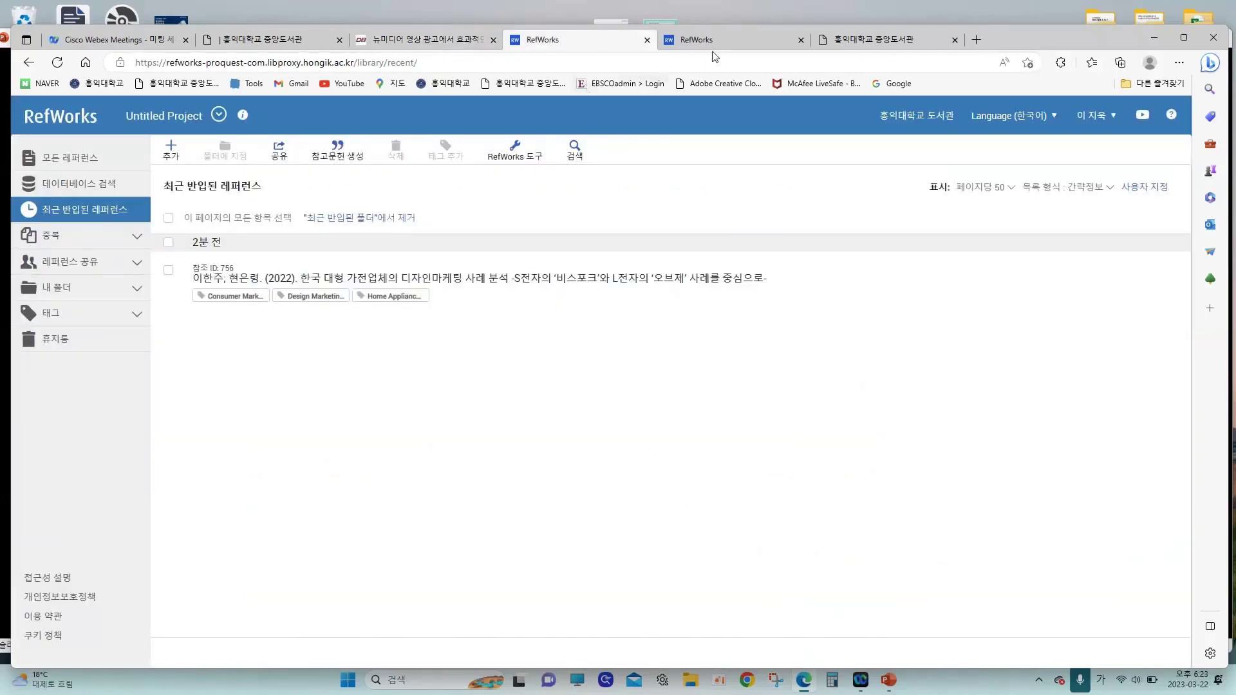
pyautogui.click(801, 41)
pyautogui.click(410, 42)
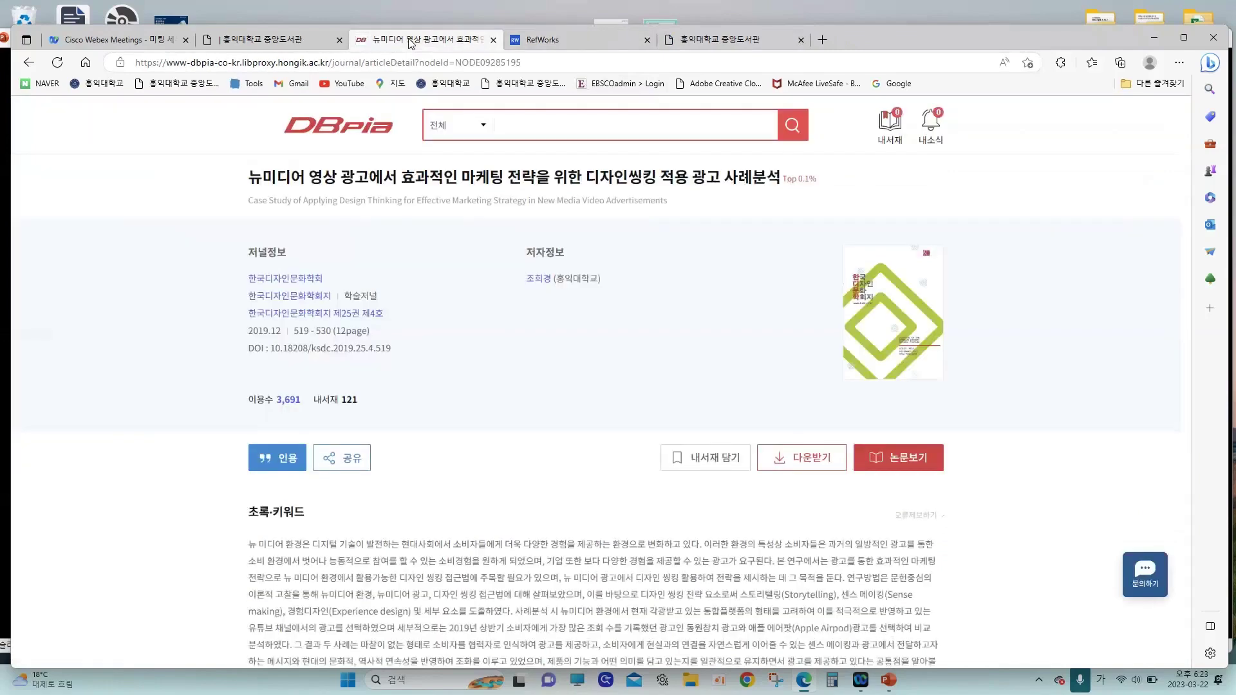
pyautogui.click(275, 457)
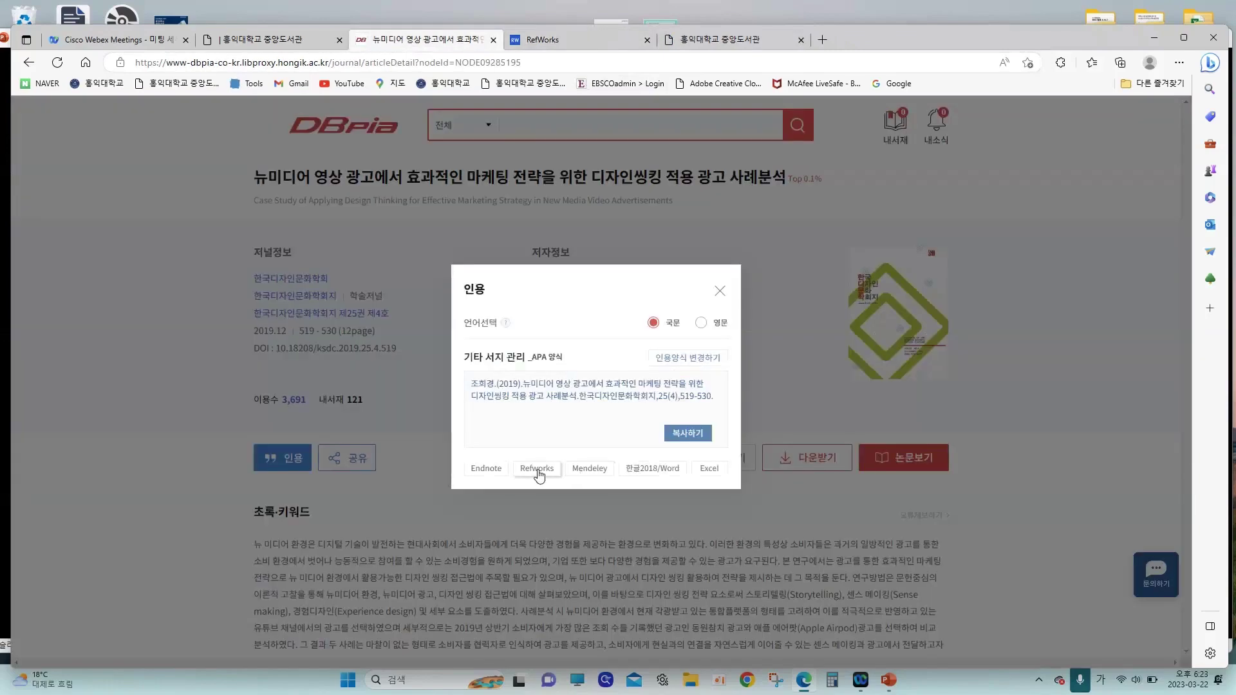
pyautogui.click(536, 469)
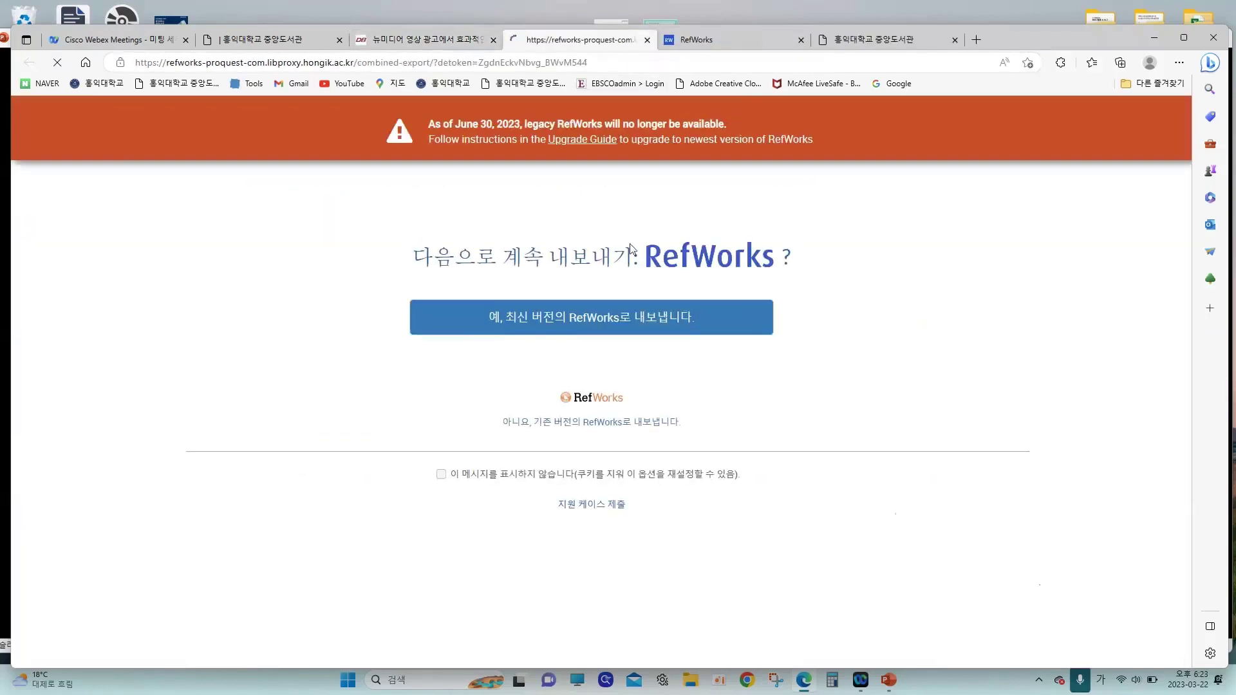
# - Import the exported reference into the latest version of RefWorks and display the last imported references
pyautogui.click(623, 314)
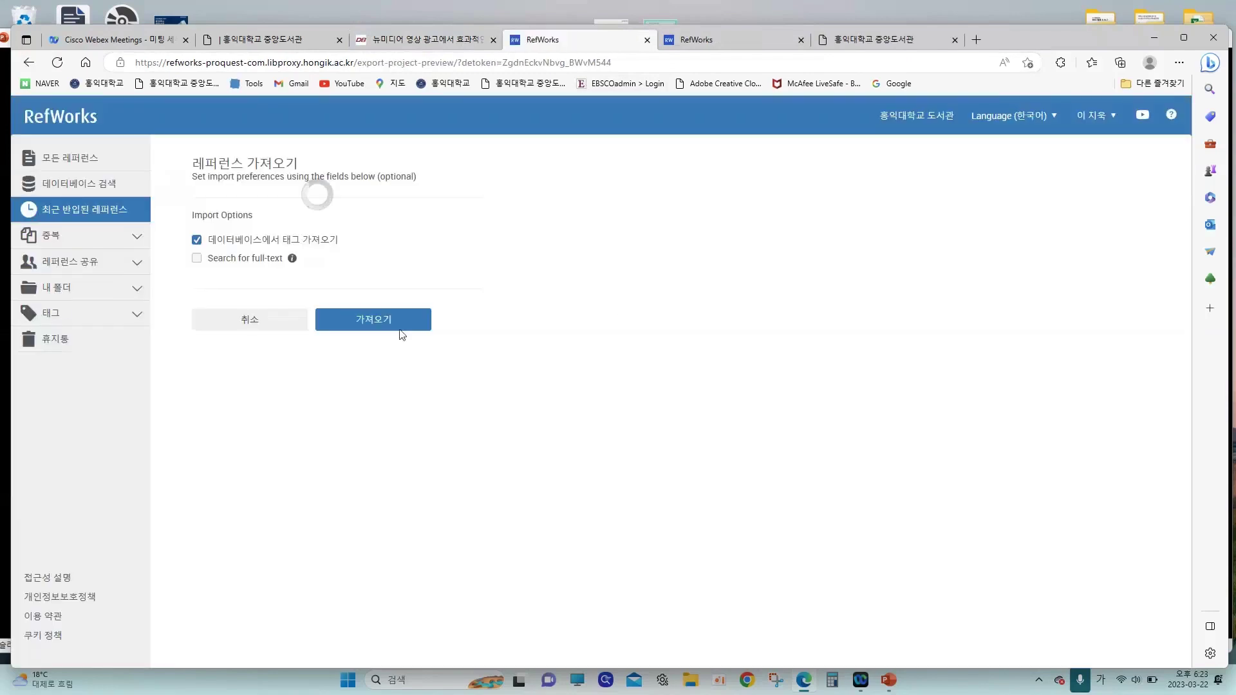
pyautogui.click(401, 355)
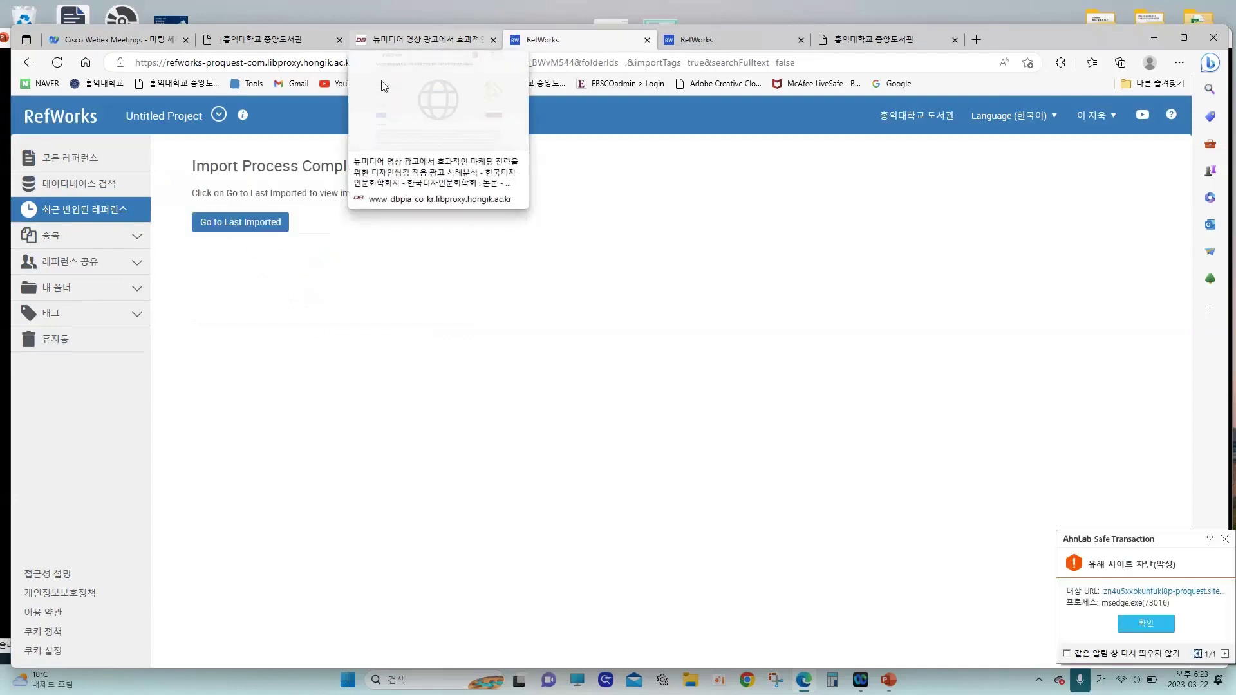
pyautogui.click(248, 222)
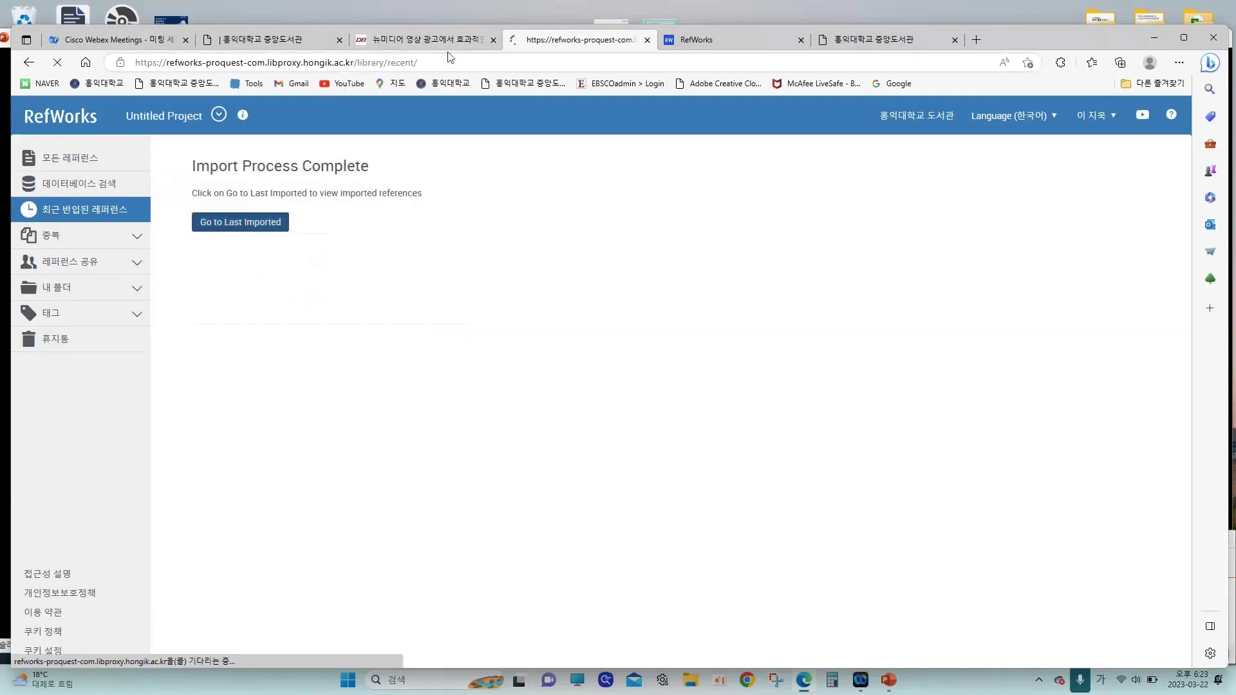
# - Close the paper's DBpia page and search the Hongik University library for 컬러 마케팅
pyautogui.click(476, 44)
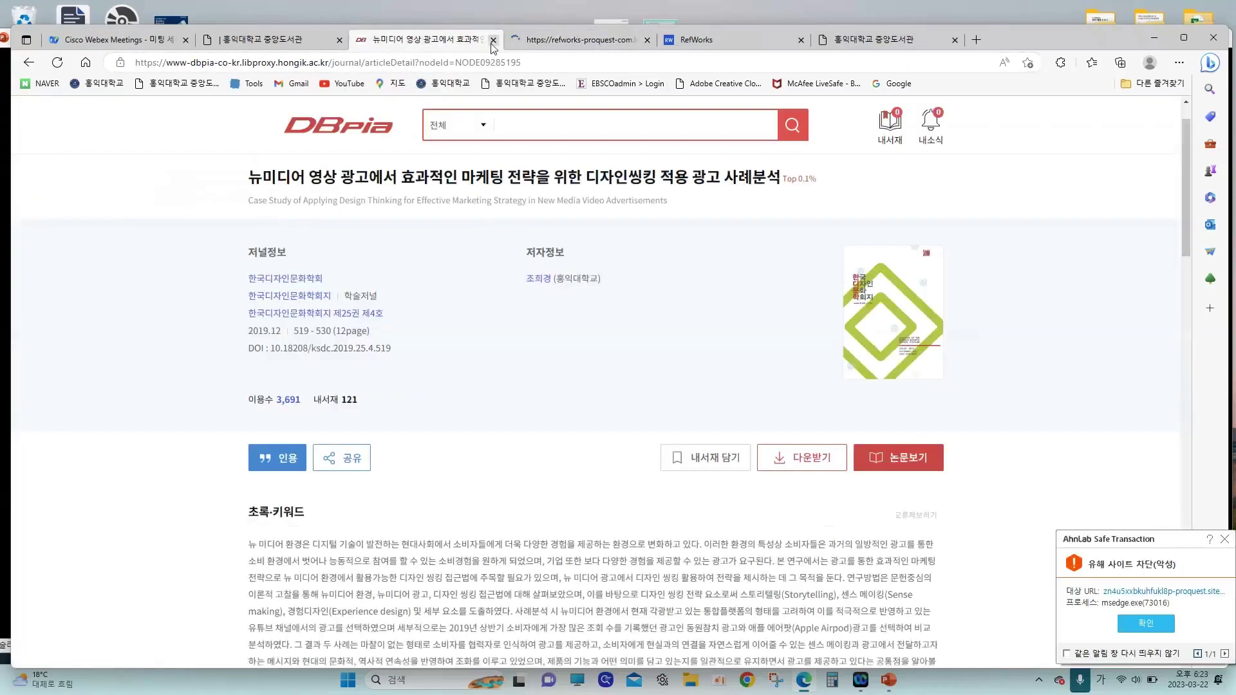
pyautogui.click(493, 41)
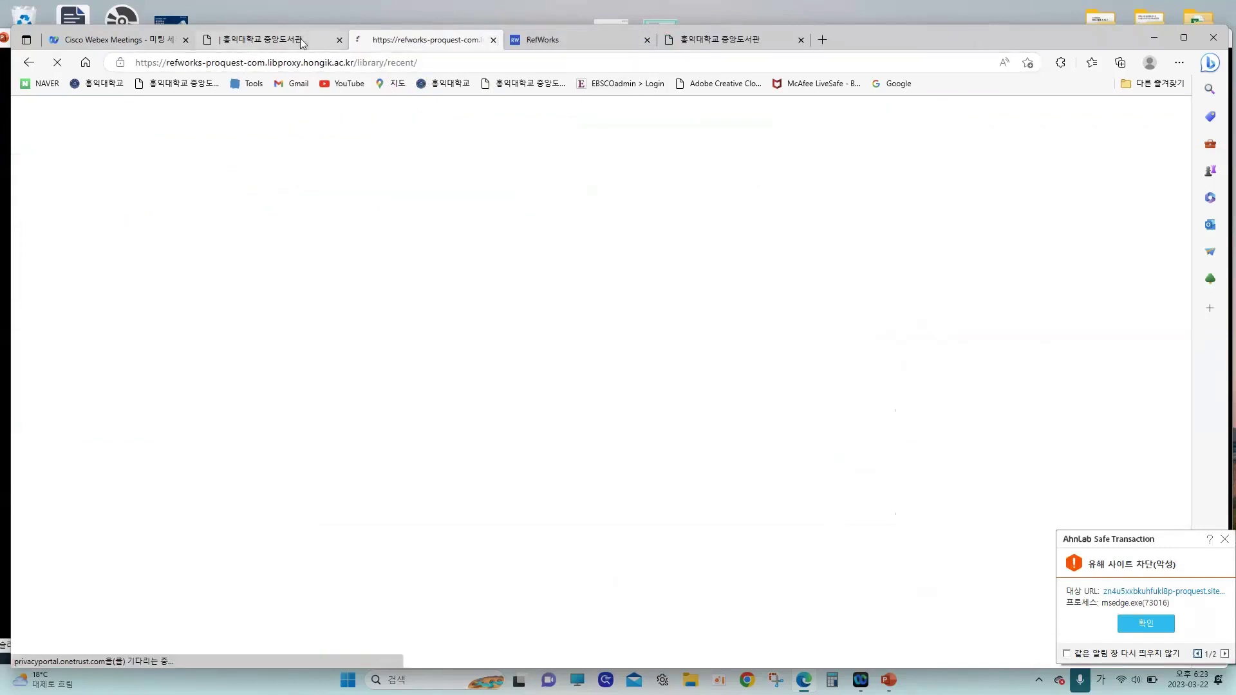
pyautogui.click(300, 37)
pyautogui.scroll(2, 393, 150)
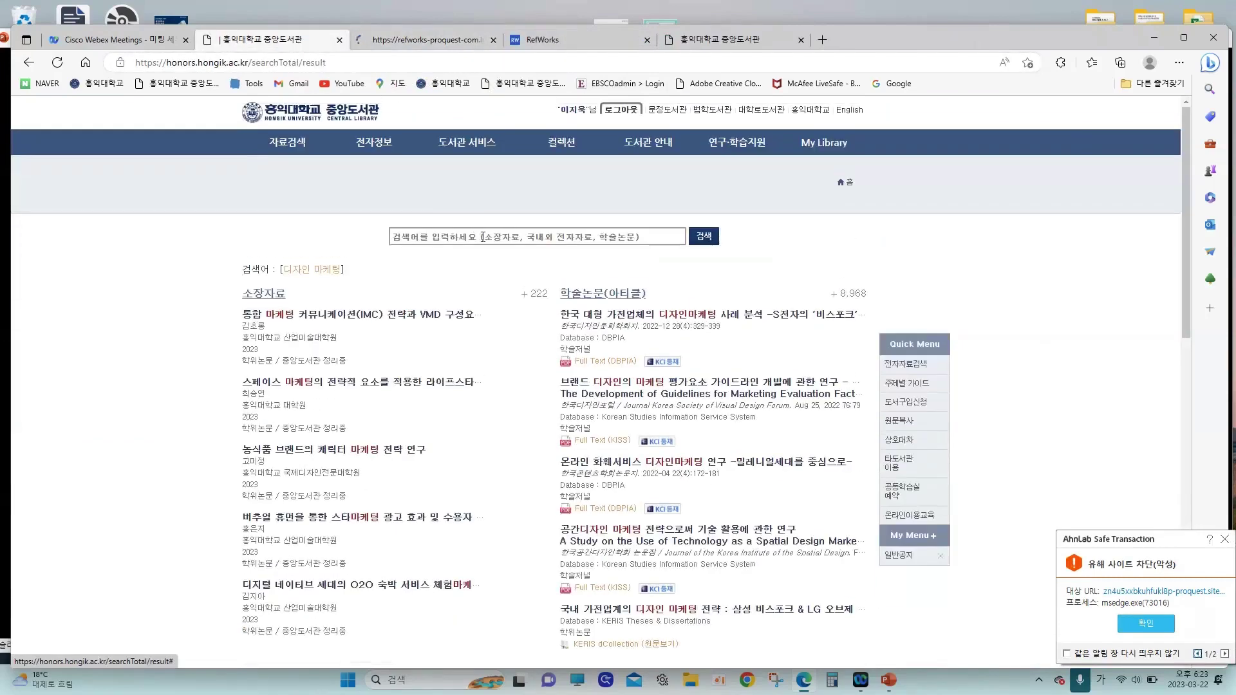
pyautogui.click(483, 236)
pyautogui.write('컬')
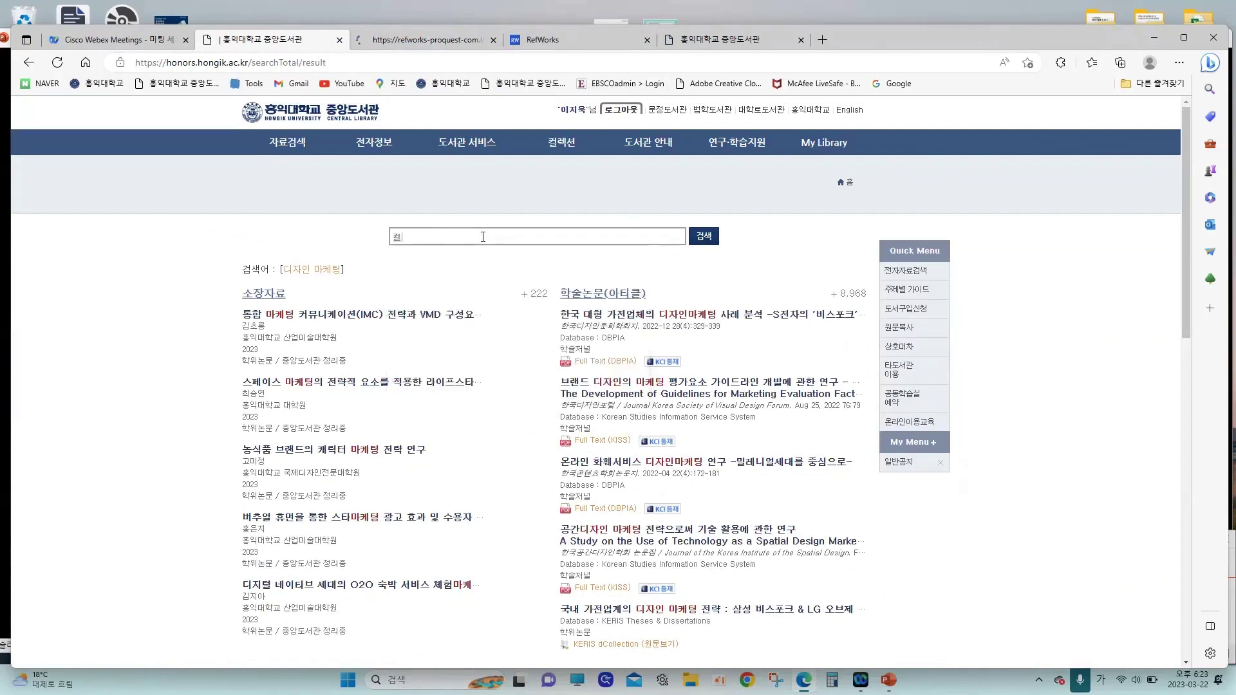
pyautogui.write('러 마켙')
pyautogui.write('팅')
pyautogui.press('Return')
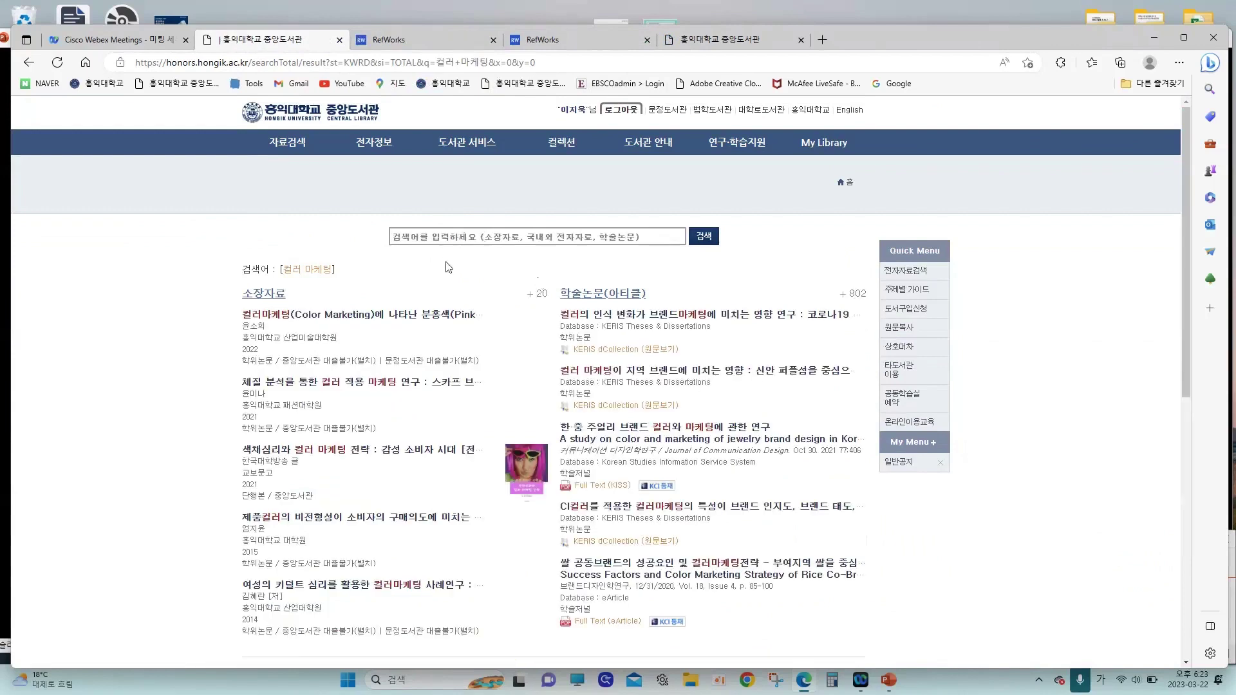
# - Check the recently imported references in RefWorks, and return to the library's search results
pyautogui.scroll(-1, 448, 266)
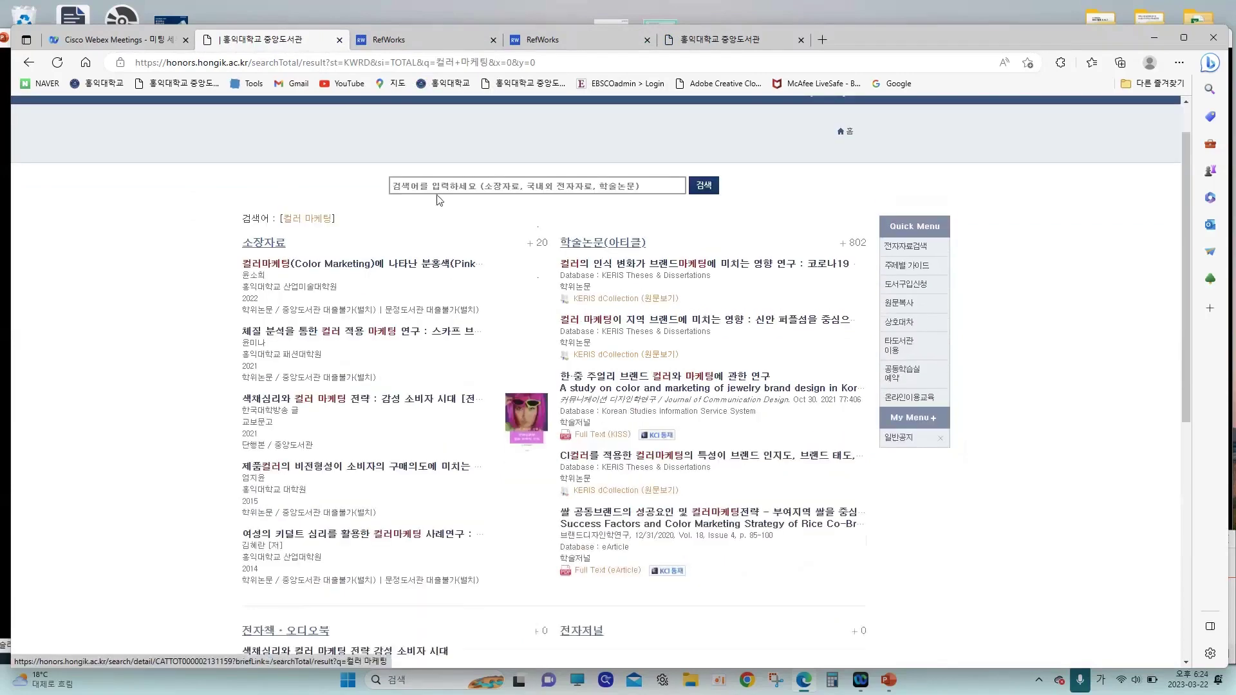
pyautogui.click(446, 44)
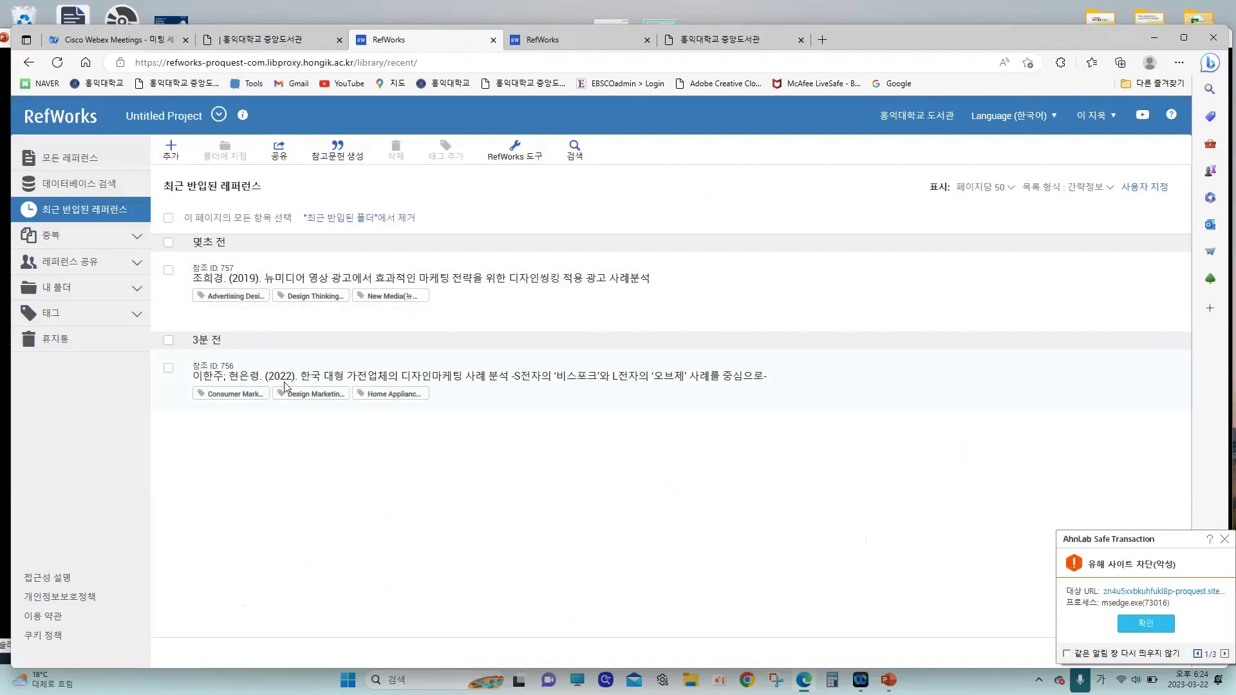
pyautogui.click(278, 43)
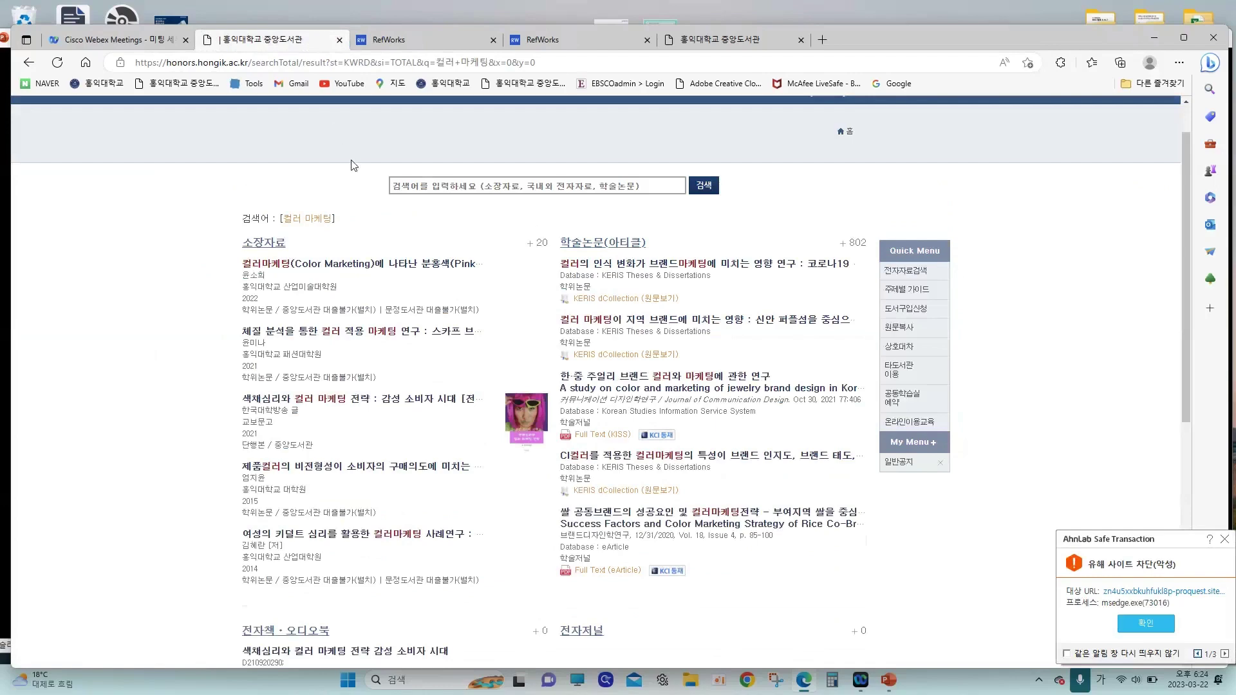
# - Open the KISS full-text page of 한·중 주얼리 브랜드 컬러와 마케팅에 관한 연구 and highlight its title, closing the spare RefWorks page
pyautogui.scroll(2, 353, 166)
pyautogui.scroll(-3, 350, 160)
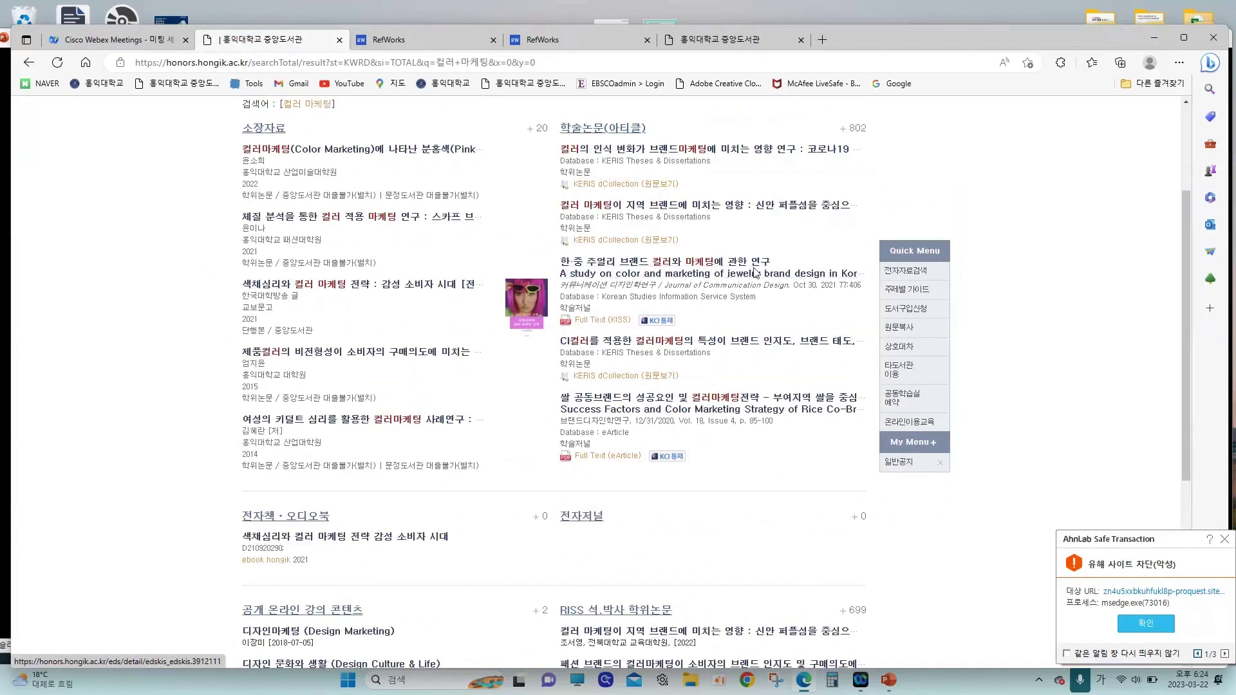
pyautogui.click(598, 320)
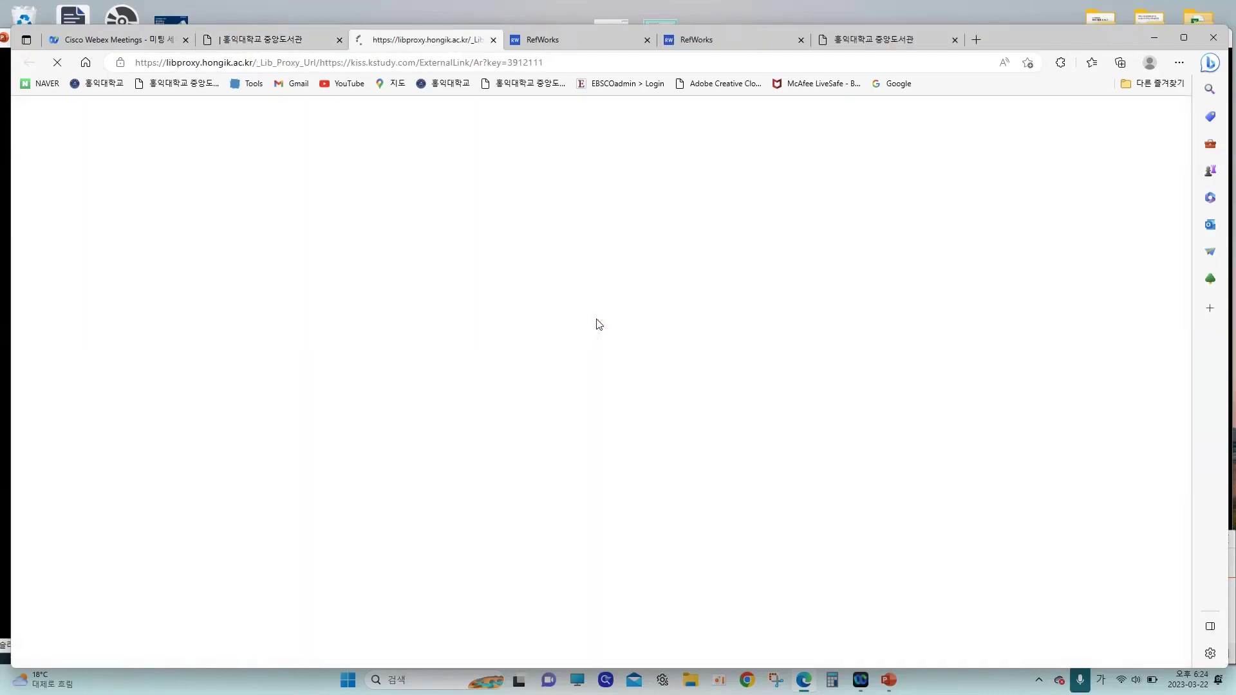
pyautogui.click(800, 41)
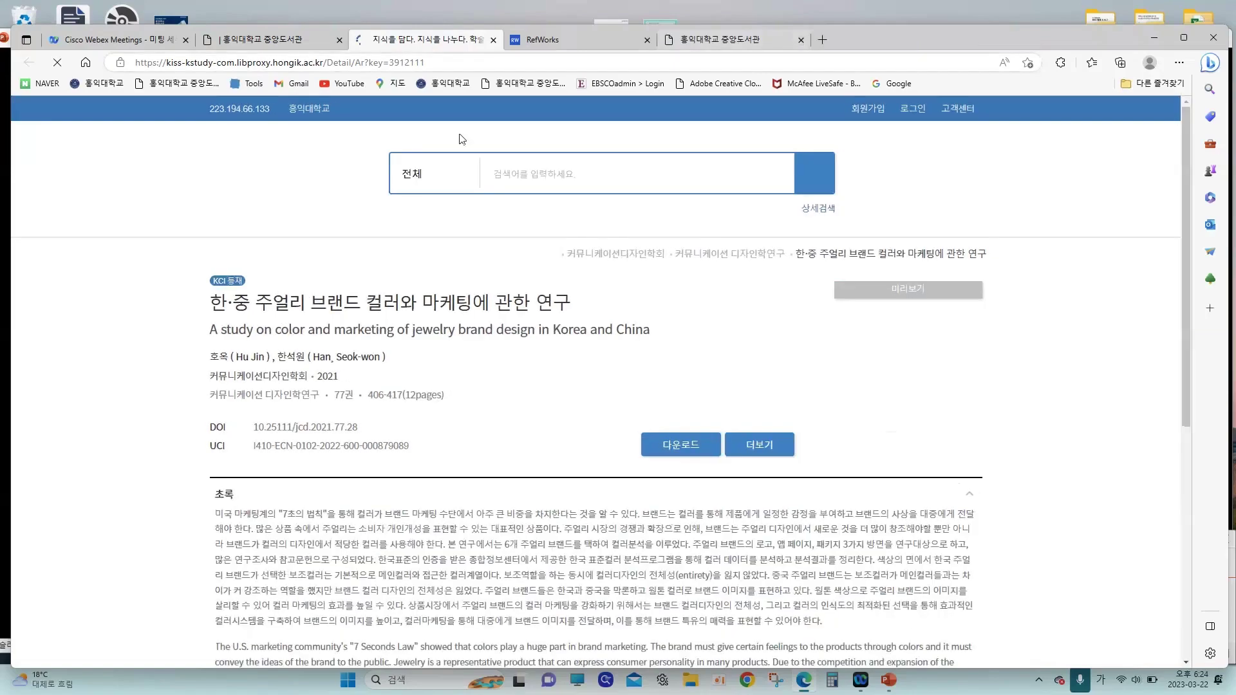
pyautogui.moveTo(225, 303); pyautogui.dragTo(513, 314)
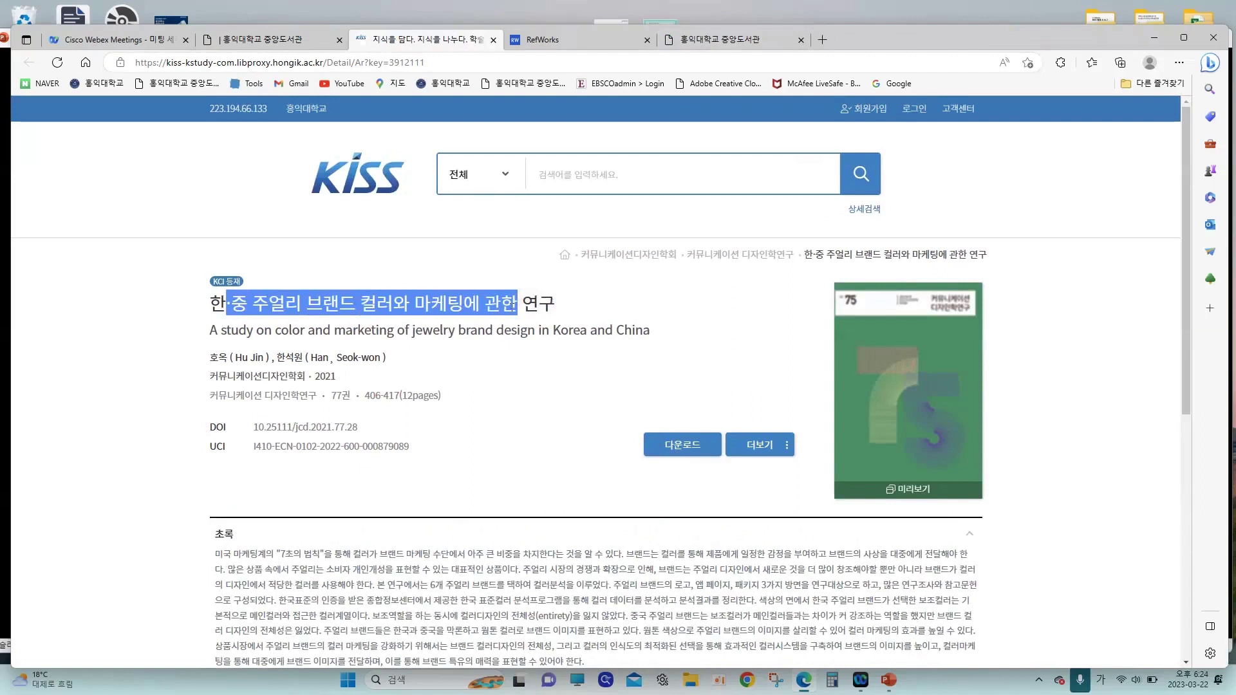
pyautogui.click(513, 314)
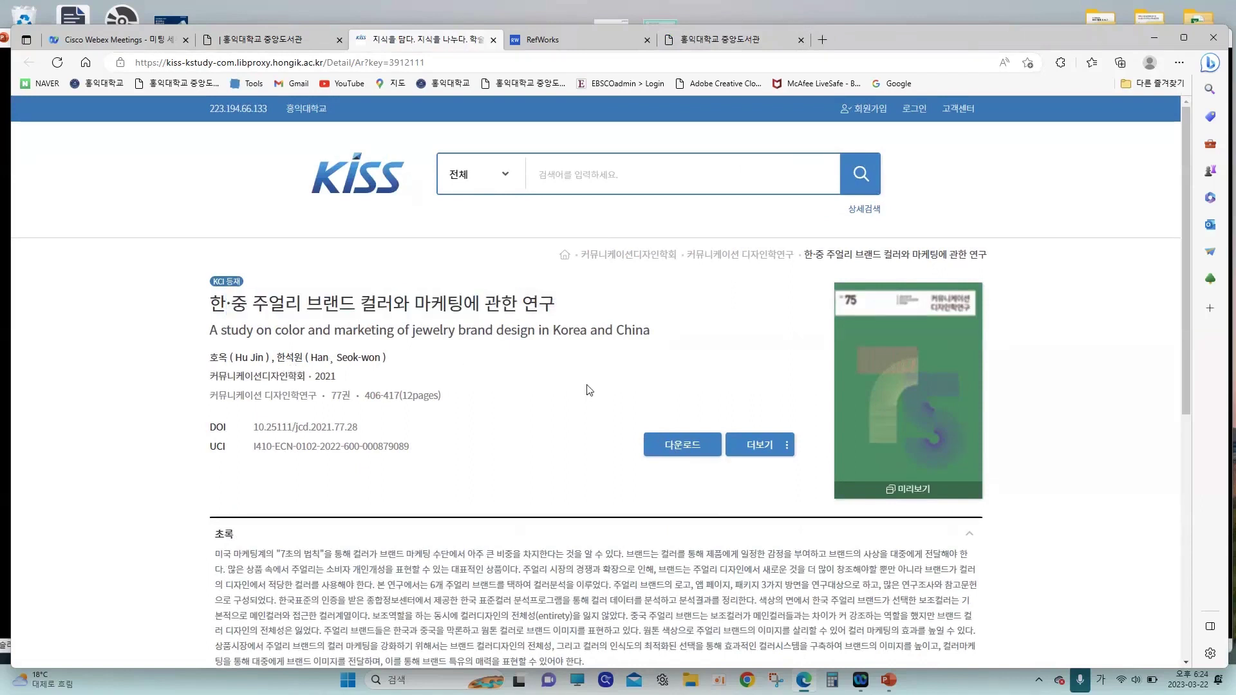
# - Export the jewelry brand paper's citation from KISS in Refworks format
pyautogui.click(702, 445)
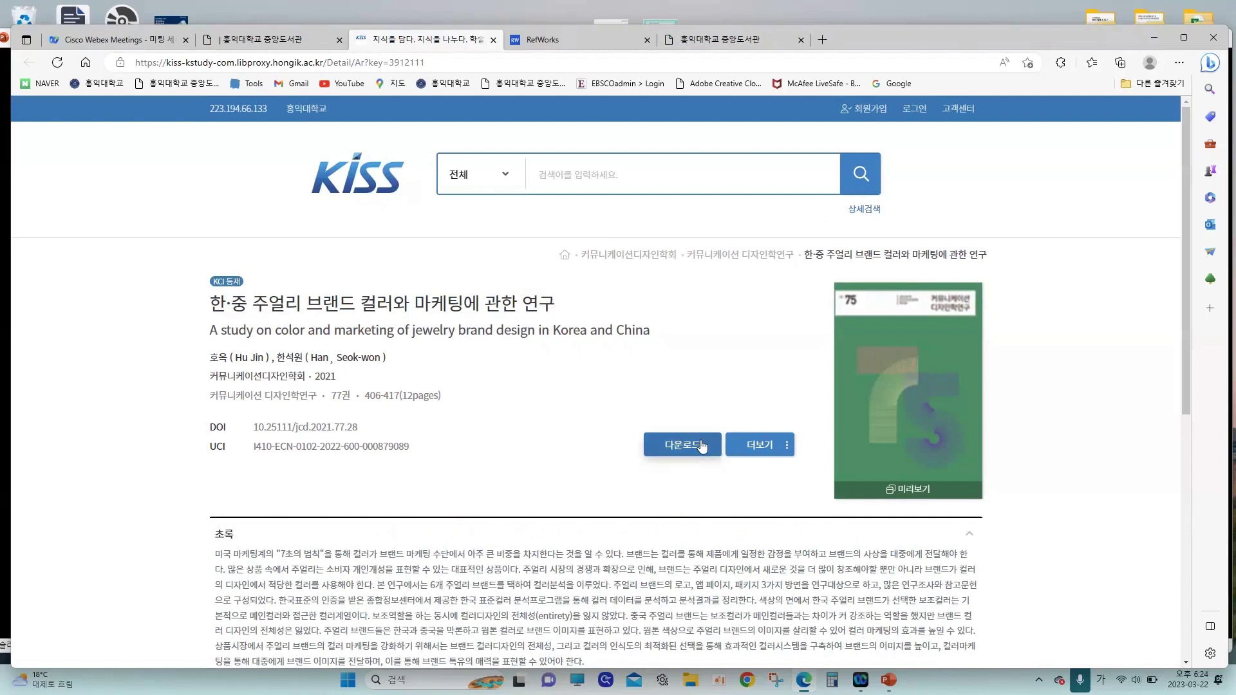
pyautogui.click(762, 450)
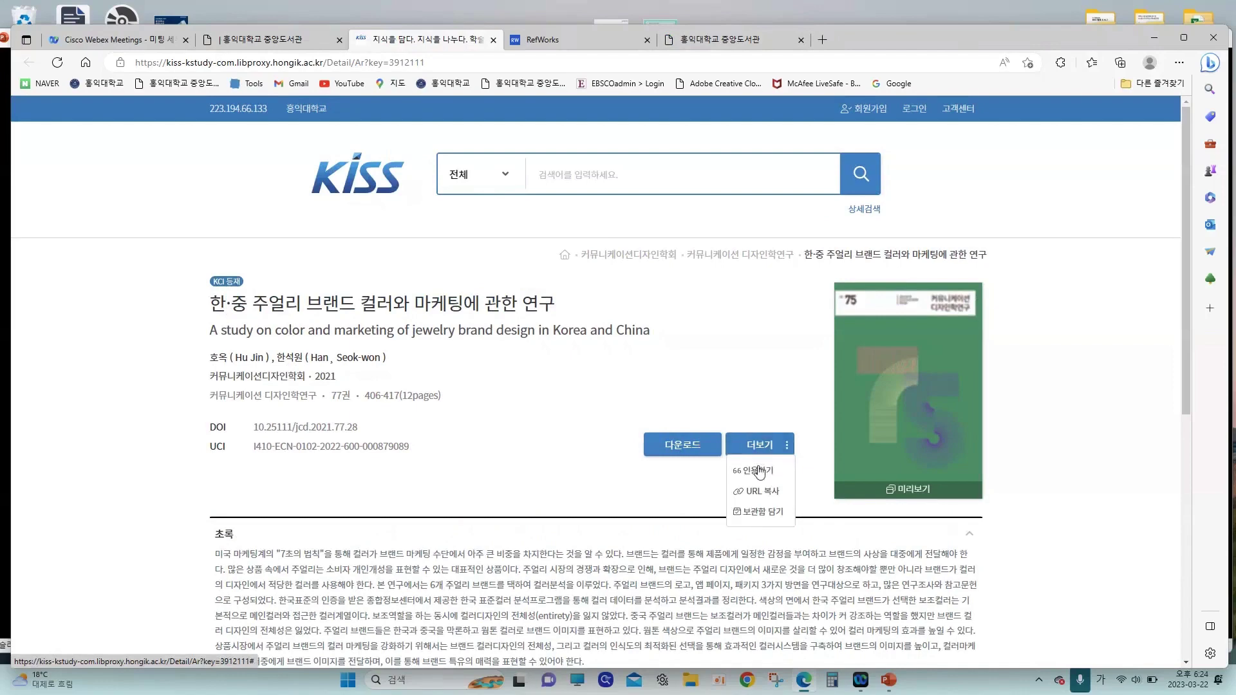
pyautogui.click(760, 471)
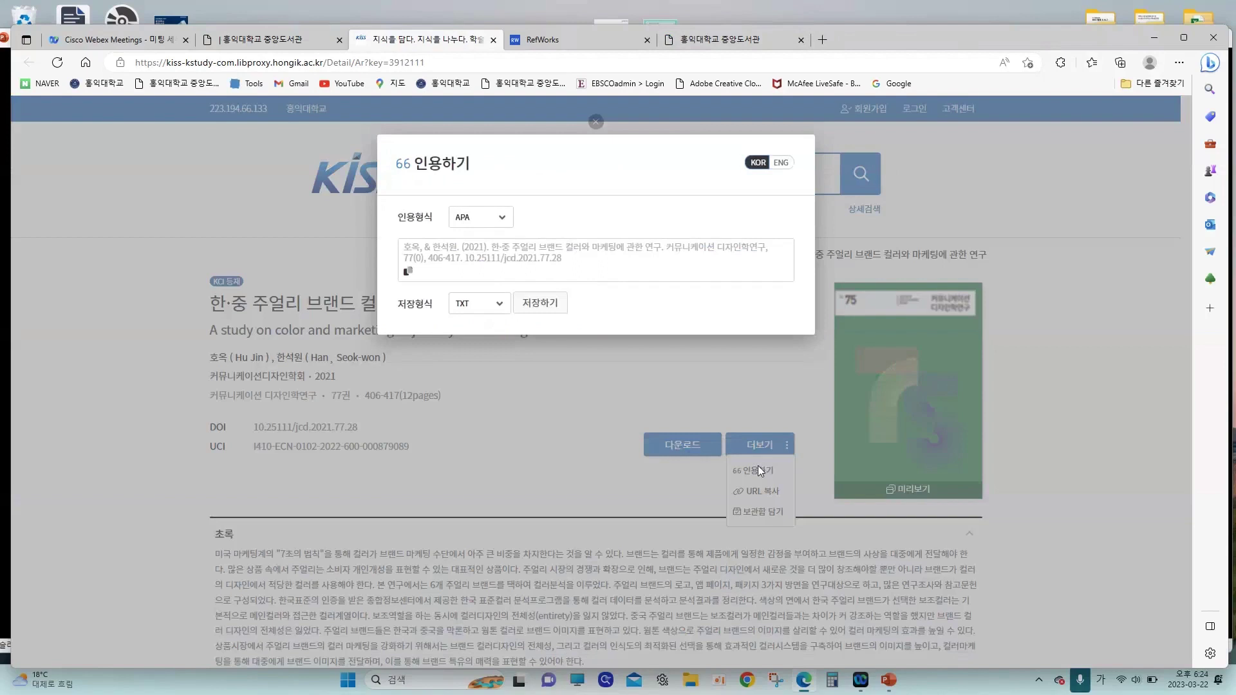
pyautogui.click(497, 301)
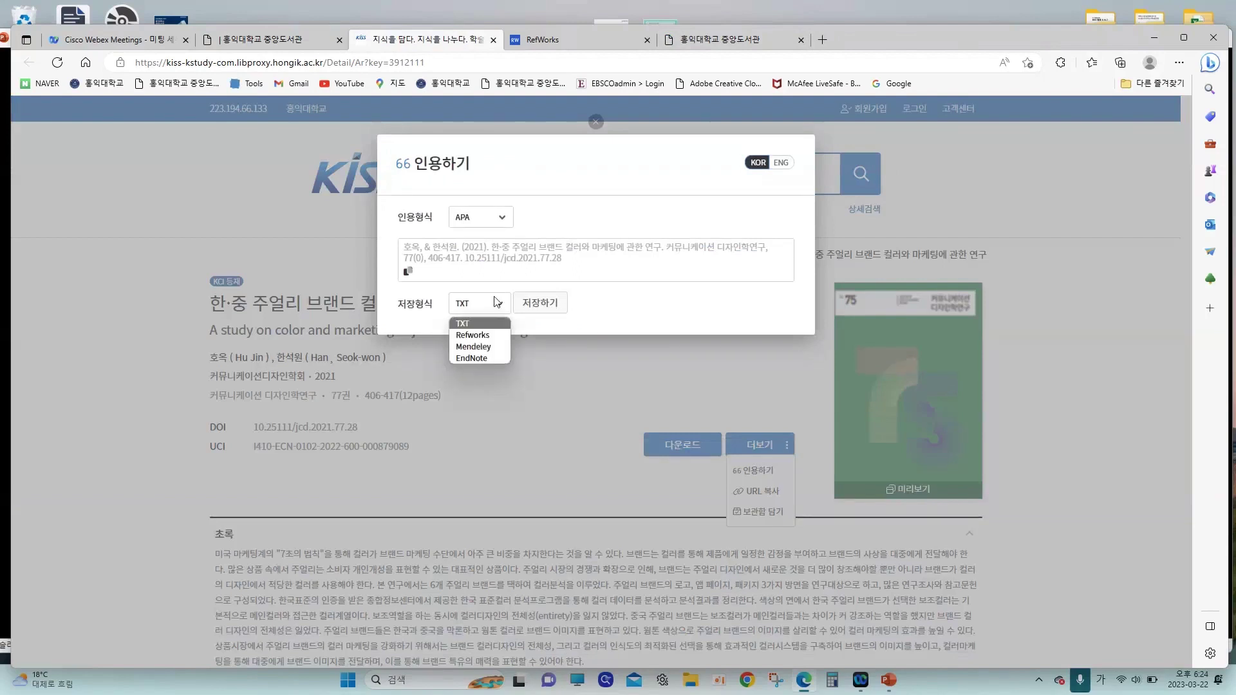
pyautogui.click(491, 336)
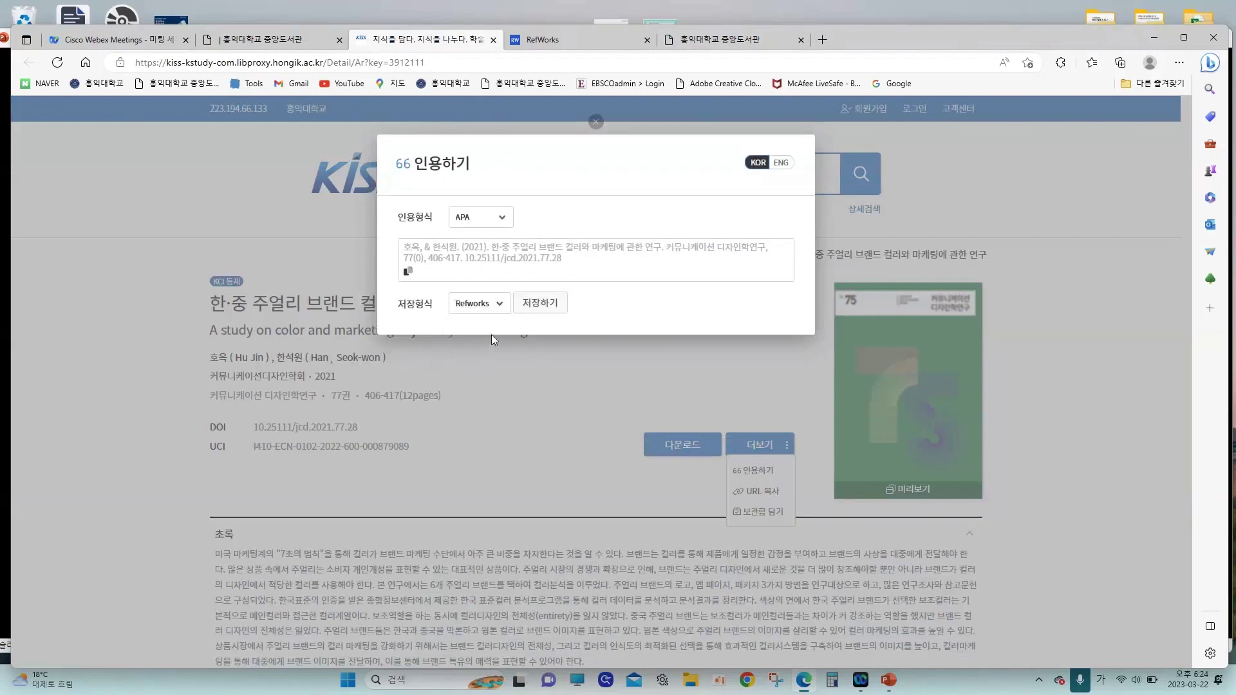
pyautogui.click(551, 305)
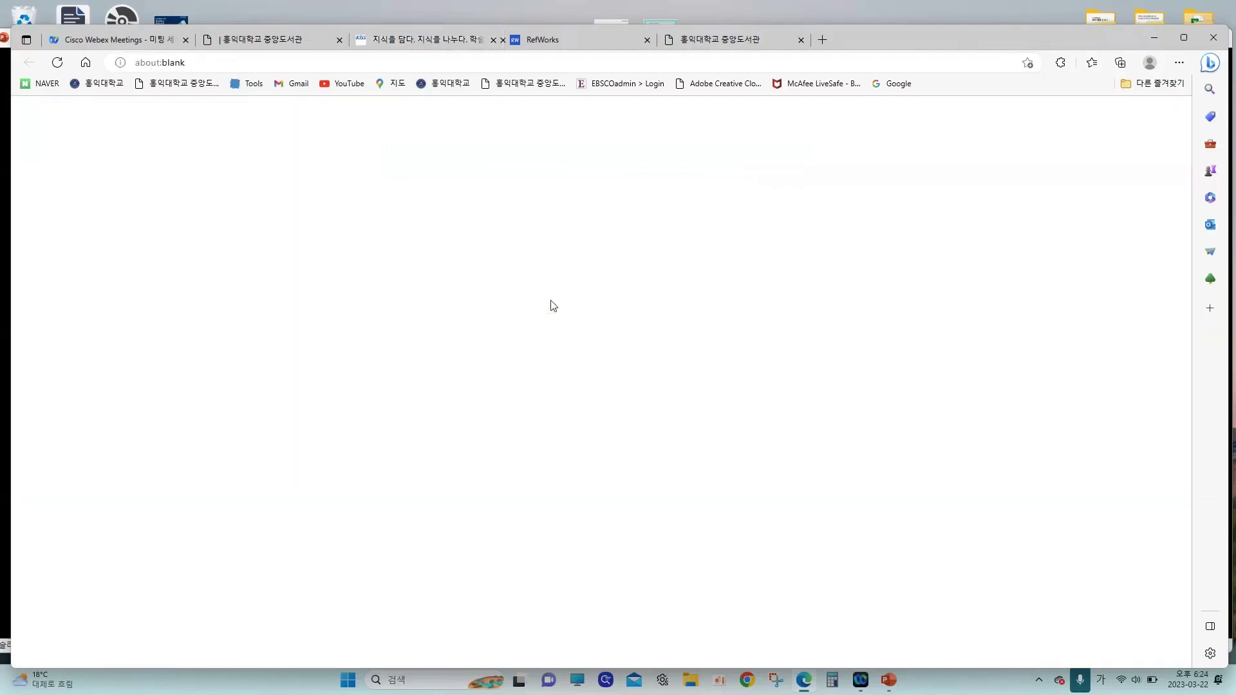
# - Close the citation dialog on the KISS article page and download the jewelry brand paper
pyautogui.click(425, 41)
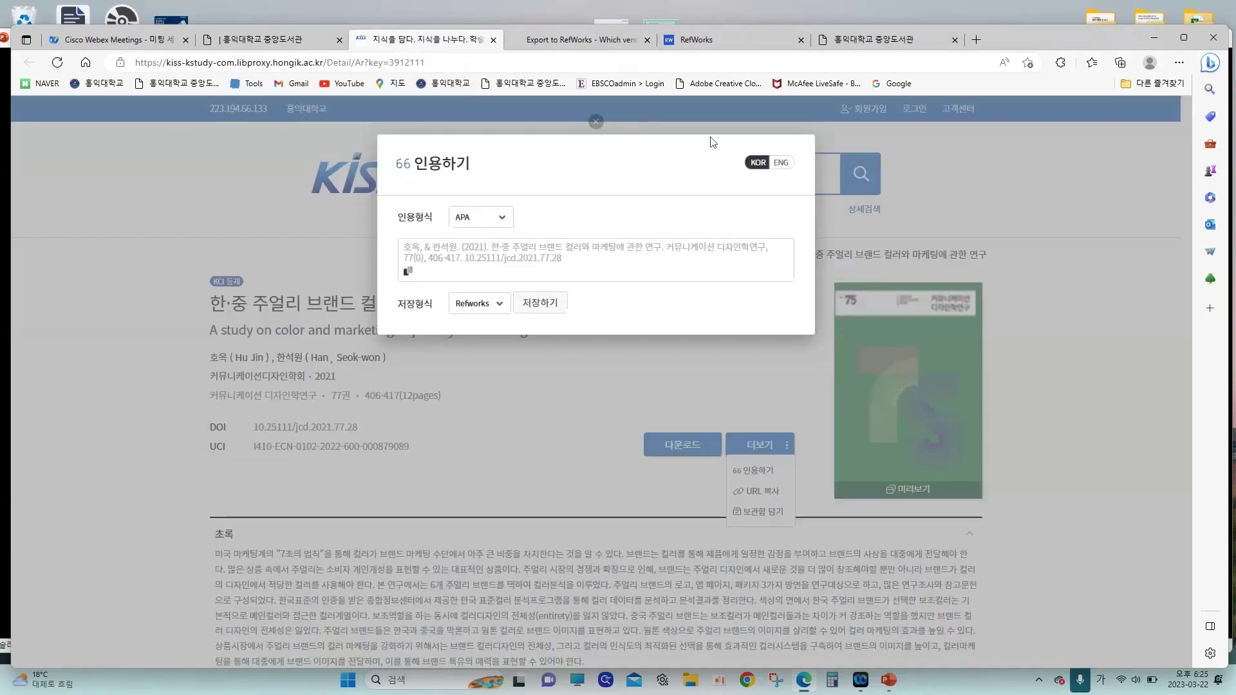
pyautogui.click(524, 438)
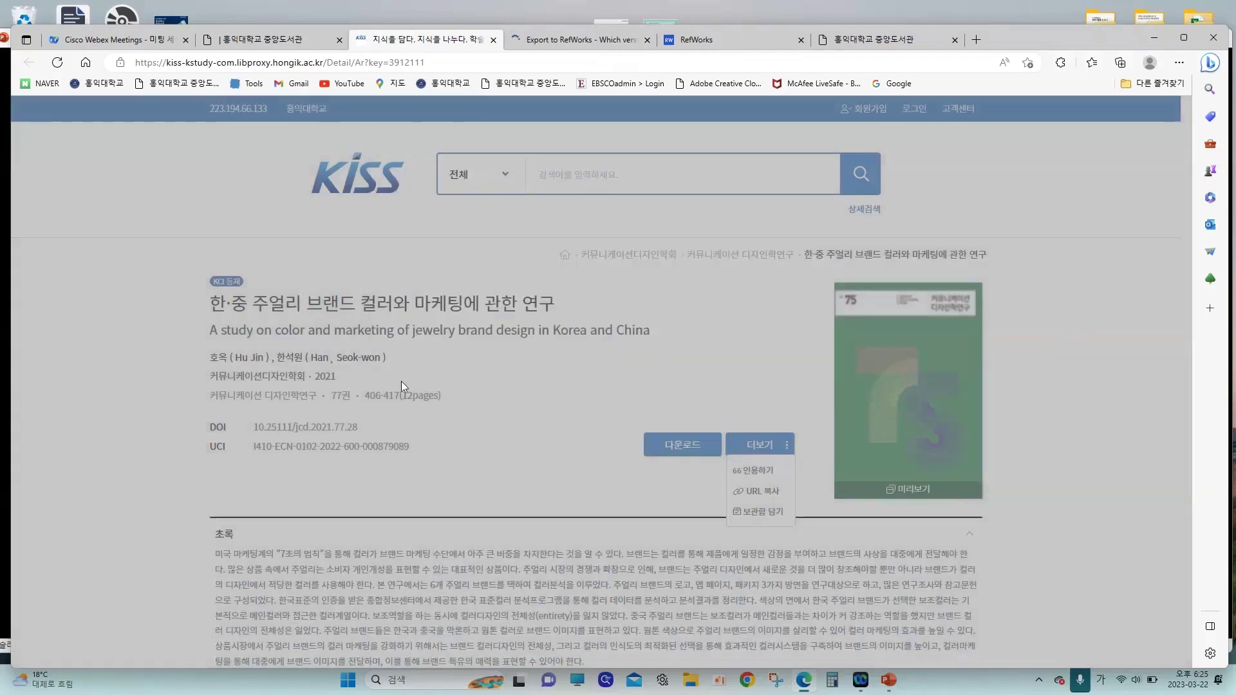
pyautogui.moveTo(212, 305); pyautogui.dragTo(546, 307)
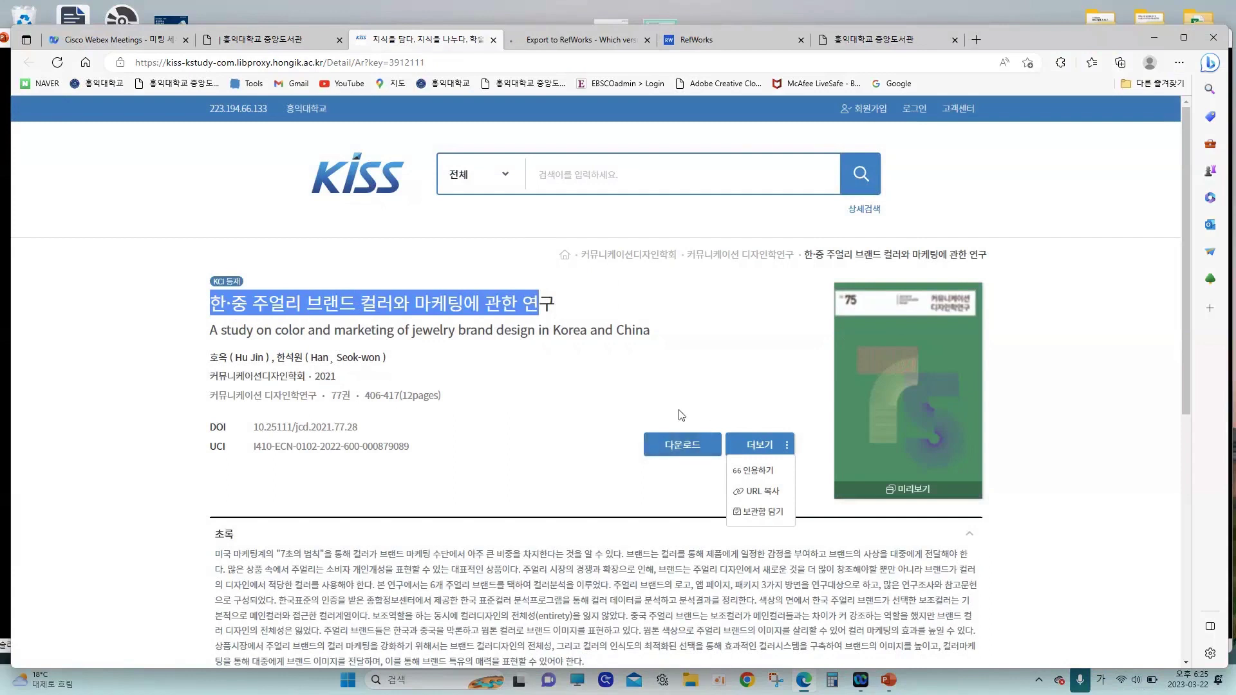
pyautogui.click(679, 444)
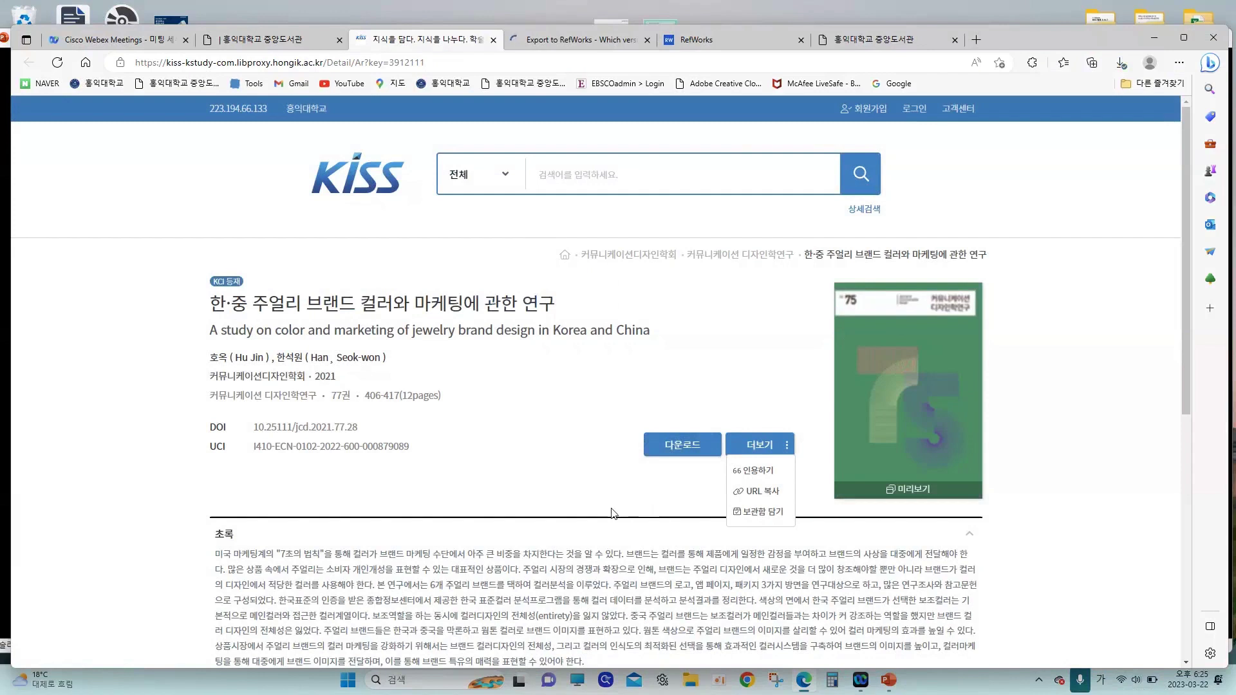
# - Import the jewelry brand paper's reference into RefWorks, close the spare RefWorks page, and return to the KISS article page
pyautogui.click(562, 40)
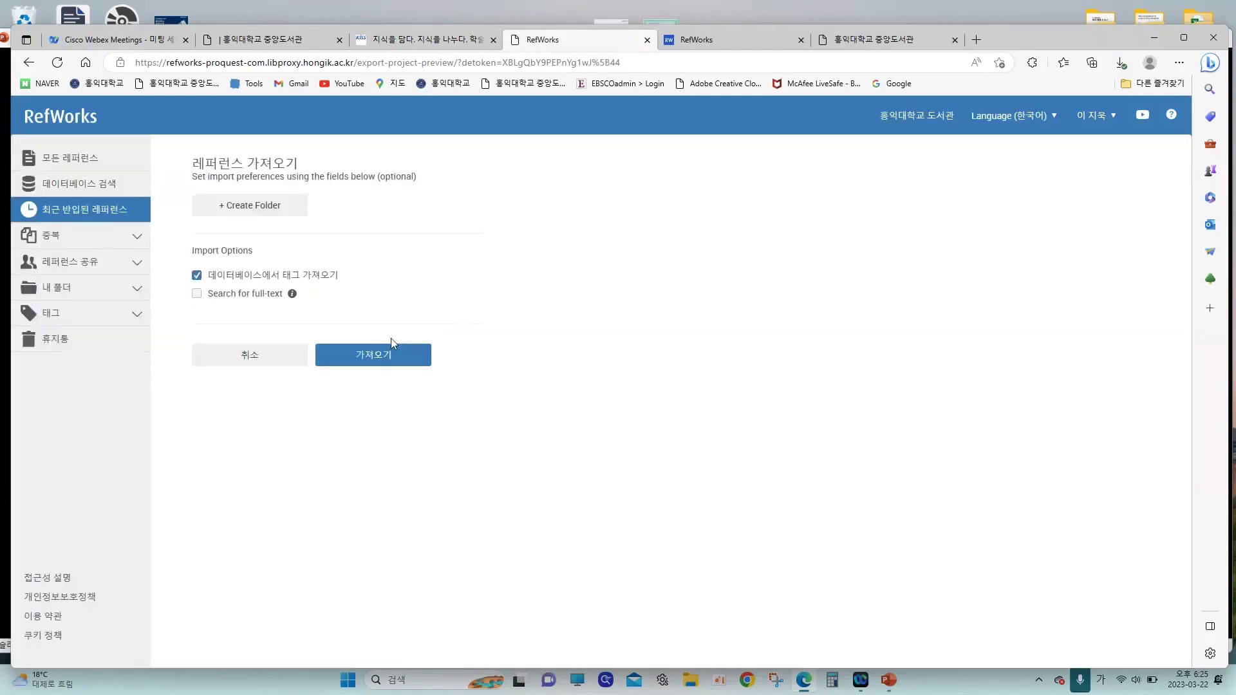
pyautogui.click(372, 365)
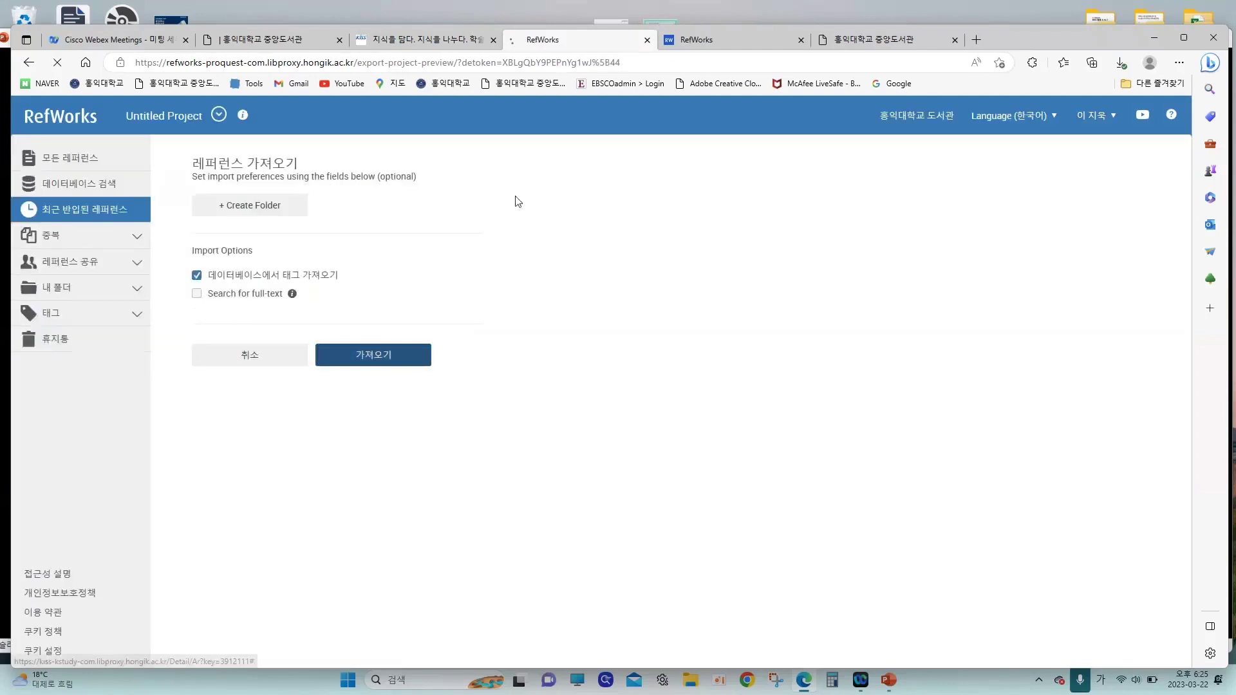
pyautogui.click(802, 40)
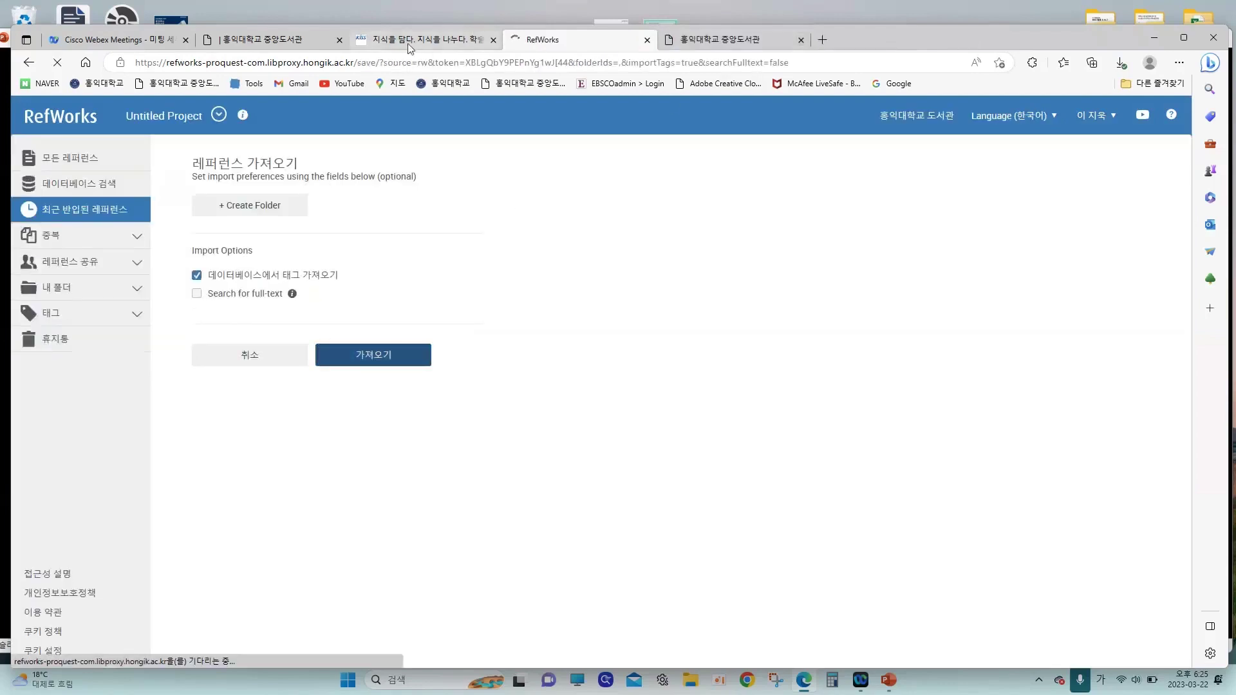
pyautogui.moveTo(407, 43)
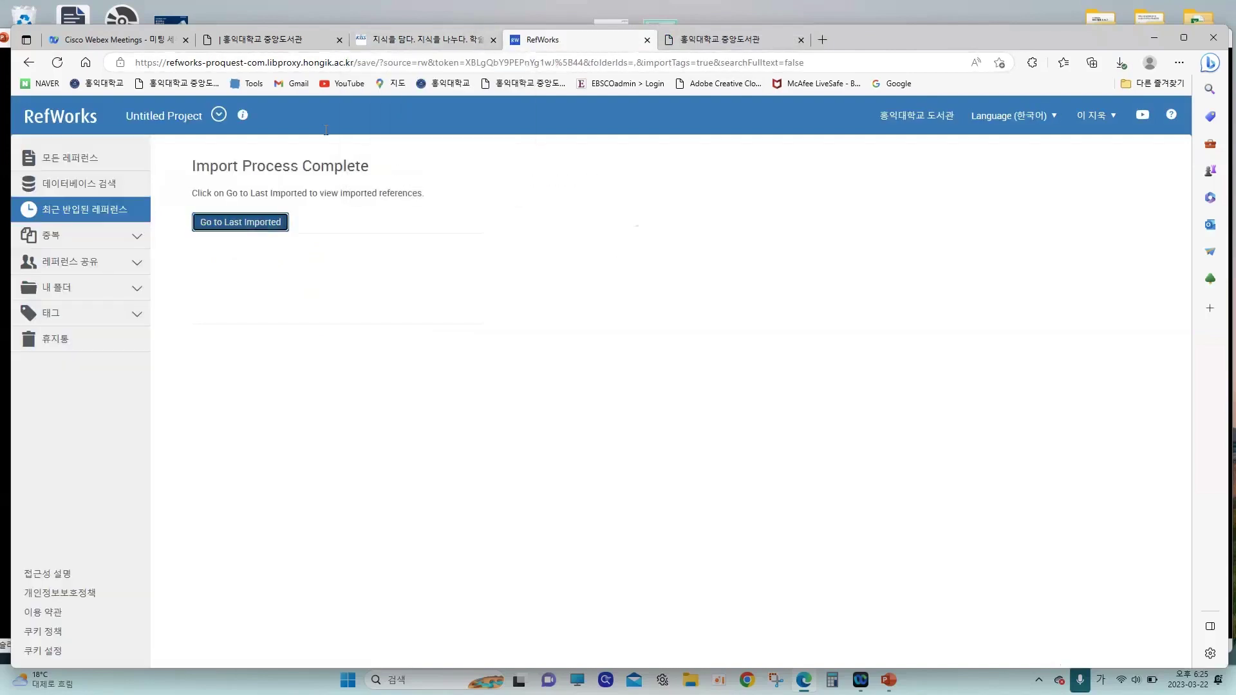
pyautogui.click(417, 42)
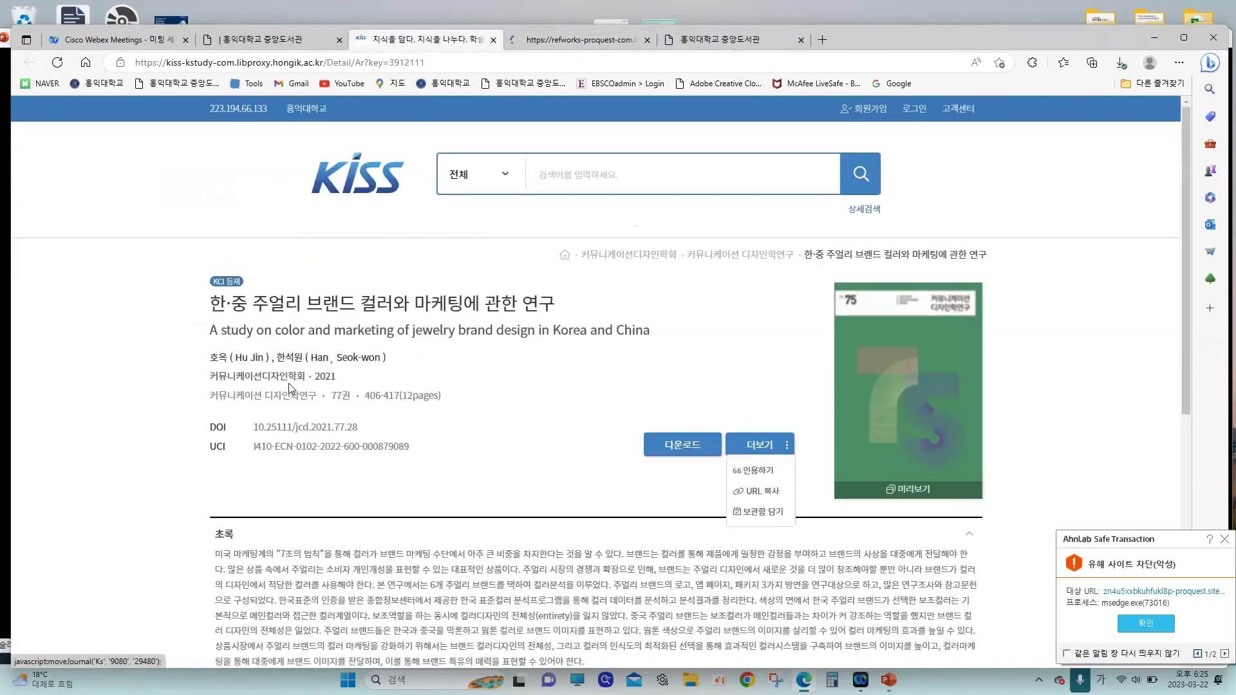
# - Open the journal 커뮤니케이션 디자인학연구 on KISS and open its article PBL 수업설계 중심의 창의적 디자인 수업 적용 교육에 관한 연구
pyautogui.click(291, 404)
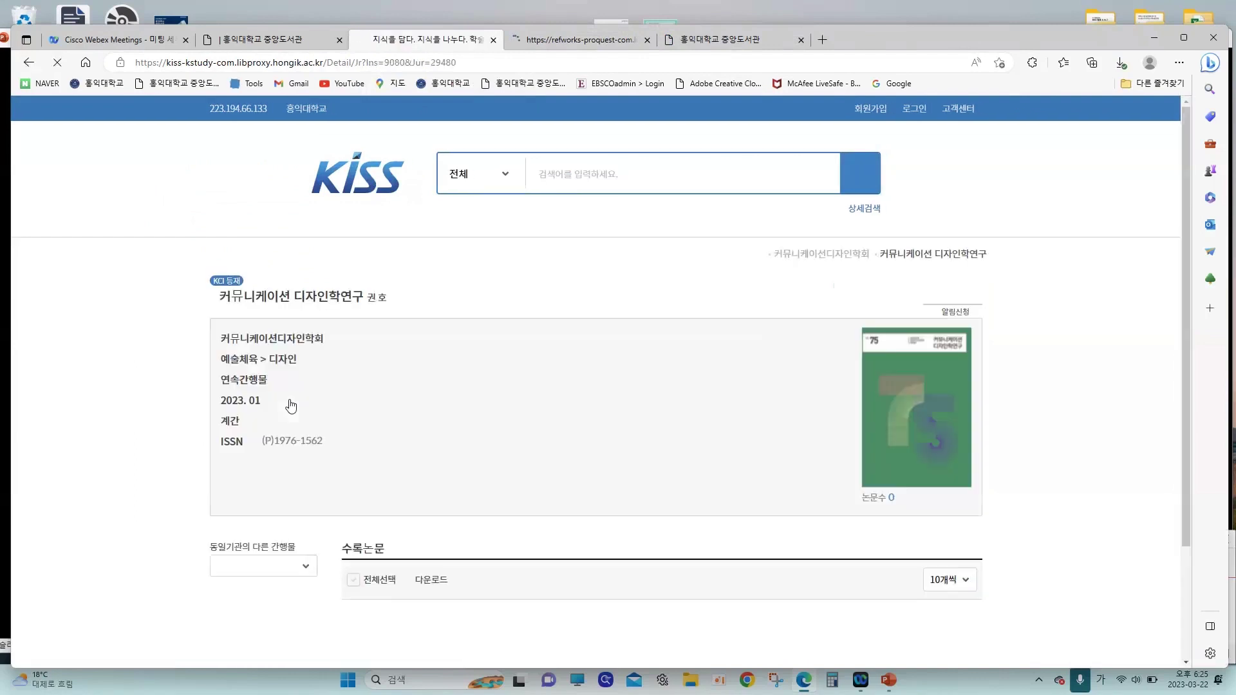
pyautogui.scroll(-2, 291, 405)
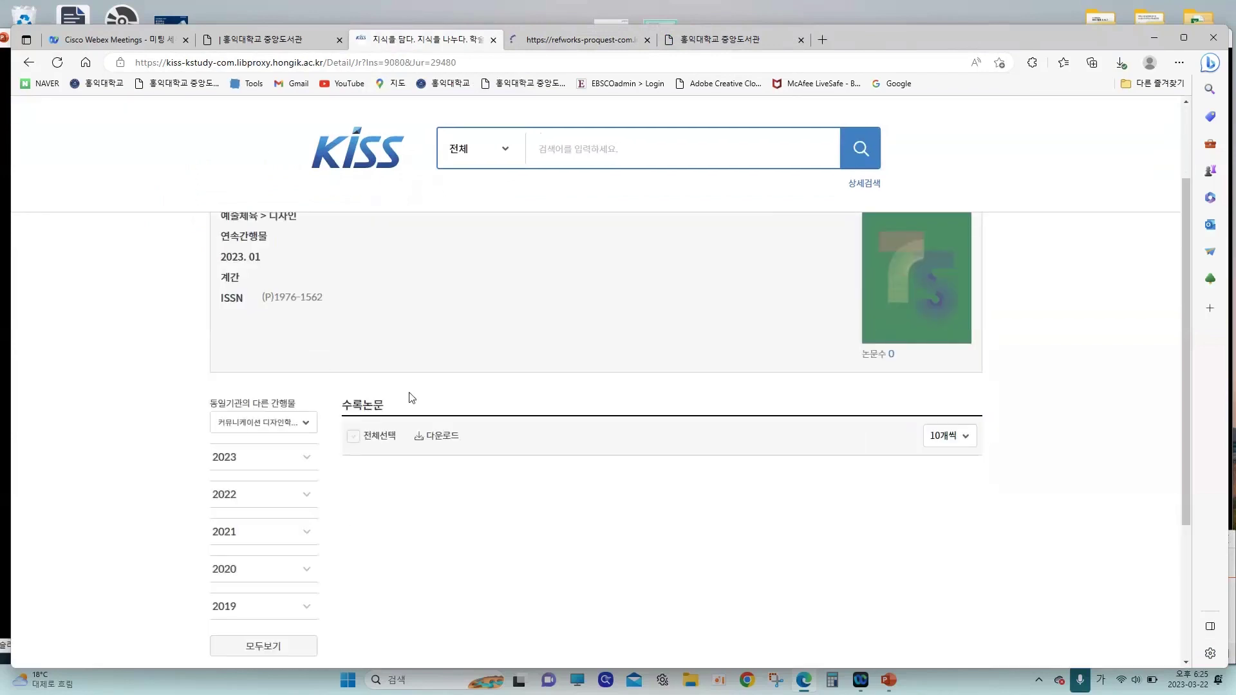
pyautogui.scroll(-1, 335, 457)
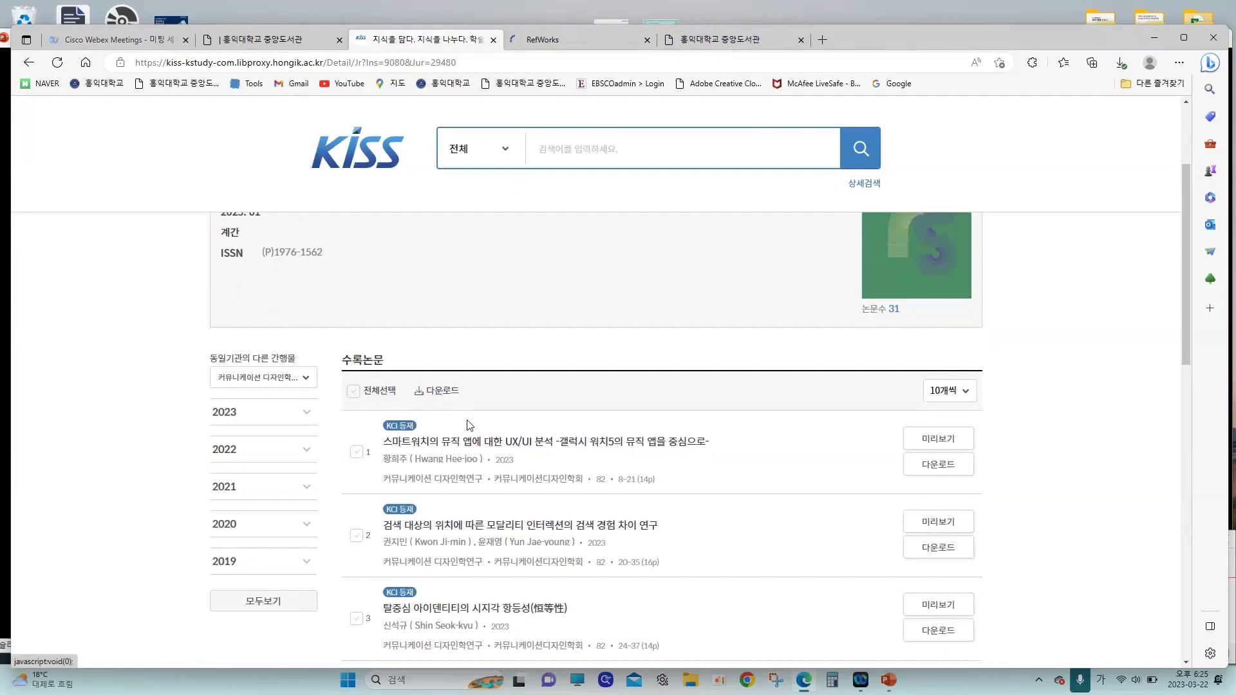
pyautogui.scroll(-3, 452, 527)
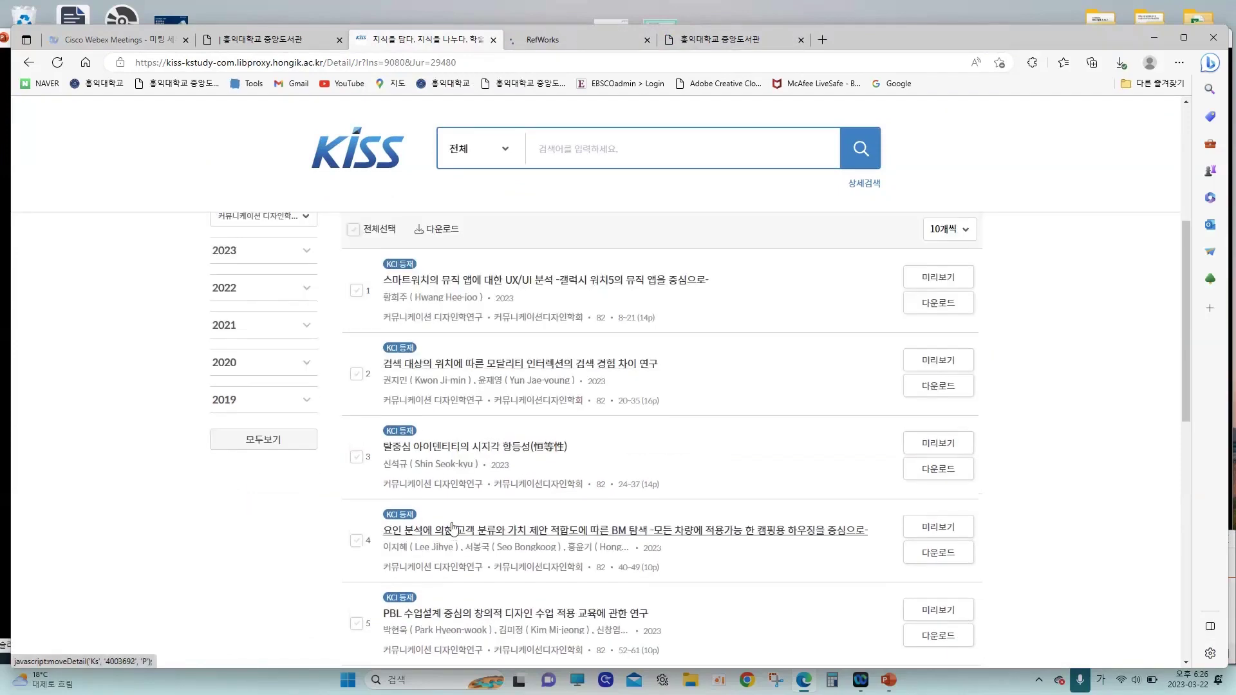
pyautogui.scroll(-3, 452, 528)
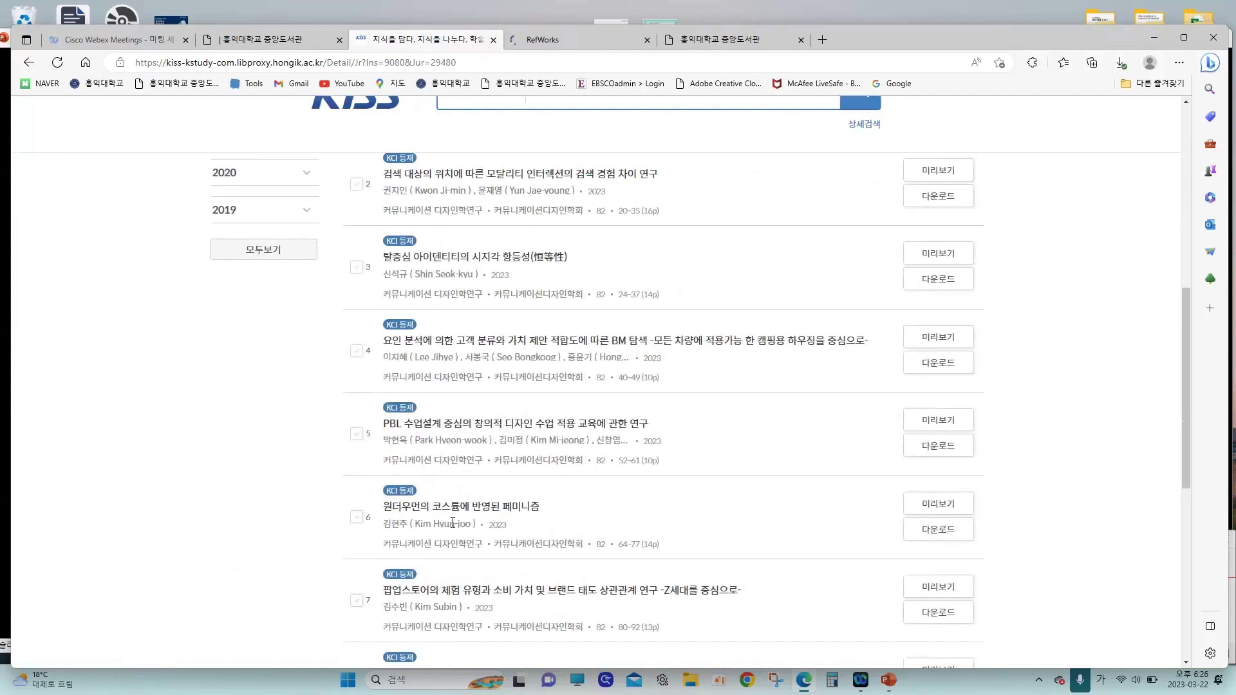
pyautogui.scroll(-1, 453, 523)
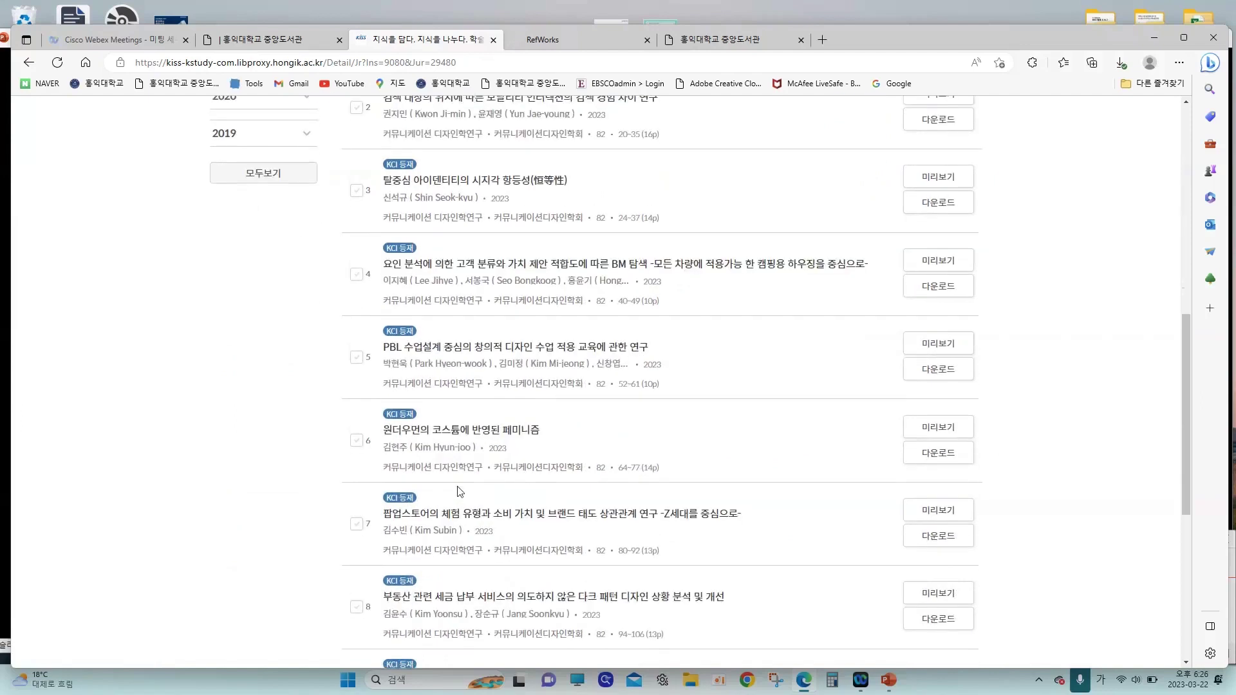
pyautogui.click(496, 352)
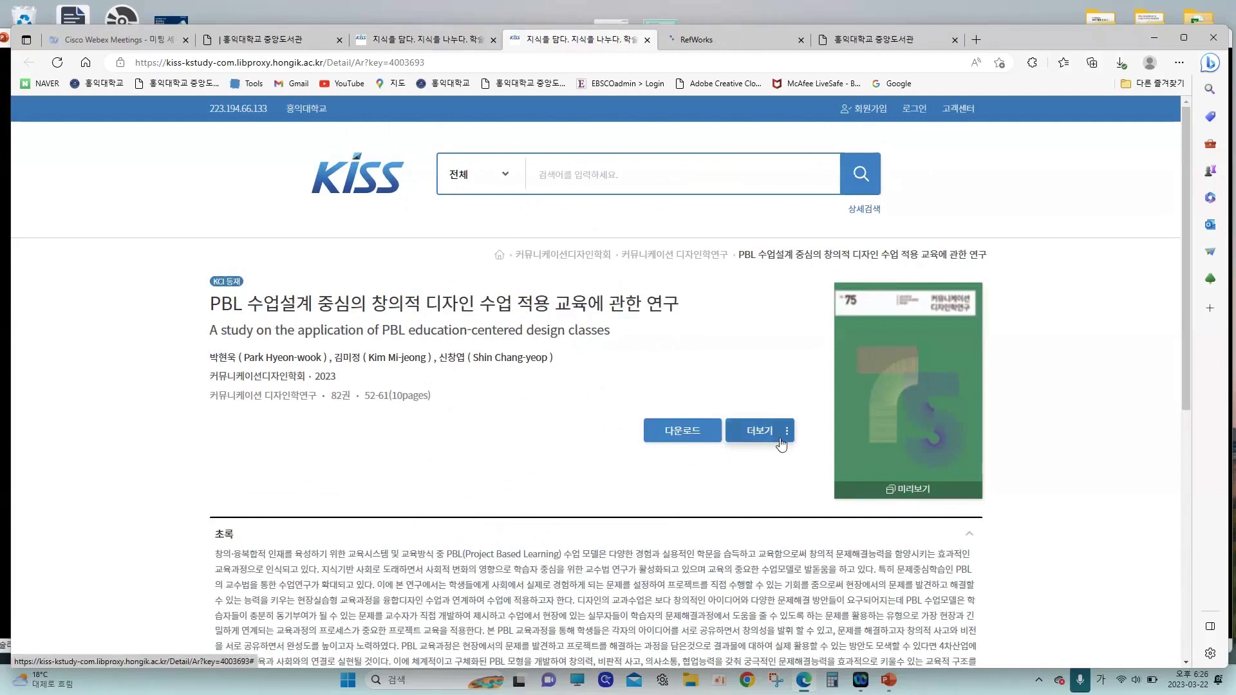
# - Export the PBL design class paper's citation from KISS in Refworks format to the newest version of RefWorks
pyautogui.click(778, 433)
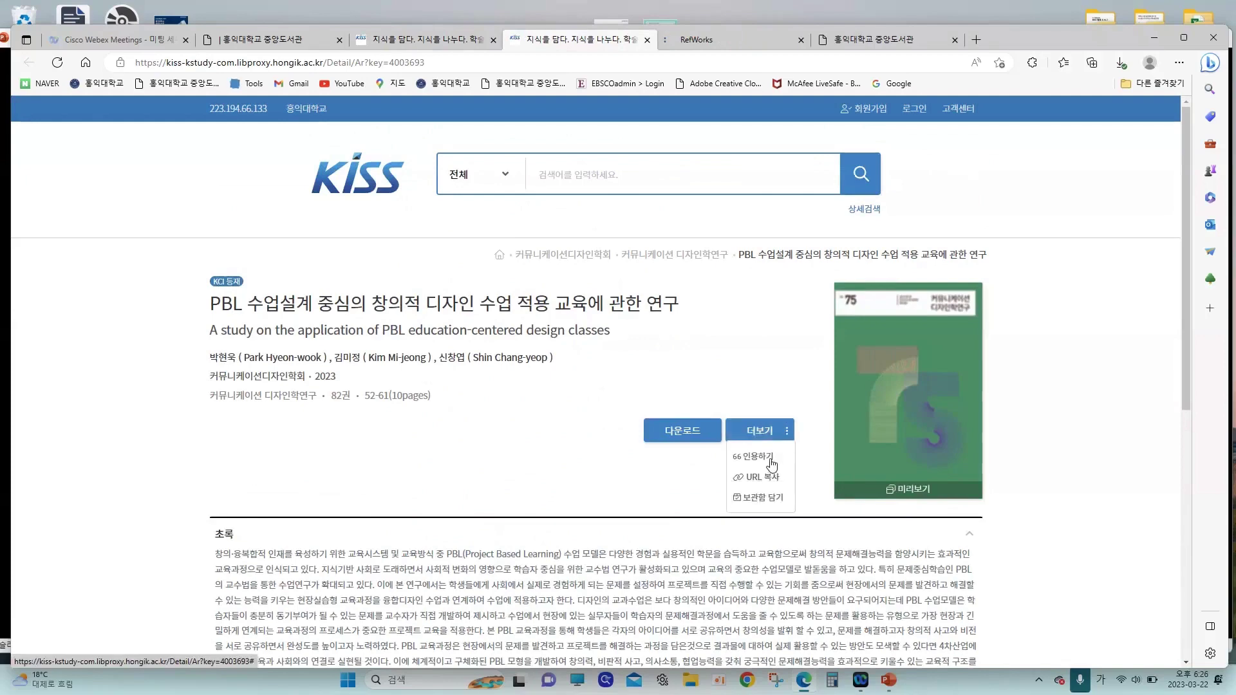
pyautogui.click(771, 461)
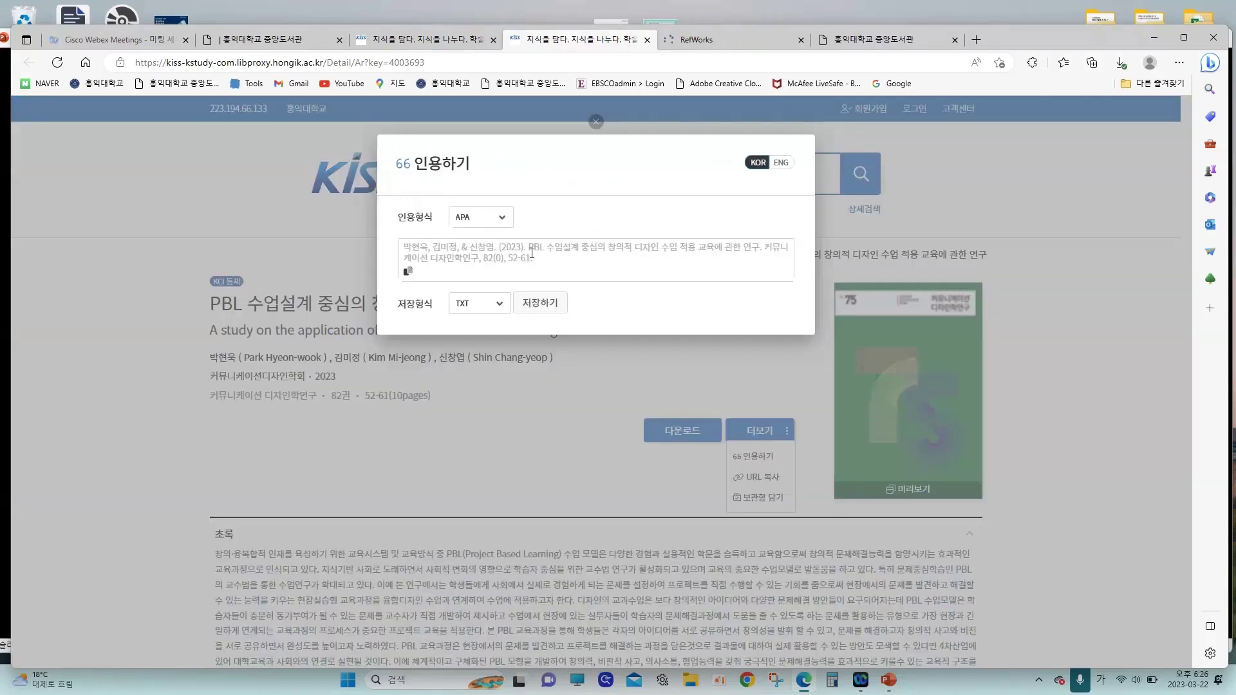
pyautogui.click(497, 307)
pyautogui.click(497, 336)
pyautogui.click(533, 309)
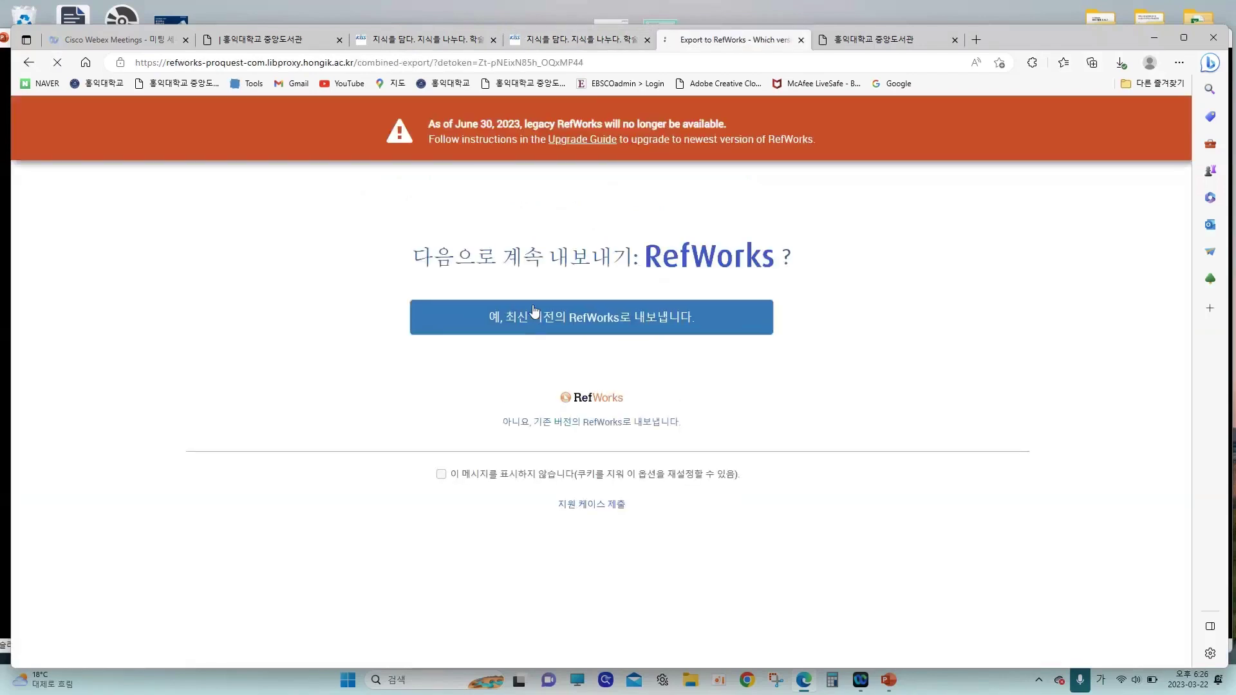
# - Import the PBL paper's reference into RefWorks and close the KISS journal and article pages
pyautogui.click(492, 40)
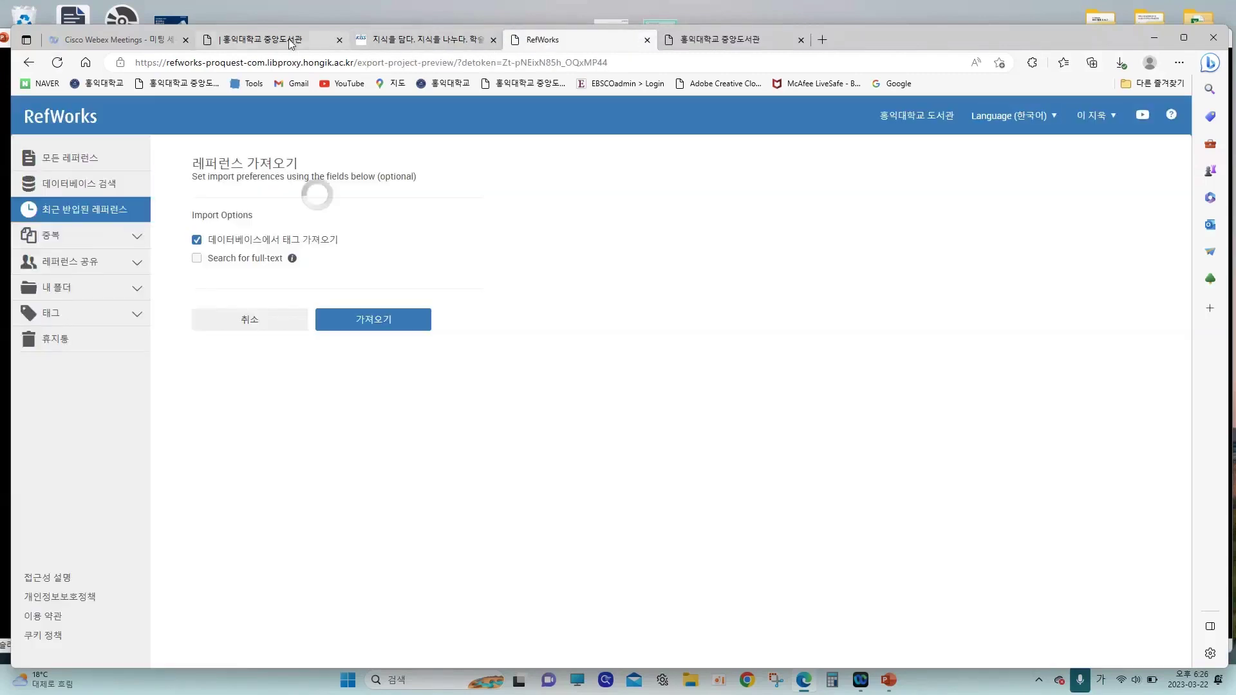
pyautogui.click(389, 352)
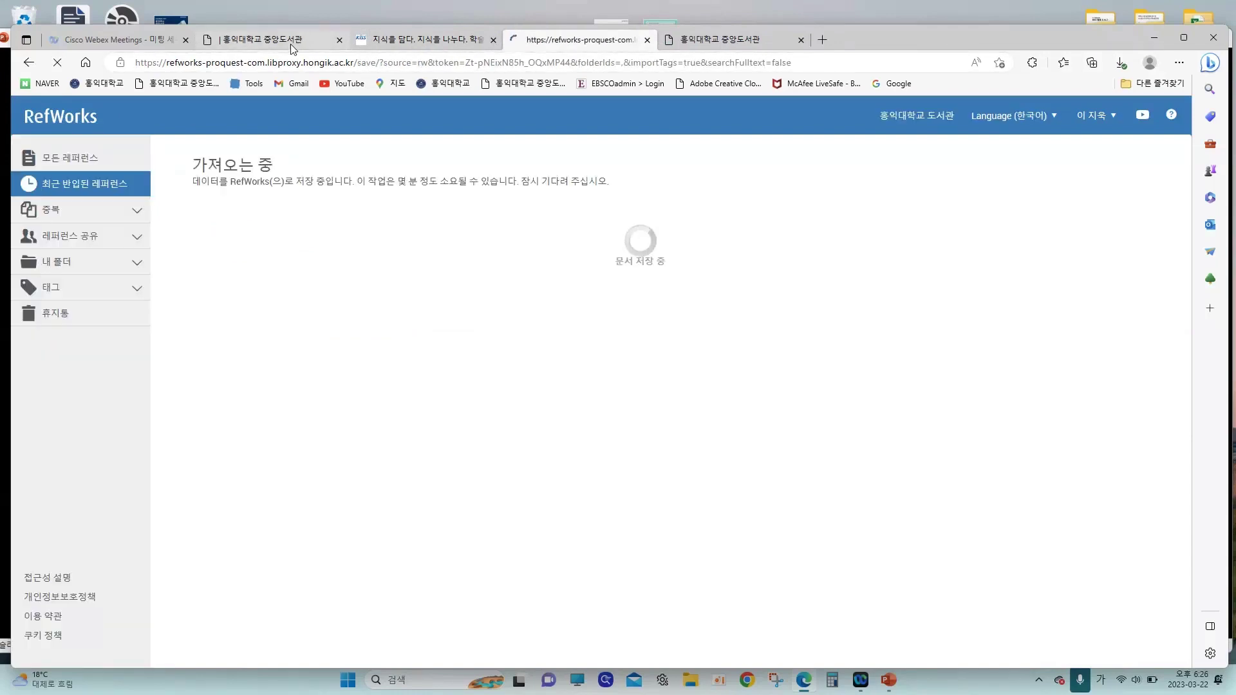
pyautogui.moveTo(290, 48)
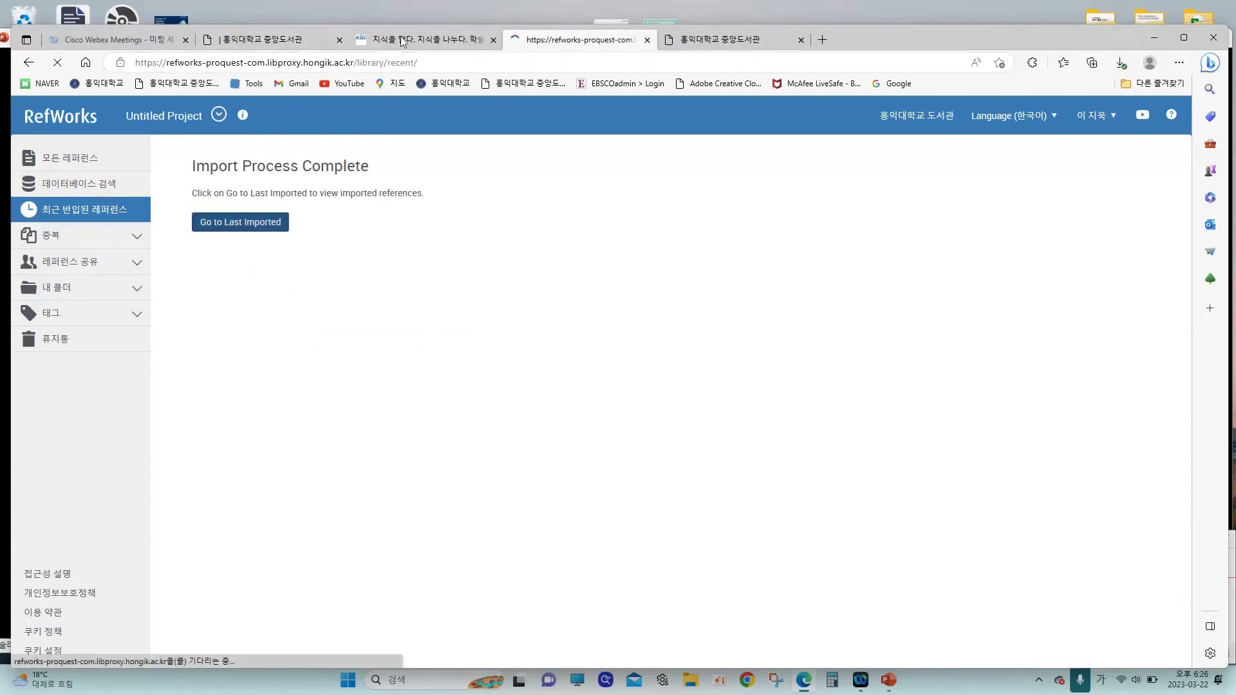
pyautogui.click(423, 40)
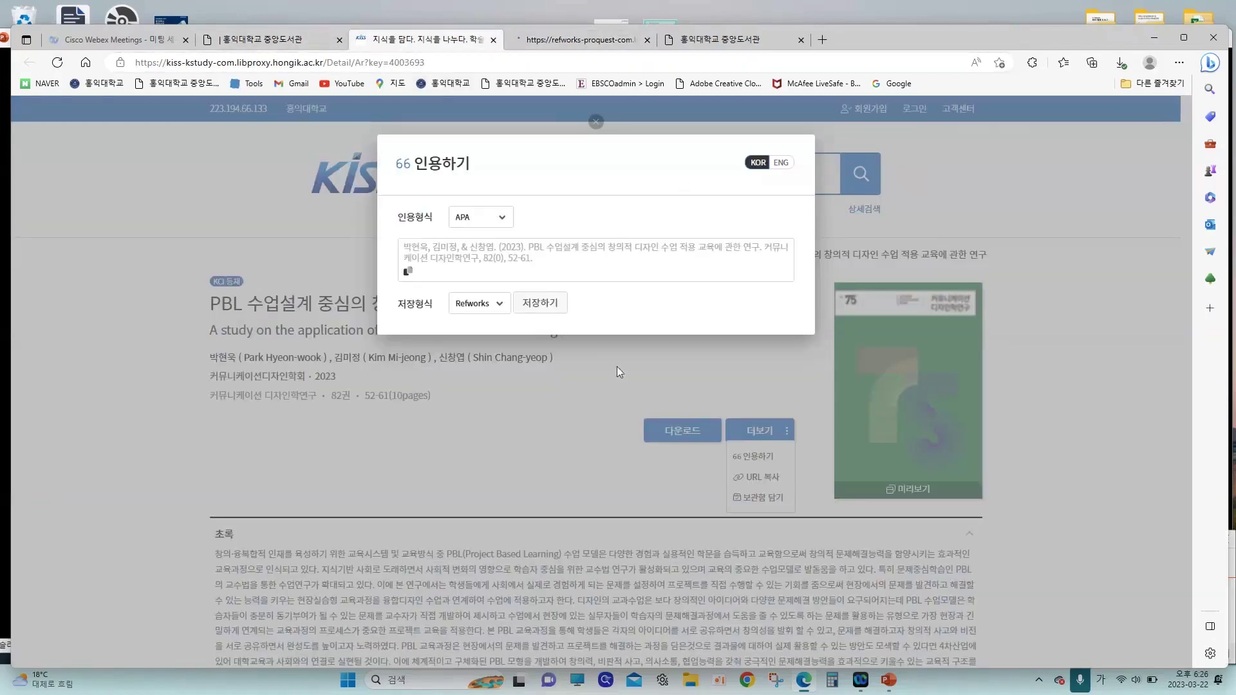
pyautogui.click(591, 436)
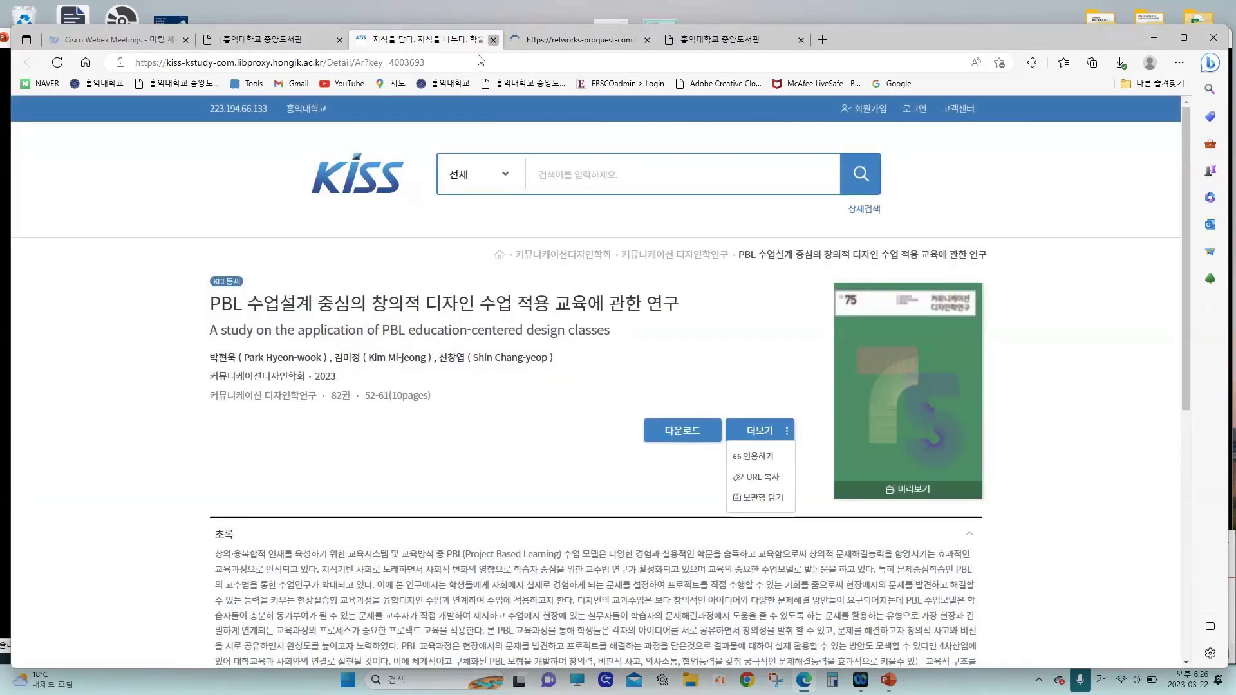
pyautogui.click(492, 42)
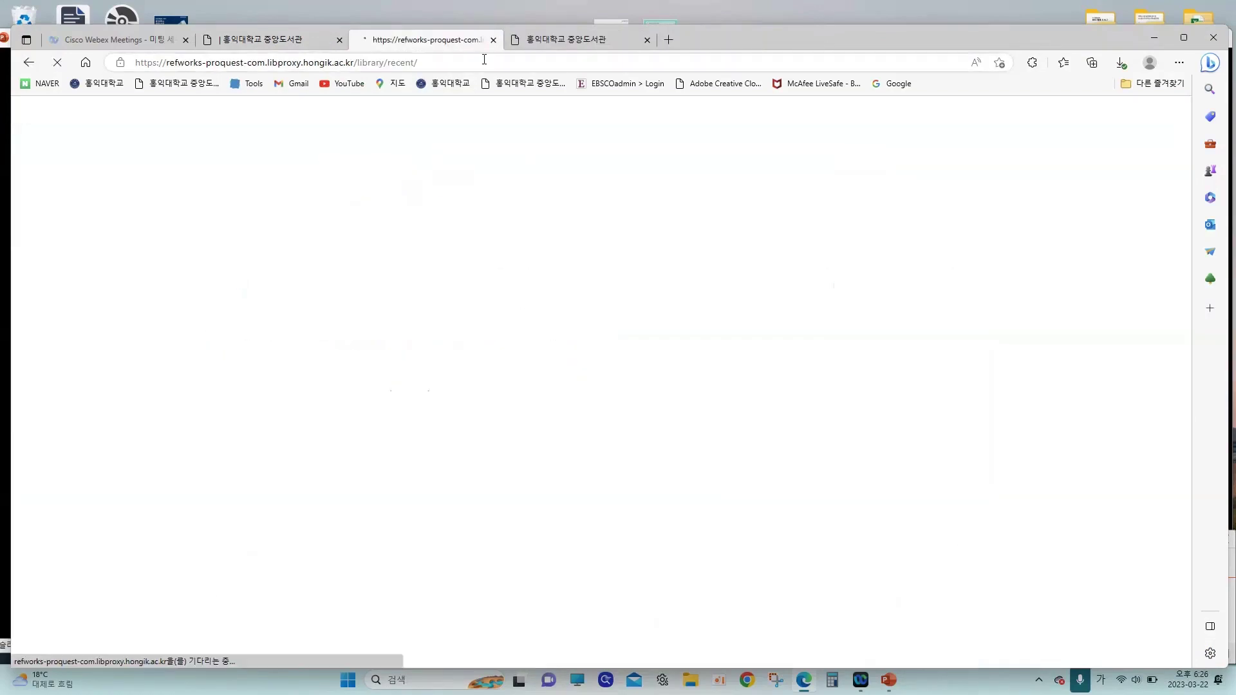
# - Return from the library search results to the Hongik library home page and open RISS (학술연구정보서비스) from there
pyautogui.click(273, 42)
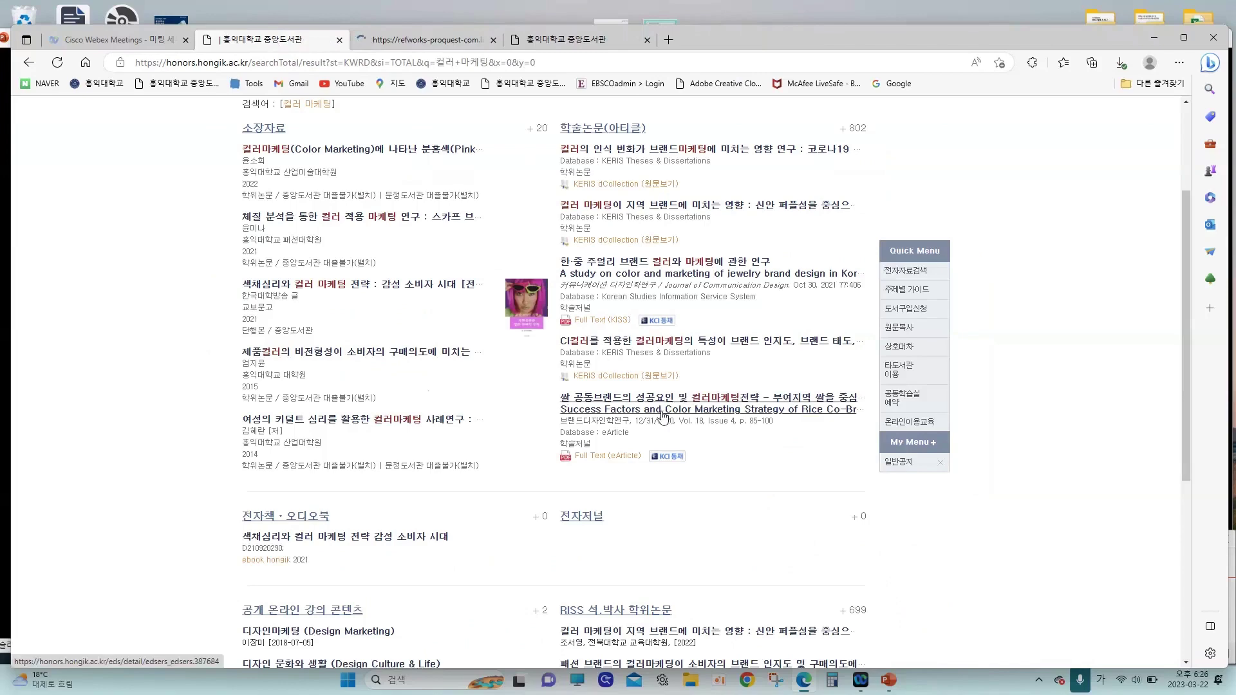
pyautogui.scroll(2, 663, 416)
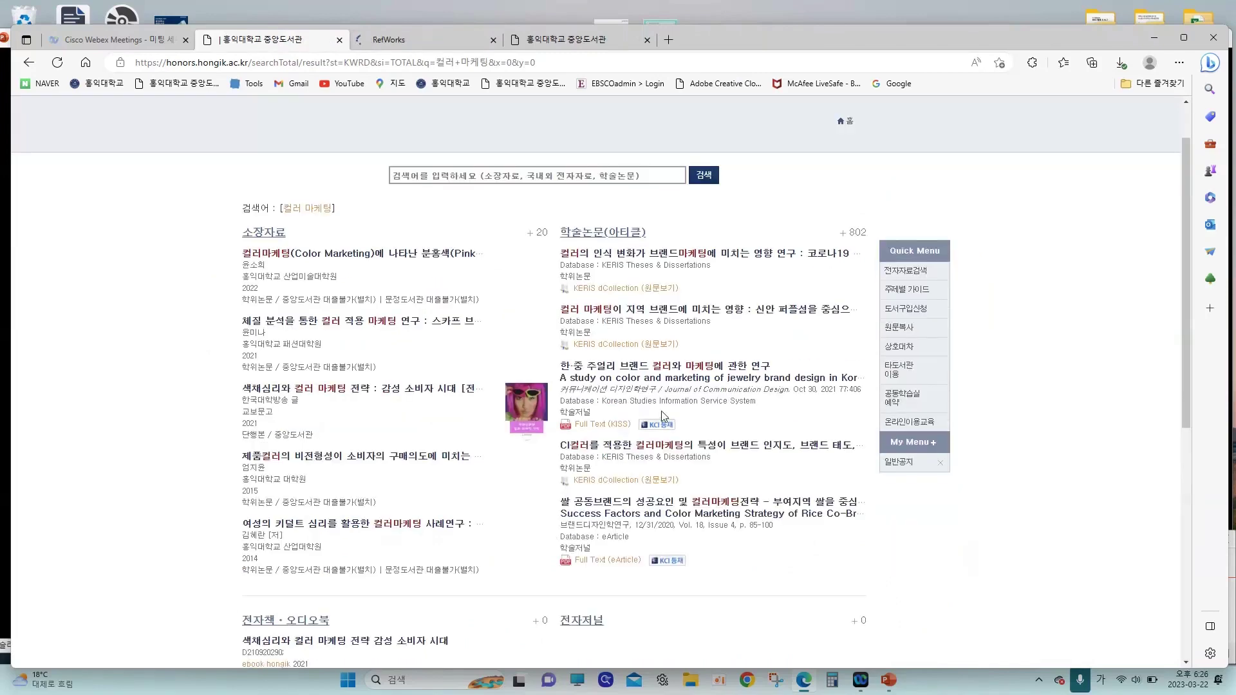
pyautogui.scroll(1, 662, 411)
pyautogui.click(360, 118)
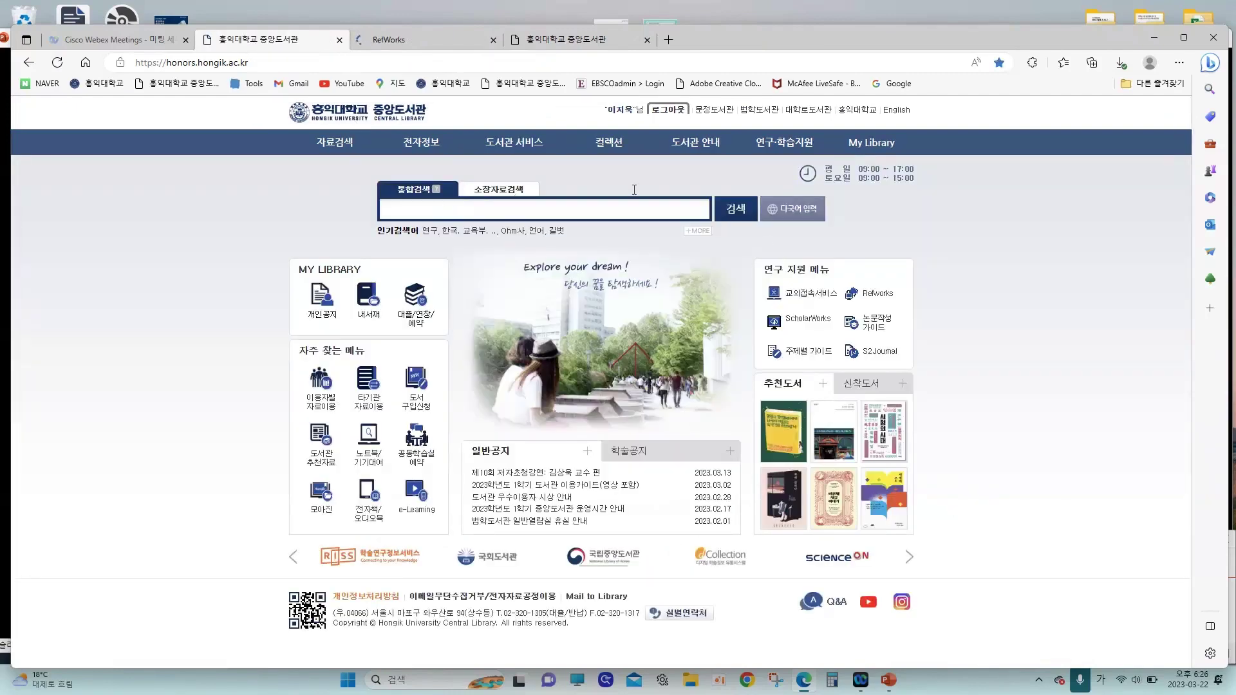
pyautogui.click(492, 212)
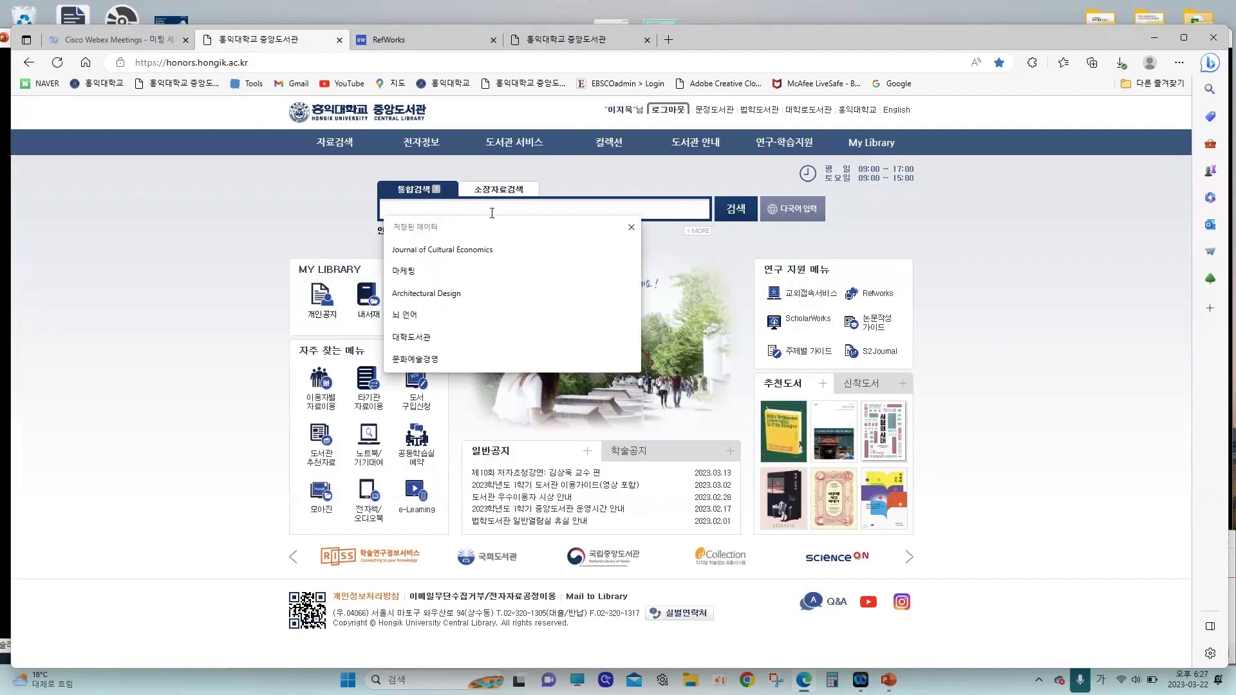
pyautogui.click(394, 565)
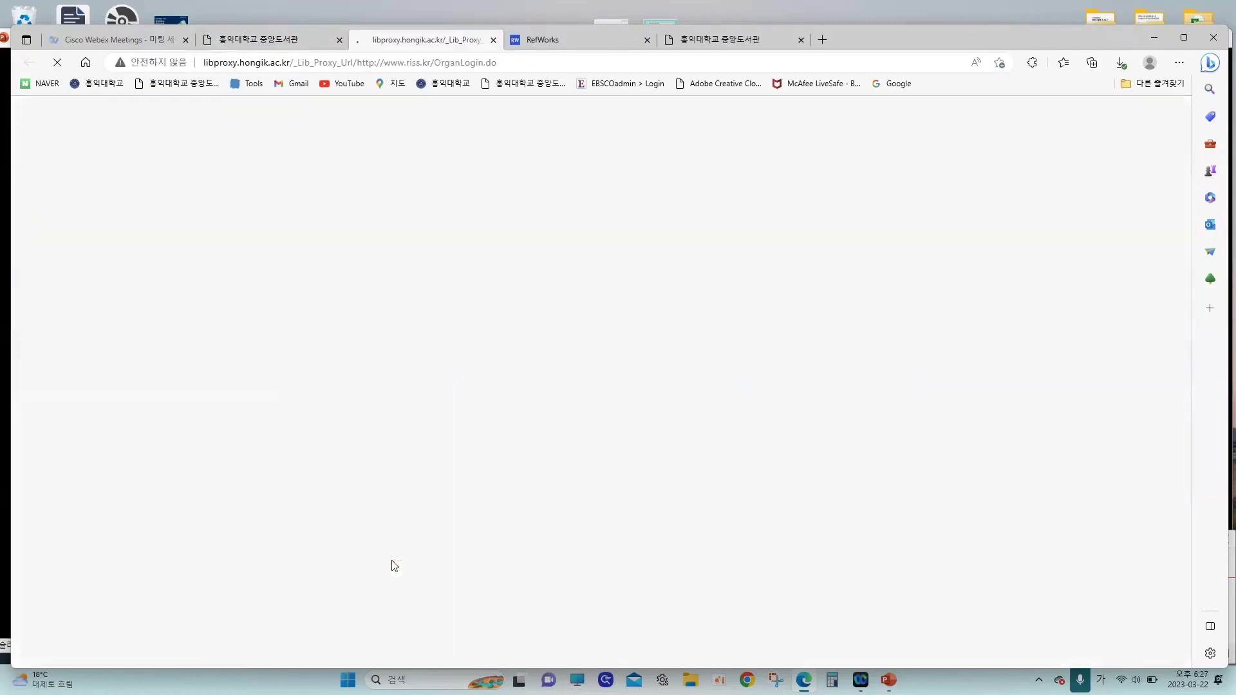
pyautogui.click(302, 51)
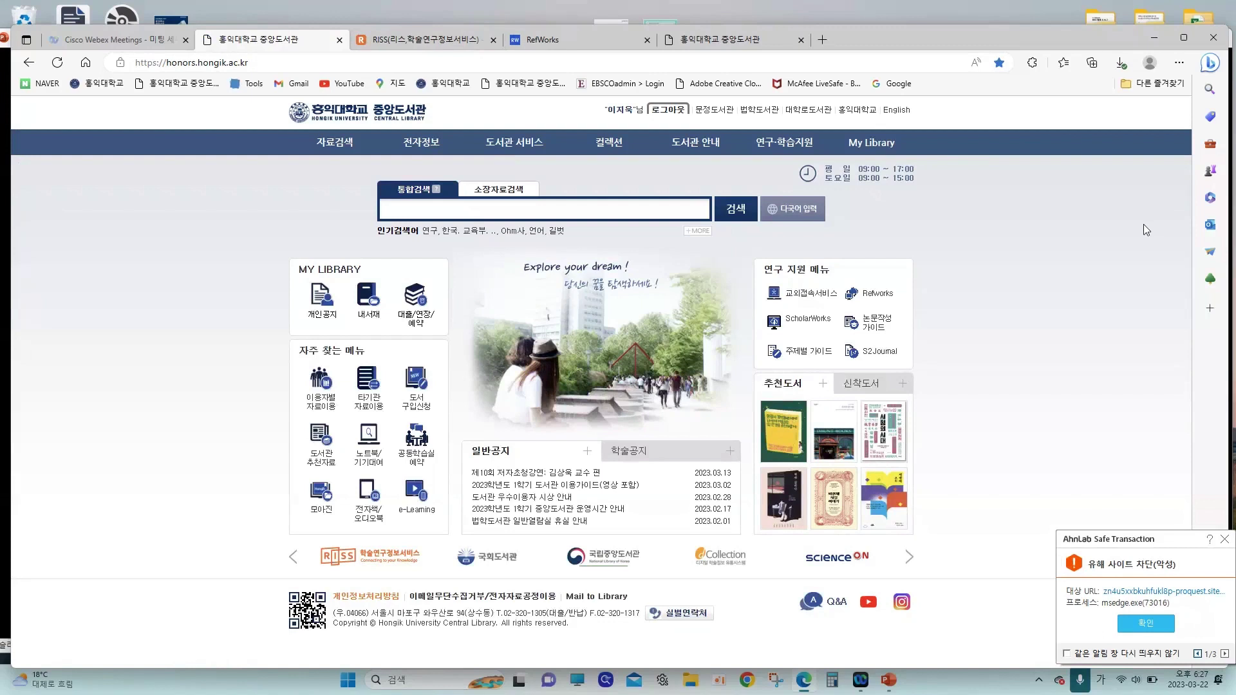
pyautogui.click(551, 210)
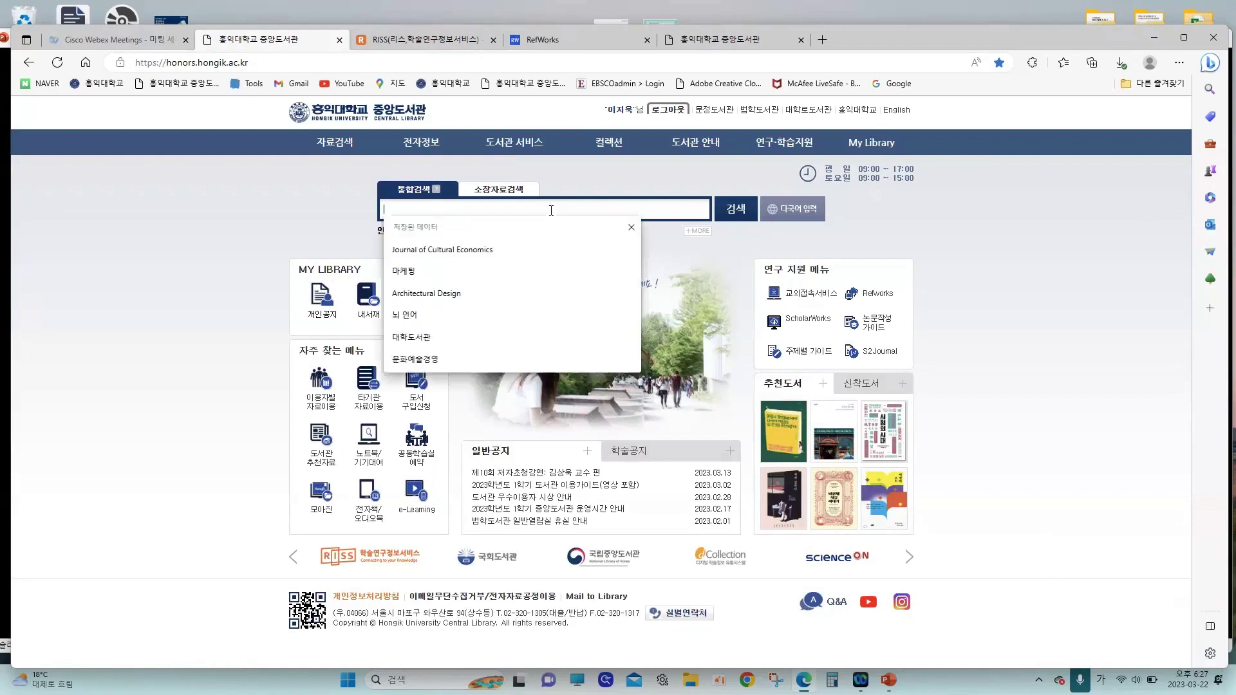
pyautogui.click(310, 209)
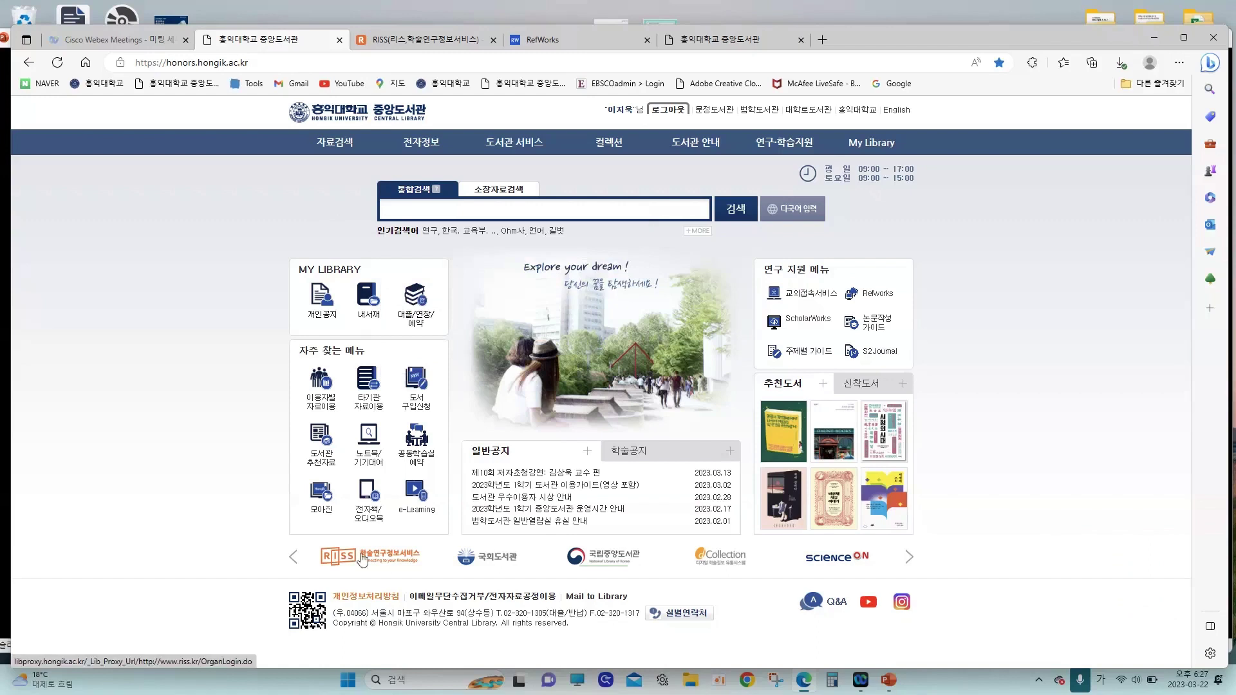
pyautogui.click(451, 45)
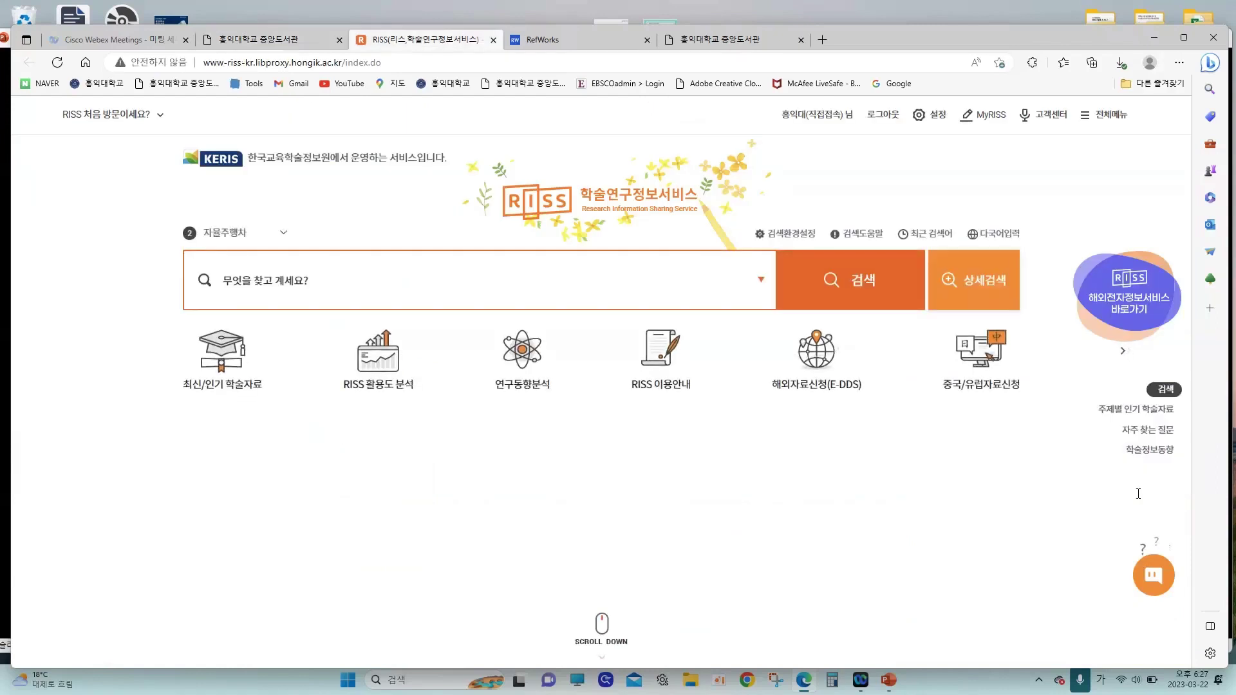
# - Search RISS for 컬러 마케팅
pyautogui.click(665, 290)
pyautogui.write('컬러 마테')
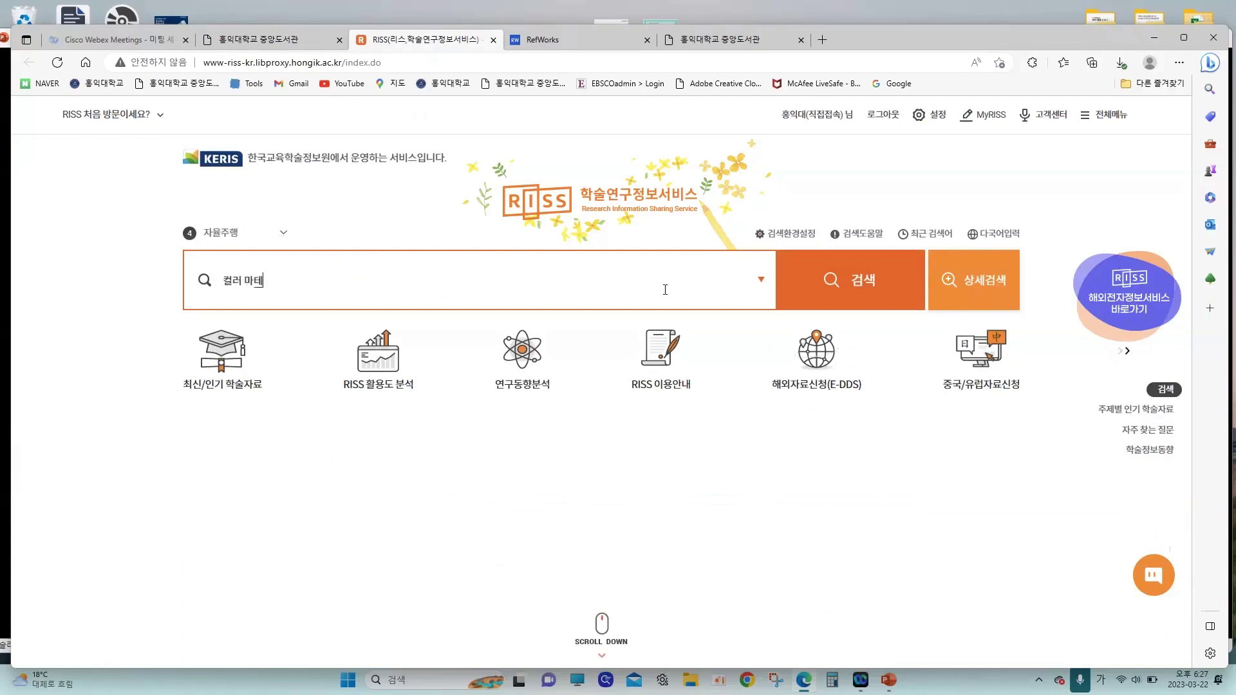
pyautogui.press('BackSpace')
pyautogui.write('케팅')
pyautogui.press('Return')
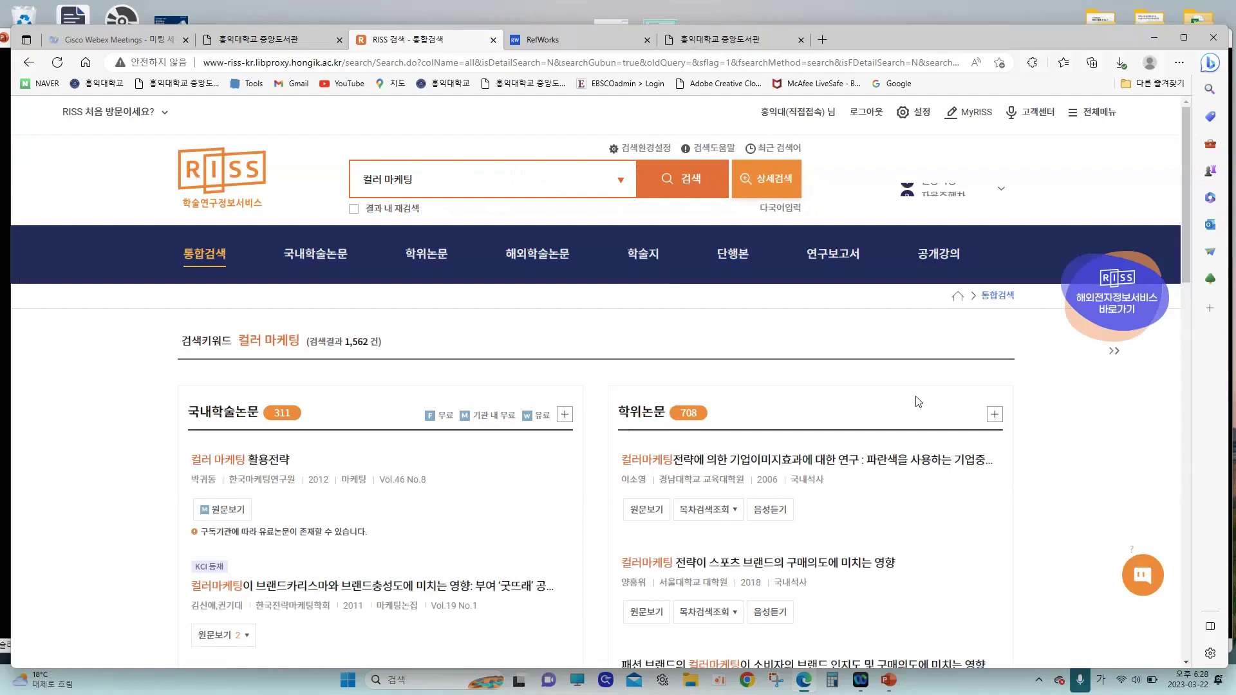
# - Open the full list of 학위논문 results for 컬러 마케팅 and browse the first theses
pyautogui.click(994, 415)
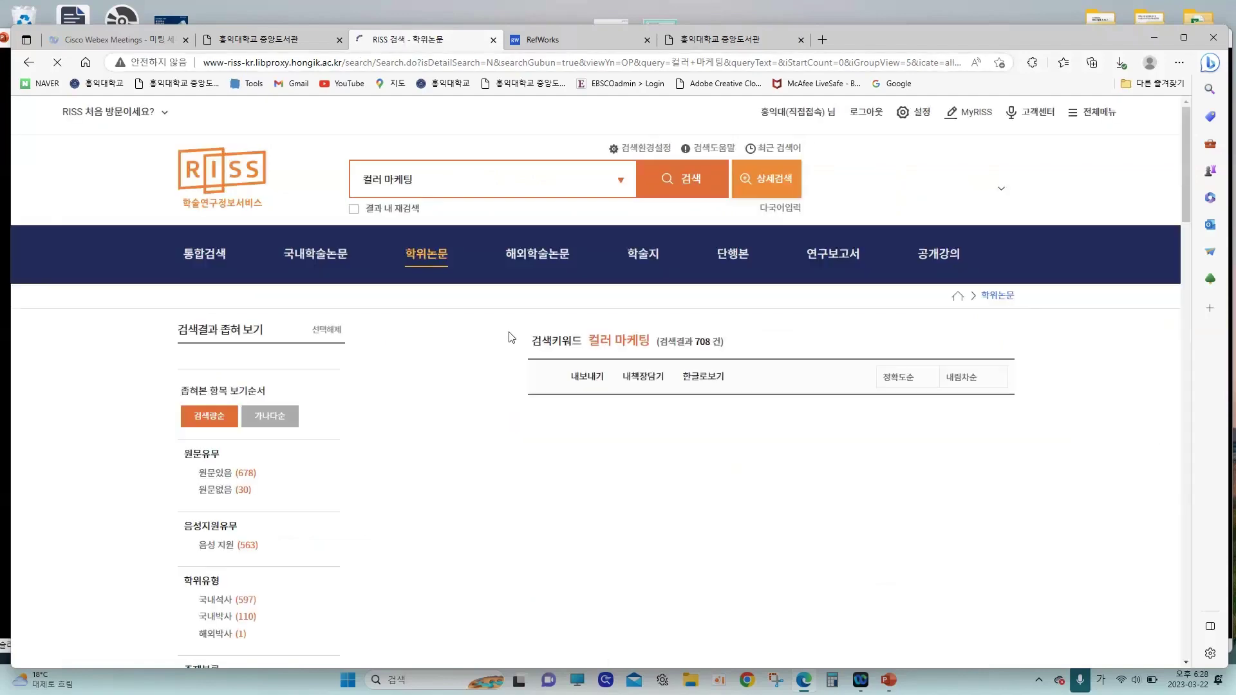
pyautogui.scroll(-3, 510, 343)
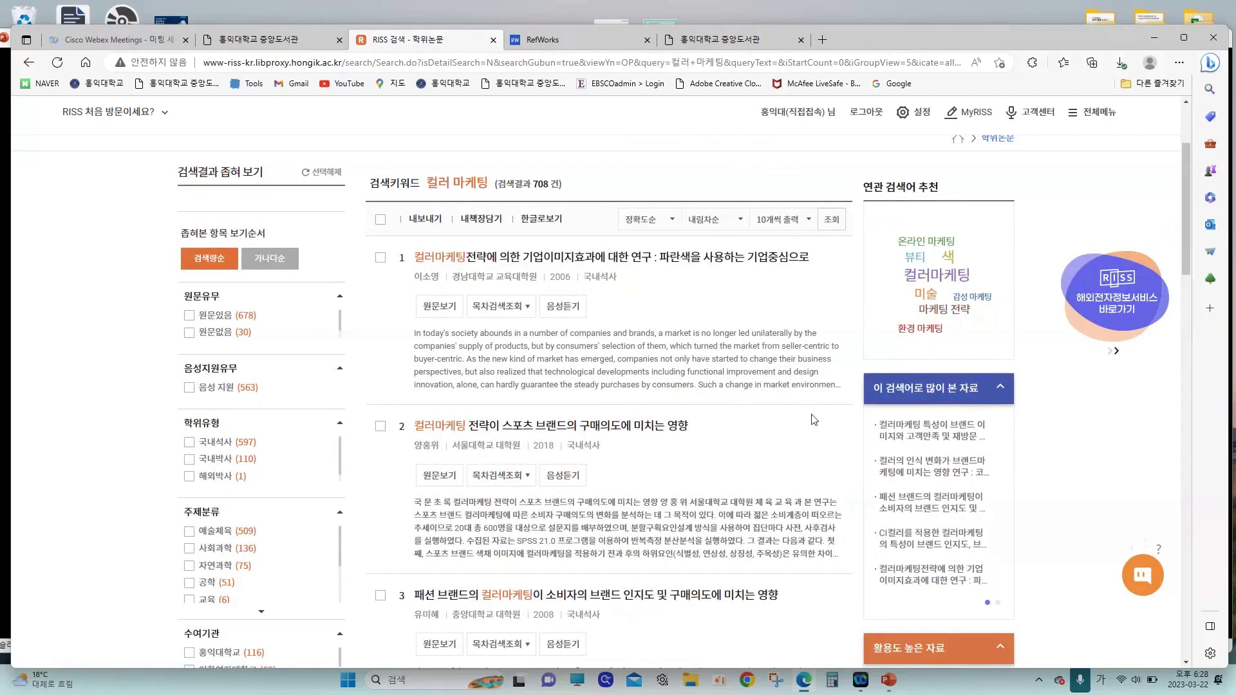
pyautogui.scroll(-2, 814, 420)
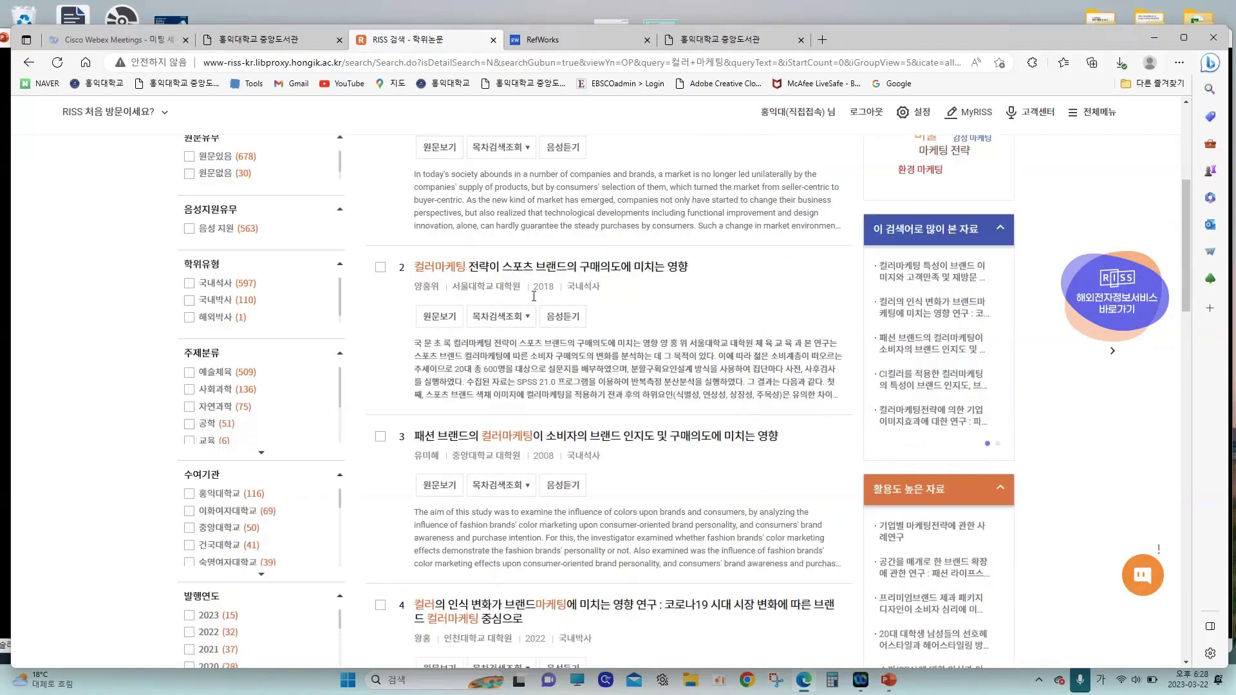
pyautogui.scroll(1, 533, 296)
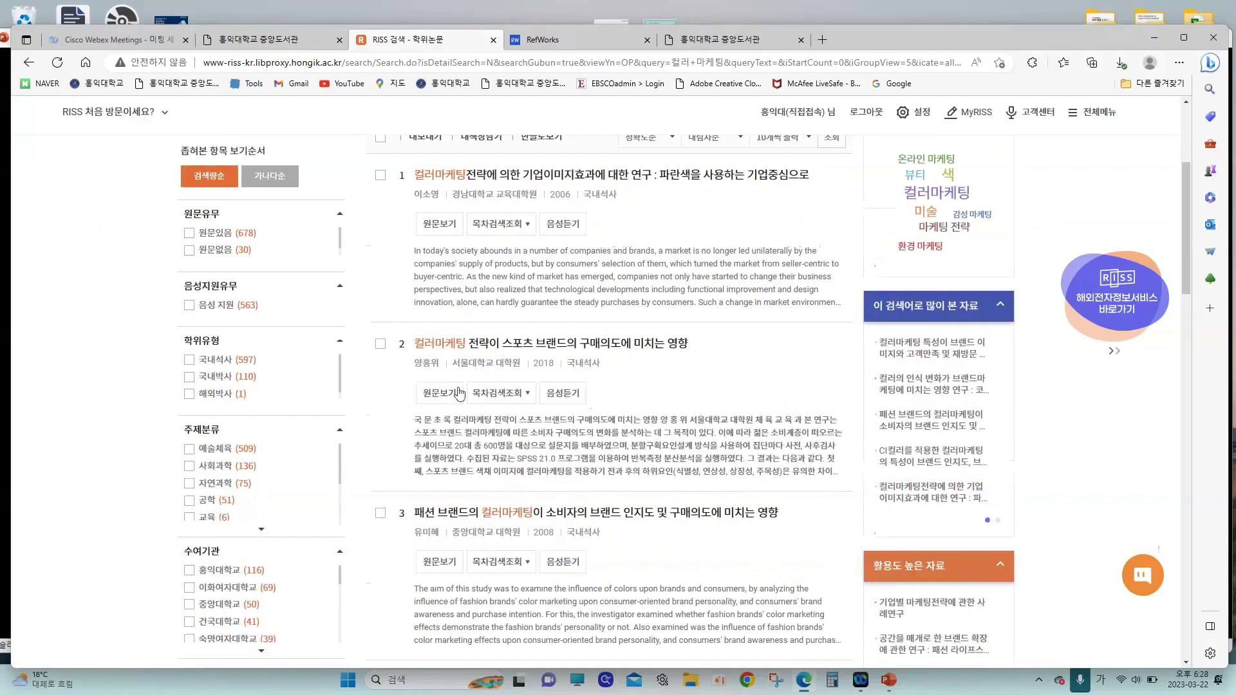
pyautogui.scroll(1, 459, 393)
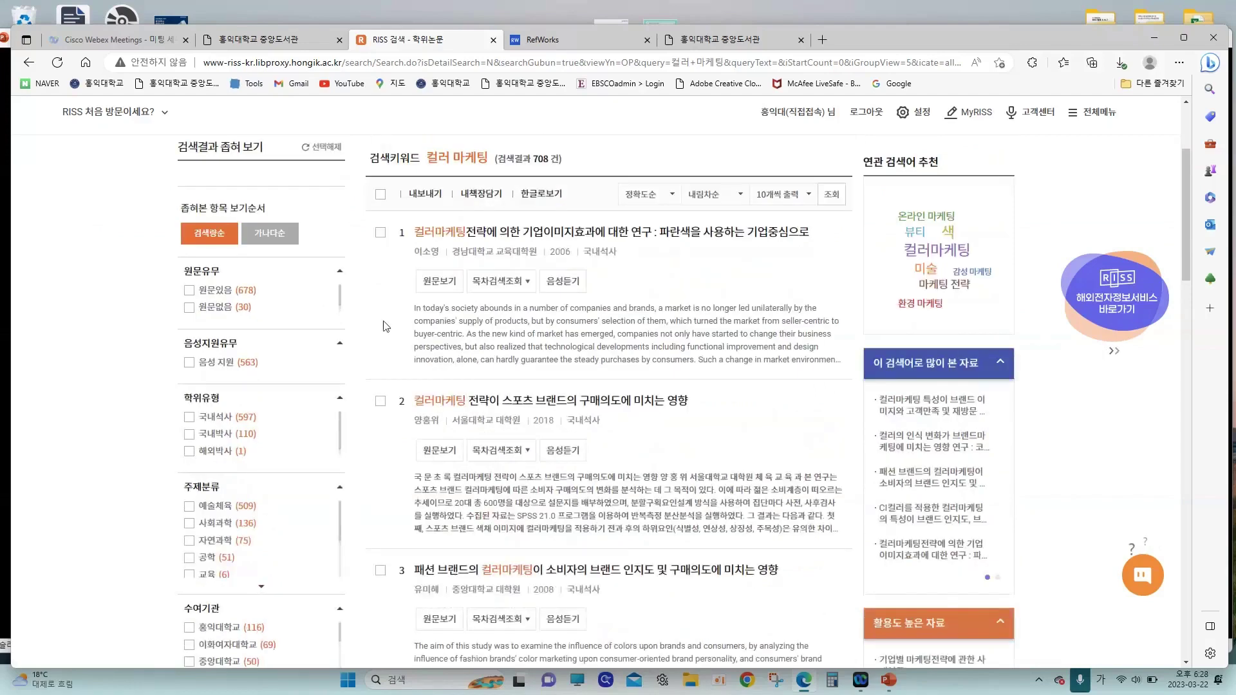
# - Select theses 1, 2, 4, 5, 6 and 7 in the 학위논문 results list
pyautogui.click(380, 235)
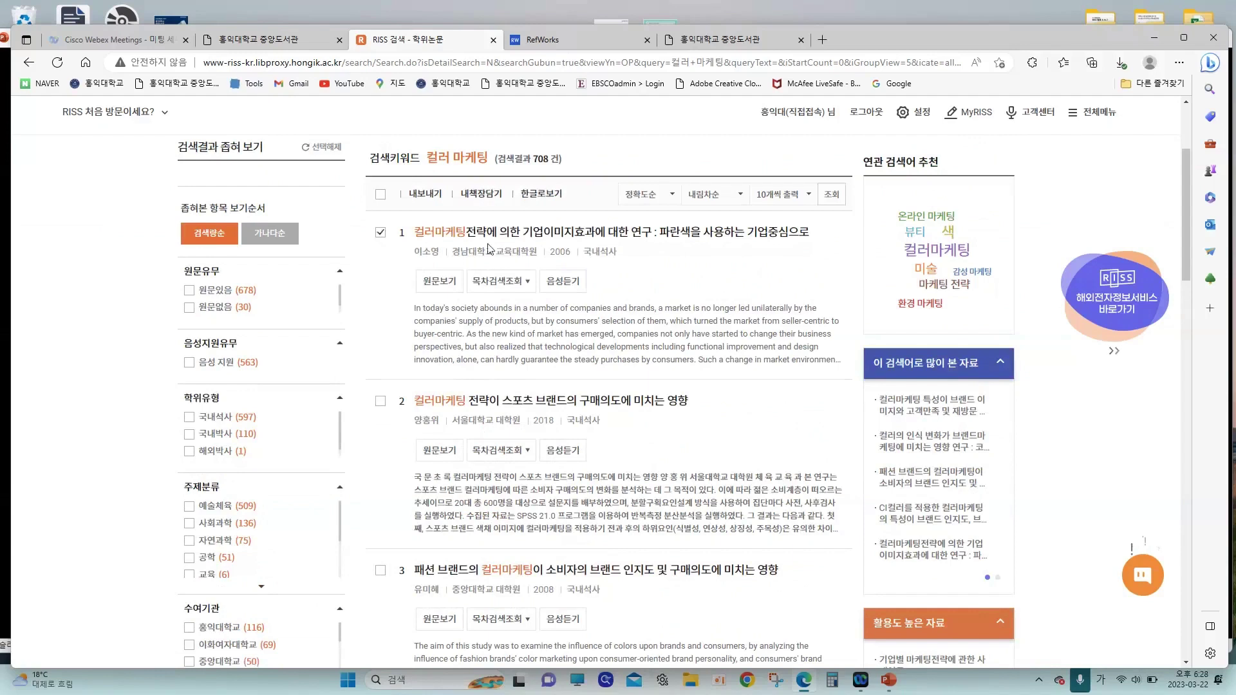
pyautogui.click(380, 405)
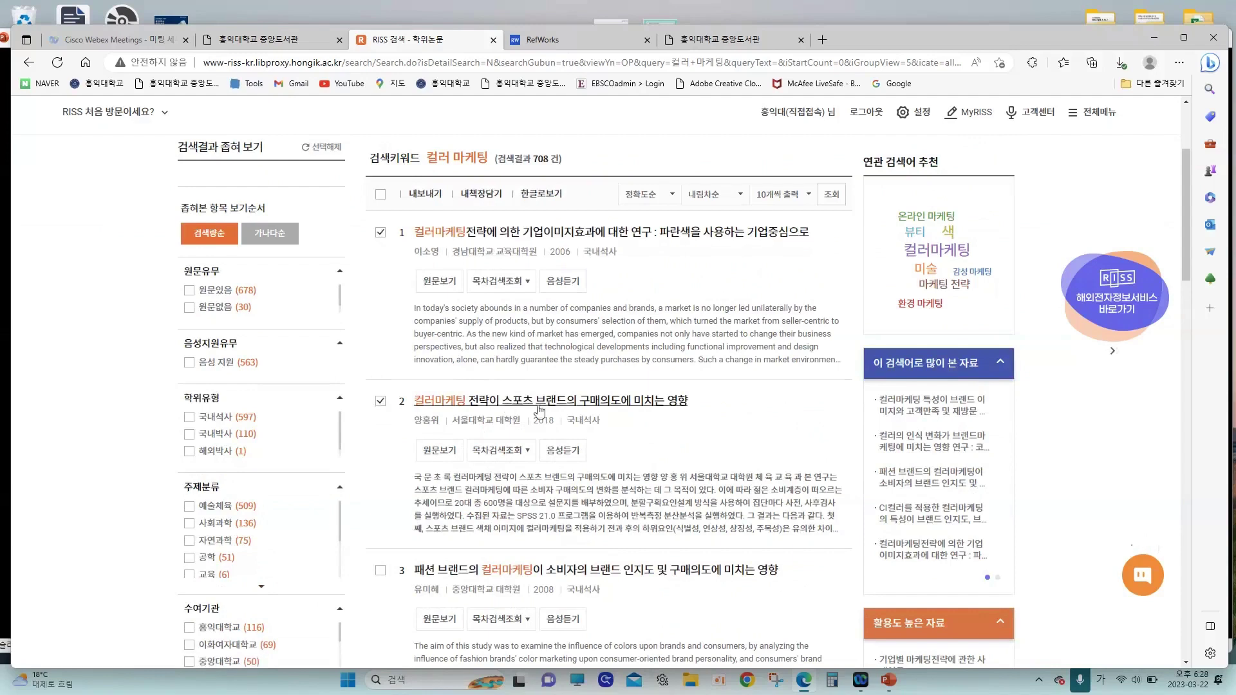
pyautogui.scroll(-6, 458, 412)
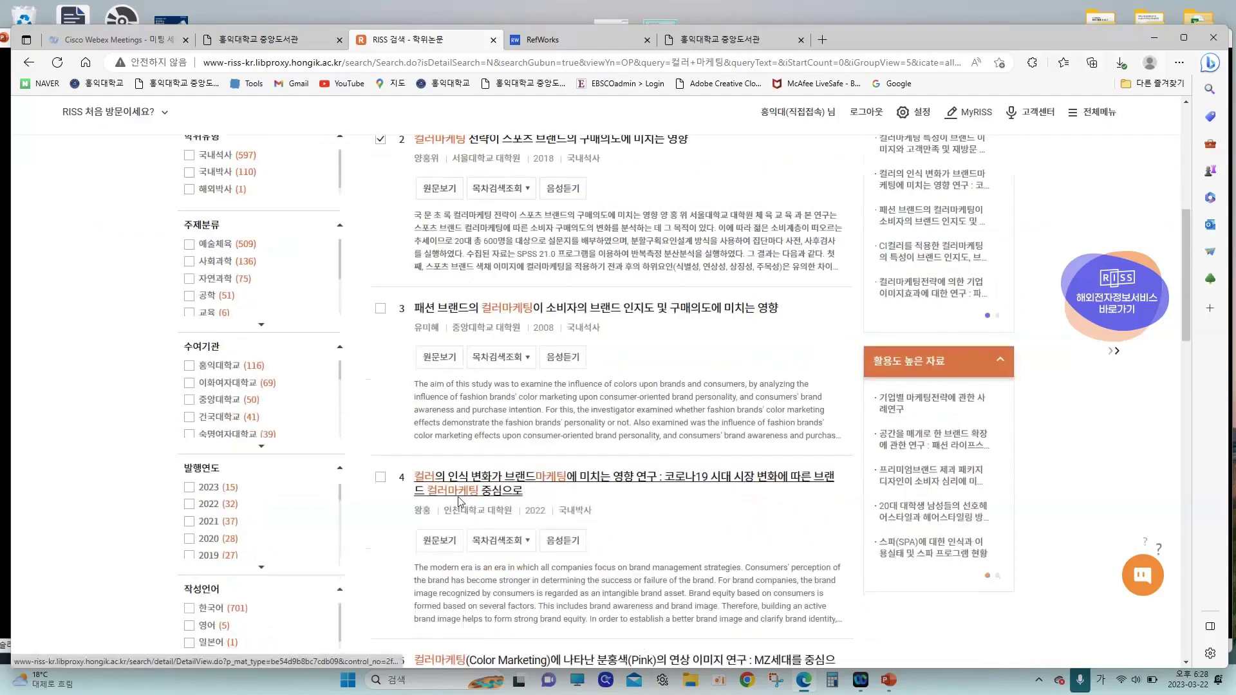
pyautogui.click(379, 339)
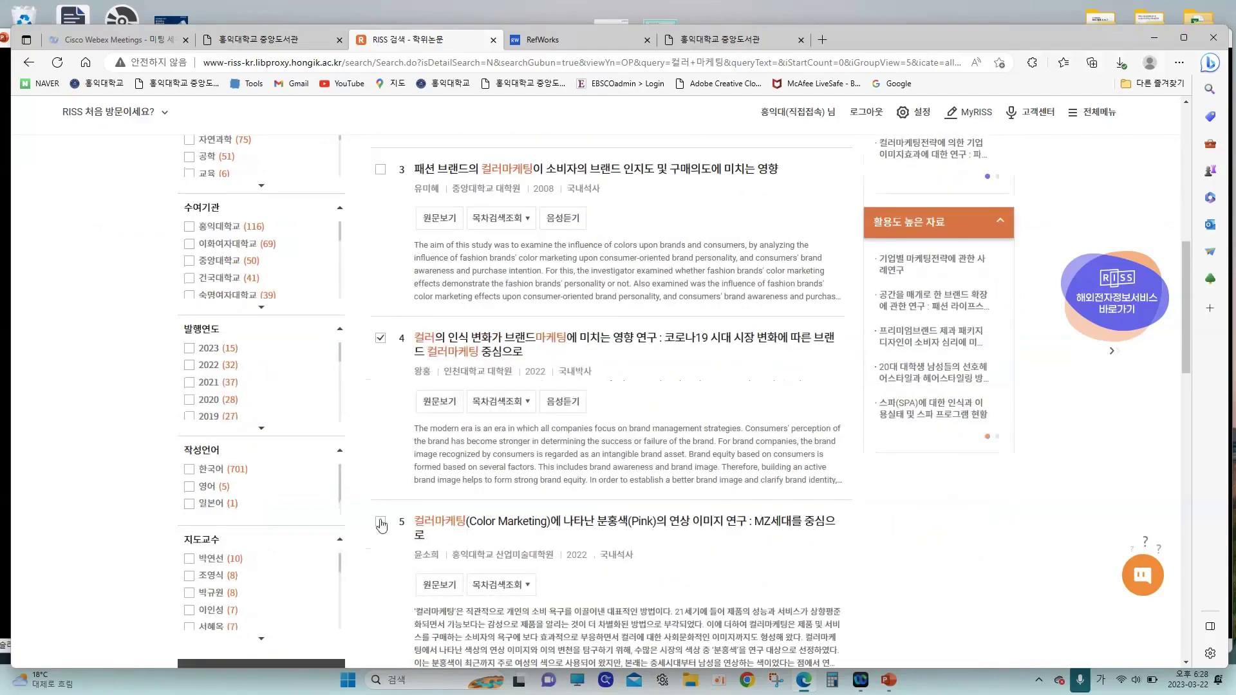
pyautogui.click(379, 522)
pyautogui.scroll(-4, 538, 509)
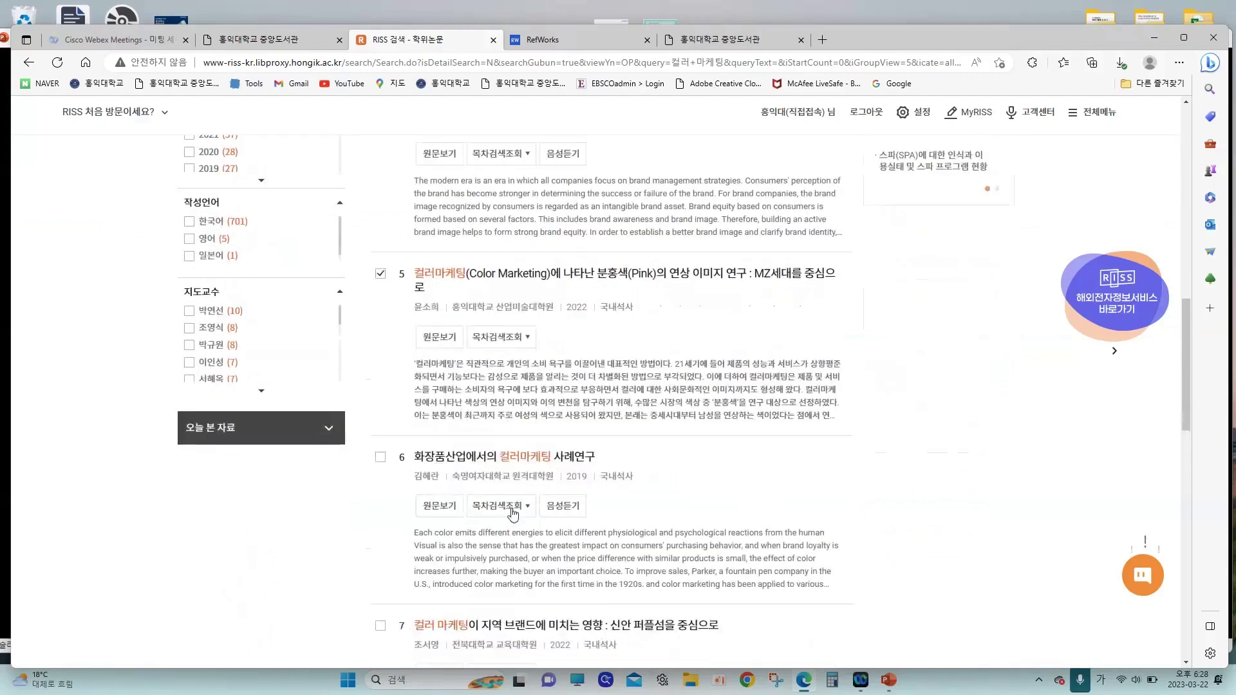
pyautogui.click(380, 458)
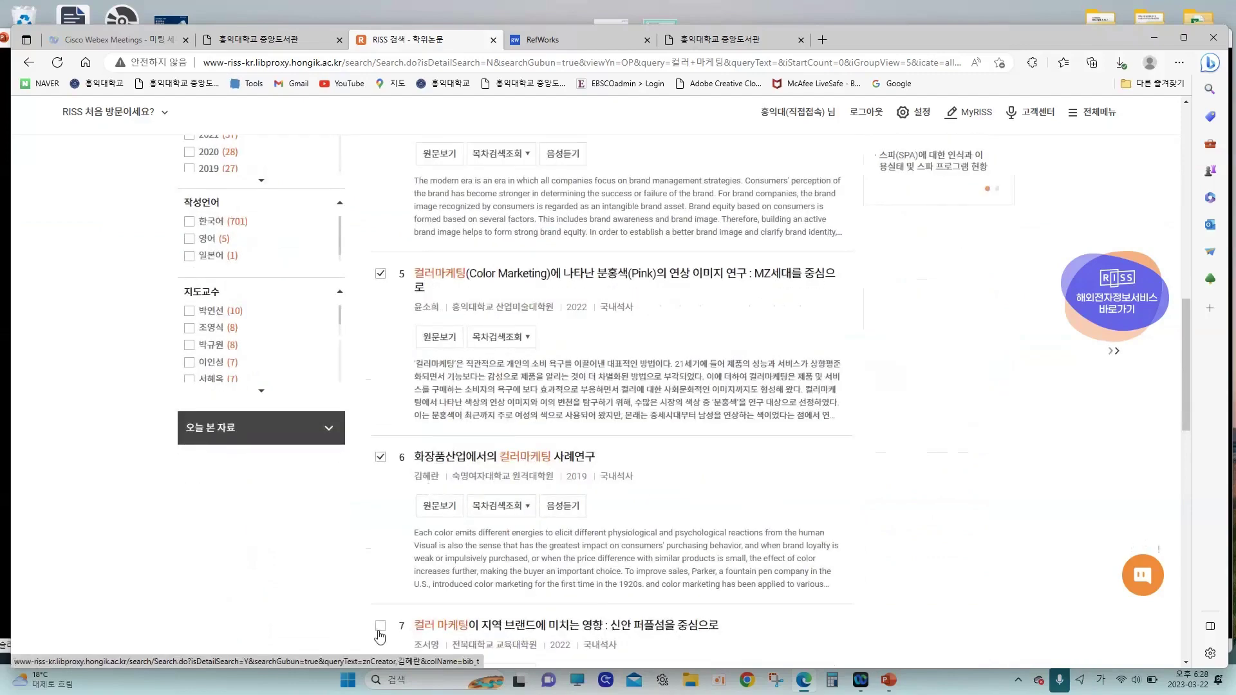
# - Export the selected theses' bibliographic information from RISS in RefWorks format to the newest version of RefWorks
pyautogui.scroll(13, 531, 464)
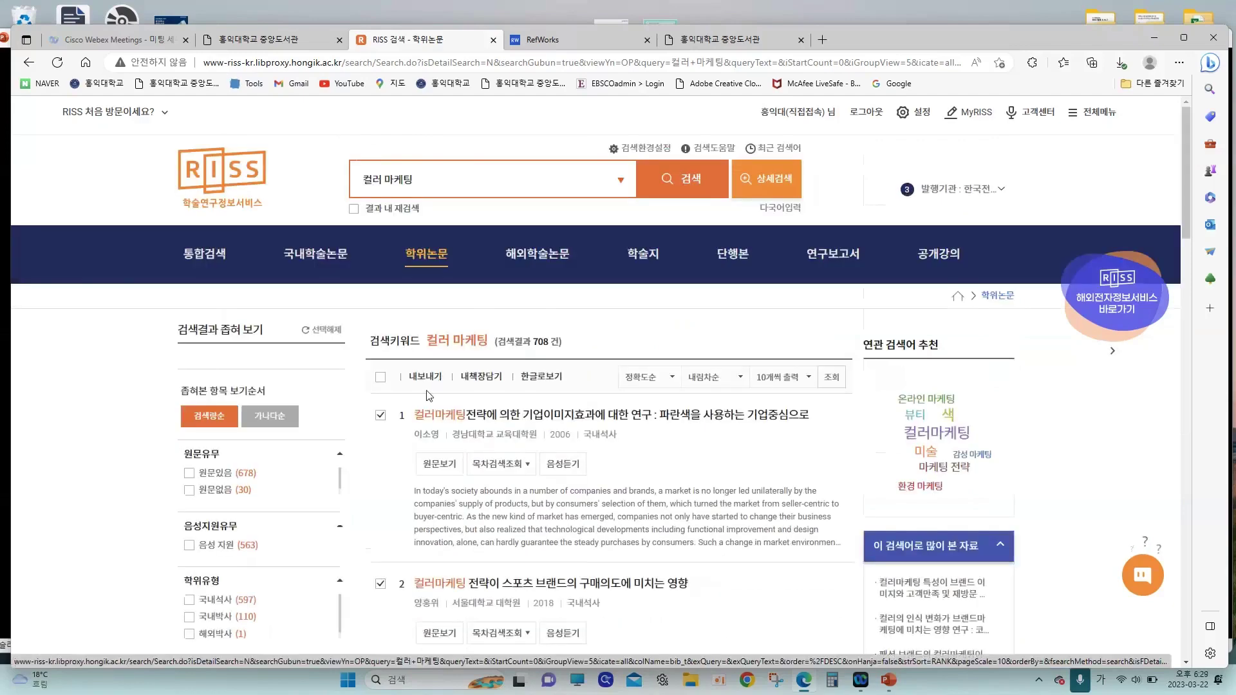
pyautogui.click(400, 378)
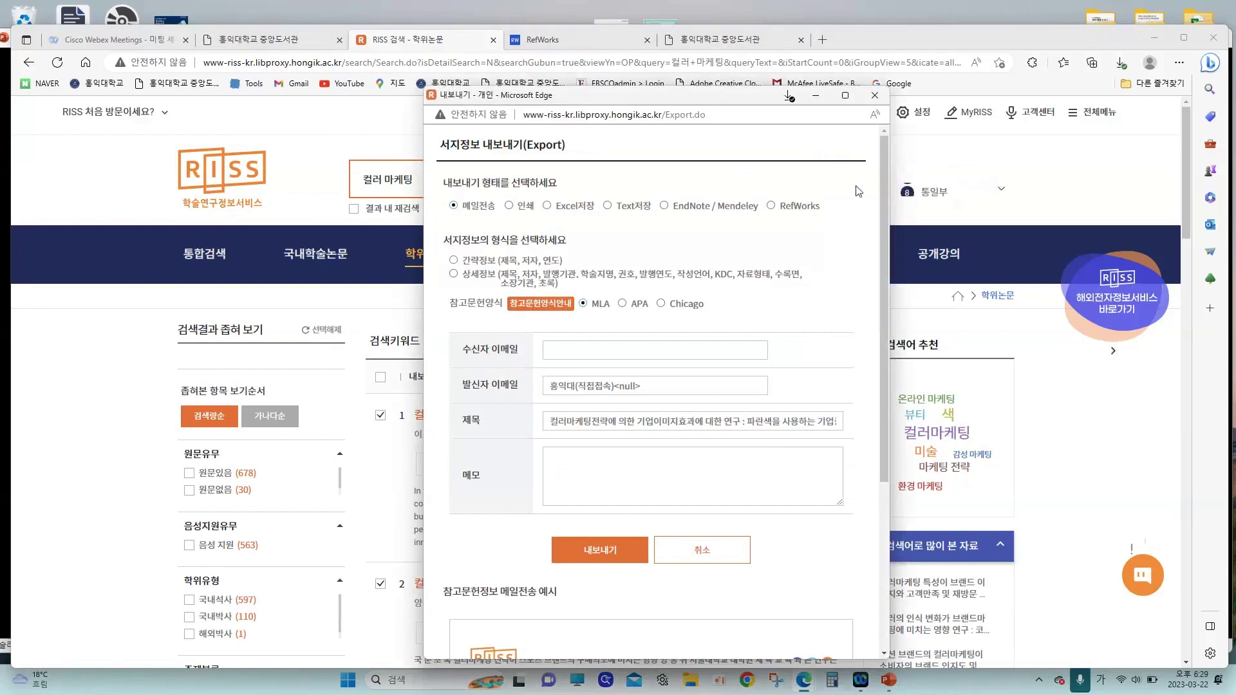
pyautogui.click(772, 206)
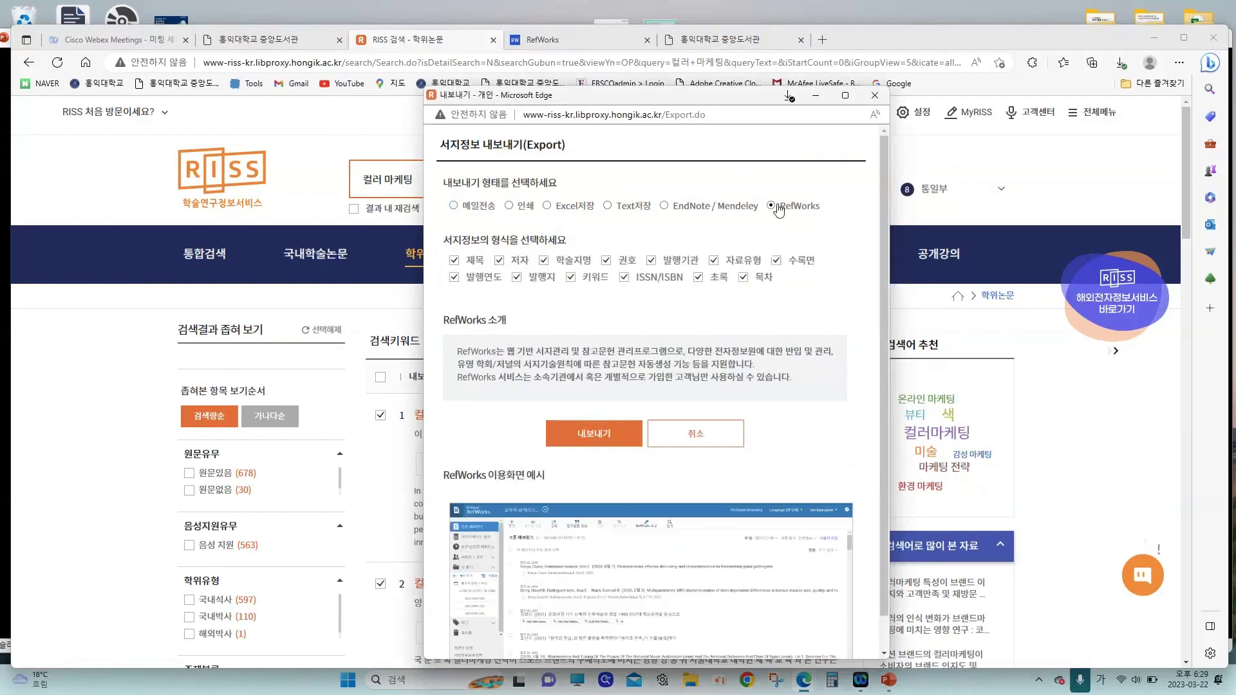
pyautogui.click(601, 446)
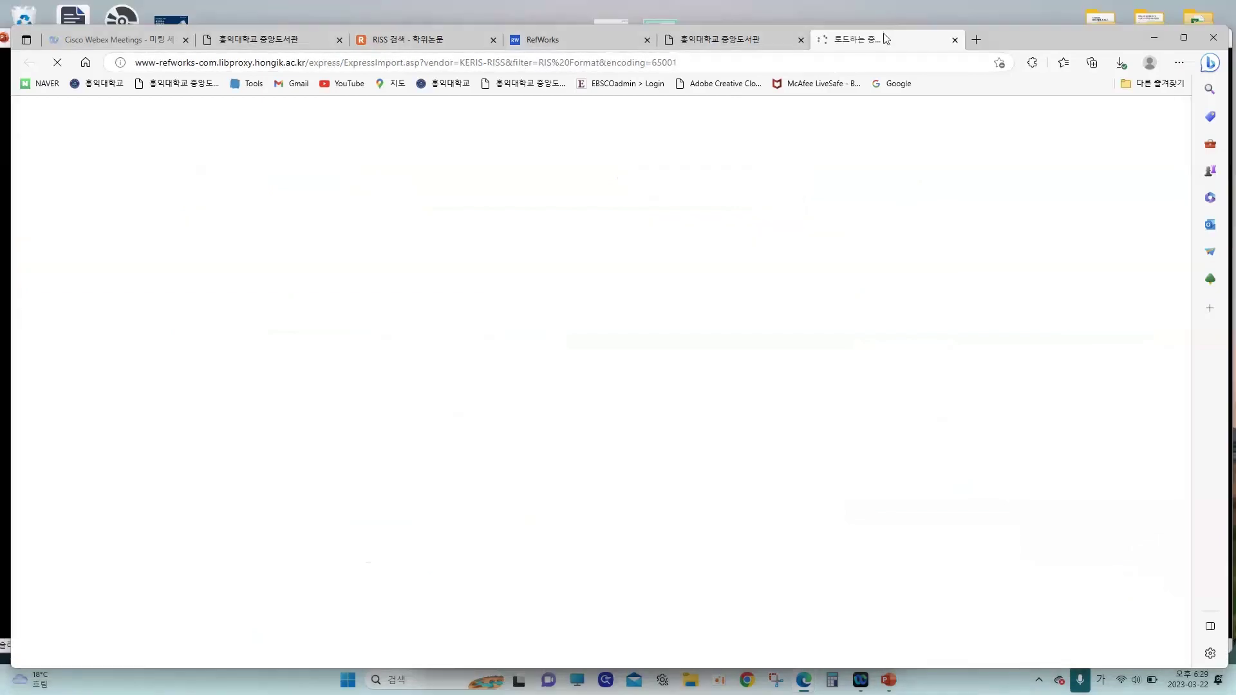
pyautogui.click(578, 40)
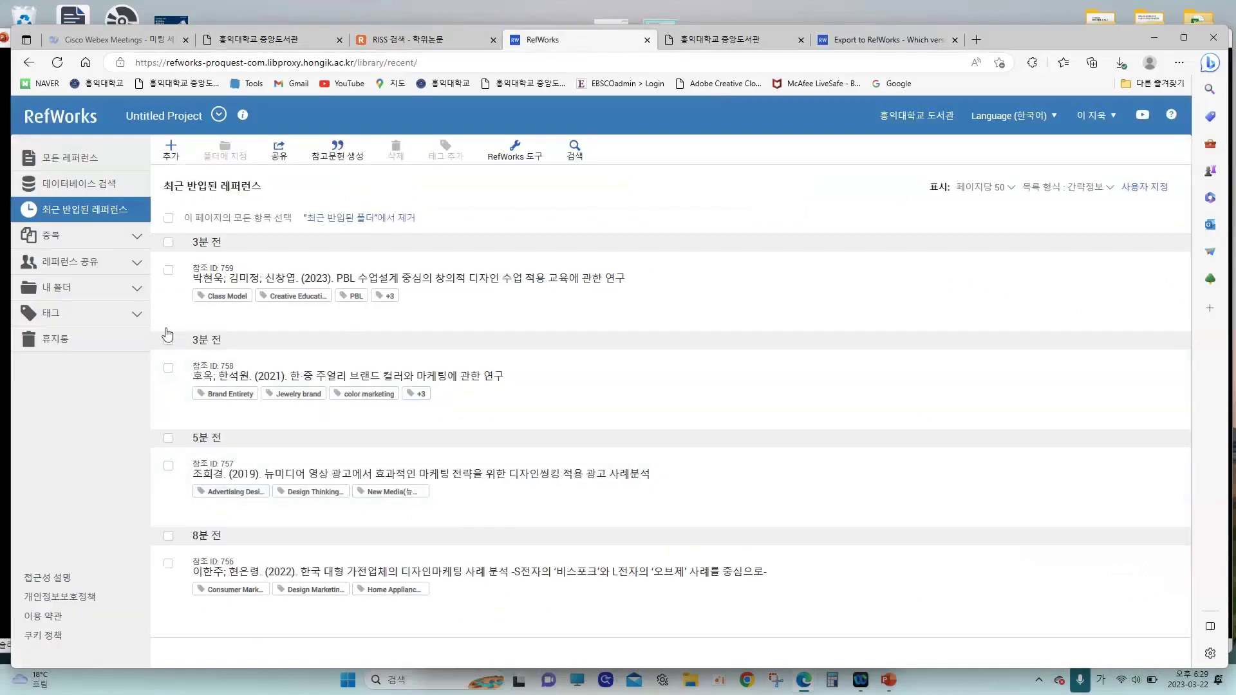
pyautogui.click(916, 45)
pyautogui.click(669, 331)
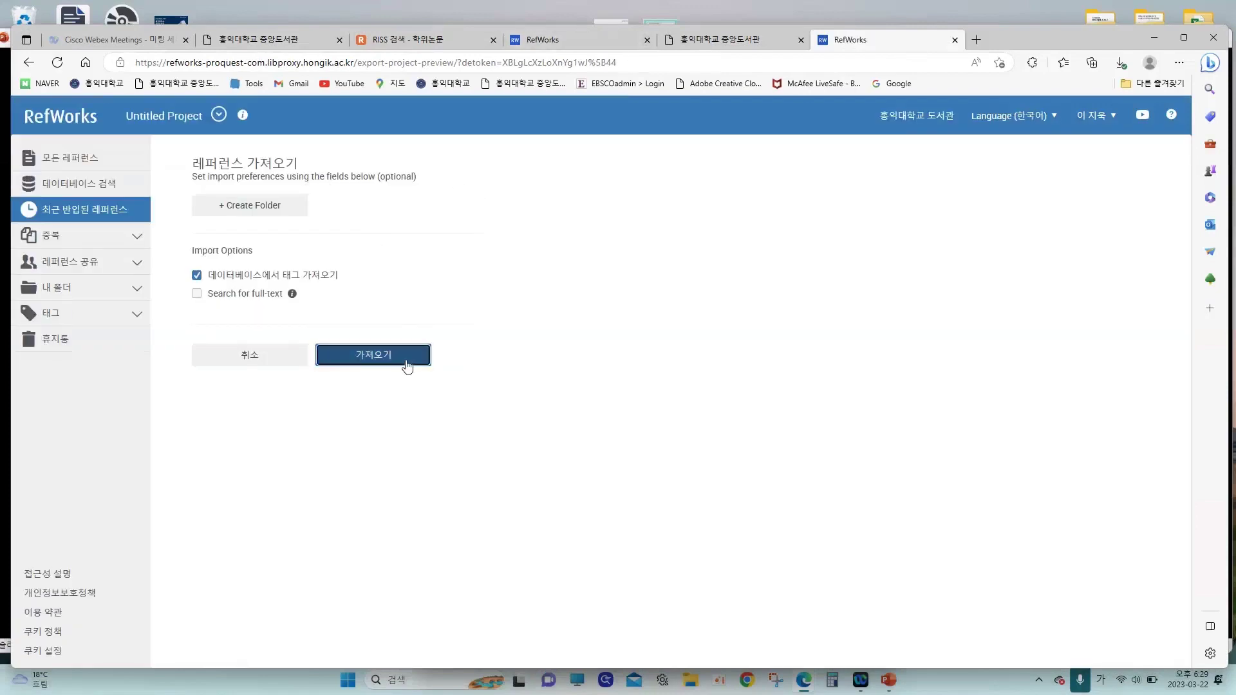
# - Import the thesis references with their database tags, close the older RefWorks page and open the last imported references
pyautogui.click(407, 366)
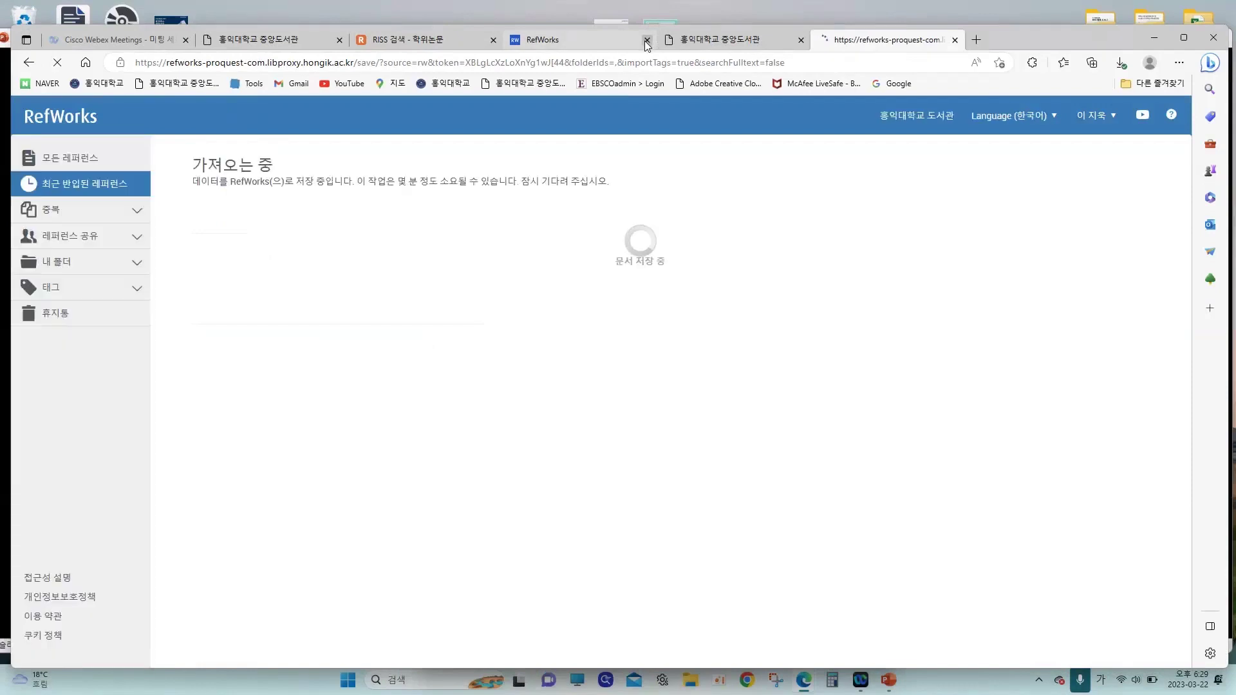
pyautogui.click(647, 40)
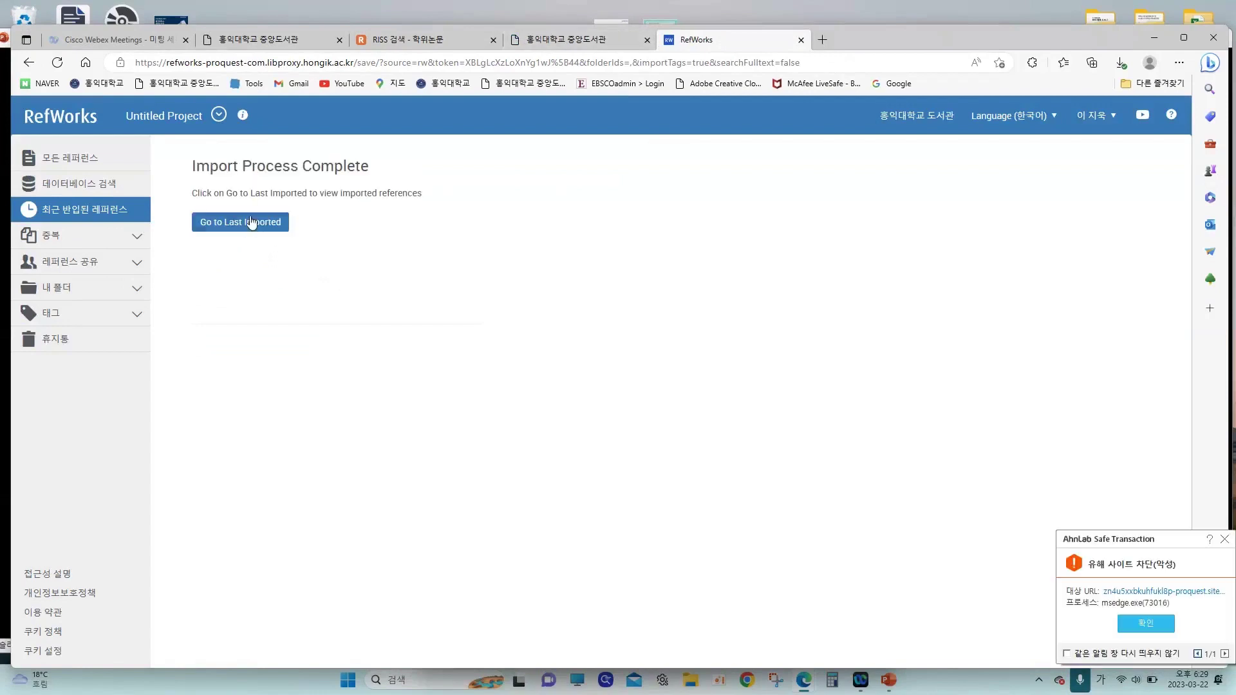
pyautogui.click(248, 225)
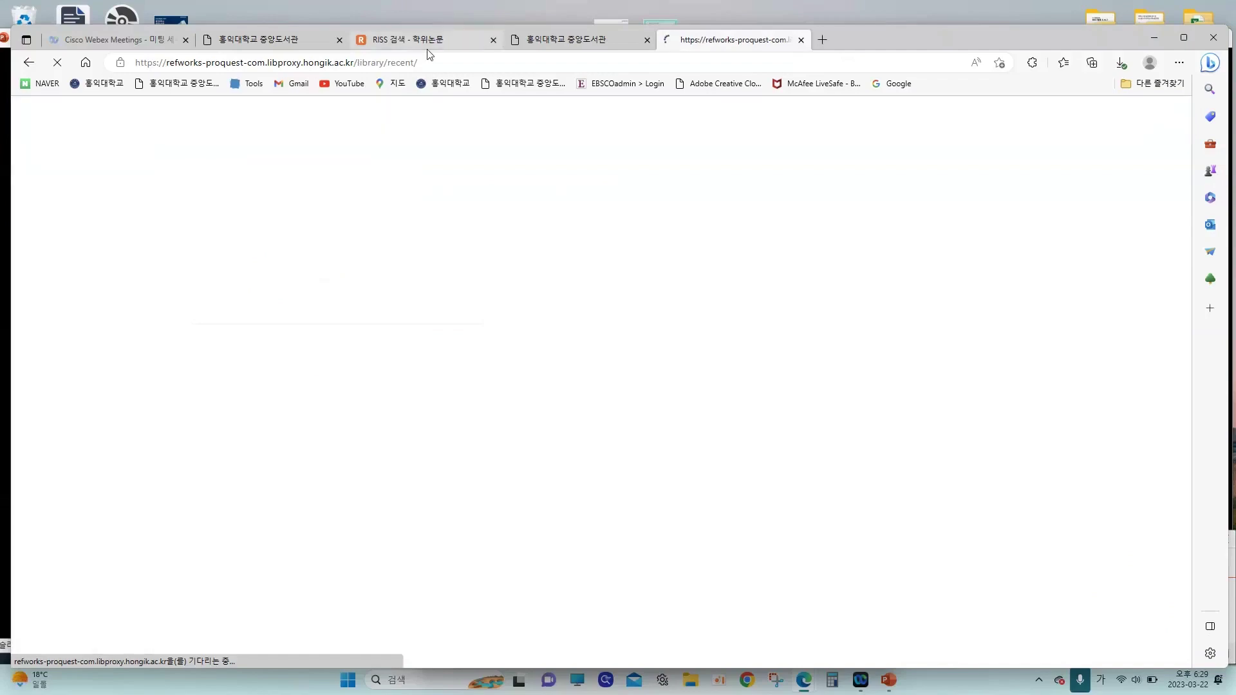
# - Return to the RISS thesis results and view the detail page of the first thesis, on corporate image and blue
pyautogui.click(436, 41)
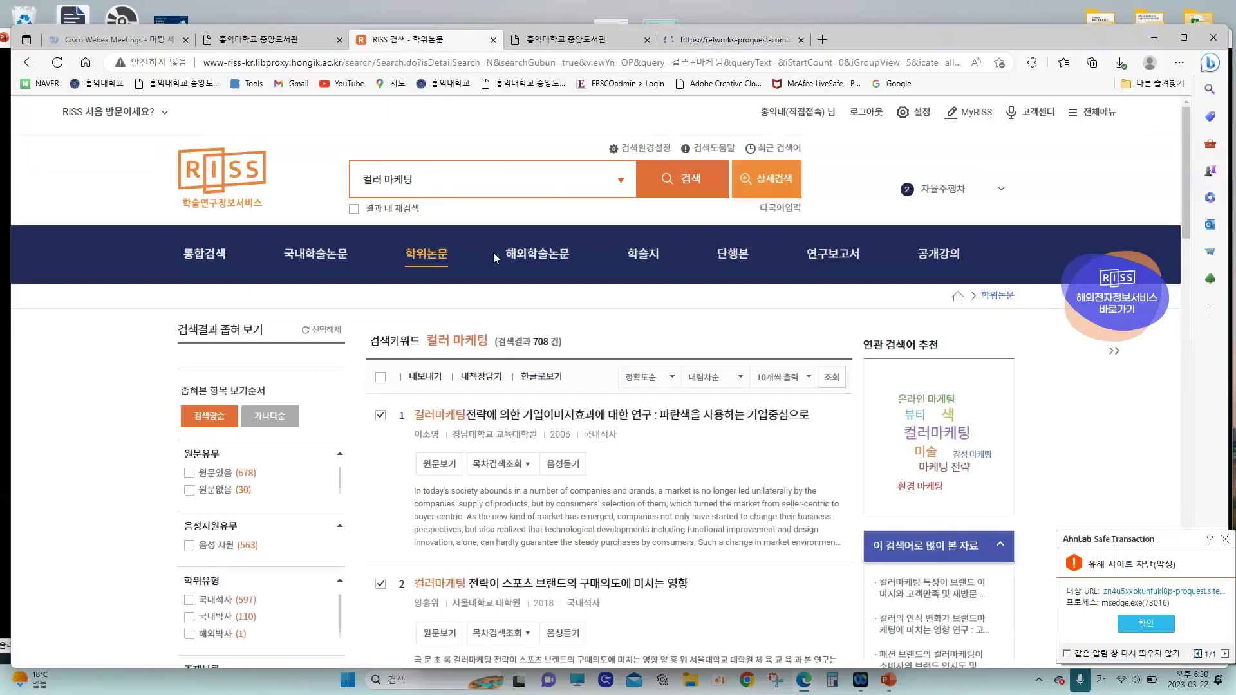
pyautogui.click(506, 414)
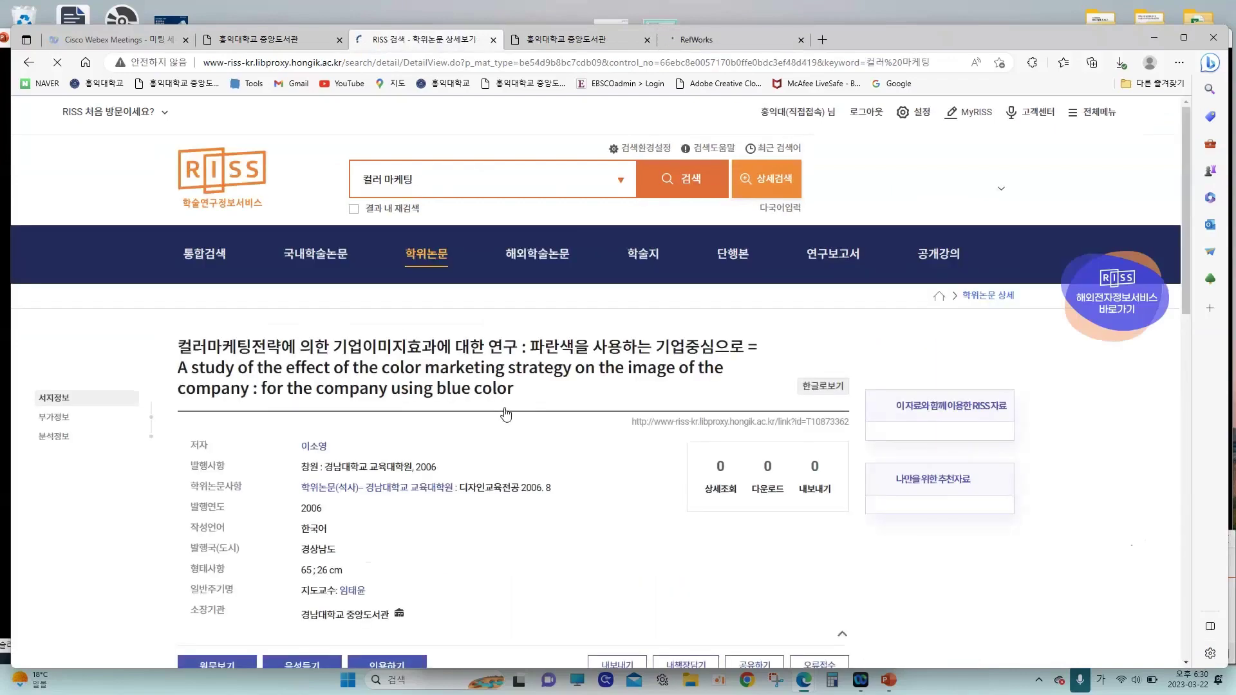
pyautogui.scroll(-1, 387, 489)
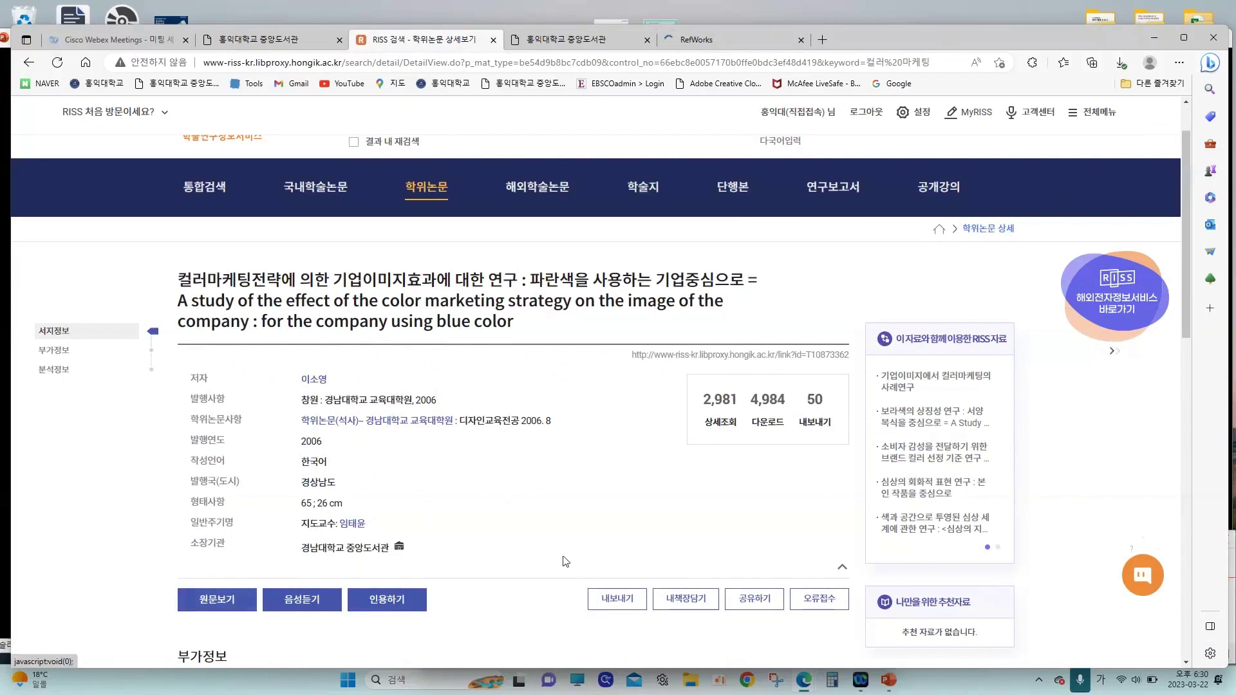
# - Switch to RefWorks and review the full record of the imported thesis 컬러 마케팅이 지역 브랜드에 미치는 영향
pyautogui.click(708, 46)
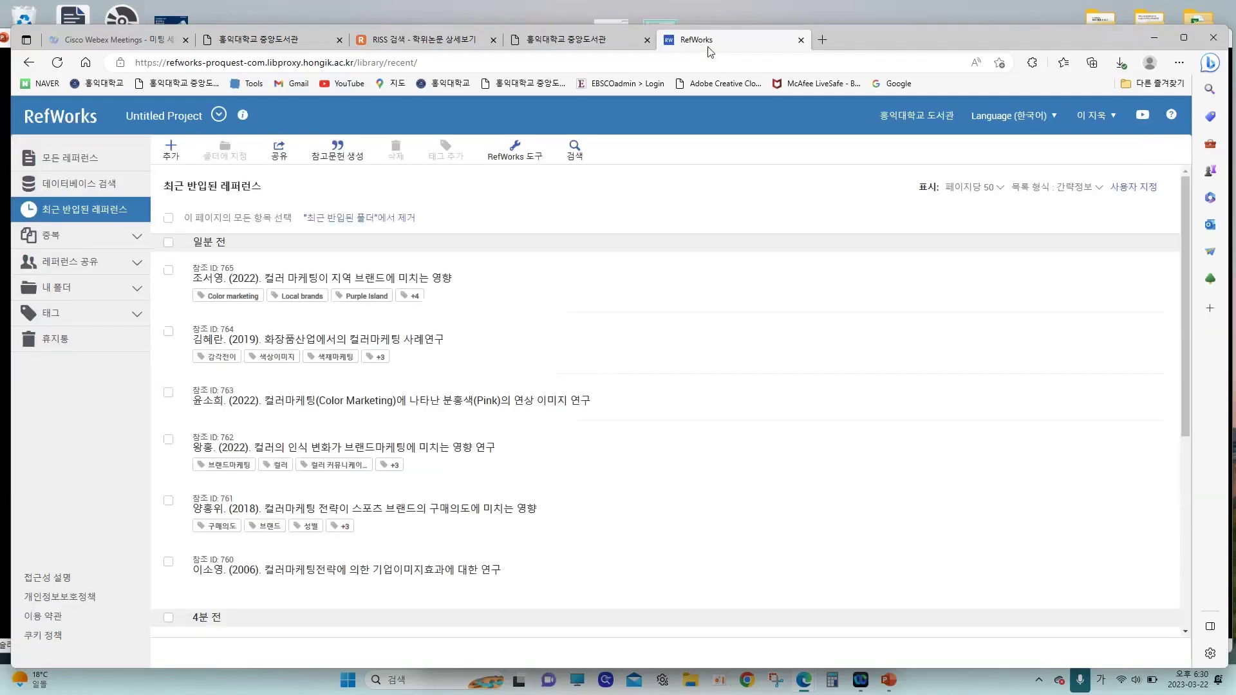
pyautogui.click(554, 281)
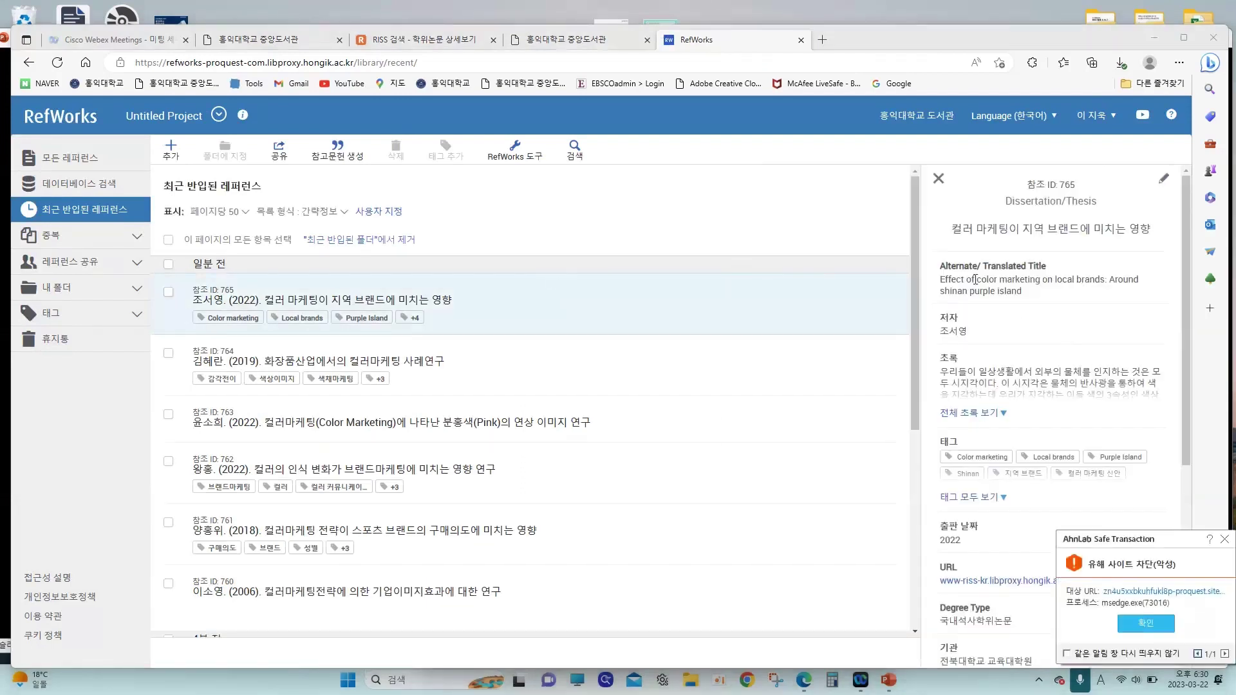
pyautogui.scroll(-3, 1096, 328)
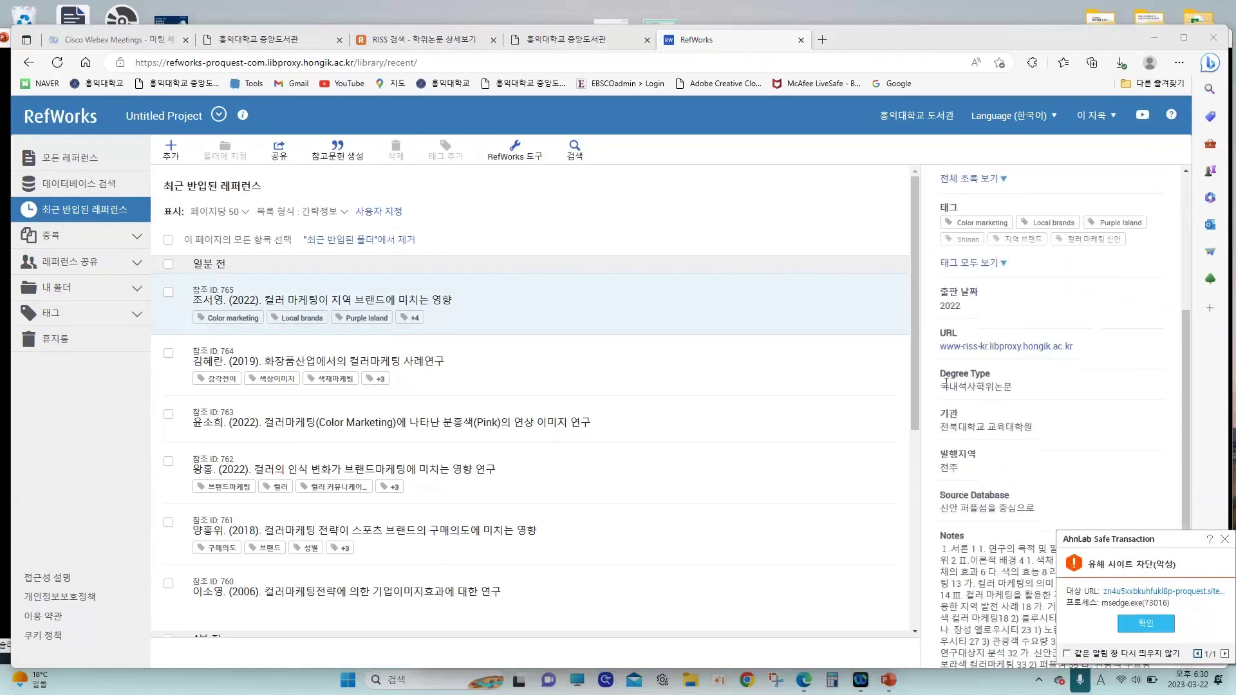
pyautogui.scroll(-2, 1012, 505)
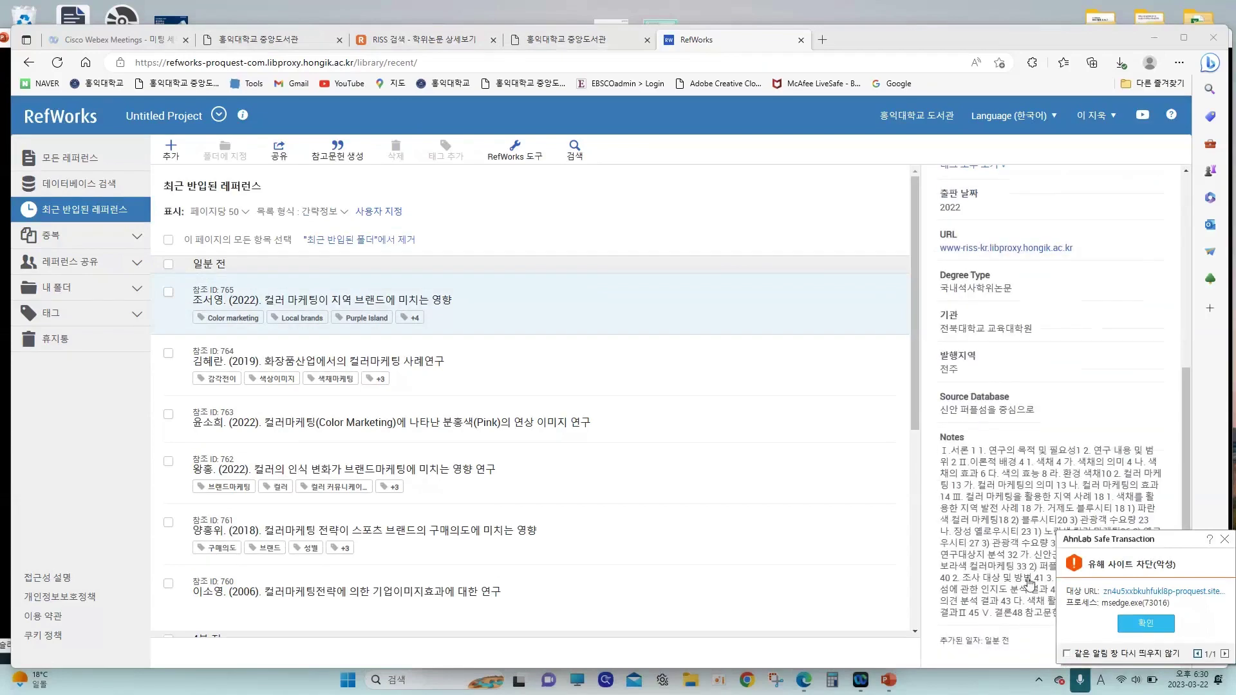
pyautogui.scroll(2, 978, 381)
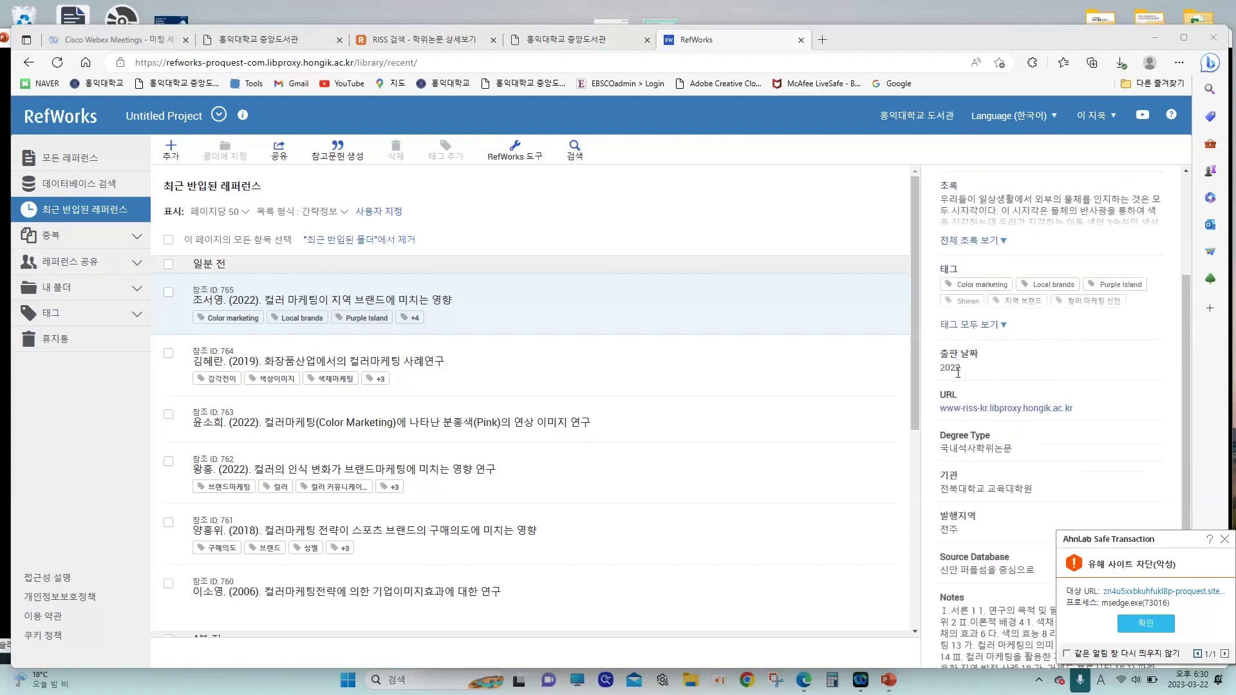
pyautogui.scroll(3, 1015, 333)
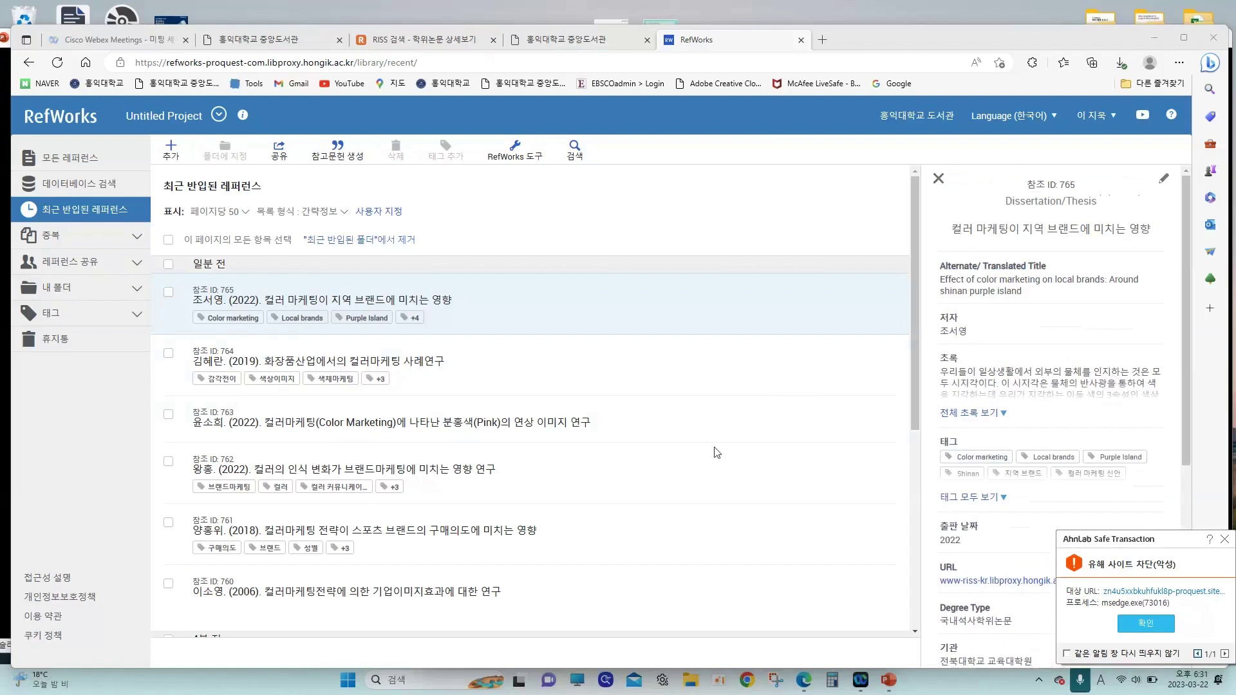
# - Create a new RefWorks folder named 디자인 마케팅 under 내 폴더
pyautogui.click(126, 289)
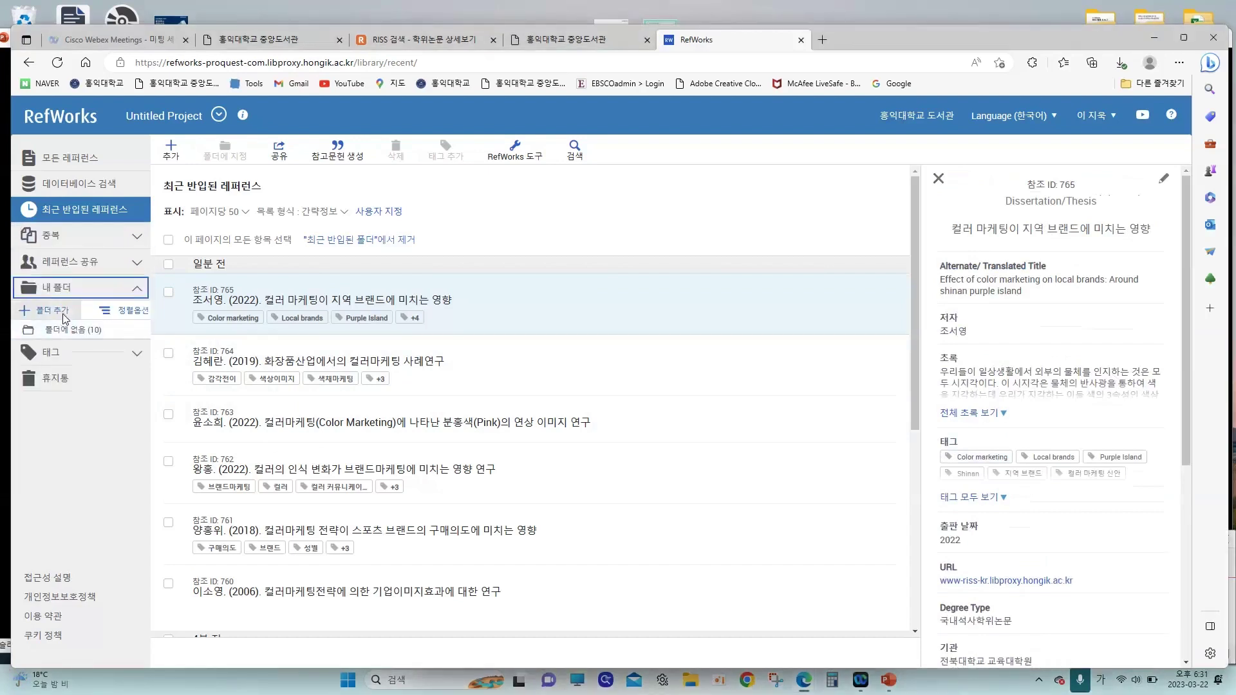
pyautogui.click(64, 314)
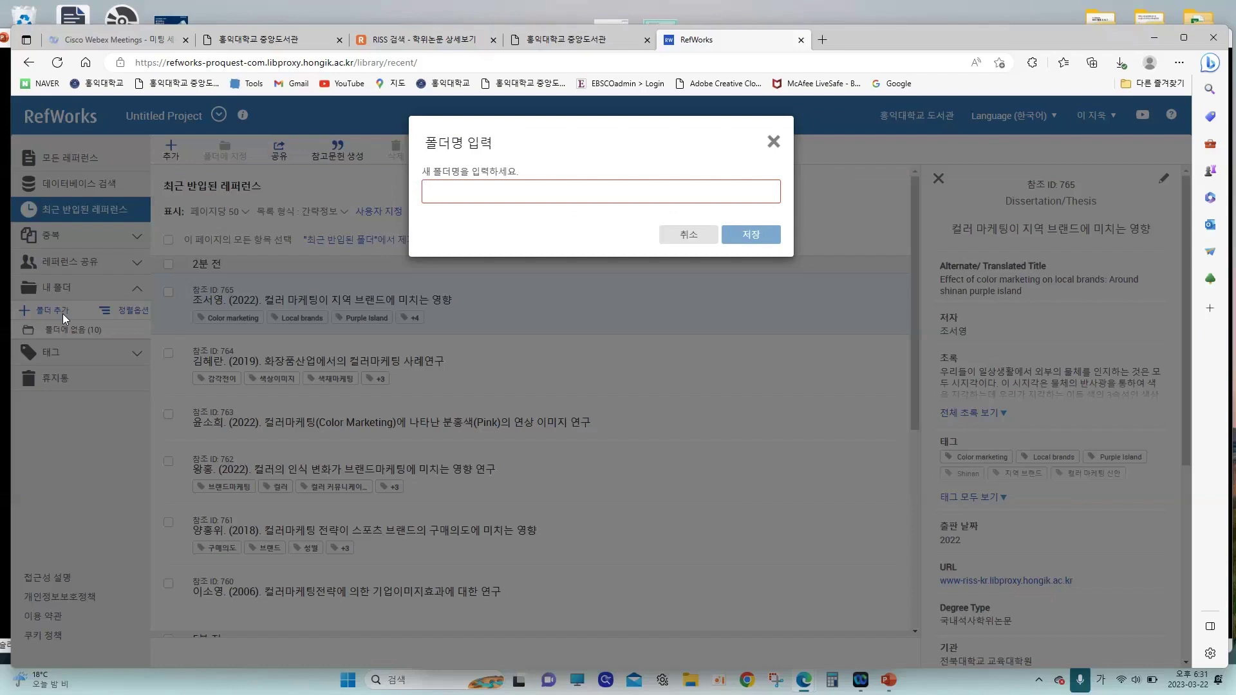
pyautogui.write('디자인')
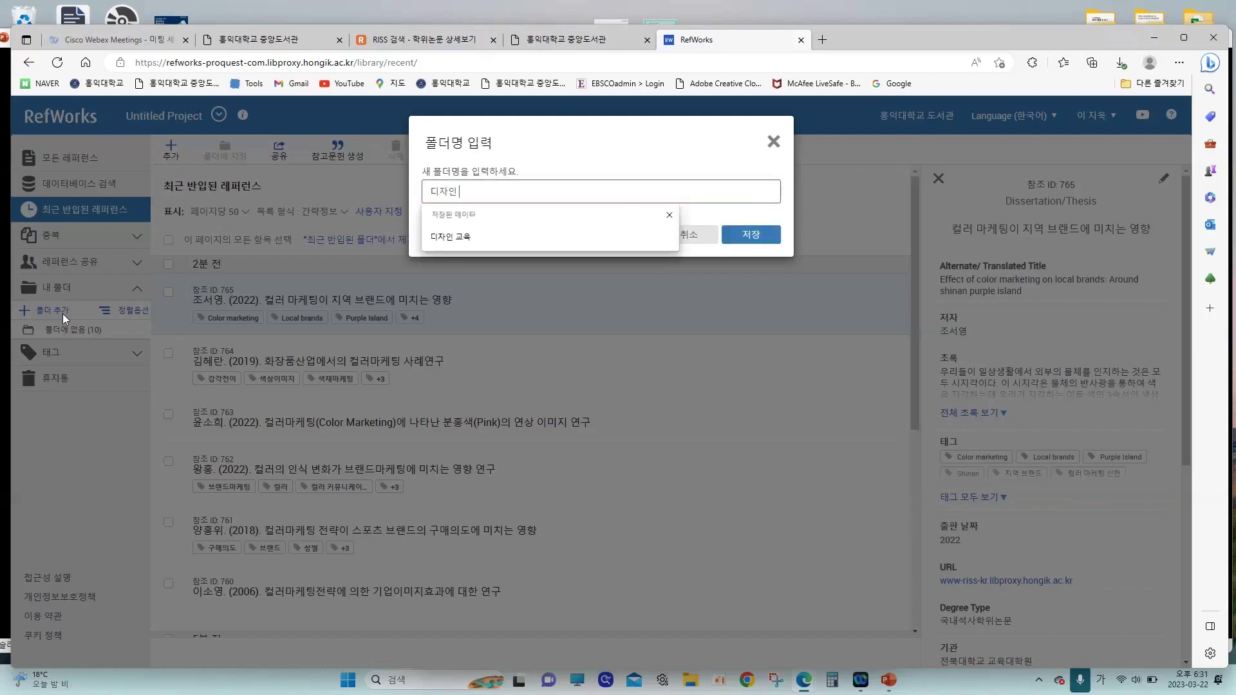
pyautogui.write(' 마케팅')
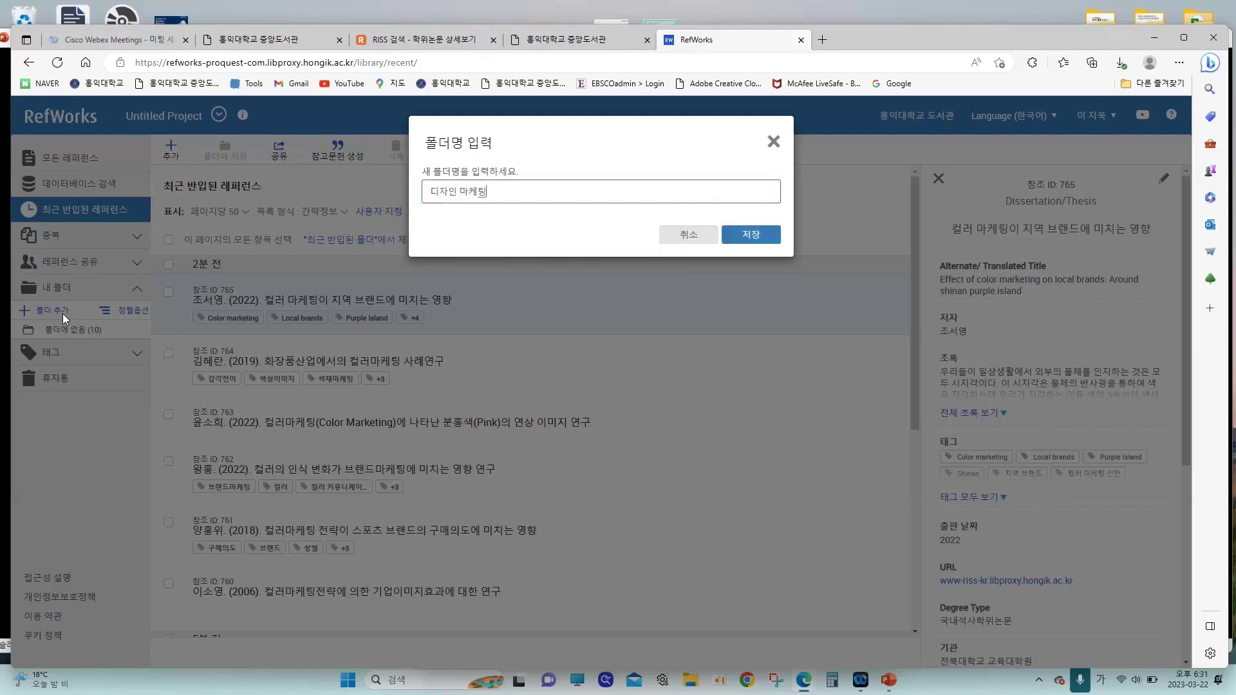
pyautogui.click(734, 235)
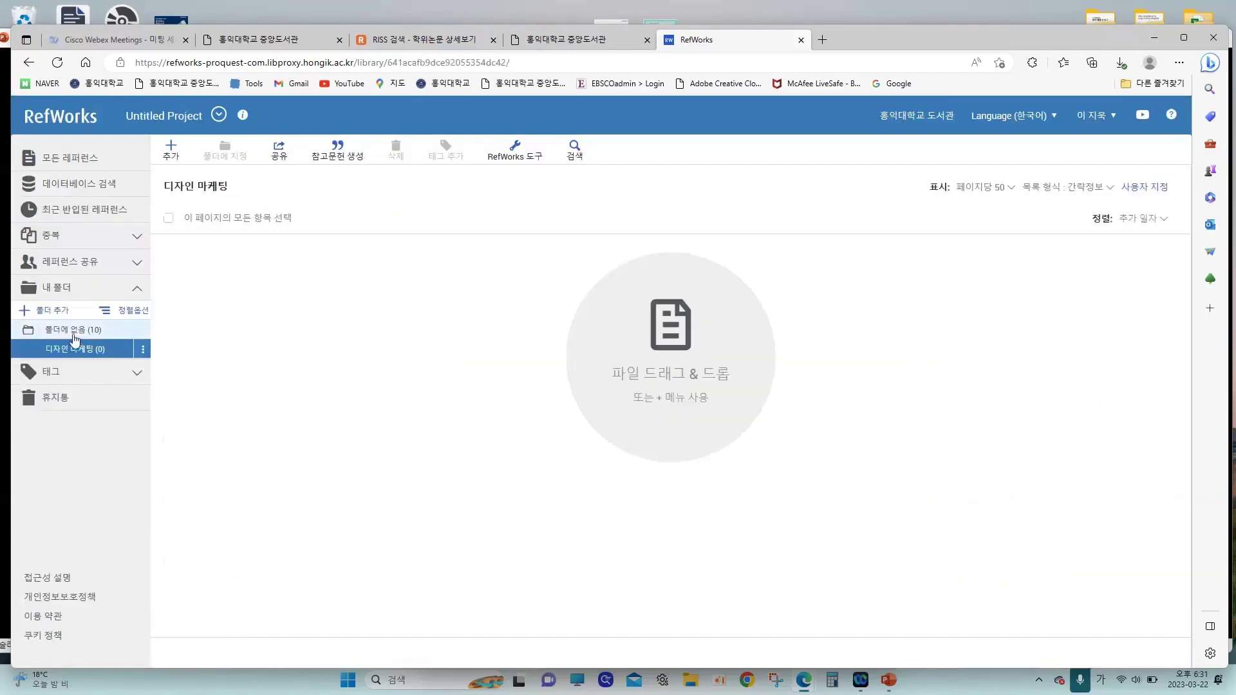
# - Assign all references not in any folder to the 디자인 마케팅 folder and open that folder
pyautogui.click(72, 332)
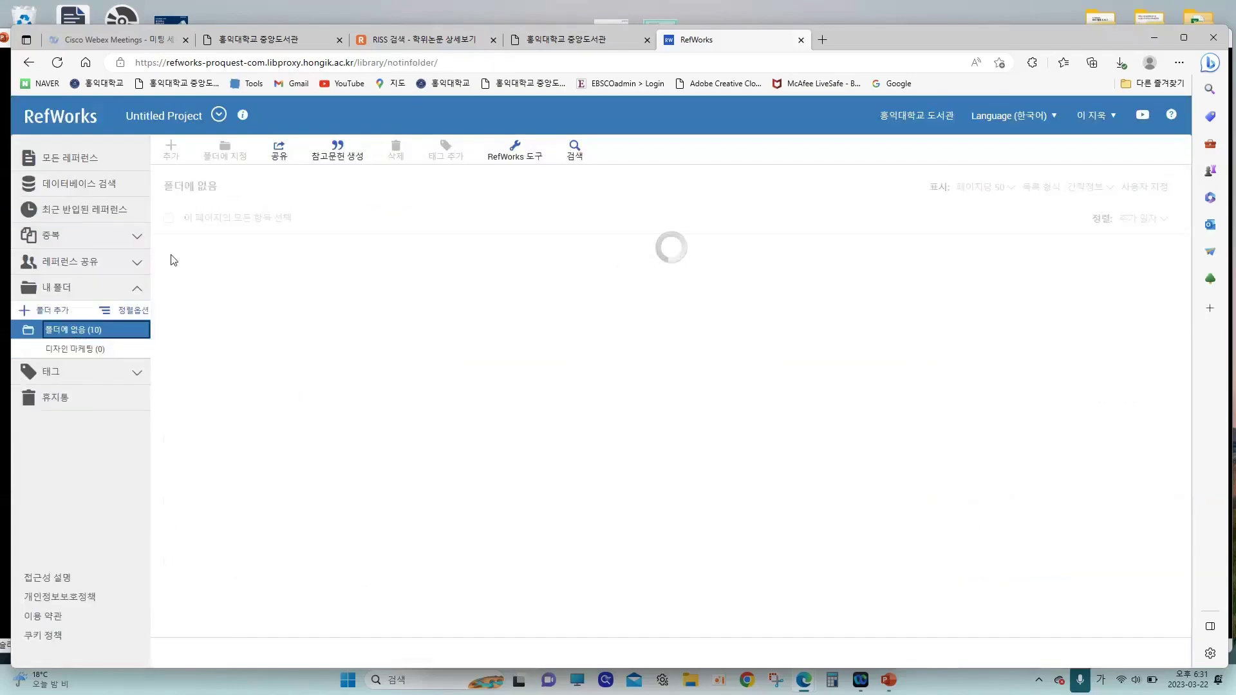
pyautogui.click(169, 219)
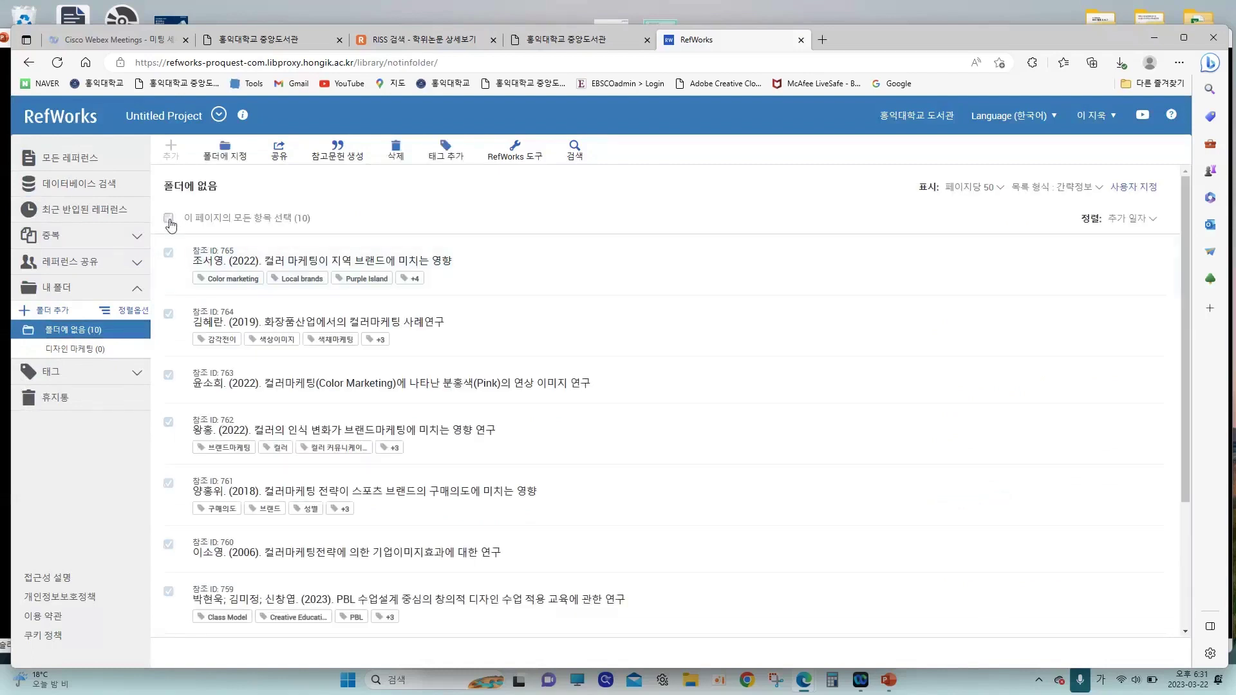
pyautogui.click(227, 166)
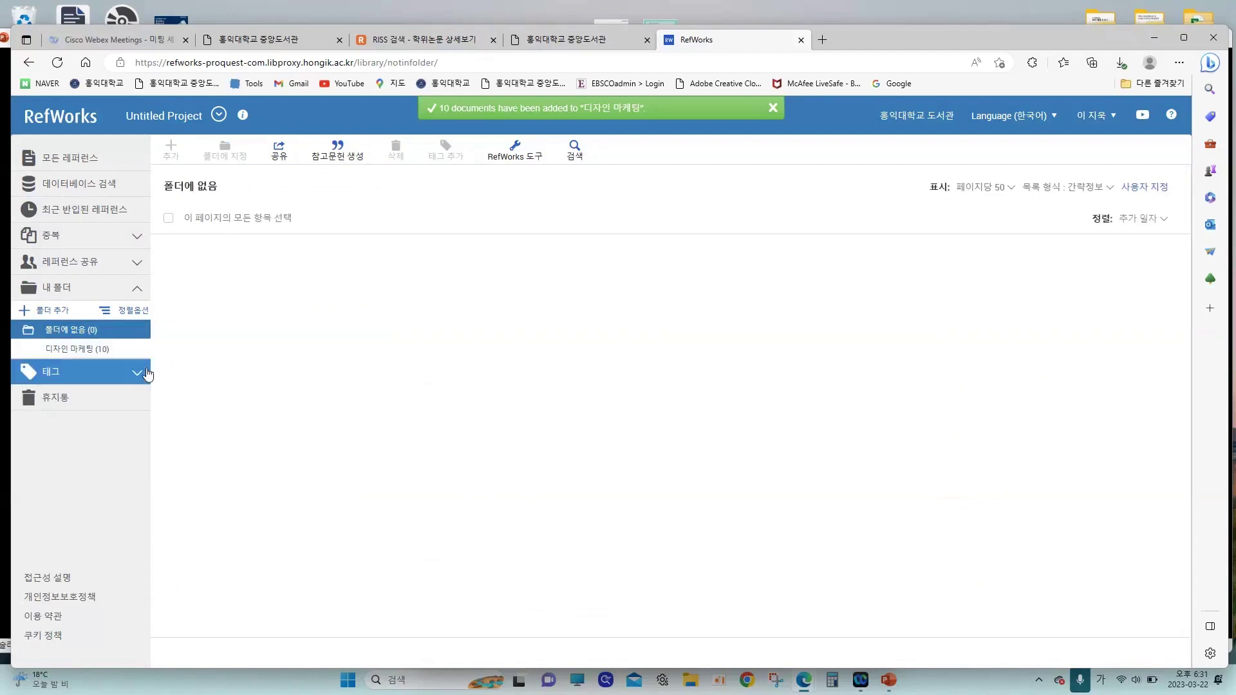
pyautogui.click(117, 349)
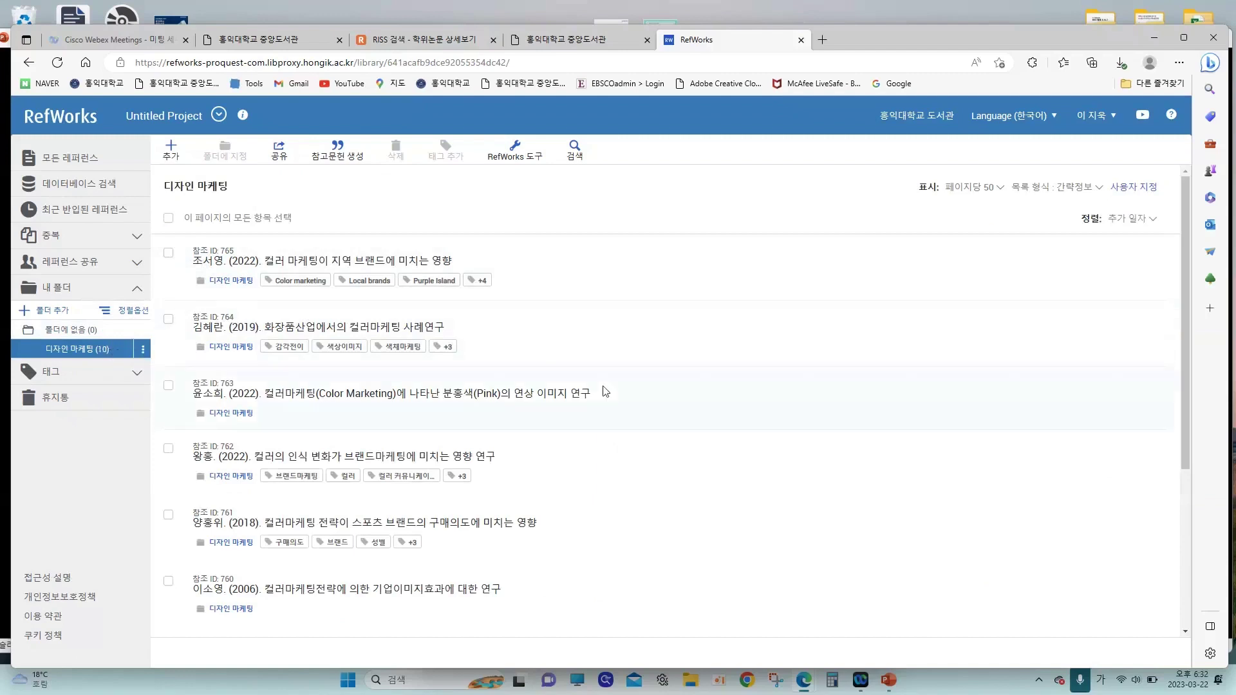
# - Review the RefWorks records of the theses 화장품산업에서의 컬러마케팅 사례연구 and 컬러마케팅(Color Marketing)에 나타난 분홍색(Pink)의 연상 이미지 연구
pyautogui.click(1101, 425)
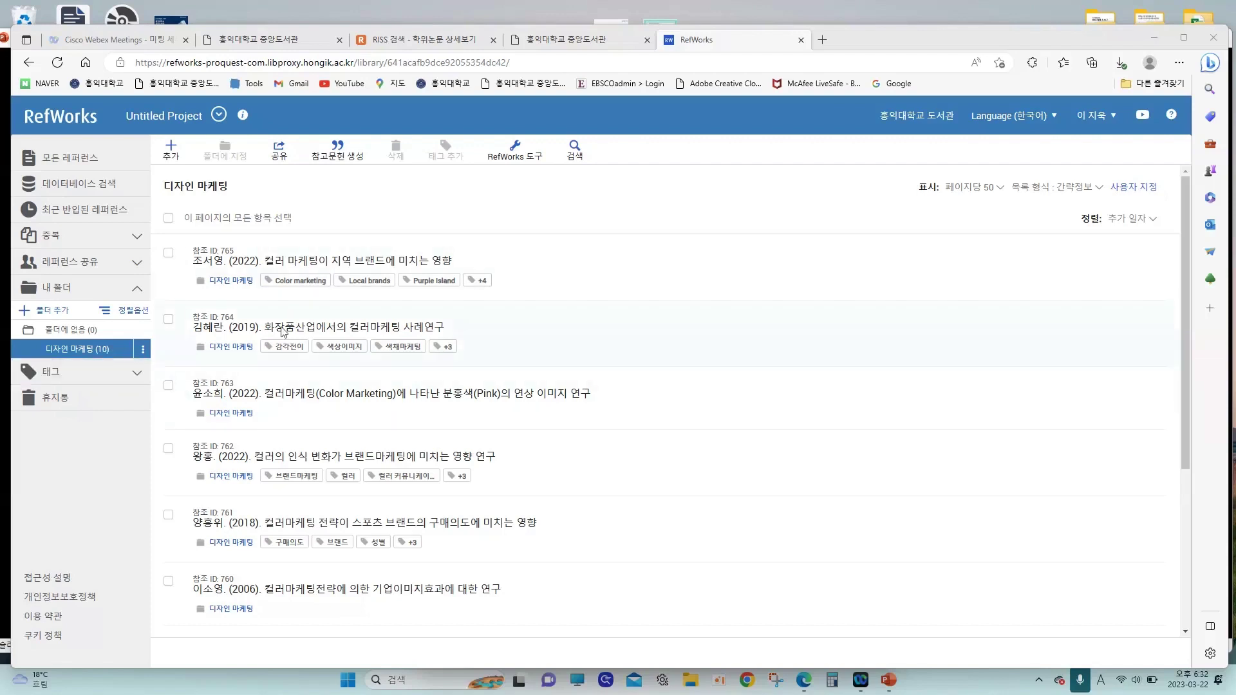
pyautogui.scroll(-3, 283, 332)
pyautogui.scroll(3, 283, 331)
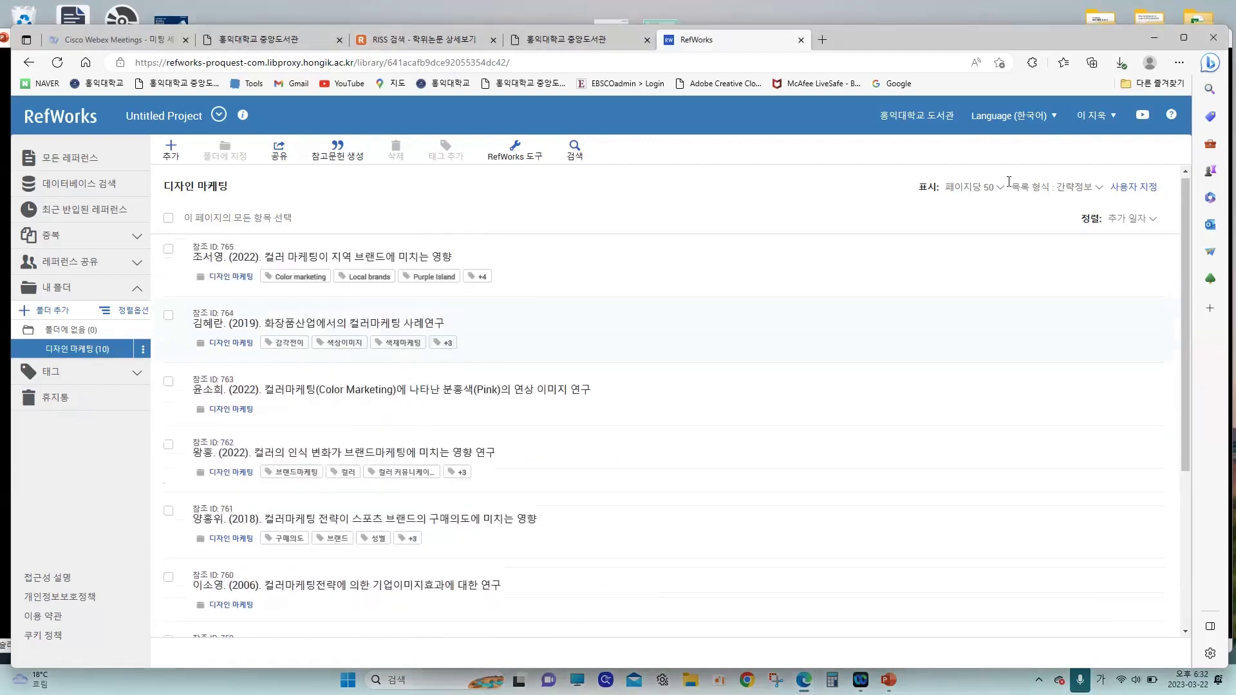
pyautogui.click(492, 352)
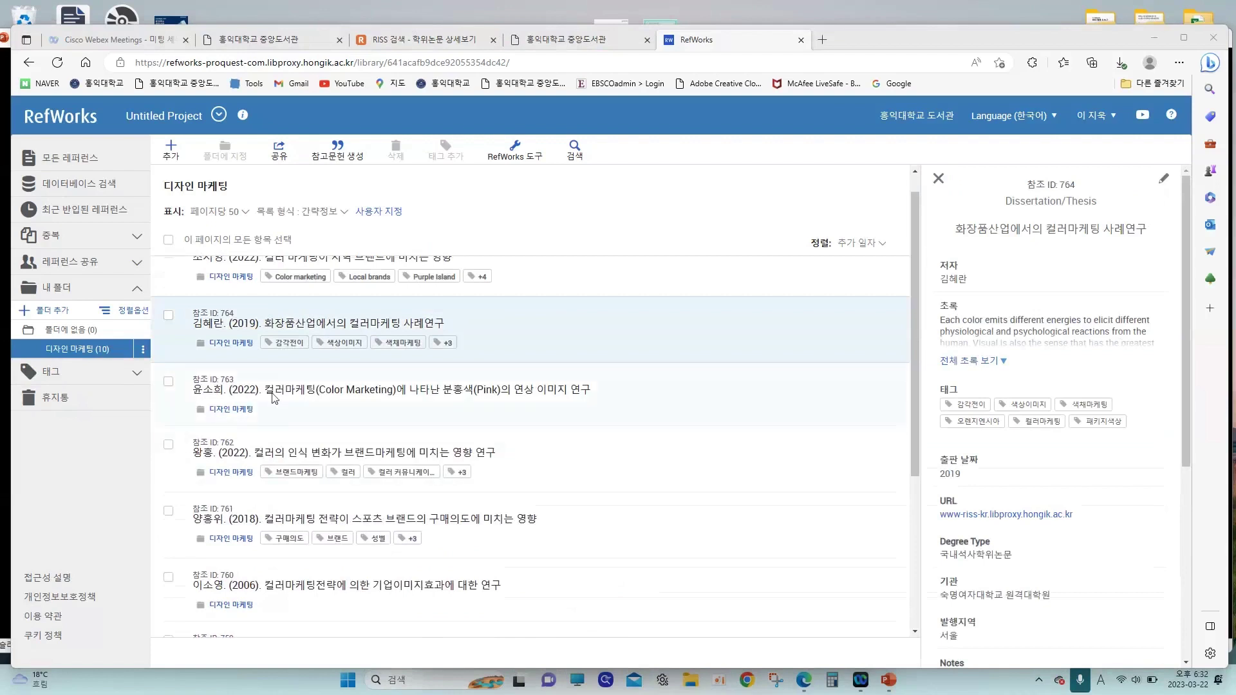
pyautogui.click(273, 397)
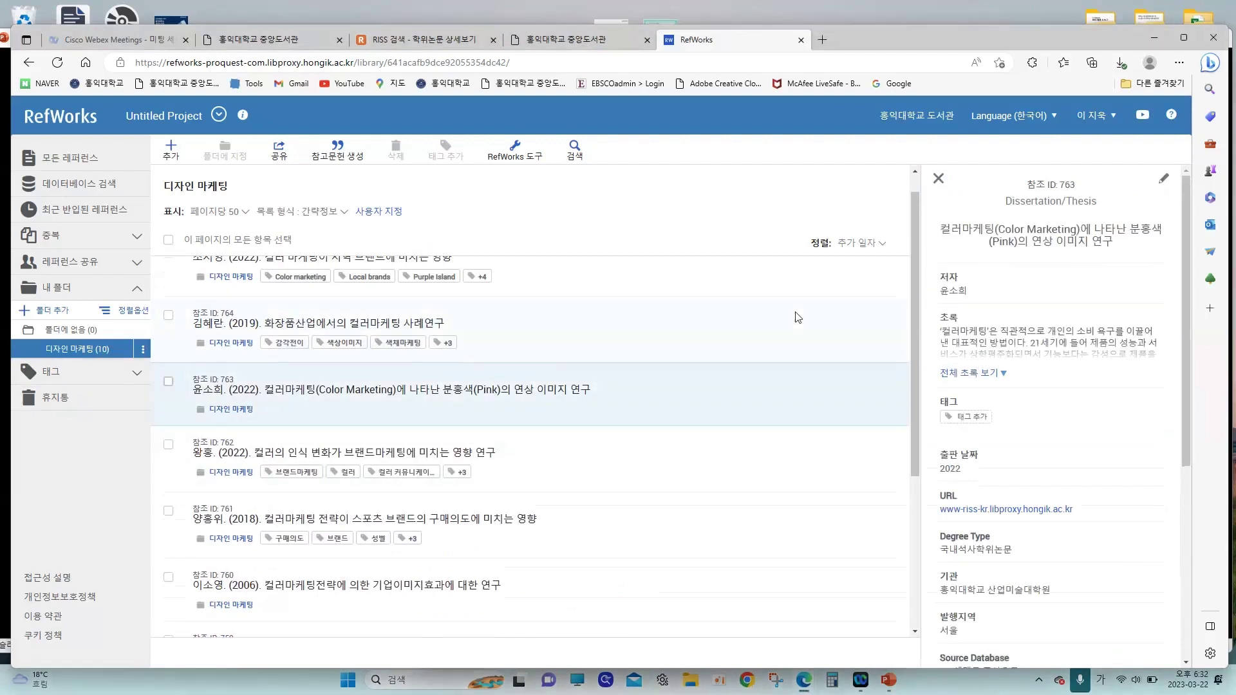
pyautogui.moveTo(1106, 247); pyautogui.dragTo(941, 229)
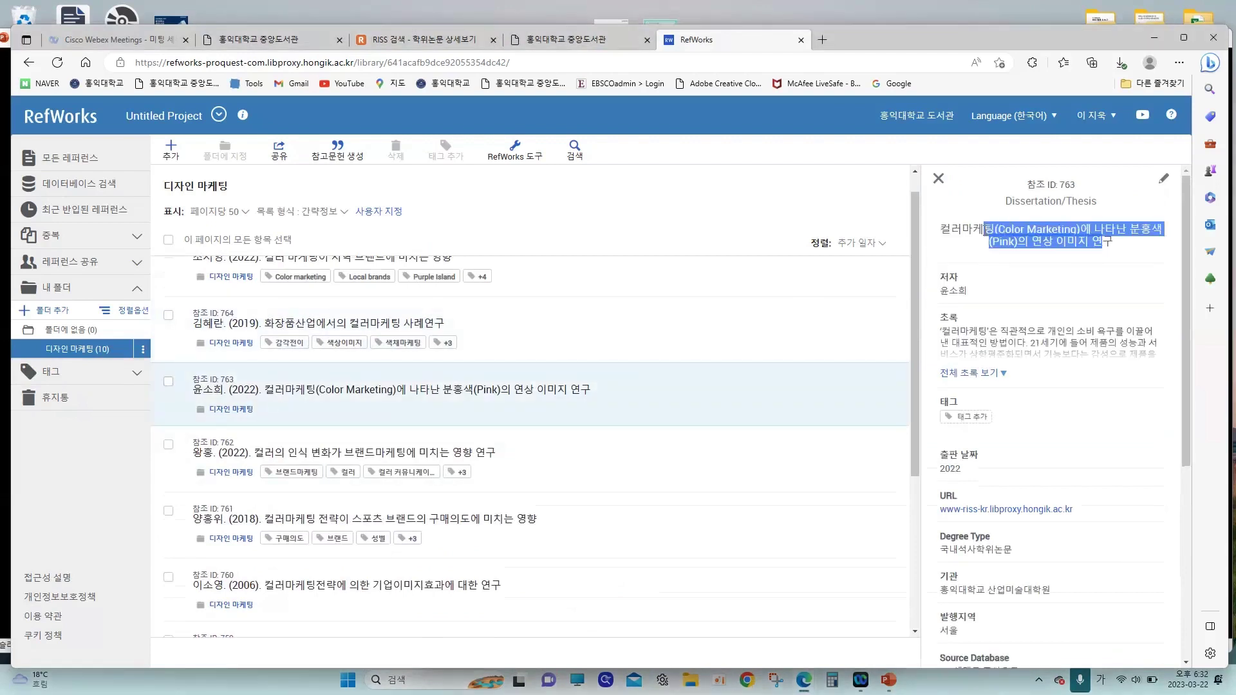
pyautogui.scroll(-1, 1043, 375)
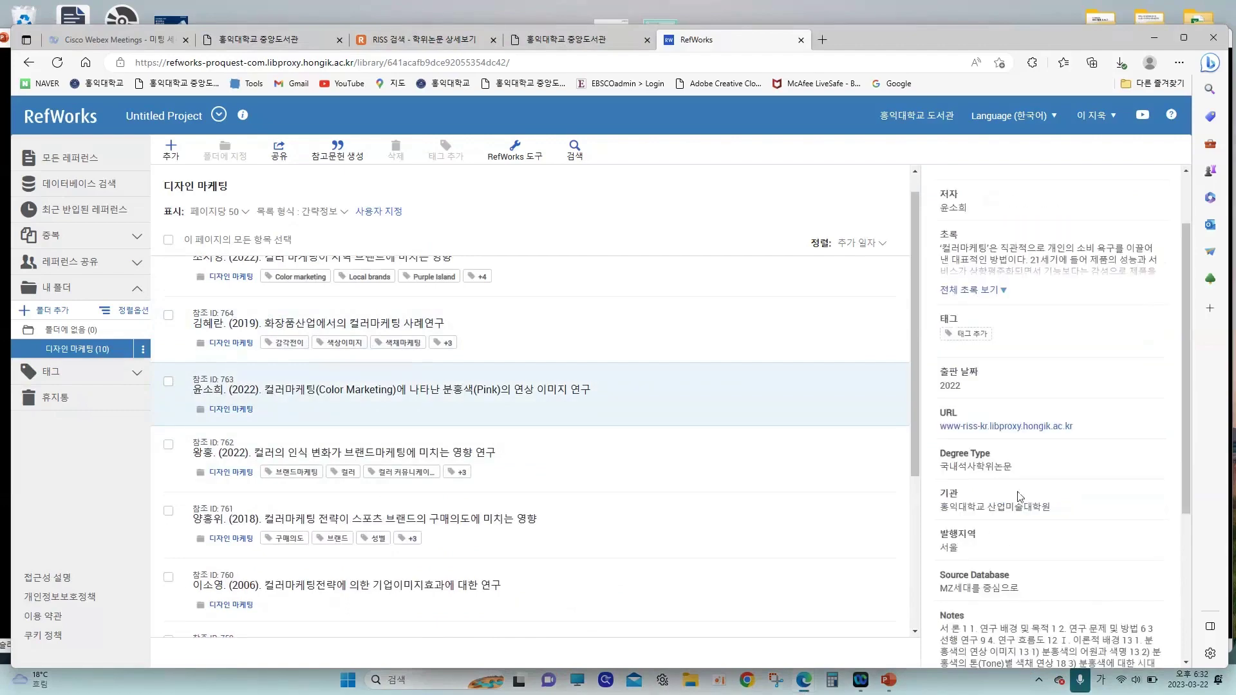
pyautogui.scroll(-4, 1016, 508)
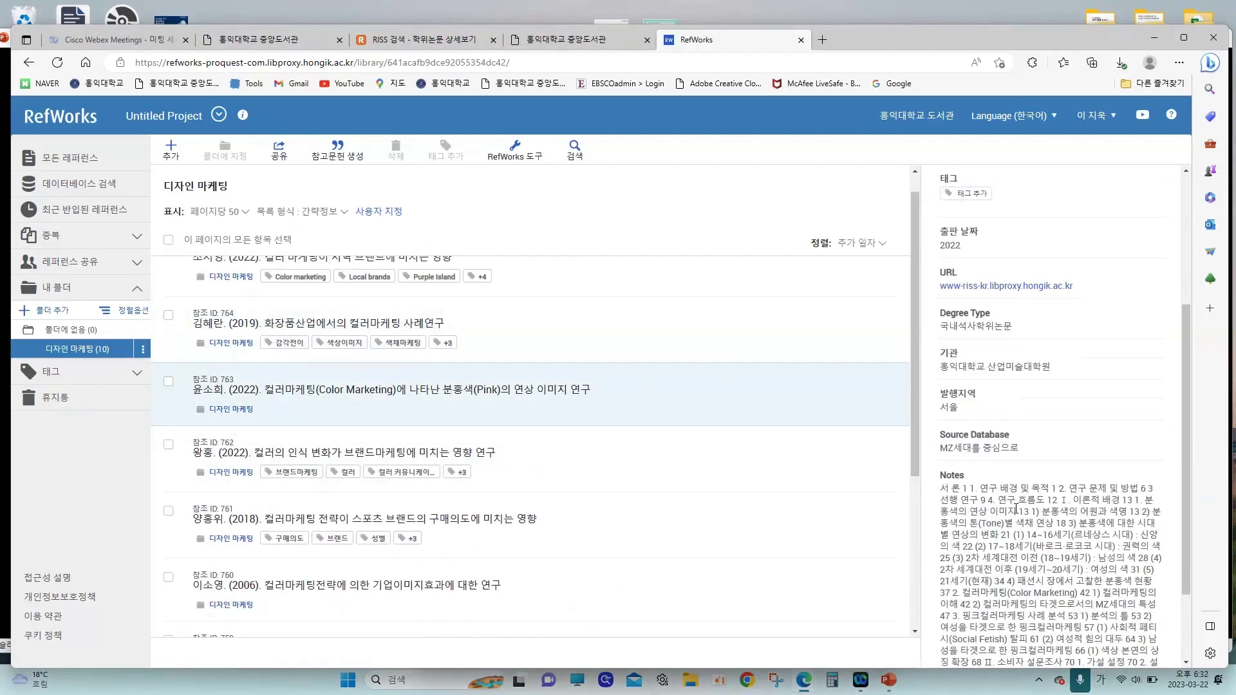
pyautogui.scroll(3, 1016, 508)
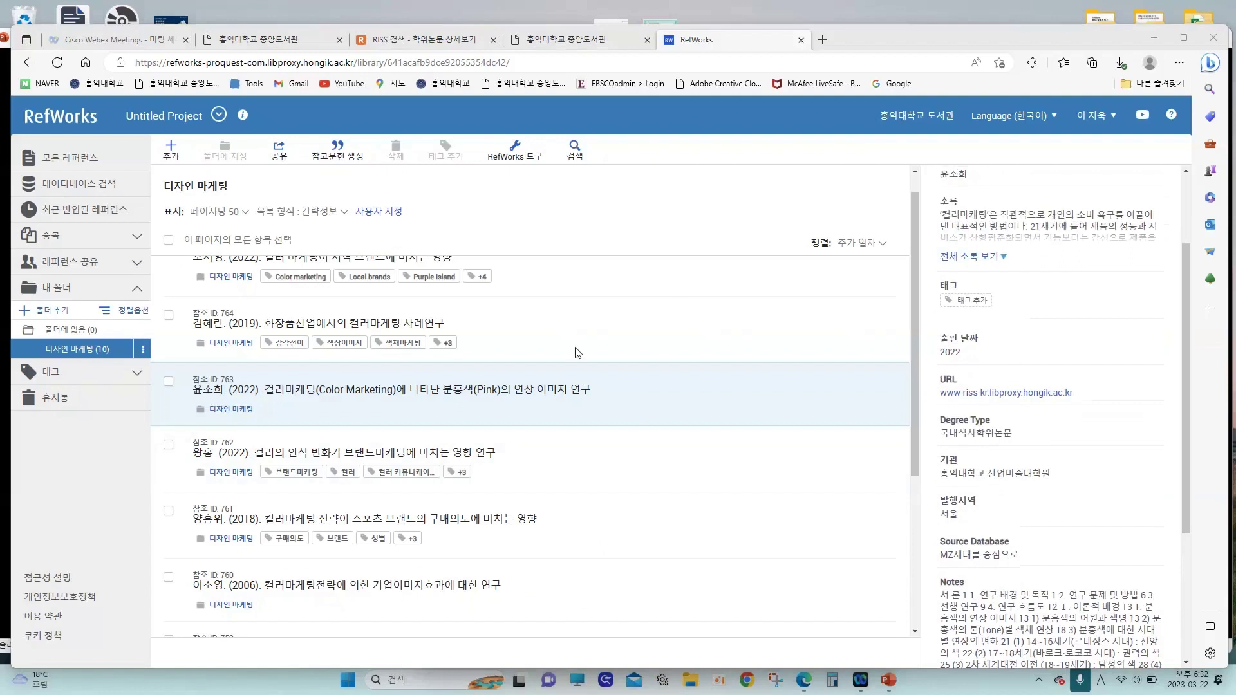
pyautogui.scroll(1, 578, 352)
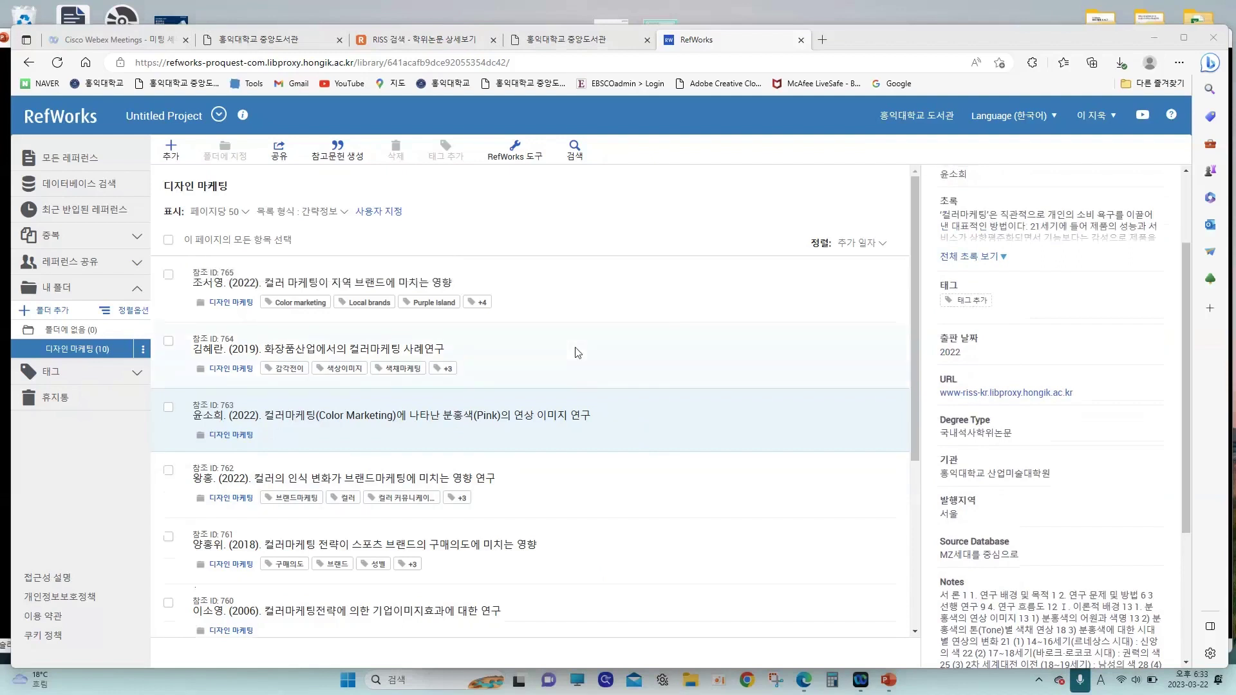
# - Close the RISS thesis page and run an integrated search for color management on the Hongik library home page
pyautogui.click(417, 43)
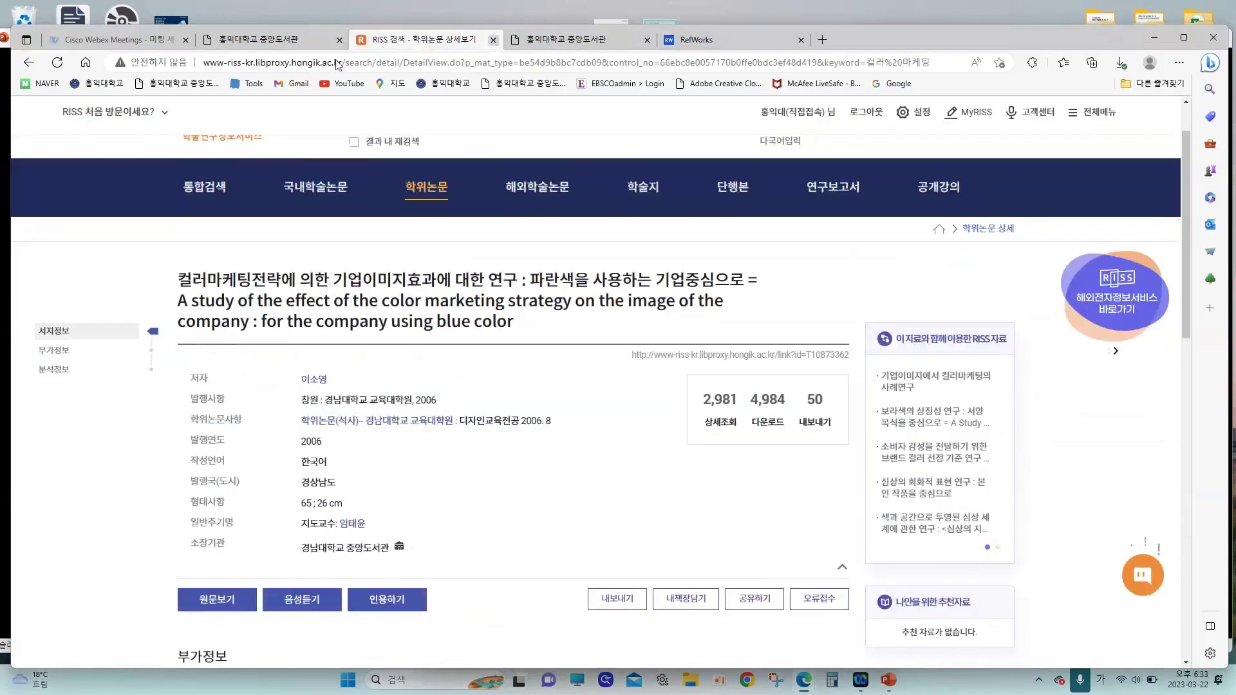
pyautogui.click(493, 40)
pyautogui.click(491, 209)
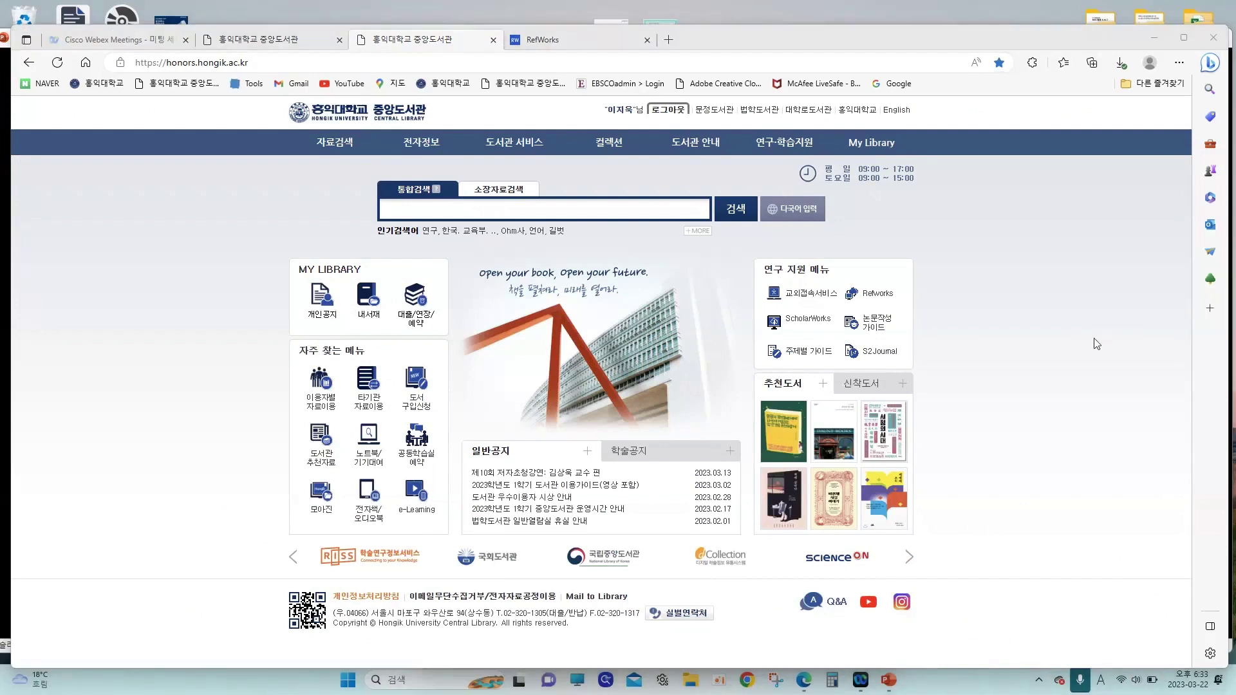
pyautogui.click(652, 210)
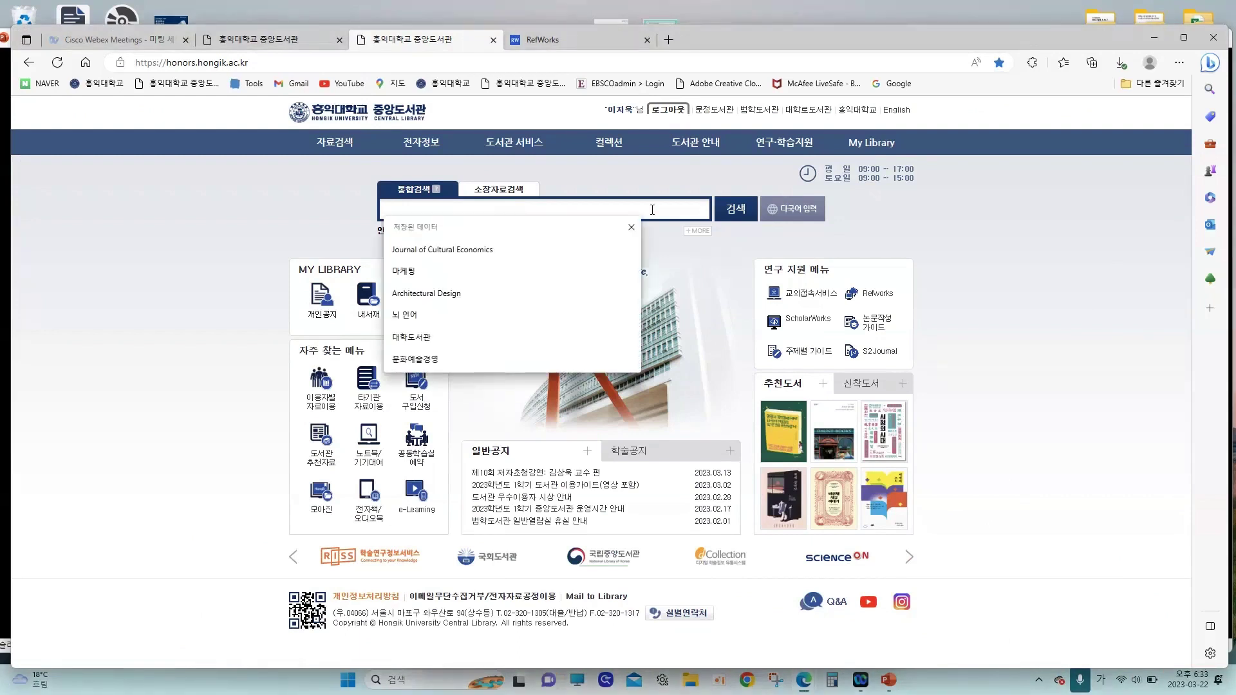
pyautogui.press('Hangul')
pyautogui.write('colo')
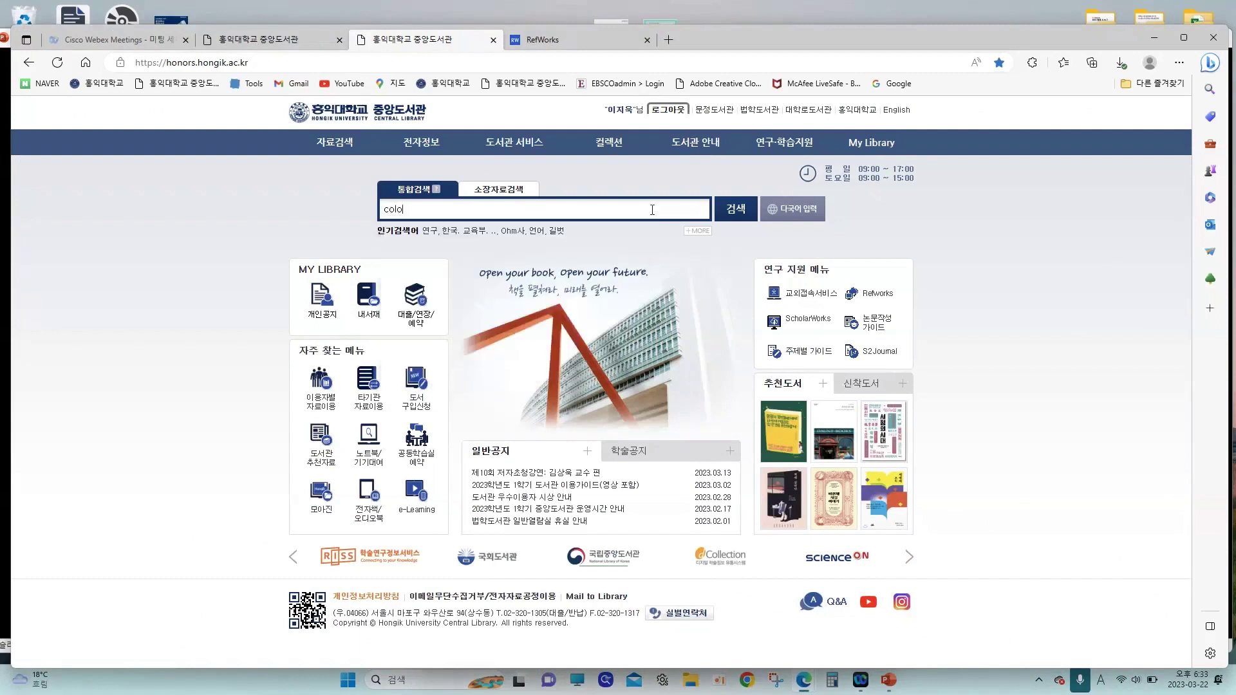
pyautogui.write('r management')
pyautogui.press('Return')
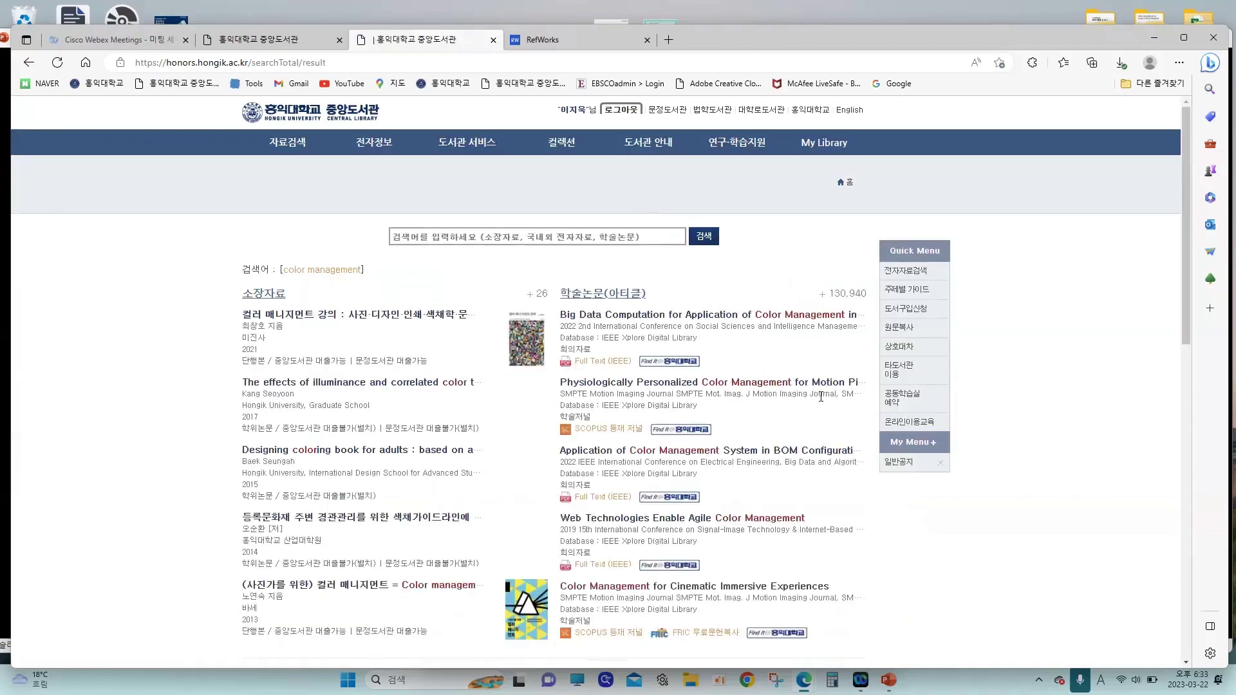
# - Open the full list of 학술논문(아티클) results for color management and look through its first page
pyautogui.scroll(-1, 821, 397)
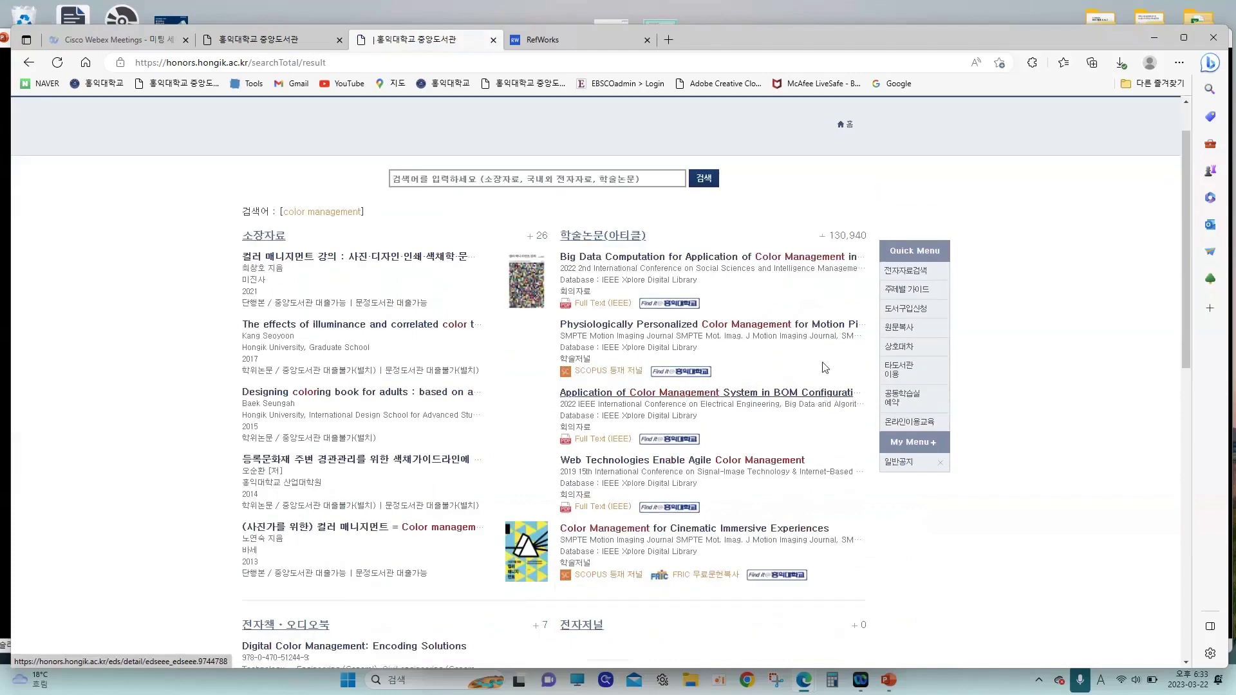
pyautogui.click(848, 237)
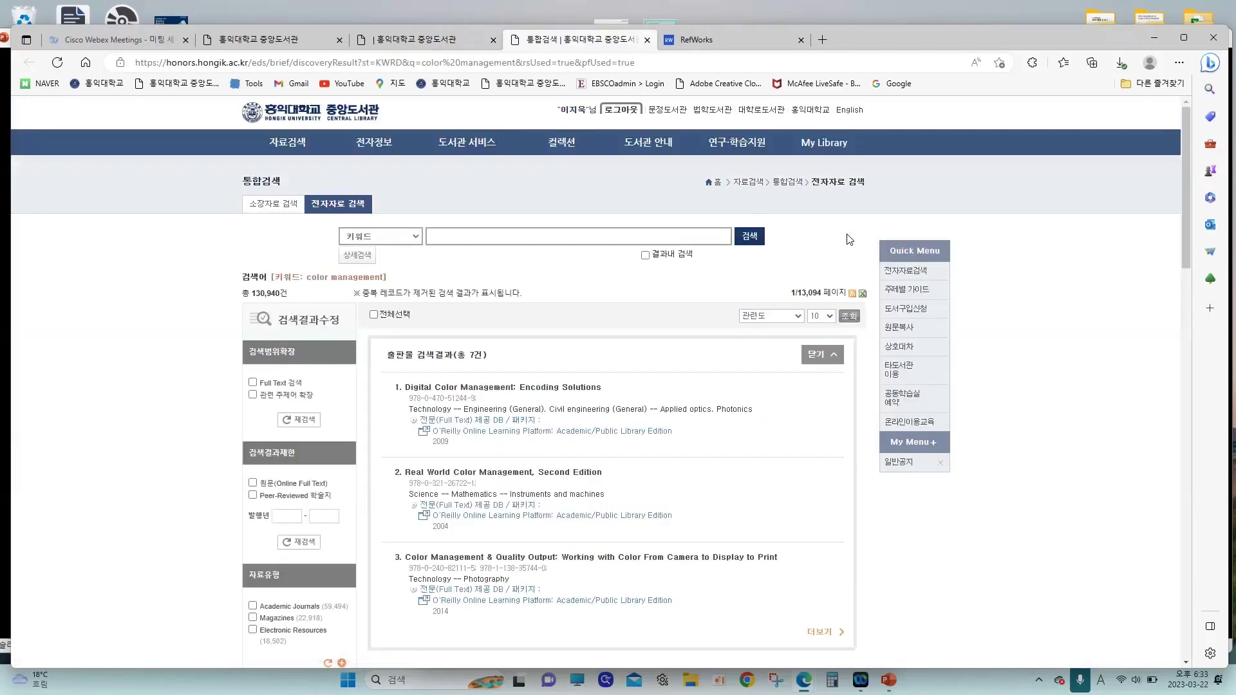
pyautogui.scroll(-2, 848, 238)
pyautogui.scroll(-2, 848, 238)
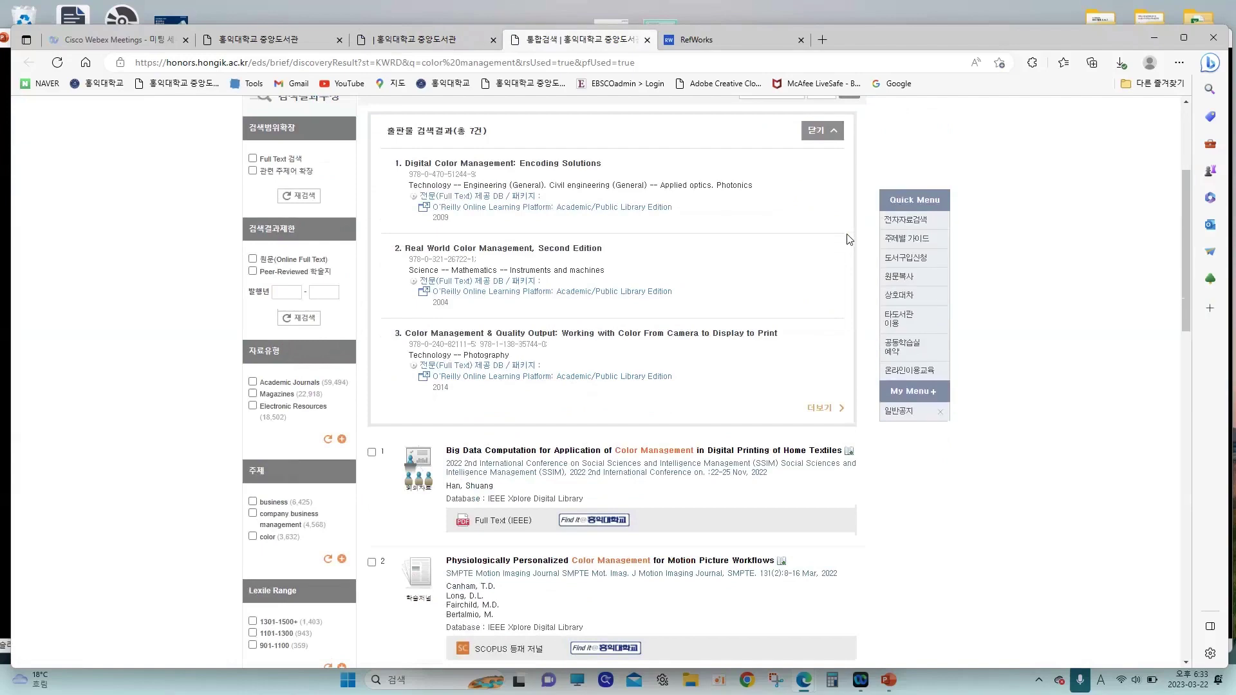
pyautogui.scroll(-7, 848, 239)
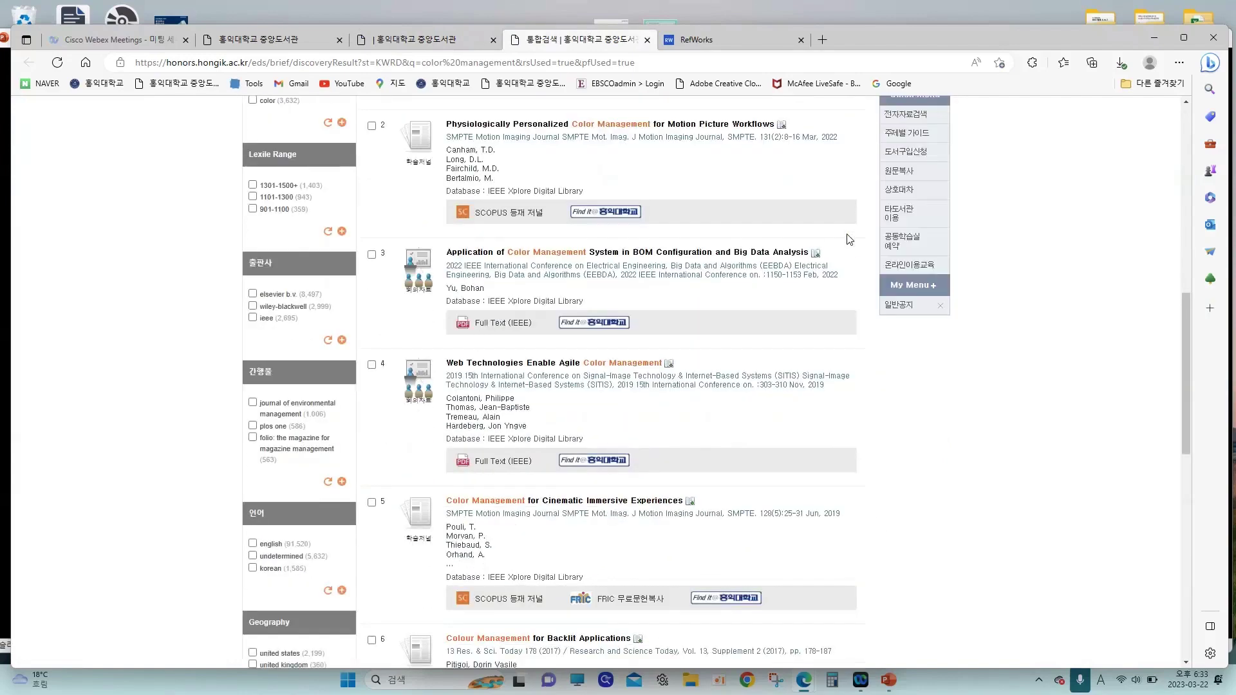
pyautogui.scroll(-7, 848, 239)
pyautogui.scroll(-3, 848, 239)
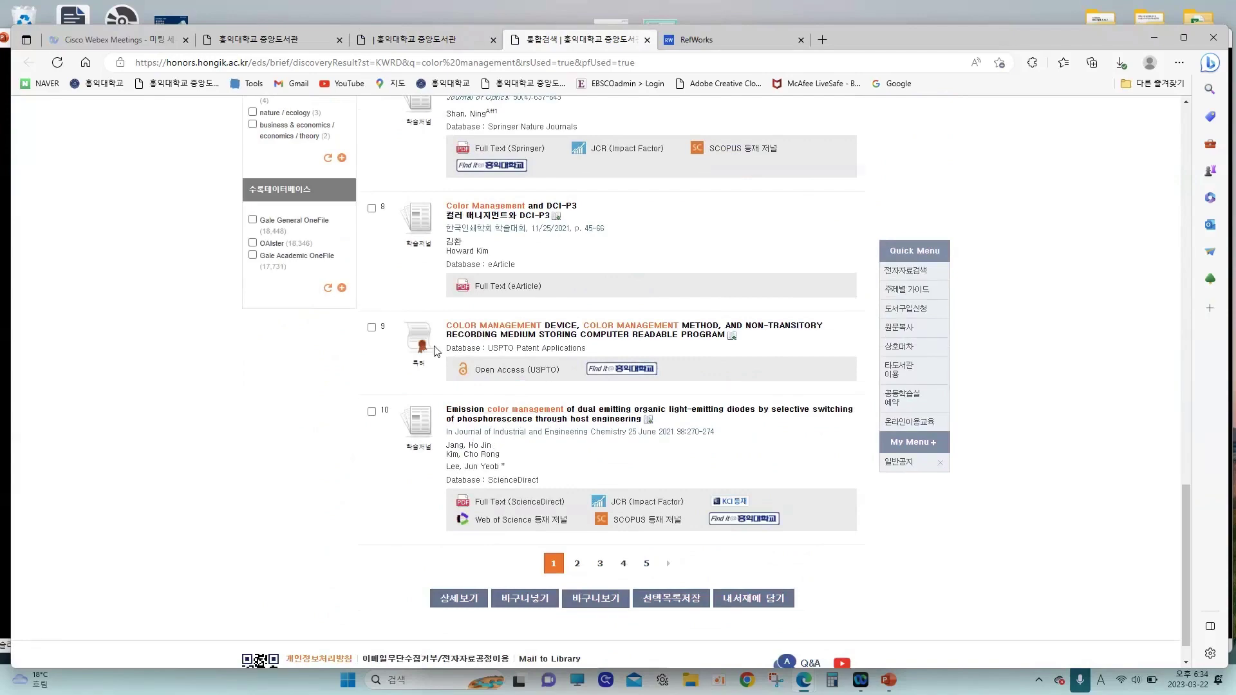
# - Run a new electronic resources keyword search for color management design
pyautogui.scroll(15, 435, 351)
pyautogui.click(480, 232)
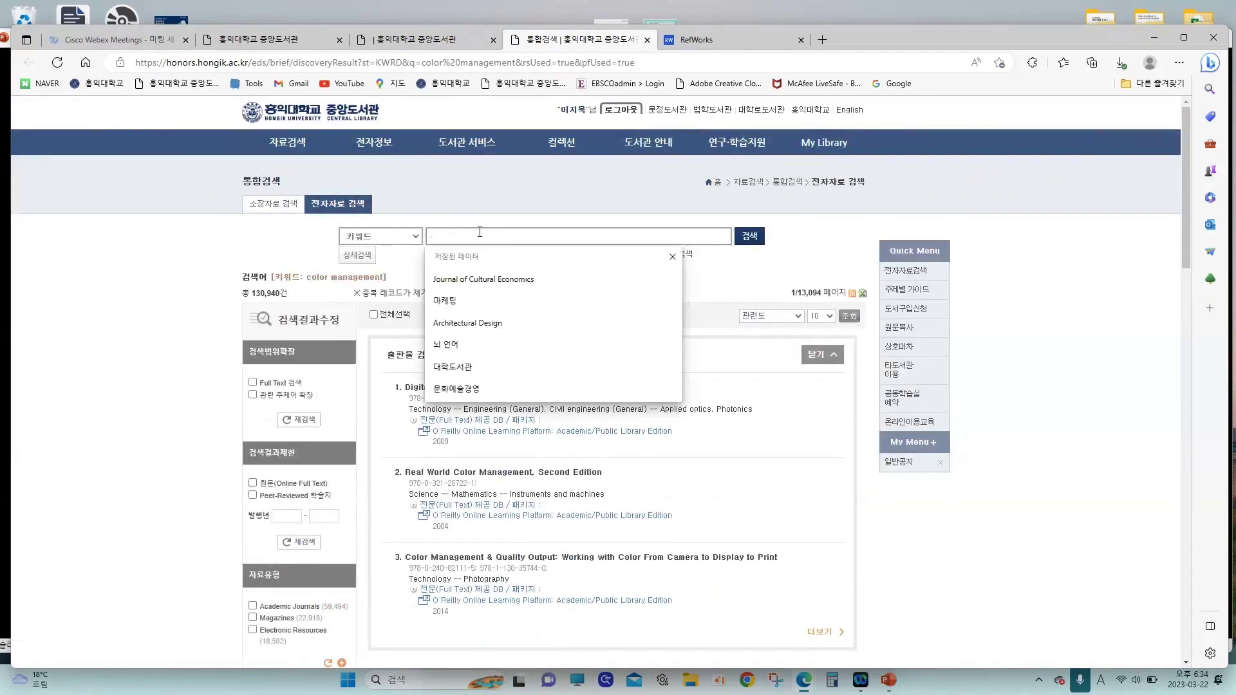
pyautogui.write('color m')
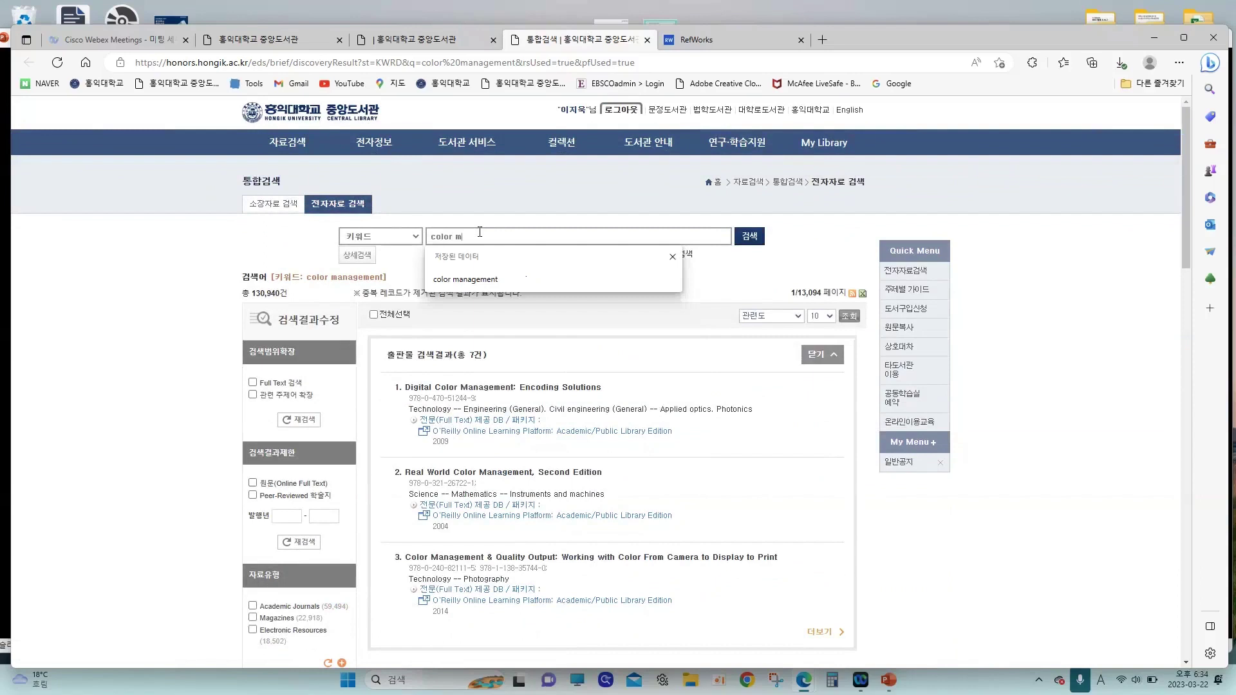
pyautogui.click(480, 287)
pyautogui.write('desog')
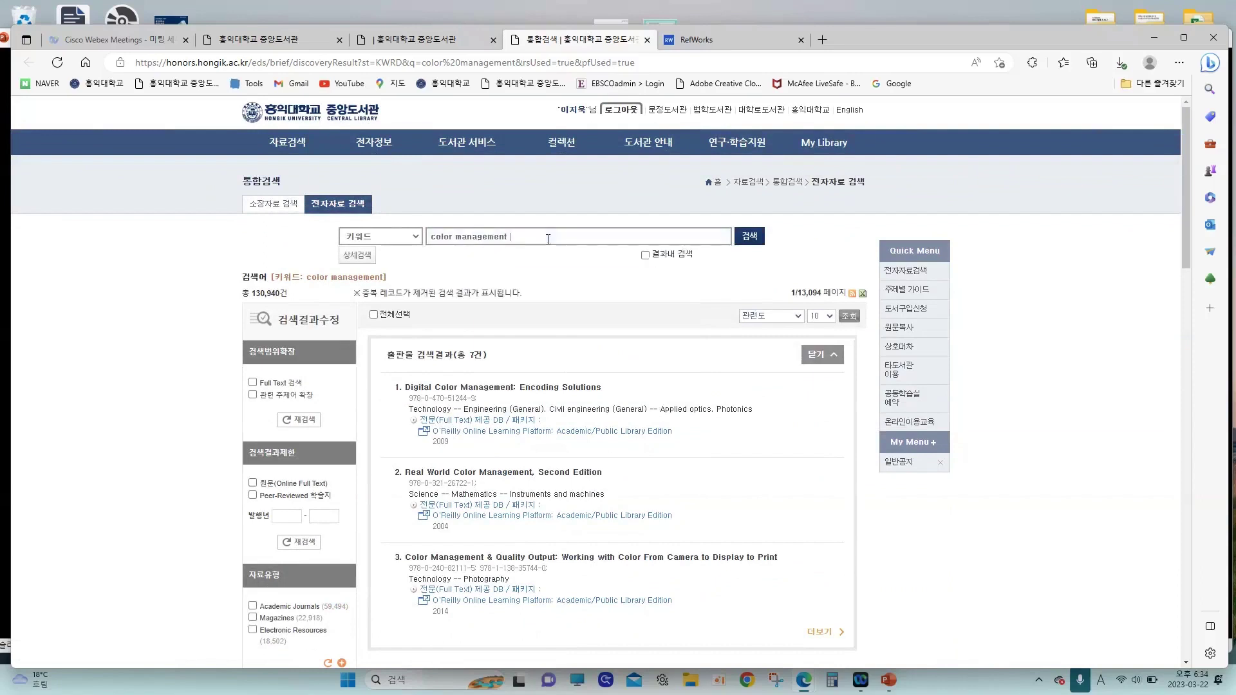
pyautogui.press('BackSpace')
pyautogui.write('ign')
pyautogui.press('Return')
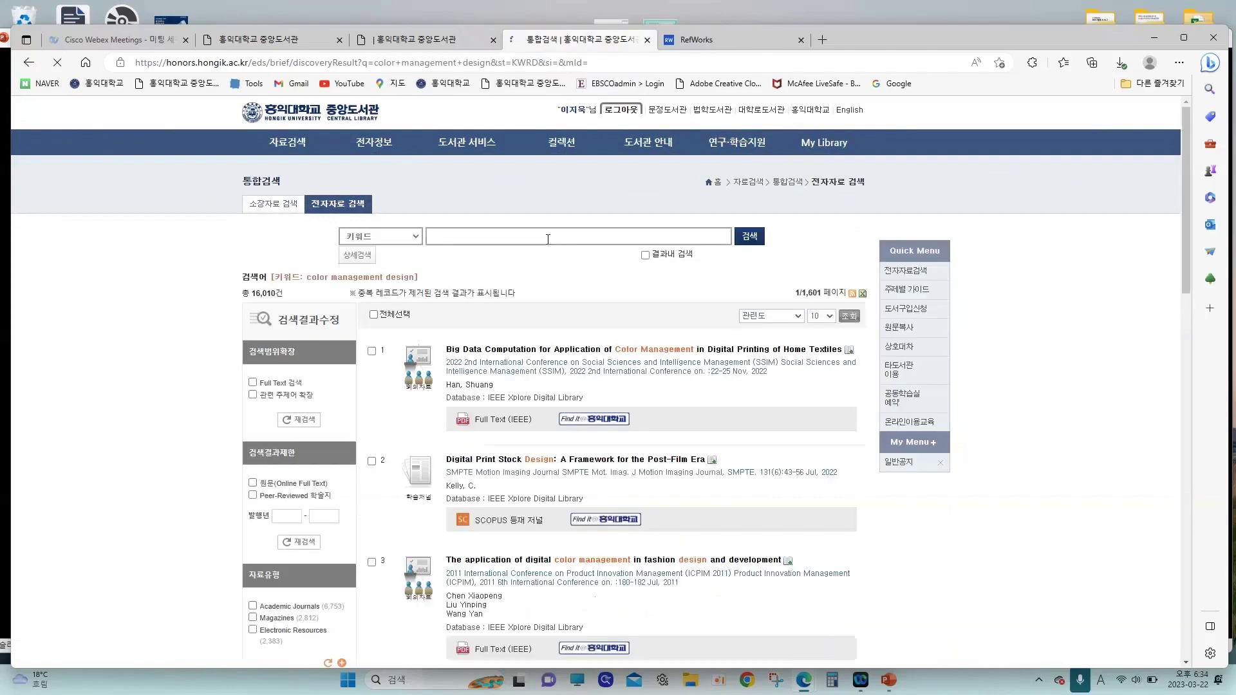
# - Go to the second results page and open the ScienceDirect full text of Research on product design modeling image and color psychological test
pyautogui.scroll(-2, 548, 239)
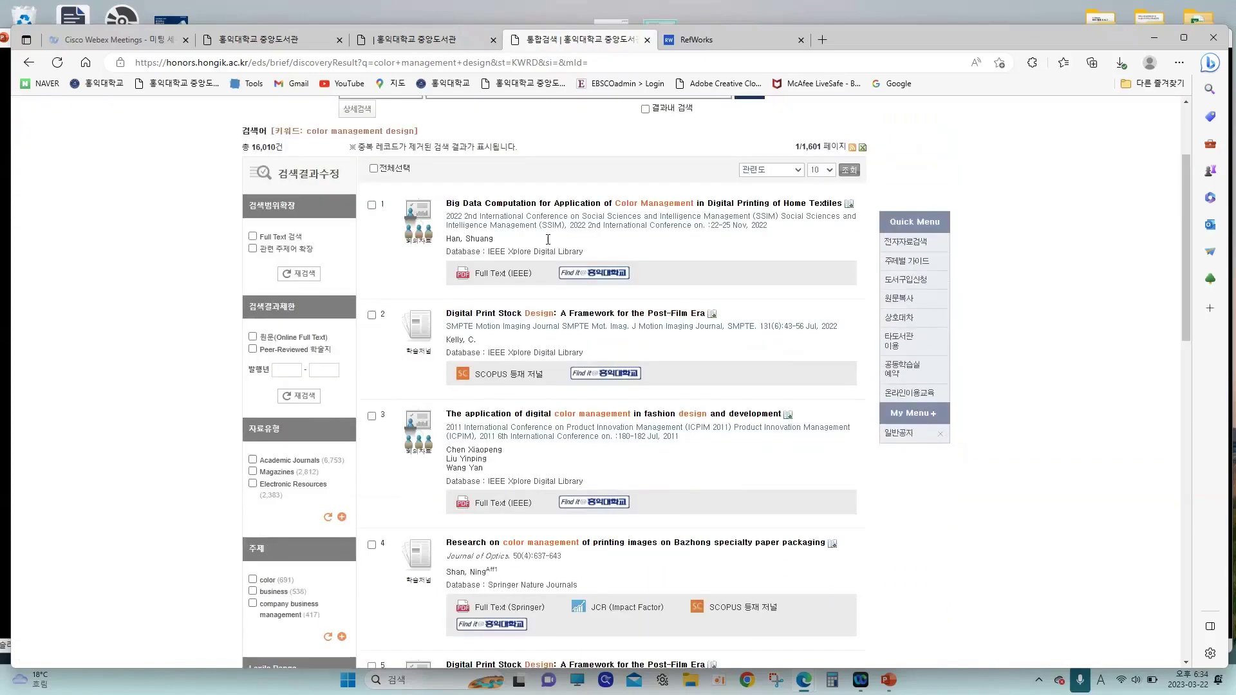
pyautogui.scroll(-4, 548, 239)
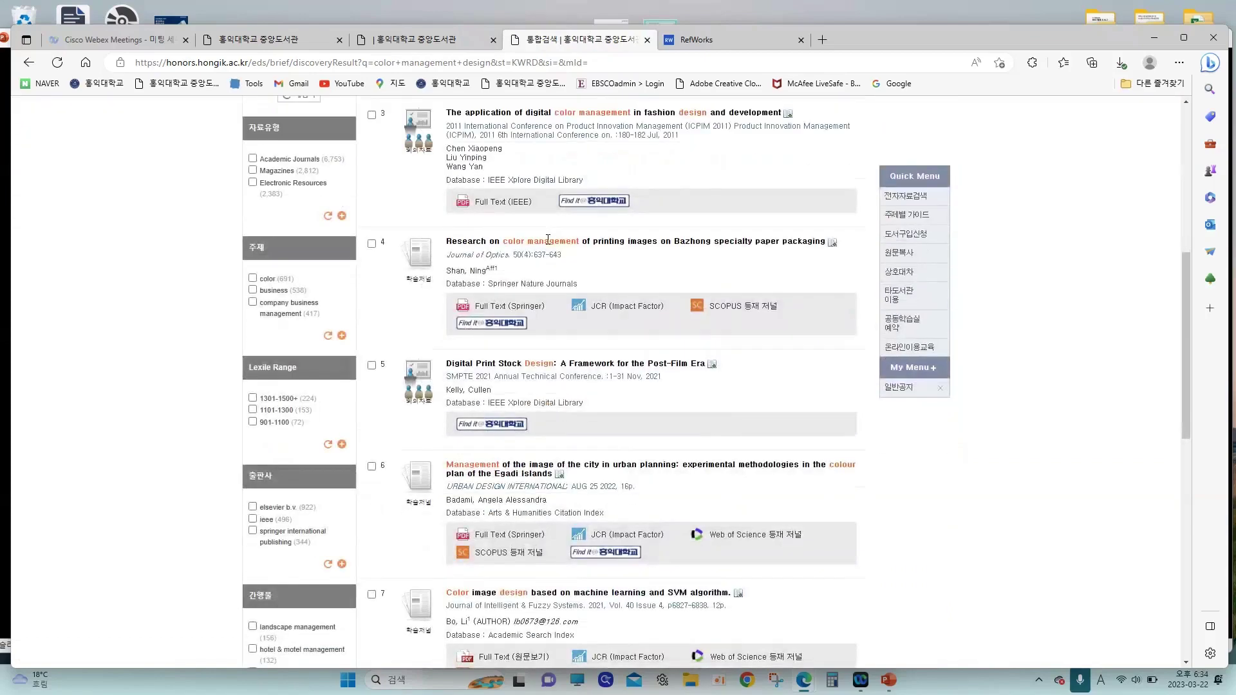
pyautogui.scroll(-4, 548, 239)
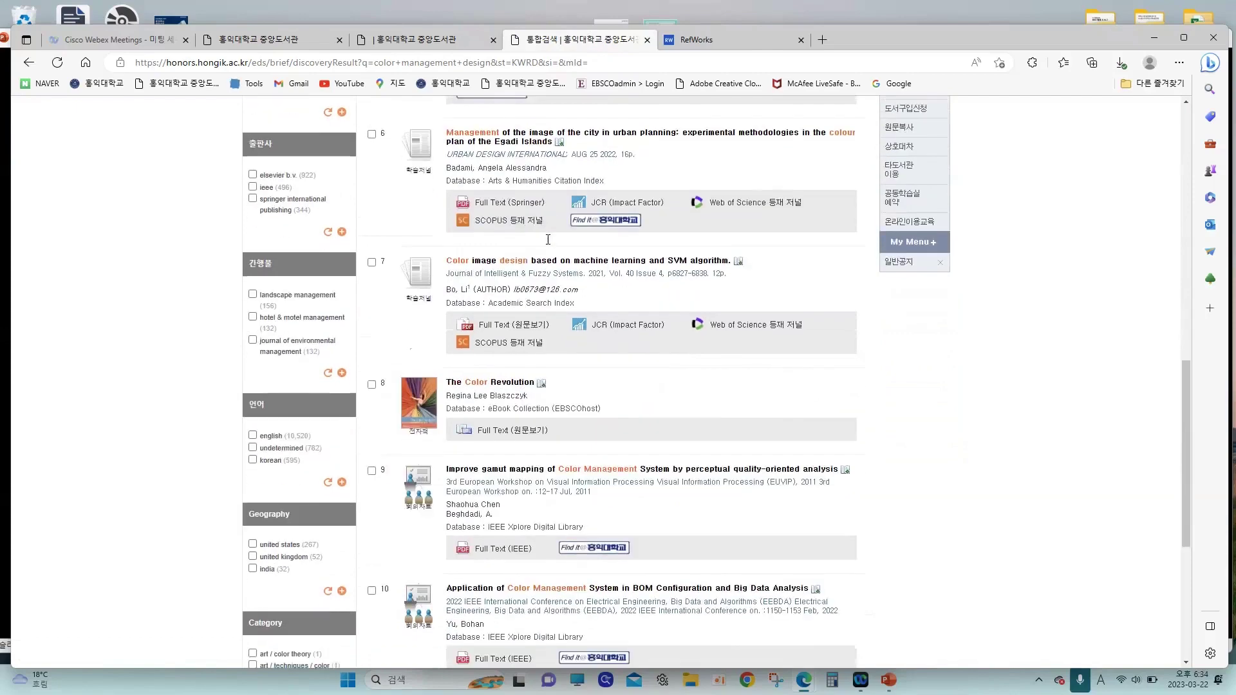
pyautogui.scroll(-3, 548, 238)
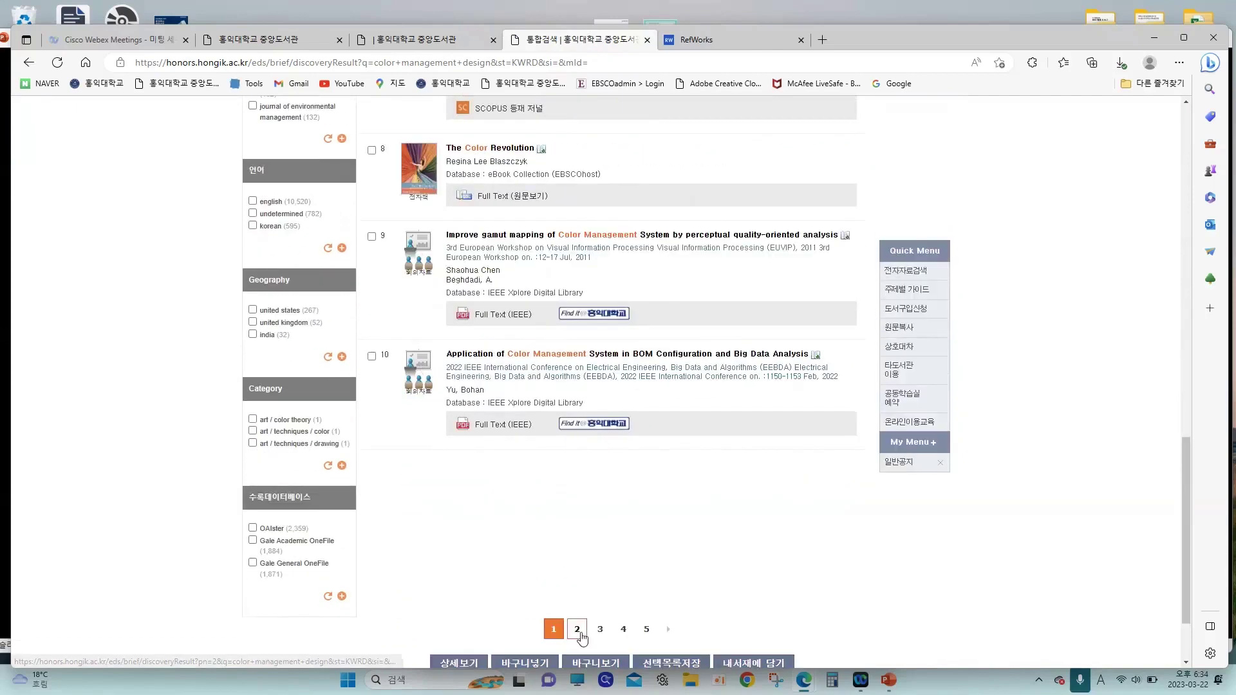
pyautogui.click(577, 631)
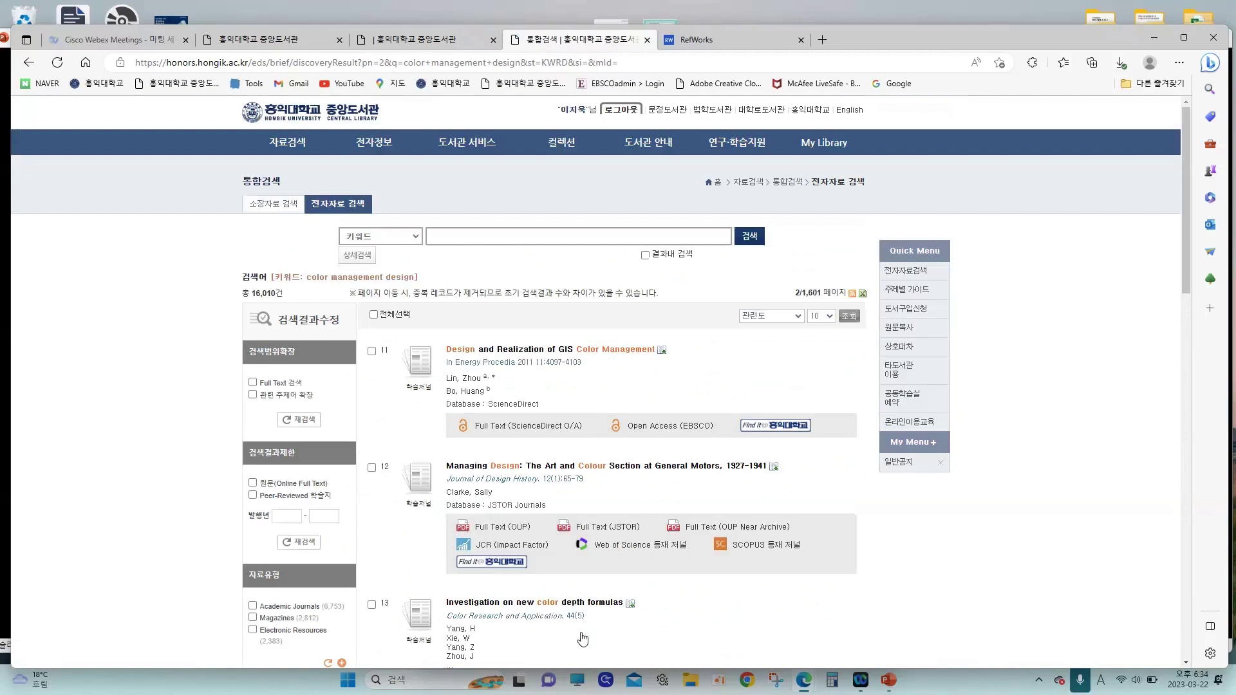
pyautogui.scroll(-5, 582, 639)
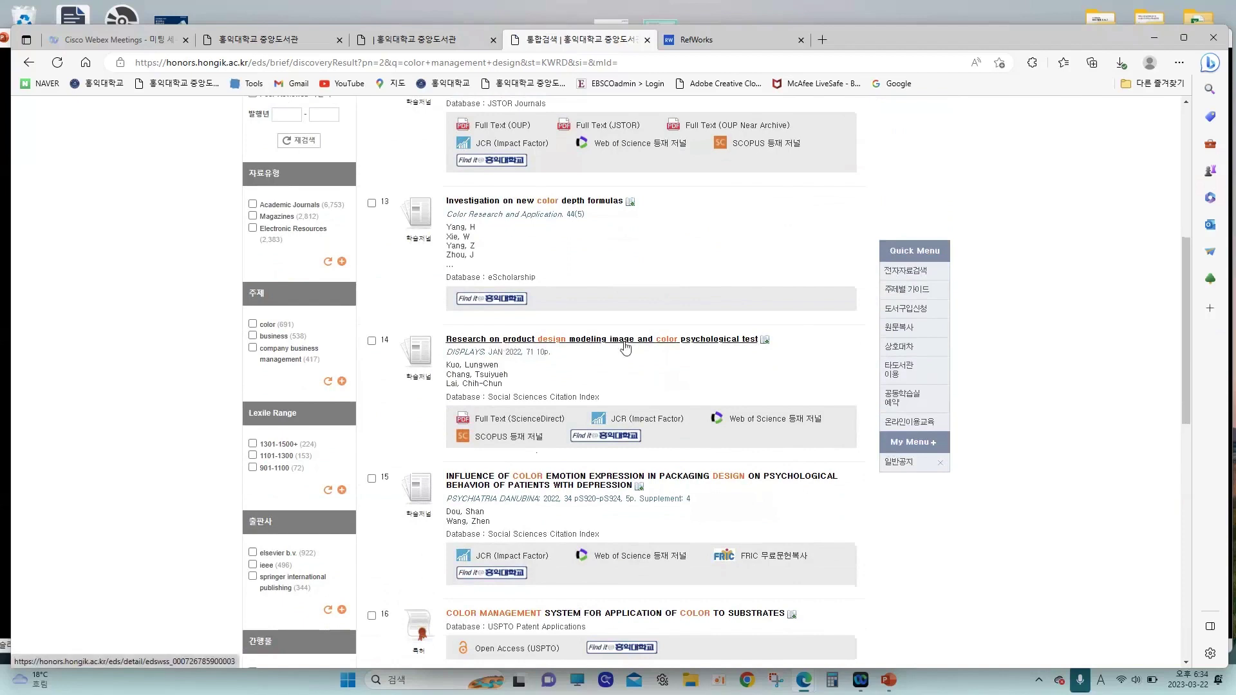
pyautogui.click(540, 425)
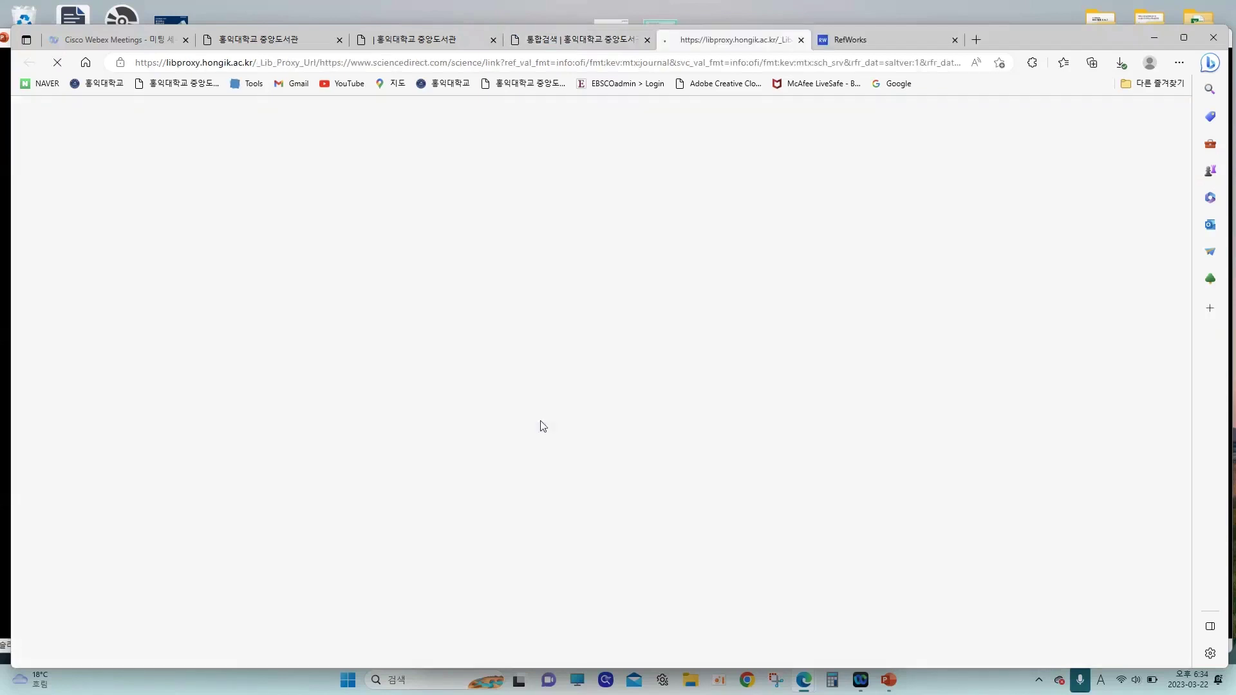
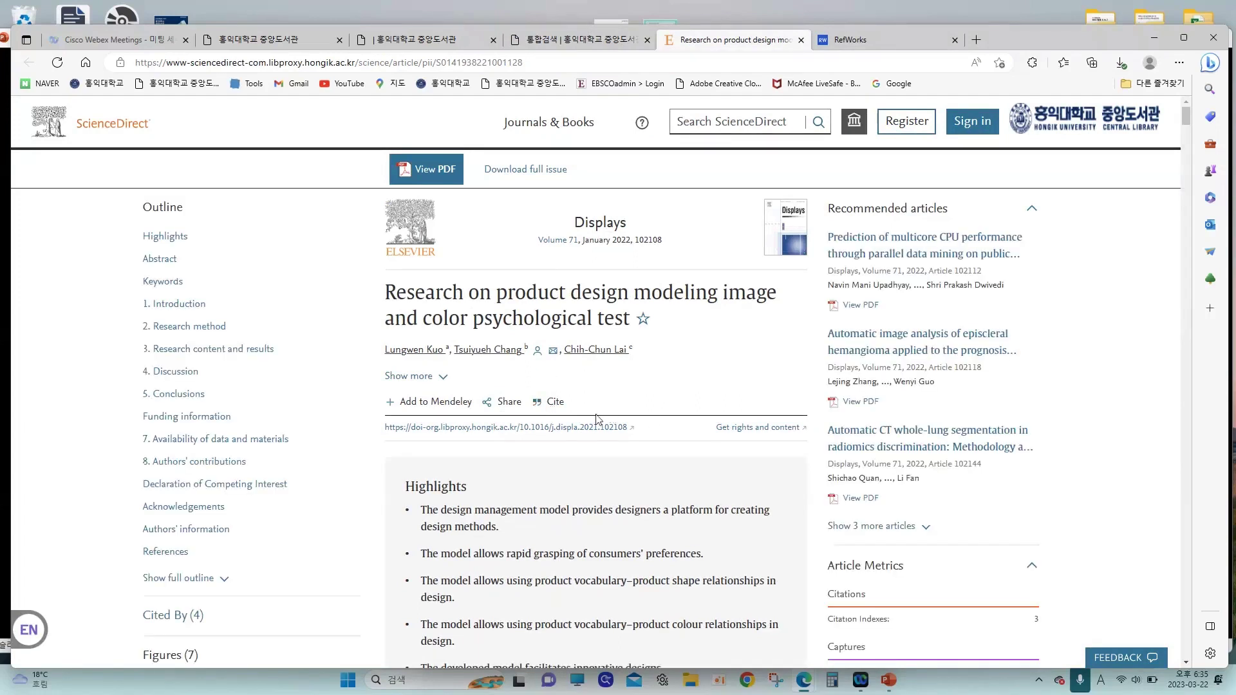
# - Send the ScienceDirect article's citation to RefWorks and return to the article page to review its title and journal name
pyautogui.click(545, 403)
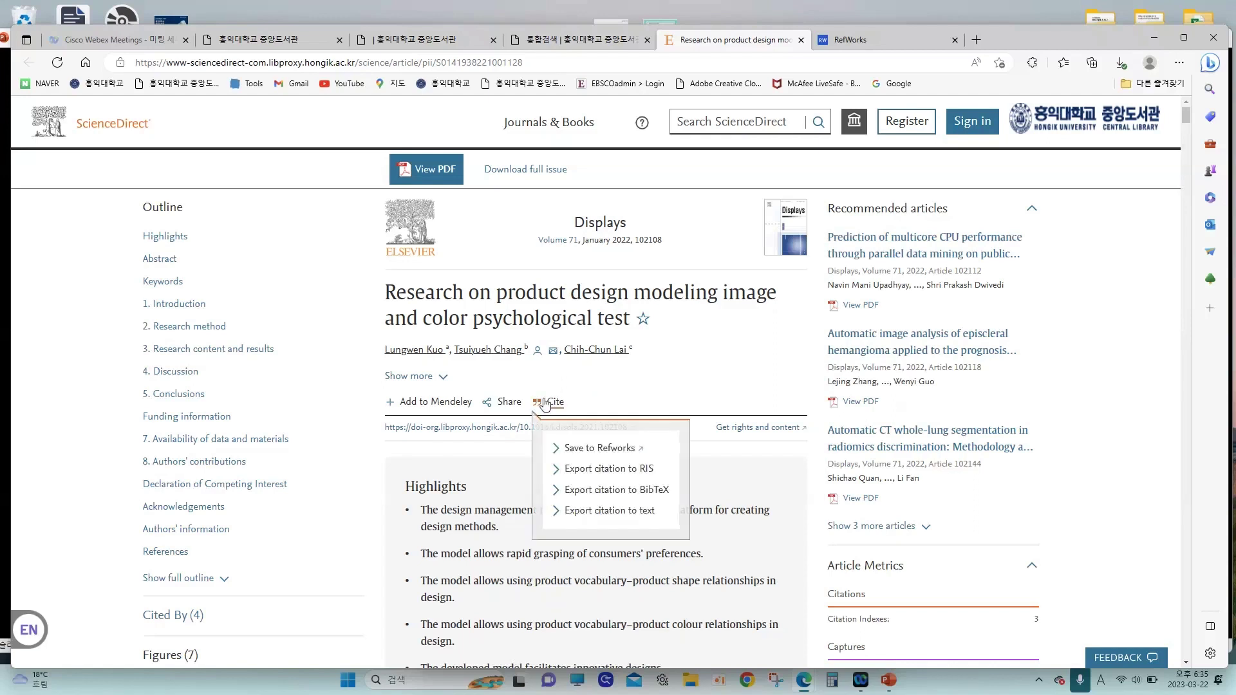
pyautogui.click(596, 451)
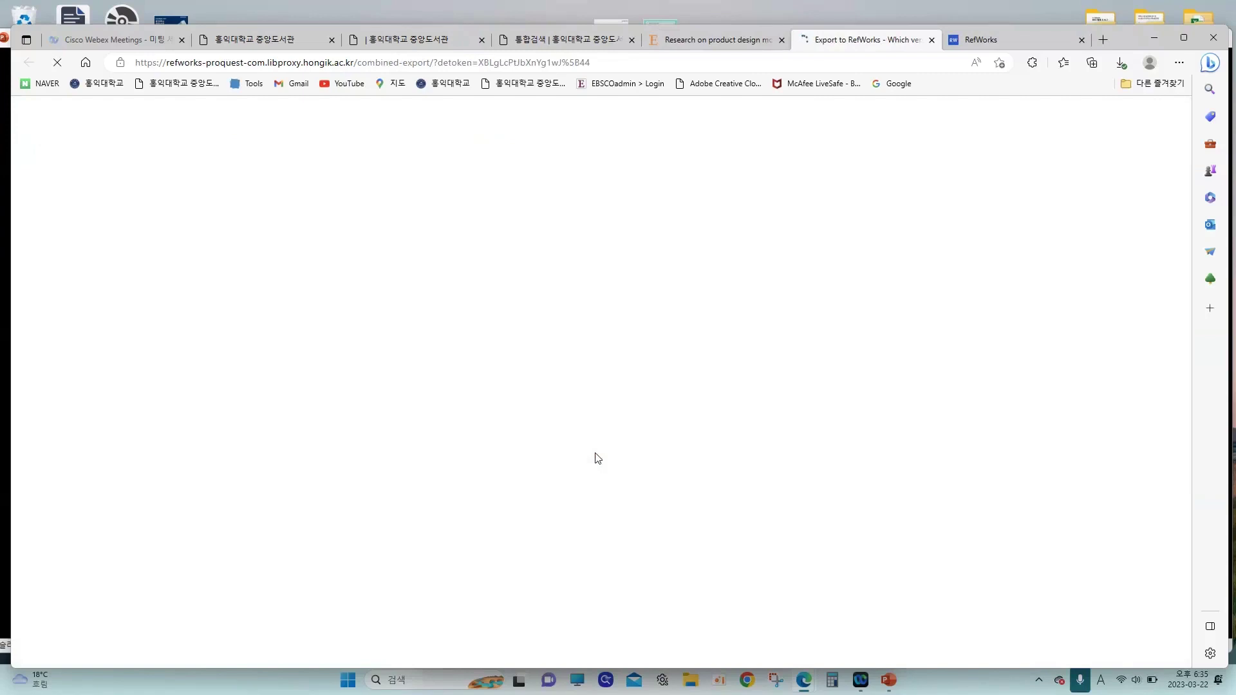
pyautogui.click(728, 45)
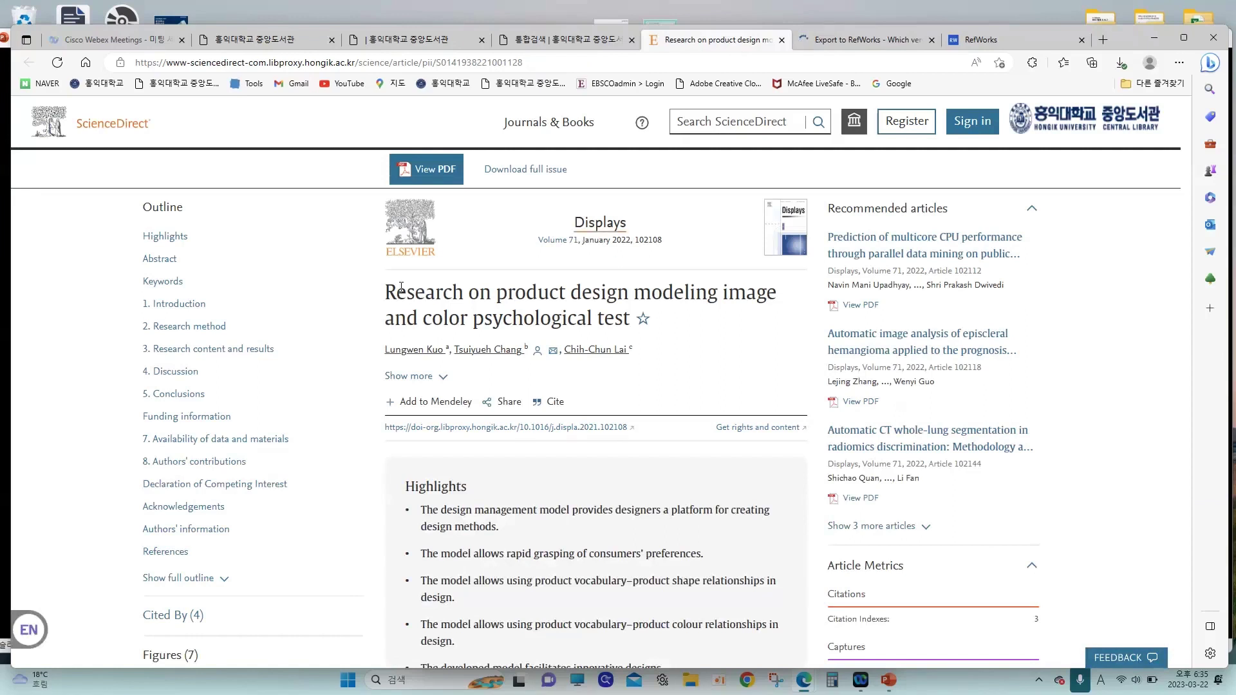
pyautogui.moveTo(387, 303); pyautogui.dragTo(629, 318)
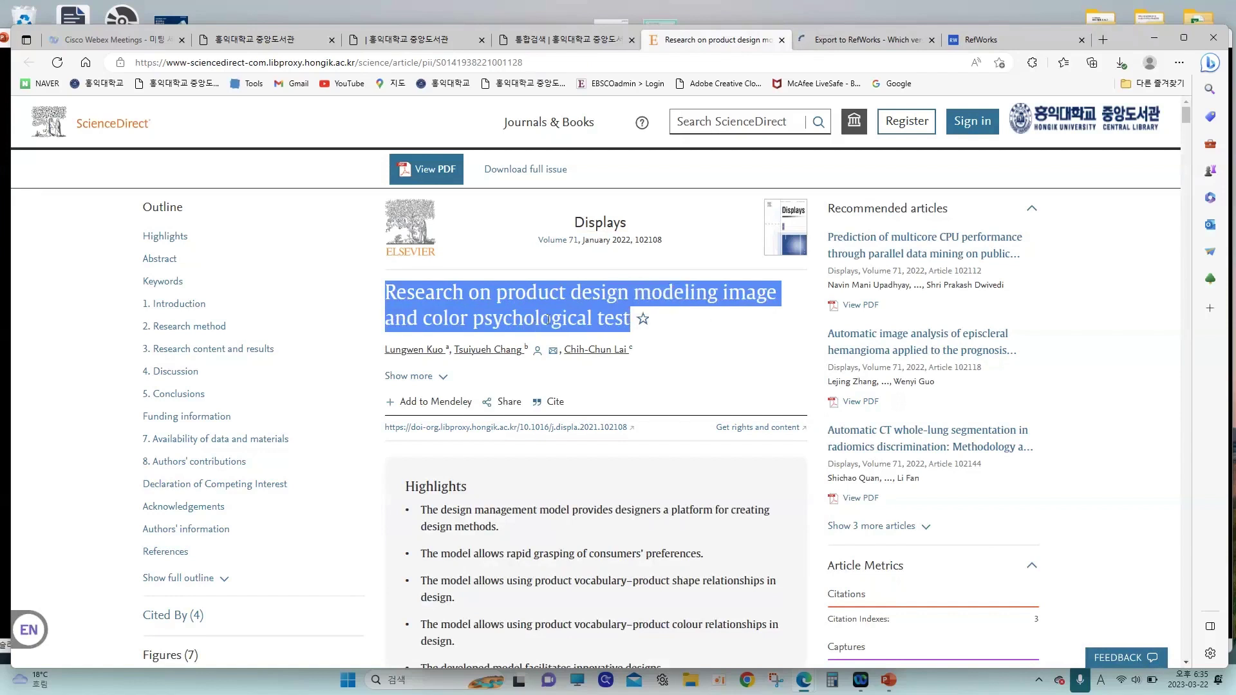
pyautogui.click(454, 375)
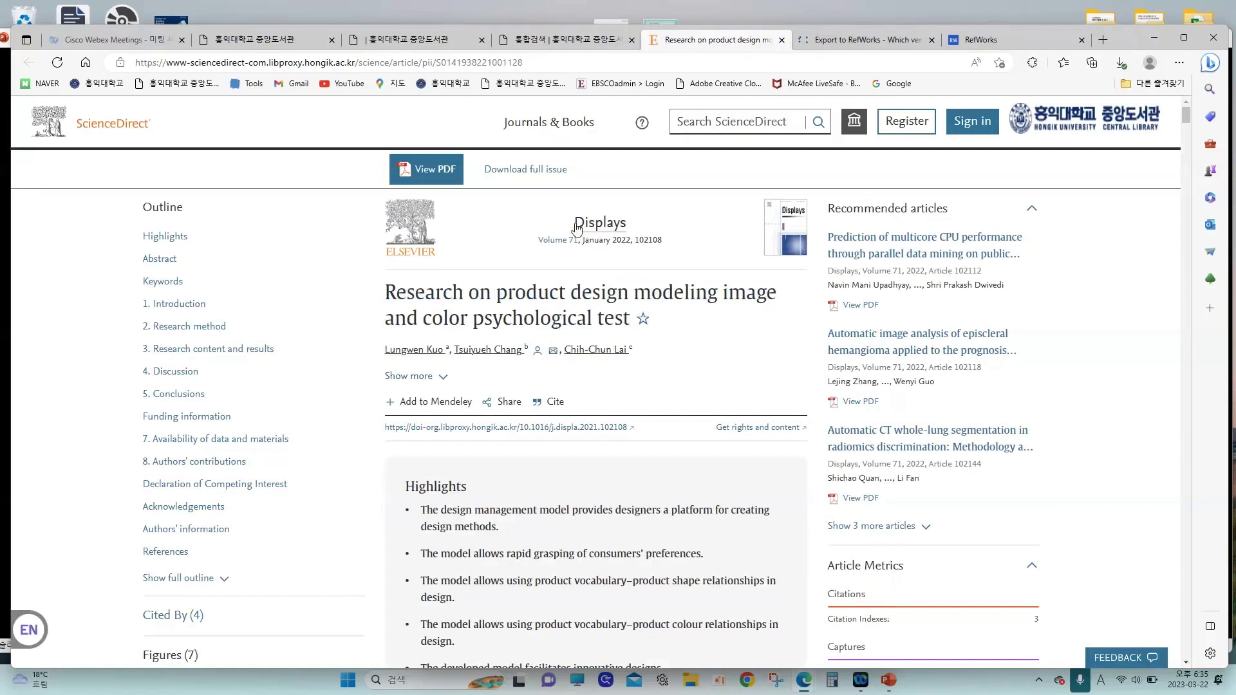
pyautogui.moveTo(561, 229); pyautogui.dragTo(637, 233)
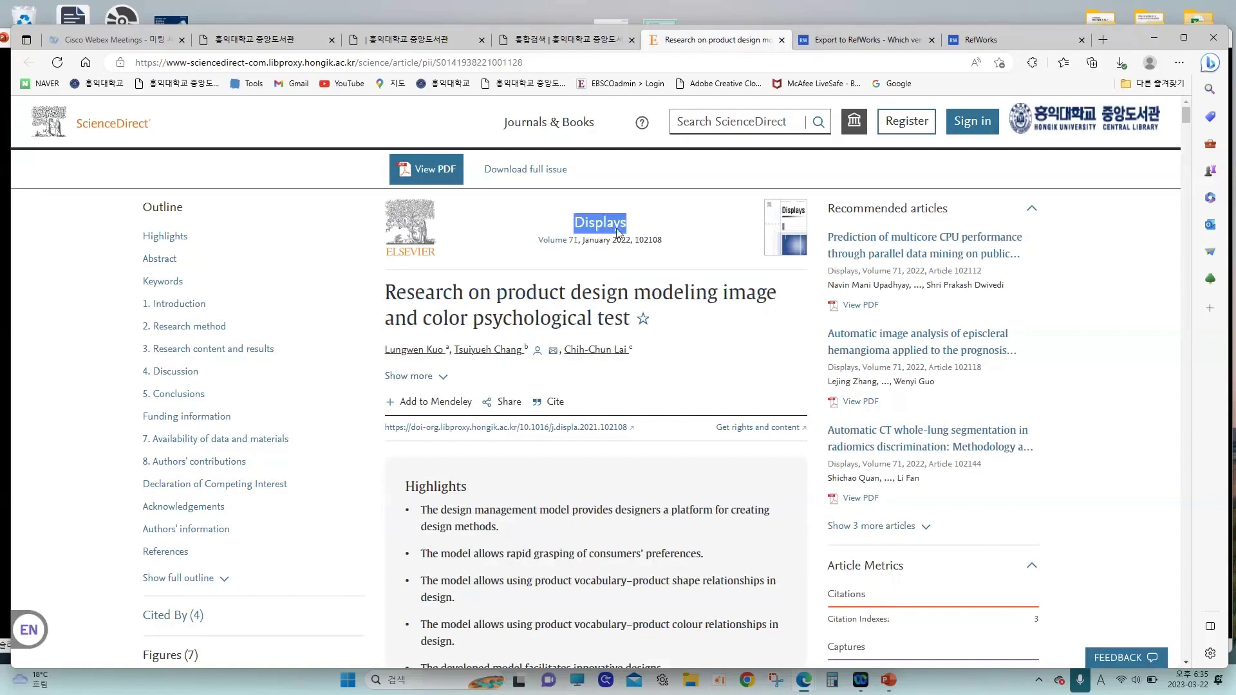
pyautogui.click(506, 236)
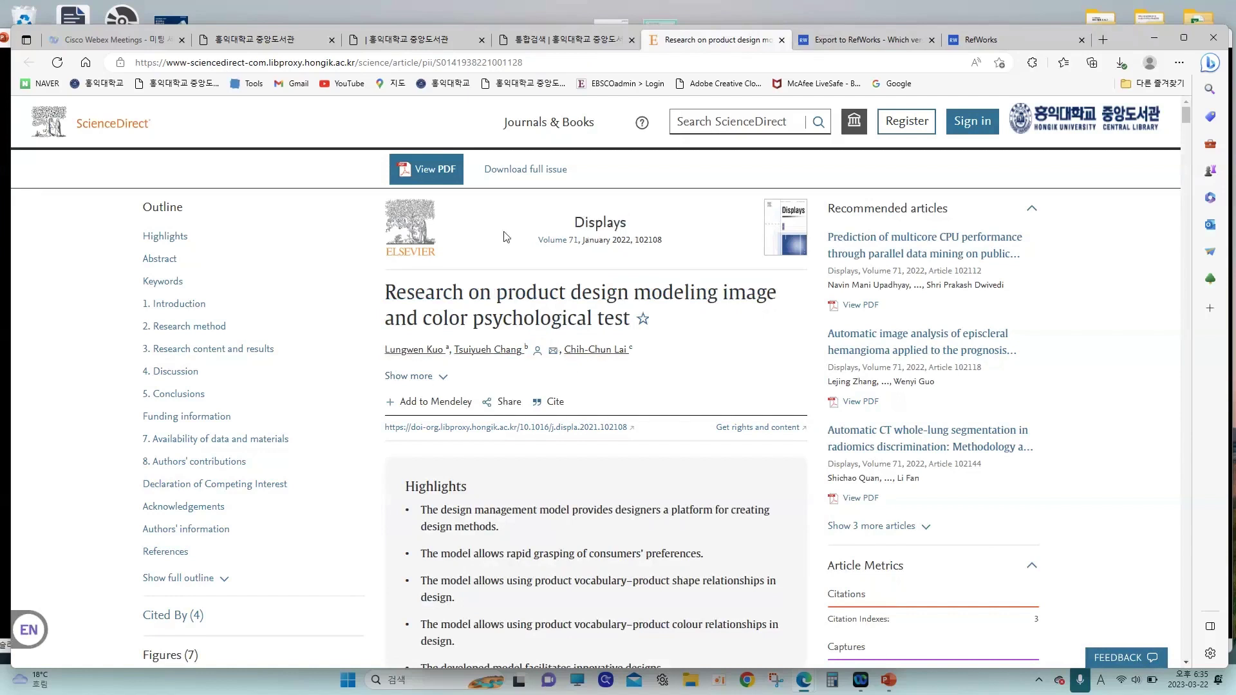
# - Open the article's PDF in the Elsevier reader and dismiss the related articles popup on the article page
pyautogui.click(433, 179)
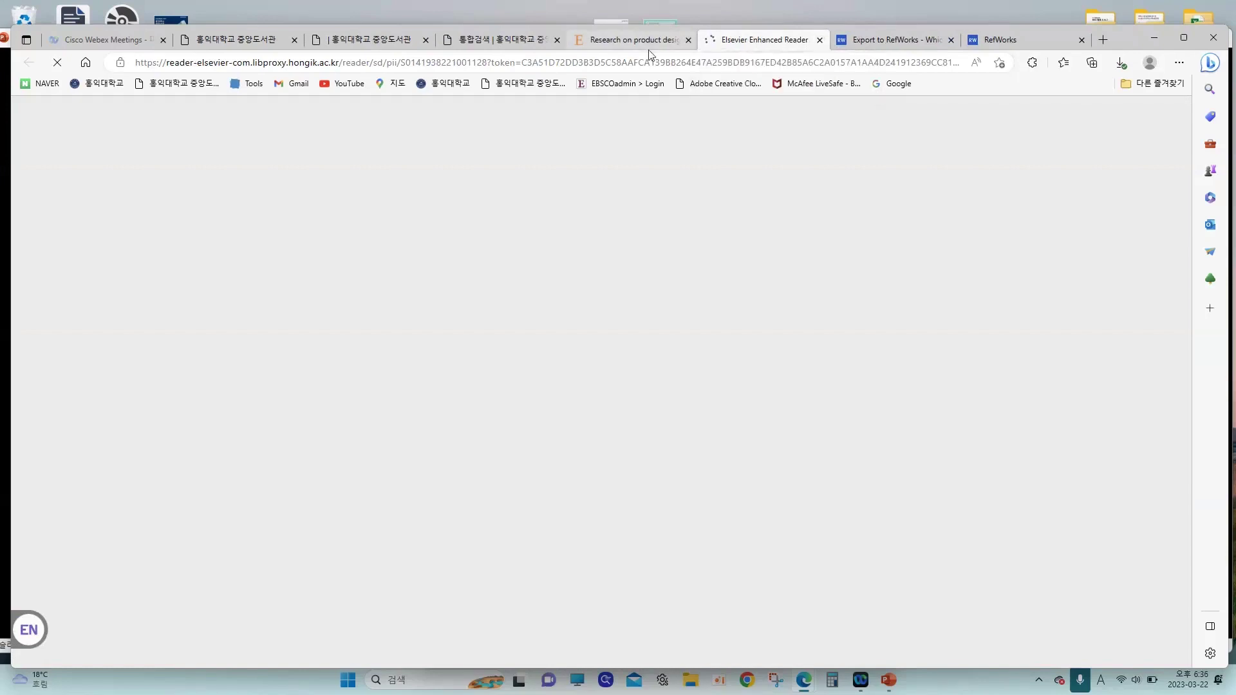
pyautogui.click(648, 49)
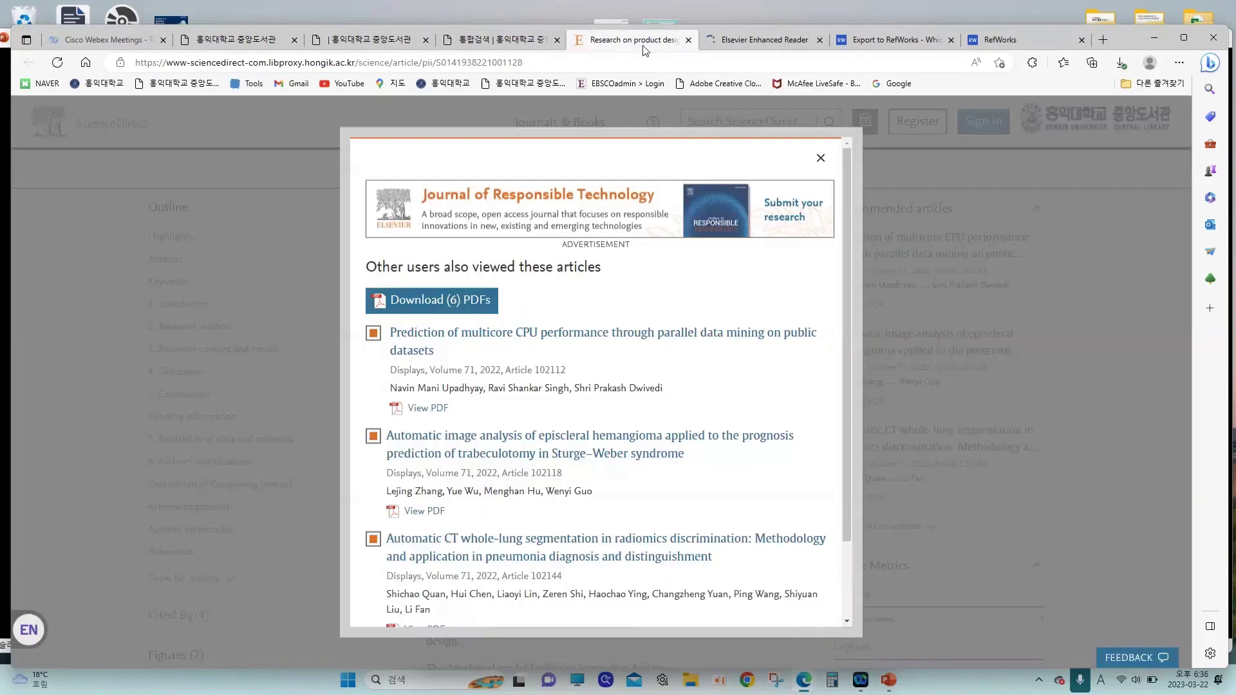
pyautogui.click(820, 158)
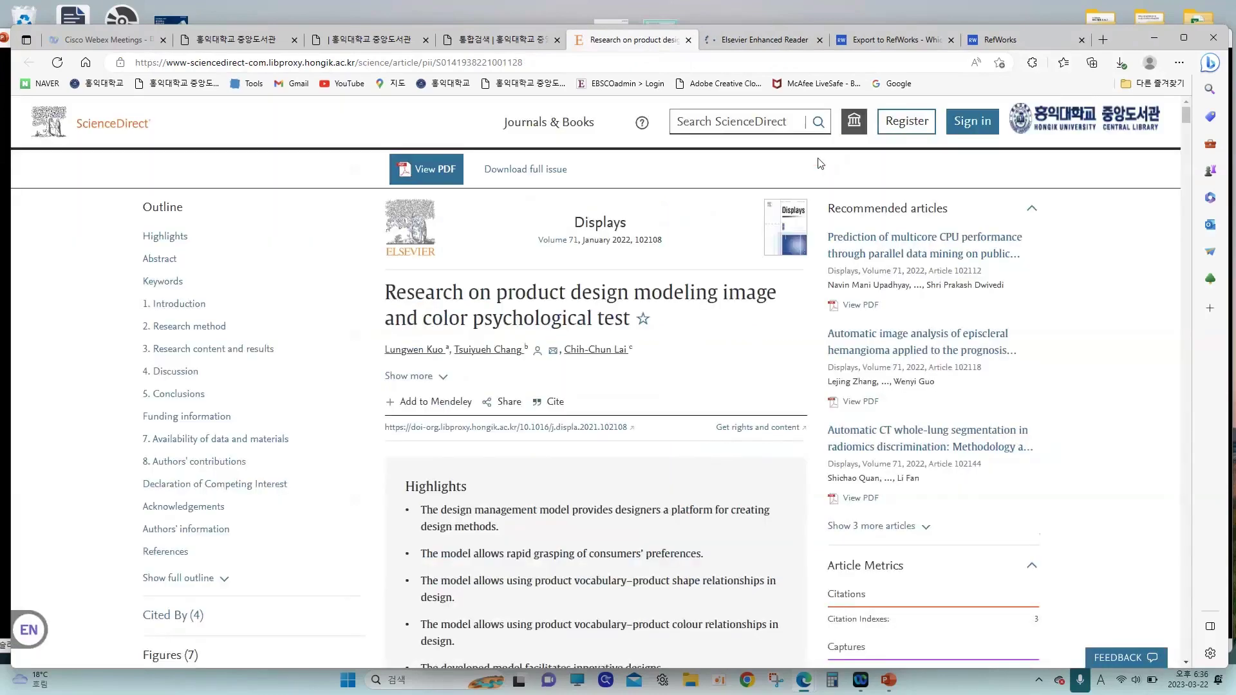
# - Review the citation export options and continue the pending export with the latest version of RefWorks
pyautogui.click(551, 404)
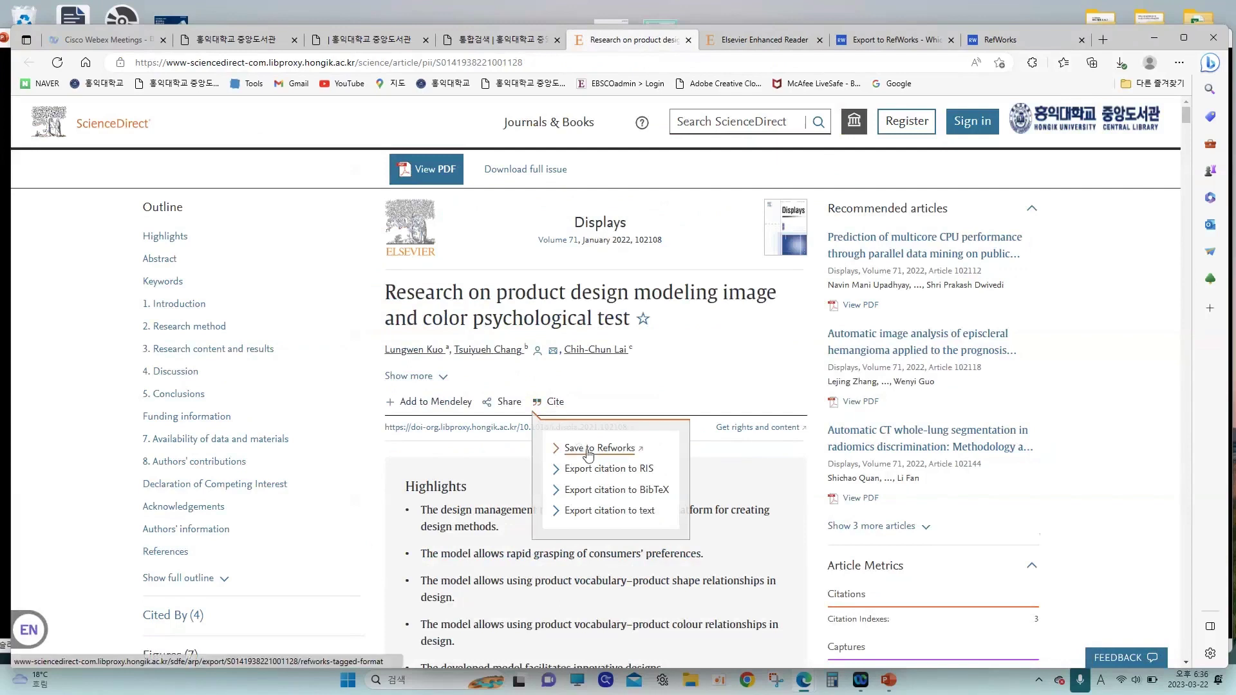
pyautogui.click(866, 48)
pyautogui.click(647, 319)
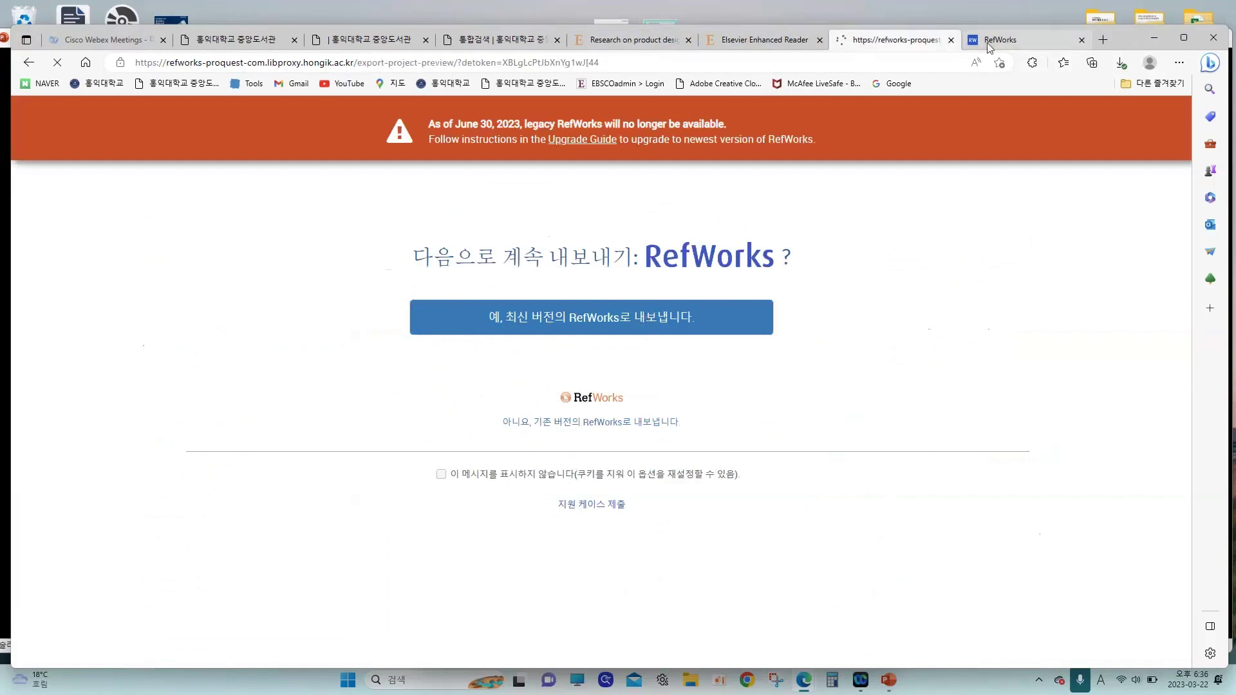
pyautogui.moveTo(989, 46)
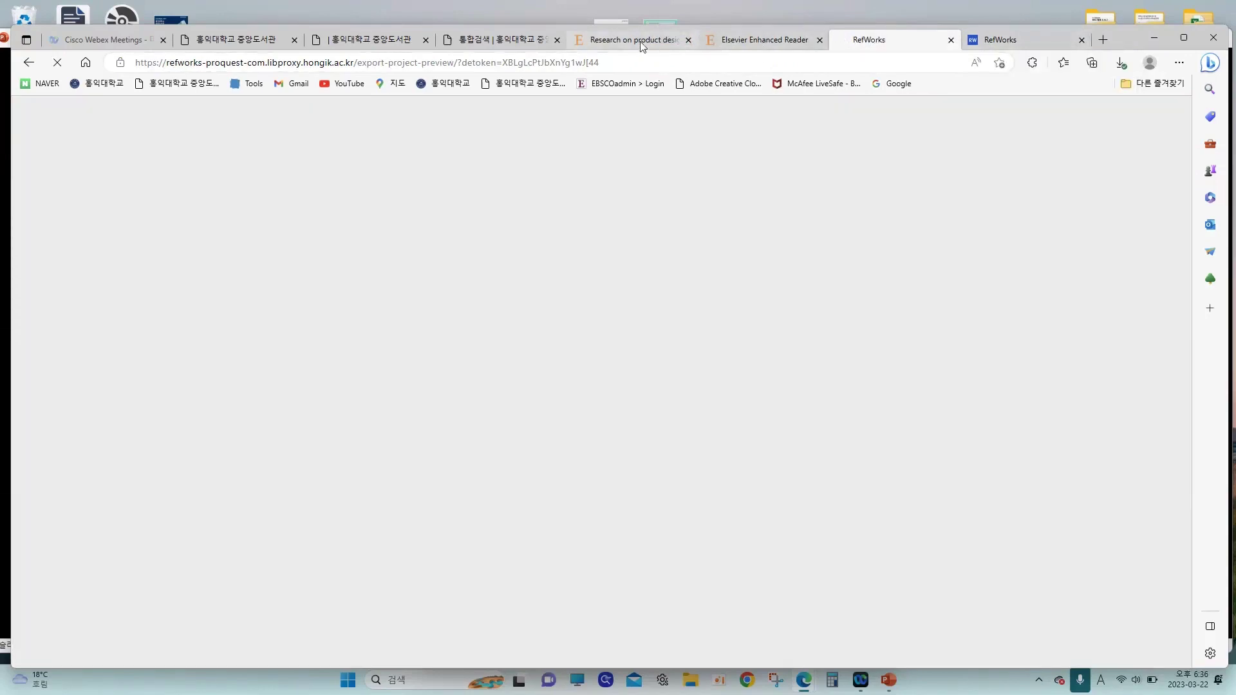
# - Return to the Elsevier reader and request a download of the article's PDF
pyautogui.click(642, 42)
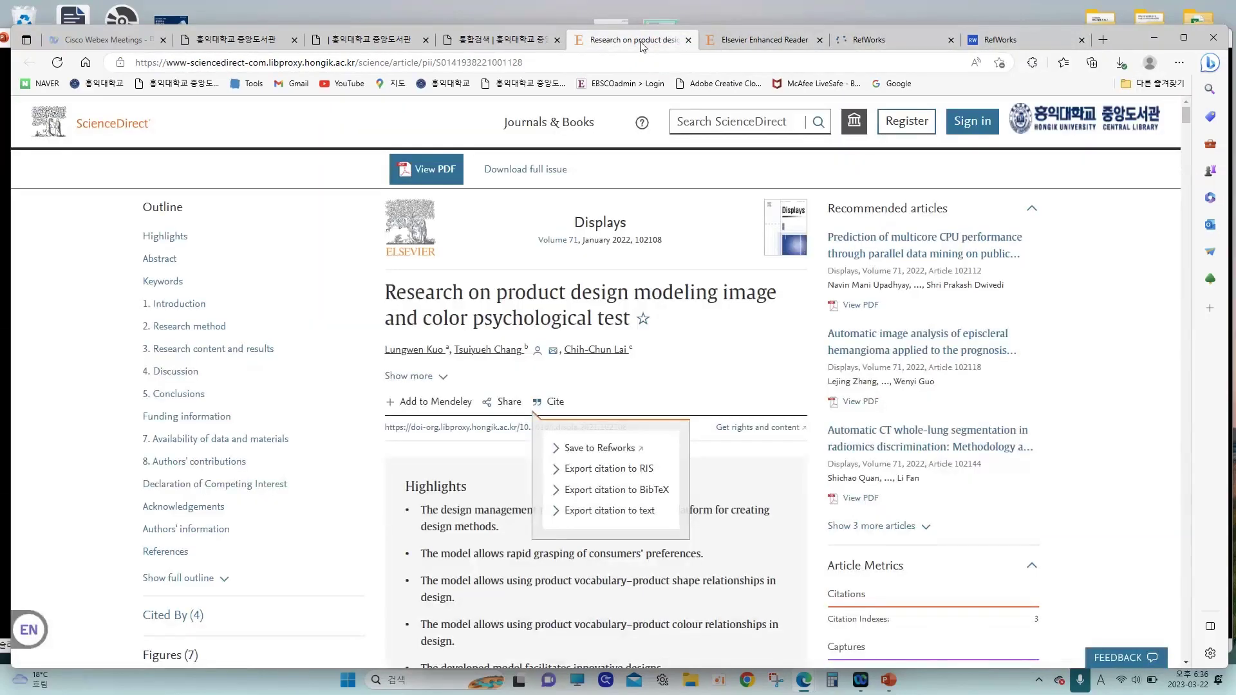
pyautogui.click(745, 43)
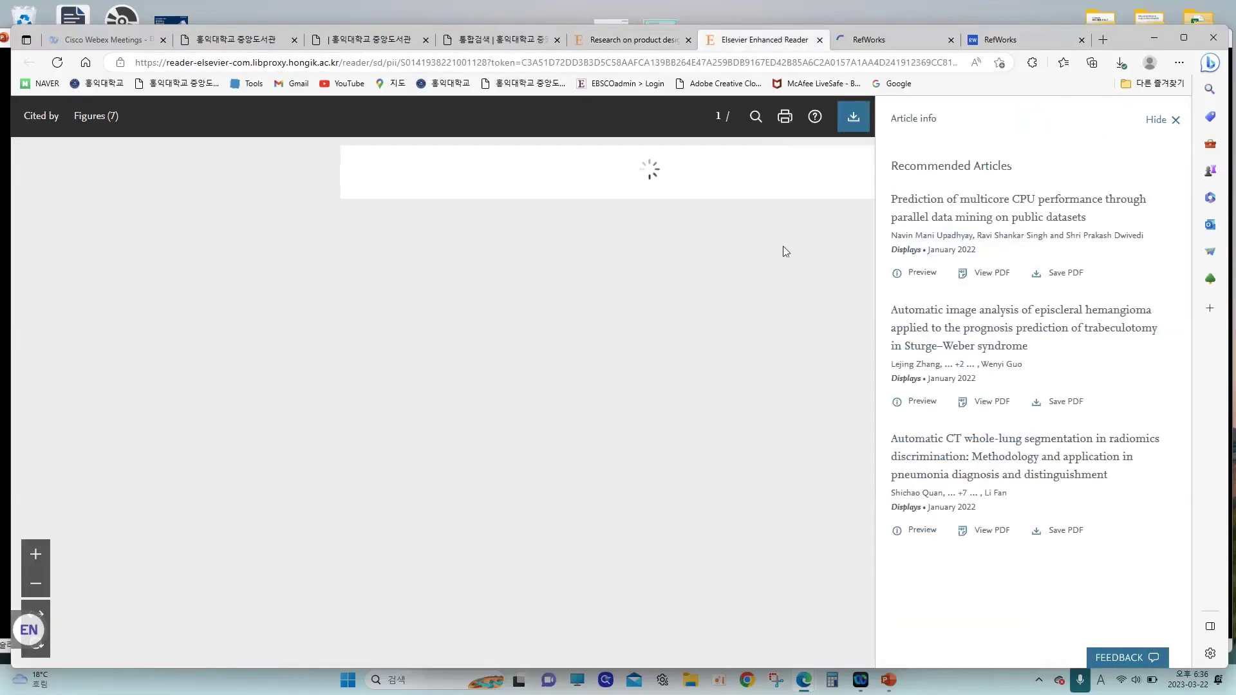
pyautogui.click(854, 118)
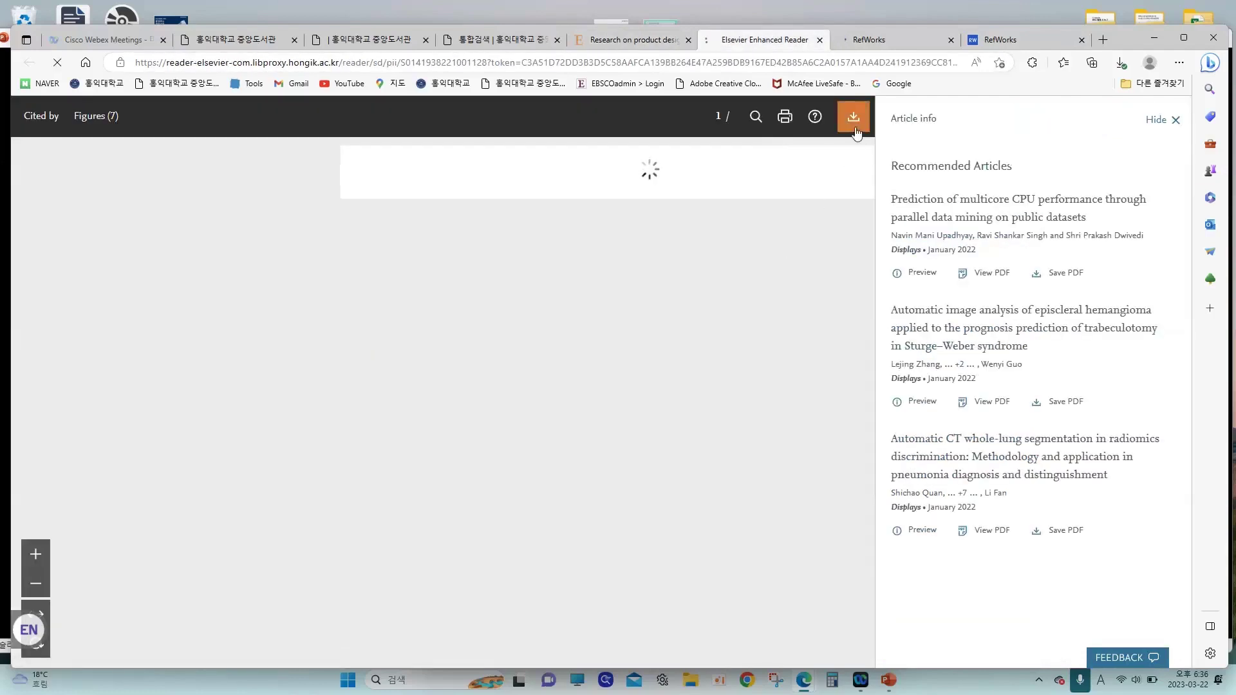
# - Assign the exported reference to the 디자인 마케팅 folder and import it into RefWorks
pyautogui.click(858, 43)
pyautogui.click(394, 226)
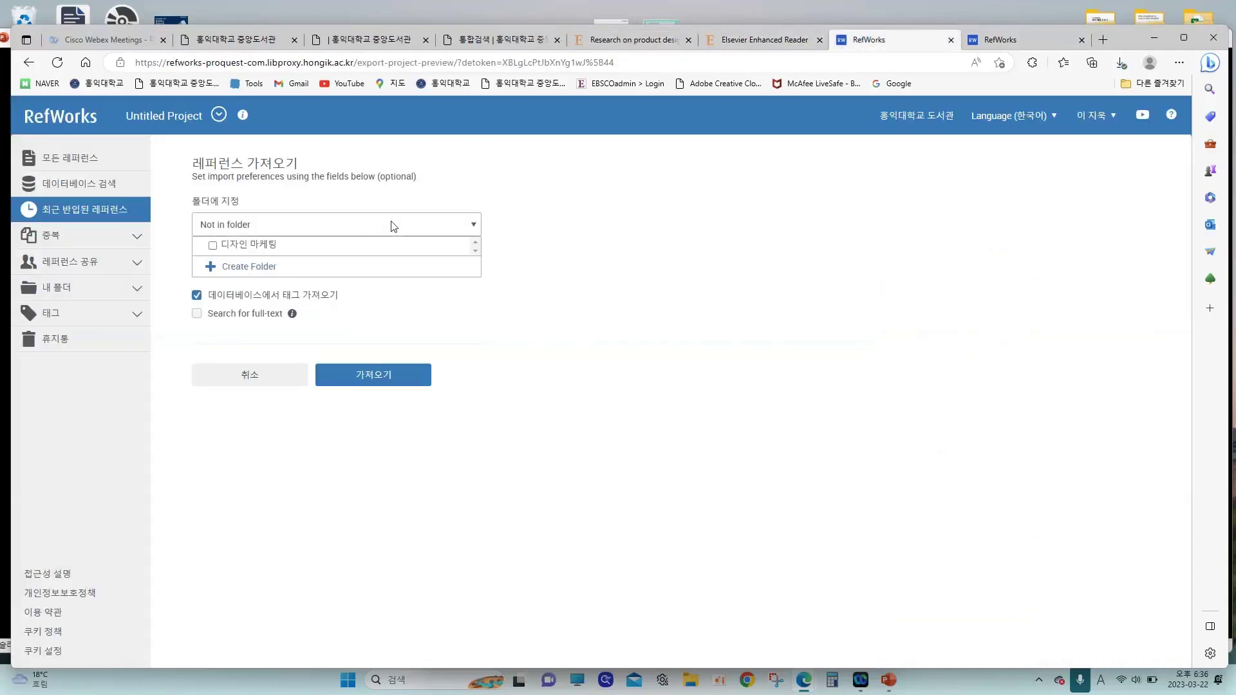
pyautogui.click(212, 245)
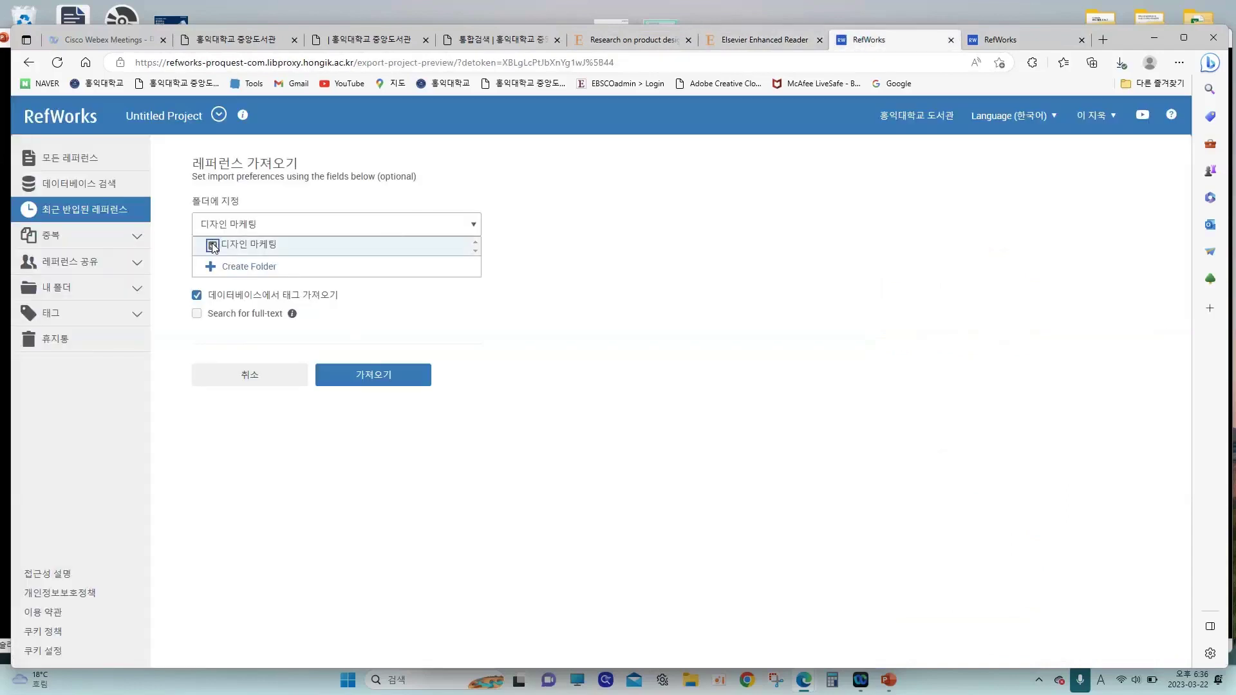
pyautogui.click(380, 383)
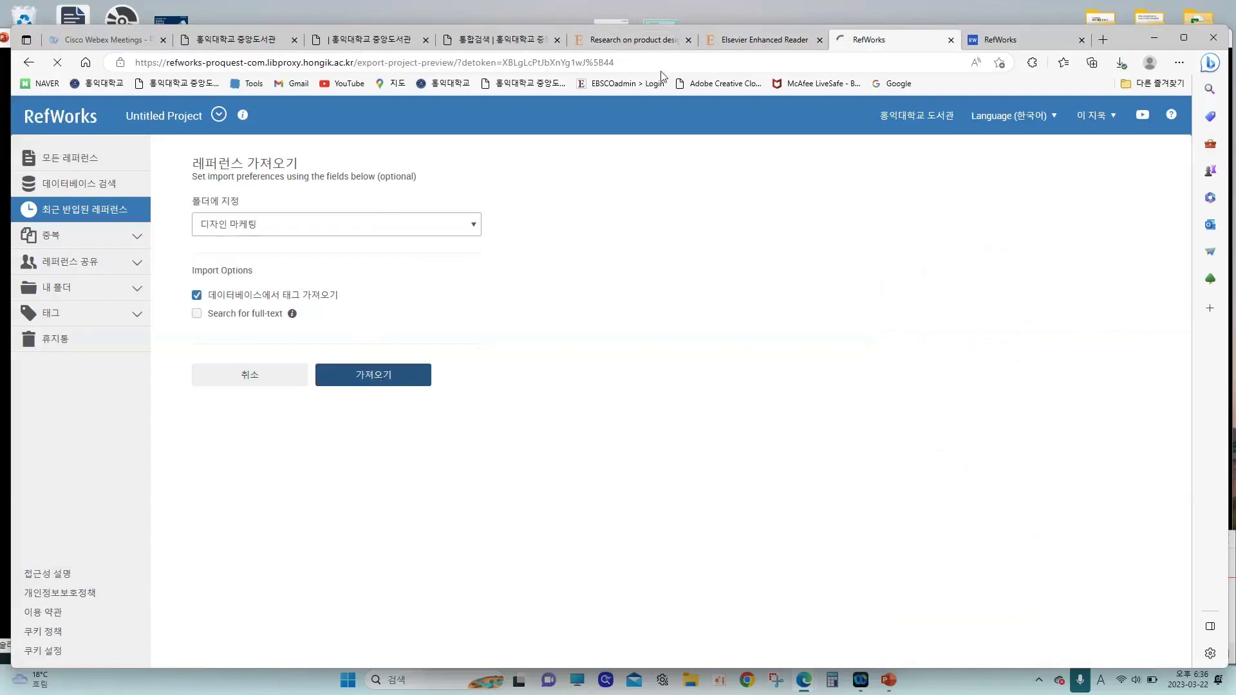
pyautogui.click(642, 38)
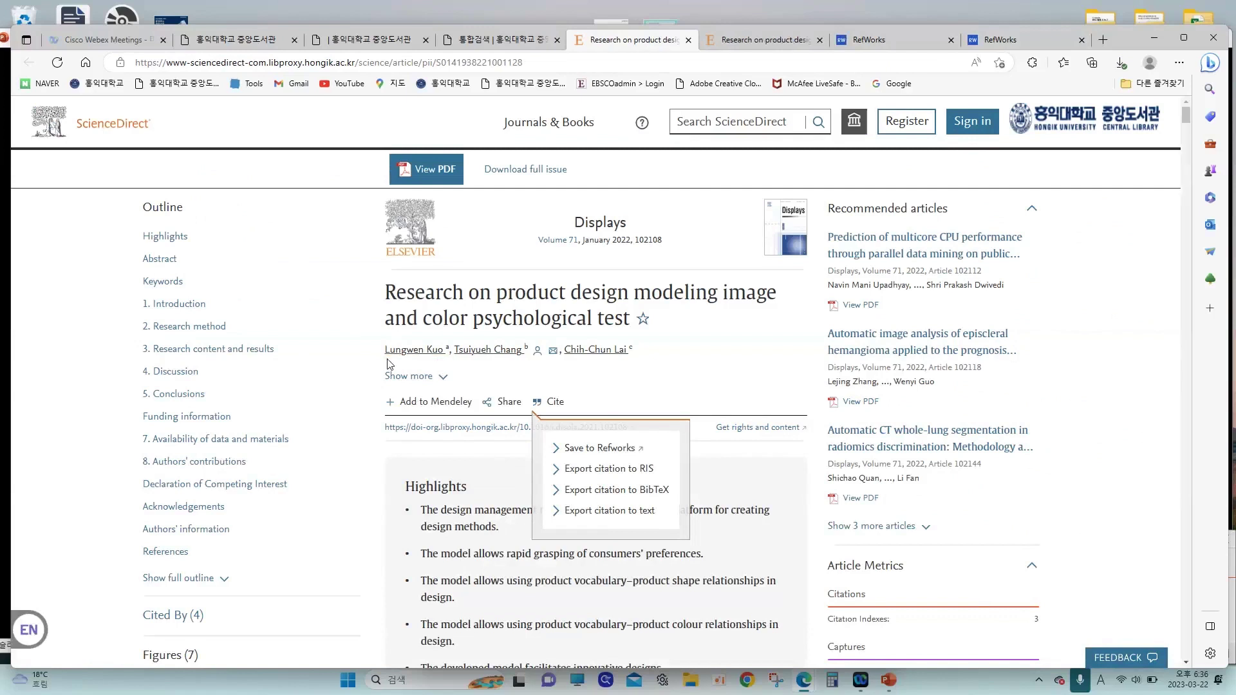
pyautogui.click(879, 41)
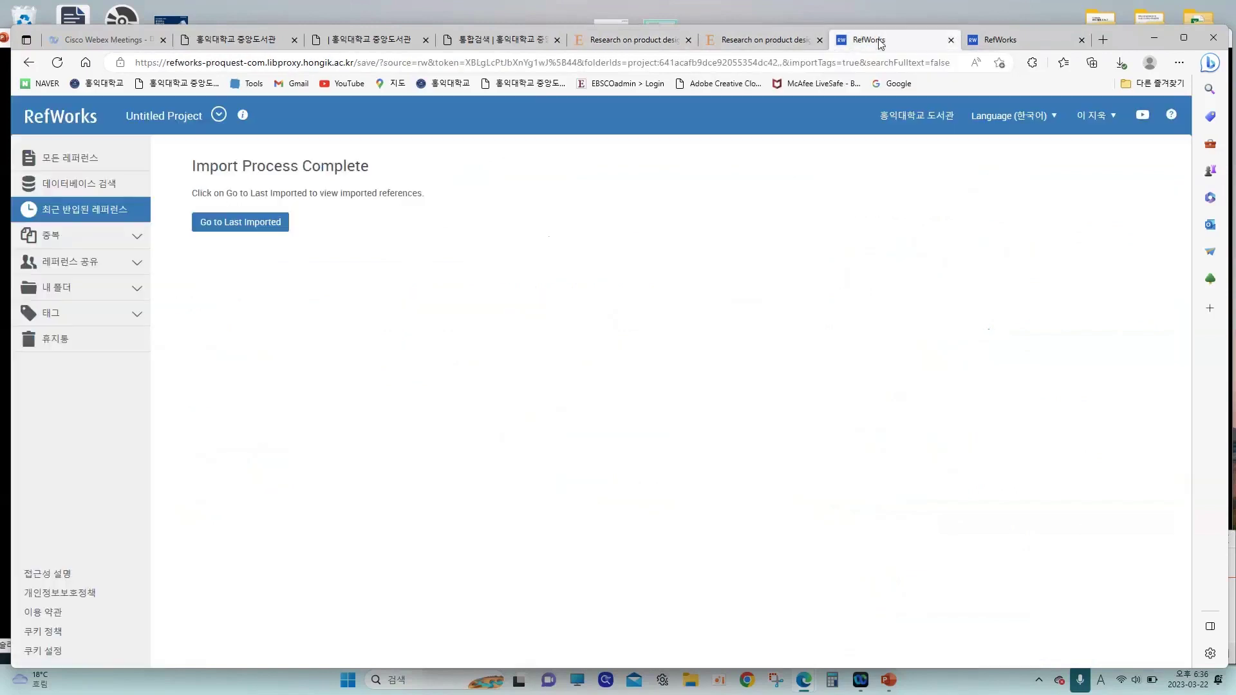
# - Close the article's PDF page and open the imported product design article's details from the last imported references
pyautogui.click(238, 222)
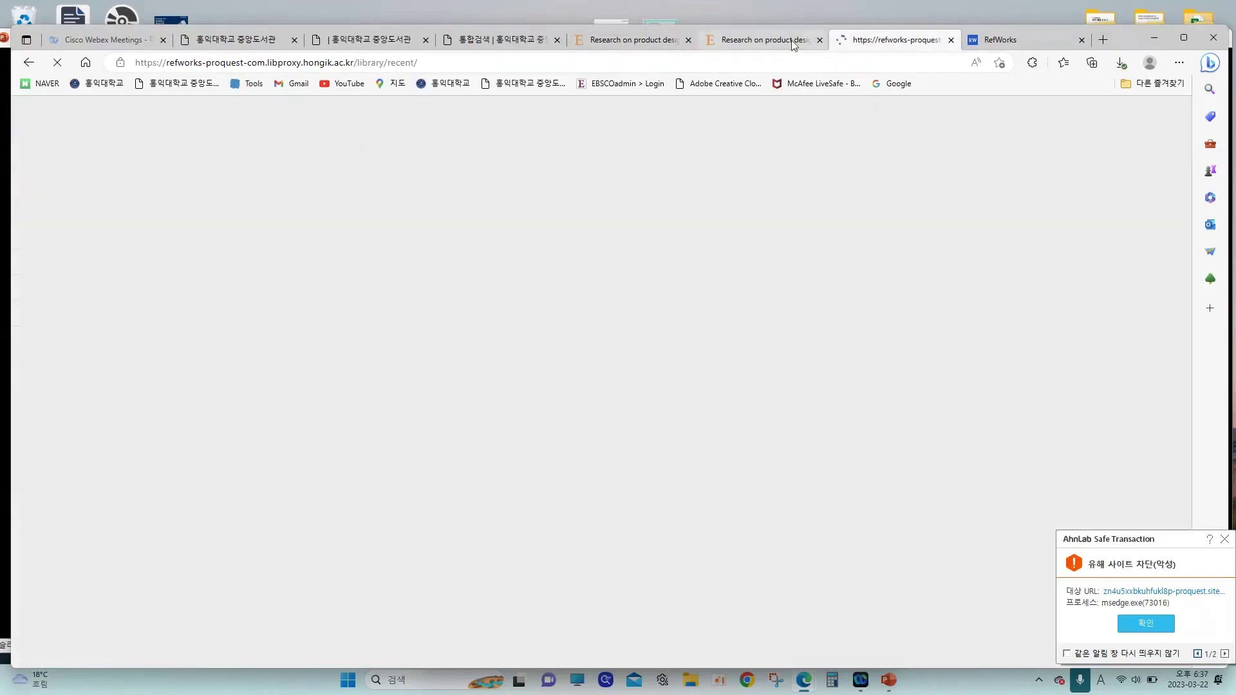
pyautogui.click(793, 43)
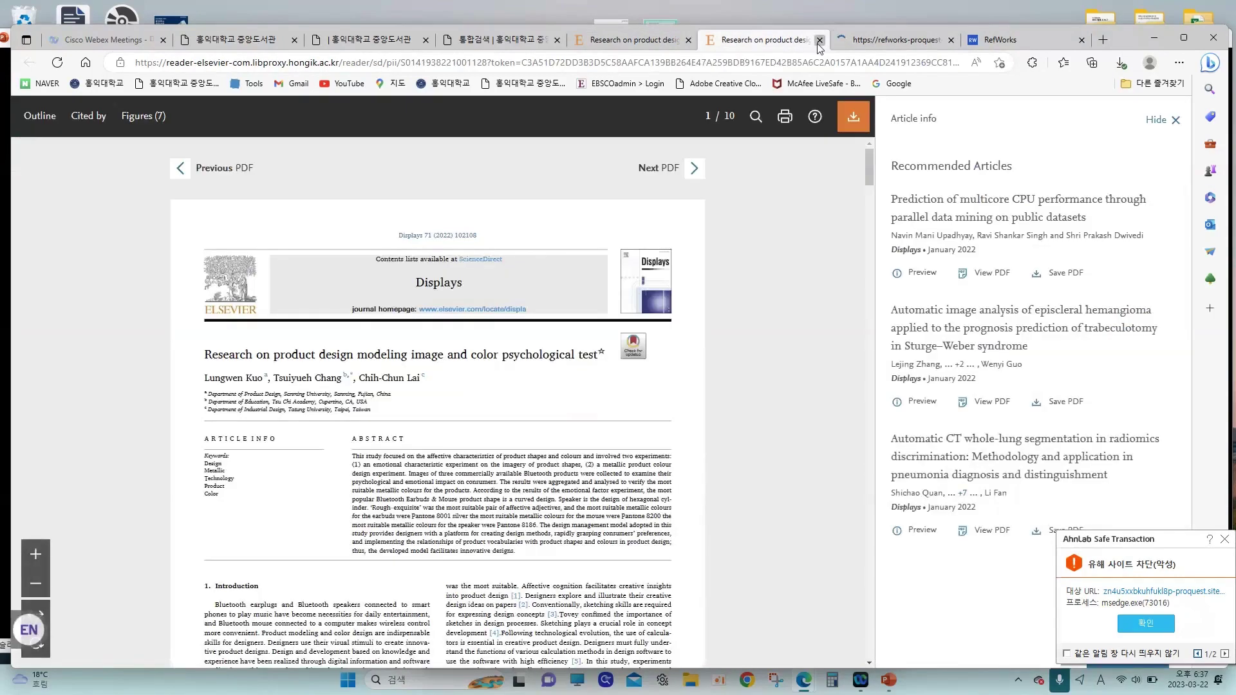
pyautogui.click(818, 41)
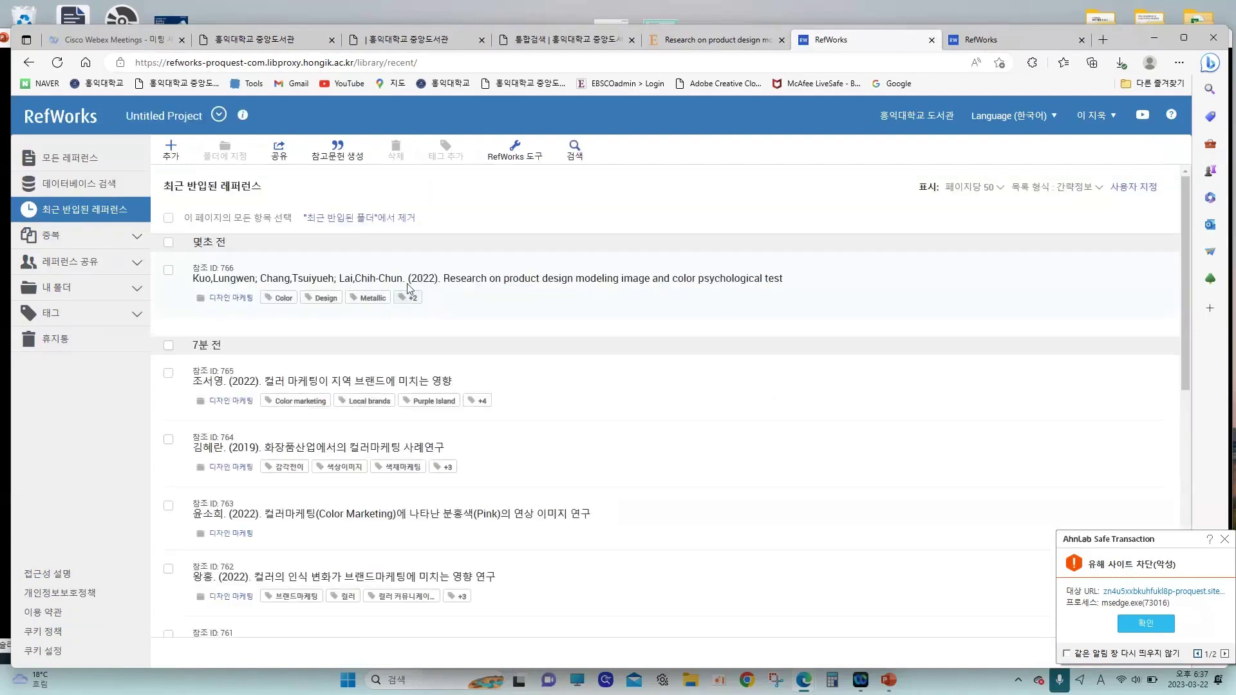
pyautogui.click(538, 277)
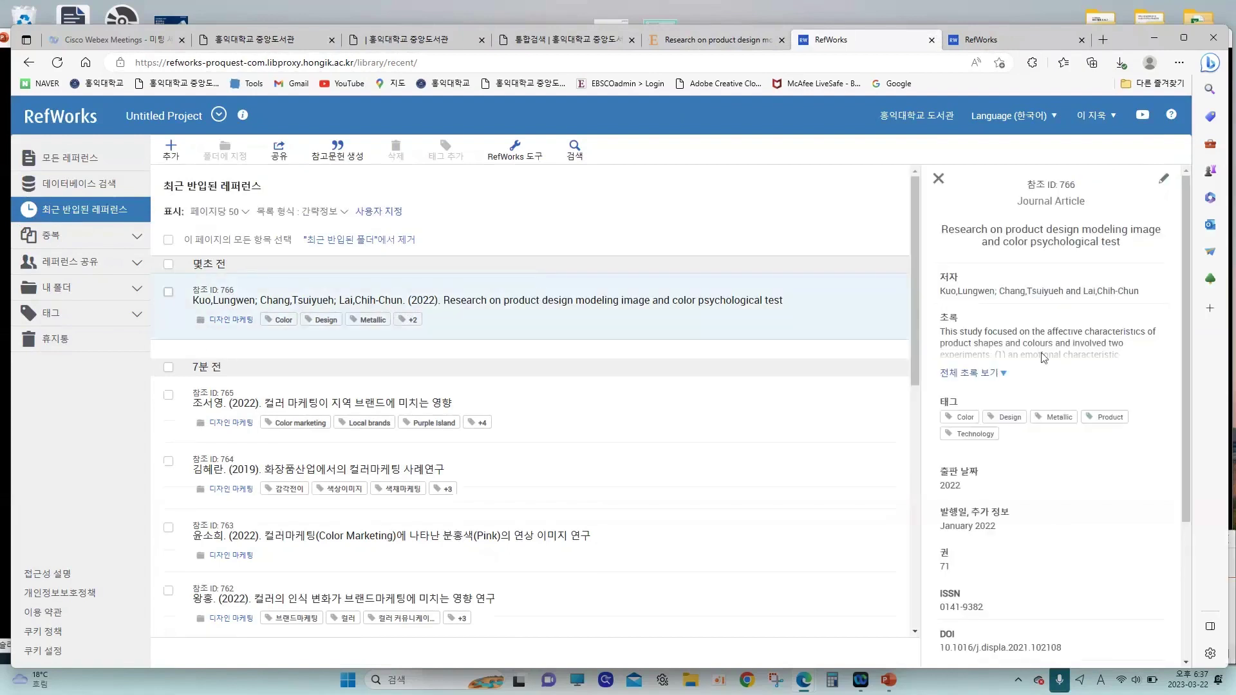
# - Review the details and edit form of the imported reference on product design modeling image and color psychological test, leaving it unedited
pyautogui.scroll(-3, 1043, 358)
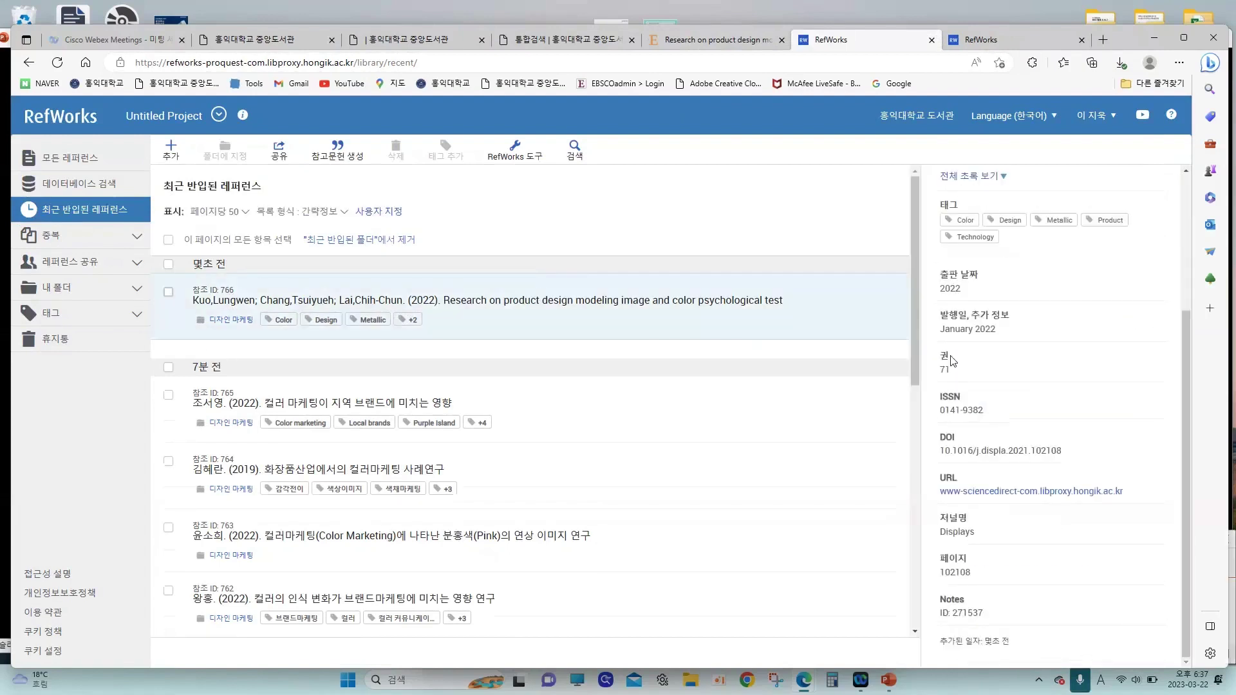
pyautogui.scroll(1, 952, 360)
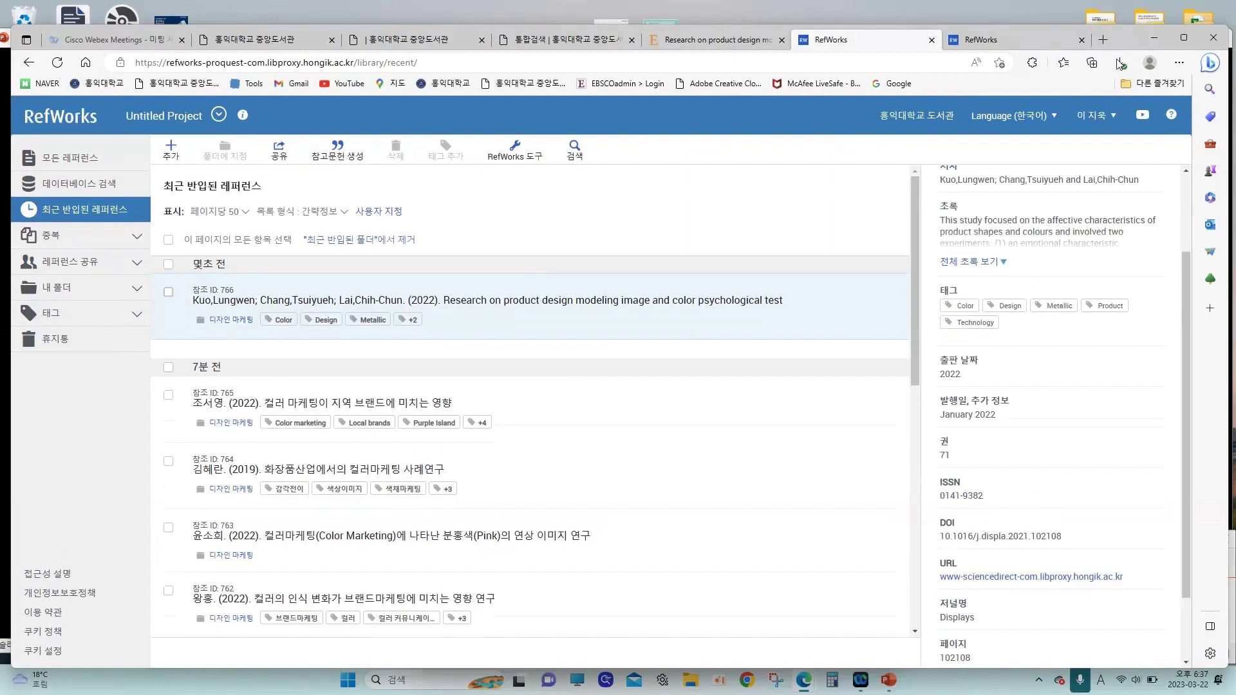
pyautogui.scroll(1, 995, 234)
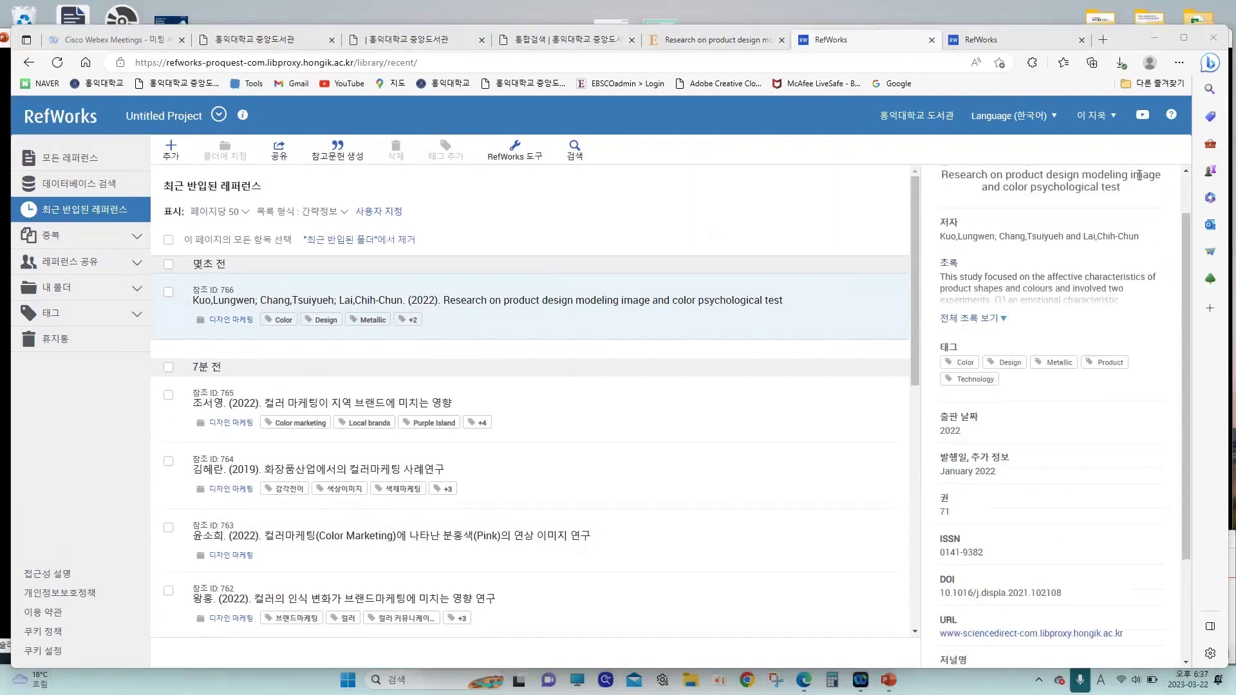
pyautogui.scroll(1, 1142, 193)
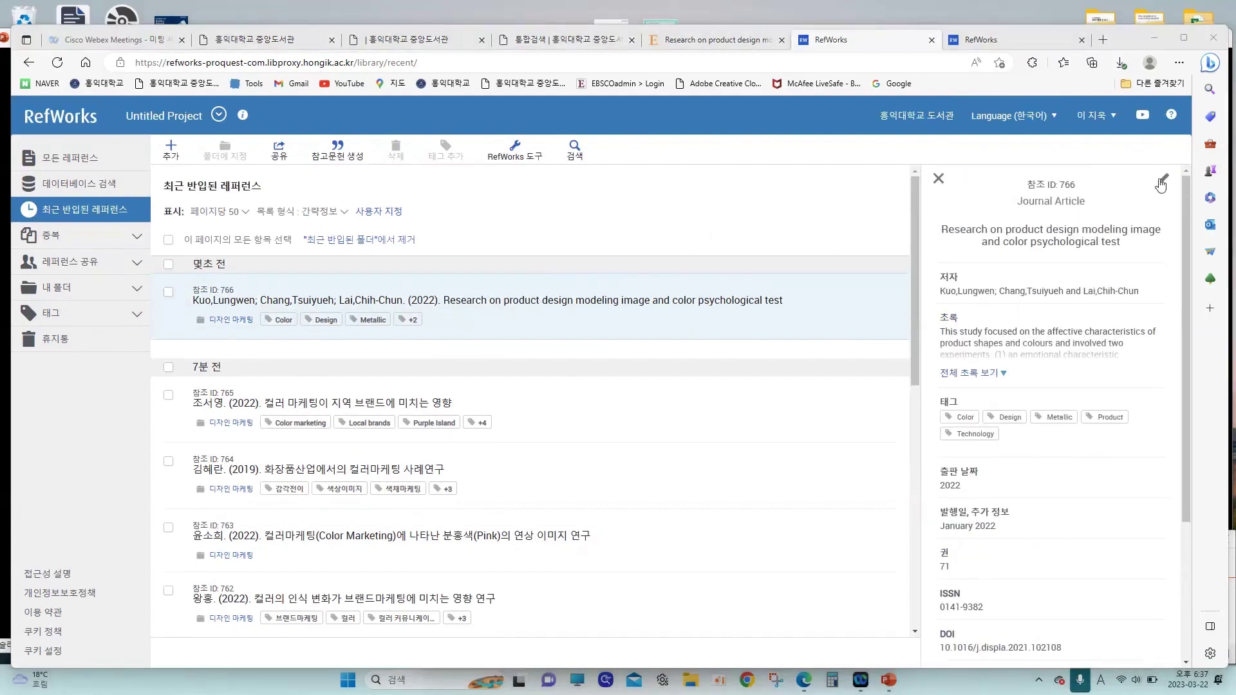
pyautogui.click(1162, 183)
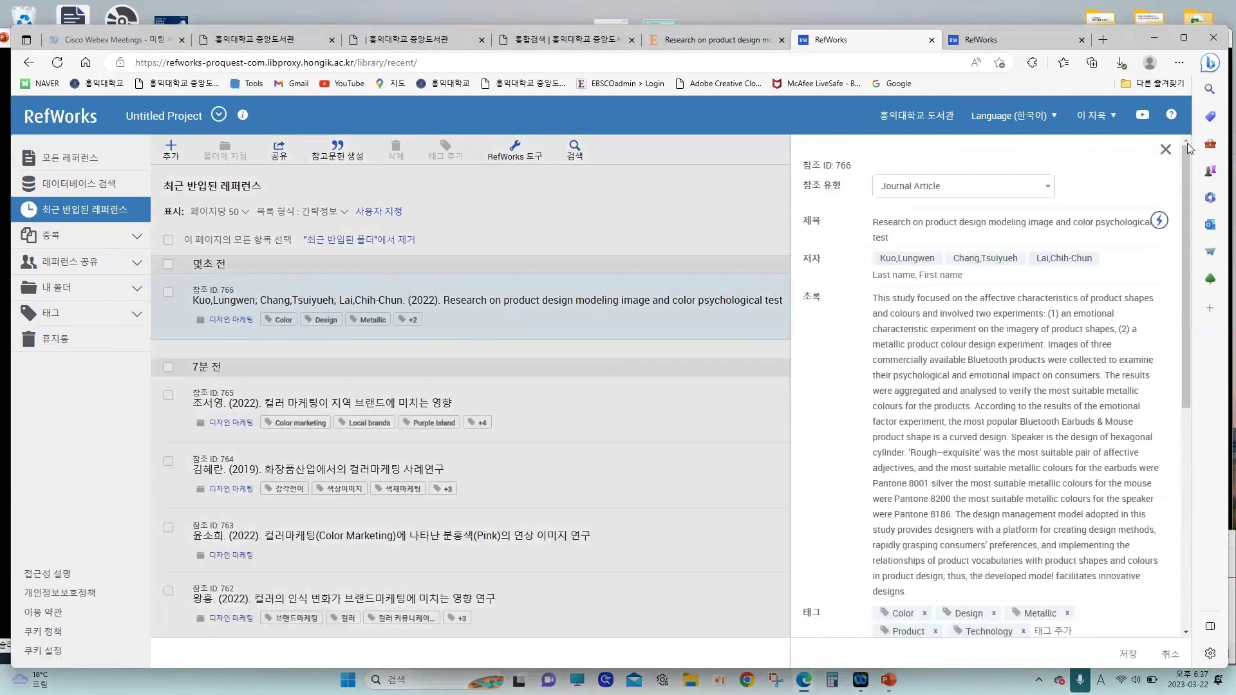
pyautogui.click(1170, 653)
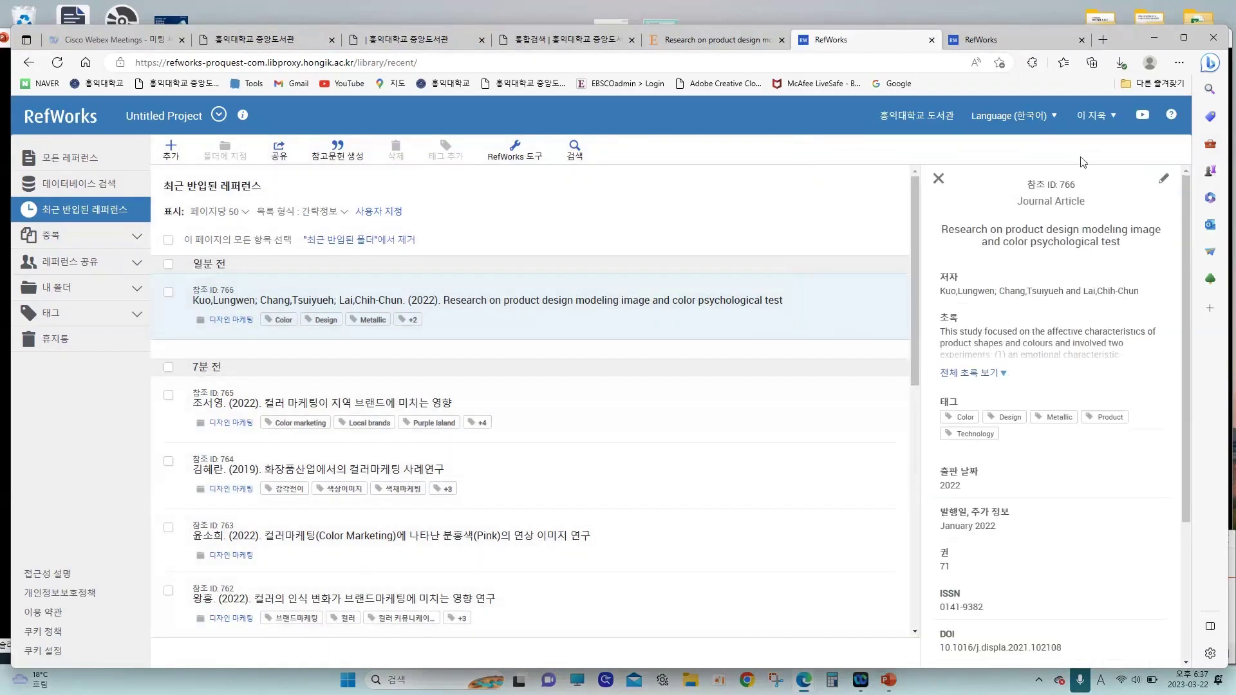
pyautogui.click(938, 178)
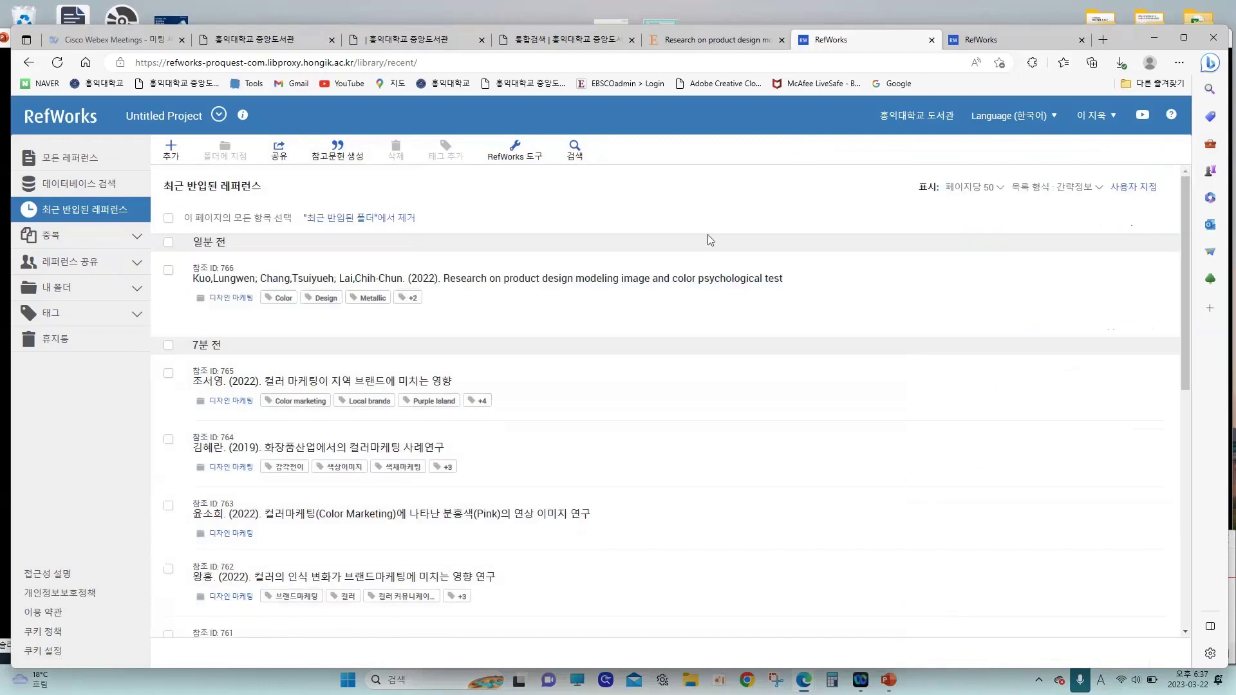
# - Return to the library's "color management design" search results and go to results page 3
pyautogui.scroll(-3, 378, 355)
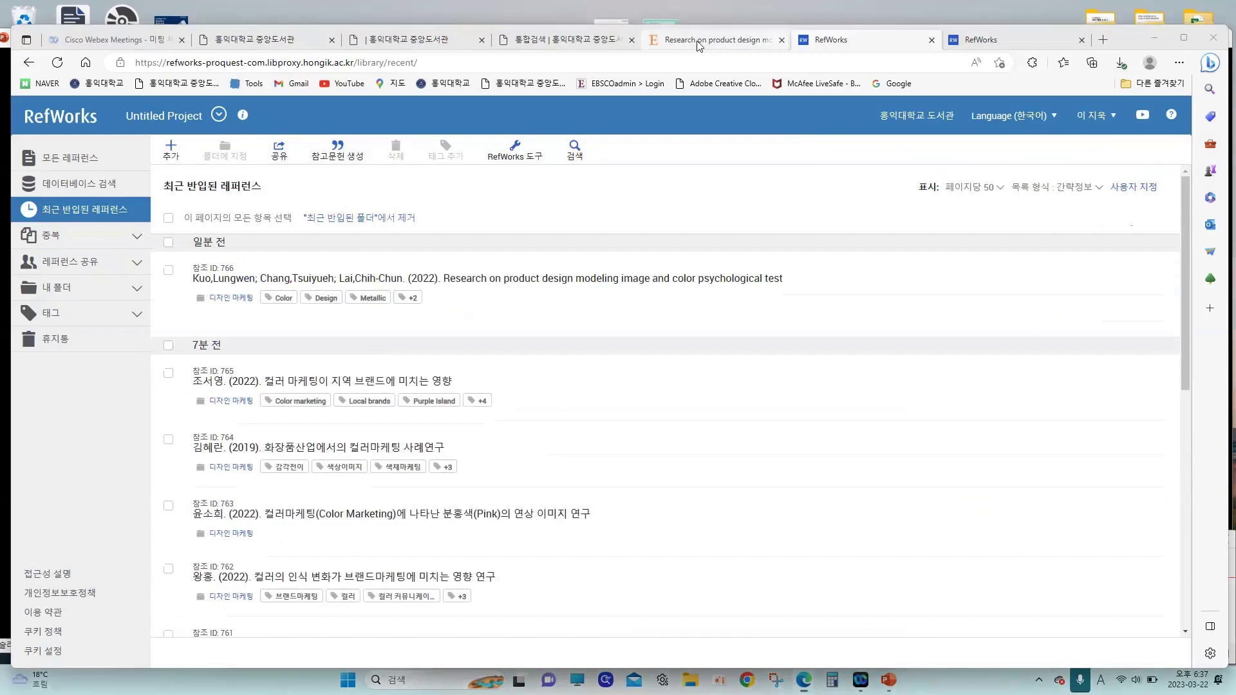
pyautogui.click(750, 41)
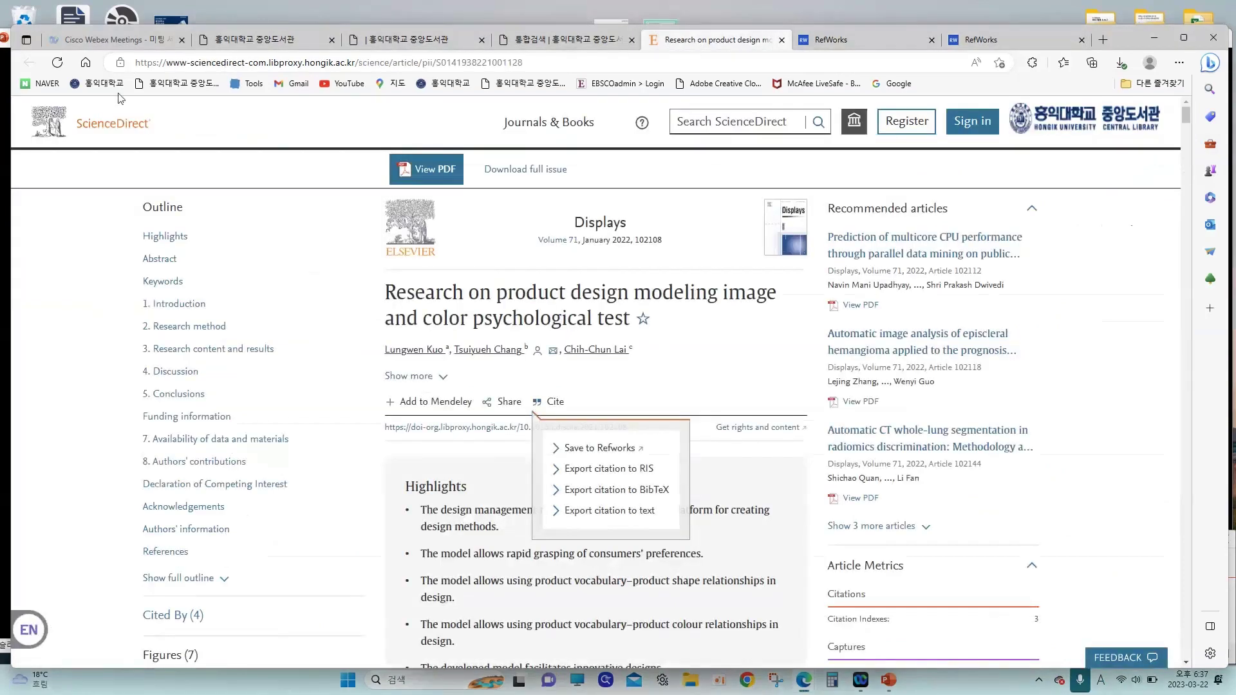
pyautogui.click(566, 39)
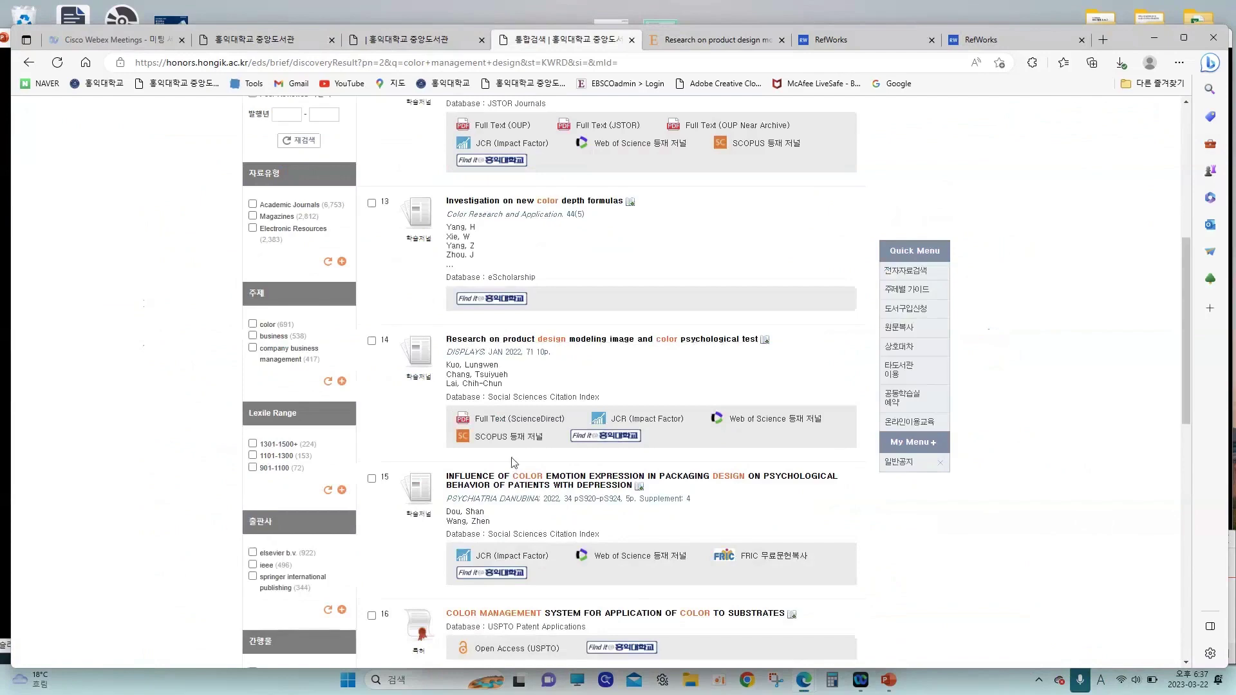
pyautogui.scroll(-7, 513, 463)
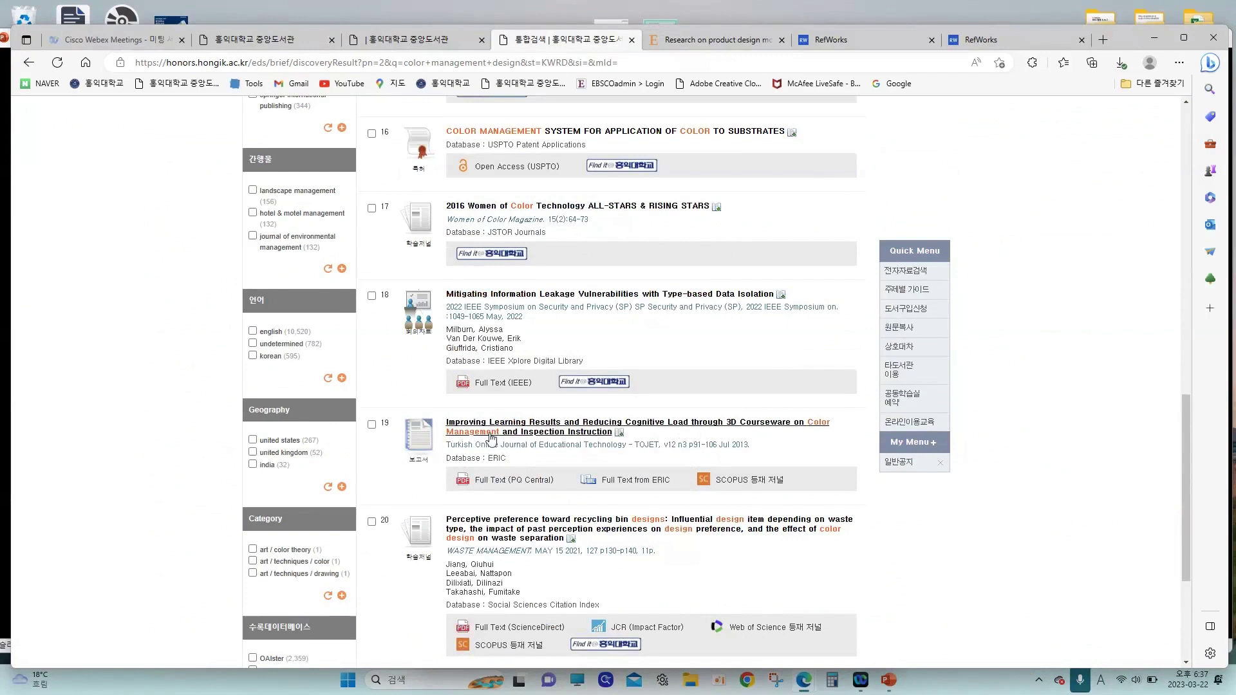
pyautogui.moveTo(452, 447); pyautogui.dragTo(616, 448)
pyautogui.click(616, 448)
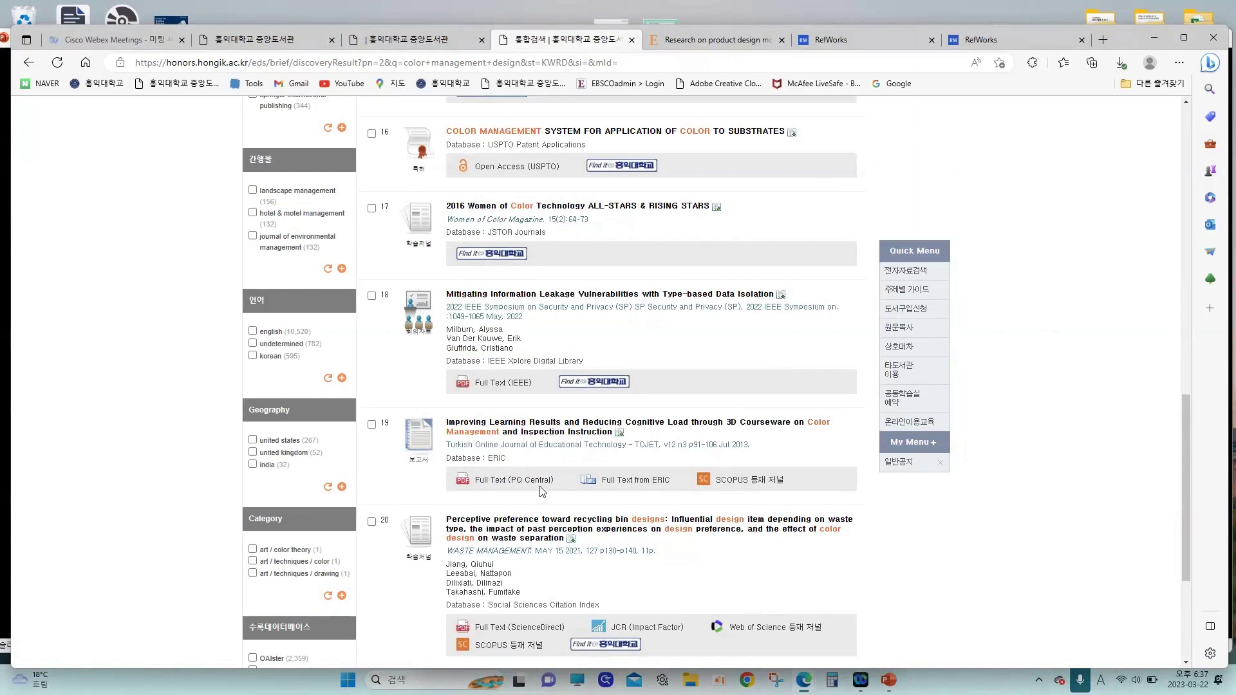
pyautogui.scroll(-2, 547, 515)
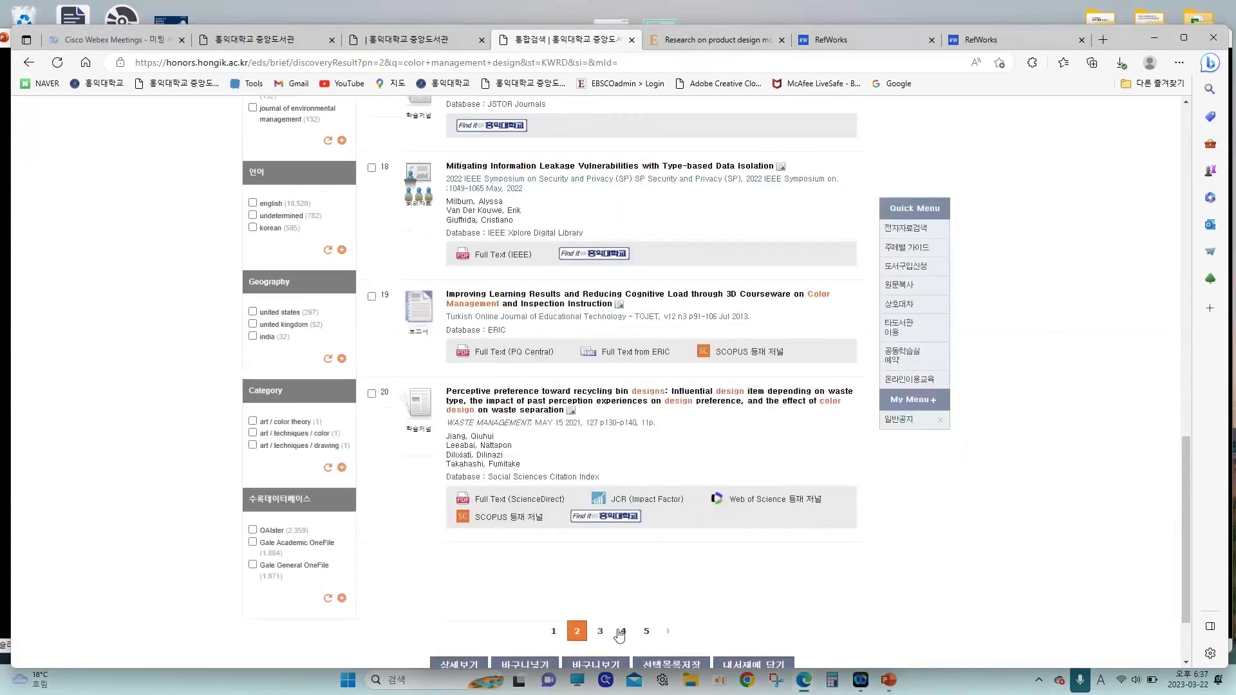
pyautogui.click(599, 632)
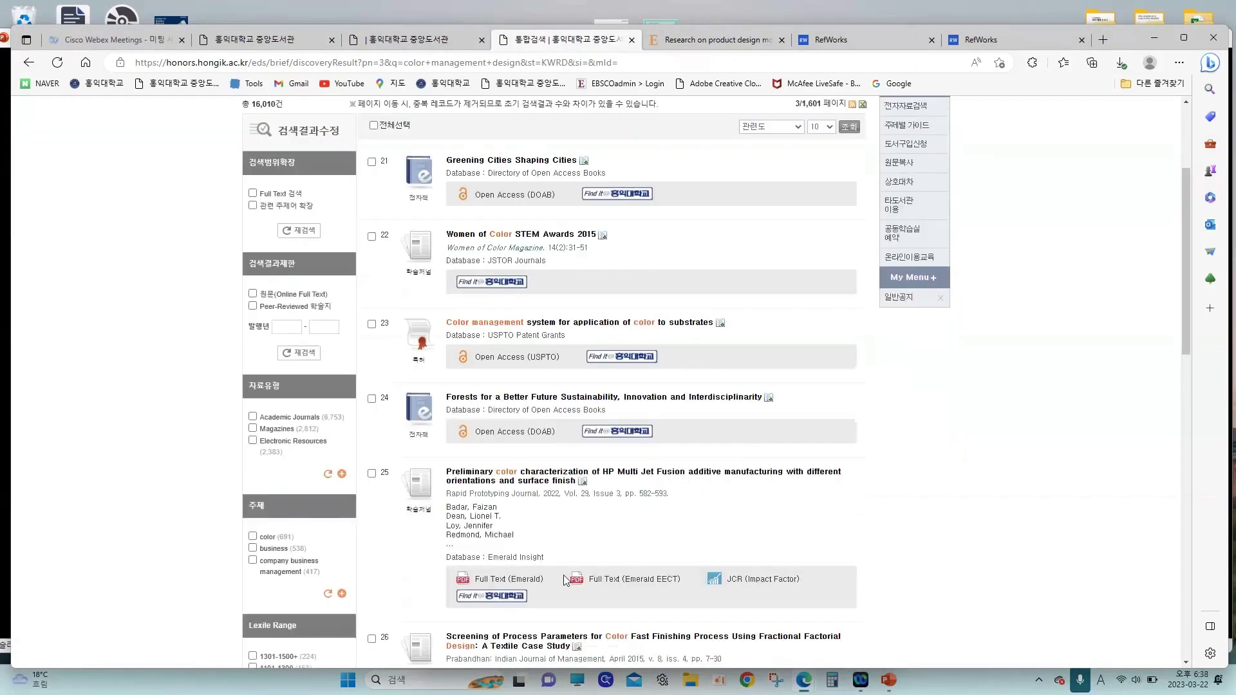
# - Open the record of result 30, "The Effect of Risk Representation Using Colors and Symbols in Business Process Models on Operational Risk Management Performance"
pyautogui.scroll(-3, 563, 579)
pyautogui.scroll(-5, 563, 574)
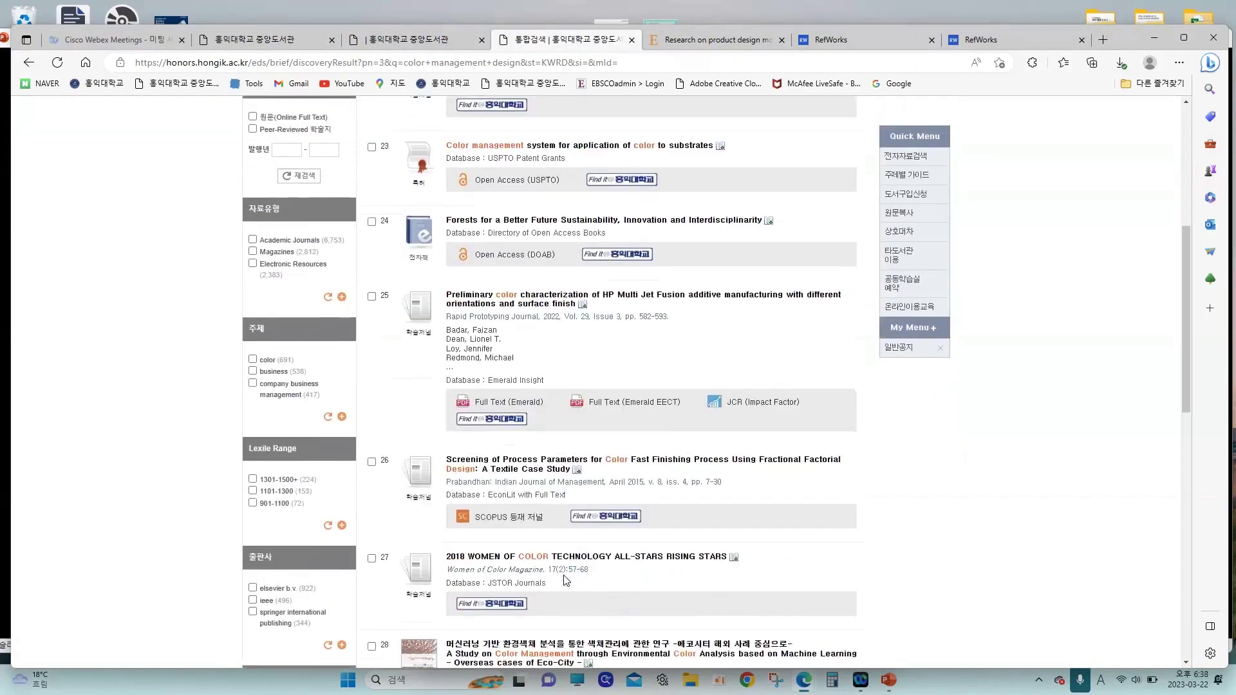
pyautogui.scroll(-4, 563, 580)
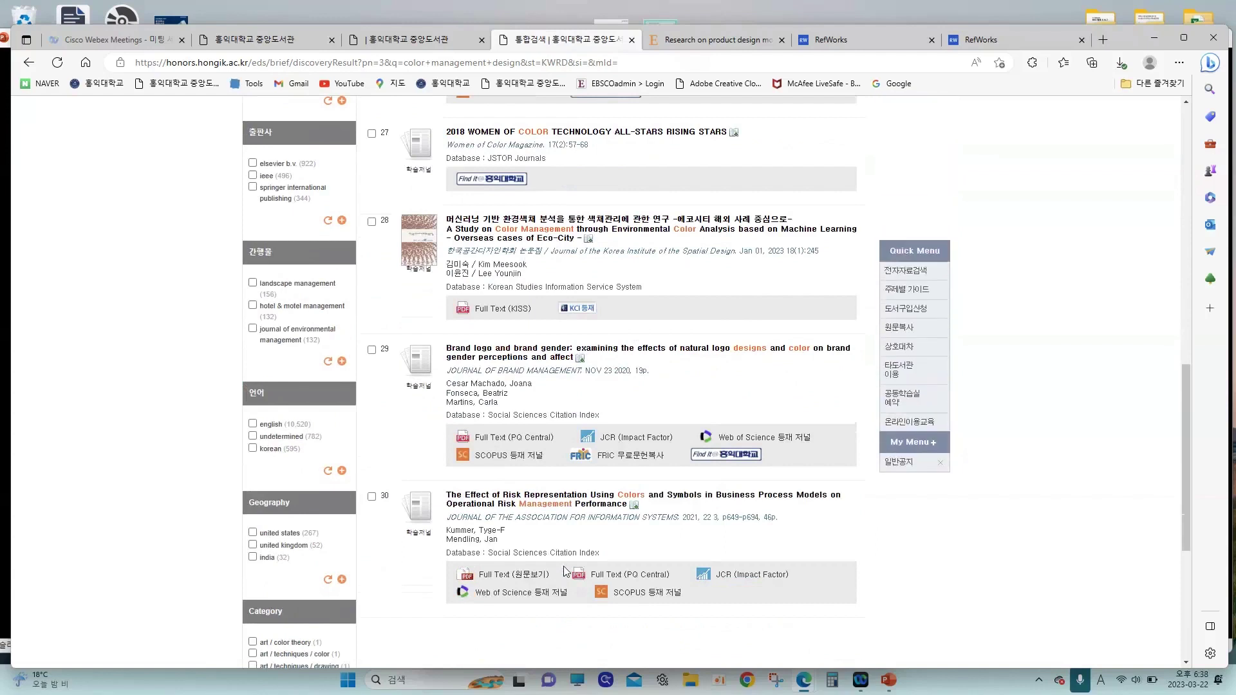
pyautogui.click(517, 504)
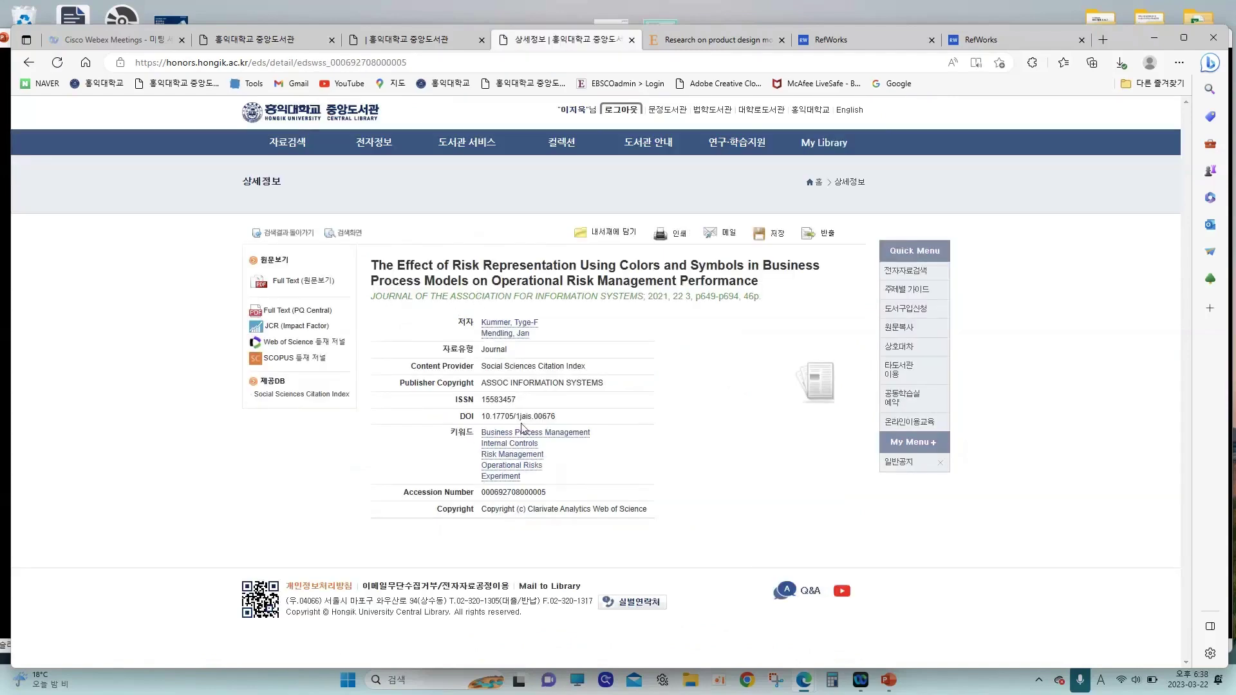
# - Open the article's full text from PQ Central and bring its ProQuest page to the front
pyautogui.moveTo(482, 416); pyautogui.dragTo(574, 419)
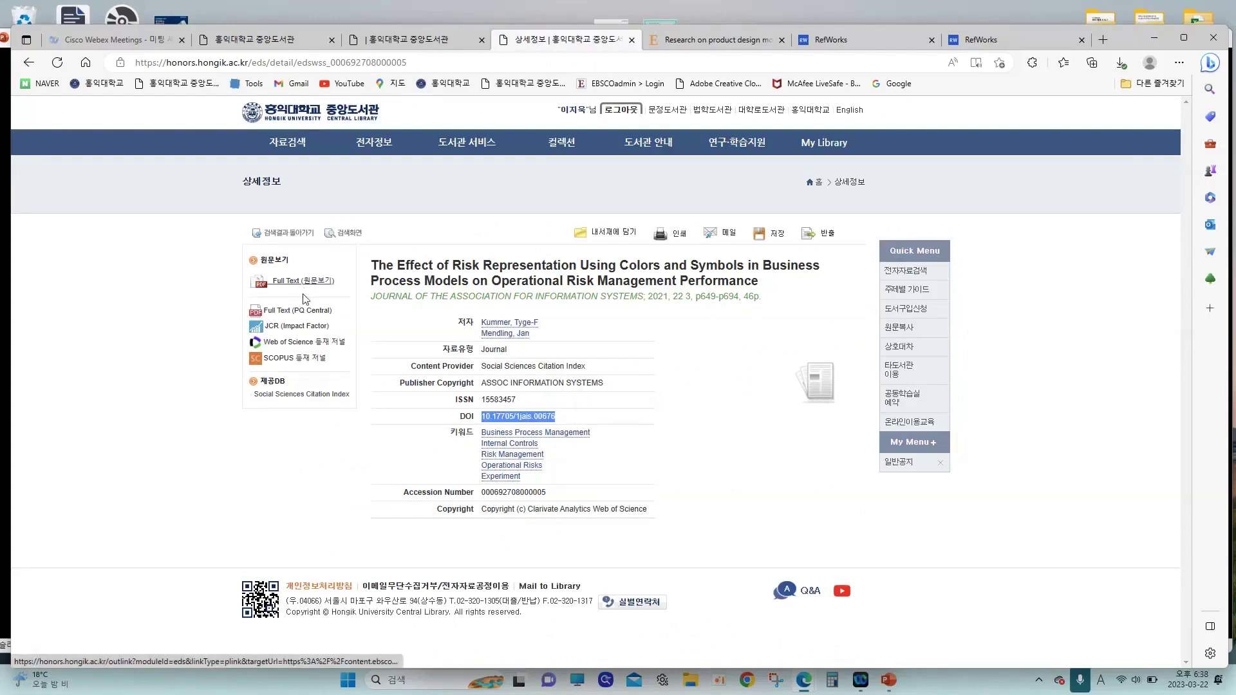
pyautogui.click(306, 310)
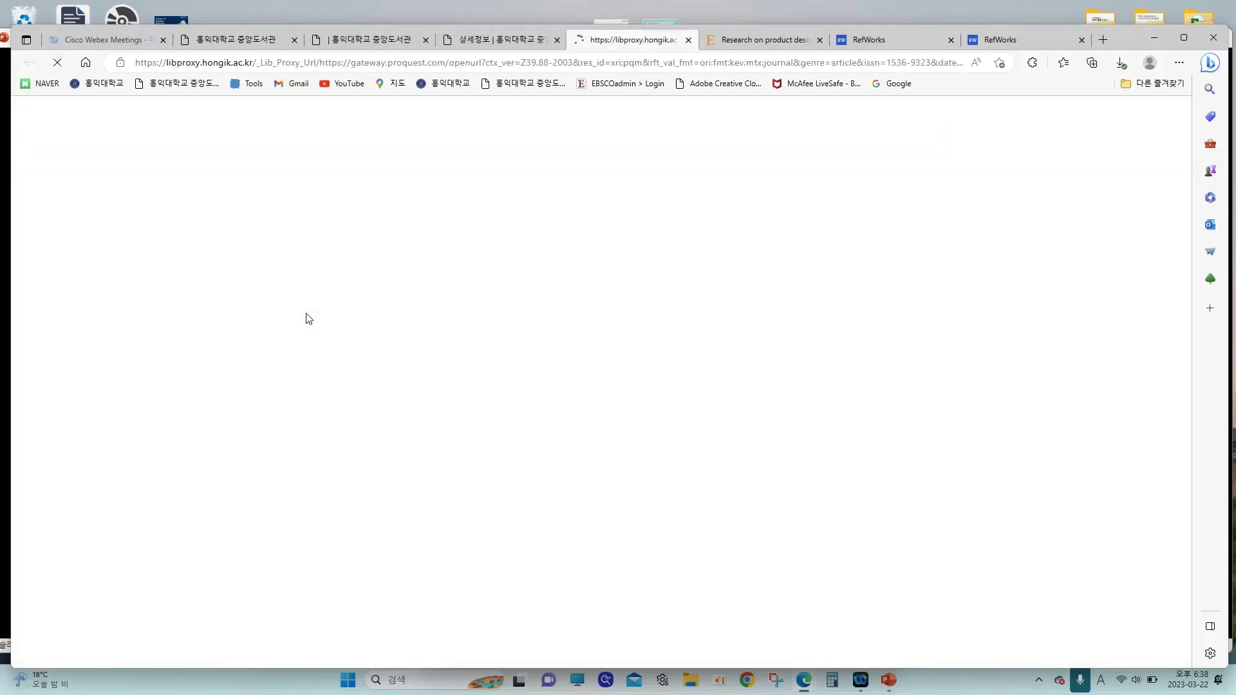
pyautogui.click(519, 44)
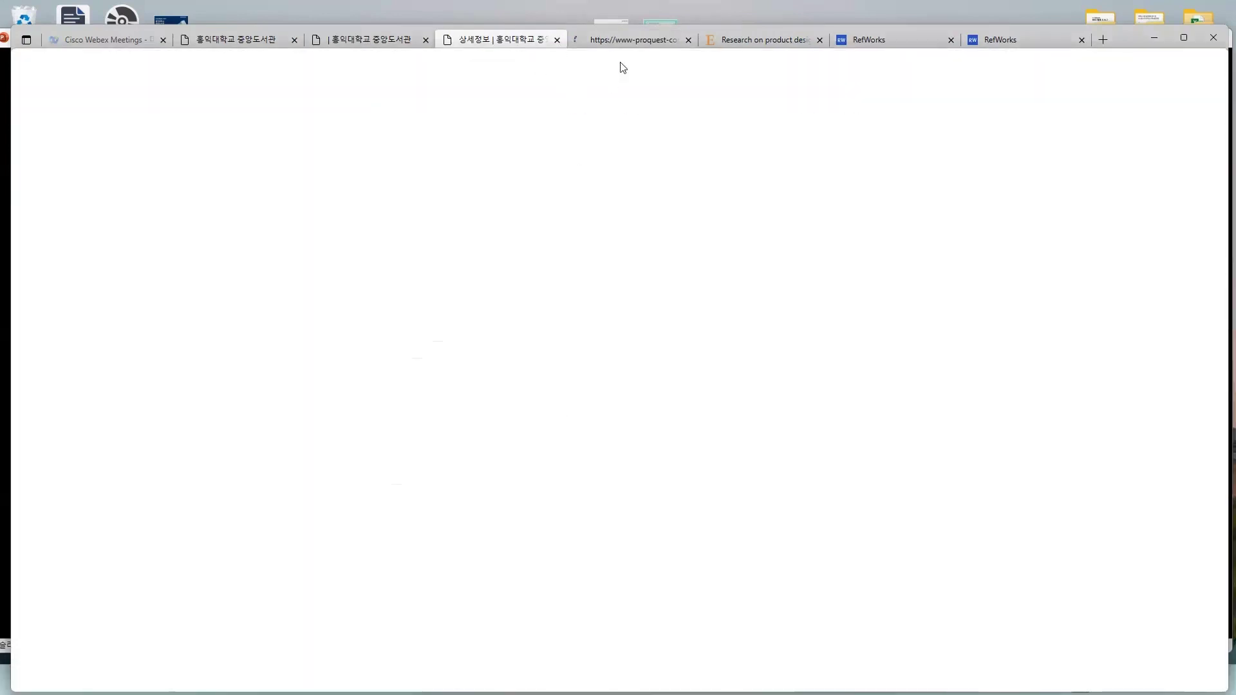
pyautogui.click(618, 41)
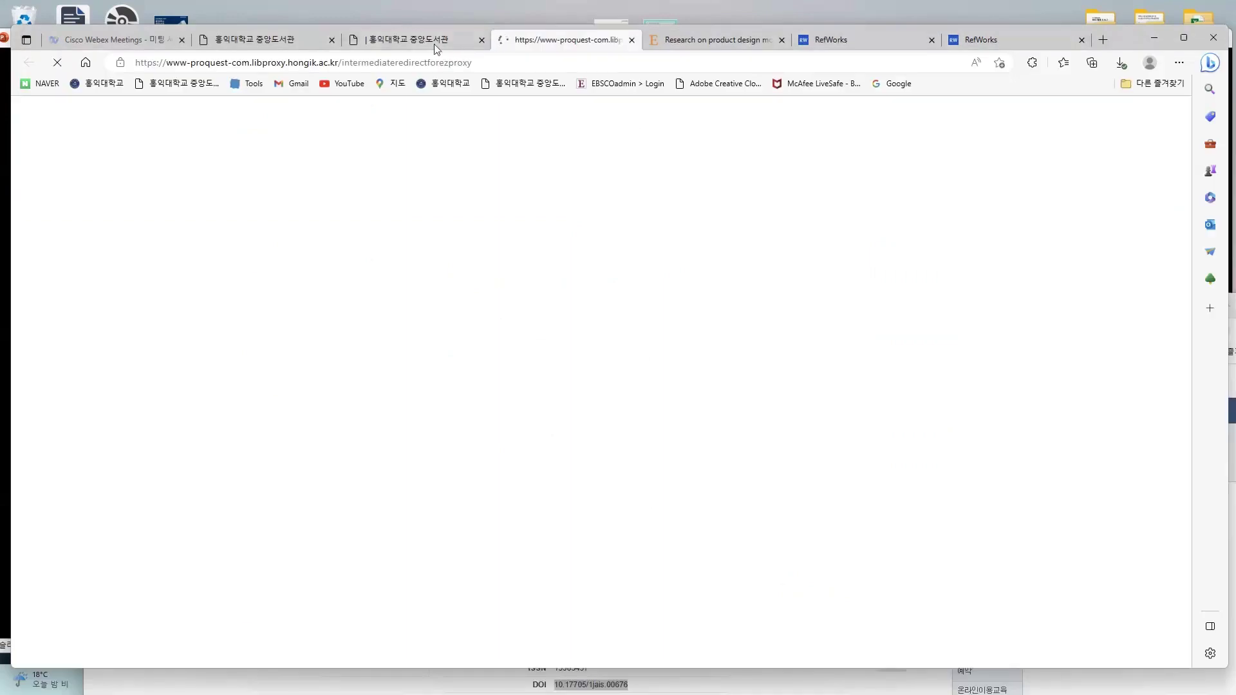
pyautogui.moveTo(435, 45)
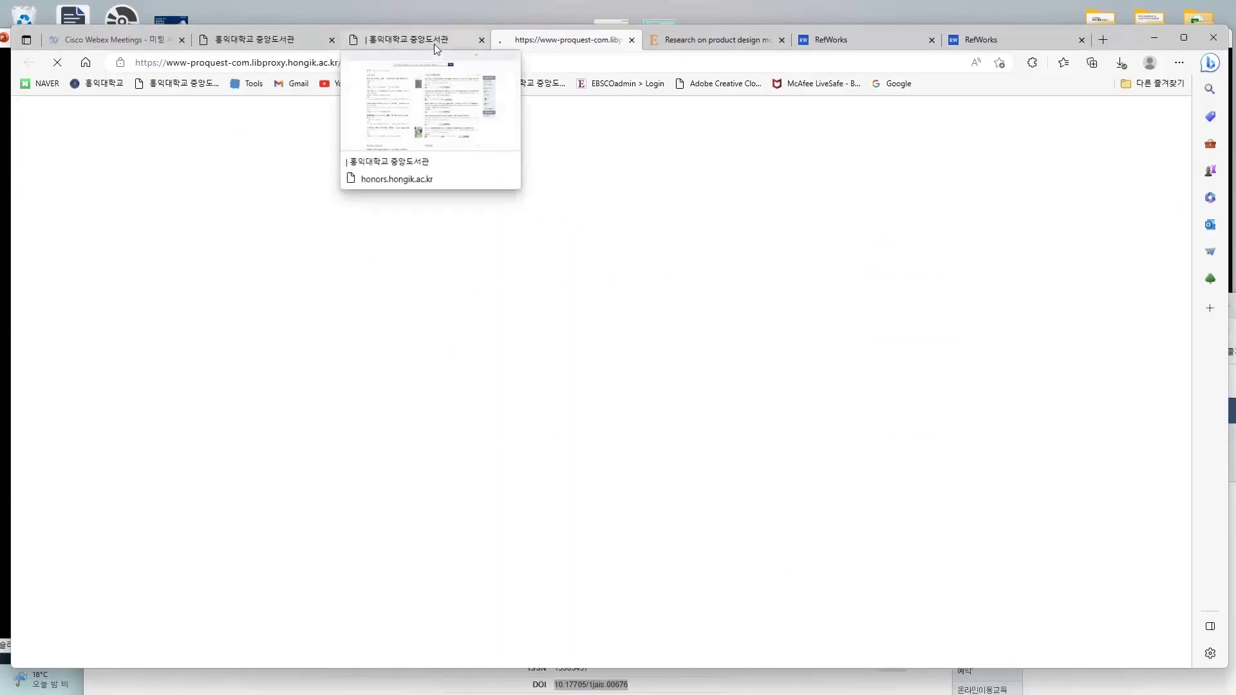
pyautogui.click(426, 45)
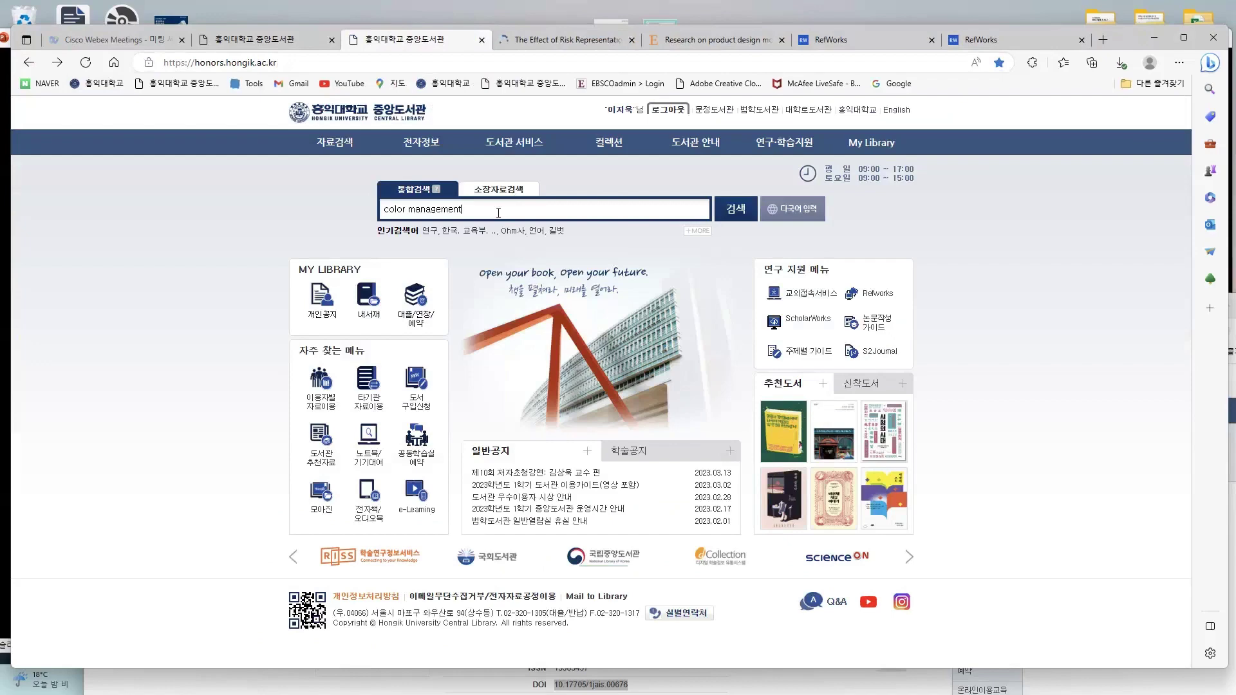
pyautogui.click(554, 40)
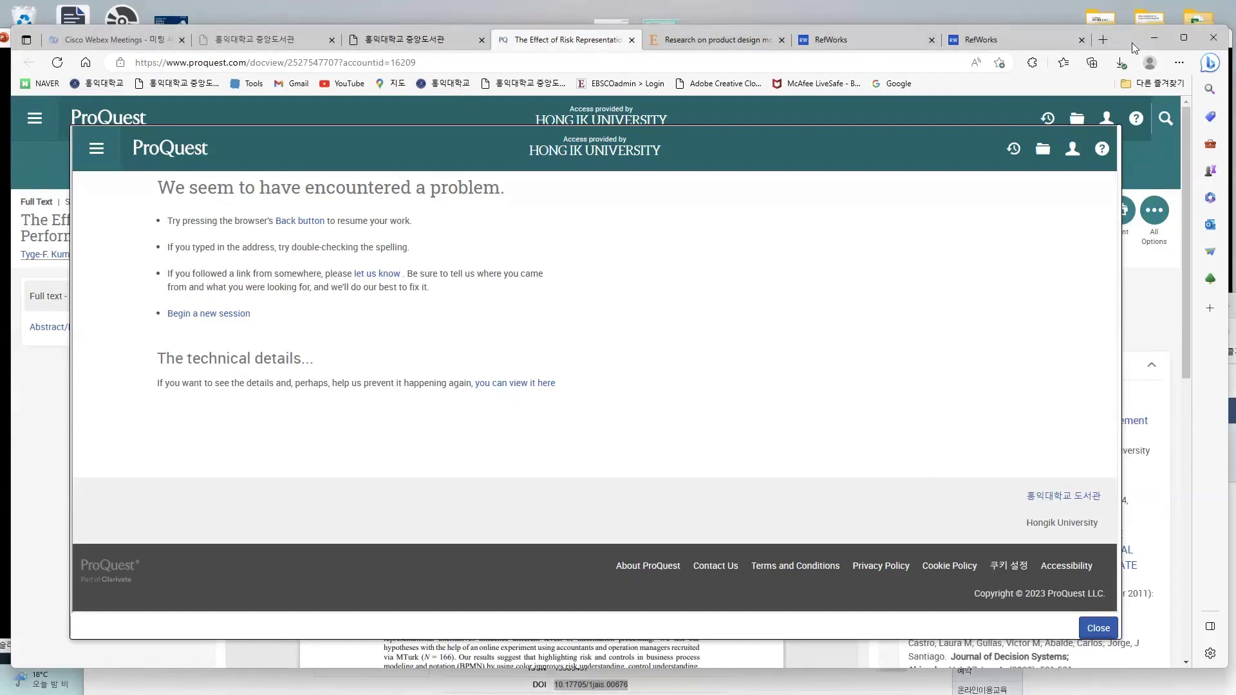
# - Reposition the browser window and dismiss the ProQuest problem dialog covering the article
pyautogui.moveTo(1131, 42); pyautogui.dragTo(1091, 67)
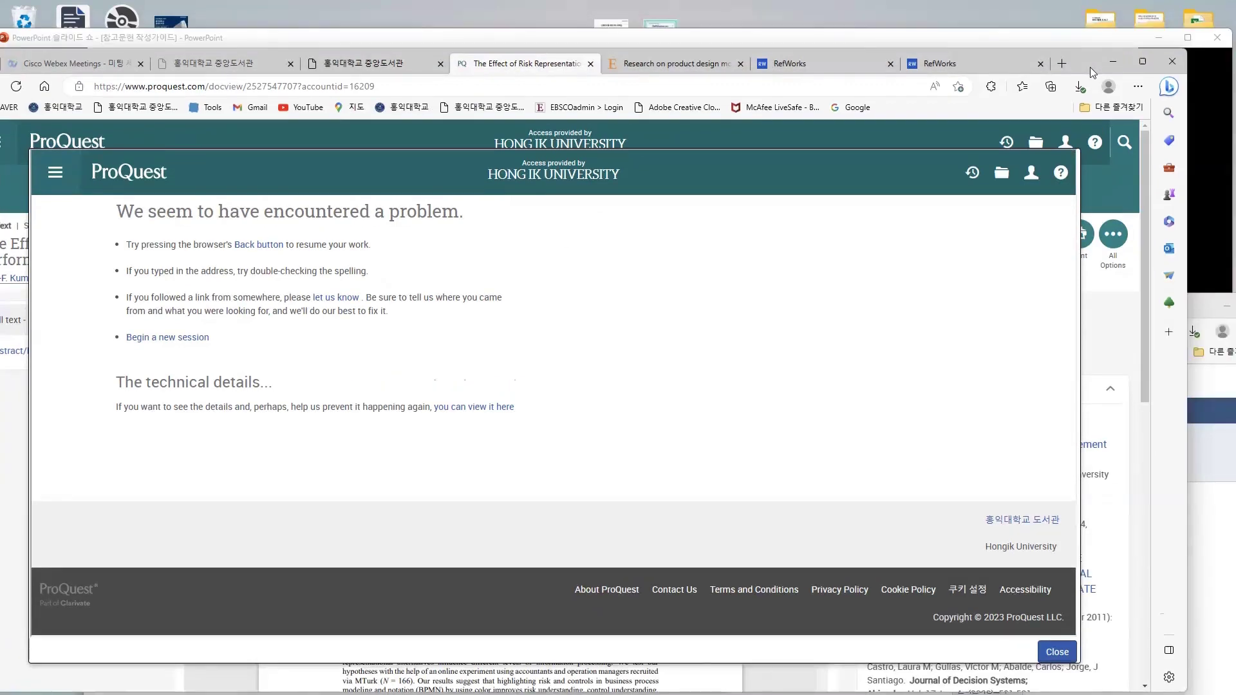
pyautogui.doubleClick(1091, 67)
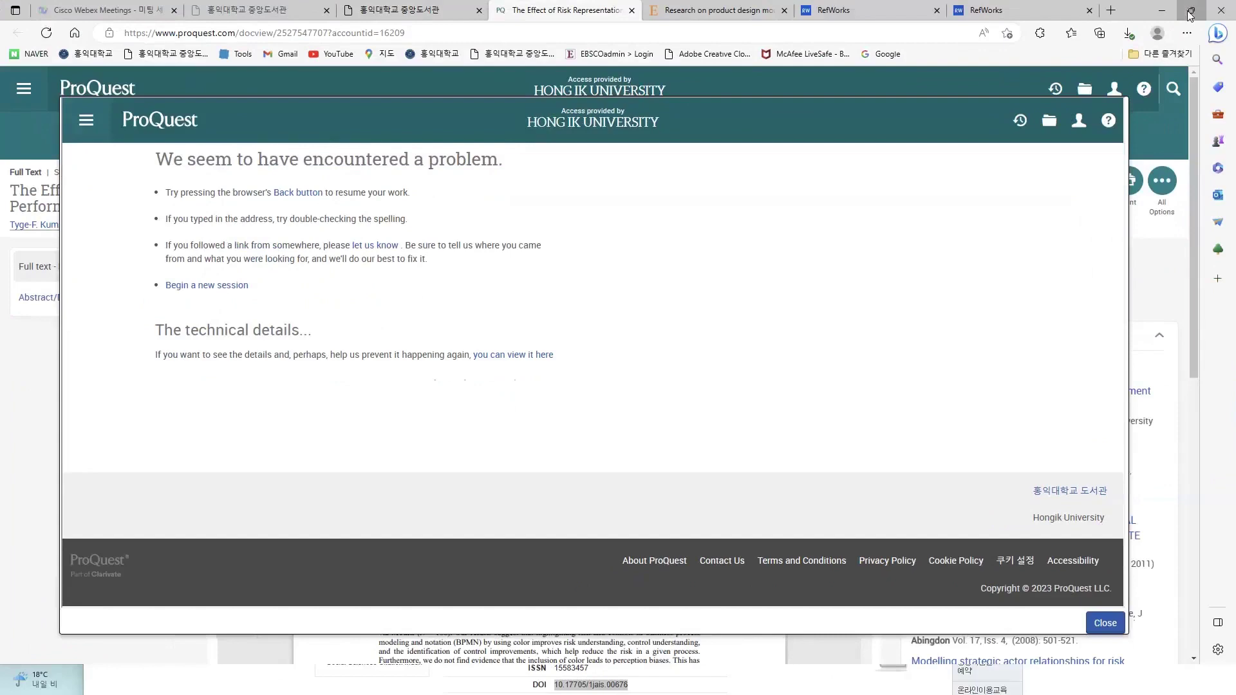
pyautogui.click(1190, 14)
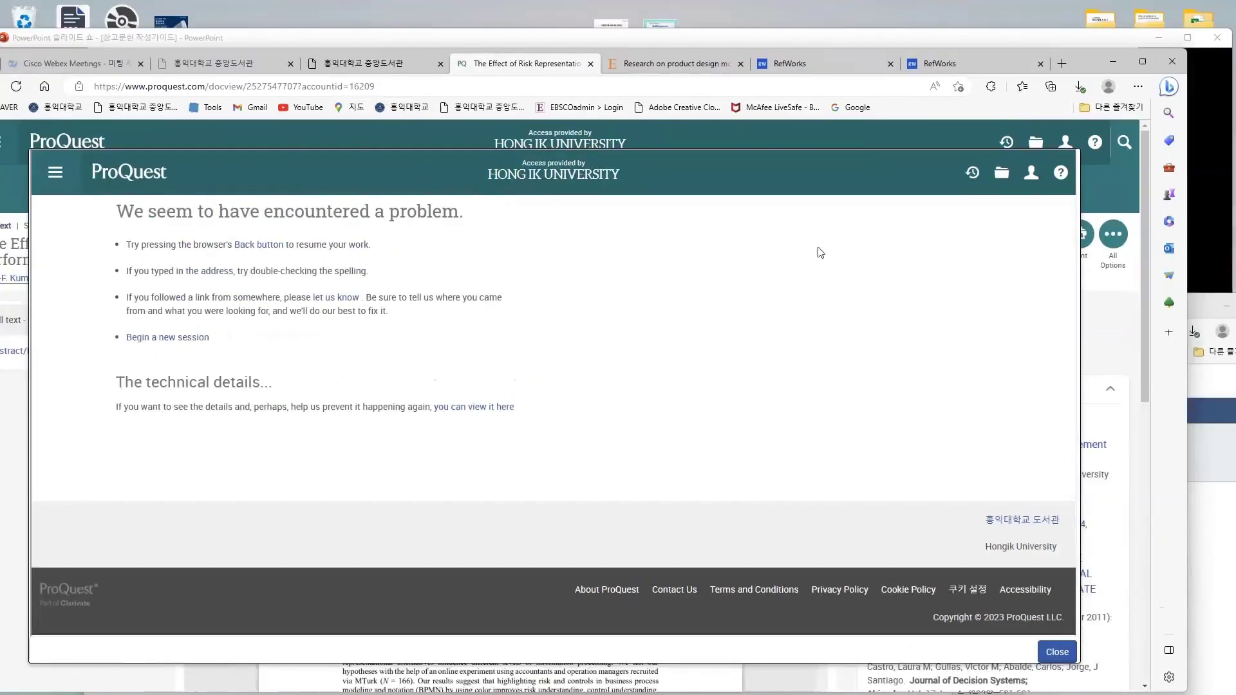
pyautogui.click(1058, 652)
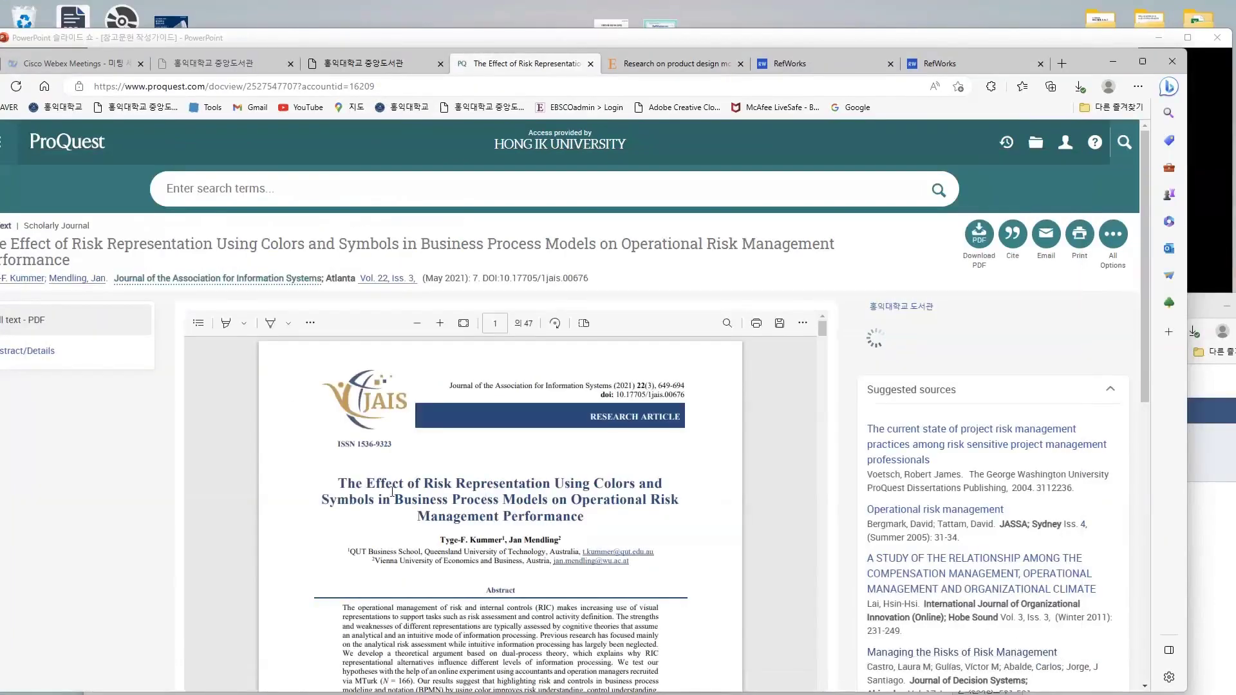
# - Check the article's title and journal line, and choose RefWorks as the export destination for its citation
pyautogui.moveTo(549, 483); pyautogui.dragTo(599, 515)
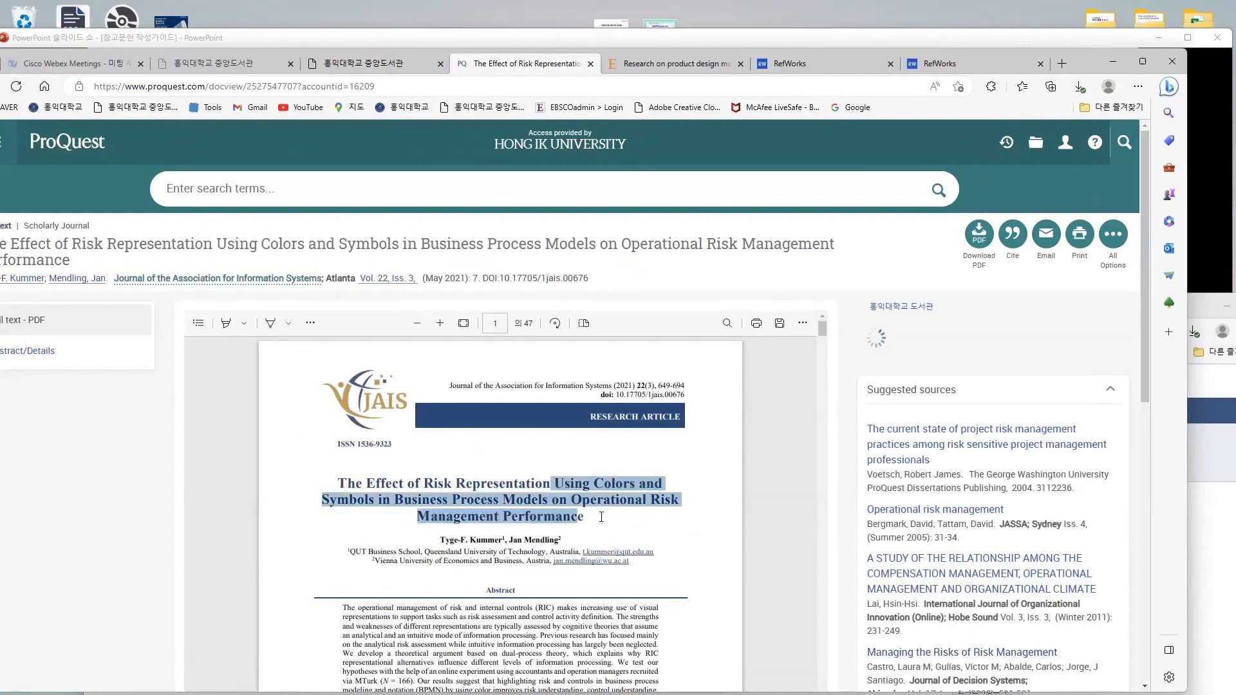
pyautogui.click(420, 555)
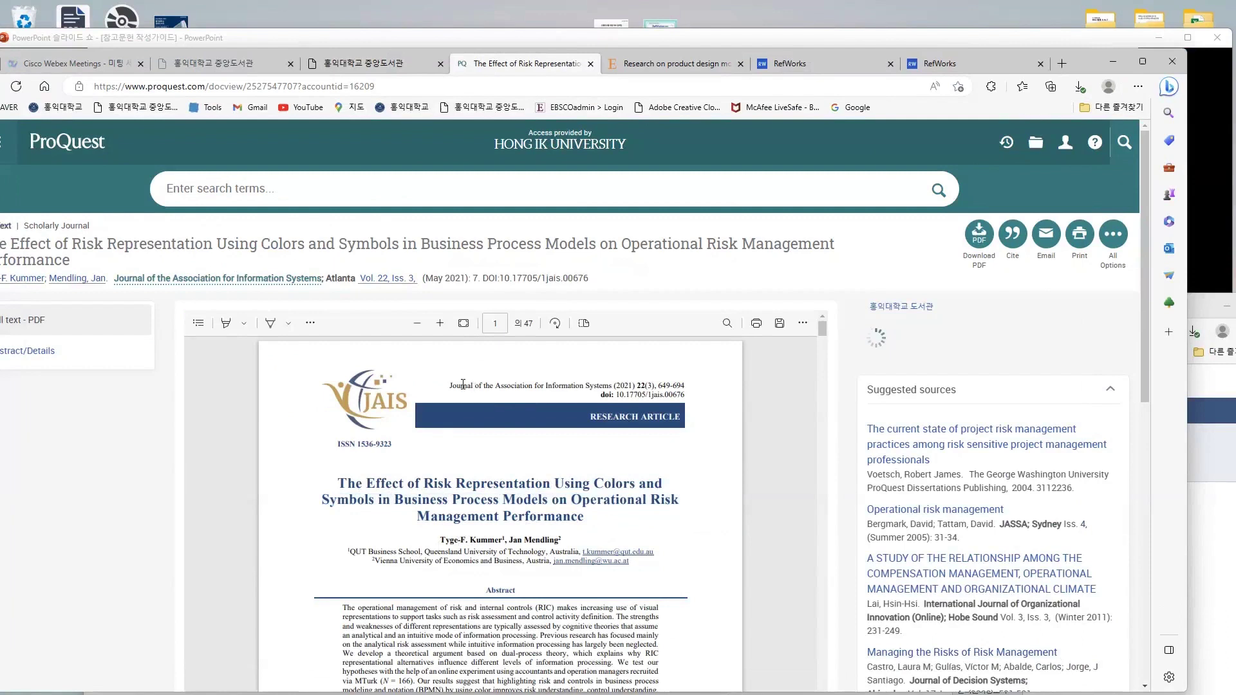
pyautogui.moveTo(462, 384); pyautogui.dragTo(611, 384)
pyautogui.click(612, 384)
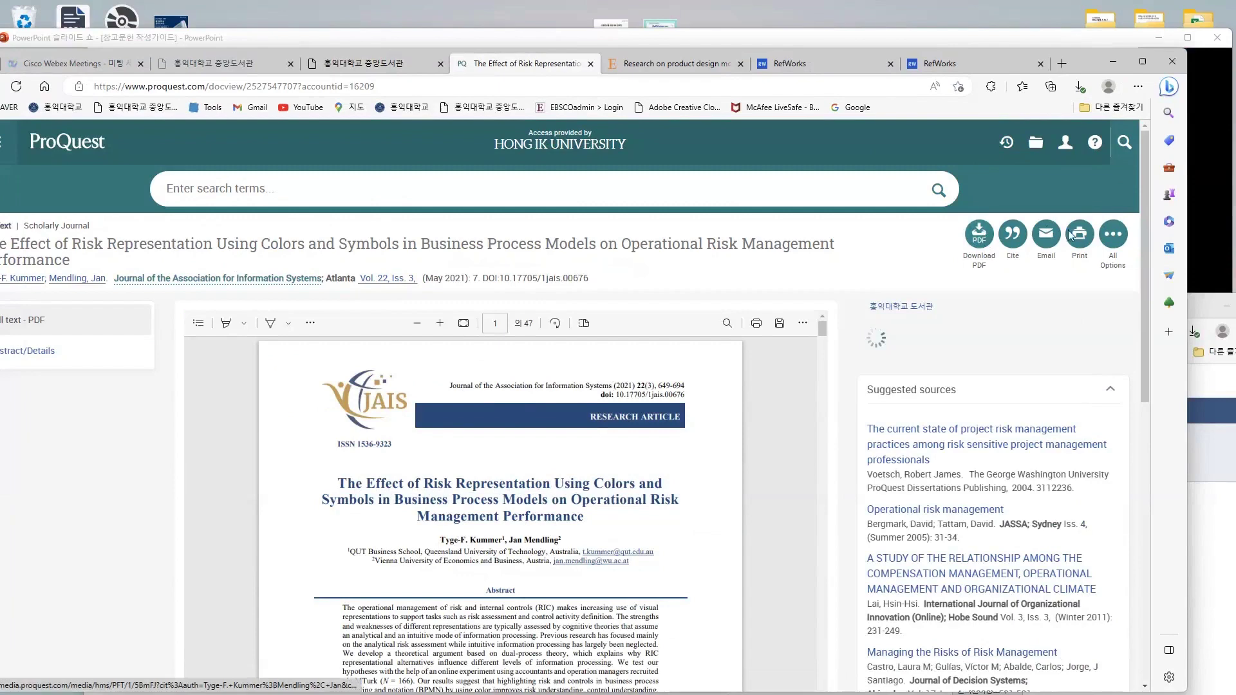
pyautogui.click(1070, 236)
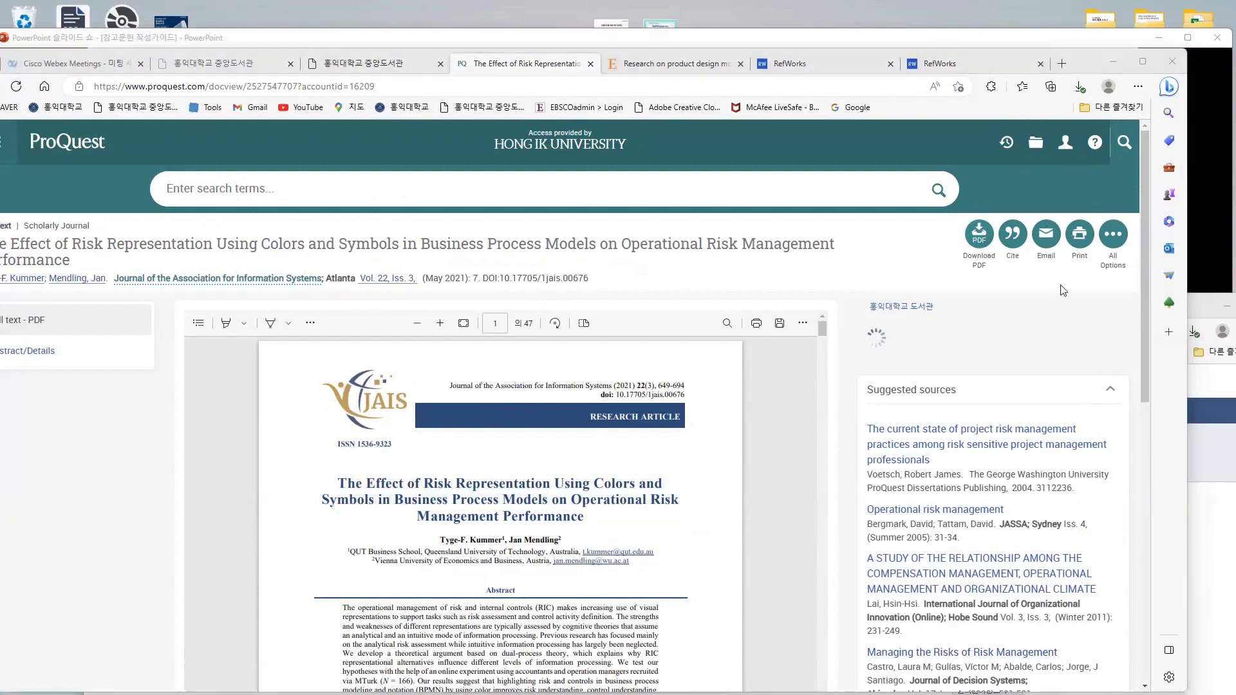
pyautogui.click(1014, 248)
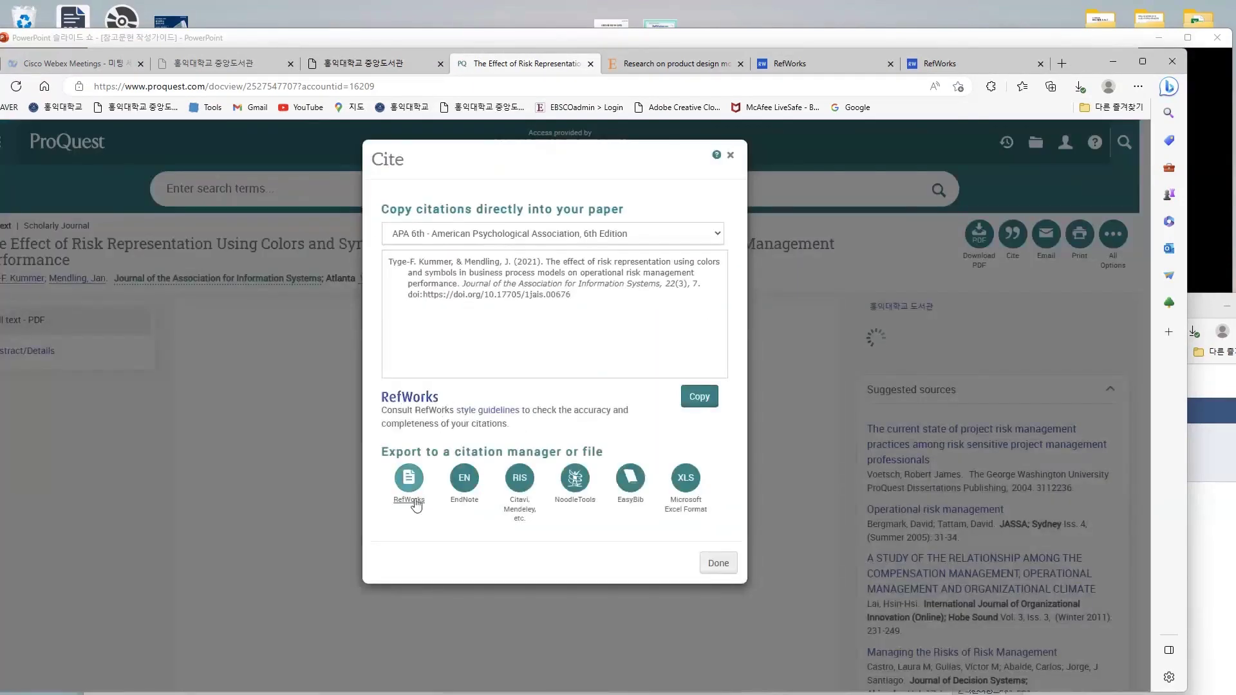
pyautogui.moveTo(395, 449); pyautogui.dragTo(479, 451)
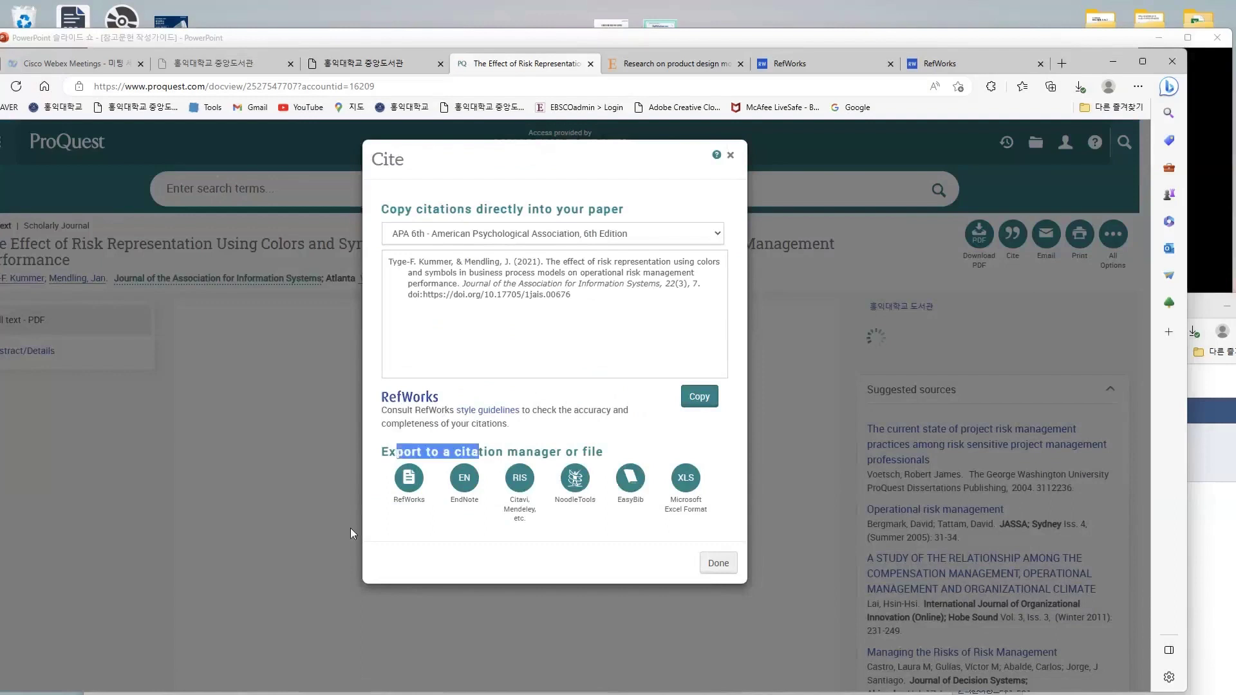
pyautogui.click(409, 496)
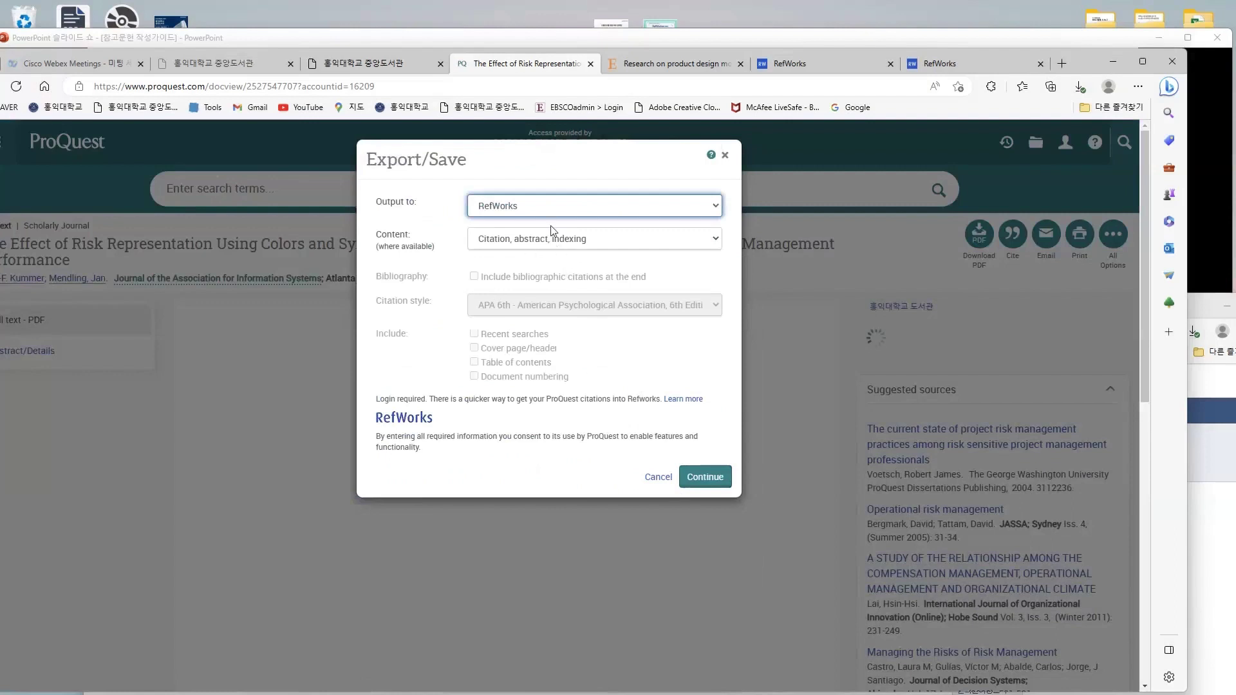
# - Continue the ProQuest export with citation, abstract and indexing content, and send it to the newest version of RefWorks
pyautogui.click(708, 482)
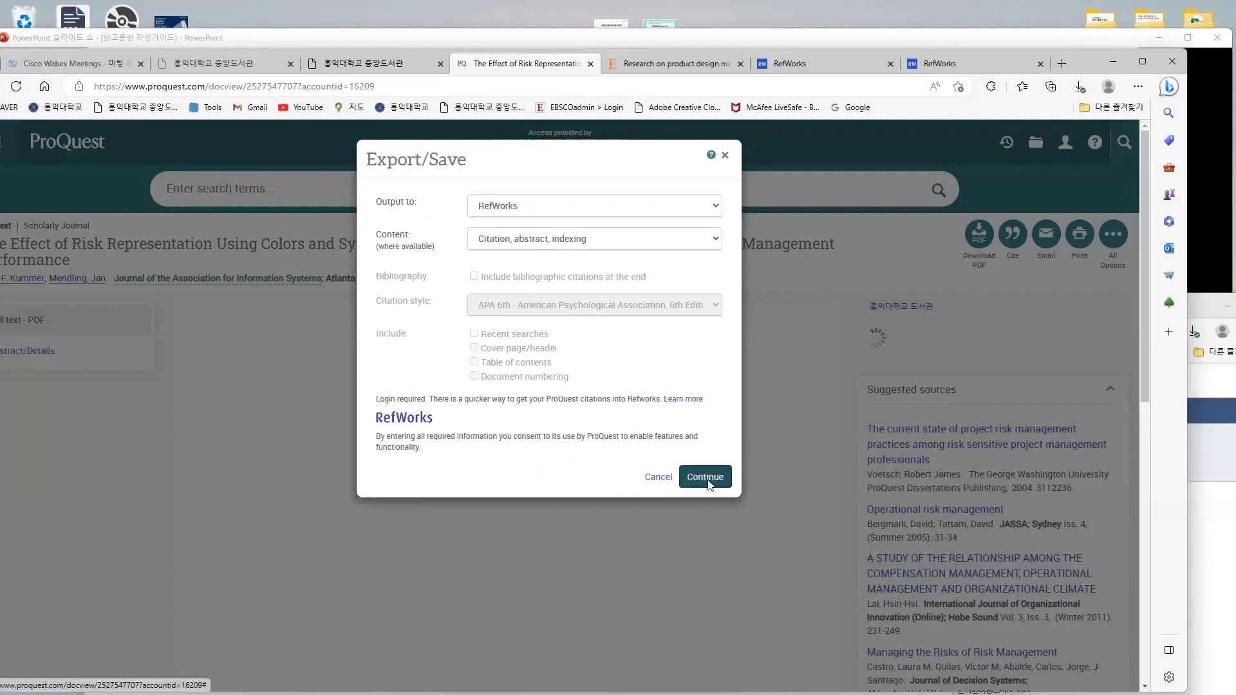
pyautogui.click(706, 477)
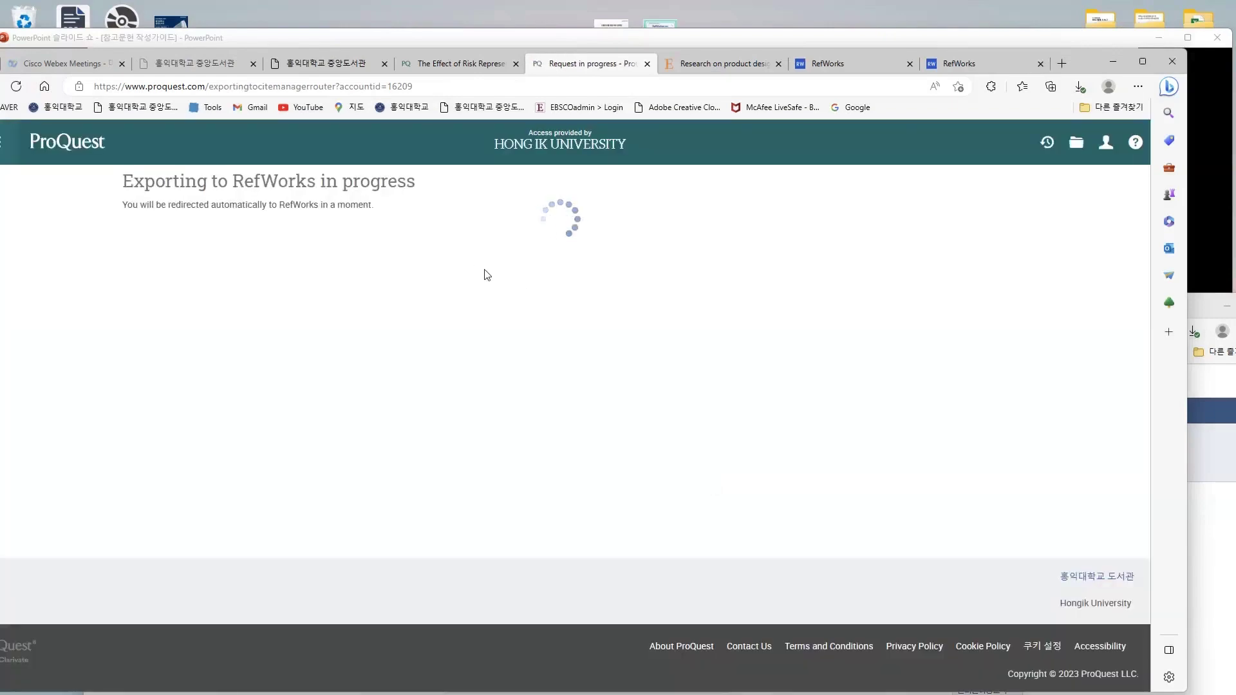
pyautogui.click(847, 62)
pyautogui.click(600, 64)
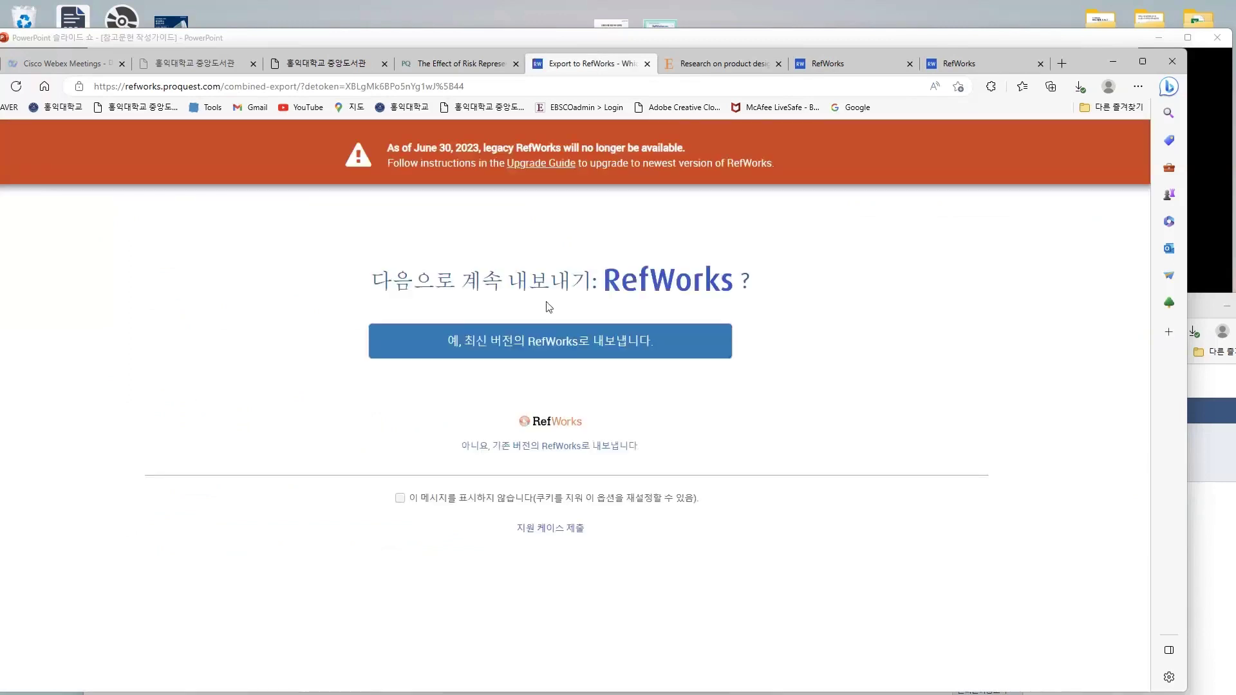
pyautogui.click(564, 345)
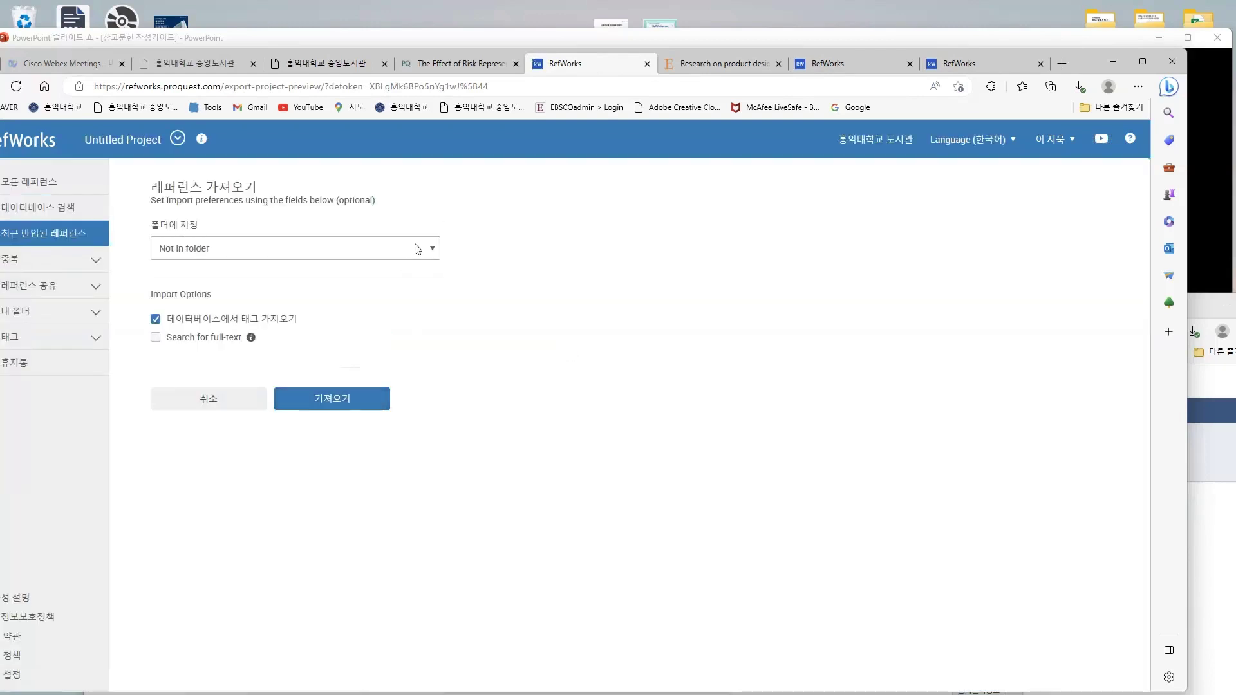
# - Import the reference into the 디자인 마케팅 folder and go to the last imported references
pyautogui.click(417, 249)
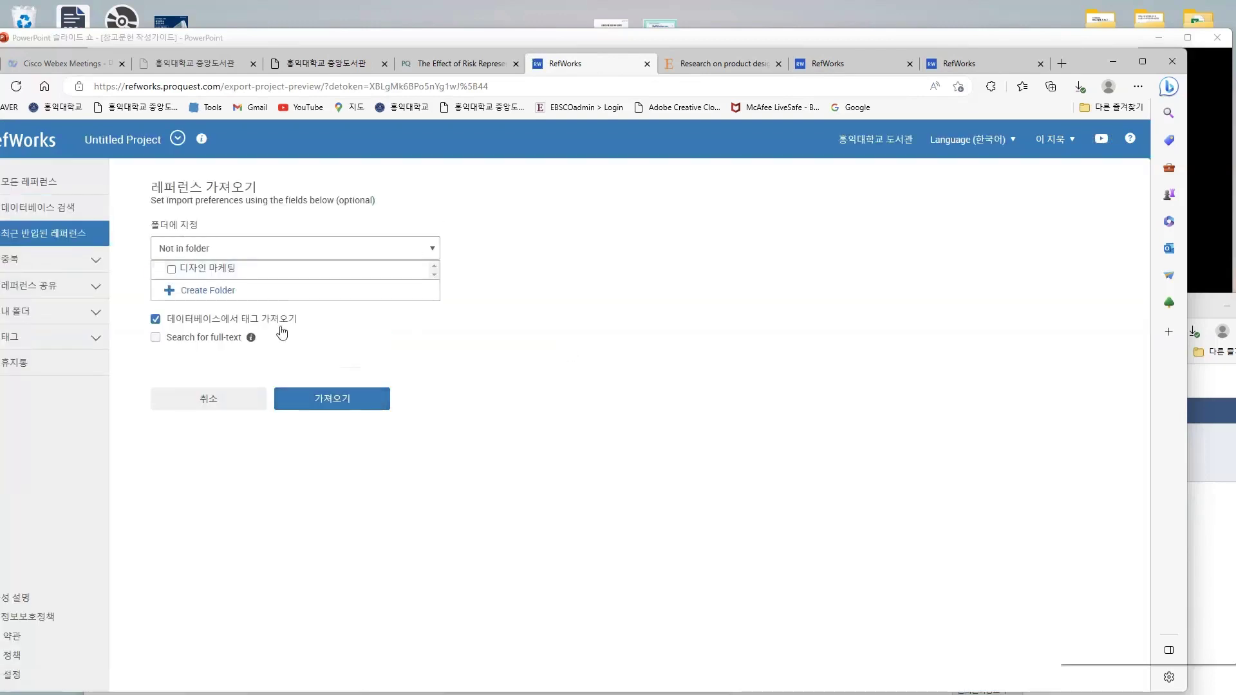
pyautogui.click(173, 269)
pyautogui.click(327, 396)
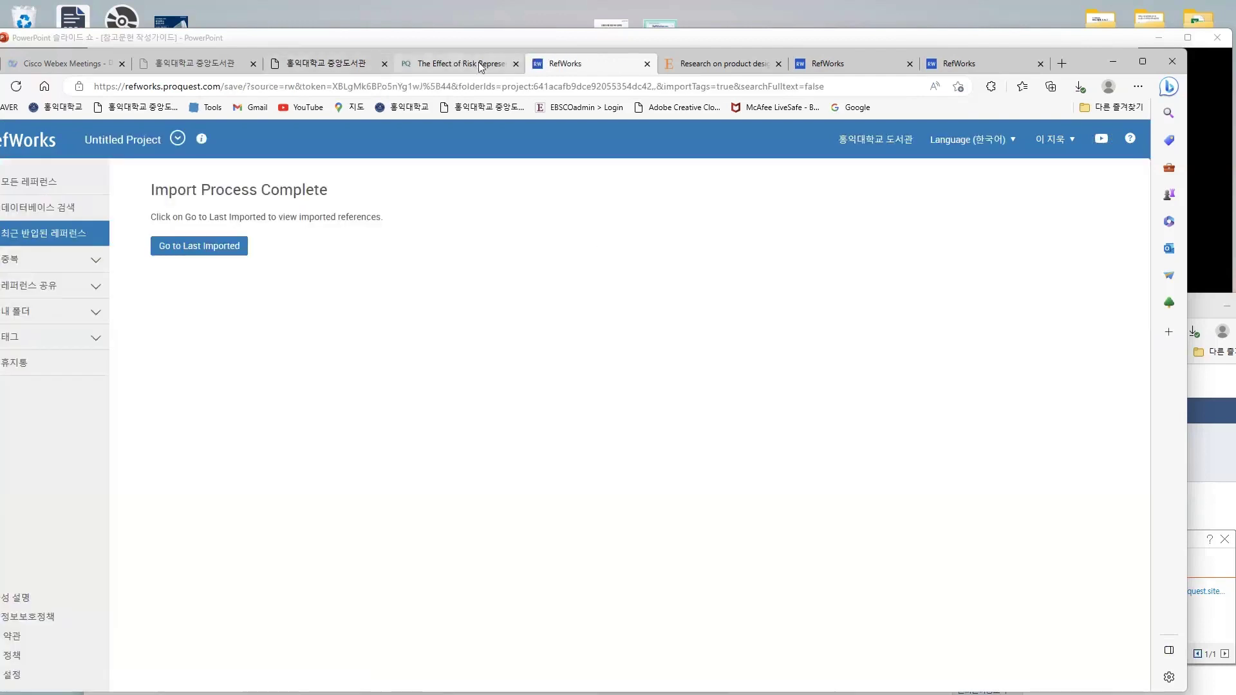
pyautogui.click(219, 248)
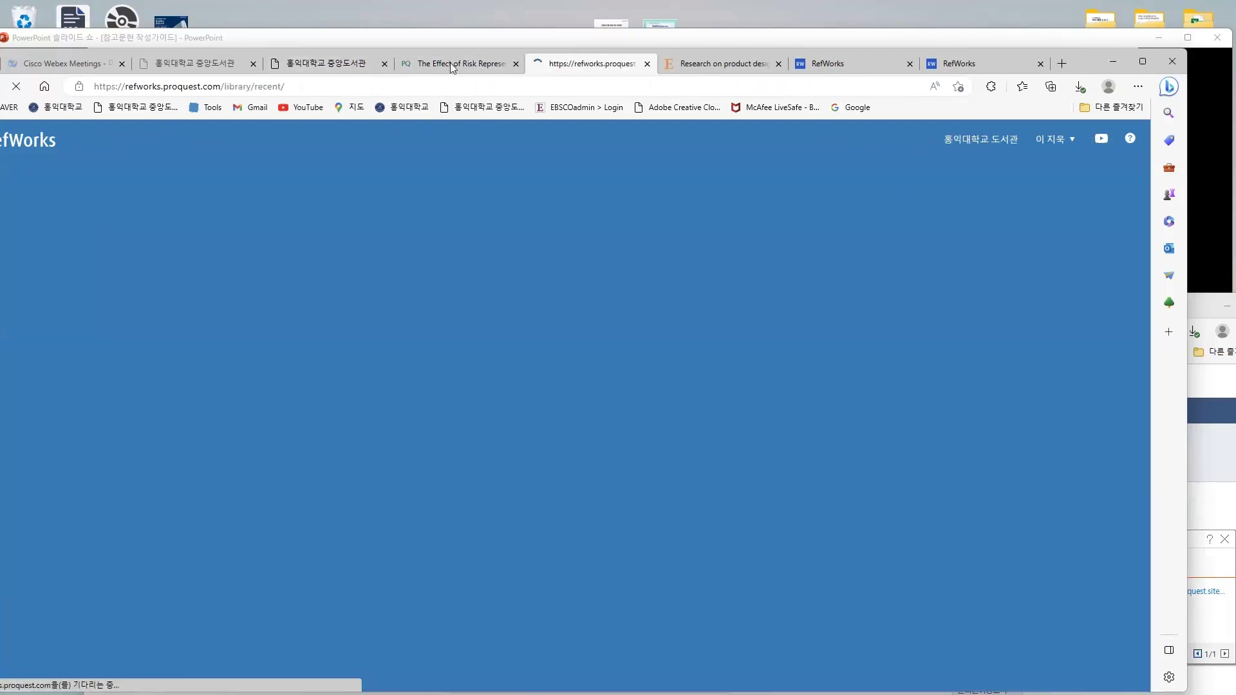
# - Close the Export/Save dialog on the ProQuest article page and return to the recently imported references in RefWorks
pyautogui.click(452, 65)
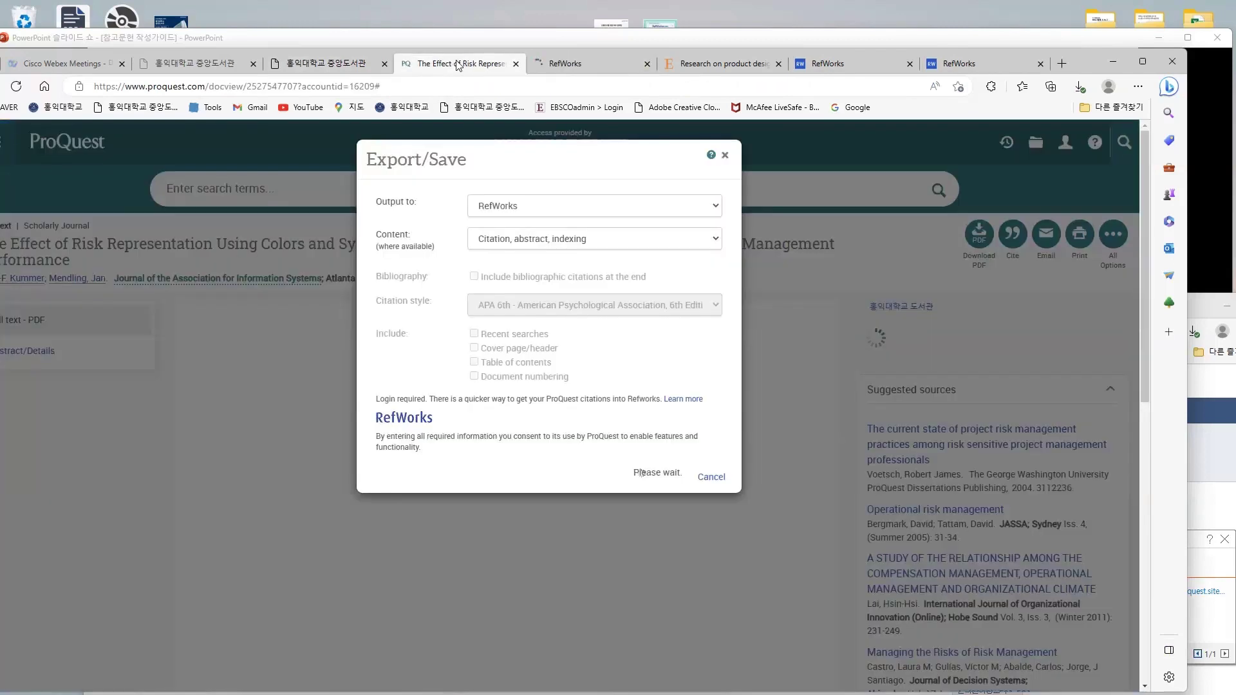
pyautogui.click(725, 156)
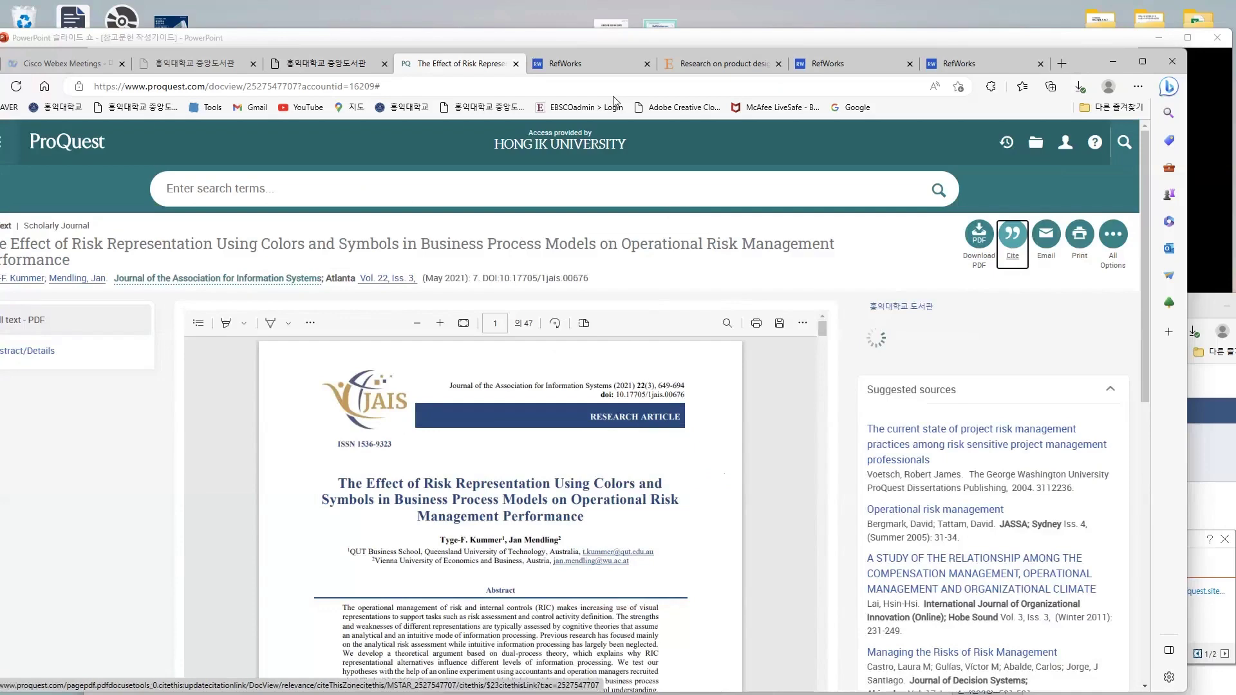
pyautogui.click(581, 63)
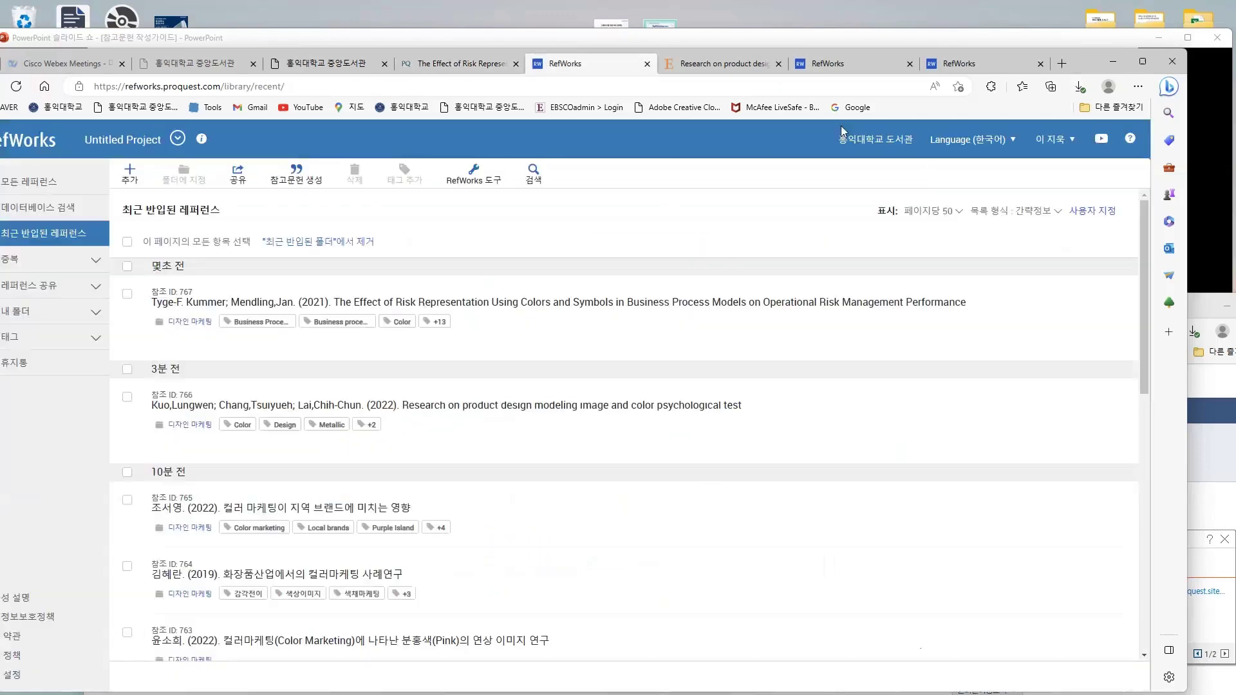
pyautogui.click(505, 64)
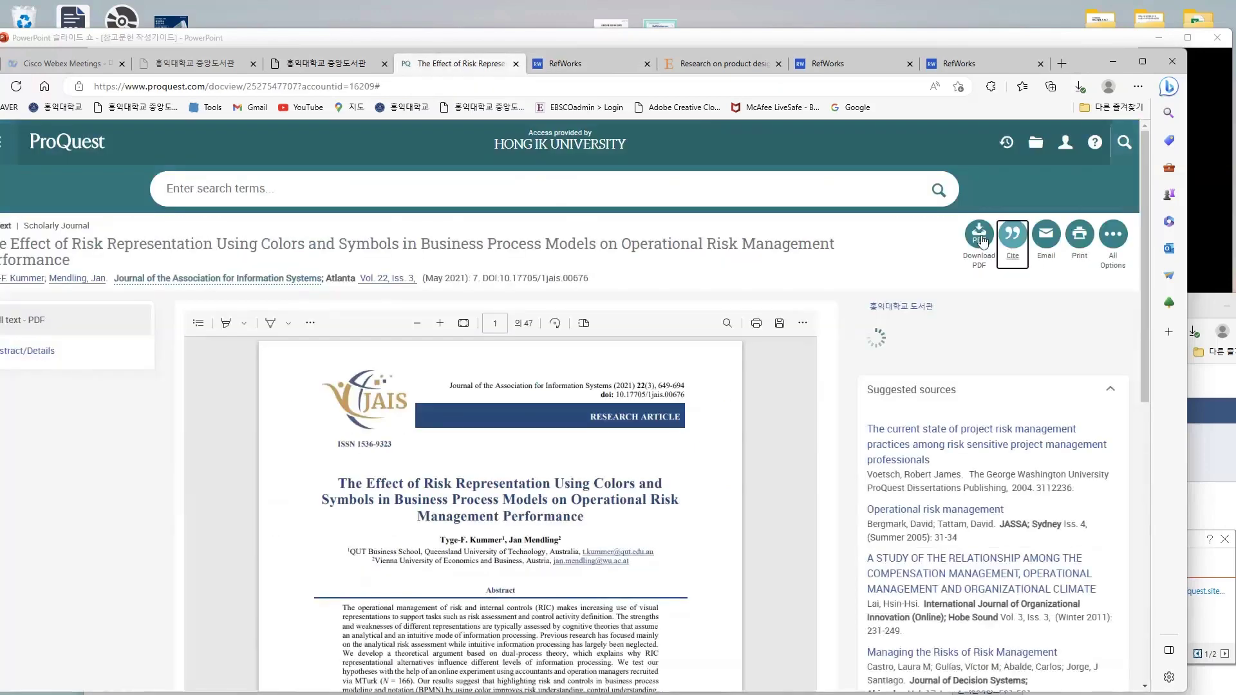
pyautogui.click(581, 57)
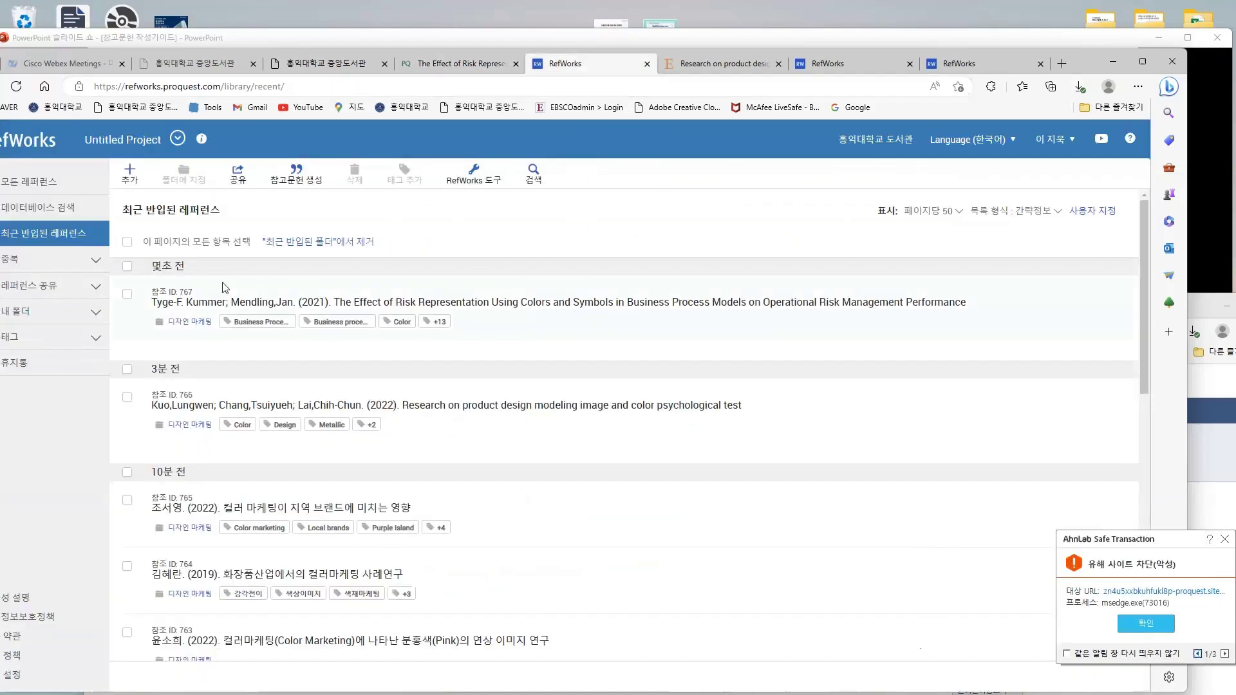
# - Open the 디자인 마케팅 folder, look through its references, and reposition the browser window to show the whole page
pyautogui.click(64, 311)
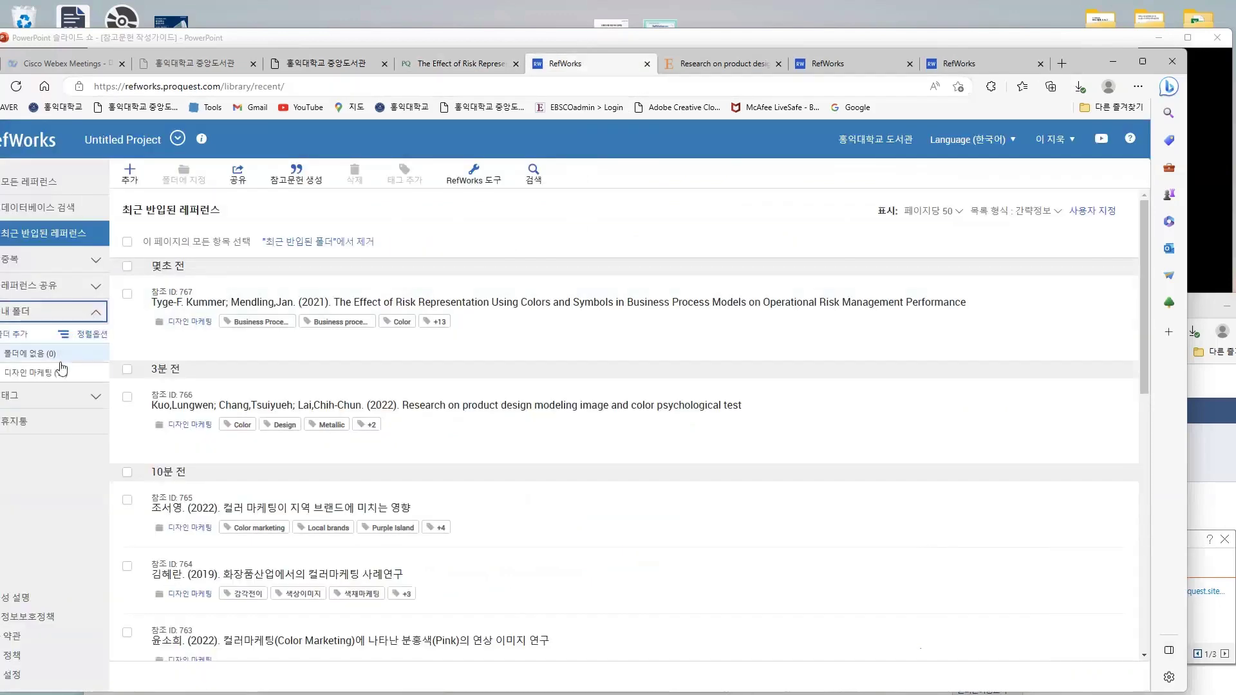
pyautogui.click(62, 373)
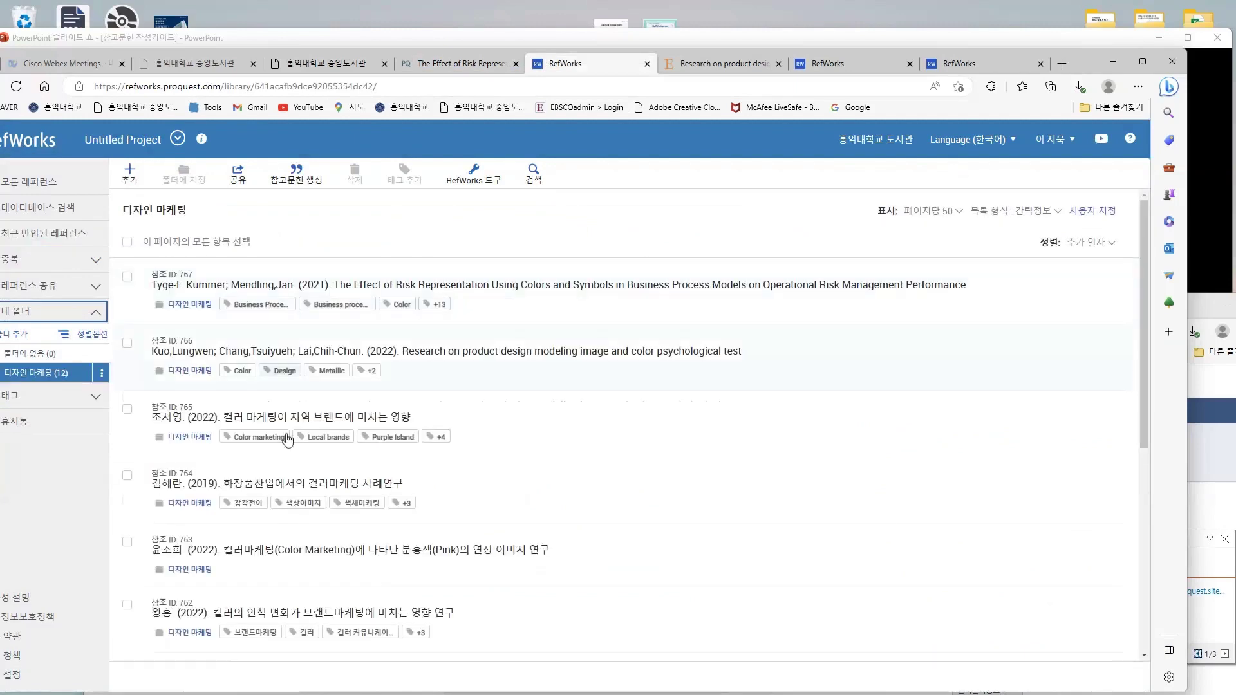
pyautogui.scroll(-6, 299, 457)
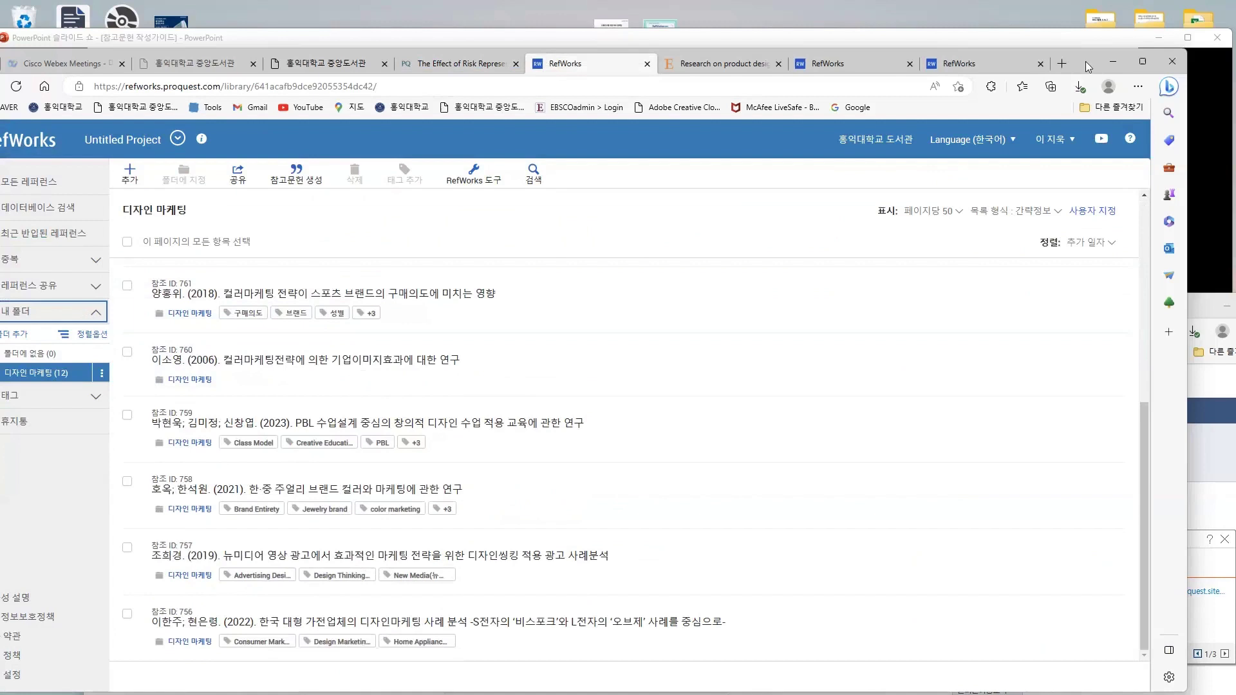
pyautogui.moveTo(1086, 62); pyautogui.dragTo(1133, 30)
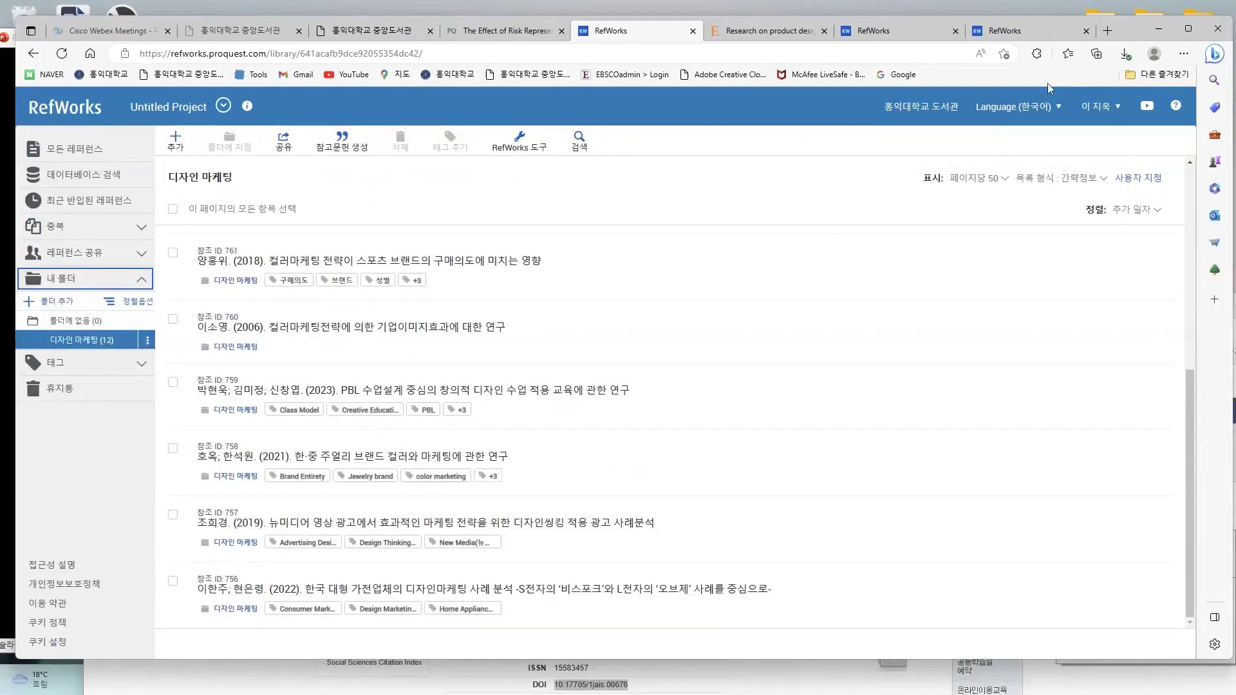
# - Return to the university library home page and run an integrated search for "design management"
pyautogui.click(230, 33)
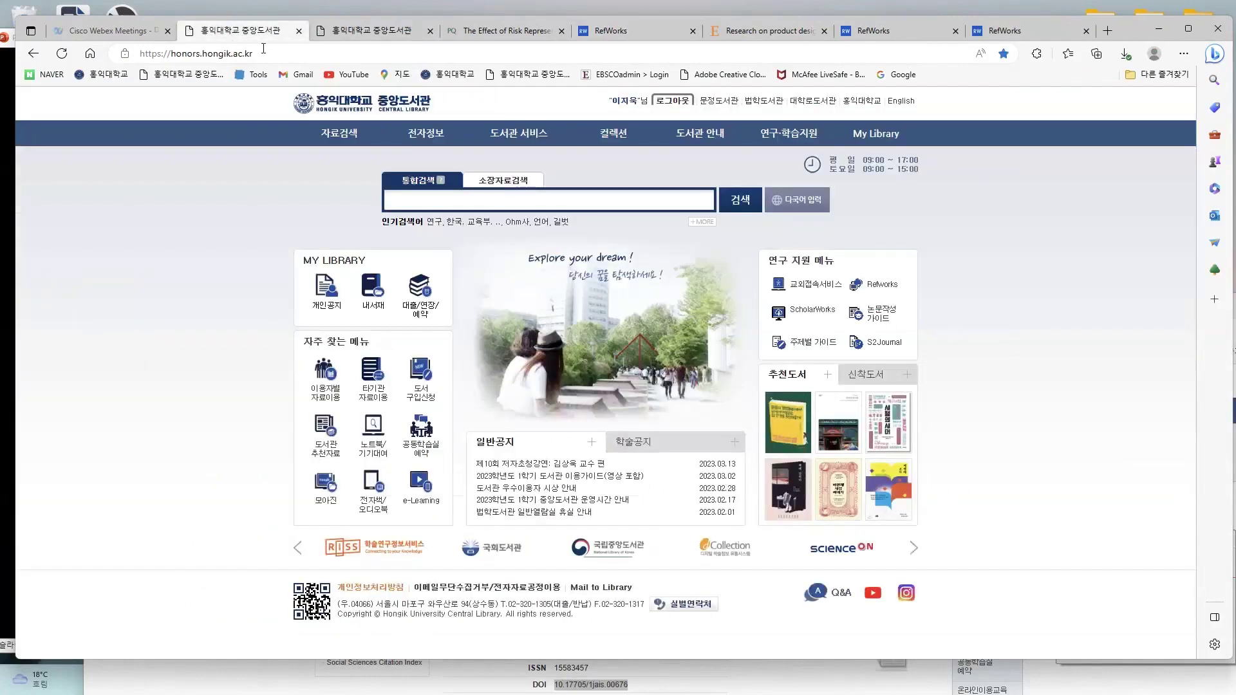
pyautogui.click(440, 202)
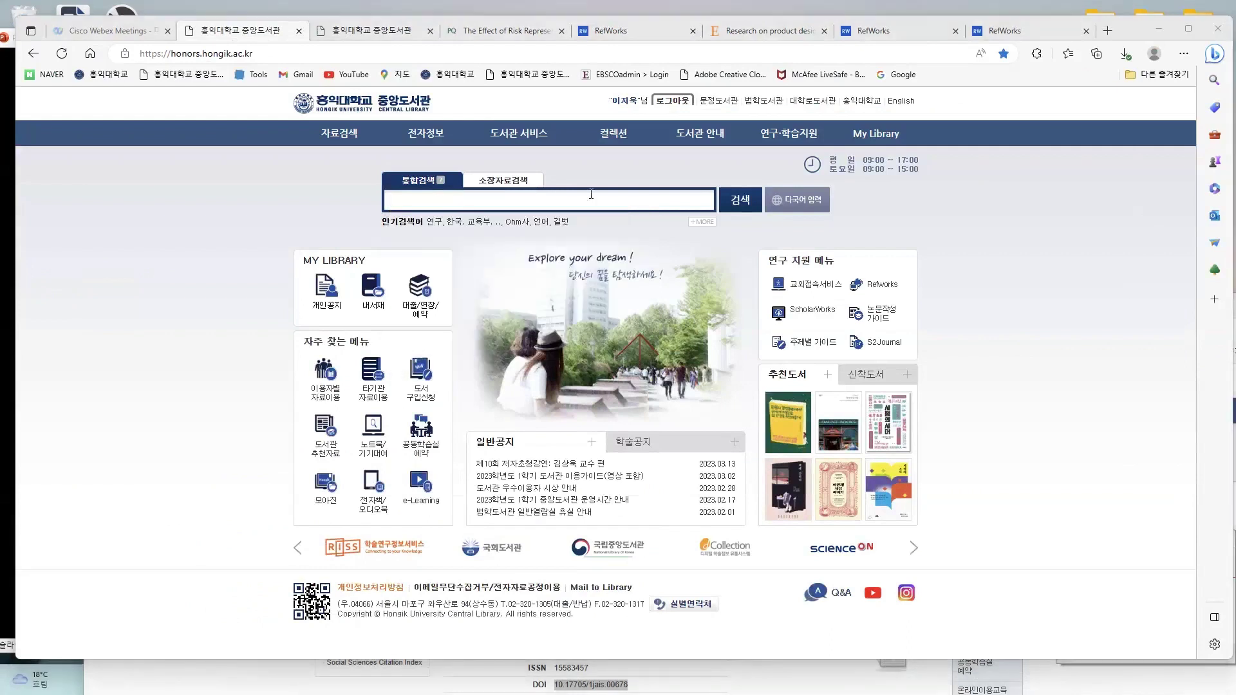
pyautogui.click(440, 205)
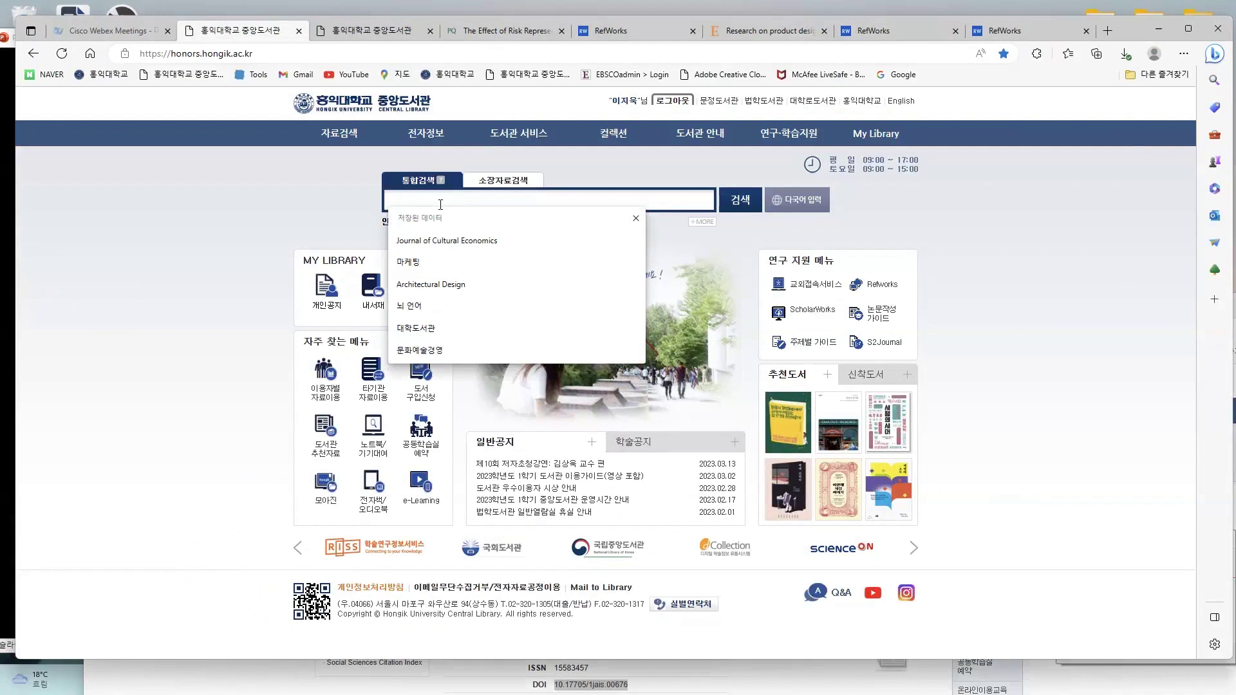
pyautogui.write('d')
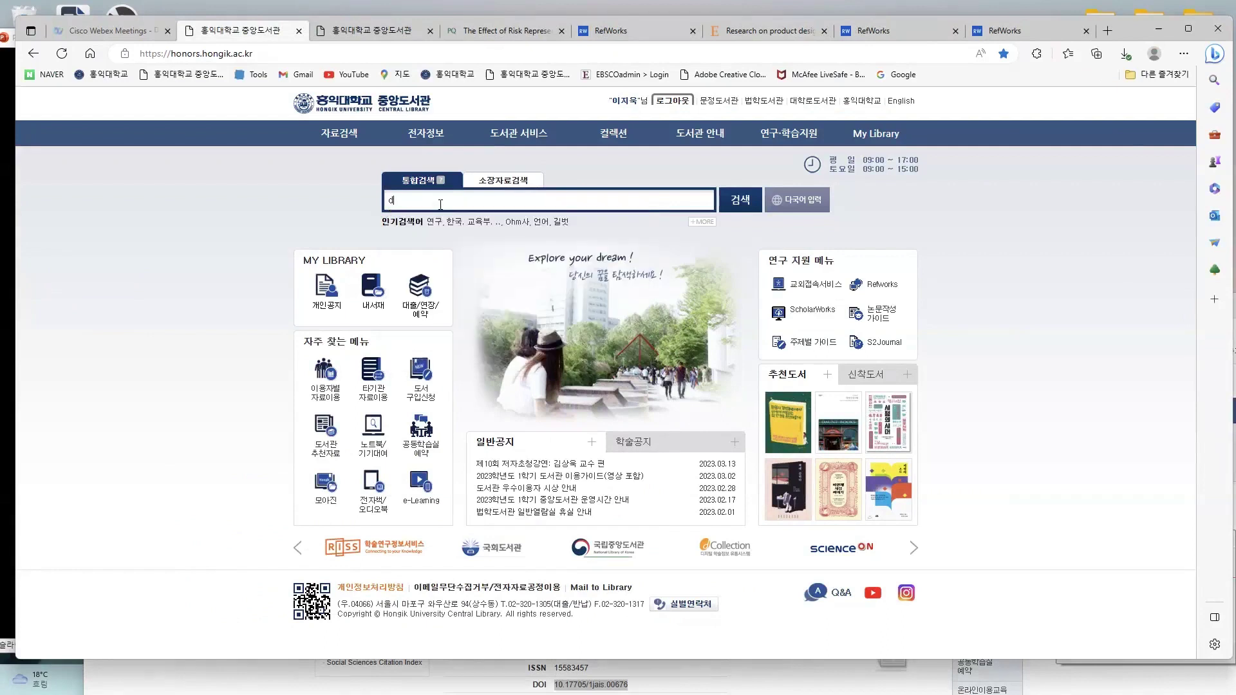
pyautogui.write('esign management')
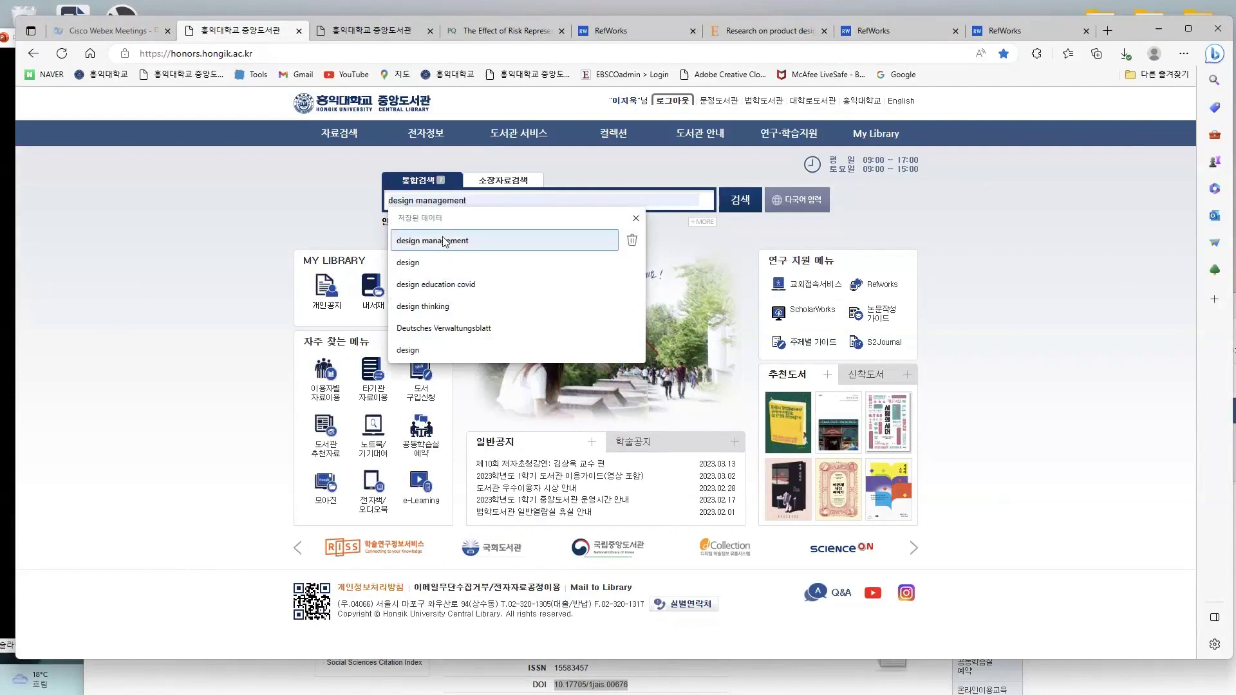
pyautogui.click(444, 241)
pyautogui.press('Return')
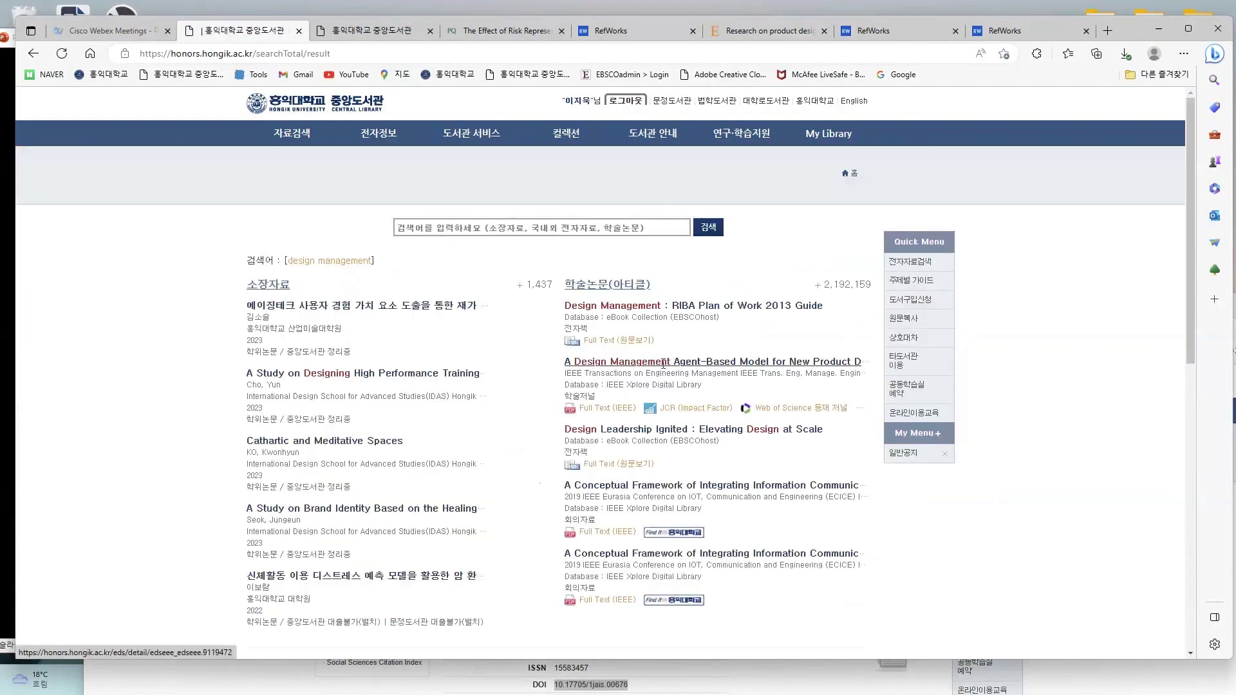
# - Open Design Management Journal from the e-journal results through its Wiley Online Library Full Collection 2022 link
pyautogui.scroll(-4, 663, 364)
pyautogui.scroll(-2, 683, 366)
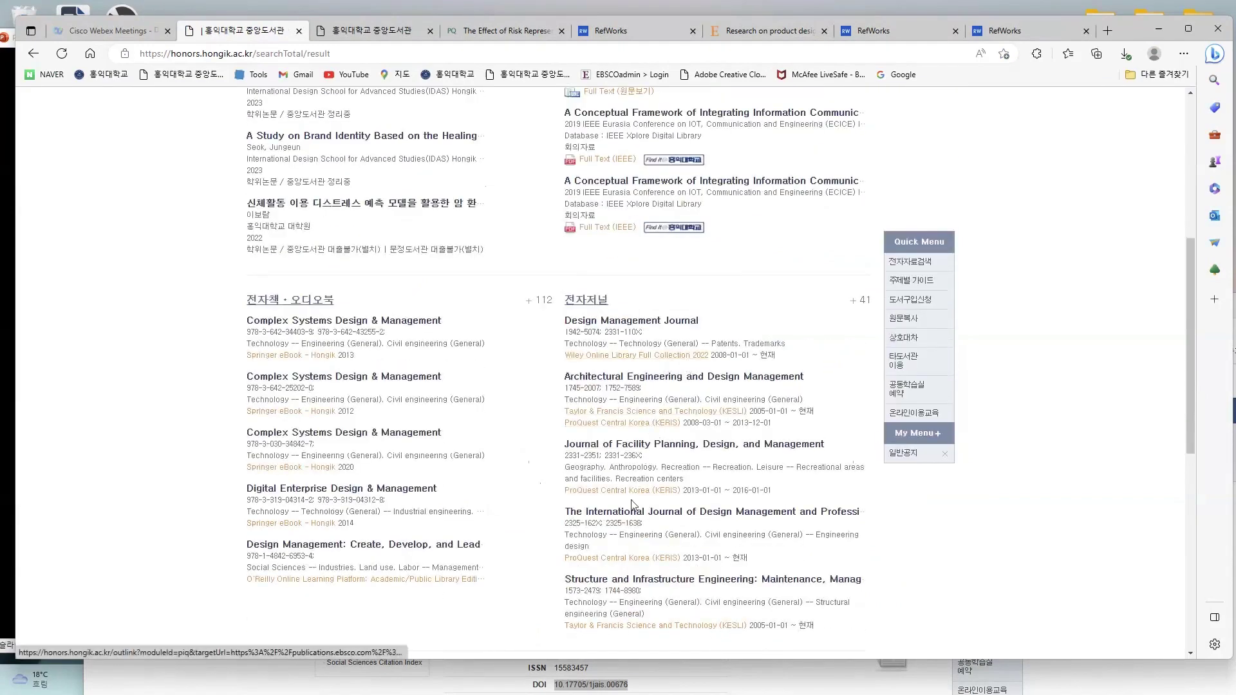
pyautogui.scroll(-1, 631, 505)
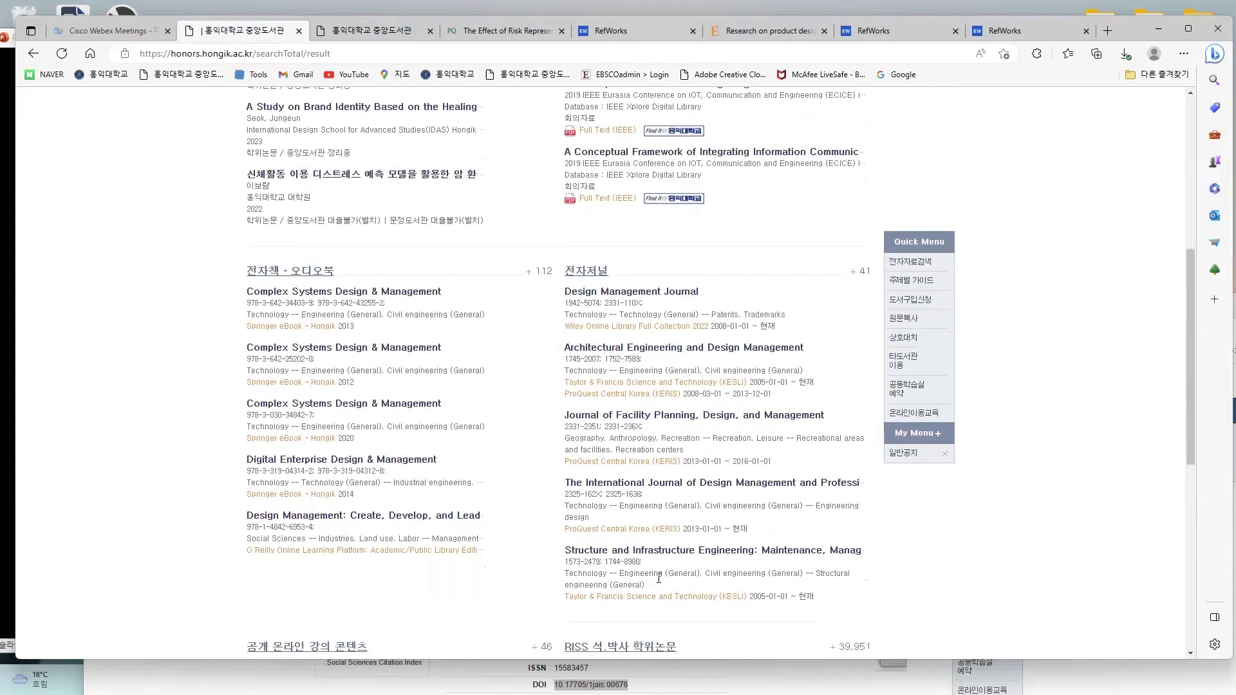
pyautogui.click(658, 327)
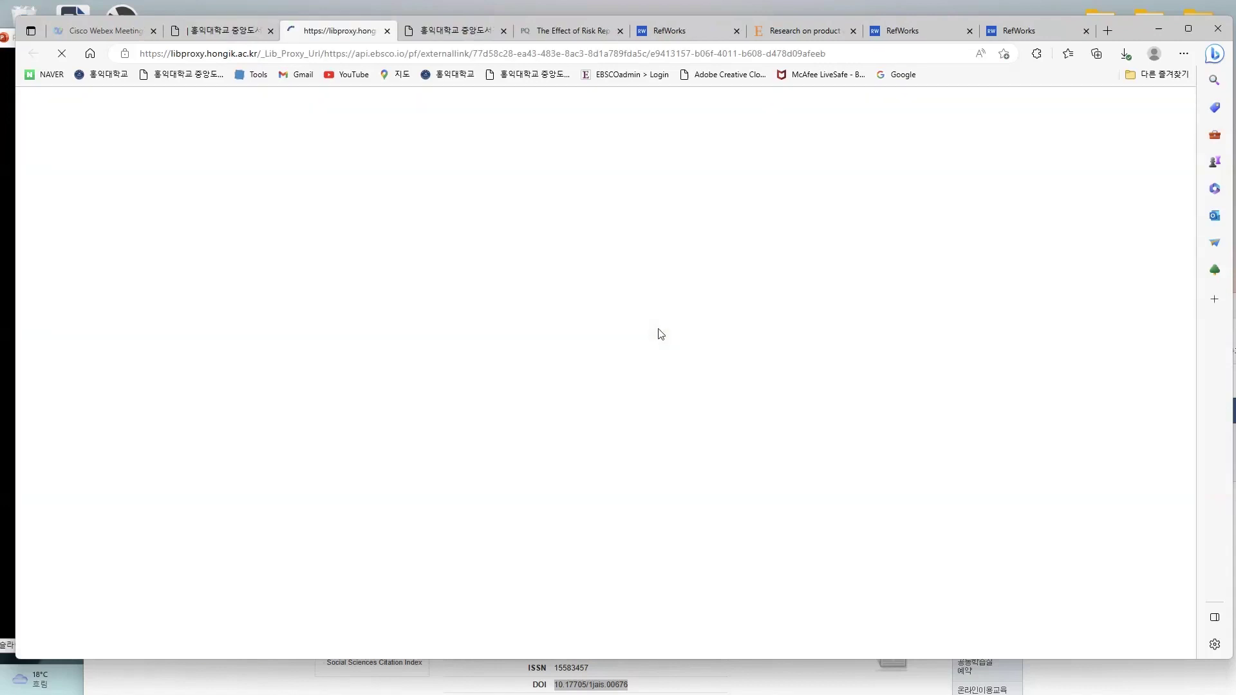
# - Close the product design research article tab and the two surplus RefWorks tabs after it
pyautogui.click(854, 31)
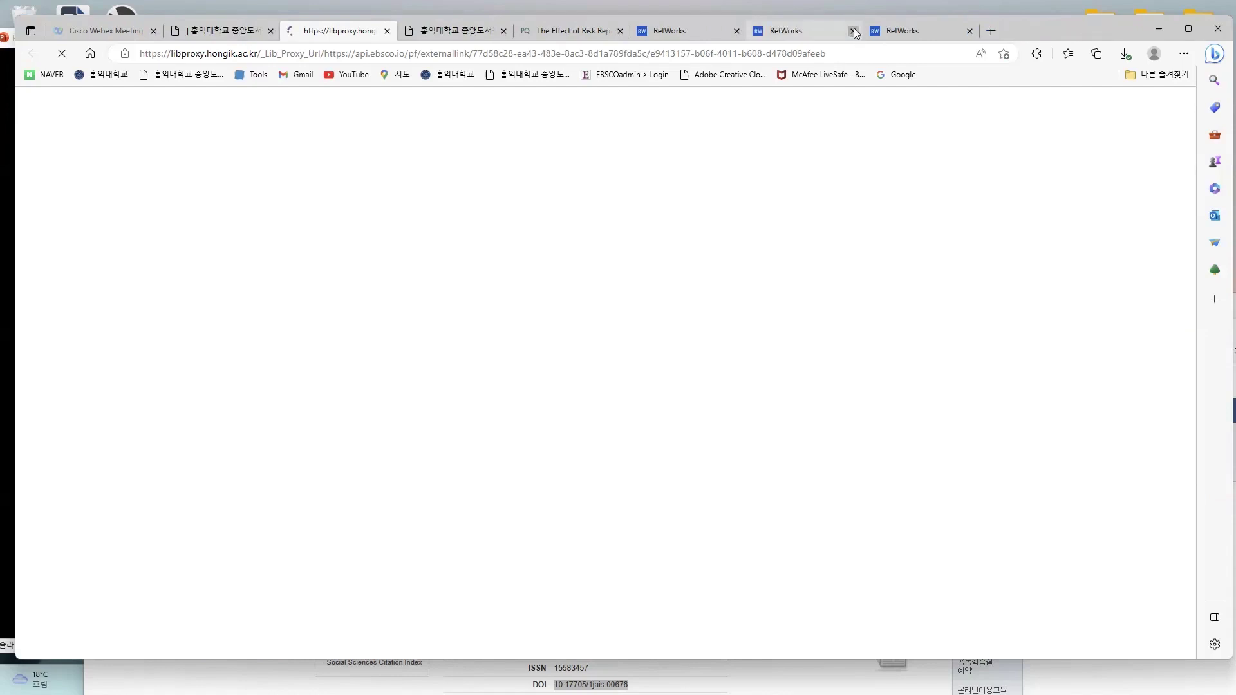
pyautogui.click(854, 31)
pyautogui.click(854, 31)
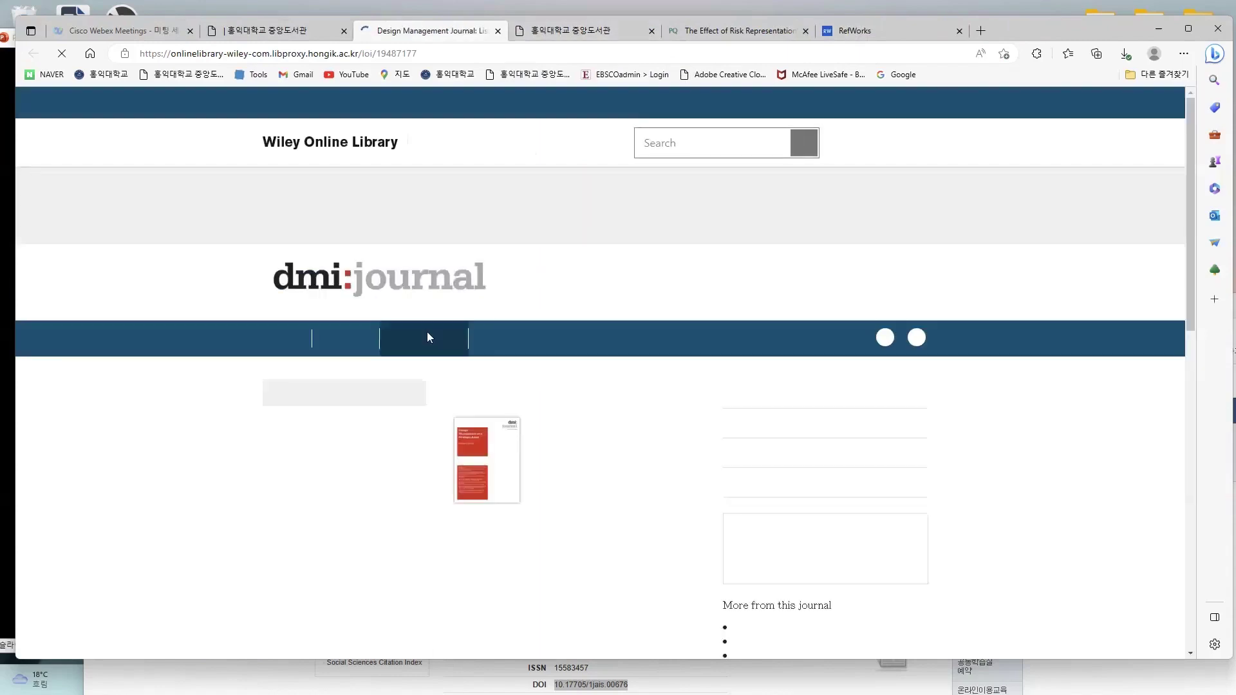
# - Open the article "People-centred business continuity: a case for inclusive design" in Volume 17, Issue 1 of the journal
pyautogui.scroll(-2, 428, 337)
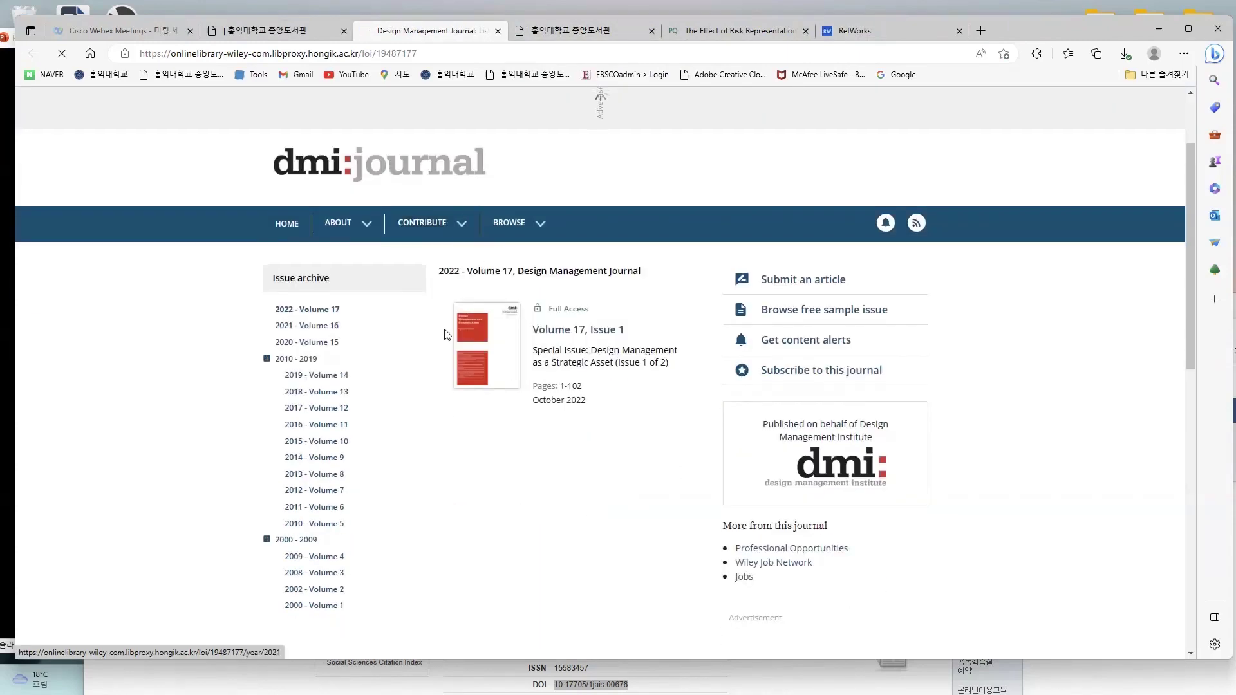
pyautogui.click(564, 333)
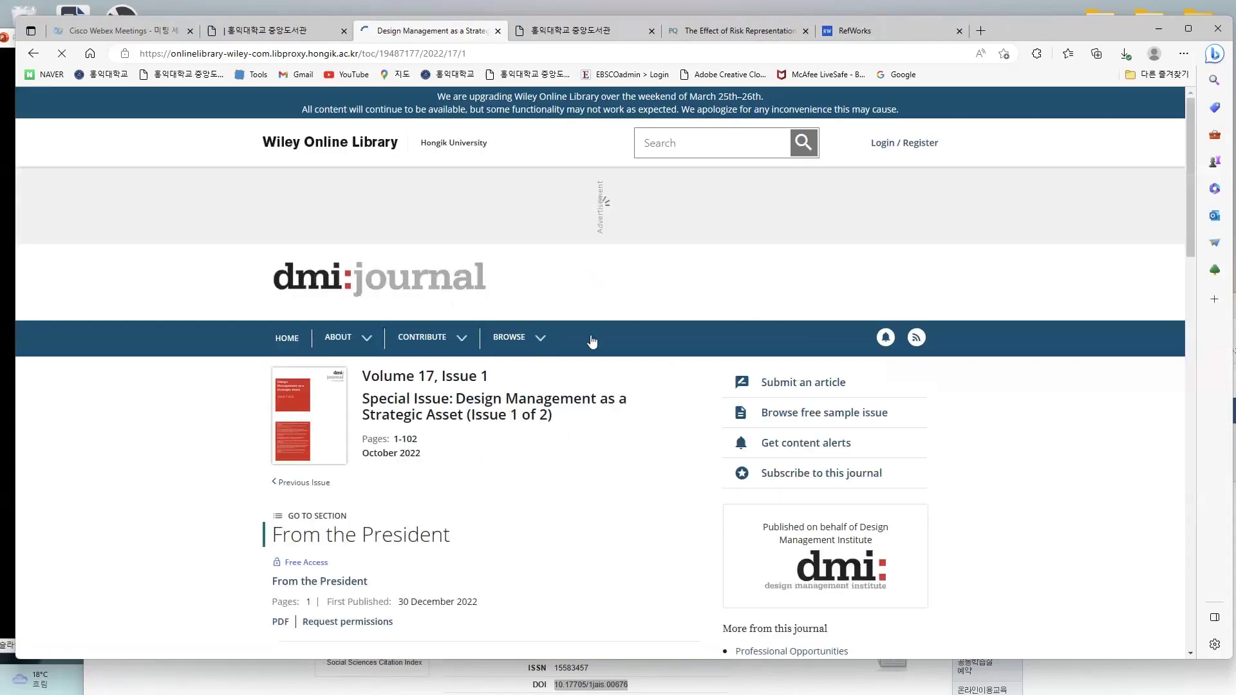
pyautogui.scroll(-10, 550, 395)
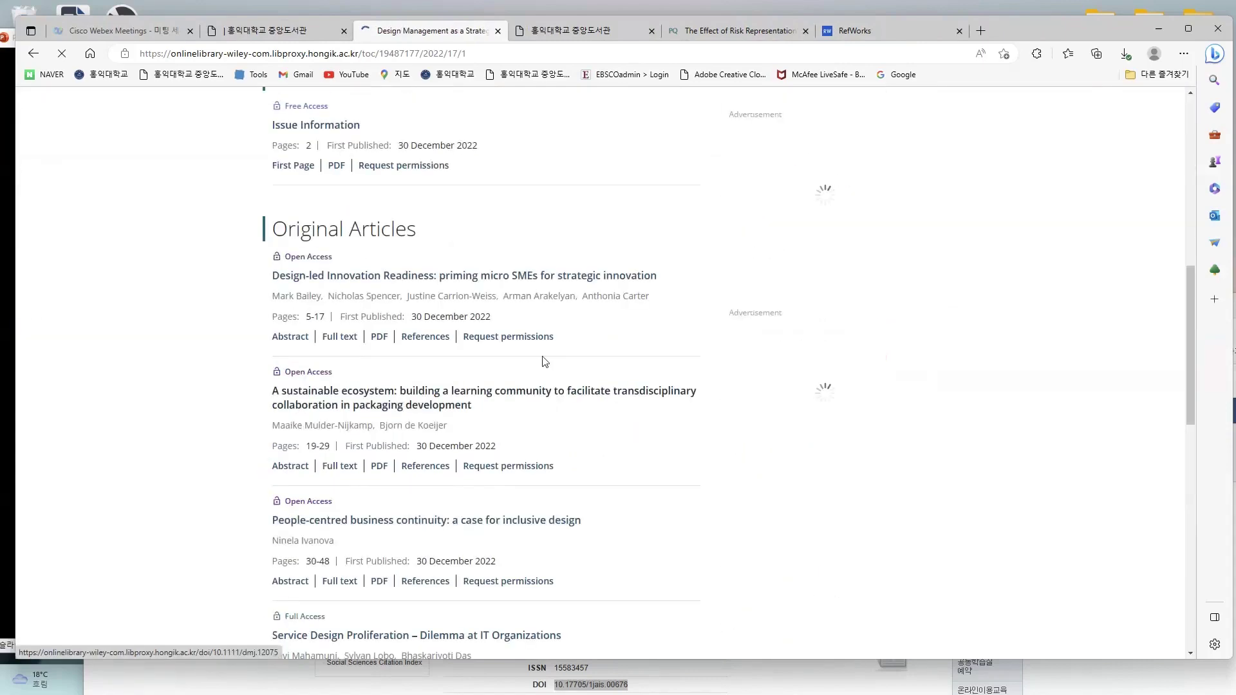
pyautogui.click(474, 524)
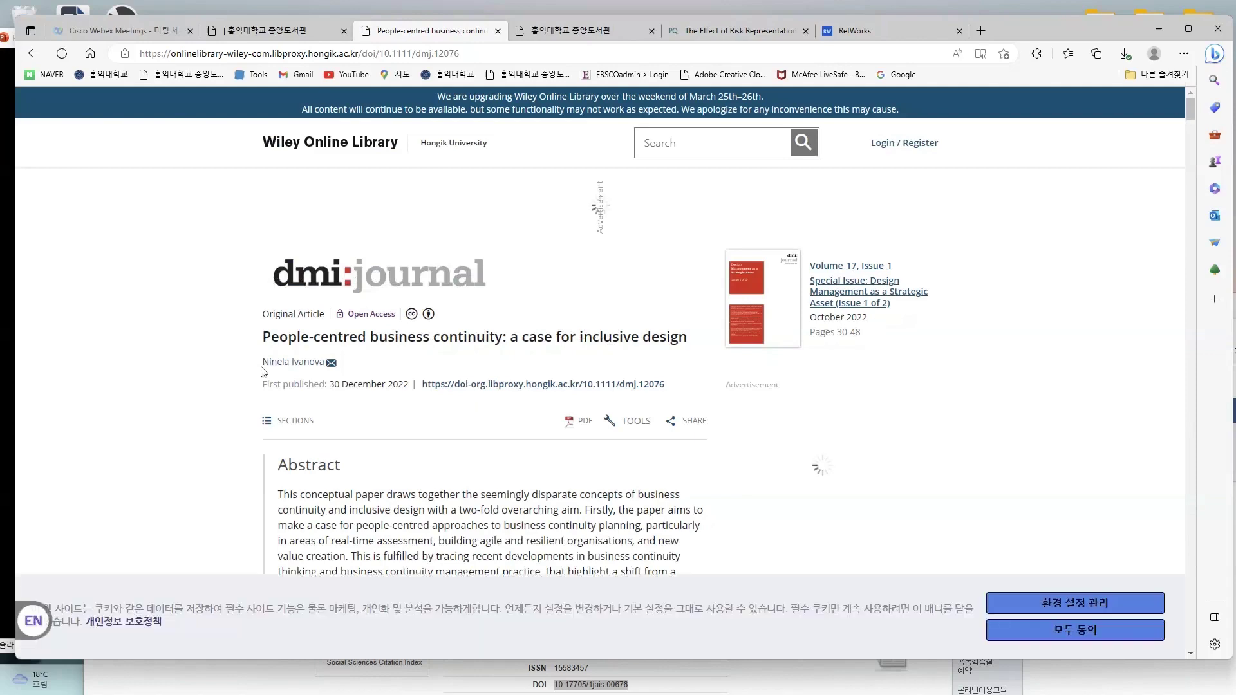
# - Check the article's author line and open its citation export page at the download format options
pyautogui.moveTo(261, 368); pyautogui.dragTo(392, 361)
pyautogui.click(414, 362)
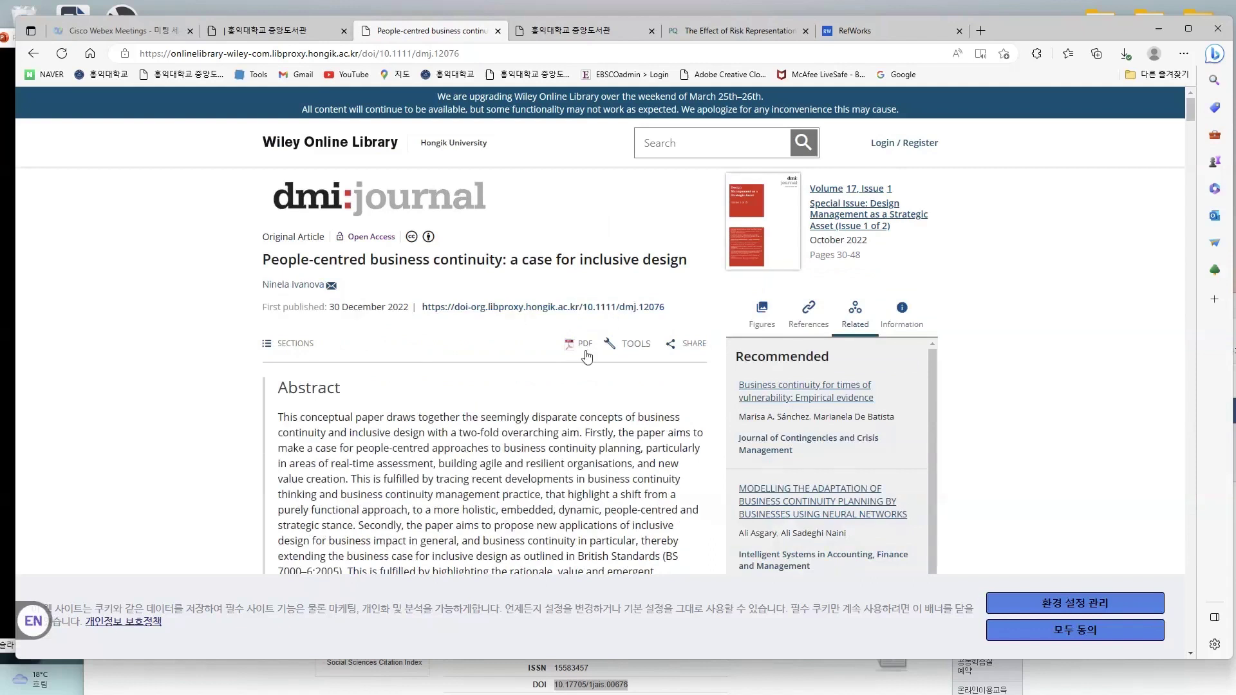
pyautogui.click(637, 349)
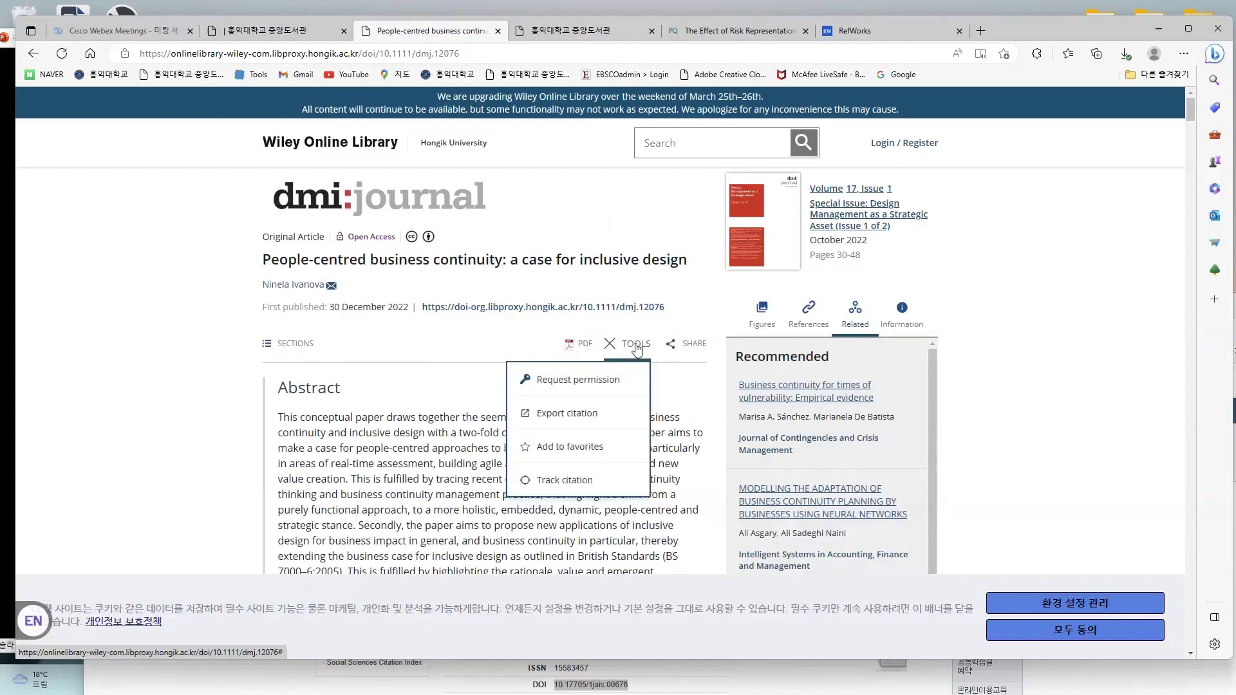
pyautogui.click(599, 412)
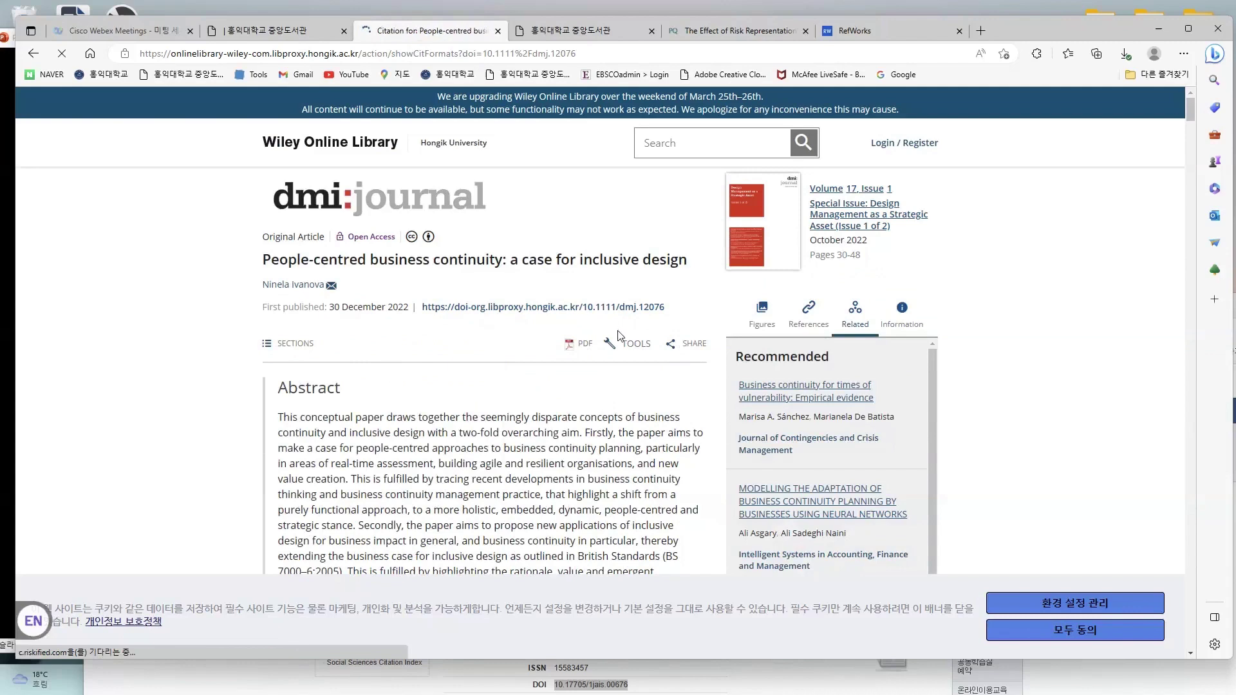
pyautogui.scroll(-4, 320, 423)
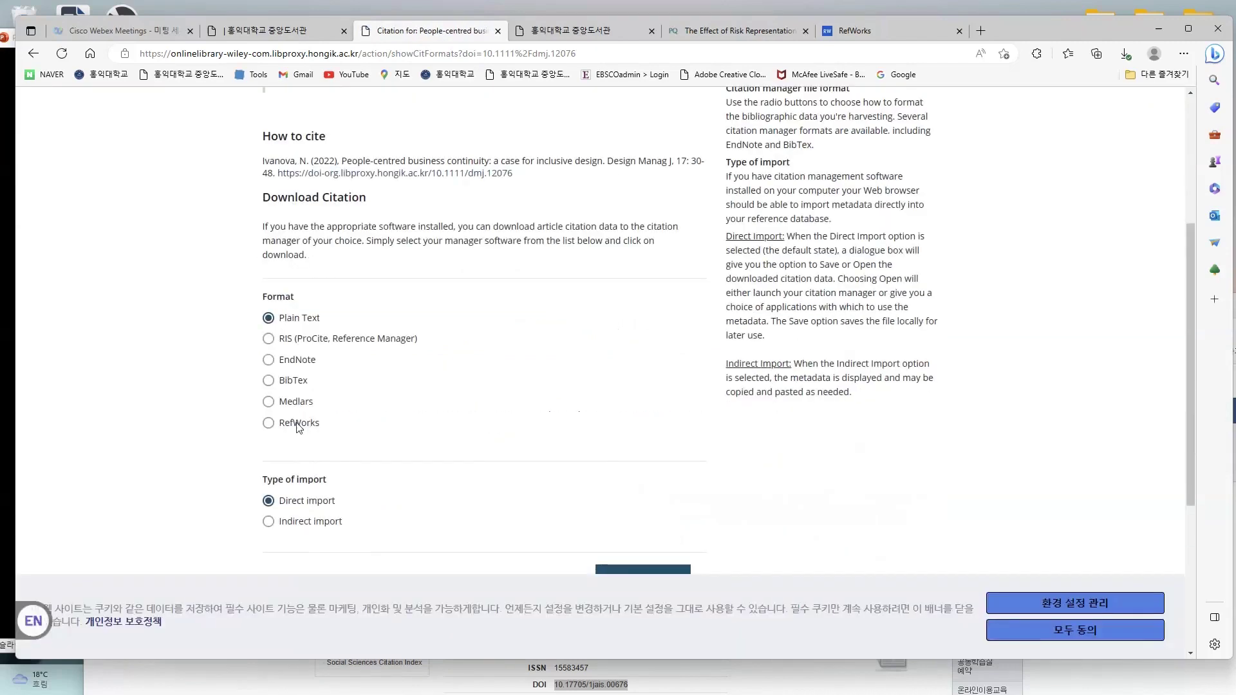
# - Download the article's citation in RefWorks format as a direct import and send it to RefWorks
pyautogui.click(298, 426)
pyautogui.scroll(-3, 296, 425)
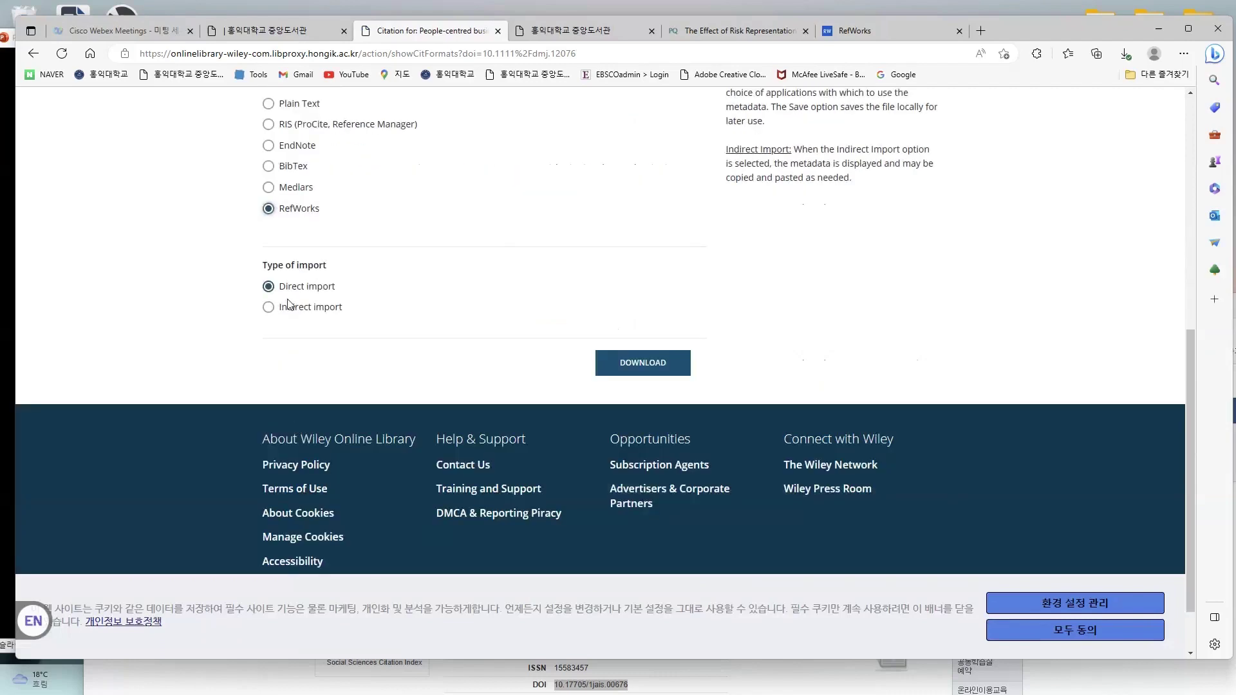
pyautogui.click(630, 373)
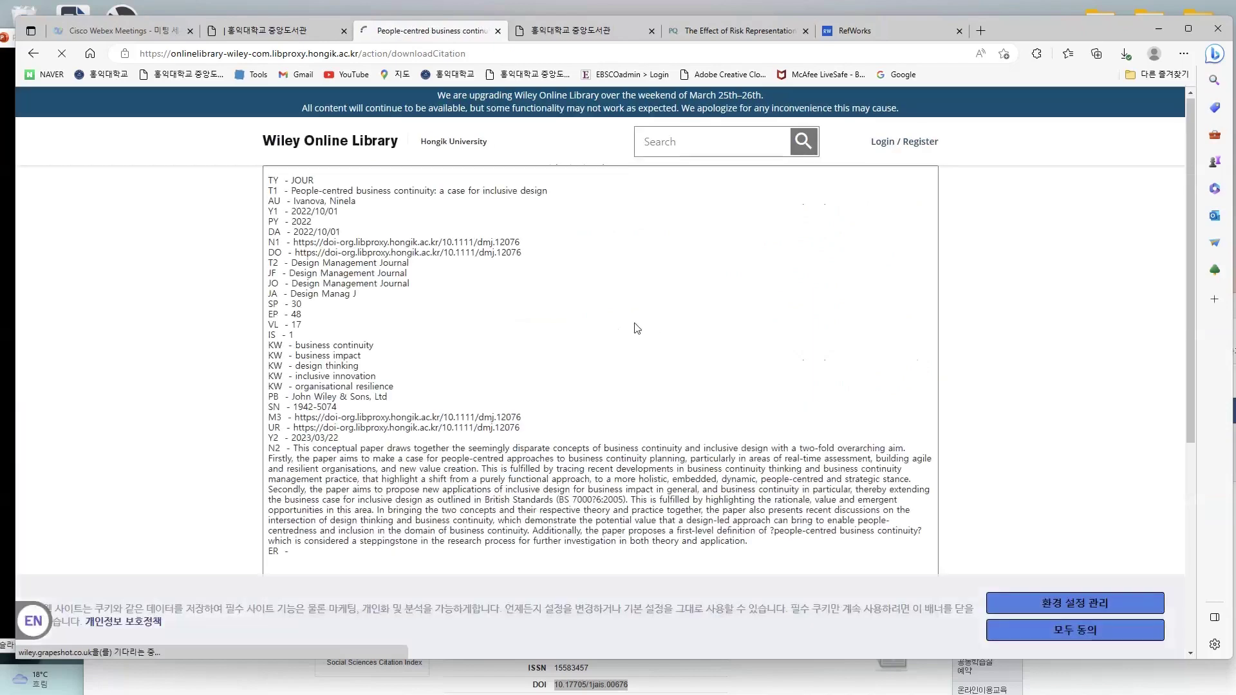
pyautogui.scroll(-5, 636, 328)
pyautogui.click(590, 277)
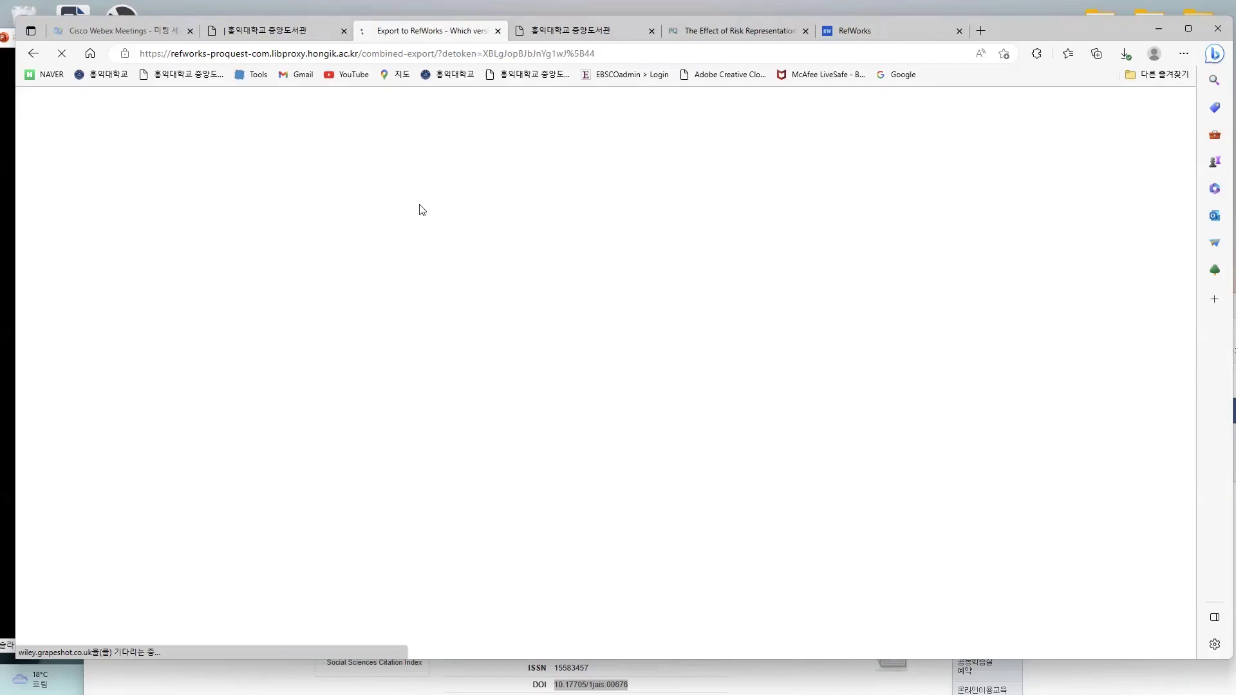
# - Continue the citation export to the newest version of RefWorks, checking the library search results while the page loads
pyautogui.click(289, 40)
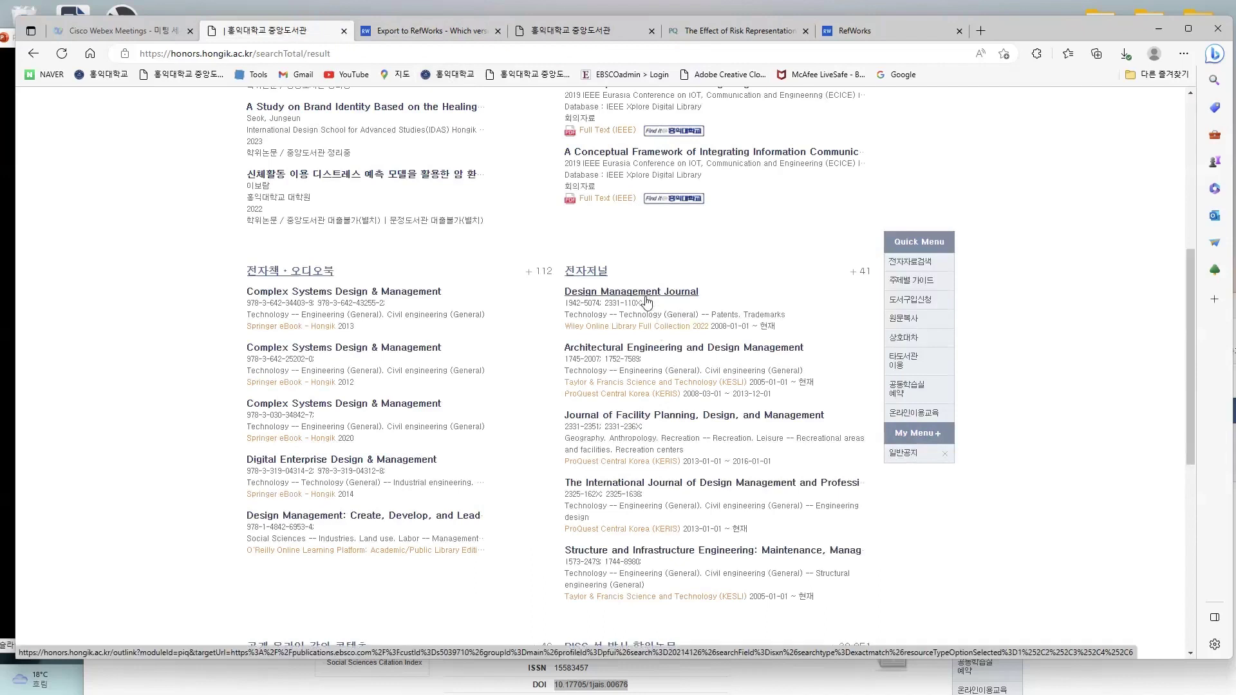
pyautogui.click(441, 36)
pyautogui.click(580, 309)
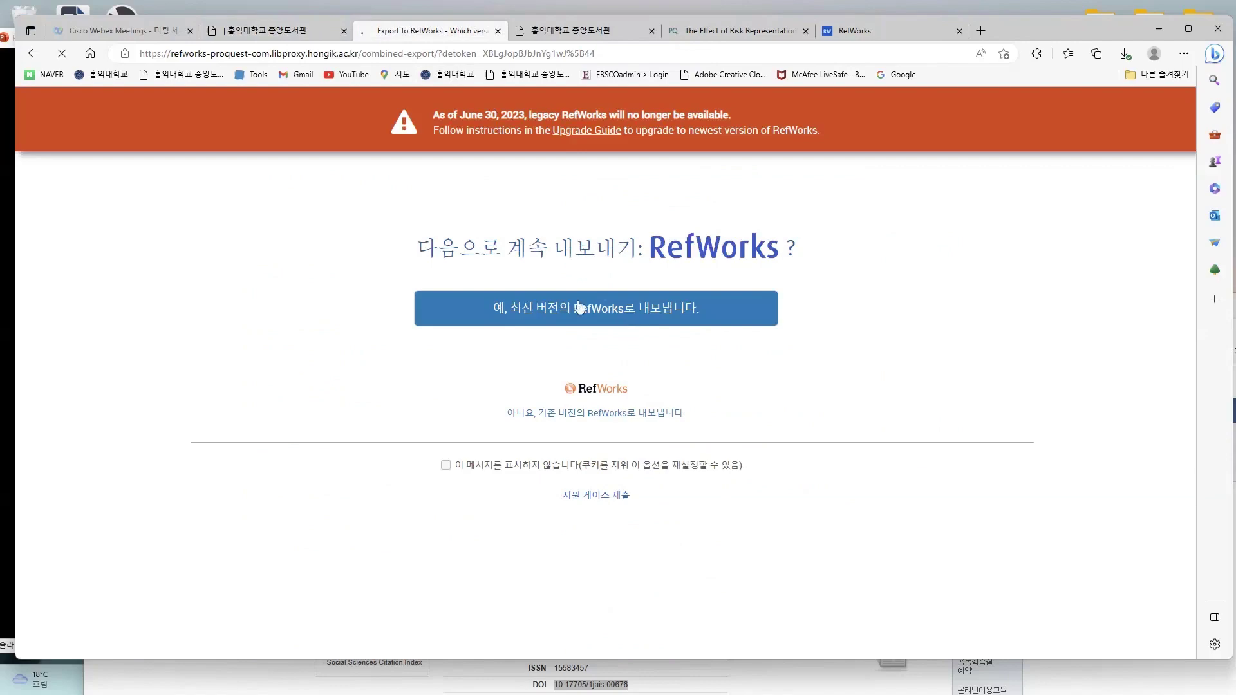
# - Import the exported reference into the 디자인 마케팅 folder, keeping the import of database tags enabled
pyautogui.click(299, 30)
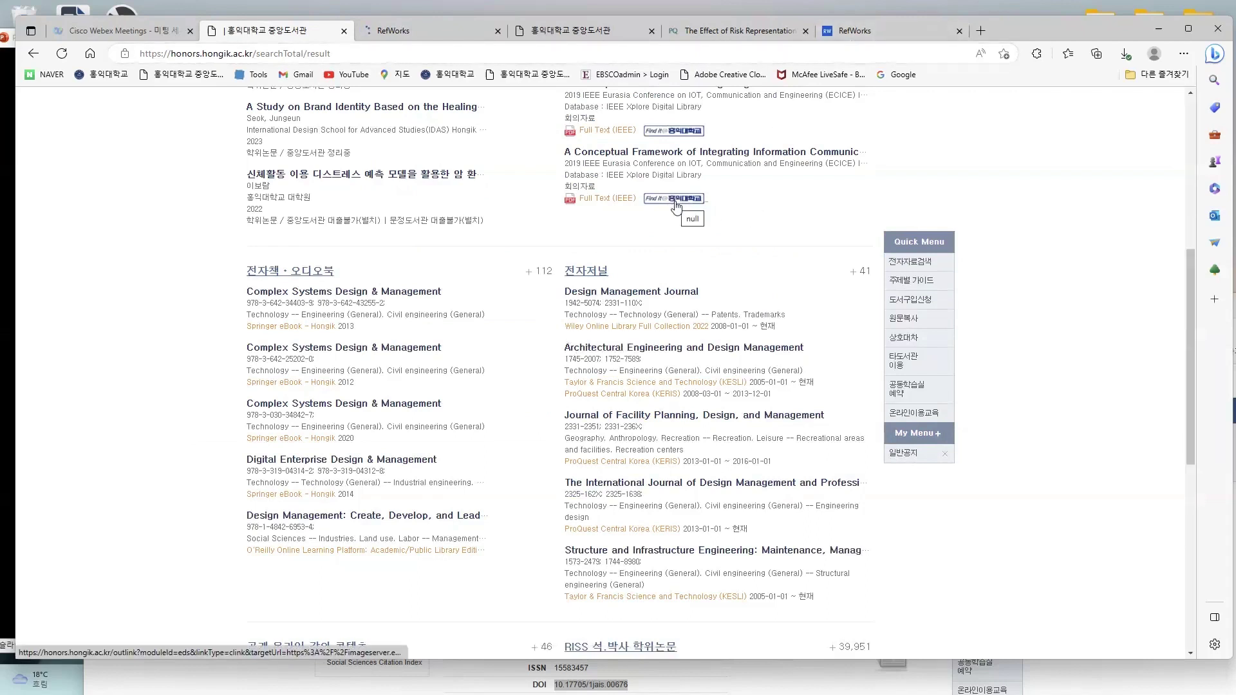
pyautogui.click(457, 40)
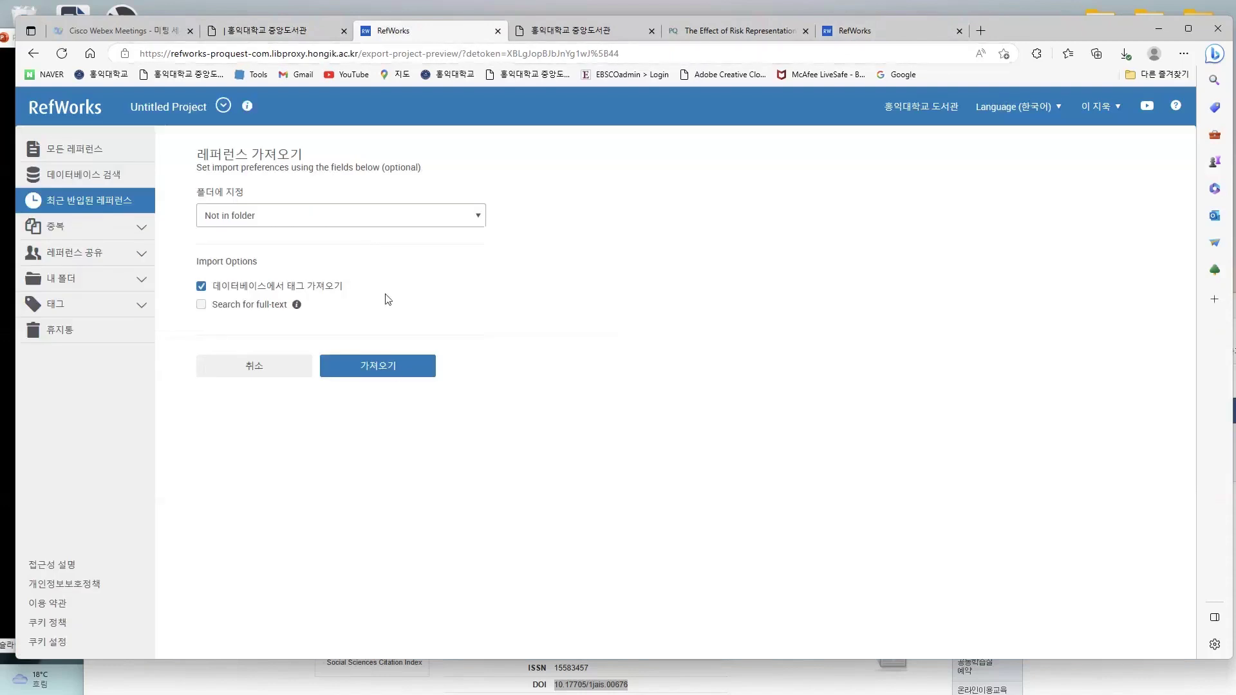
pyautogui.click(368, 221)
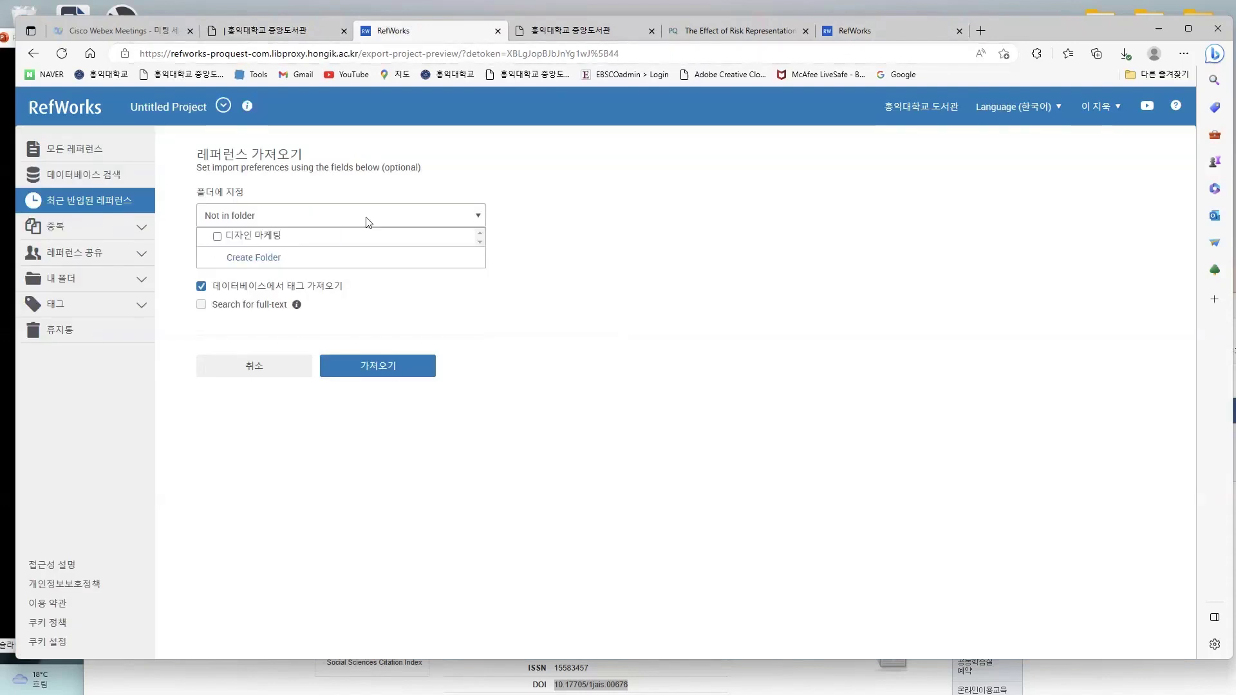
pyautogui.click(258, 236)
pyautogui.click(394, 378)
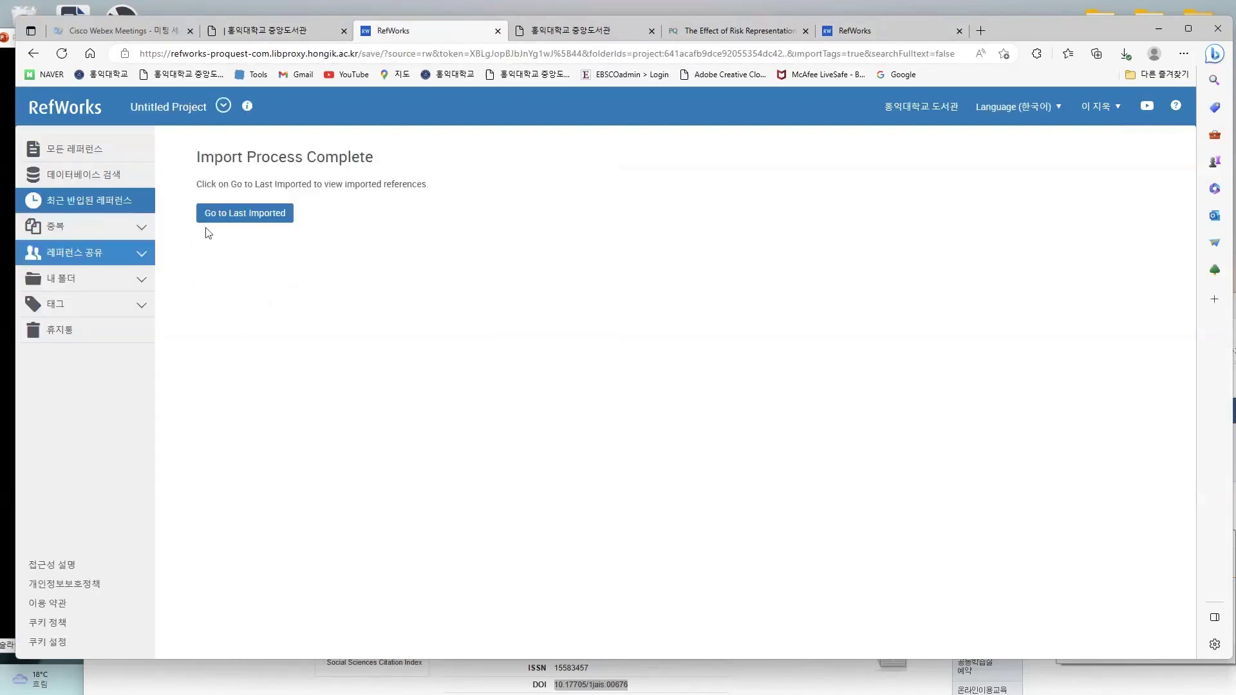
# - View the last imported references and open the 디자인 마케팅 folder
pyautogui.click(246, 221)
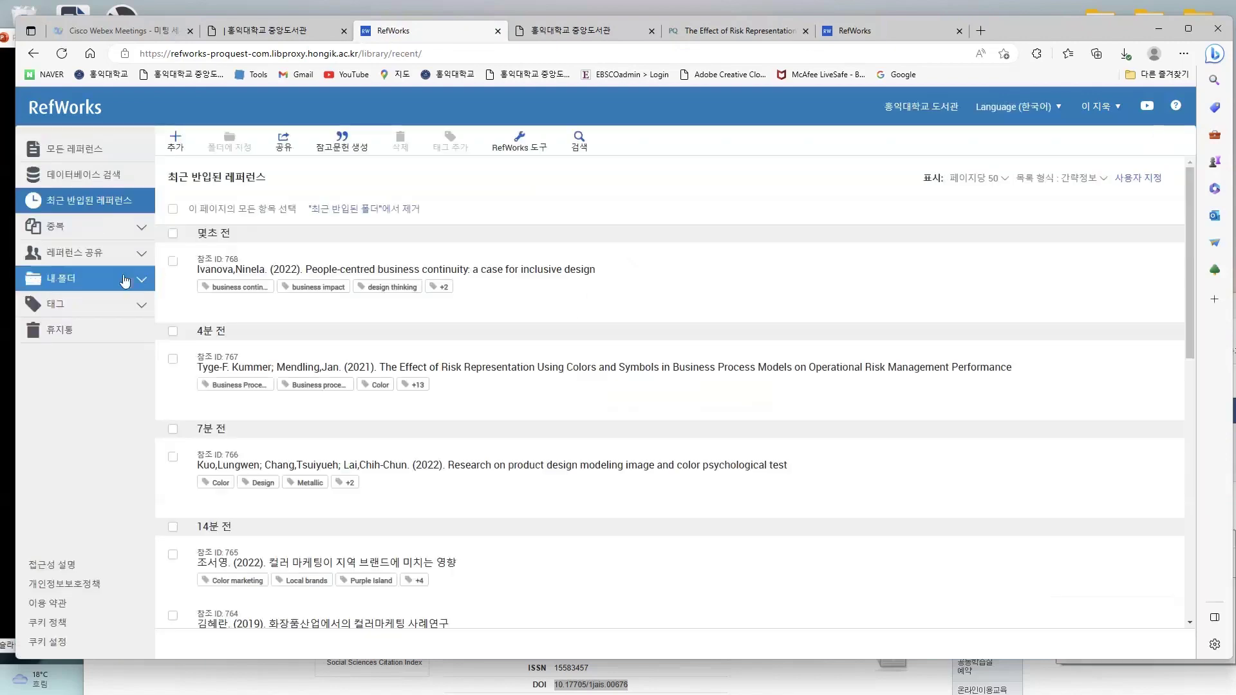
pyautogui.click(123, 279)
pyautogui.click(97, 341)
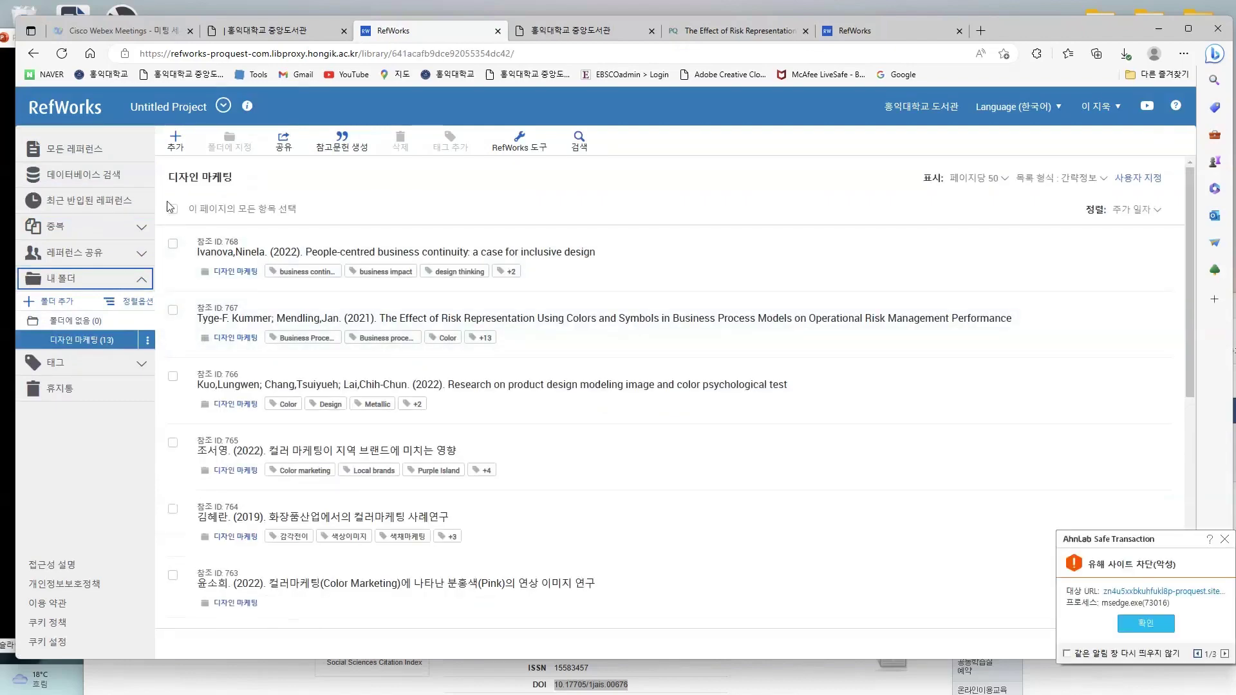
# - Select all references in the 디자인 마케팅 folder and create a bibliography list from them
pyautogui.click(172, 210)
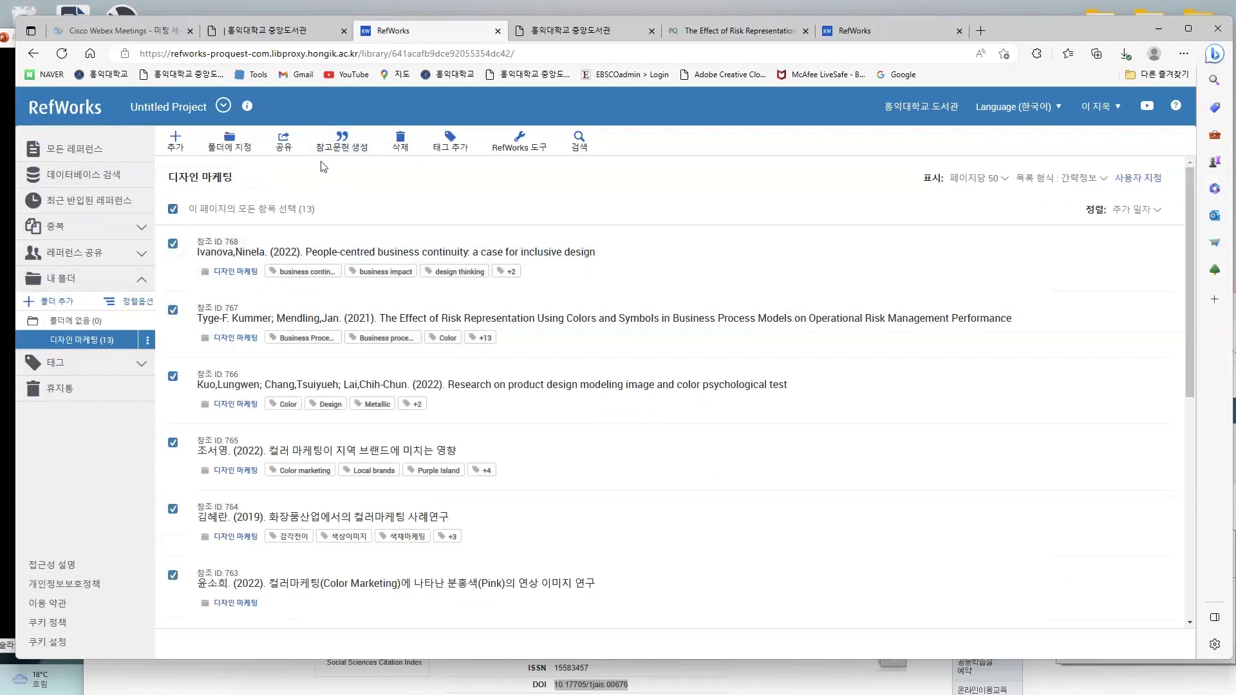
pyautogui.click(356, 148)
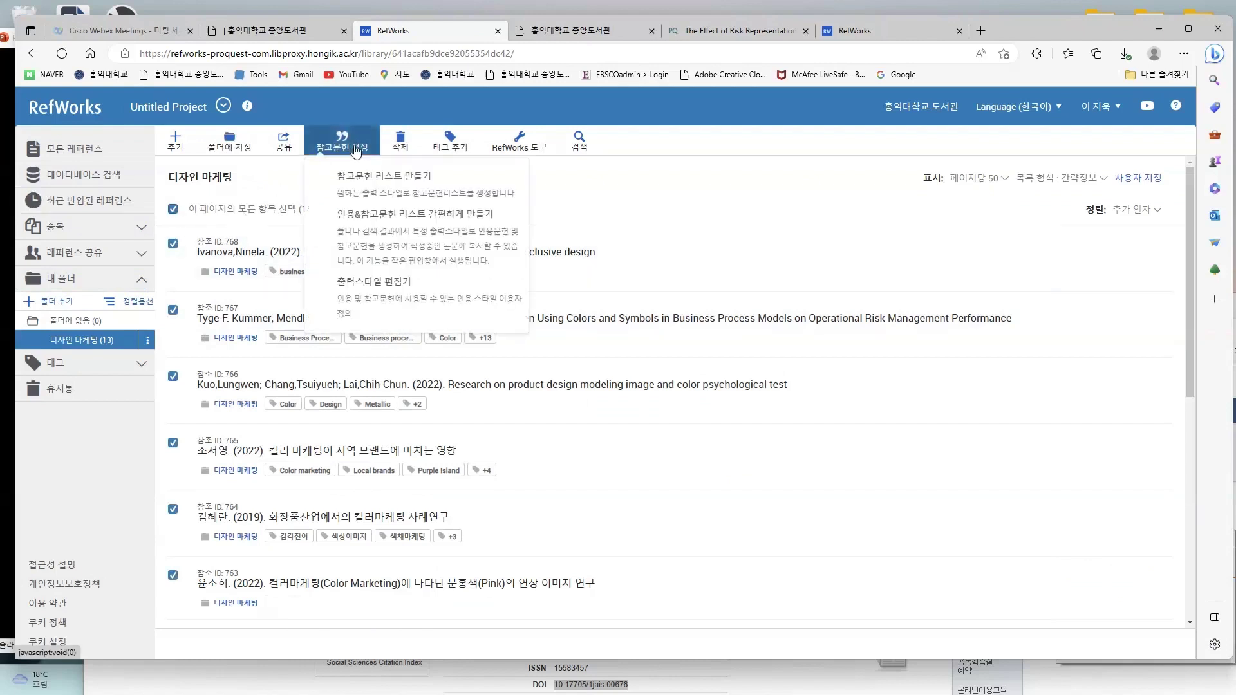
pyautogui.click(430, 182)
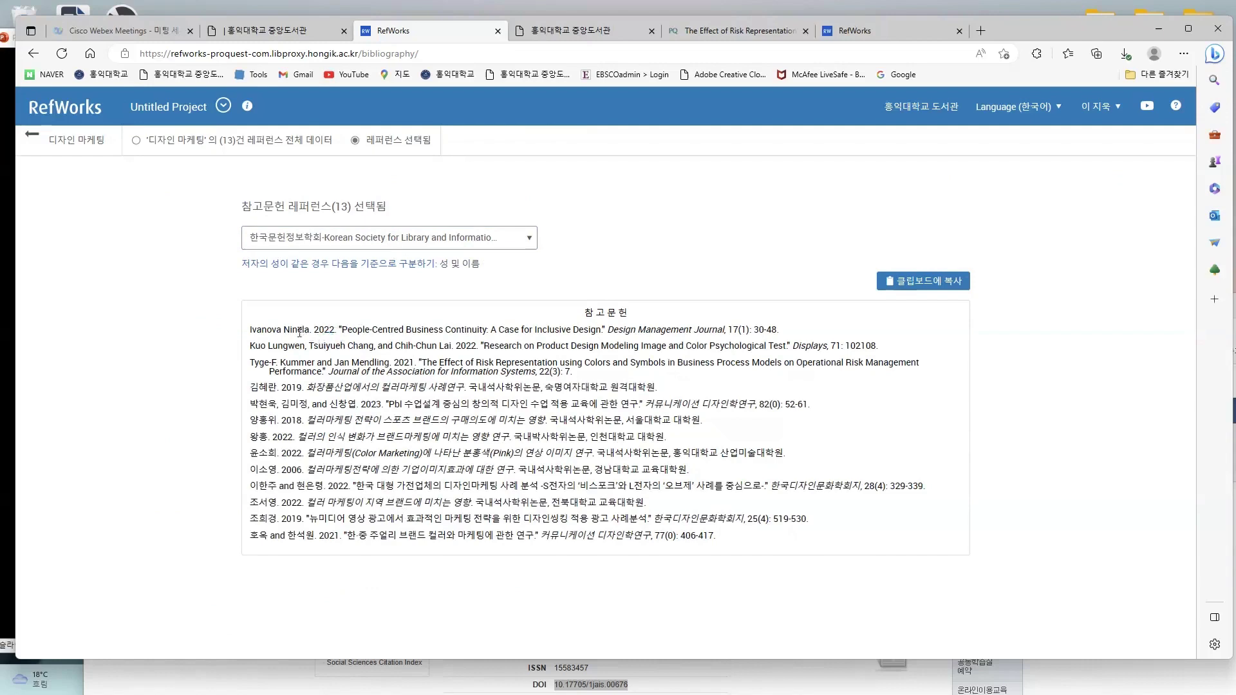
# - Review the generated bibliography by highlighting it from the heading to the last reference, and clear the highlight
pyautogui.moveTo(284, 328); pyautogui.dragTo(447, 437)
pyautogui.click(448, 437)
pyautogui.moveTo(569, 313); pyautogui.dragTo(828, 544)
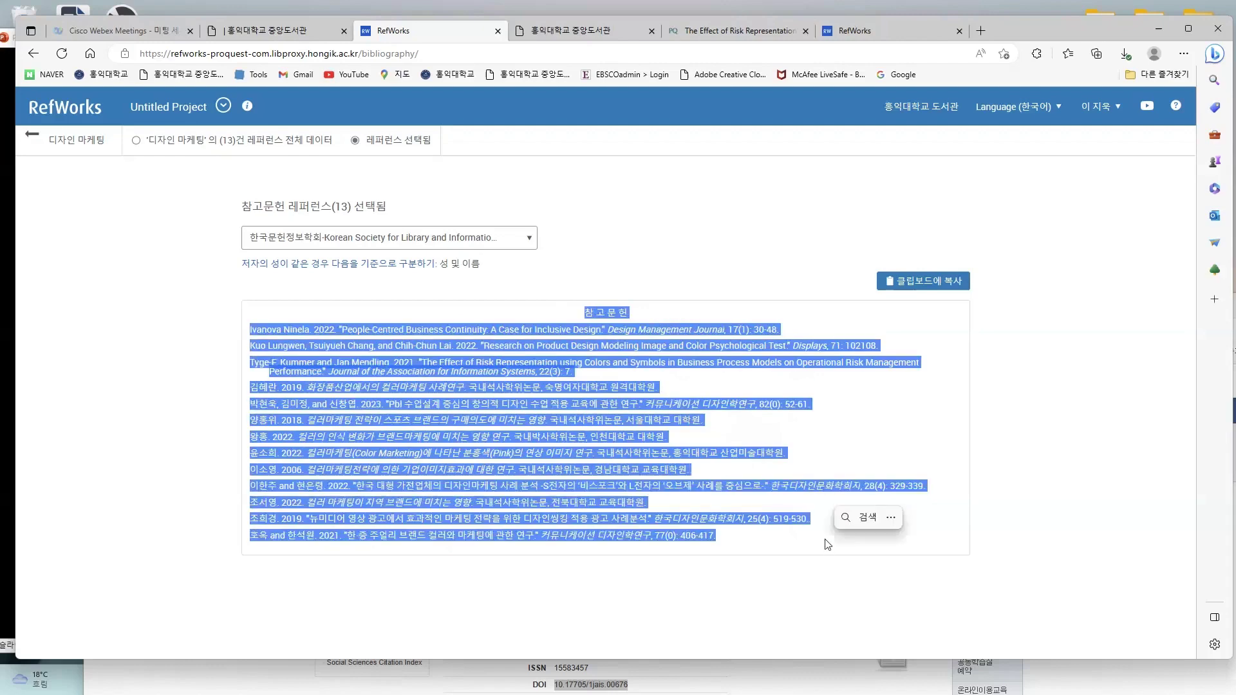
pyautogui.click(927, 294)
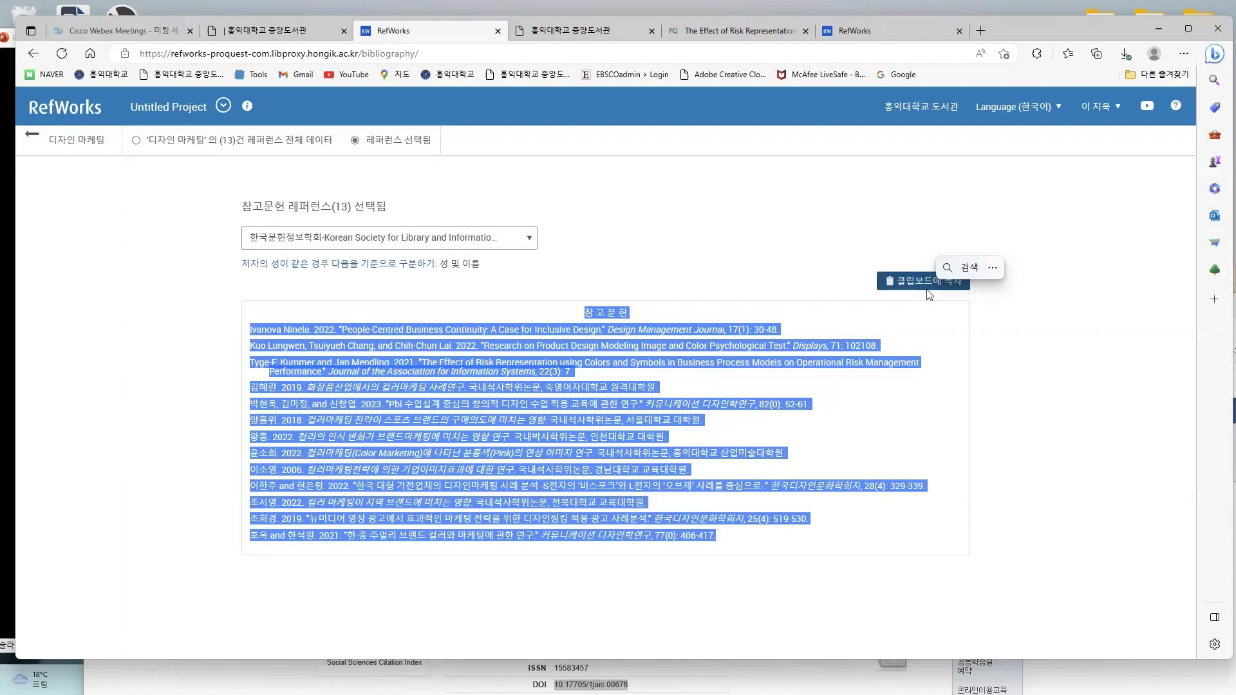
pyautogui.click(753, 267)
# - Search the output styles for apa, apply APA 6th - American Psychological Association, 6th Edition, and look through the reformatted bibliography
pyautogui.click(529, 237)
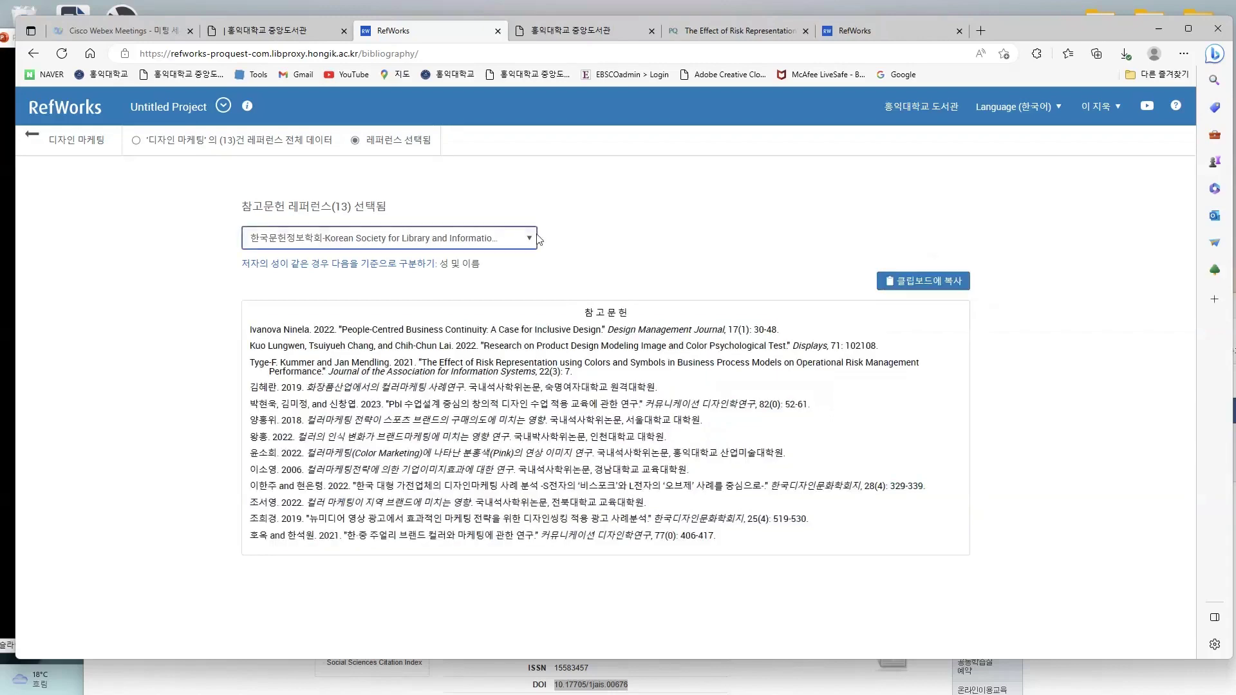
pyautogui.click(413, 270)
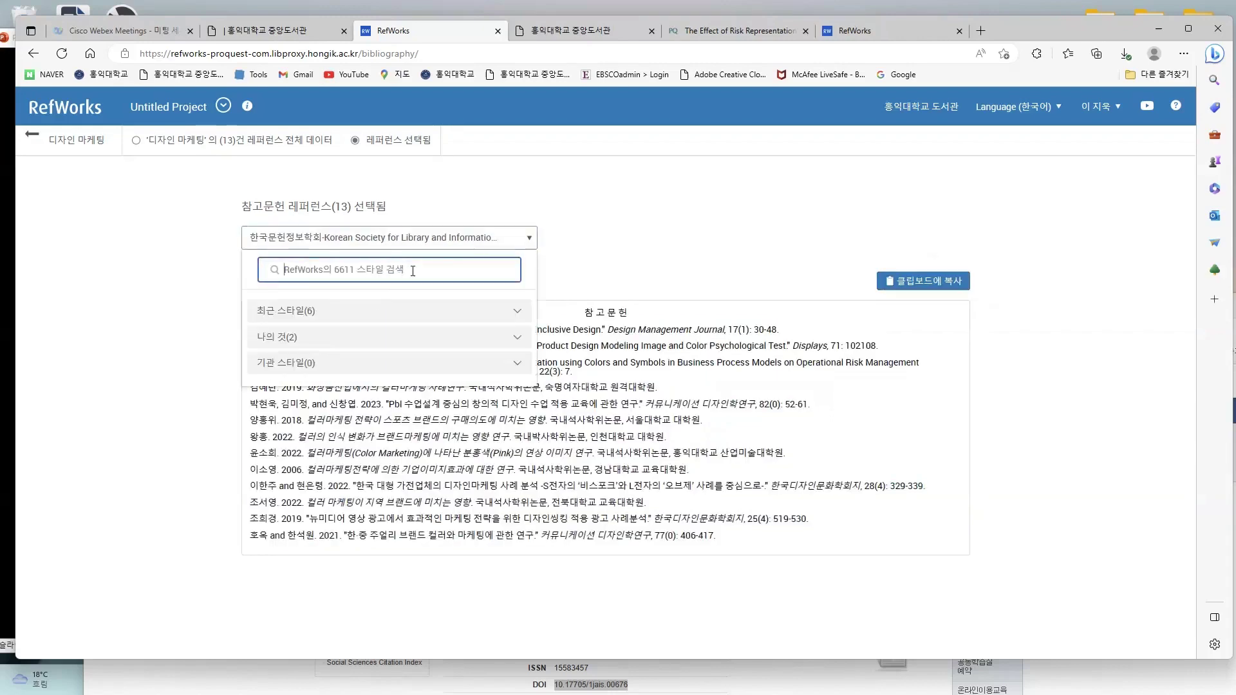
pyautogui.write('aa')
pyautogui.write('pa')
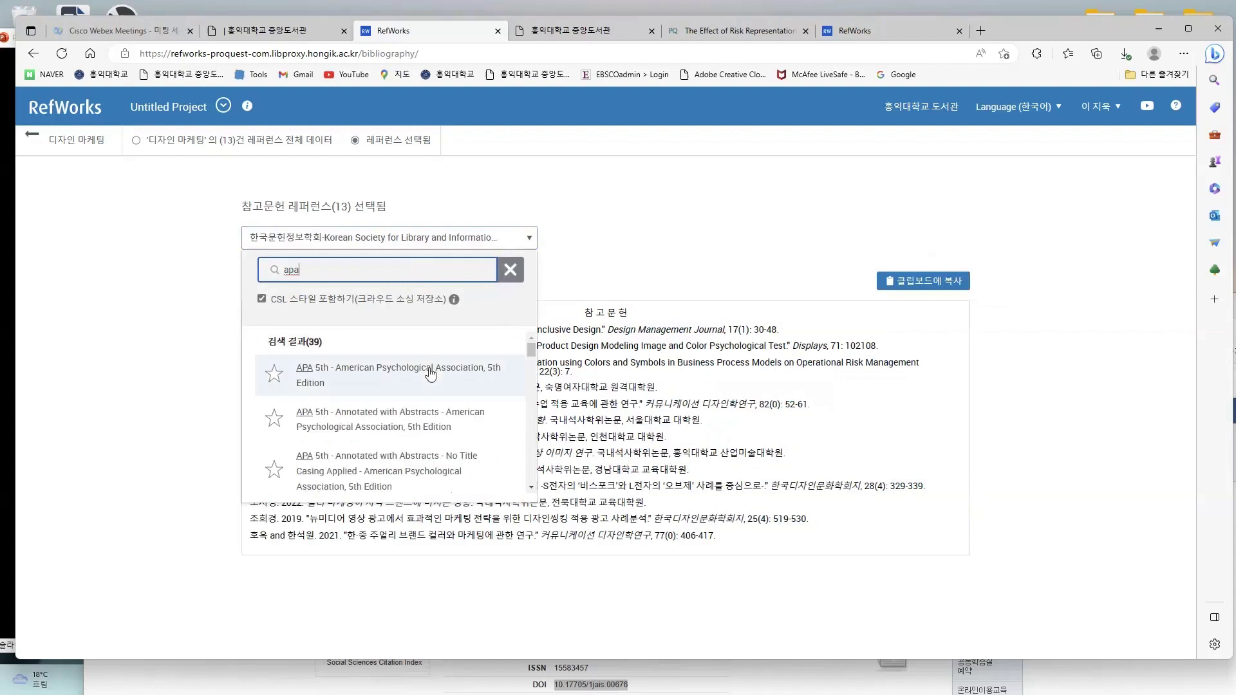
pyautogui.scroll(-1, 430, 374)
pyautogui.click(431, 373)
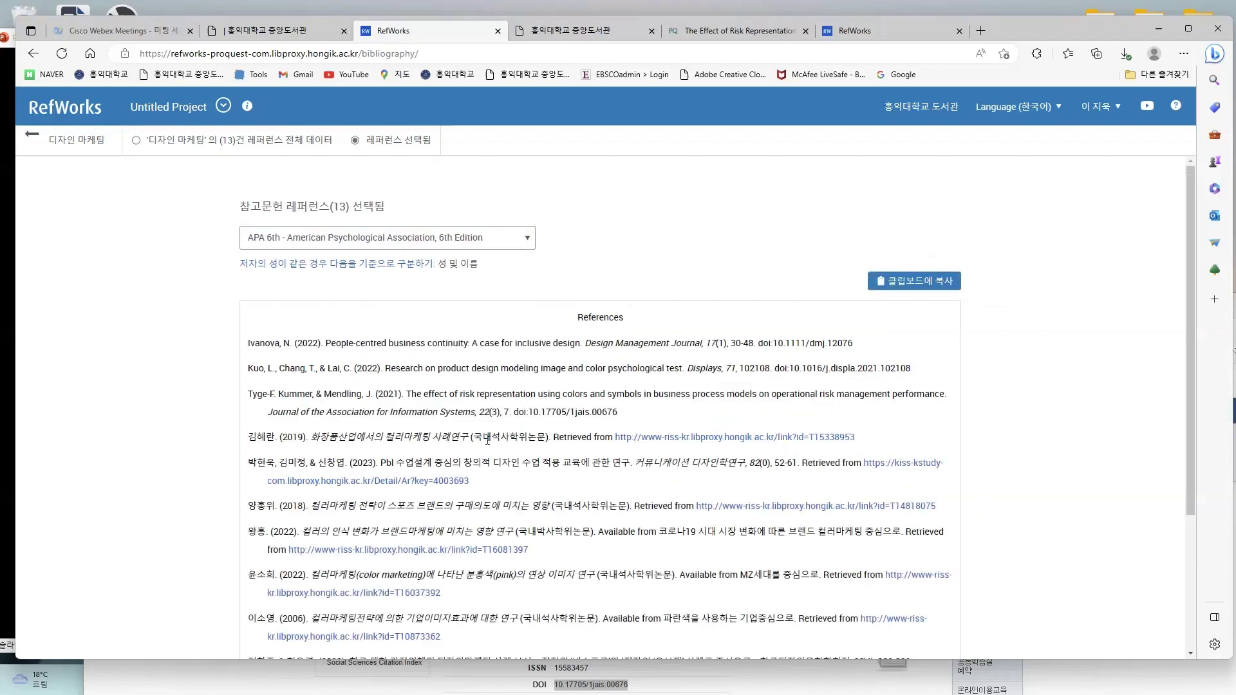
pyautogui.scroll(-5, 487, 439)
pyautogui.scroll(5, 489, 386)
# - Search the output styles for 디자인 and 경영, and apply 경영연구-Journal of Business Research to the bibliography
pyautogui.click(494, 248)
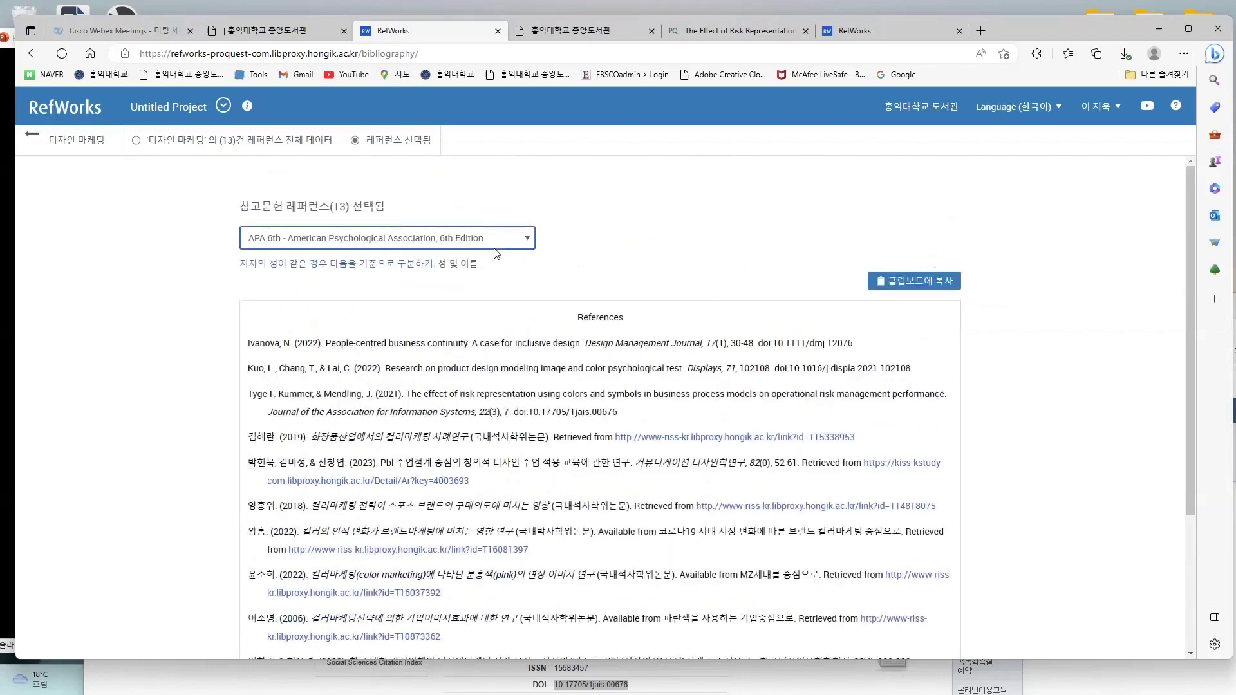
pyautogui.click(442, 271)
pyautogui.doubleClick(441, 271)
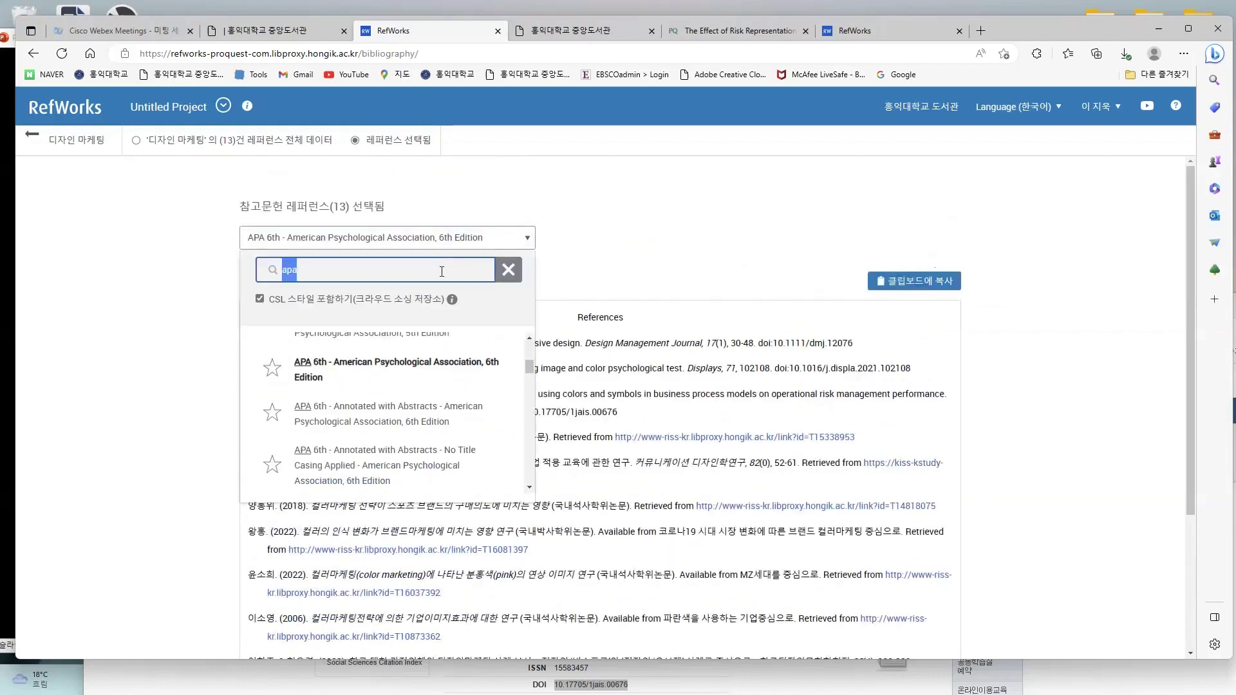
pyautogui.write('디자인')
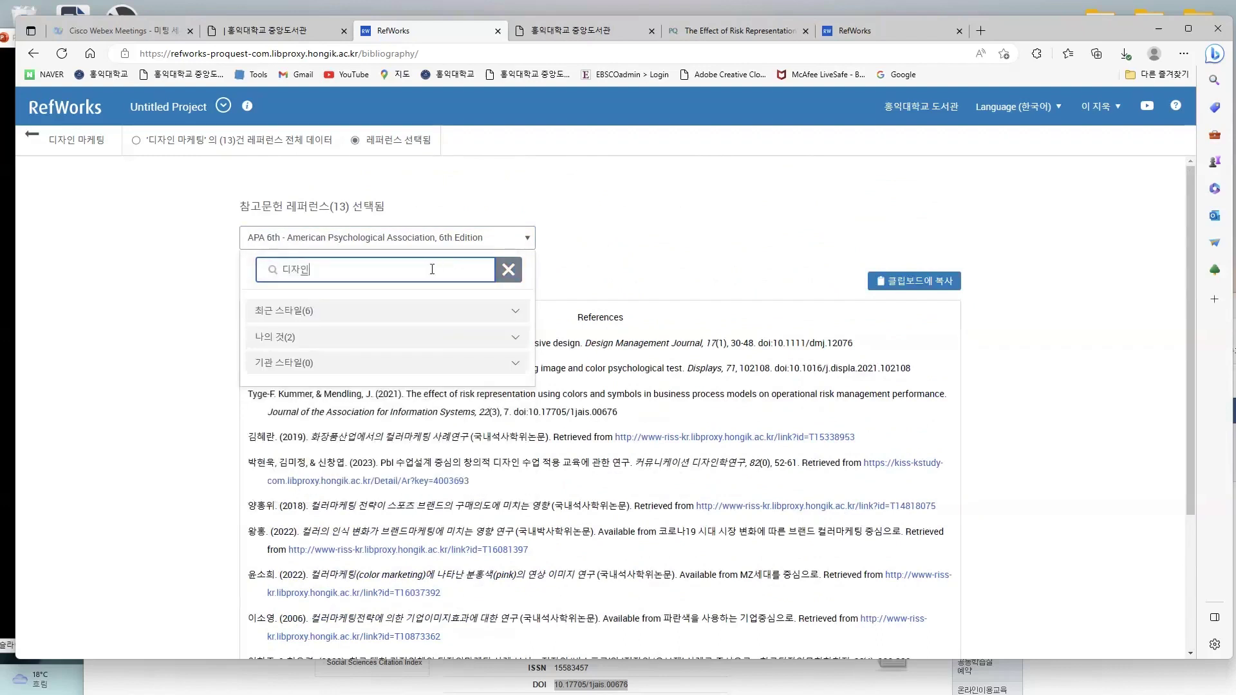
pyautogui.press('BackSpace')
pyautogui.press('BackSpace')
pyautogui.press('BackSpace')
pyautogui.write('경영')
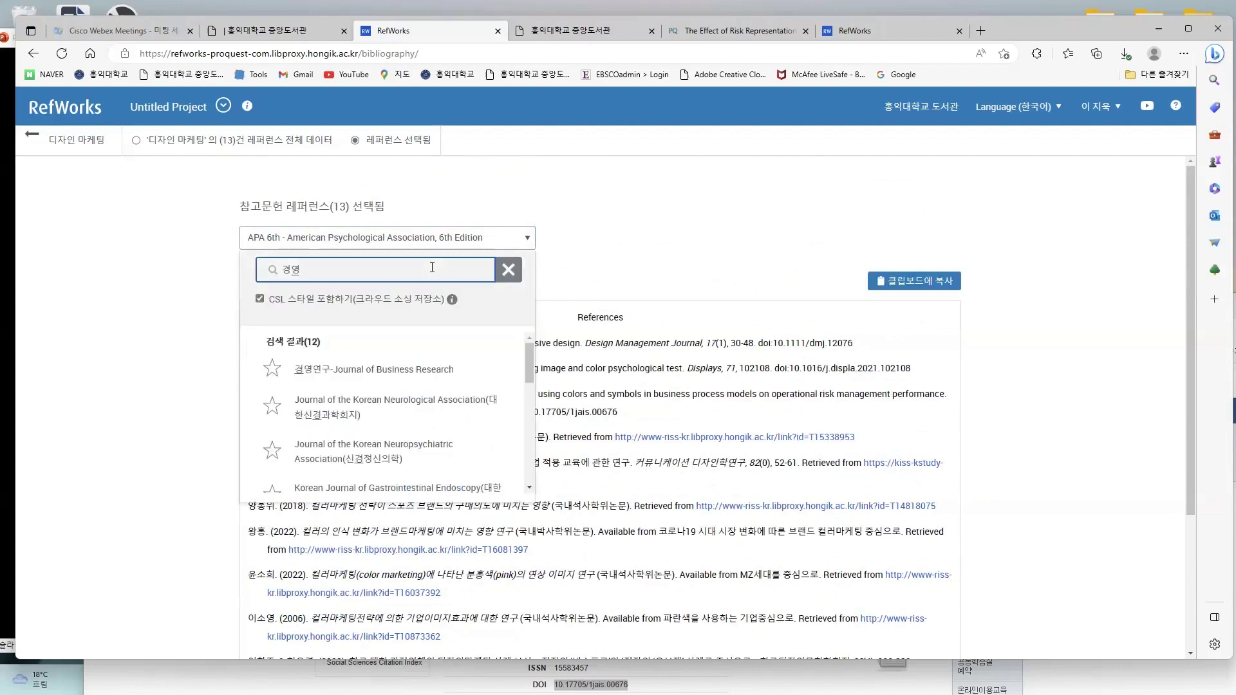
pyautogui.click(408, 371)
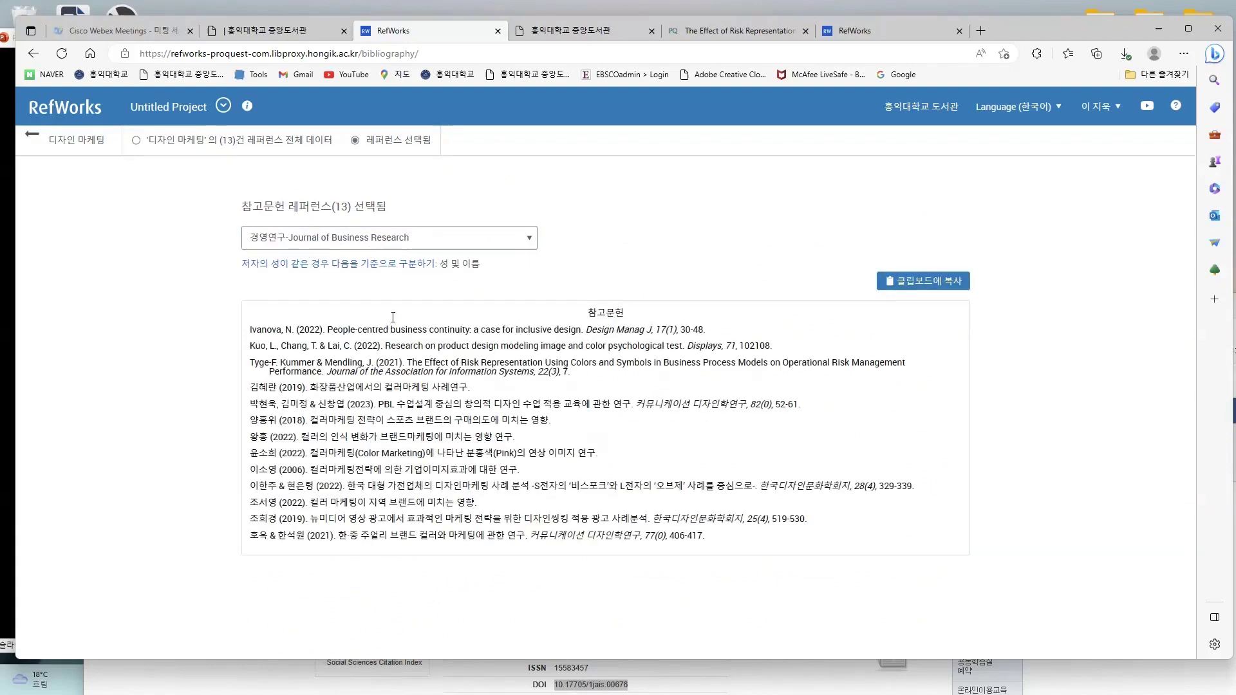
# - Search the output styles for 심리 and apply 교육심리연구-The Korean Journal of Educational Psychology to the bibliography
pyautogui.click(450, 238)
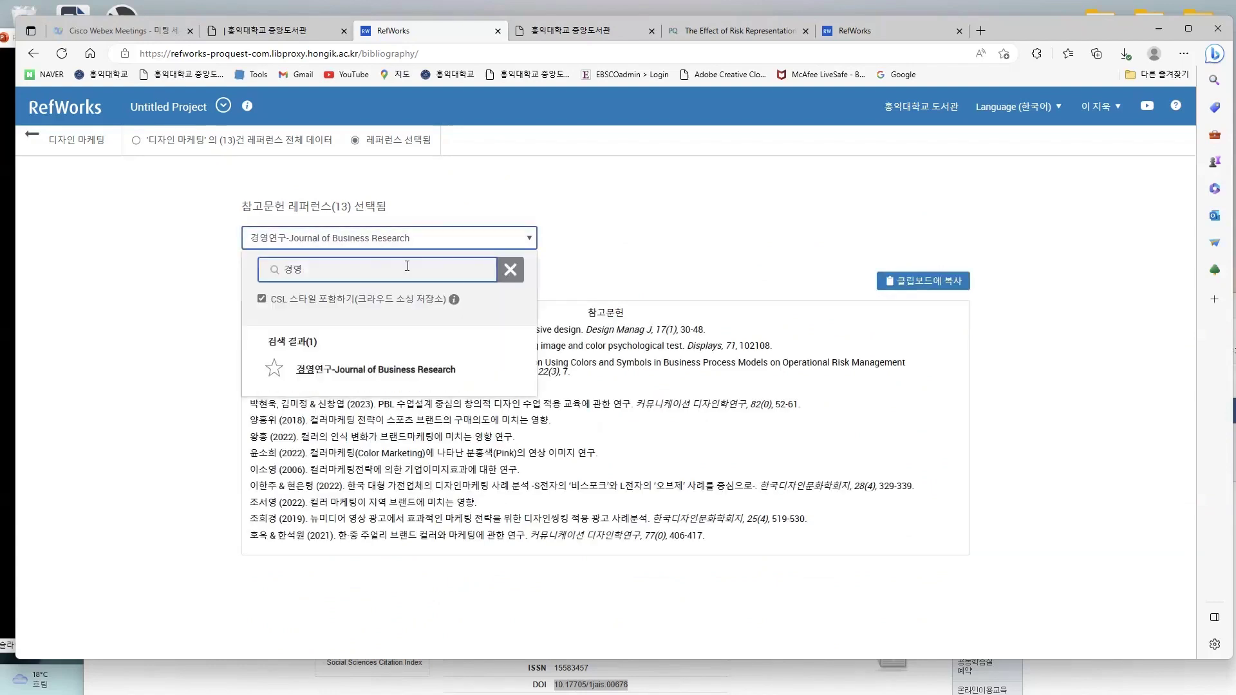
pyautogui.write('심리')
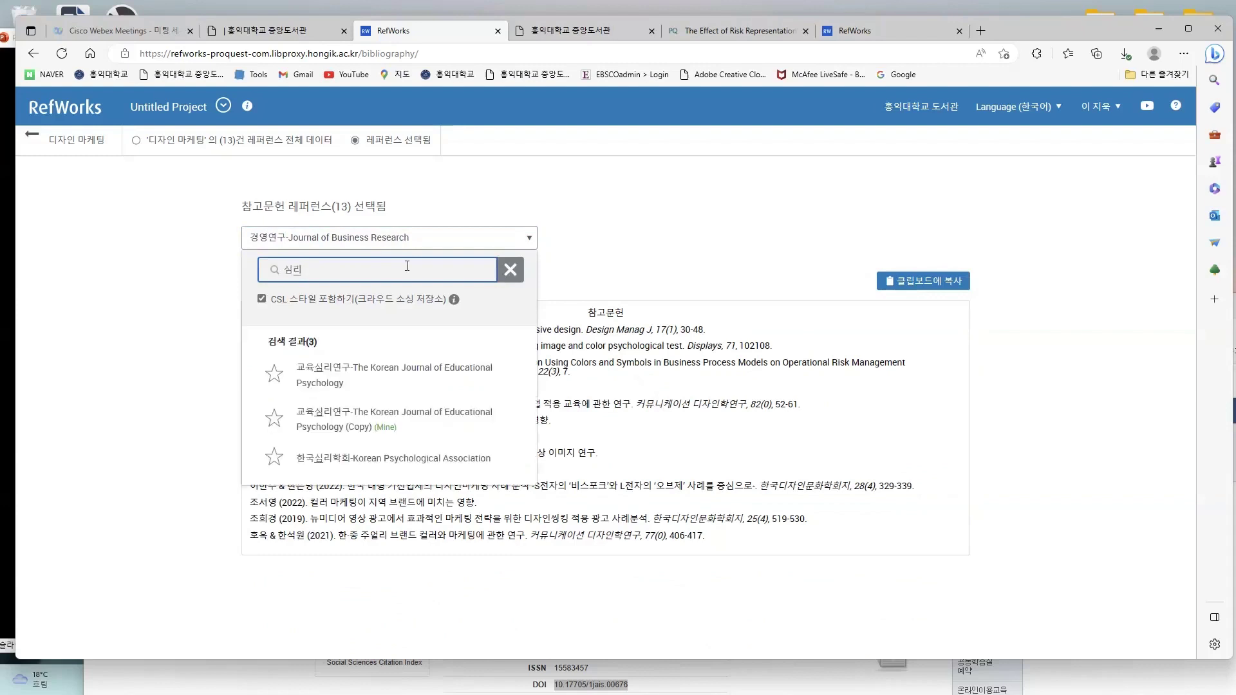
pyautogui.click(401, 381)
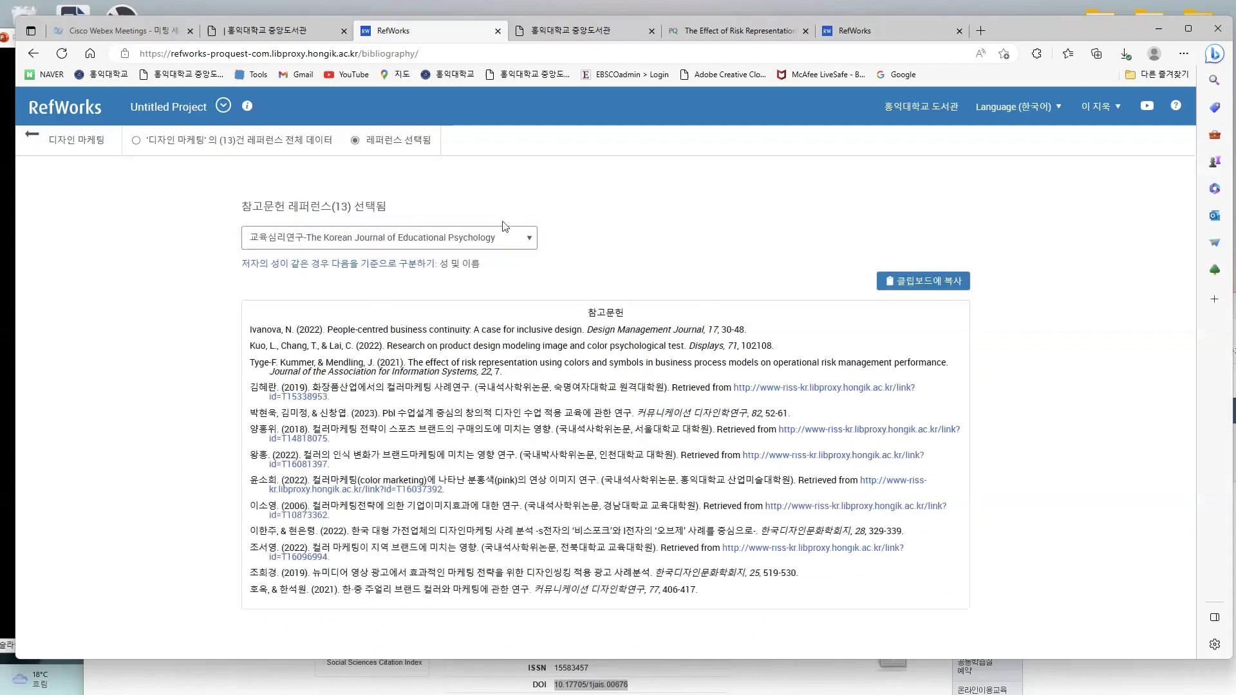
# - Search the output styles for chicago and apply Chicago 16th Edition (Notes & Bibliography) to the bibliography
pyautogui.click(503, 242)
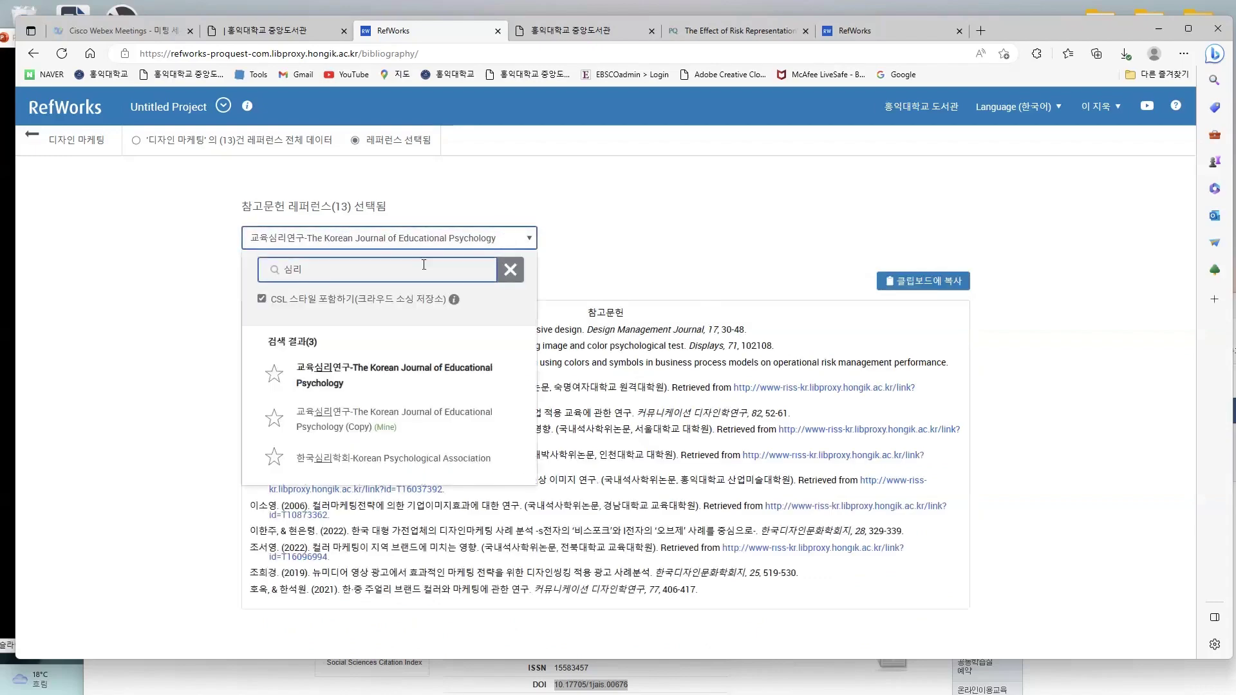
pyautogui.doubleClick(424, 265)
pyautogui.write('chicago')
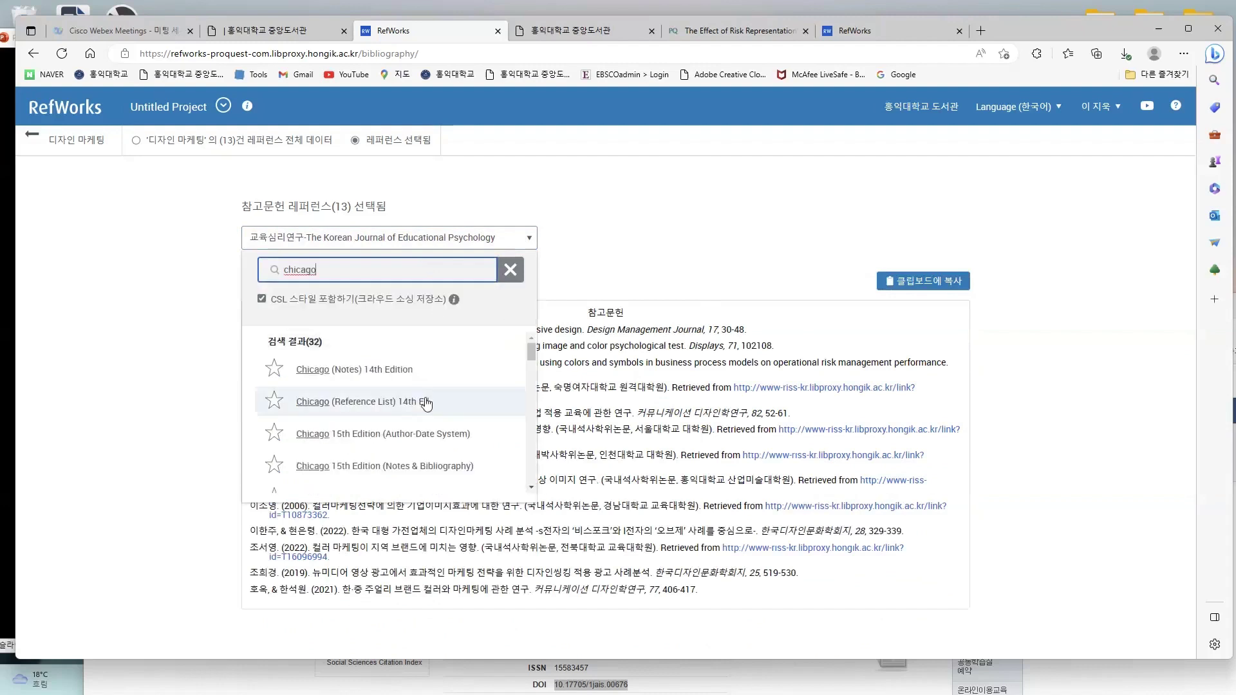
pyautogui.scroll(-5, 426, 399)
pyautogui.scroll(2, 426, 404)
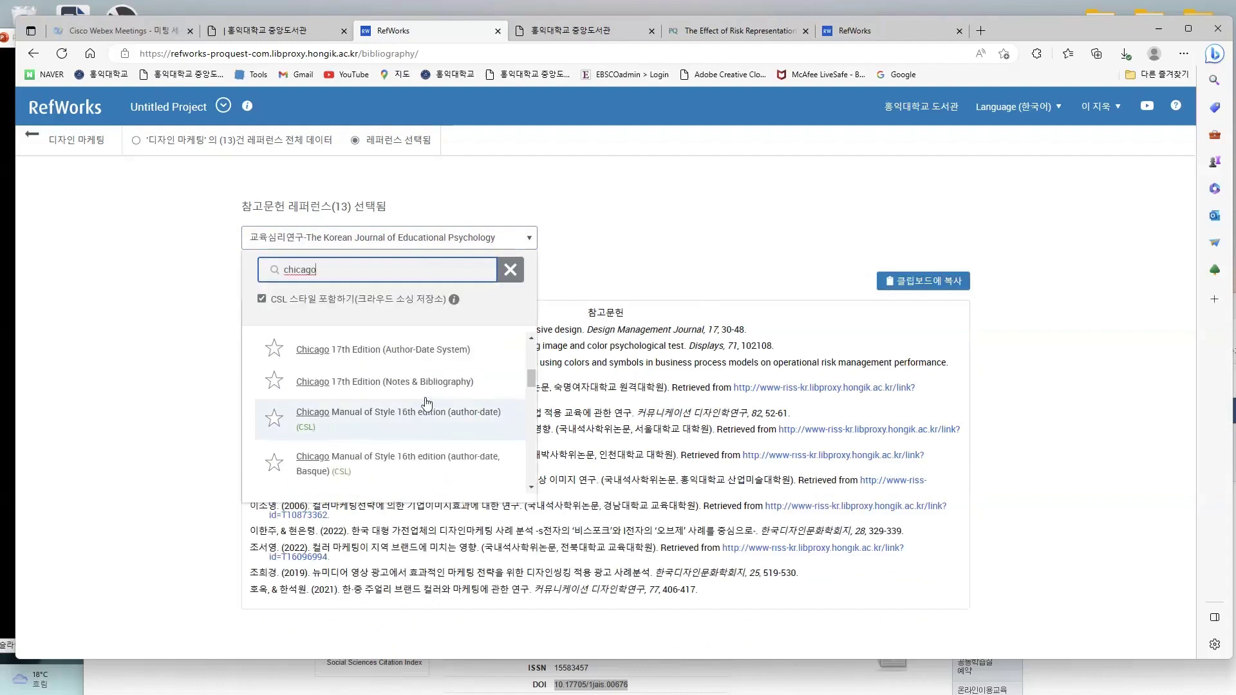
pyautogui.click(425, 348)
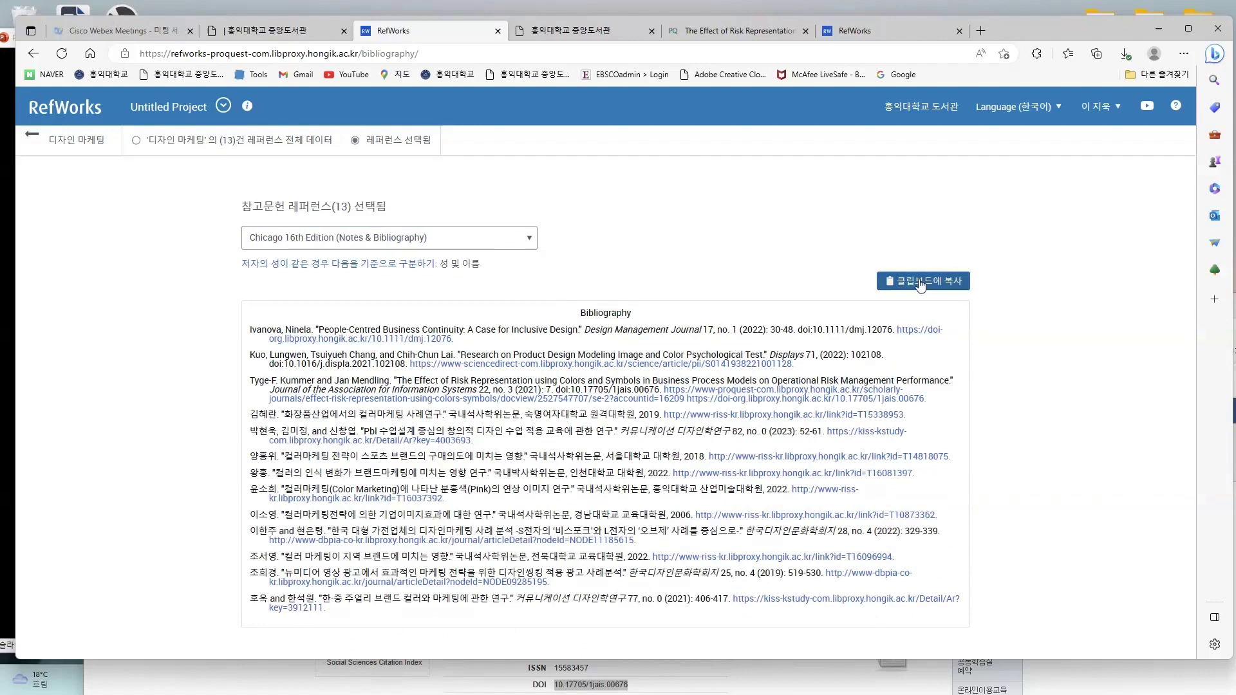
# - Search the output styles for 문헌정보 and apply 한국문헌정보학회-Korean Society for Library and Information Science to the bibliography
pyautogui.click(394, 238)
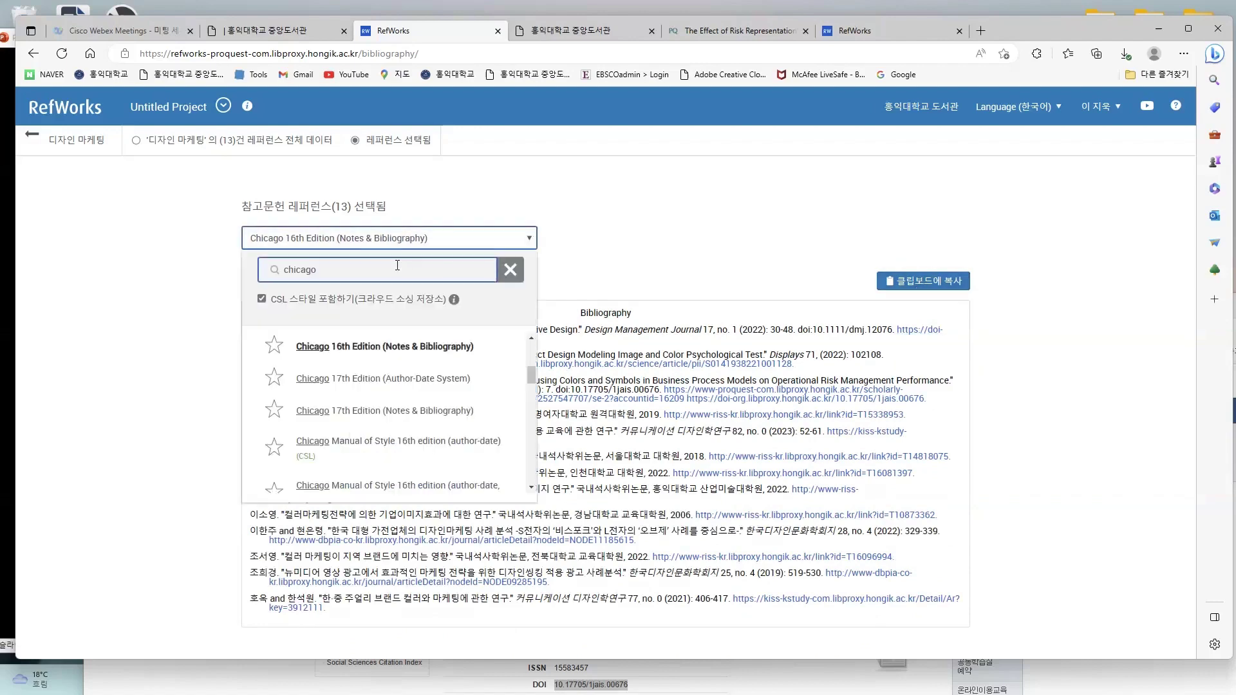
pyautogui.doubleClick(398, 265)
pyautogui.write('문')
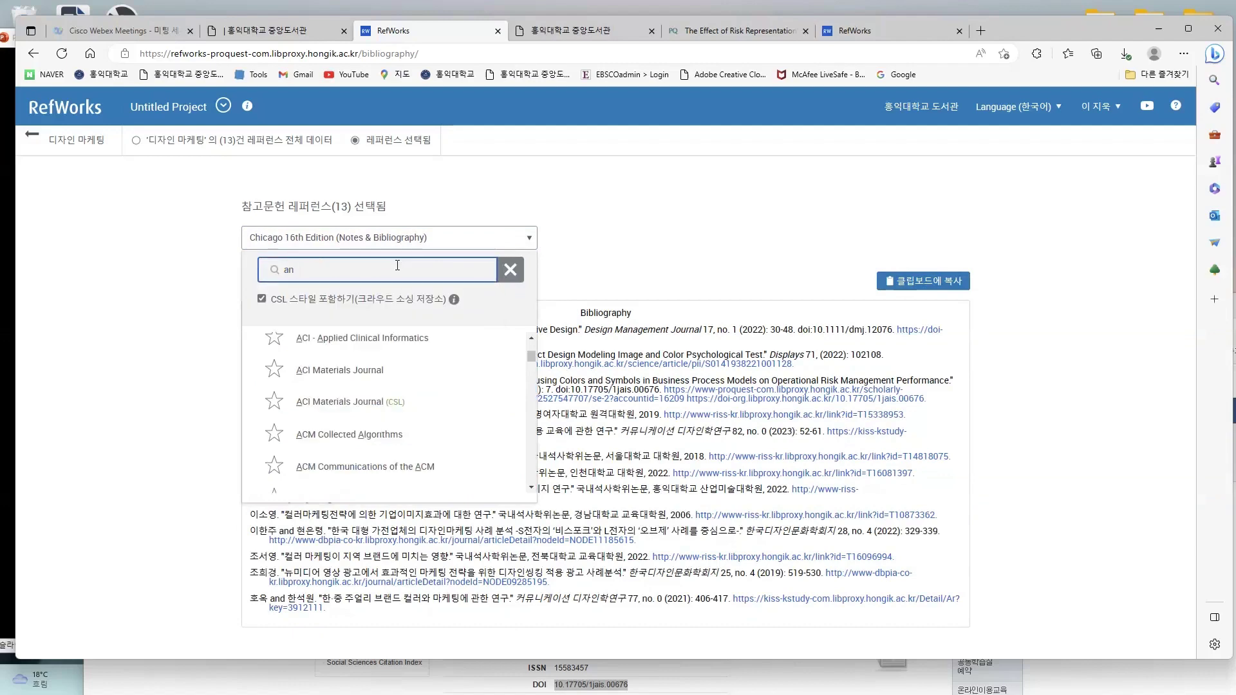
pyautogui.write('헌s')
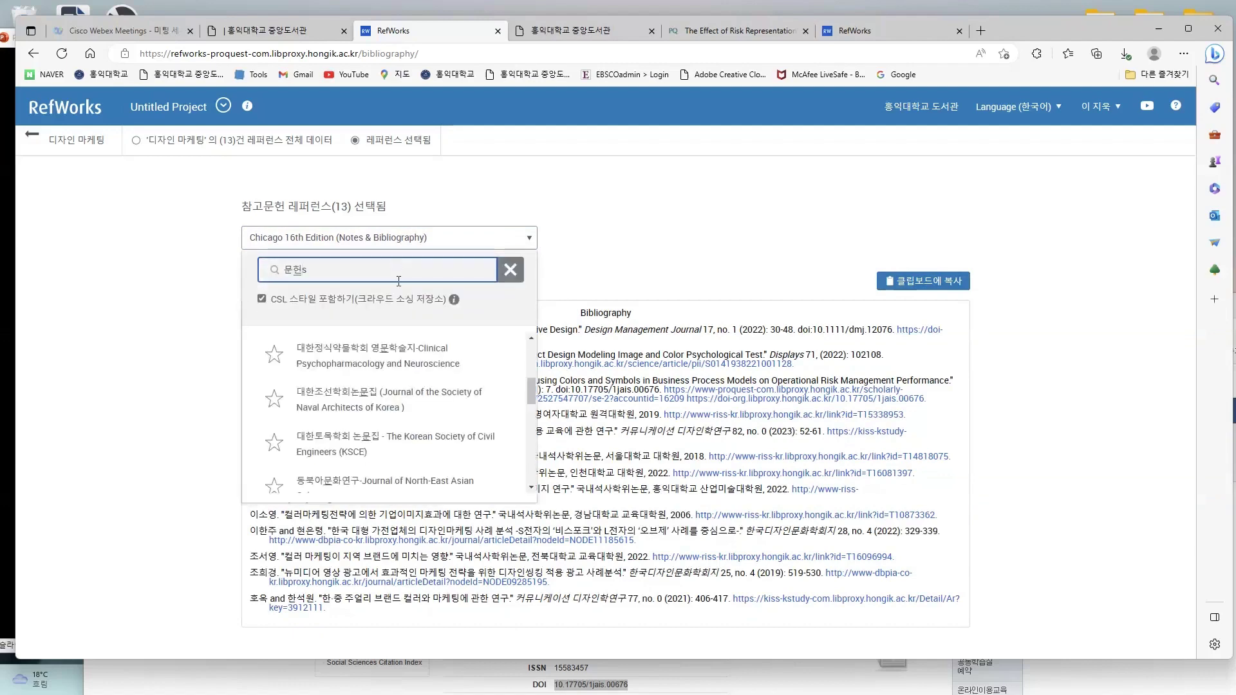
pyautogui.press('BackSpace')
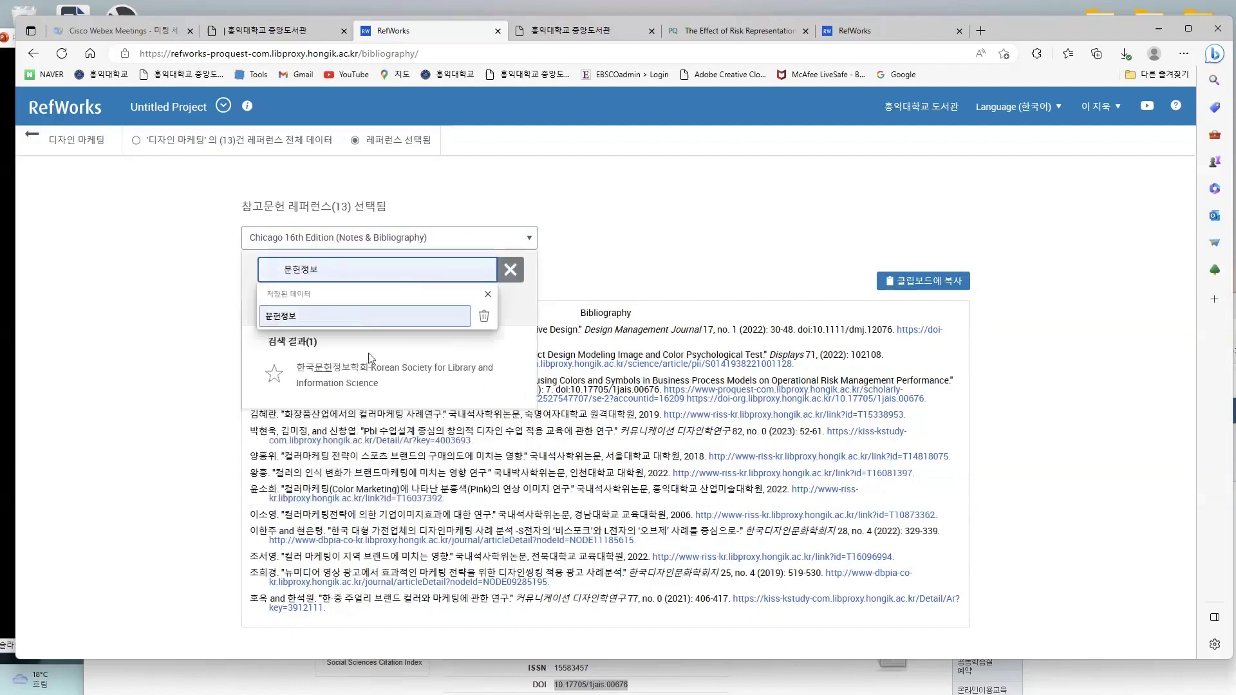
pyautogui.click(371, 367)
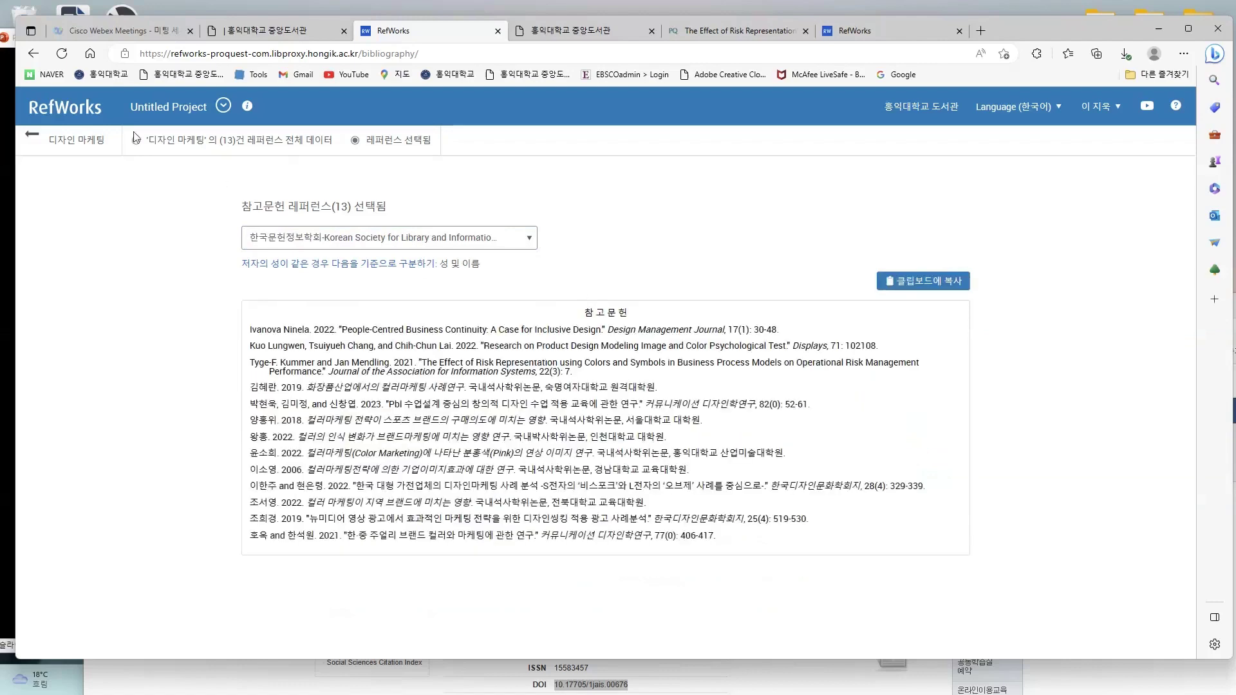
# - Return to the 디자인 마케팅 folder's references and look over the library search results for design management
pyautogui.click(76, 149)
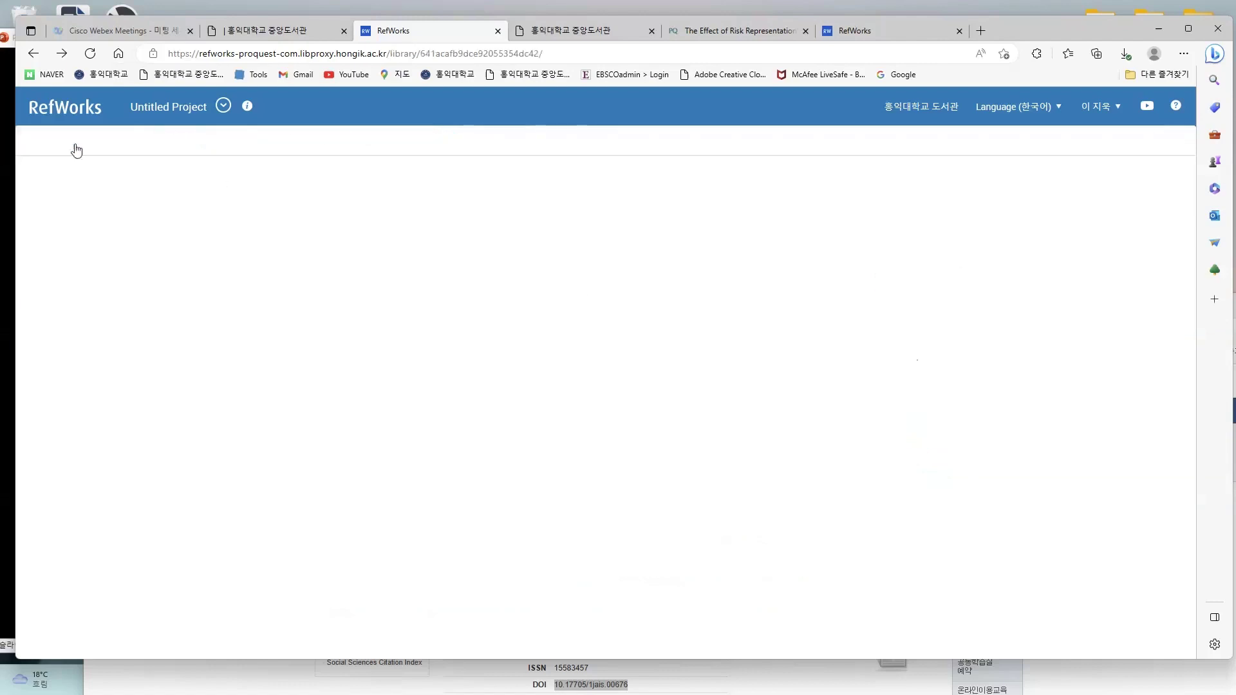
pyautogui.click(286, 29)
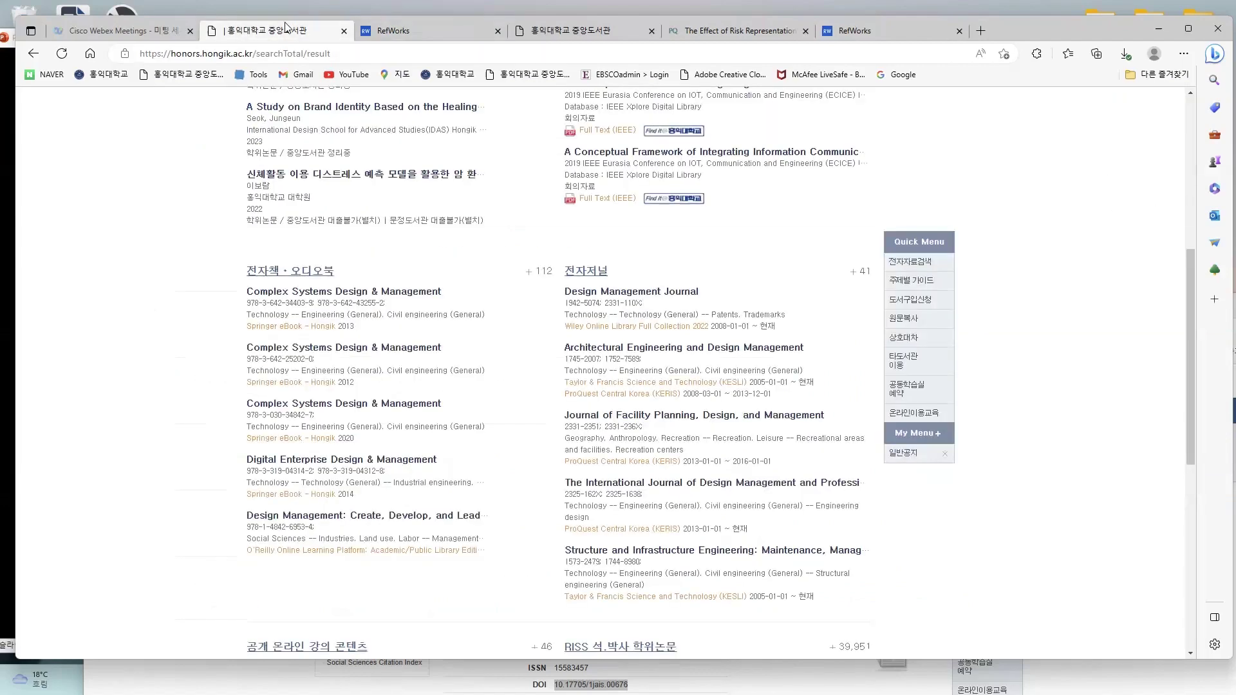
pyautogui.scroll(5, 294, 173)
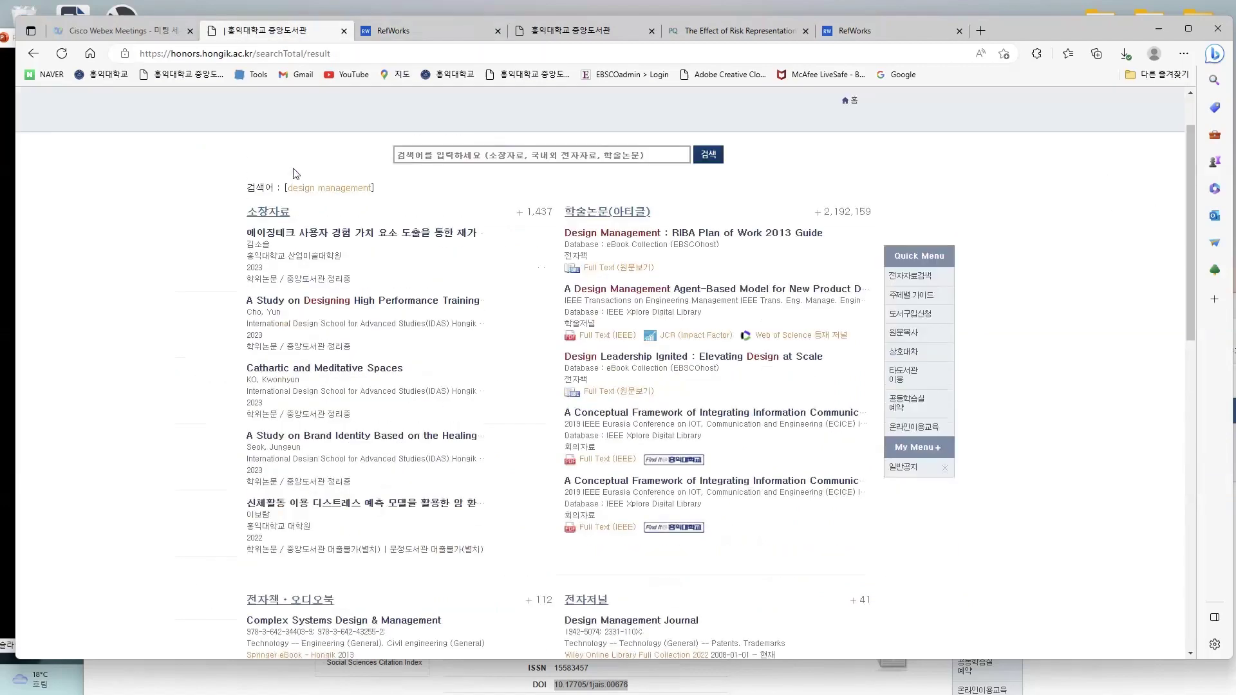
pyautogui.click(435, 27)
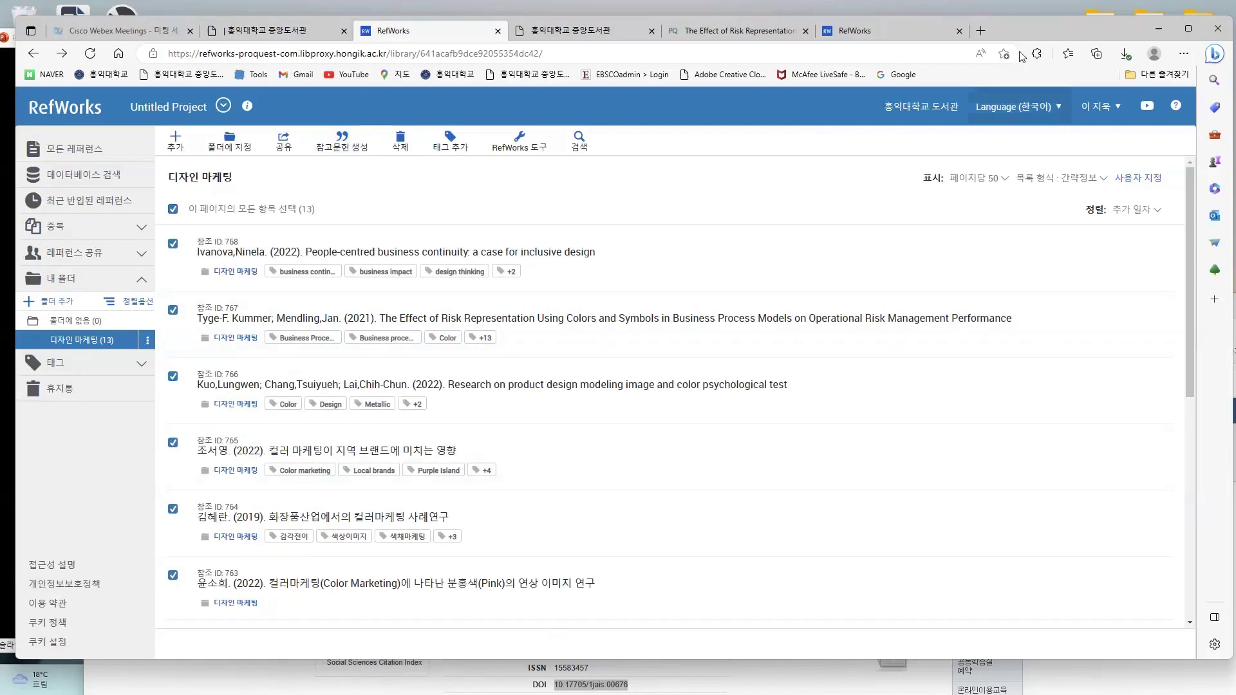
# - Reposition the RefWorks browser window and close the separate browser window holding the article's library detail page
pyautogui.moveTo(1048, 31); pyautogui.dragTo(1042, 16)
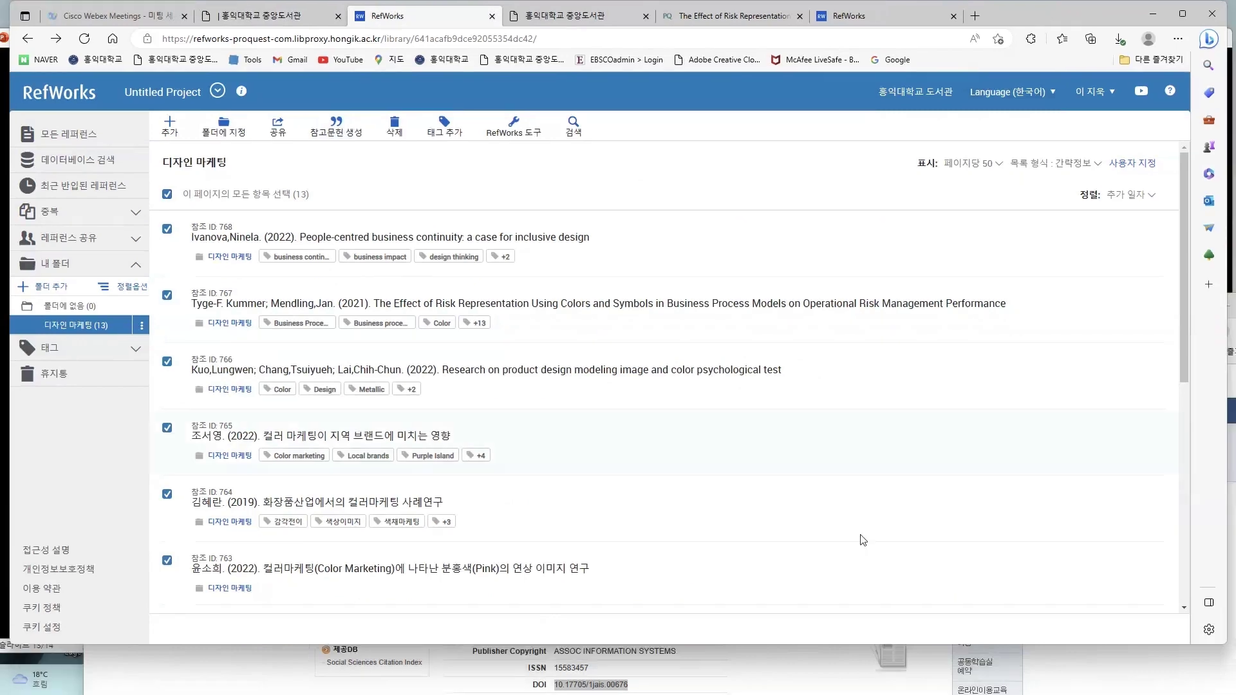
pyautogui.click(797, 668)
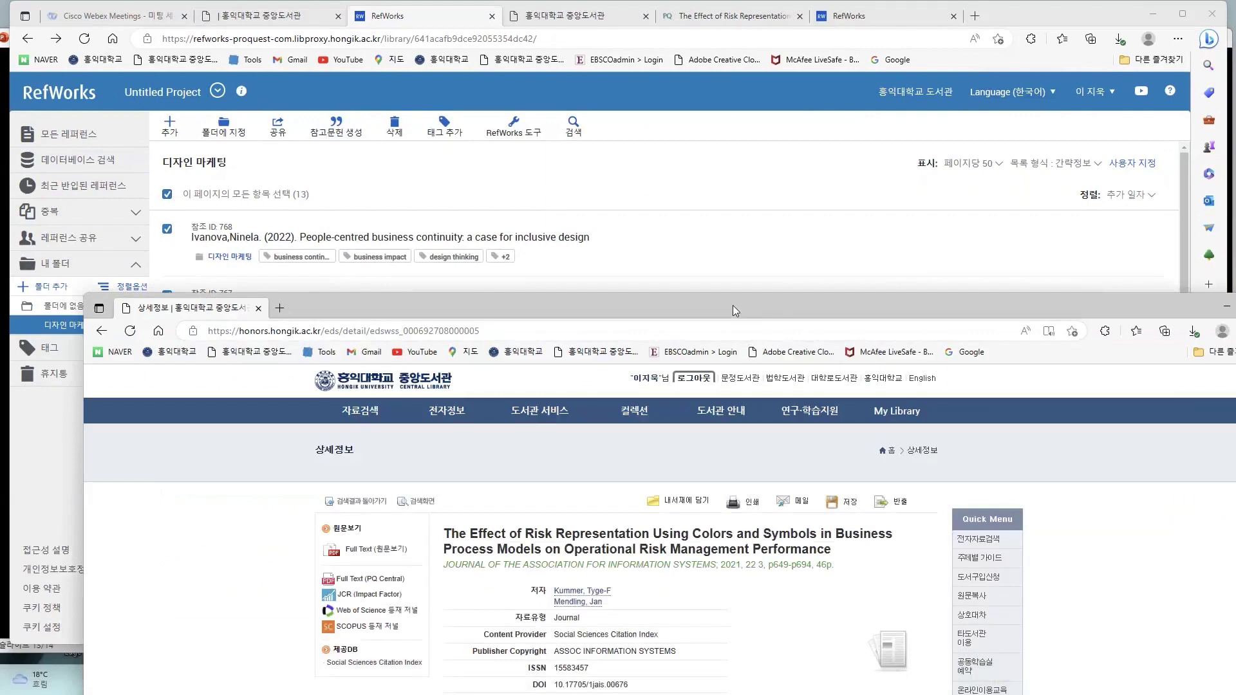
pyautogui.moveTo(732, 305); pyautogui.dragTo(871, 183)
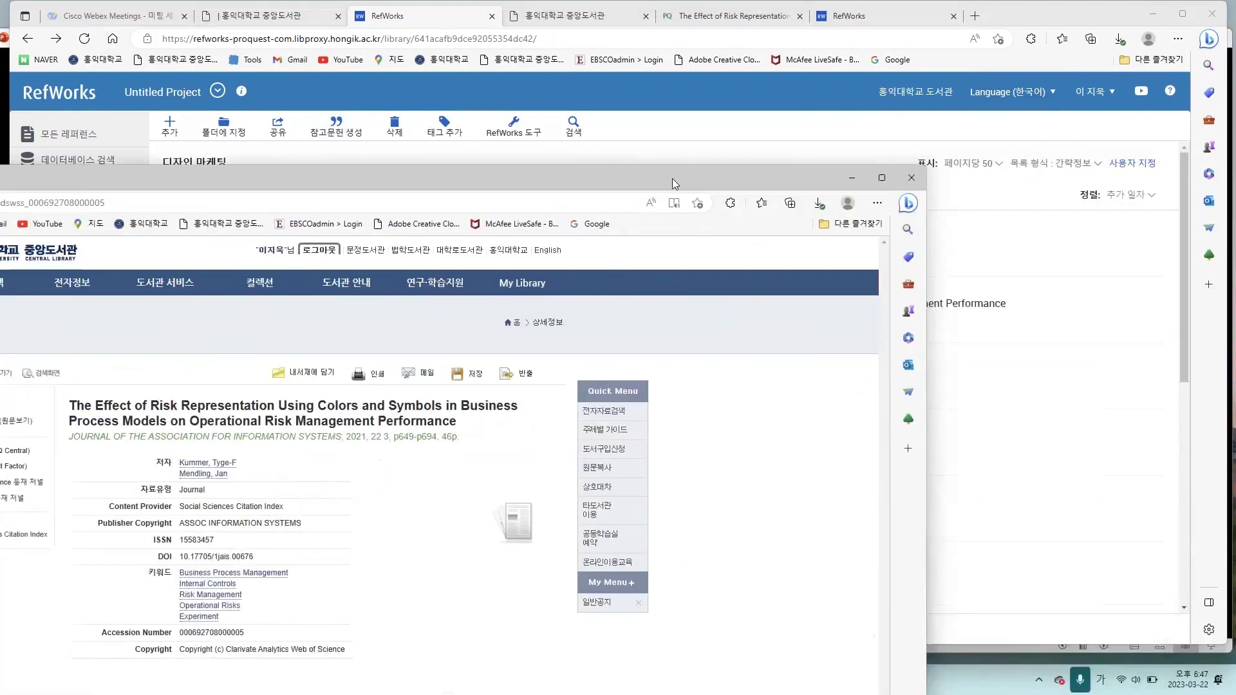
pyautogui.click(911, 178)
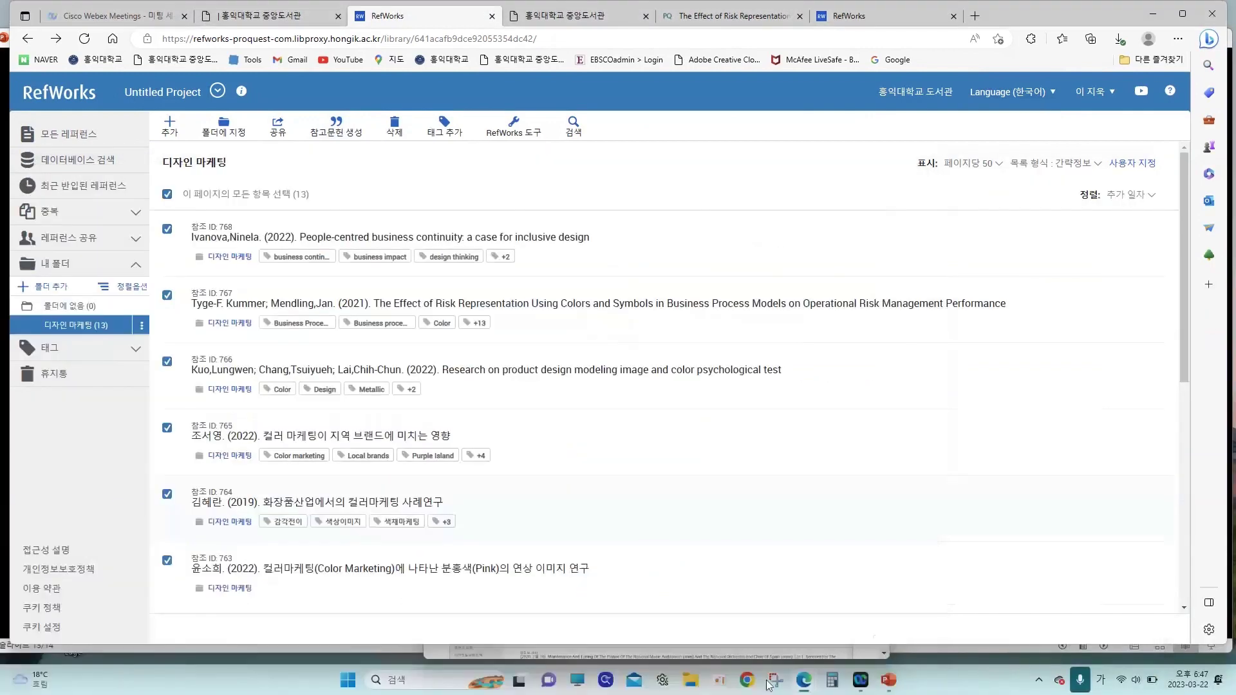
# - Look at the PowerPoint wrap-up slide, return to RefWorks, and download the Hangul add-on from the RefWorks tools page
pyautogui.click(895, 685)
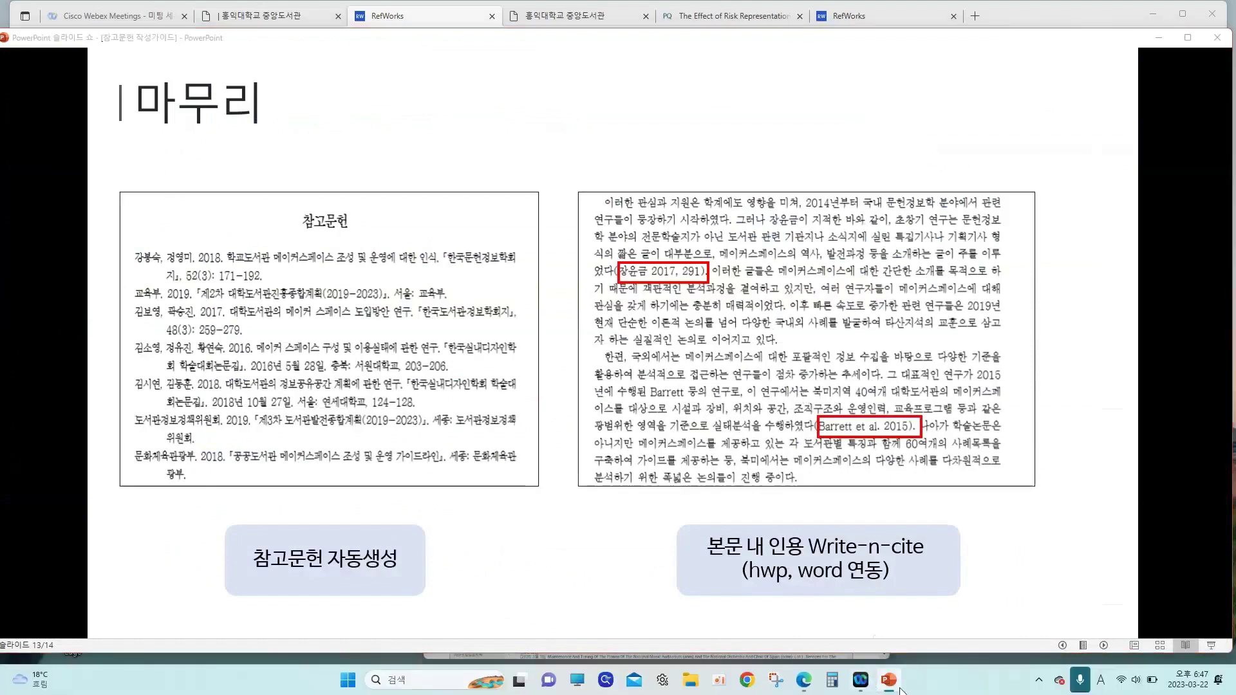
pyautogui.click(803, 680)
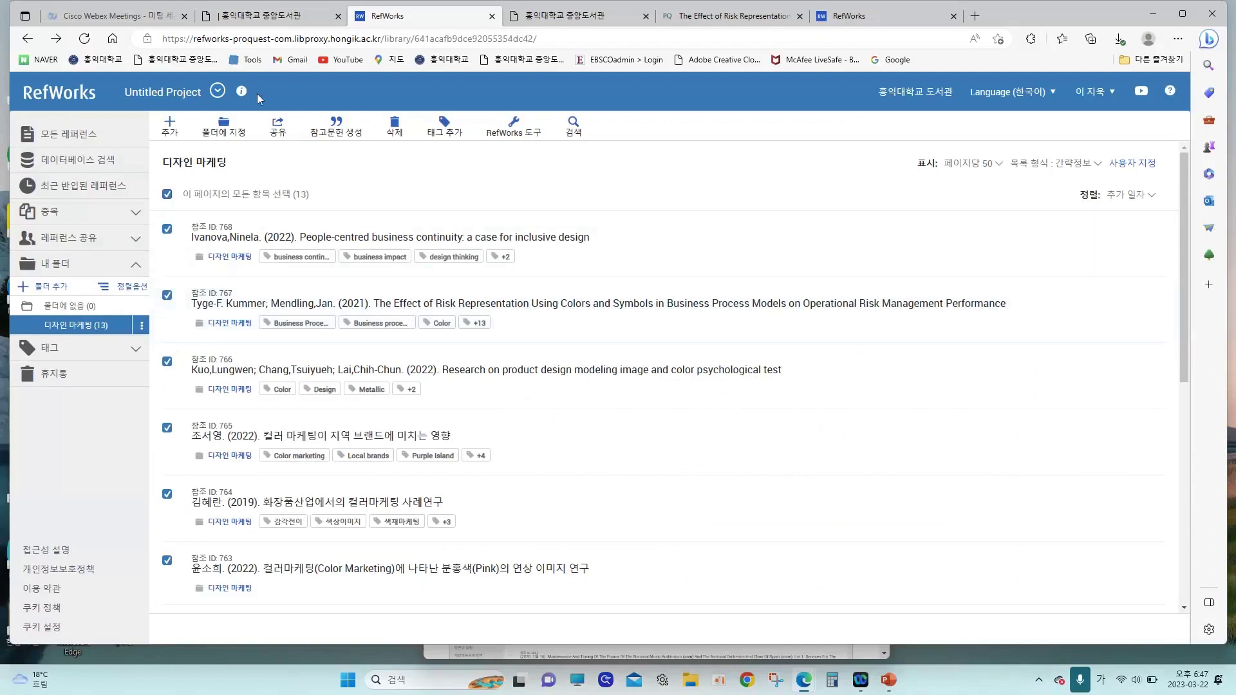
pyautogui.click(513, 127)
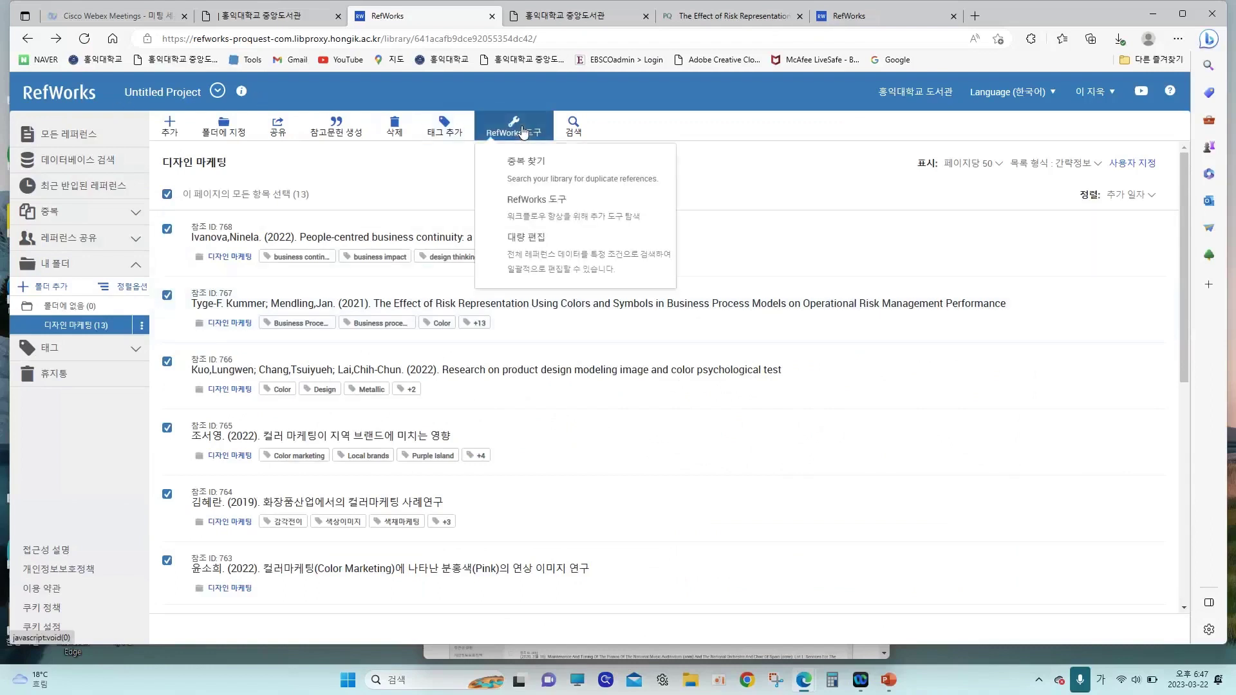
pyautogui.click(545, 212)
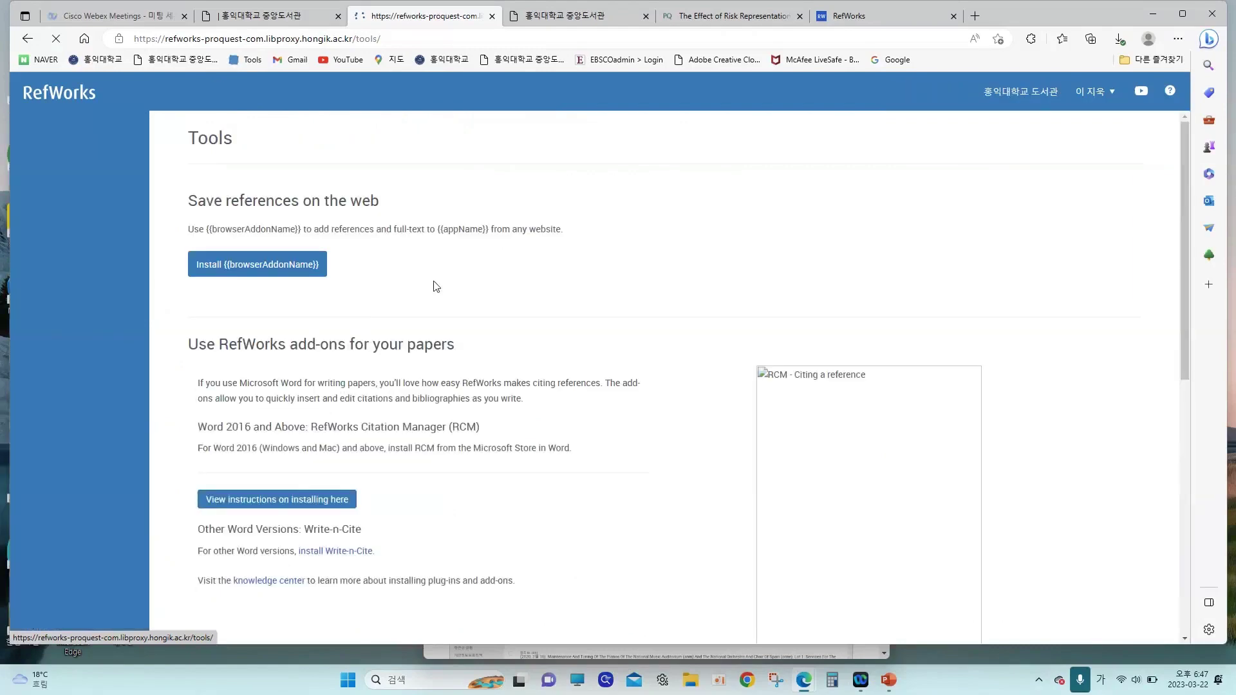
pyautogui.click(366, 451)
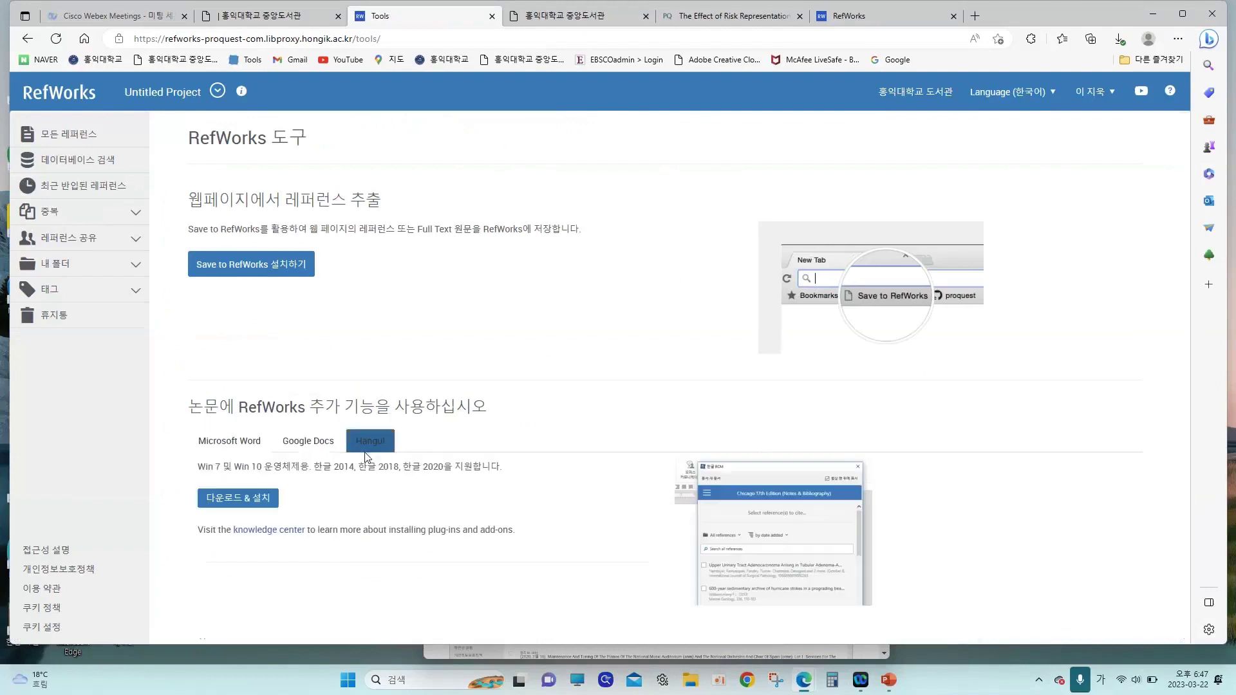
pyautogui.click(263, 500)
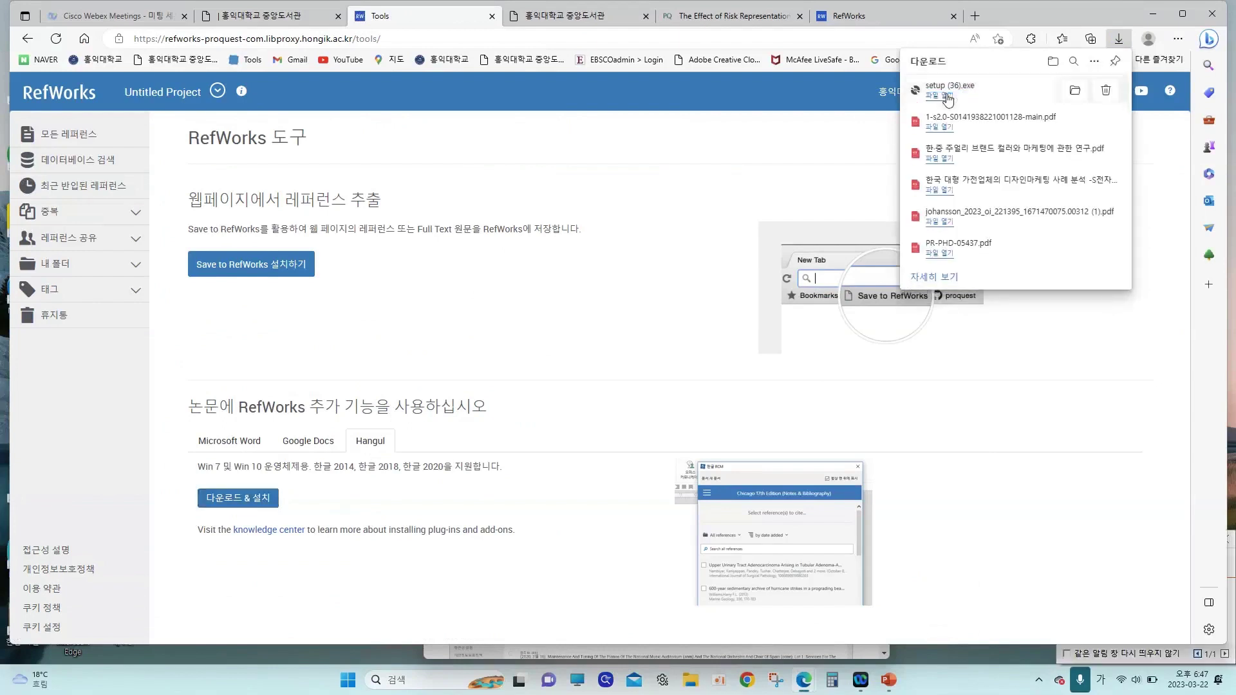
# - Run the downloaded add-on installer setup (36).exe and dismiss the downloads list
pyautogui.click(947, 96)
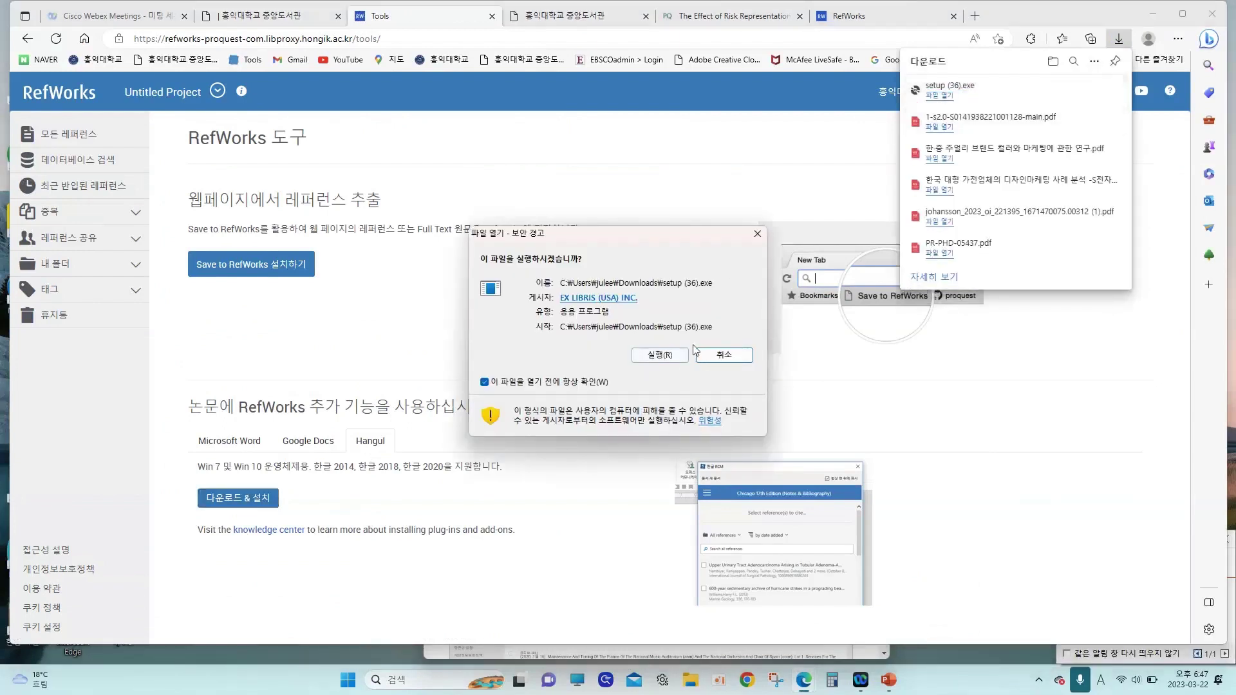
pyautogui.click(660, 355)
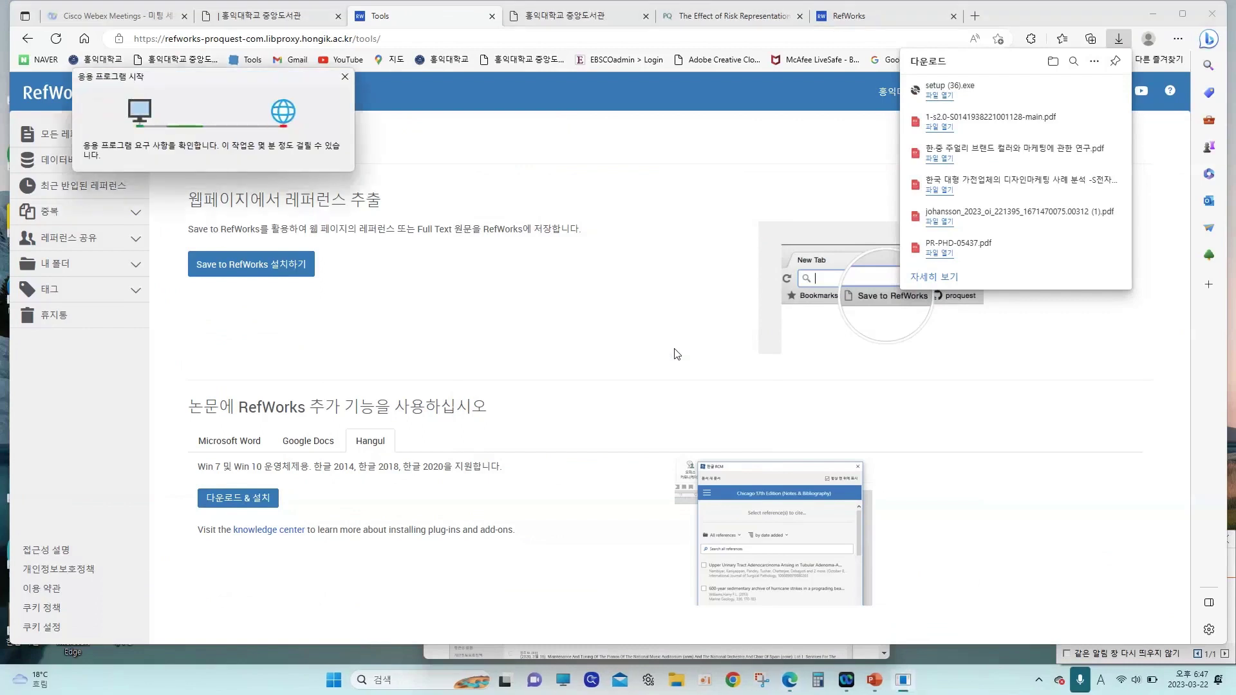
pyautogui.click(671, 362)
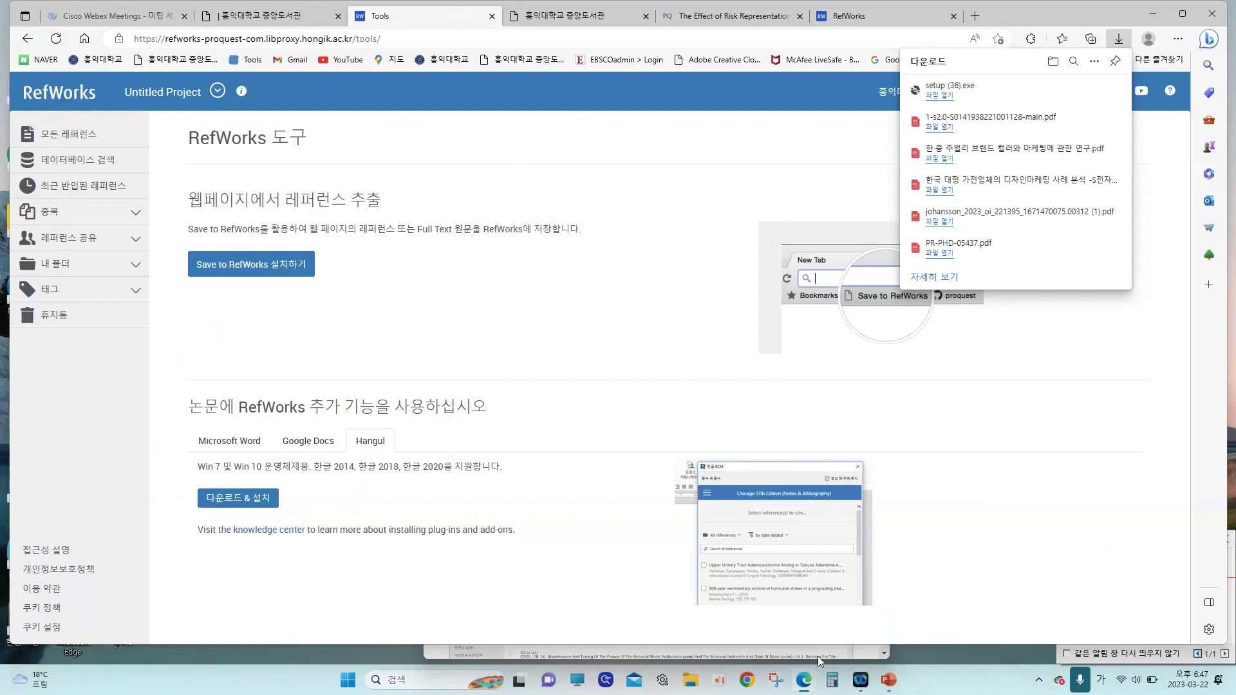
pyautogui.moveTo(804, 680)
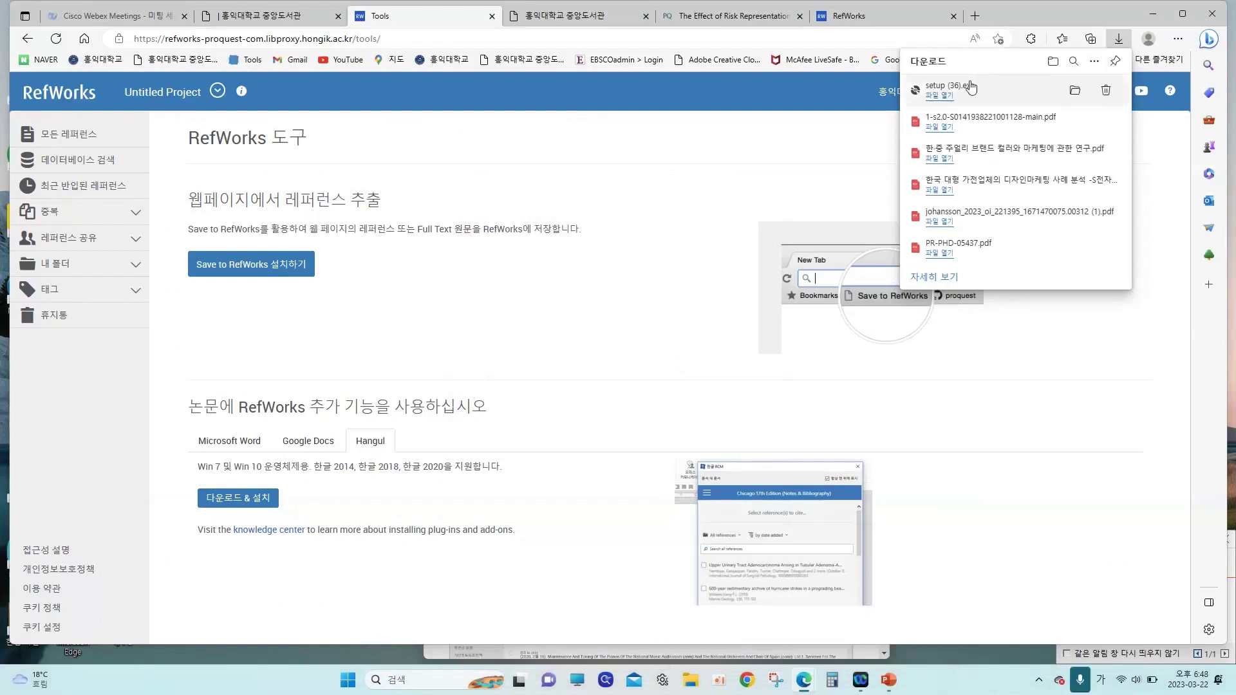
pyautogui.click(655, 437)
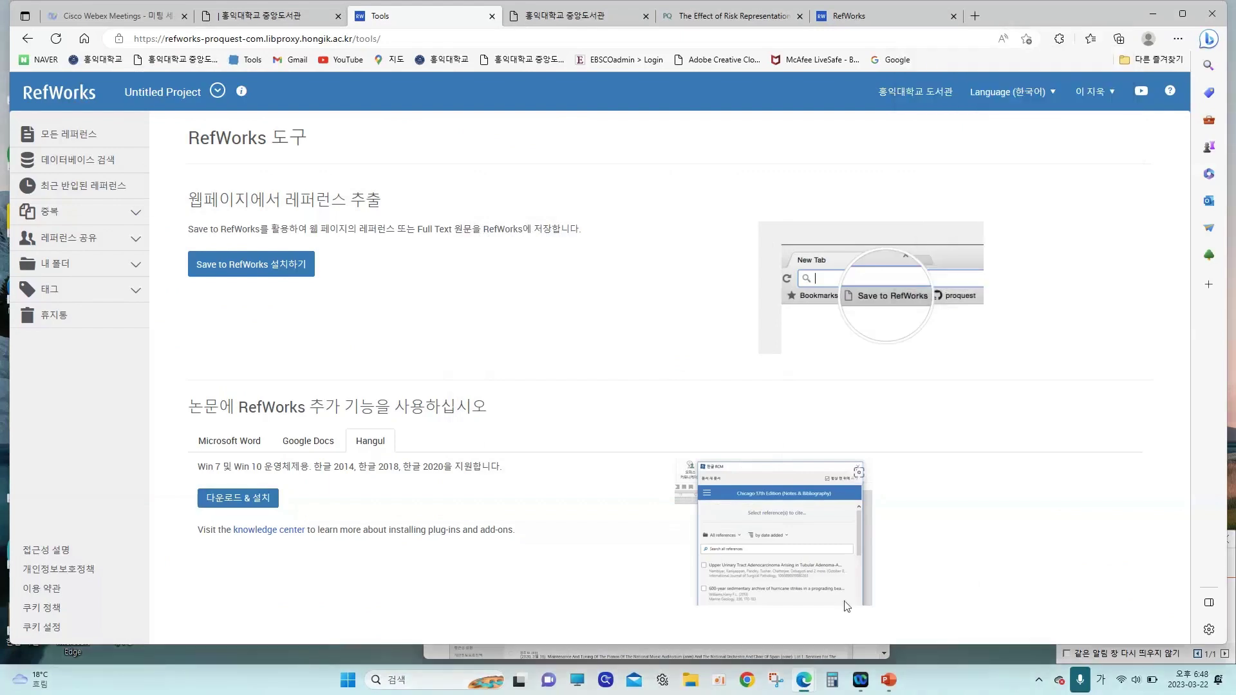
# - Switch to the blank Hangul document, reduce its window, and place the RefWorks Citation Manager Hangul window beside it
pyautogui.click(889, 681)
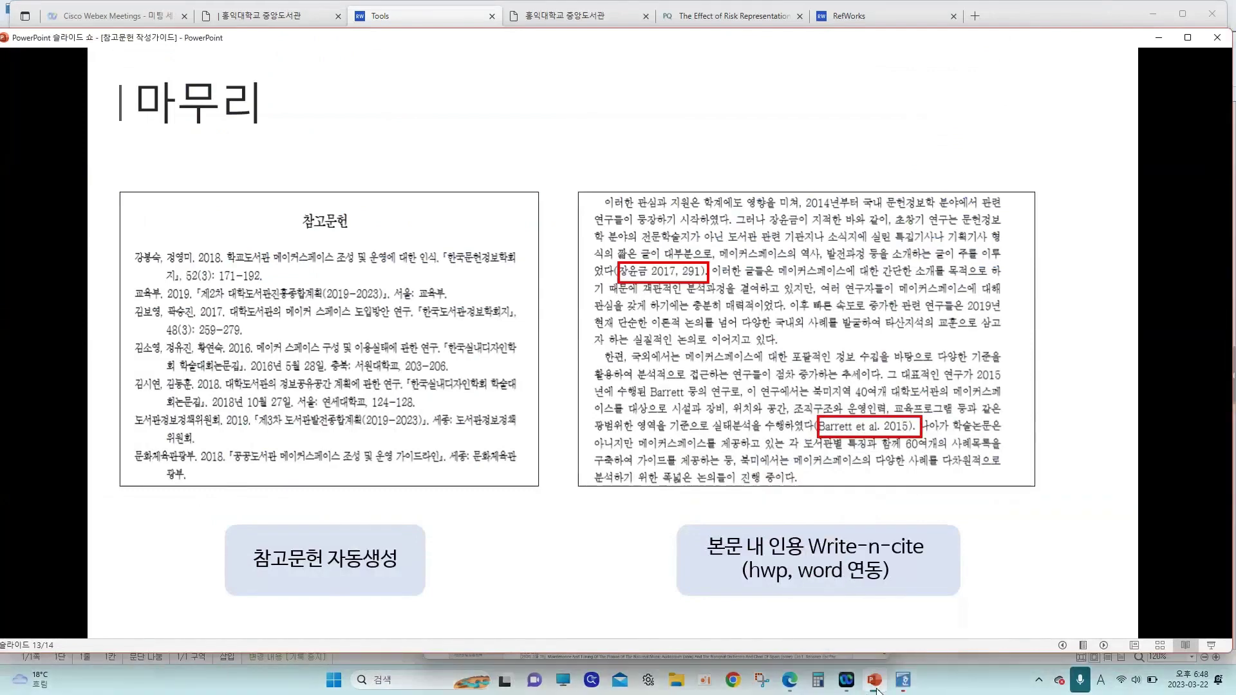
pyautogui.click(875, 684)
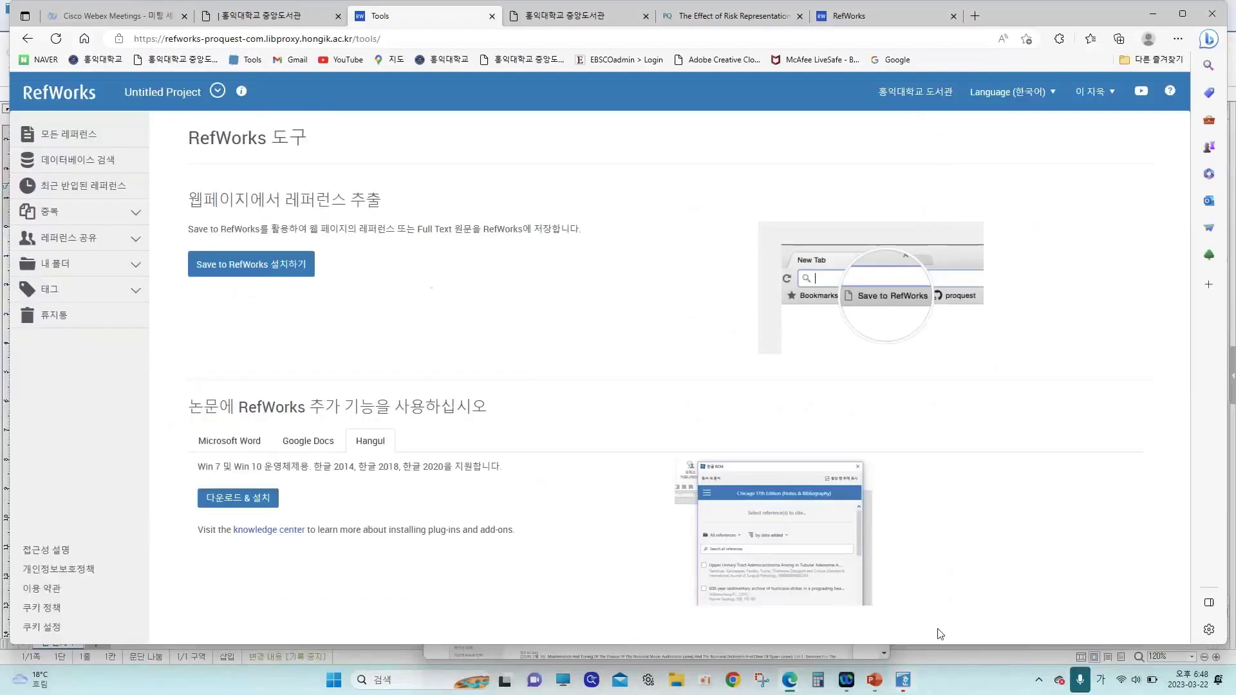
pyautogui.click(905, 681)
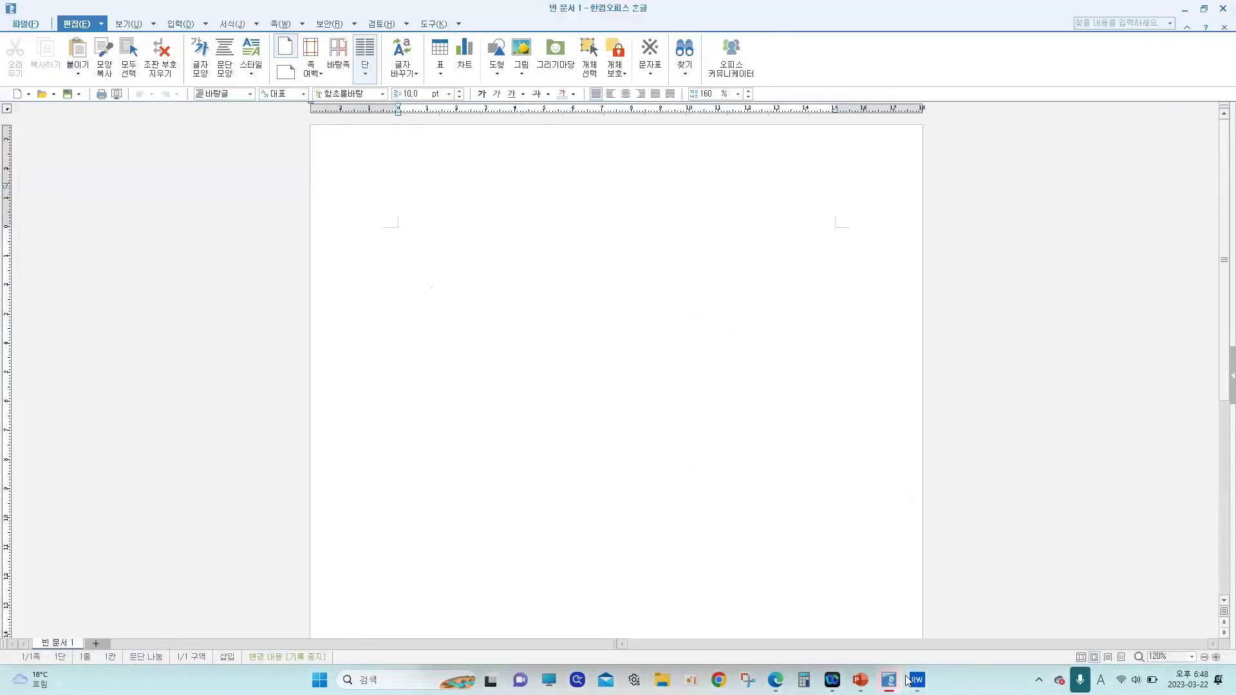
pyautogui.click(1205, 9)
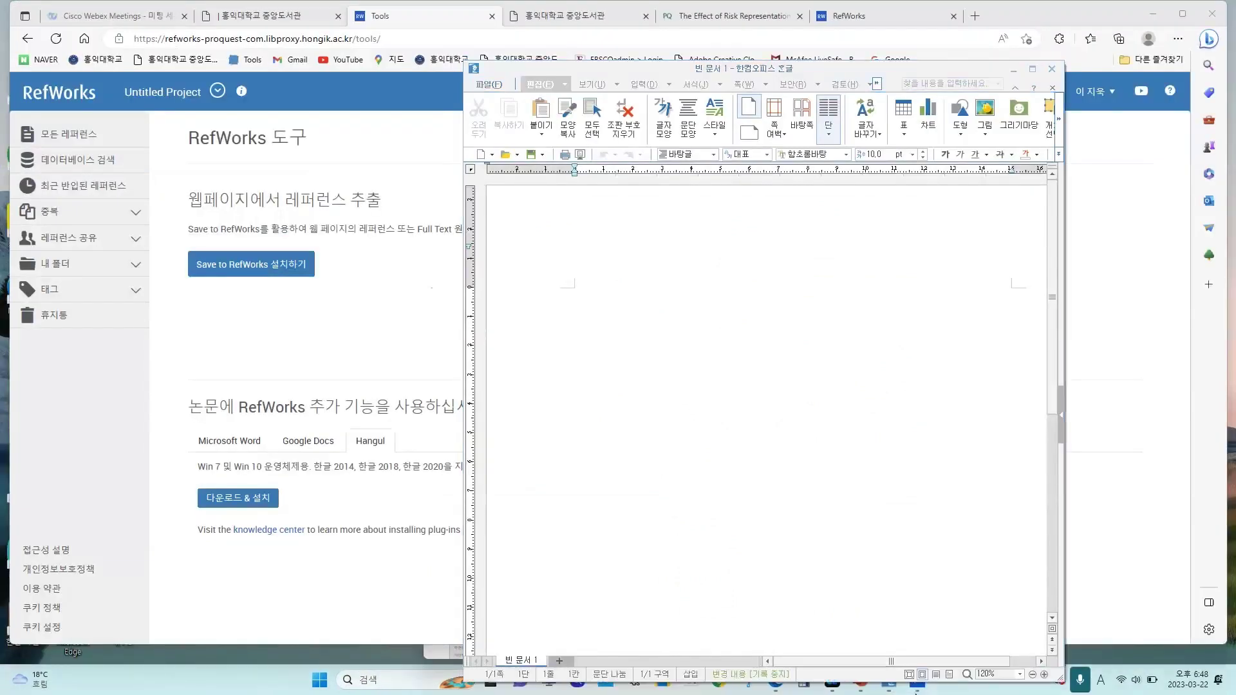
pyautogui.click(918, 689)
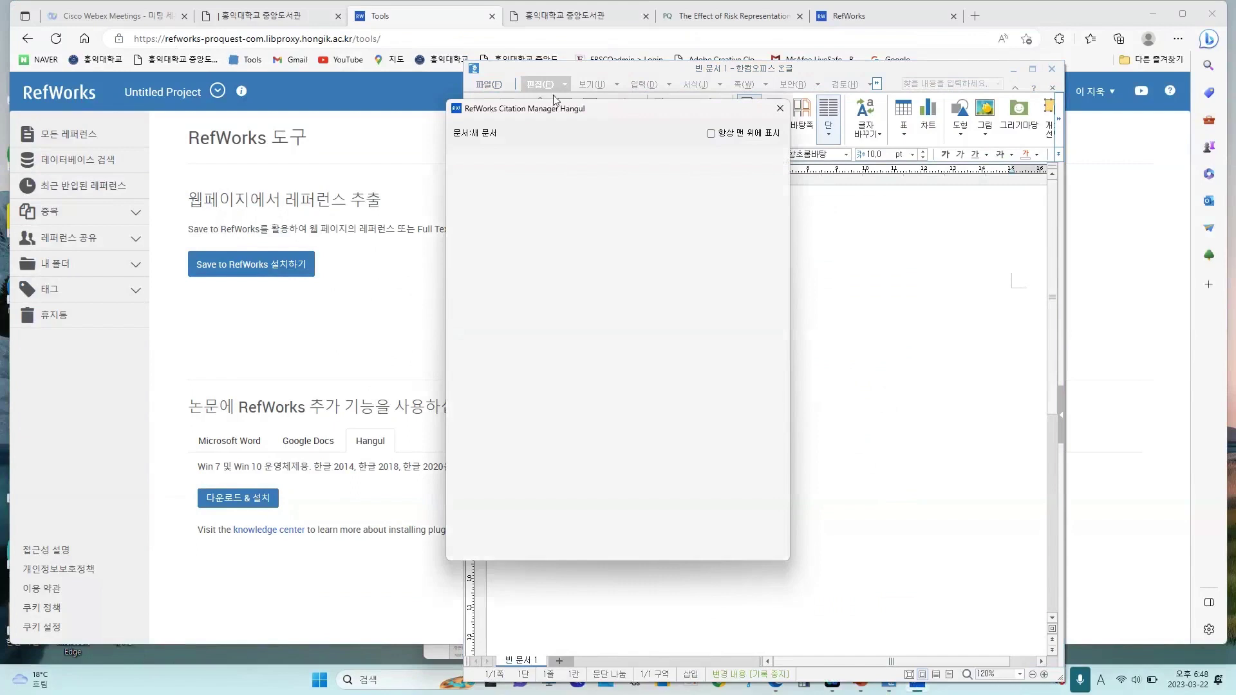
pyautogui.moveTo(505, 110); pyautogui.dragTo(211, 144)
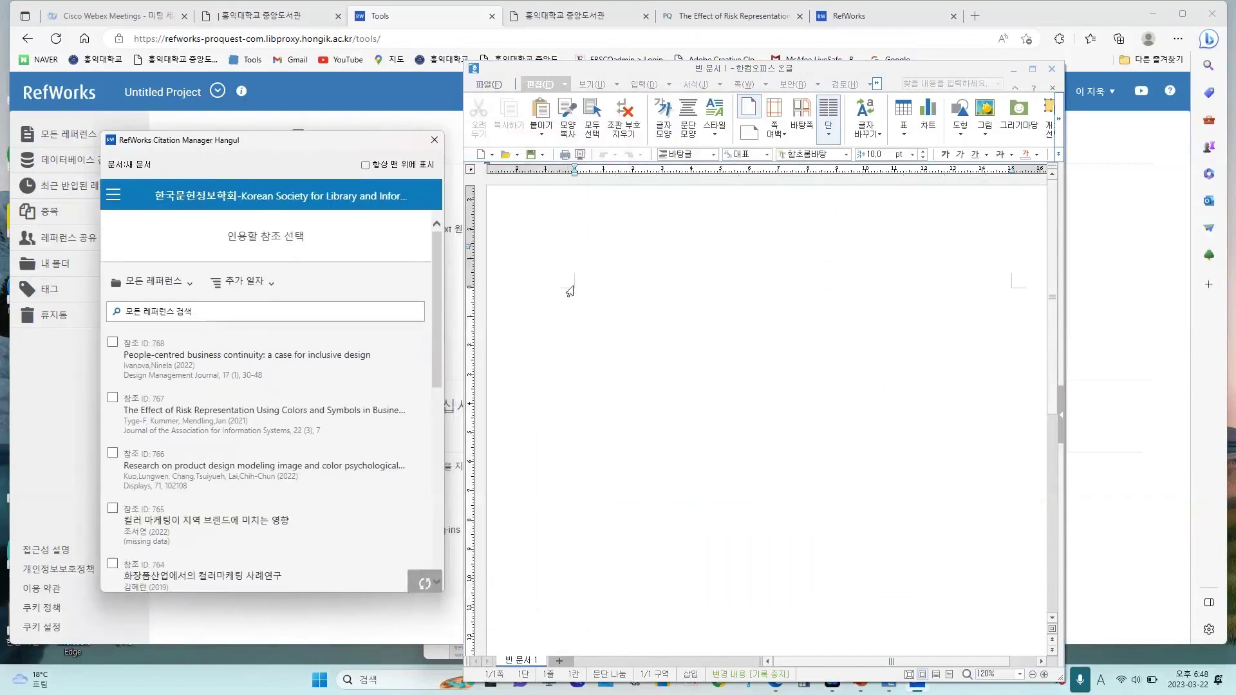
# - Find and open the Hangul sample file 예시 파일 - 논문, copy its entire text, and close the file
pyautogui.click(374, 683)
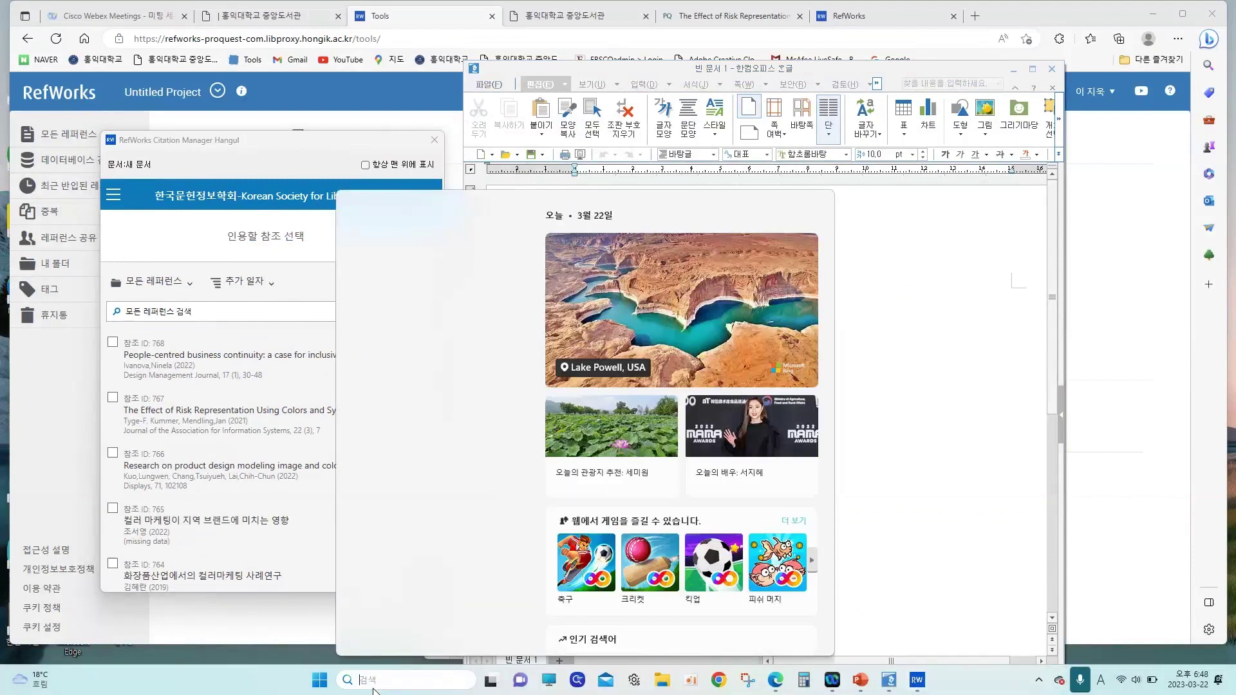
pyautogui.write('예시')
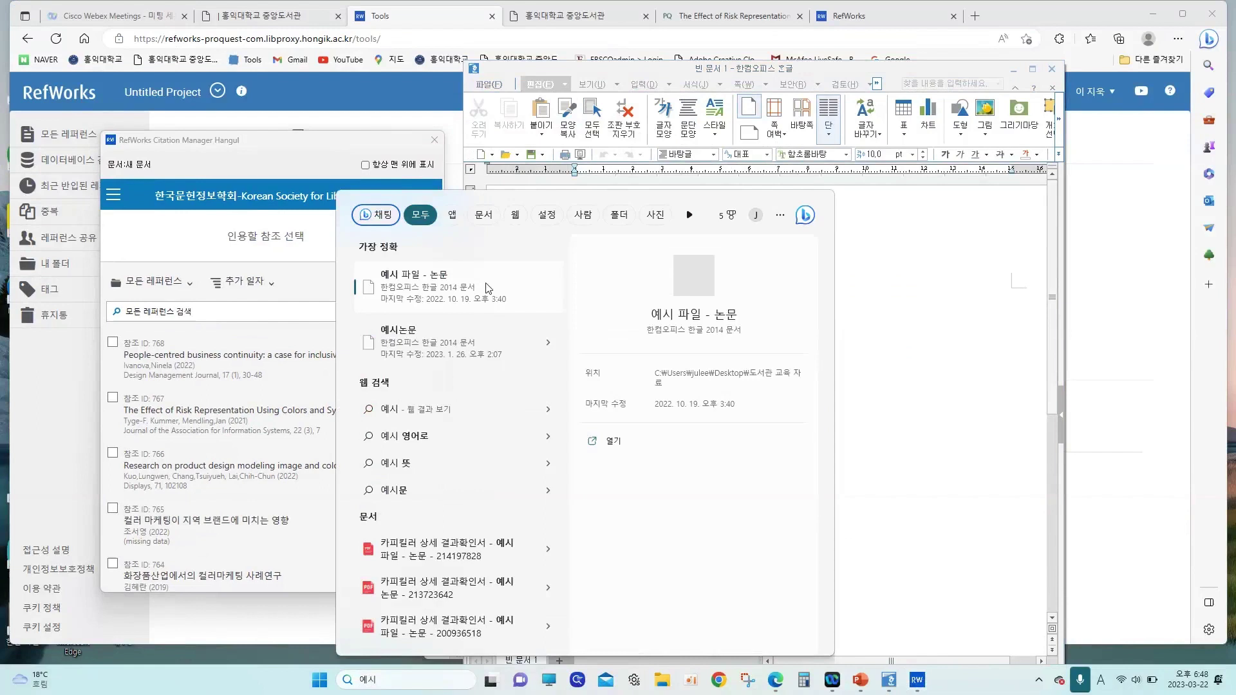
pyautogui.click(419, 300)
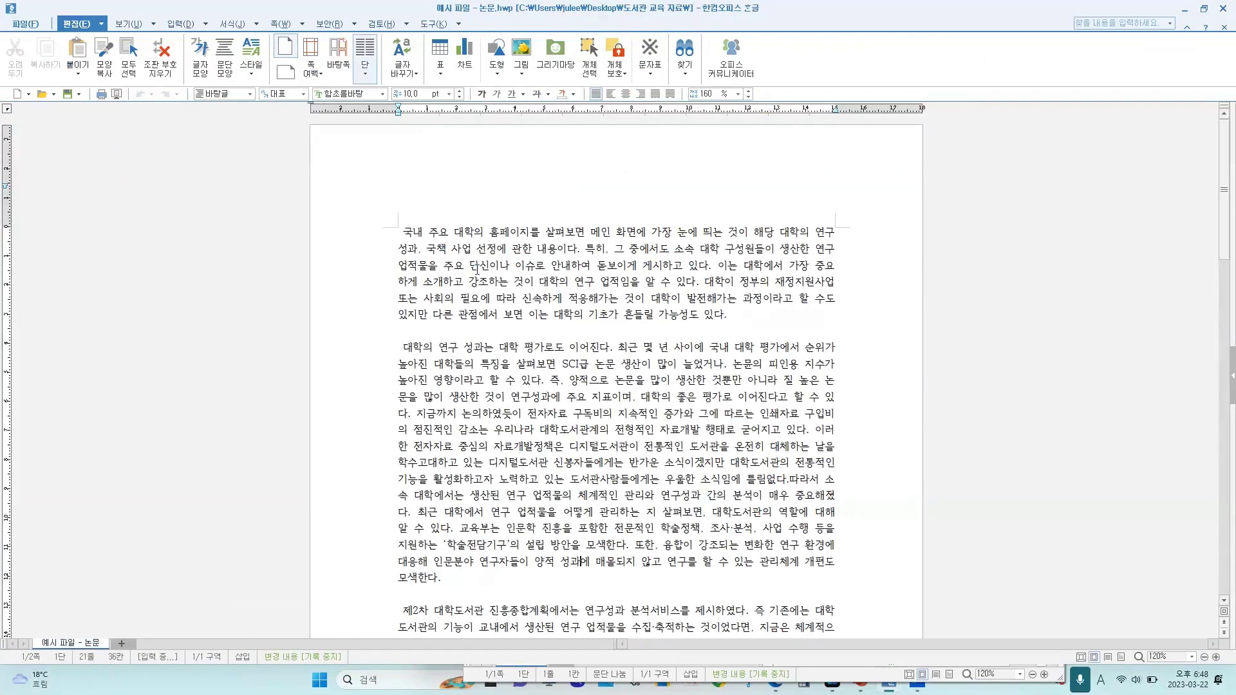
pyautogui.hotkey('ctrl', 'a')
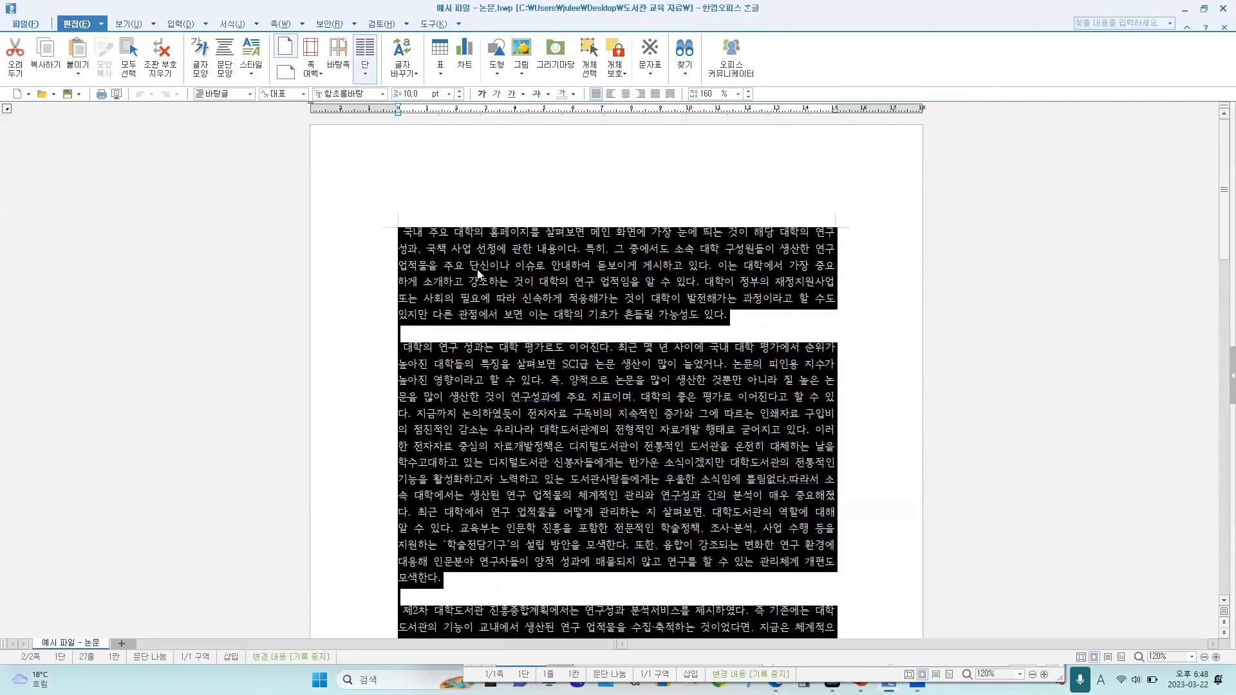
pyautogui.click(1228, 10)
# - Paste the copied sample thesis text into the blank Hangul document and return to its beginning
pyautogui.click(604, 354)
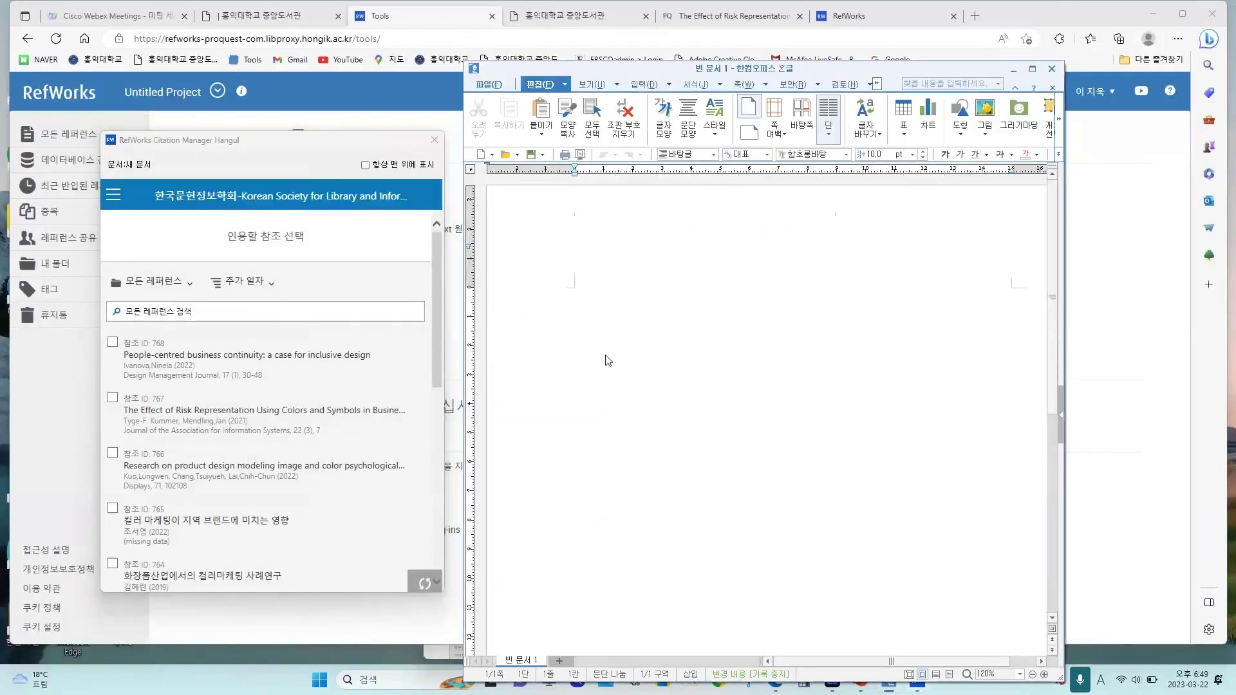
pyautogui.hotkey('ctrl', 'v')
pyautogui.click(842, 341)
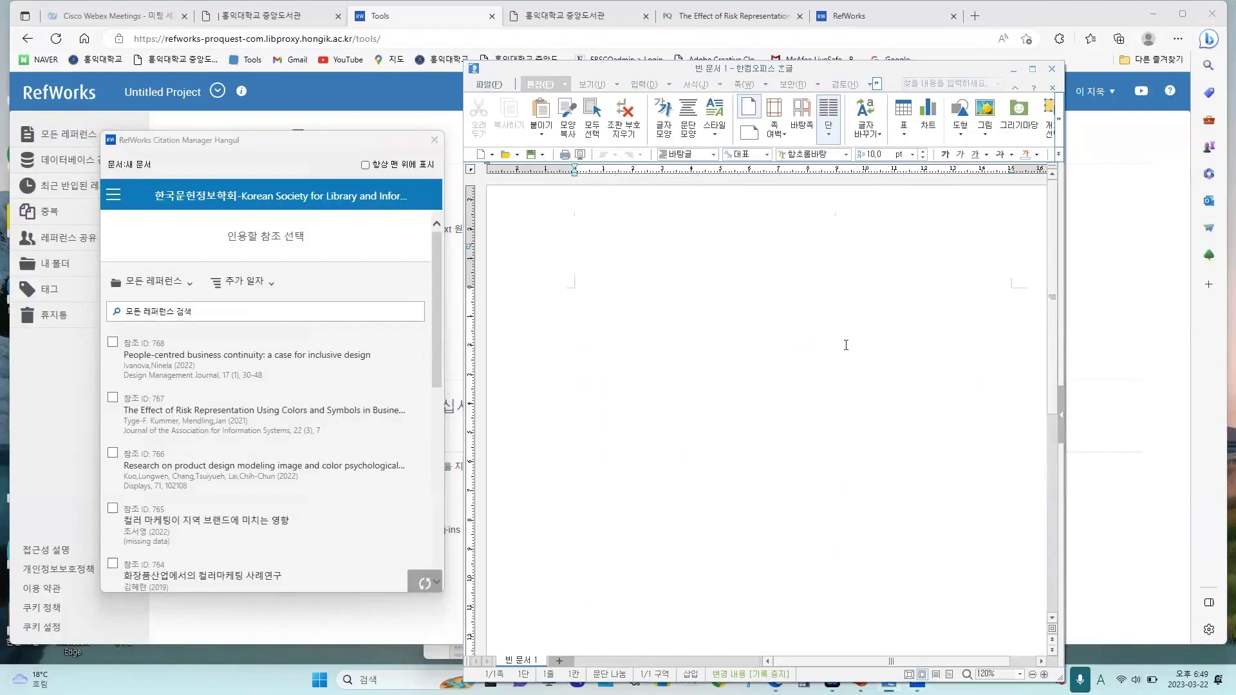
pyautogui.scroll(10, 846, 345)
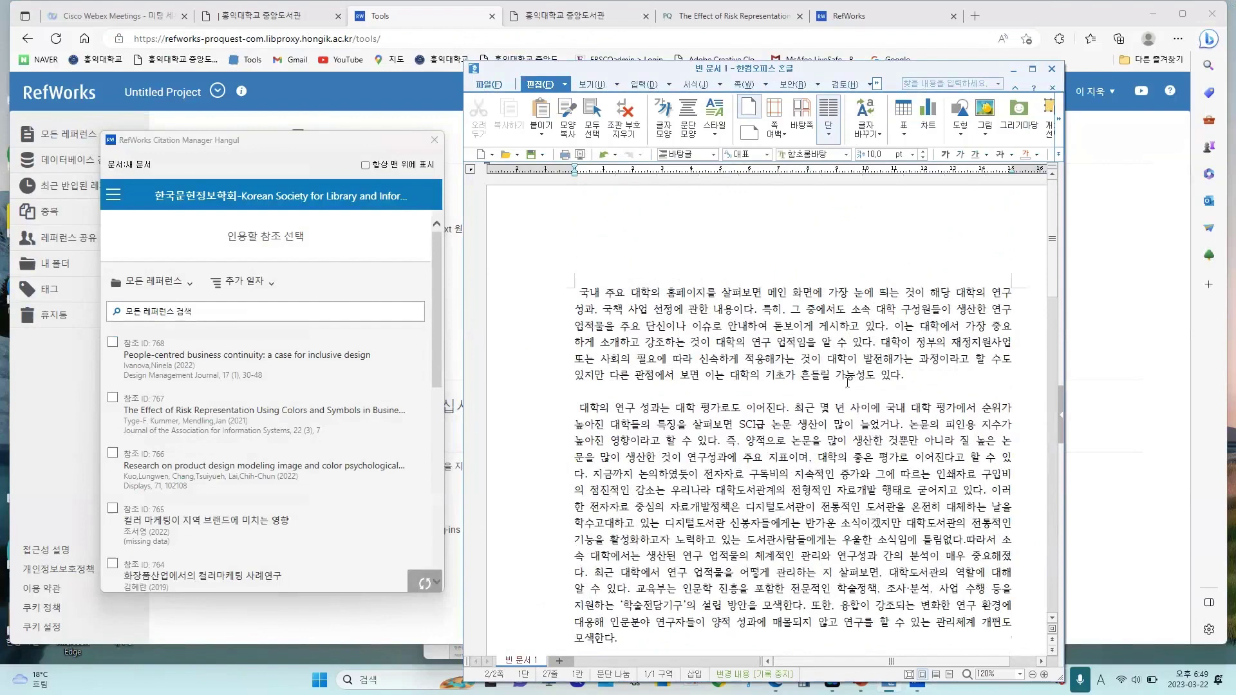
# - Insert a citation for 화장품산업에서의 컬러마케팅 사례연구 after the sentence ending 내용이다. in the first paragraph
pyautogui.click(760, 312)
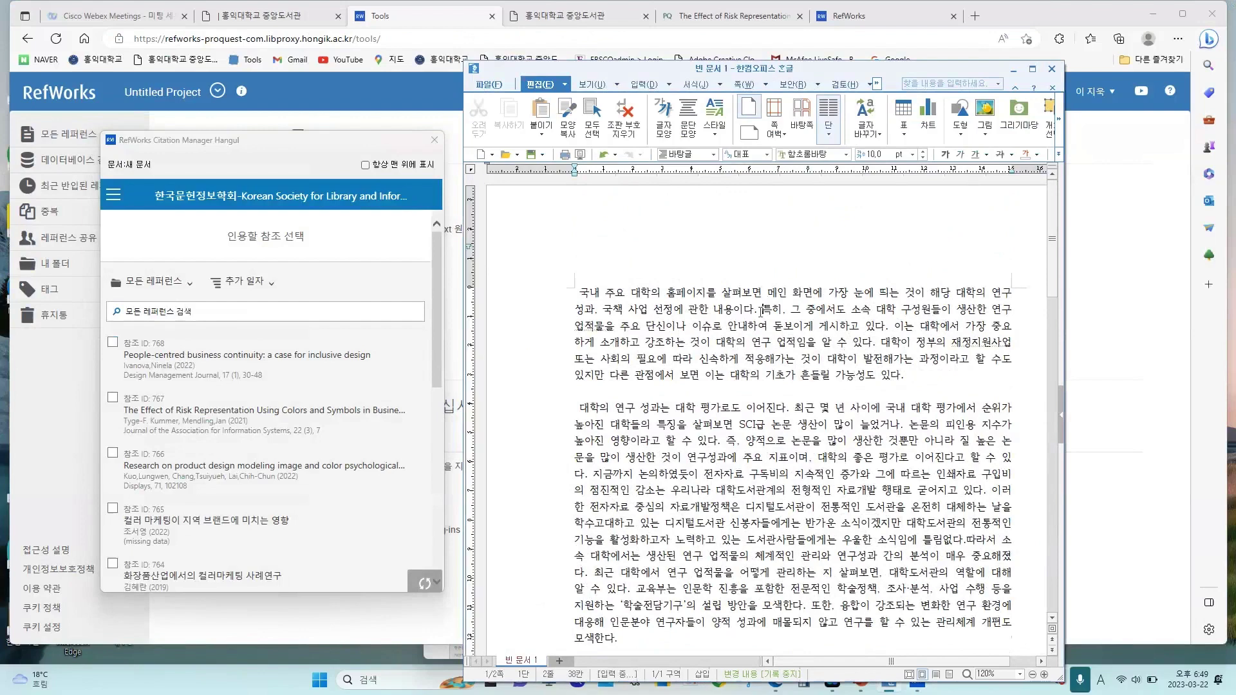
pyautogui.scroll(-2, 116, 451)
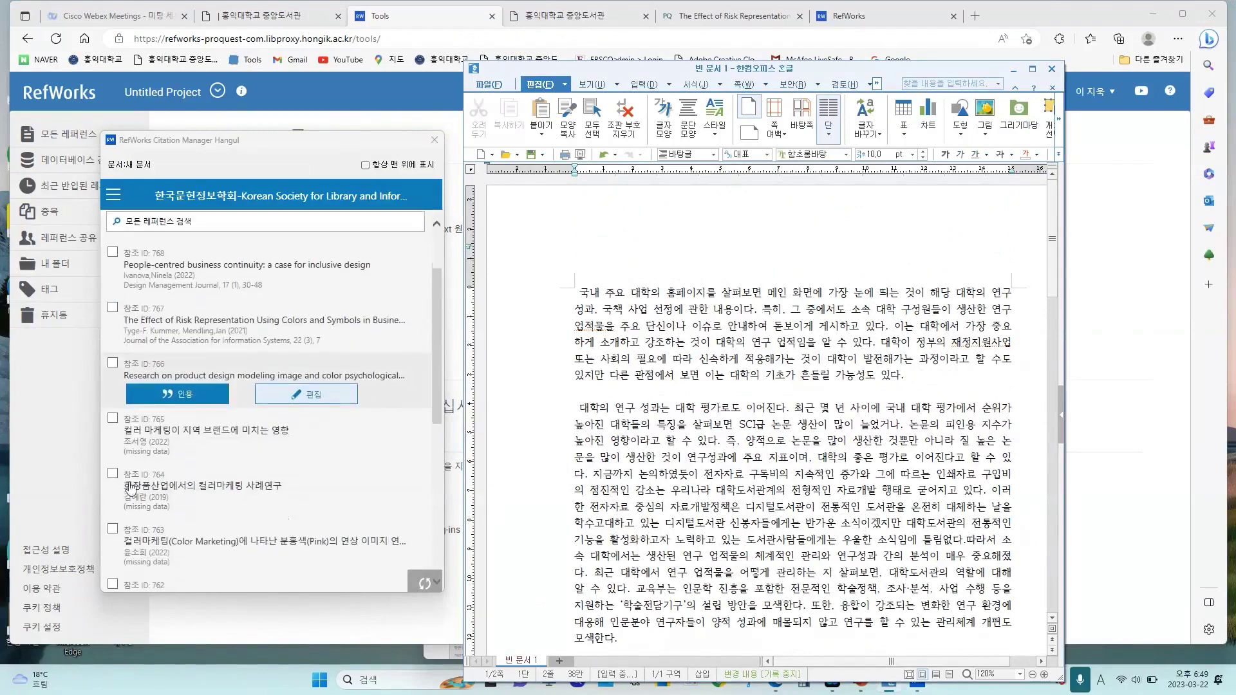
pyautogui.click(114, 477)
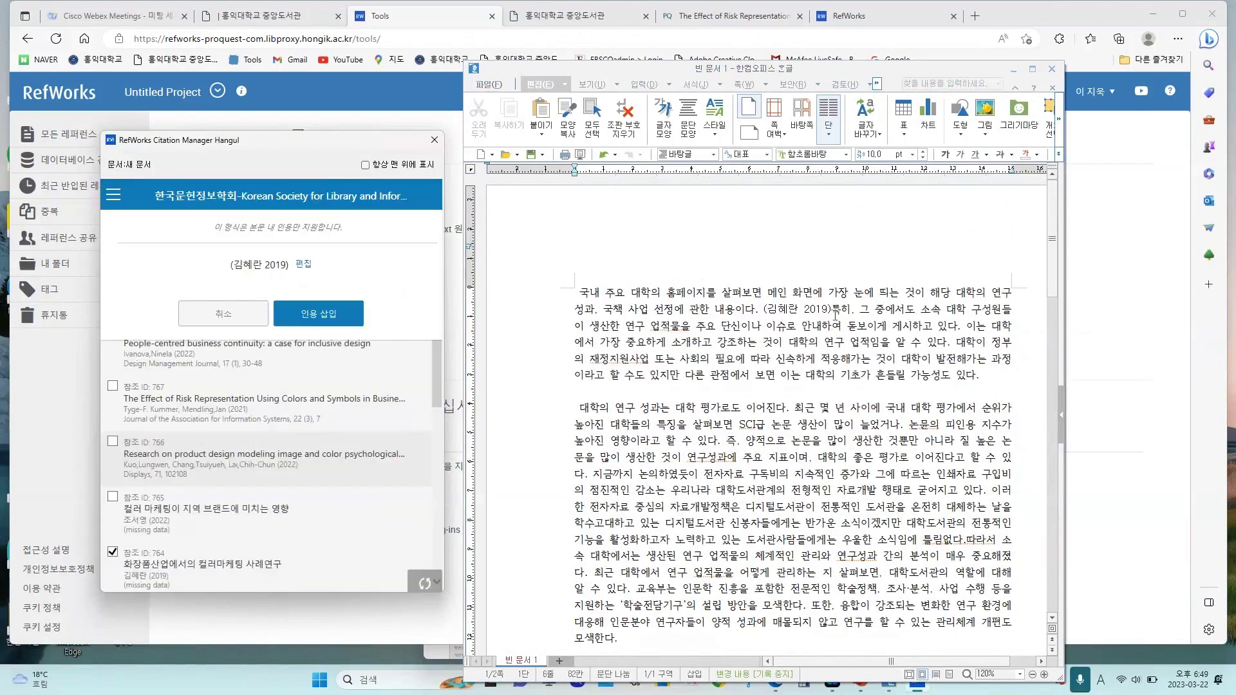
pyautogui.click(835, 316)
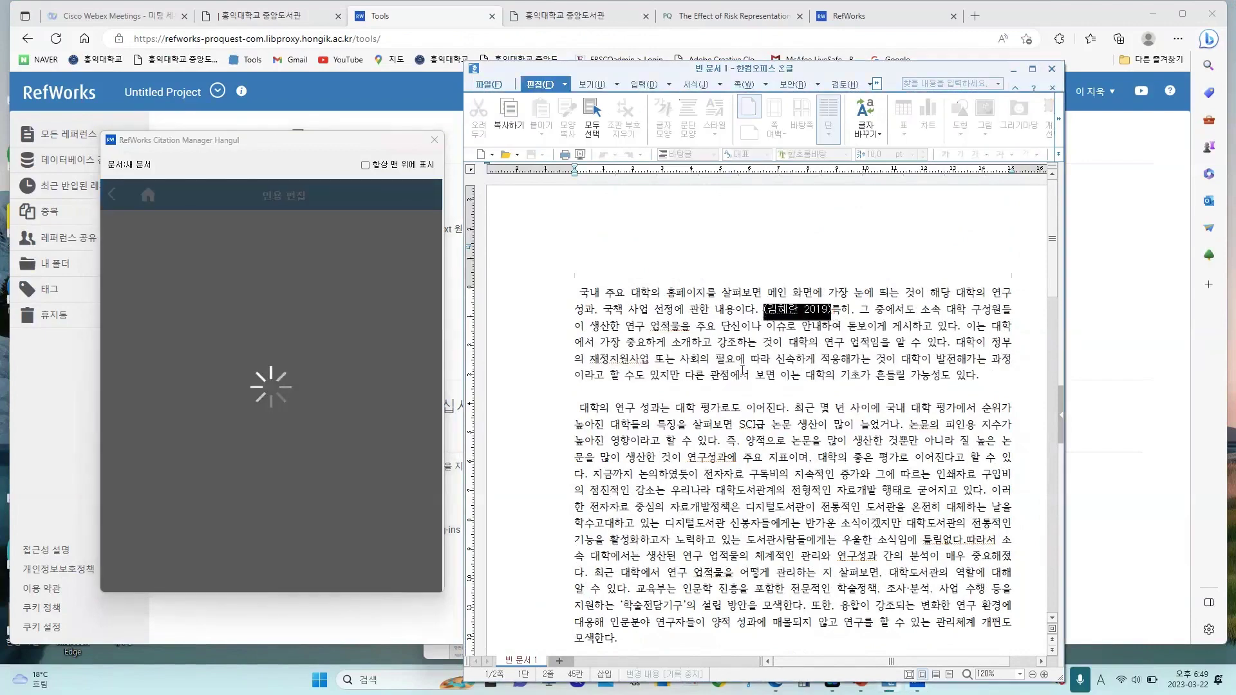
pyautogui.click(712, 376)
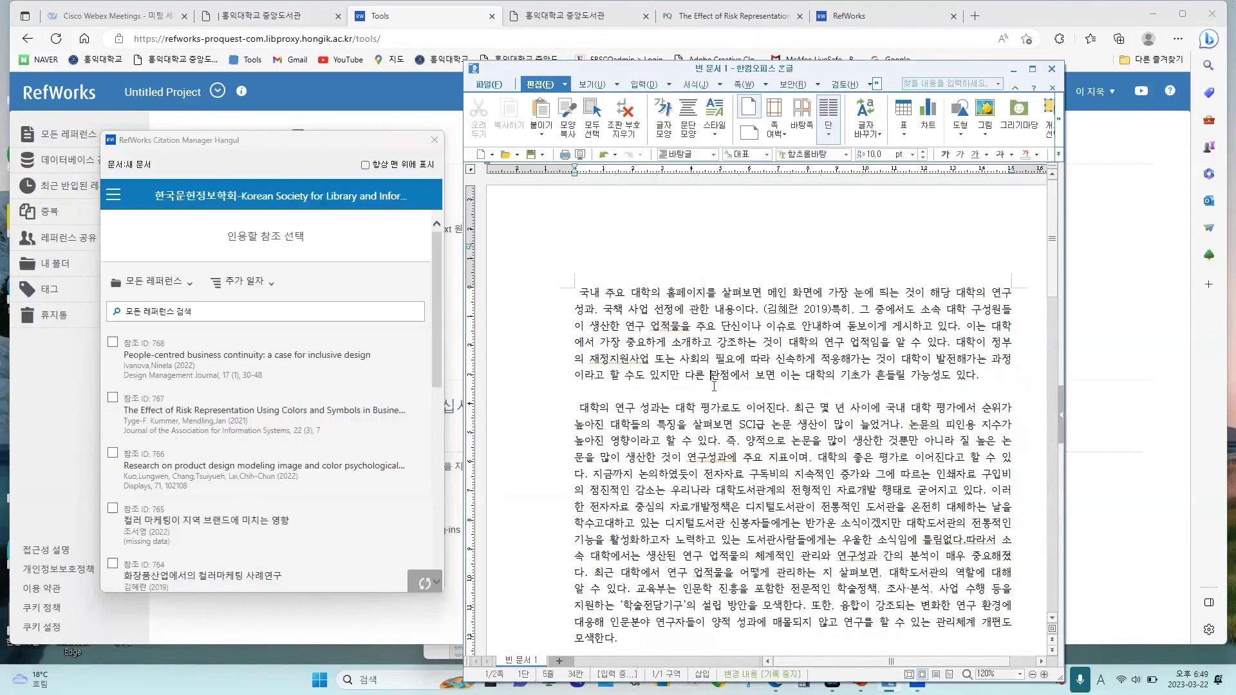
# - Insert a citation for People-centred business continuity: a case for inclusive design after 모색한다. at the end of the second paragraph
pyautogui.scroll(-7, 718, 457)
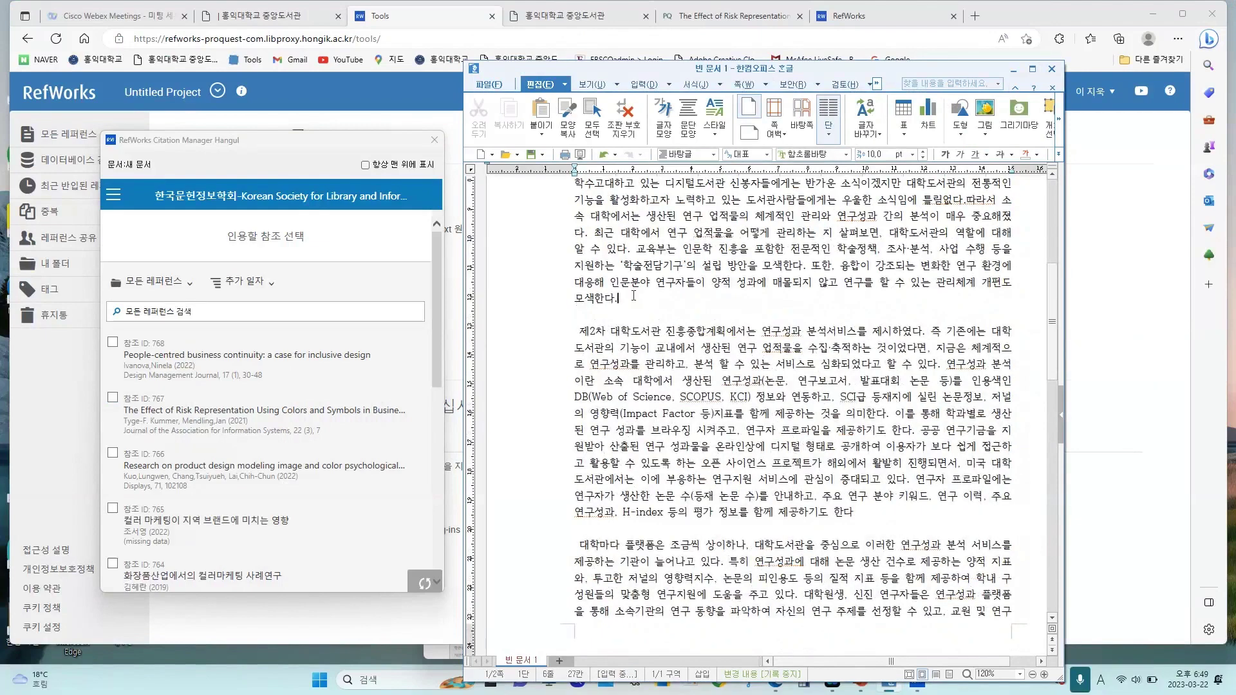
pyautogui.click(634, 296)
pyautogui.moveTo(118, 522)
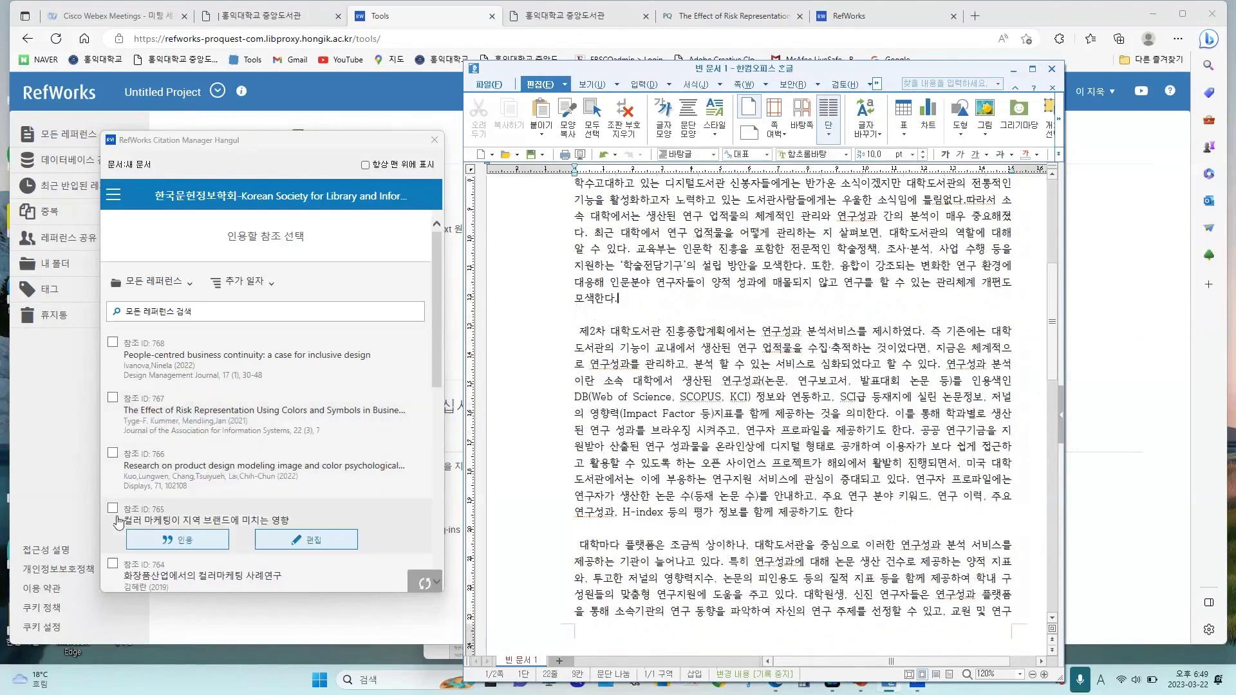
pyautogui.click(114, 344)
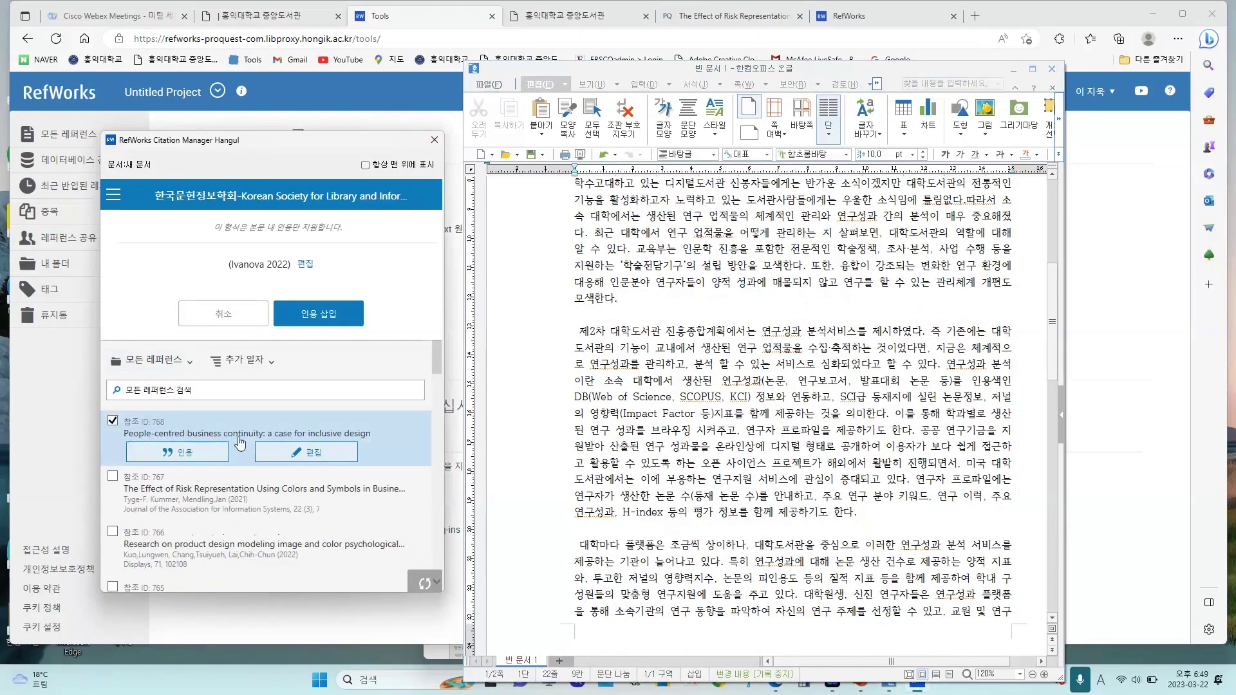
pyautogui.click(309, 319)
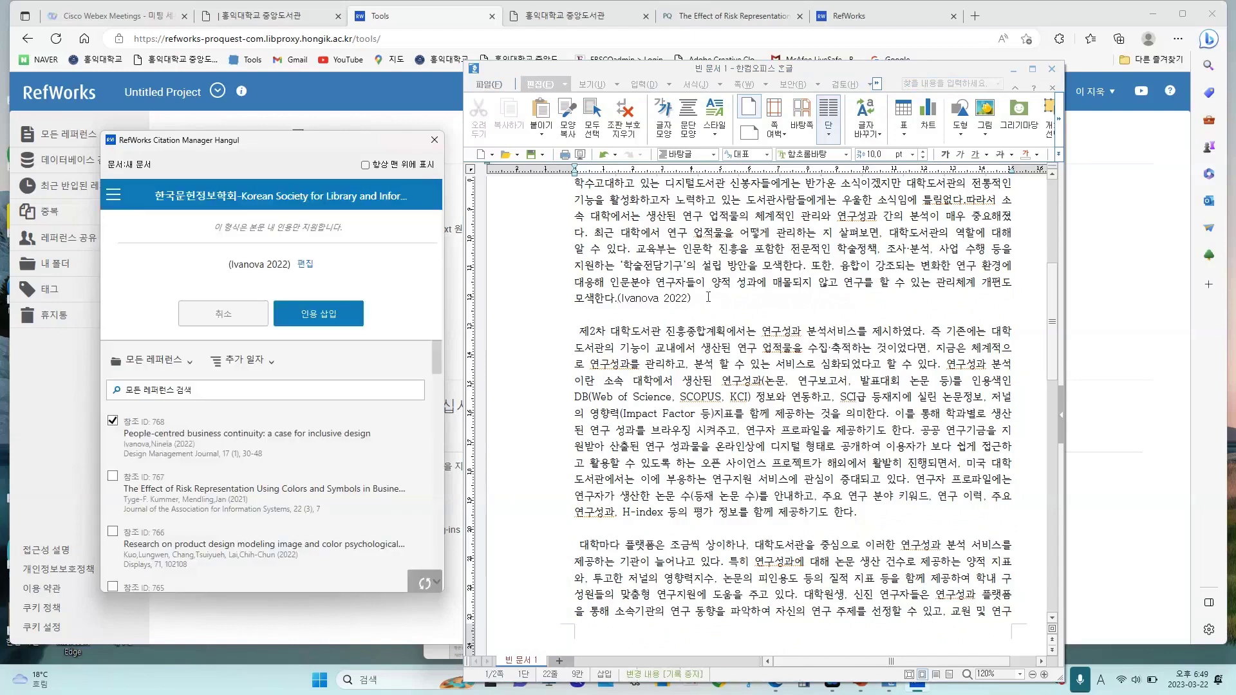
# - Insert a citation for PBL 수업설계 중심의 창의적 디자인 수업 적용 교육에 관한 연구 after 나아갈 수 있다. in the 대학본부 paragraph
pyautogui.scroll(-10, 708, 296)
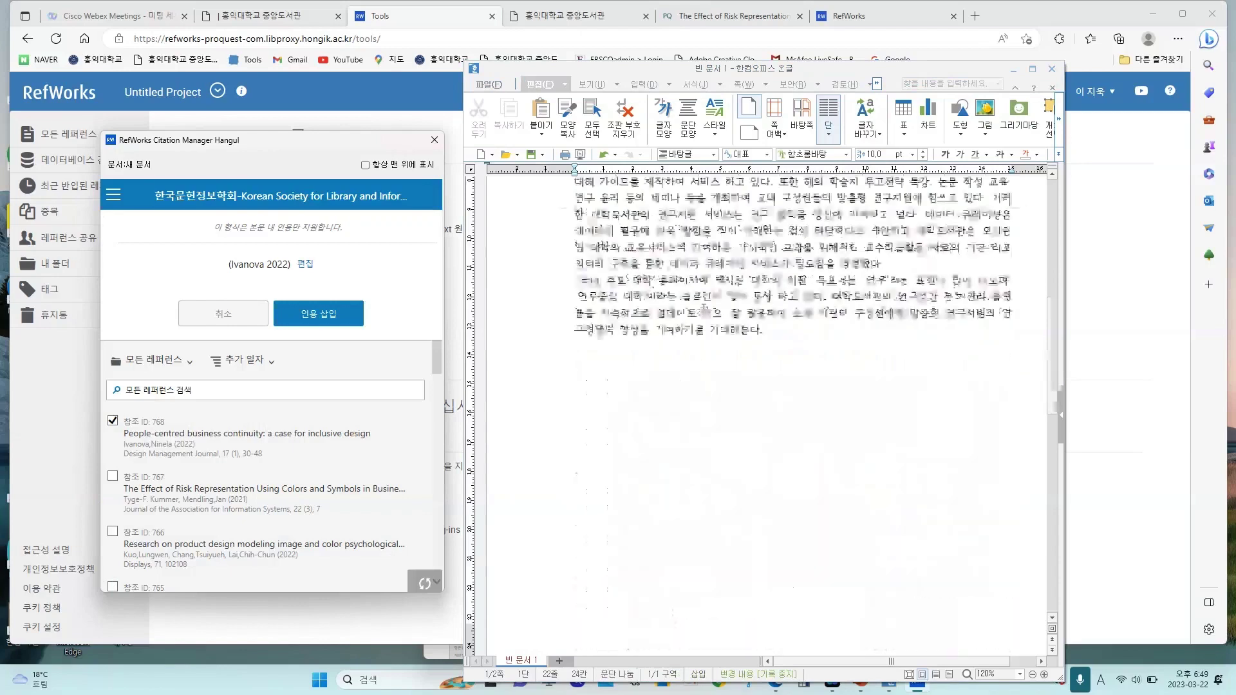
pyautogui.scroll(5, 863, 236)
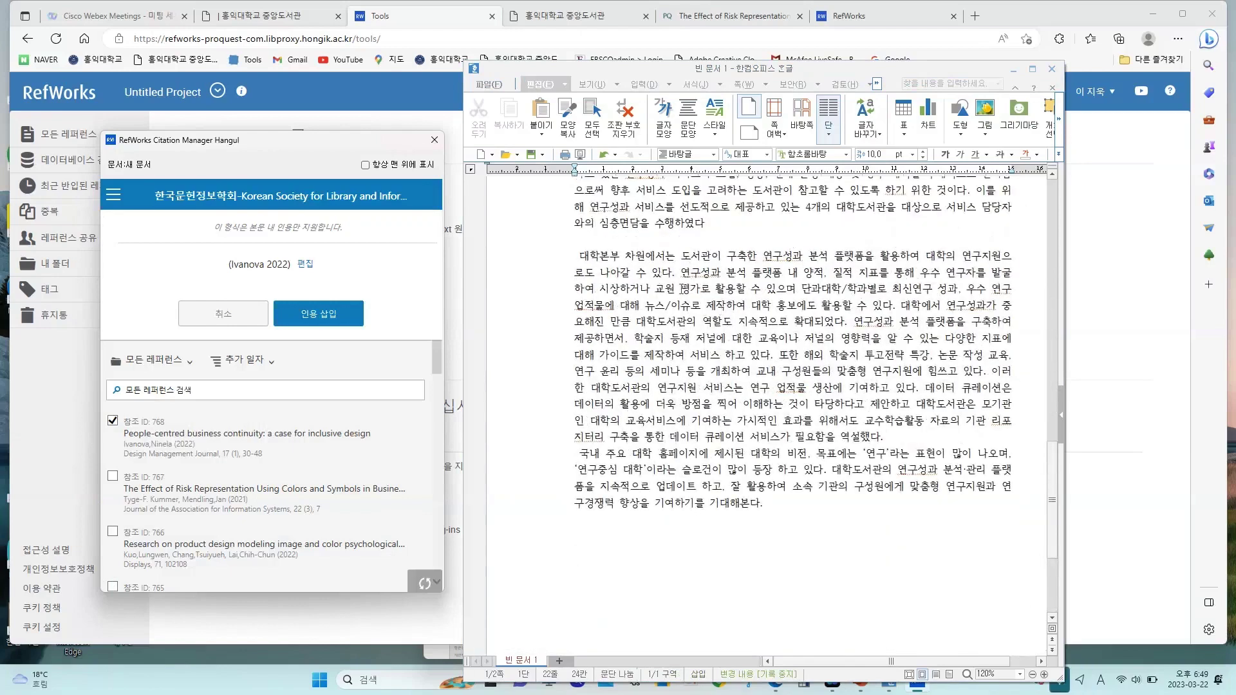
pyautogui.click(673, 272)
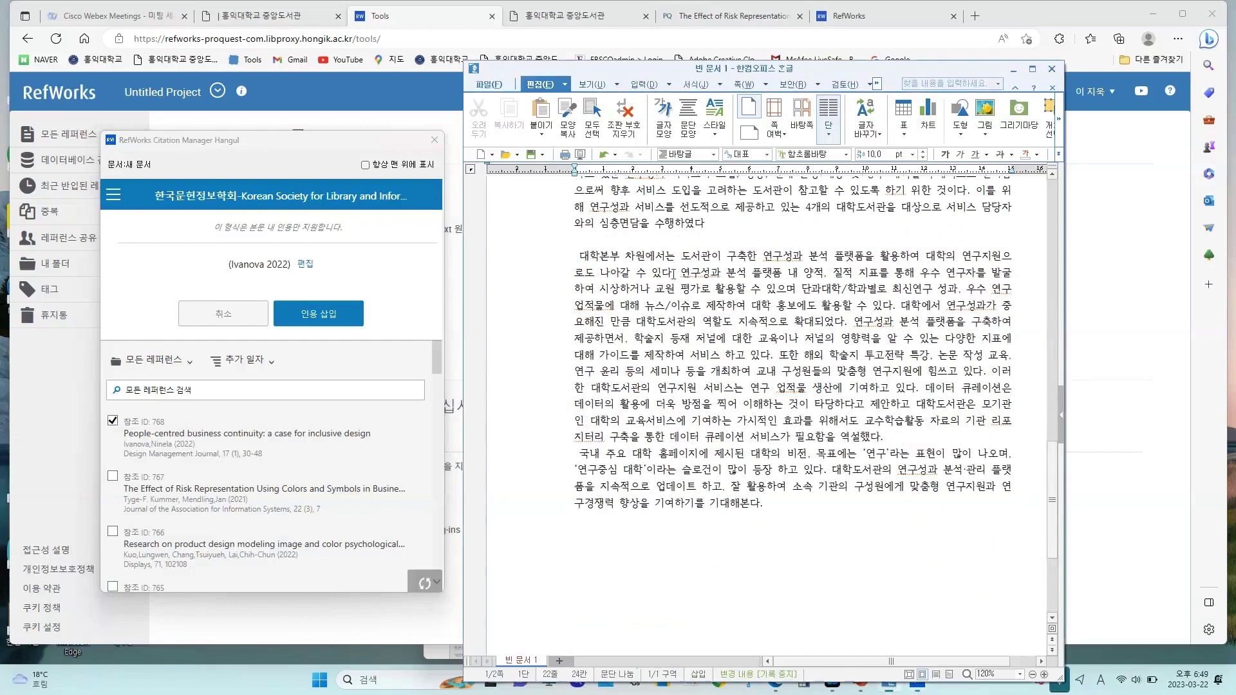
pyautogui.click(113, 421)
pyautogui.scroll(-8, 173, 453)
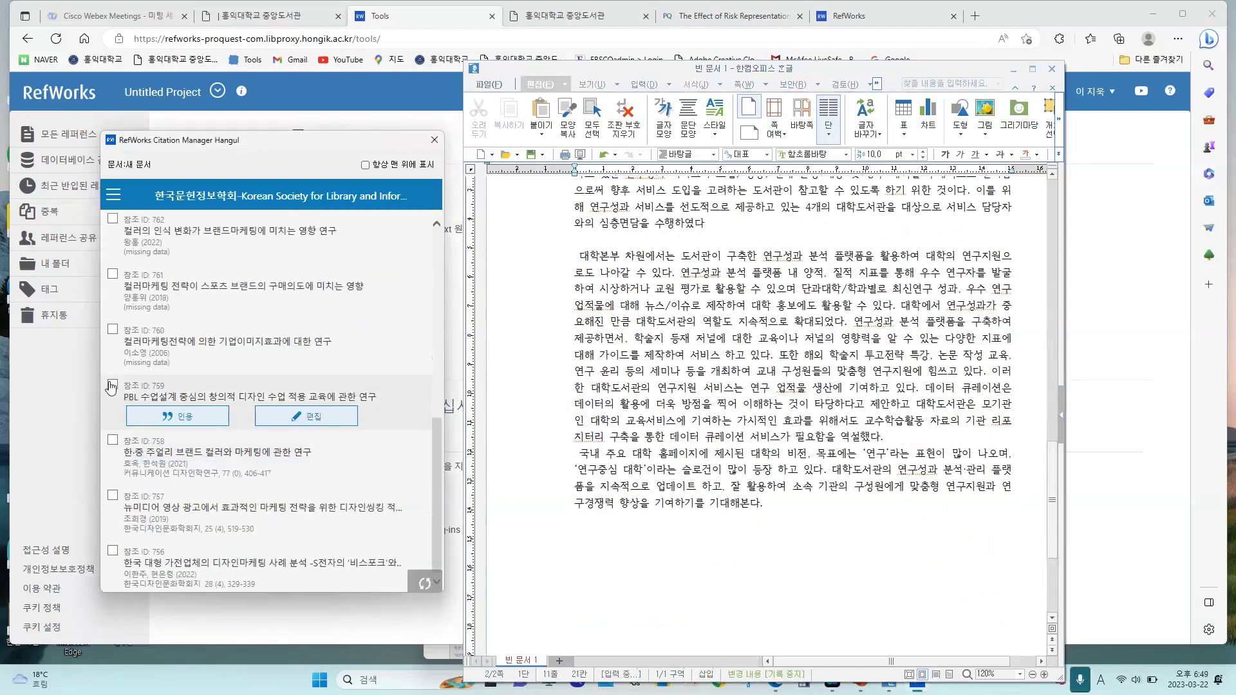
pyautogui.click(113, 385)
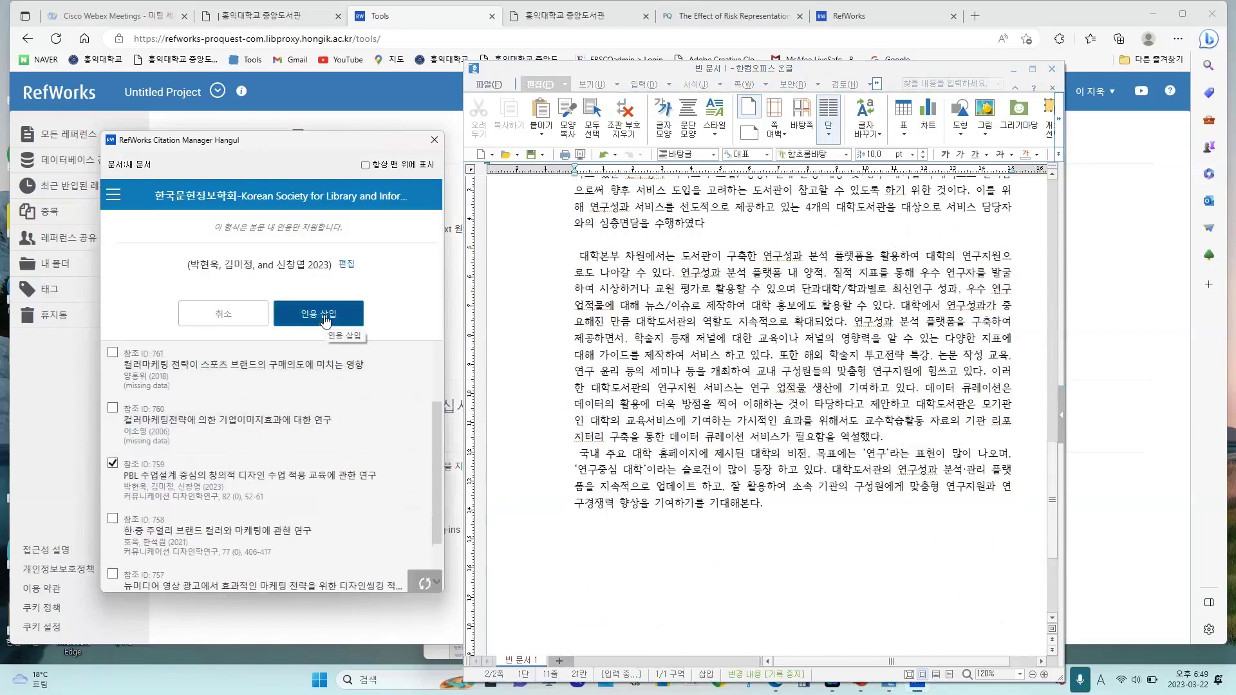
pyautogui.click(326, 319)
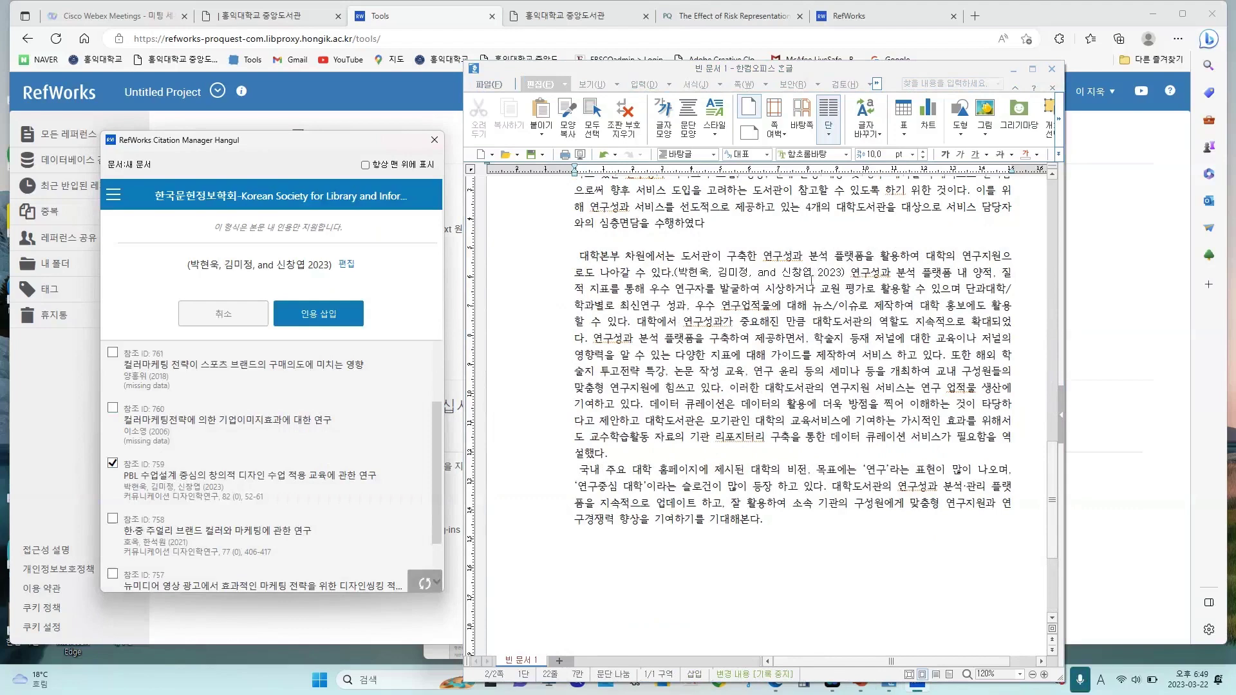
# - Add a blank line below the document's last paragraph and deselect the PBL reference in the citation manager
pyautogui.click(795, 548)
pyautogui.scroll(-5, 766, 412)
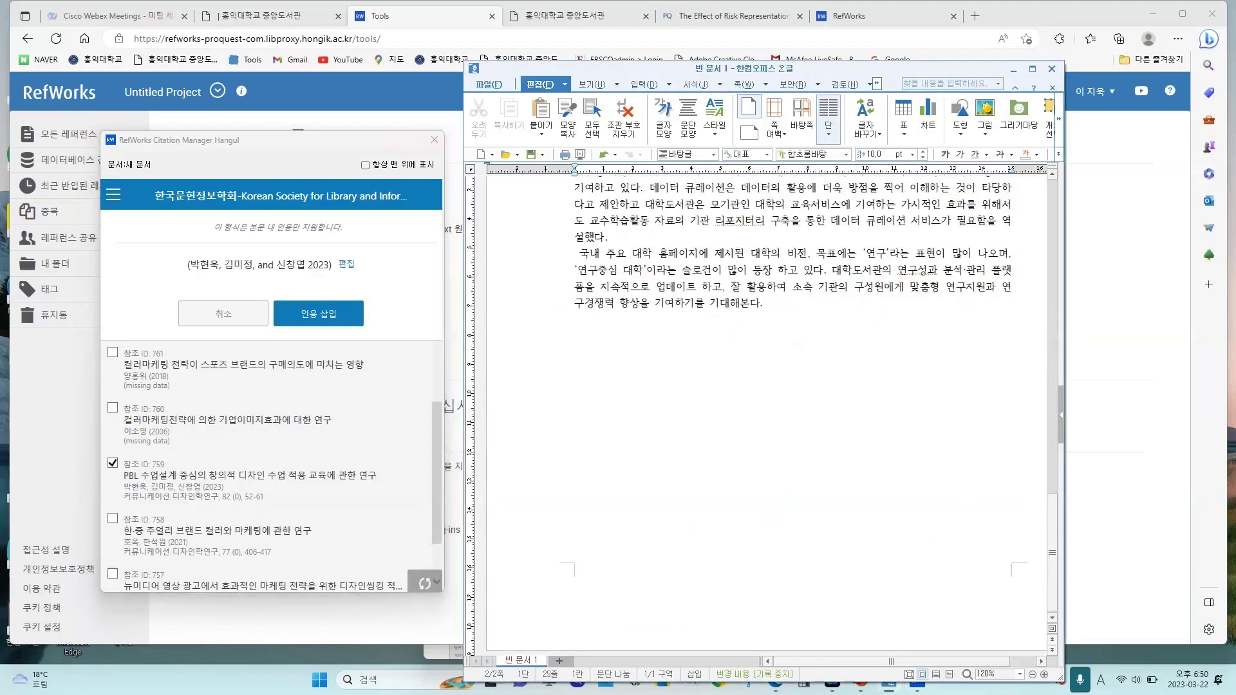
pyautogui.click(653, 344)
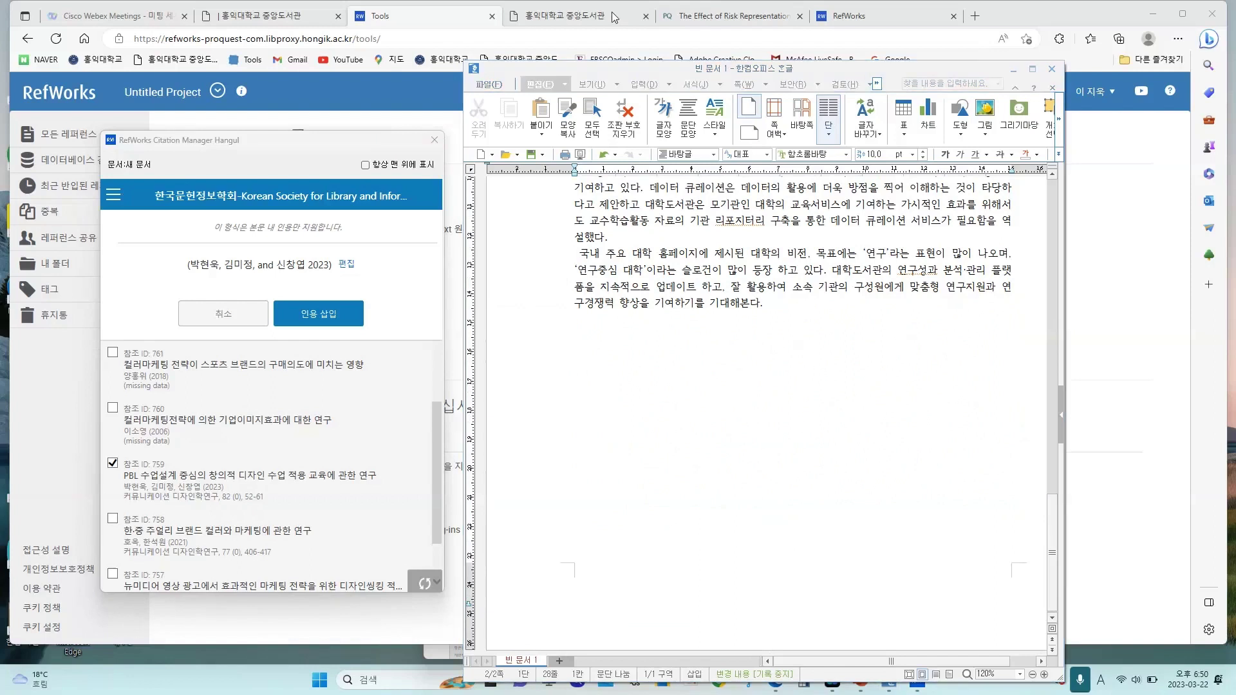
pyautogui.click(754, 353)
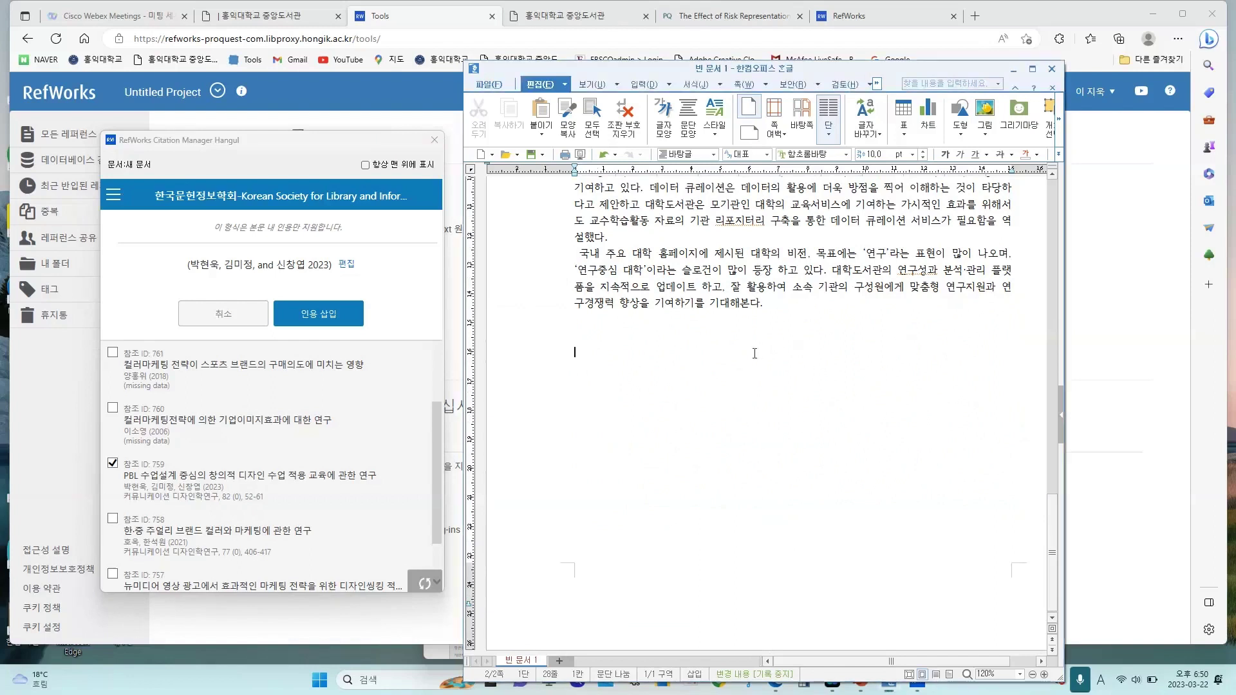
pyautogui.press('Return')
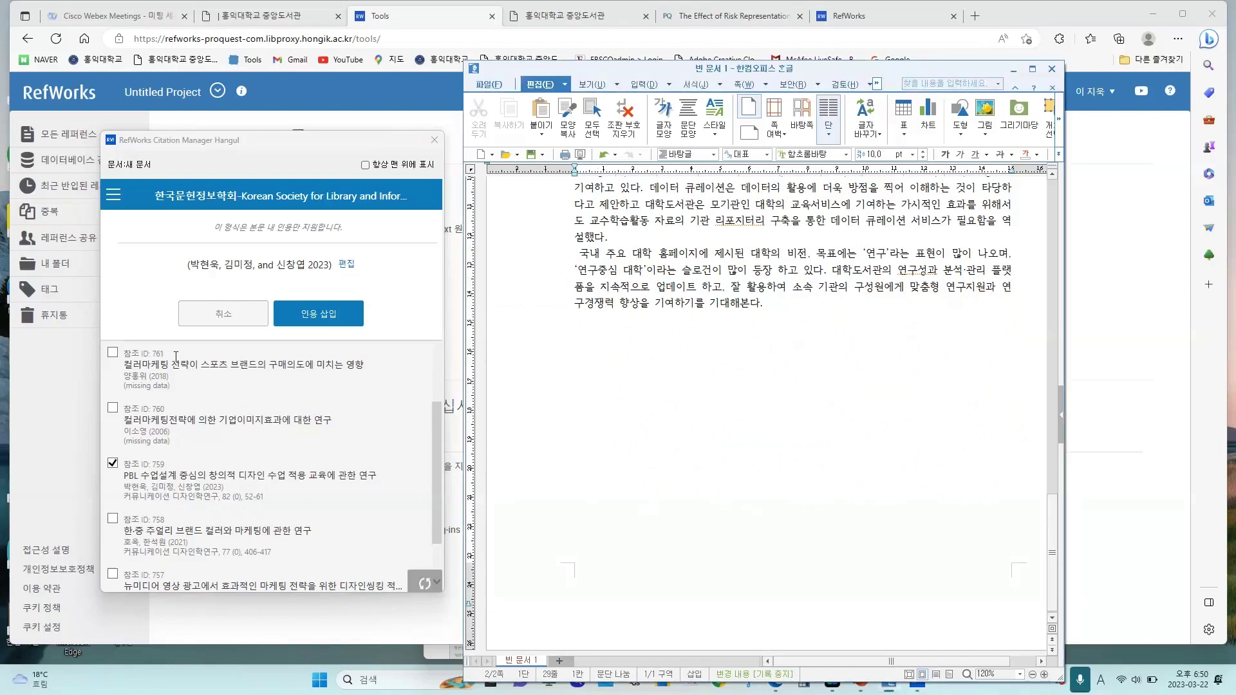
pyautogui.click(114, 463)
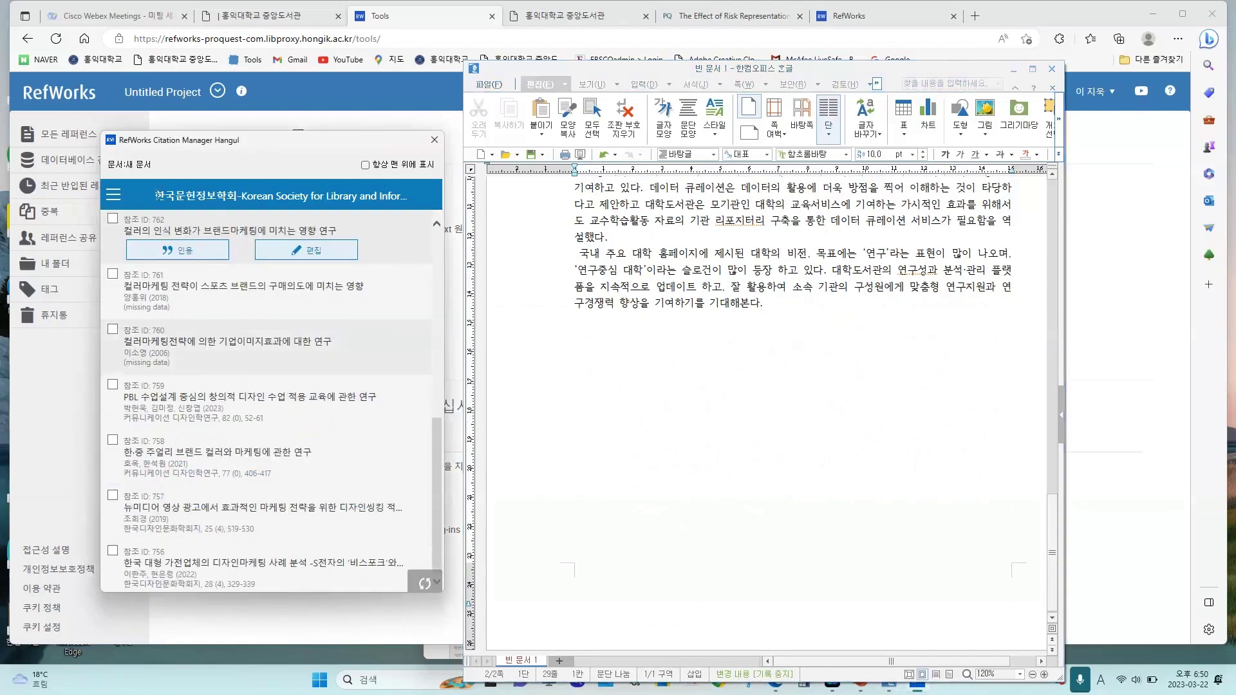
pyautogui.click(114, 195)
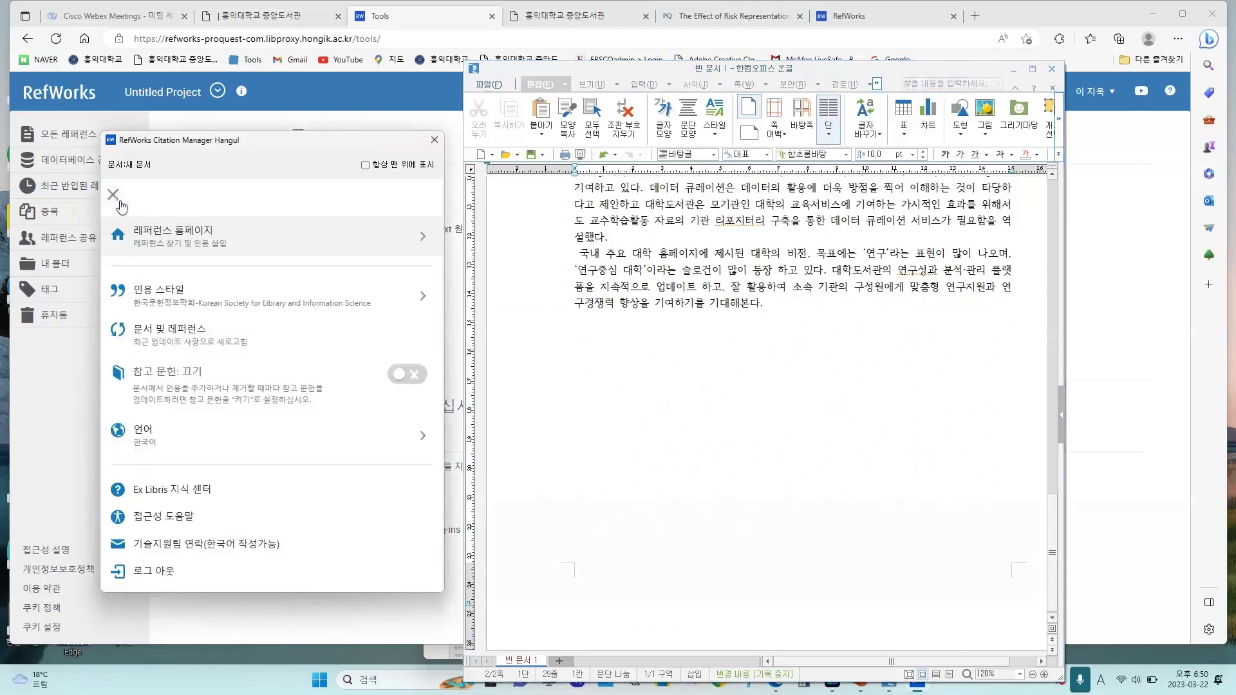
pyautogui.click(114, 197)
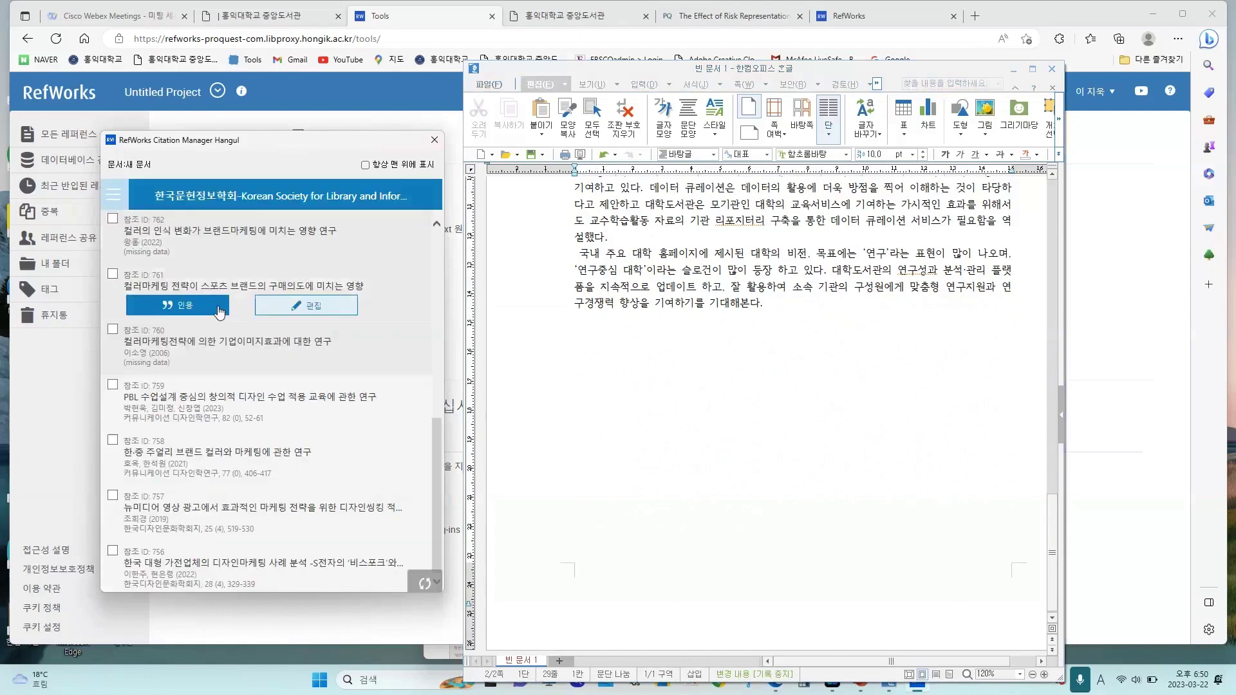
pyautogui.click(220, 306)
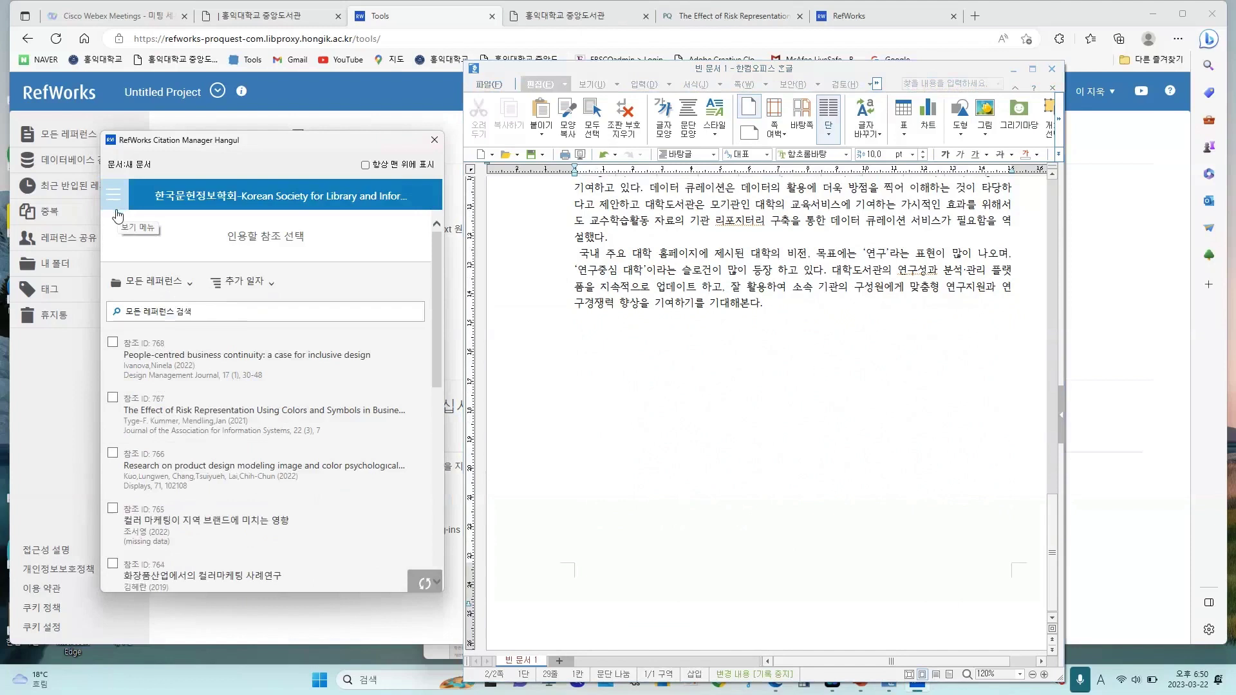
# - Turn on the citation manager's 참고 문헌 option to generate the reference list below the last paragraph, and check its entries
pyautogui.click(115, 209)
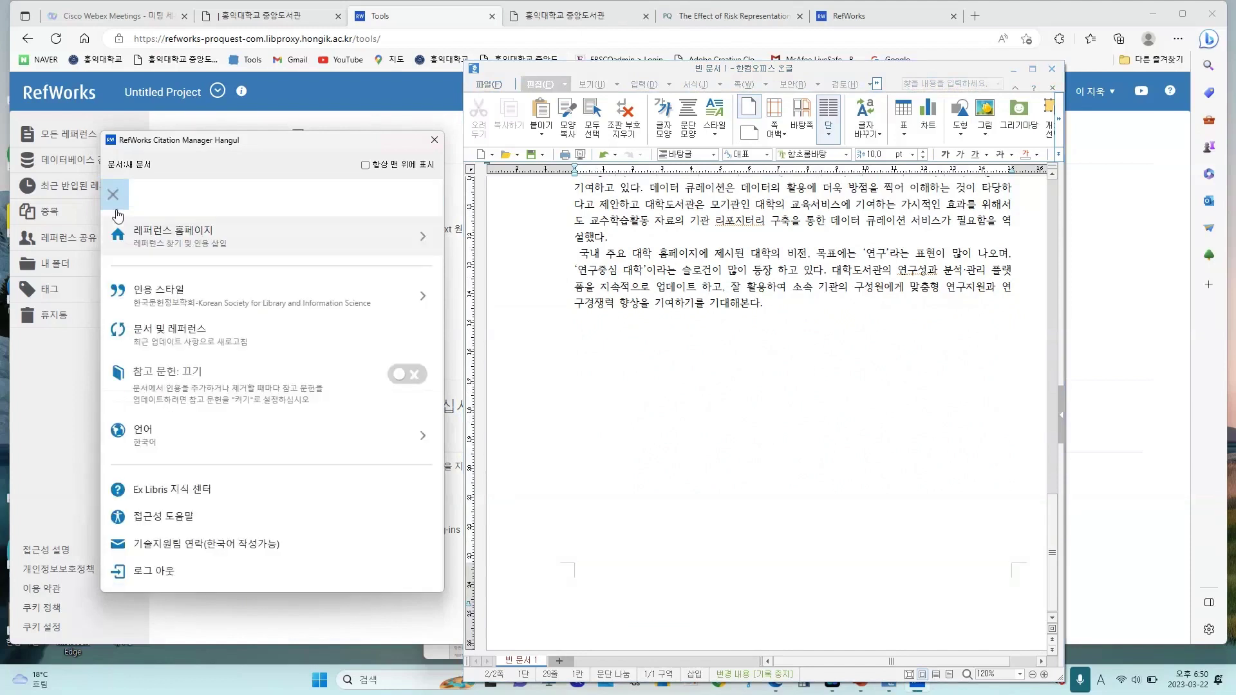
pyautogui.click(706, 336)
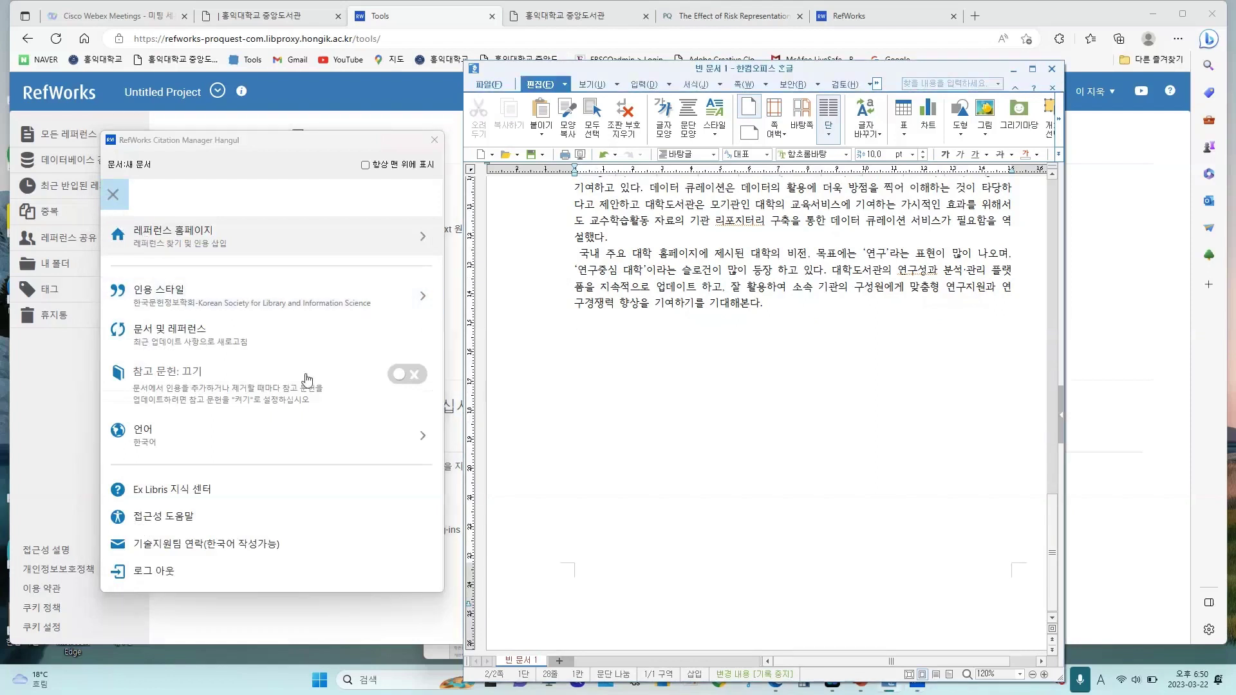
pyautogui.click(412, 374)
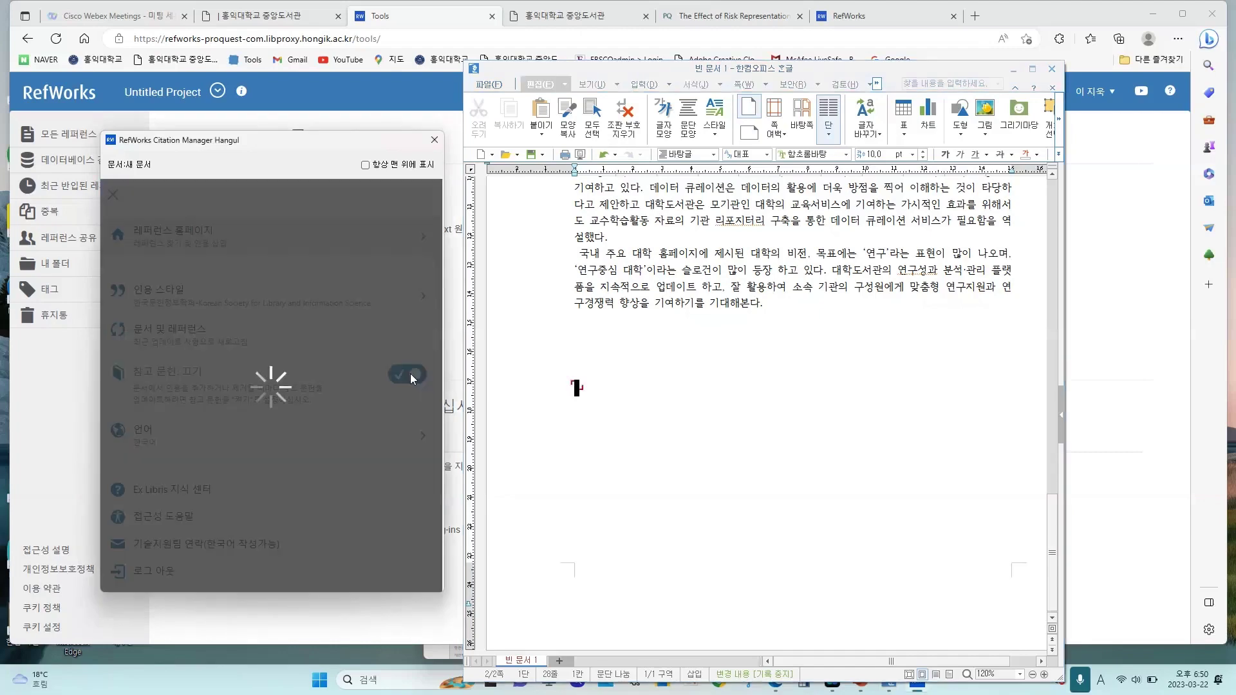
pyautogui.click(675, 484)
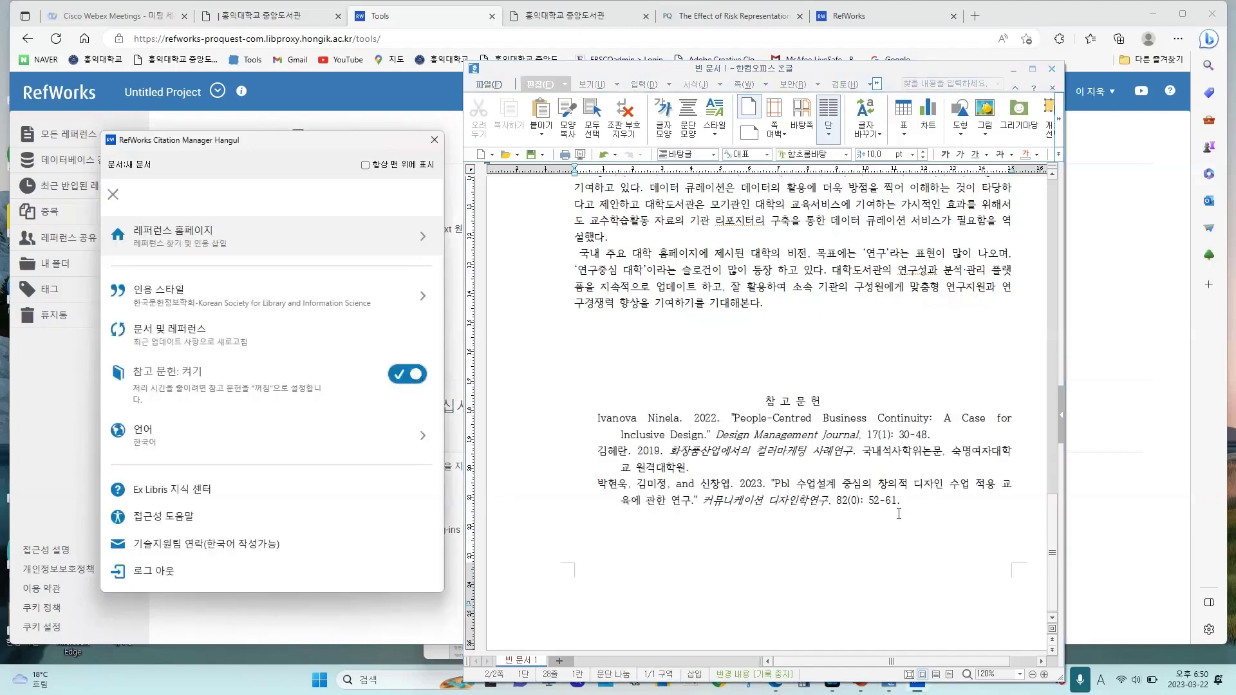
pyautogui.moveTo(925, 501); pyautogui.dragTo(696, 405)
pyautogui.moveTo(880, 501)
pyautogui.mouseDown()
pyautogui.moveTo(830, 501)
pyautogui.moveTo(899, 500)
pyautogui.moveTo(880, 501)
pyautogui.mouseUp()
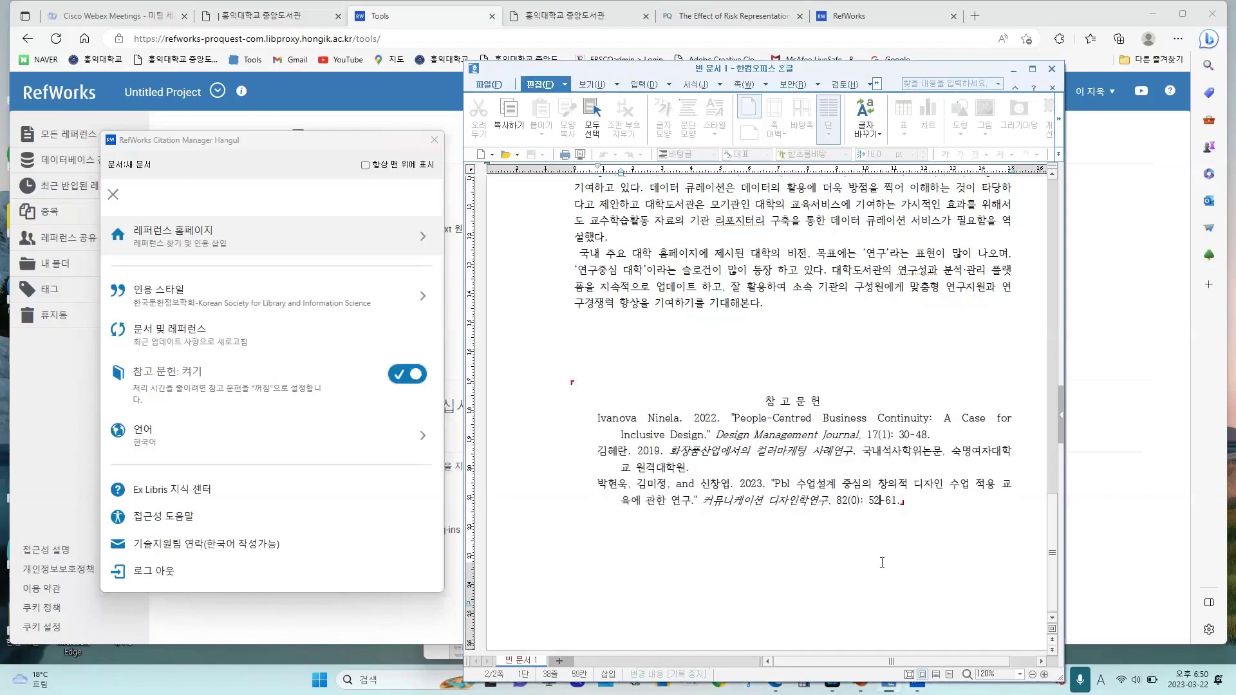
# - Review the citations against the reference list, and turn off the citation manager's 참고 문헌 option to remove the list
pyautogui.scroll(10, 805, 289)
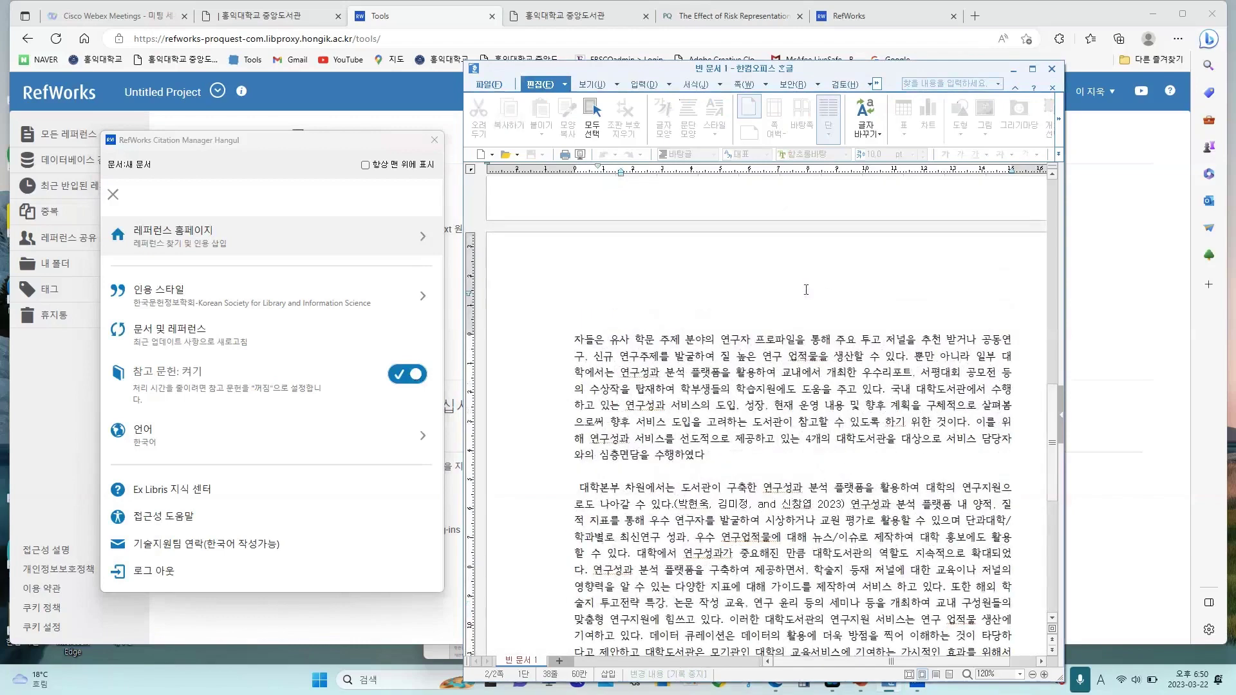
pyautogui.scroll(-4, 806, 289)
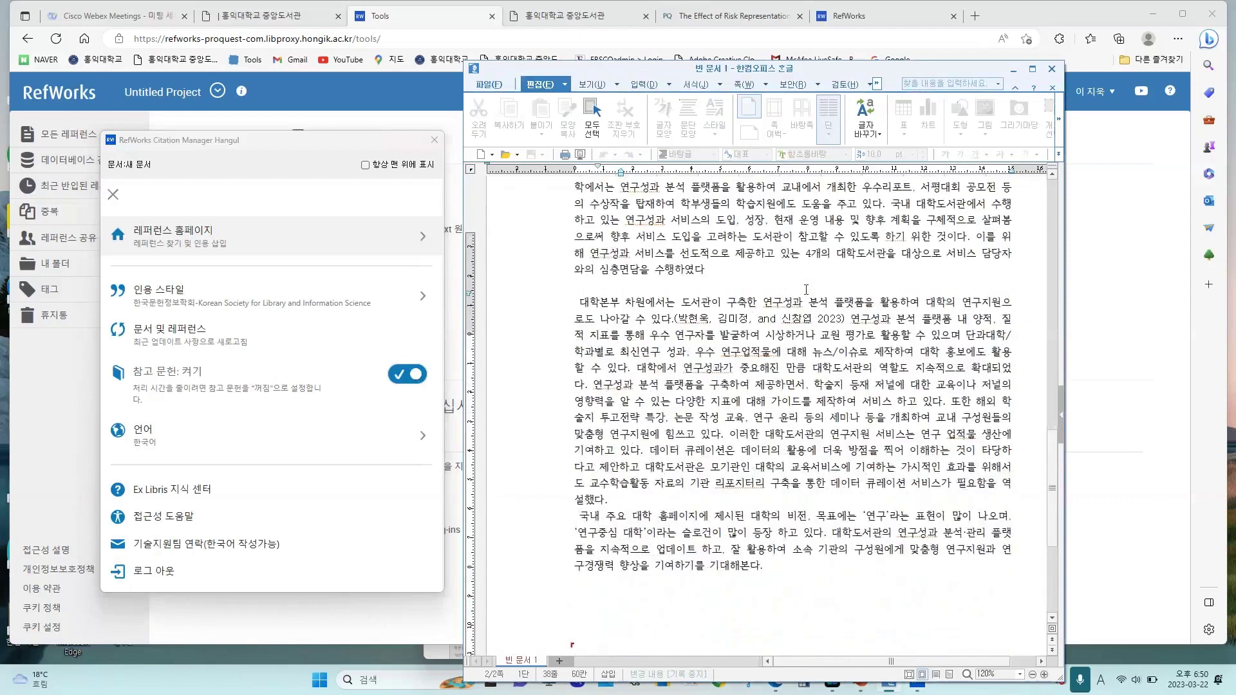
pyautogui.scroll(-6, 789, 382)
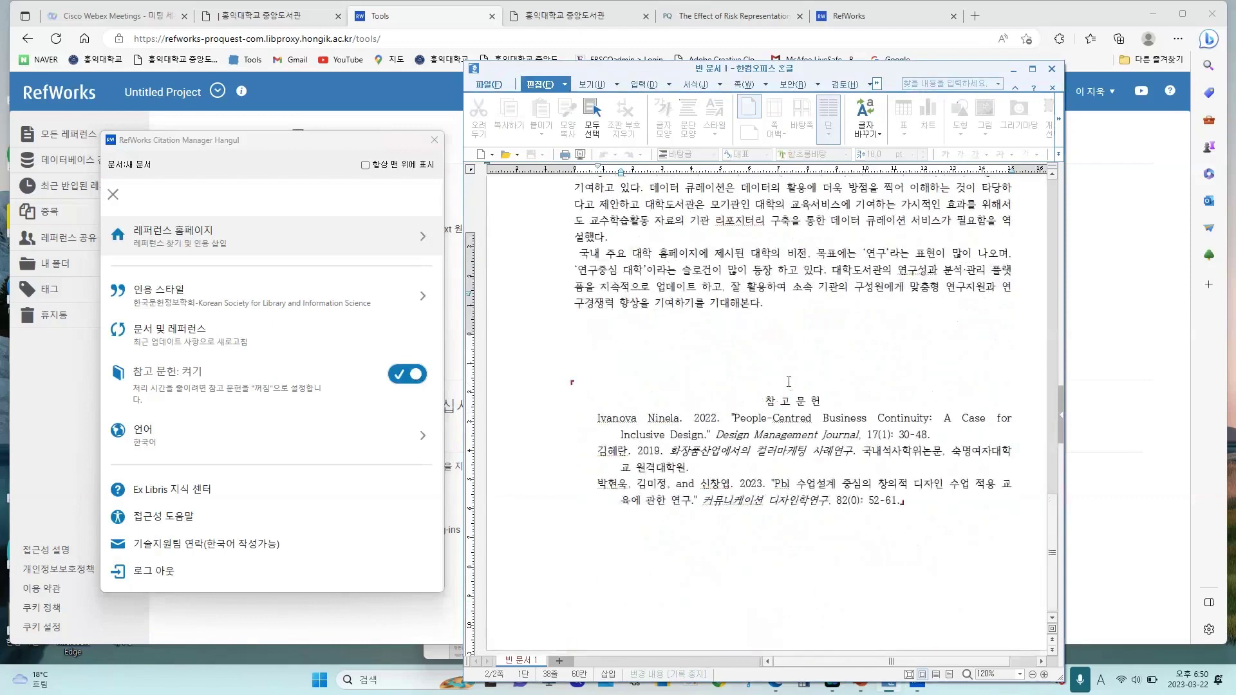
pyautogui.click(396, 380)
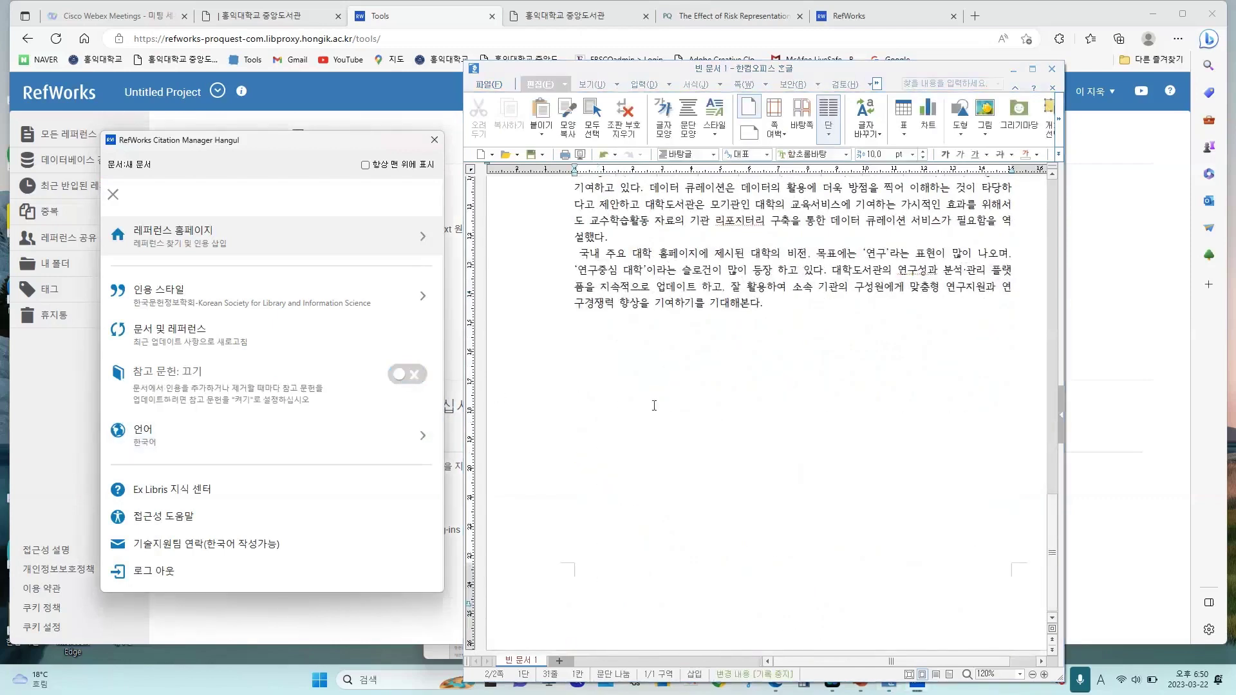
pyautogui.click(654, 405)
# - Insert a citation for 컬러의 인식 변화가 브랜드마케팅에 미치는 영향 연구 after 설했다. at the end of the 대학본부 paragraph
pyautogui.scroll(3, 659, 262)
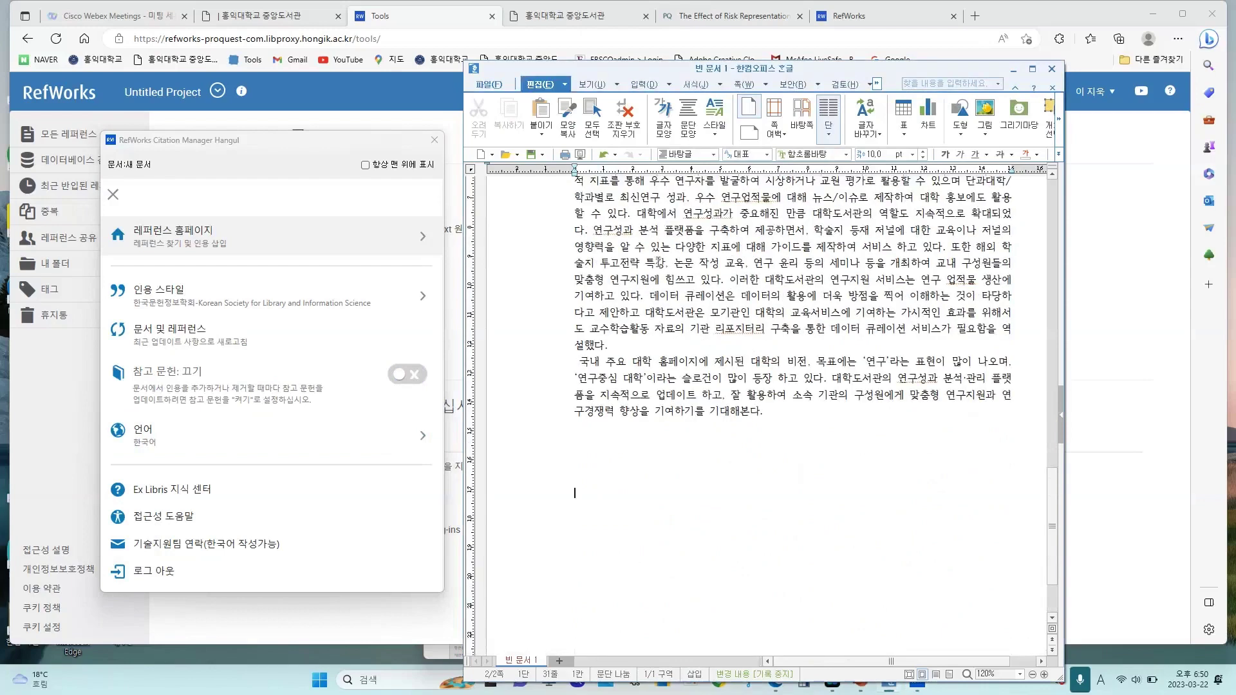
pyautogui.click(617, 345)
pyautogui.click(113, 194)
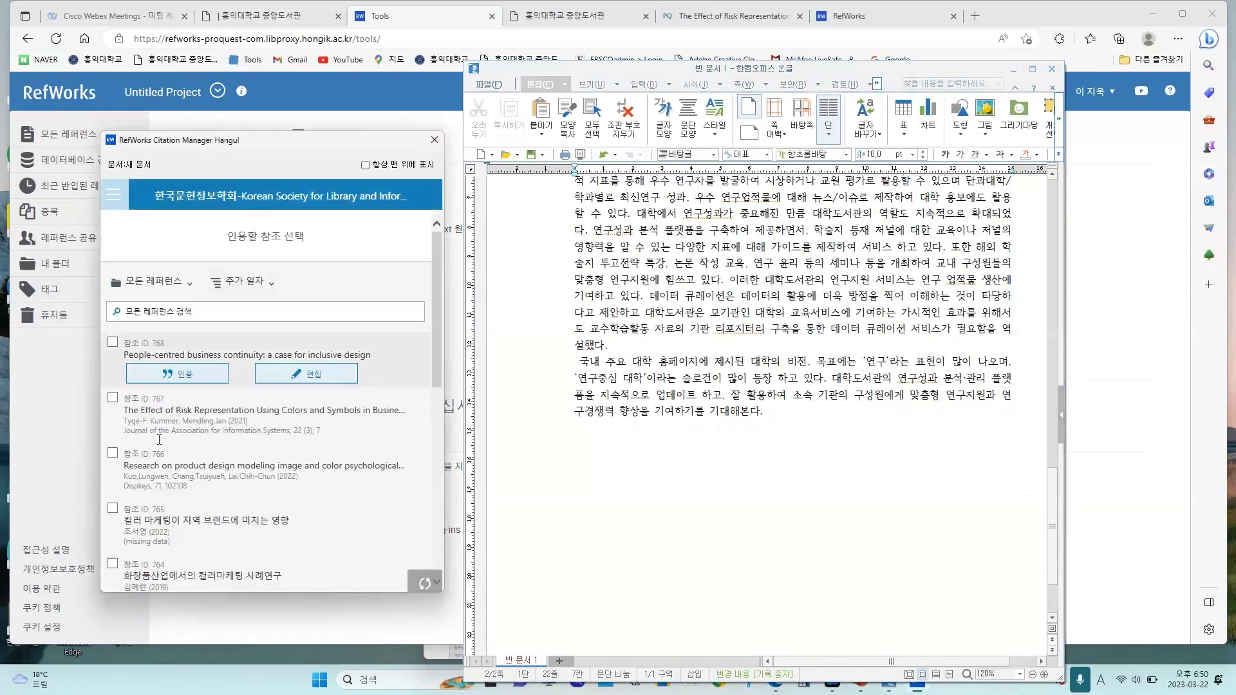
pyautogui.scroll(-3, 155, 451)
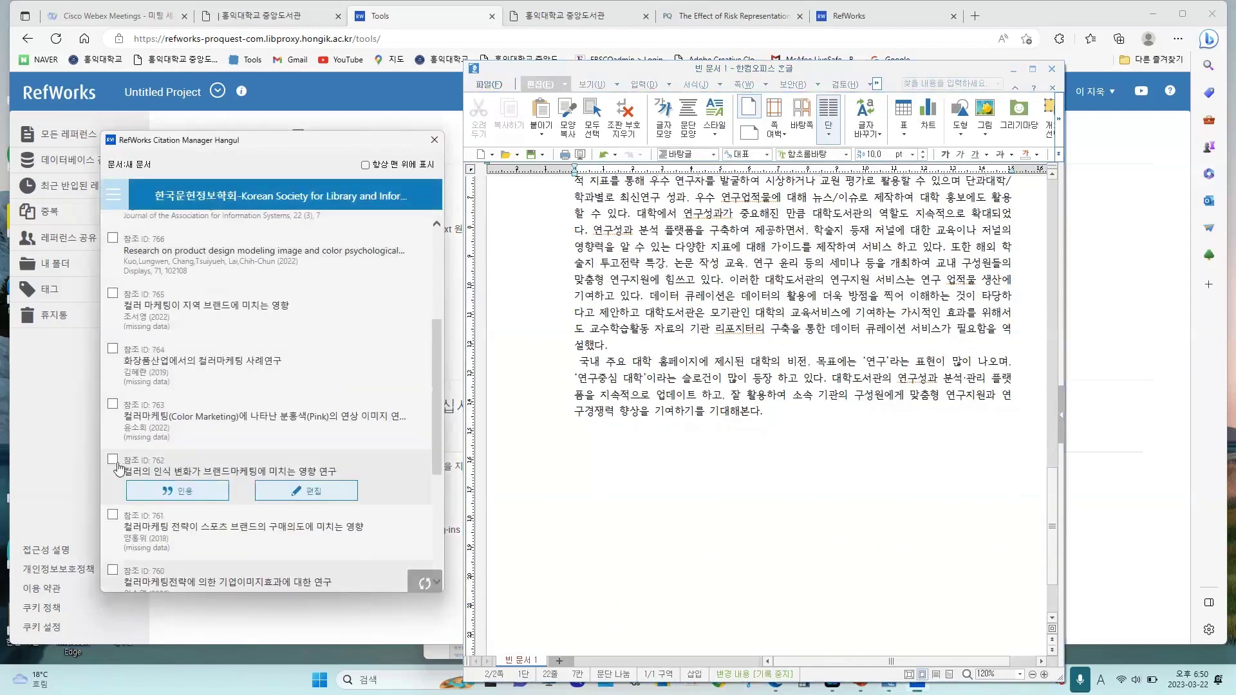
pyautogui.click(114, 461)
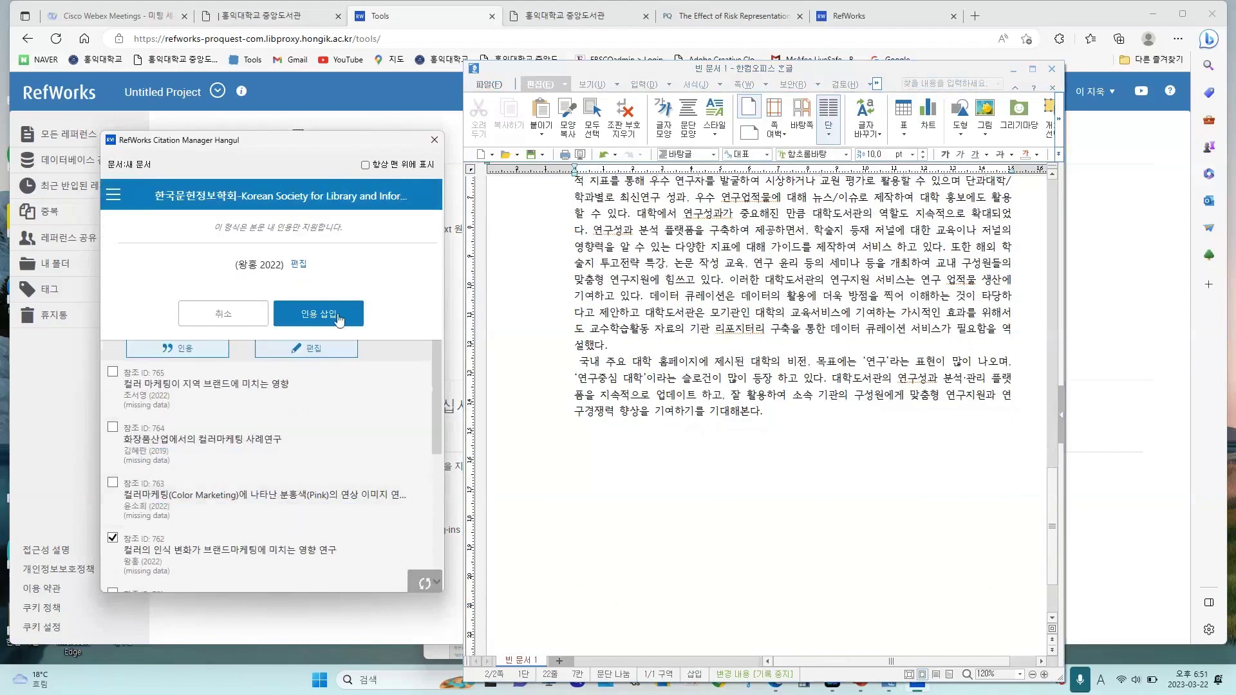
pyautogui.click(338, 318)
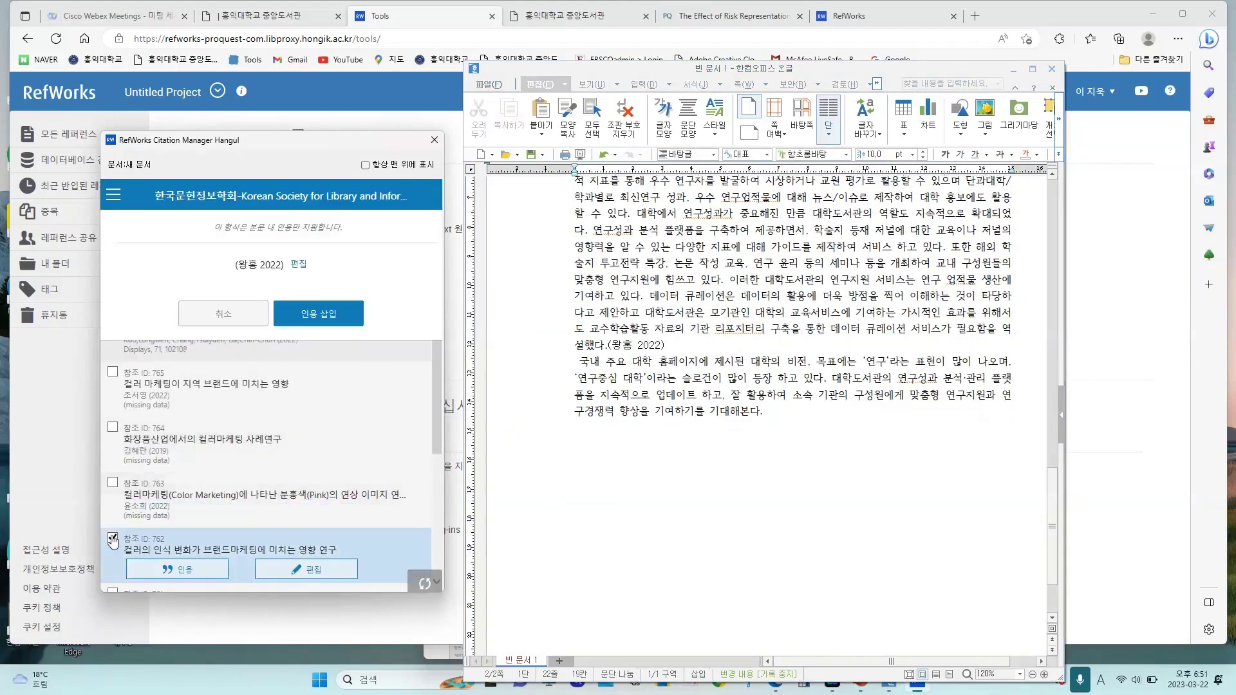
# - Cite the reference beginning 뉴미디어 영상 광고에서 효과적인 마케팅 전략을 위한 after 기대해본다. at the end of the last paragraph, with the previous reference deselected
pyautogui.click(717, 436)
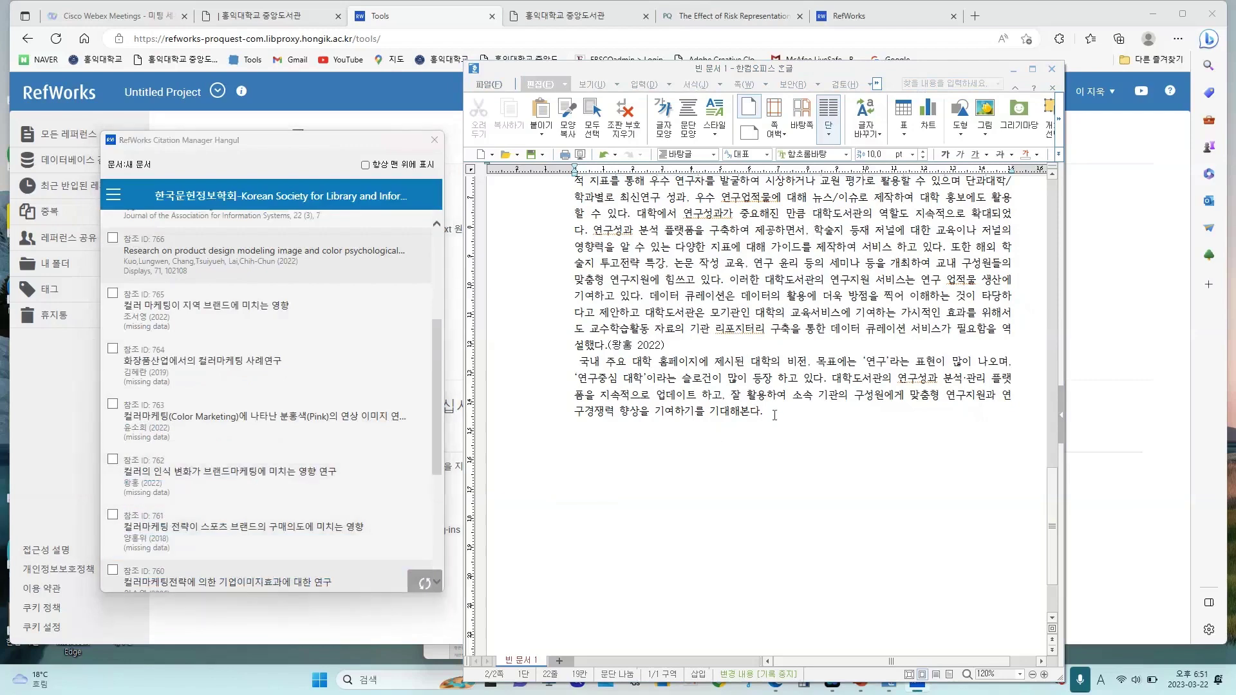
pyautogui.scroll(-4, 232, 476)
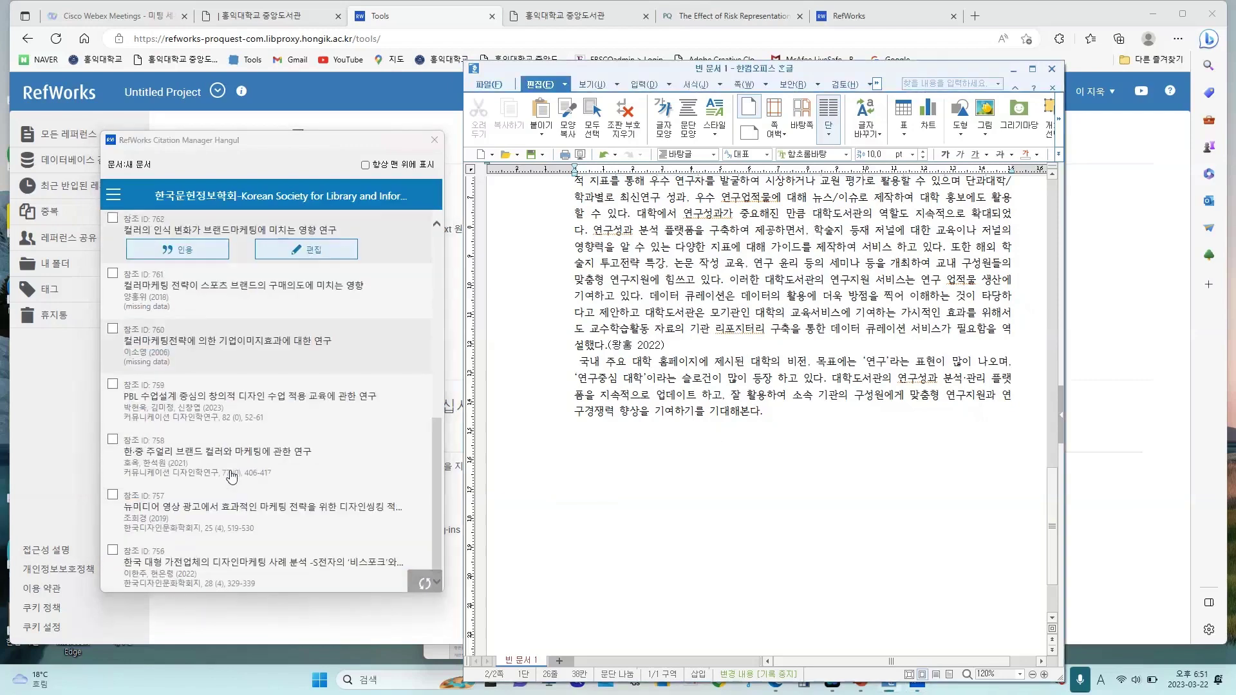
pyautogui.click(112, 496)
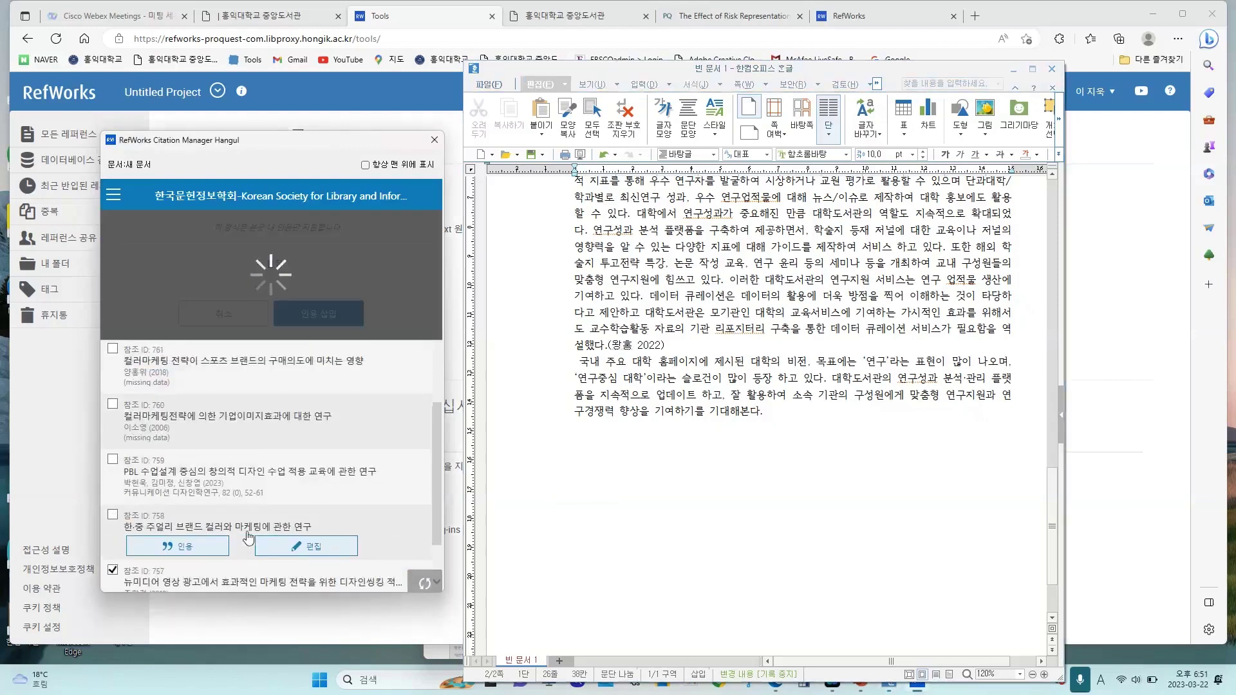
pyautogui.click(341, 320)
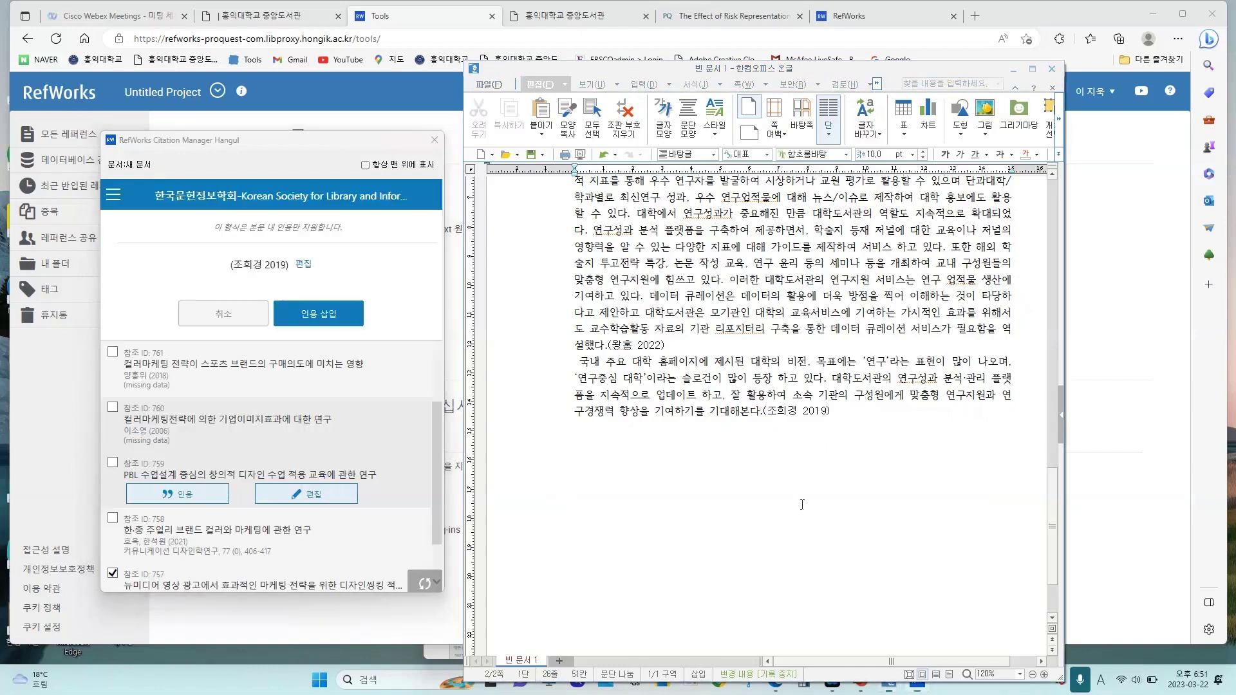
# - Turn the 참고 문헌 option back on to regenerate the reference list on the blank line below the last paragraph
pyautogui.click(817, 470)
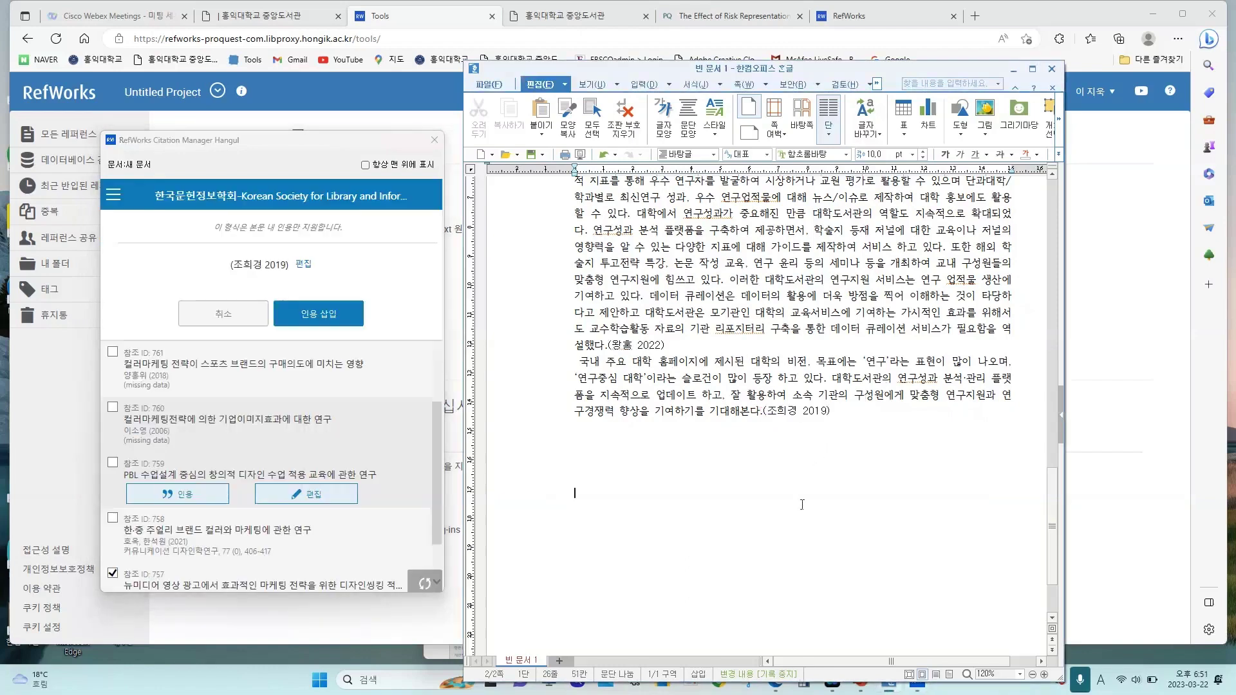
pyautogui.click(114, 196)
pyautogui.click(404, 375)
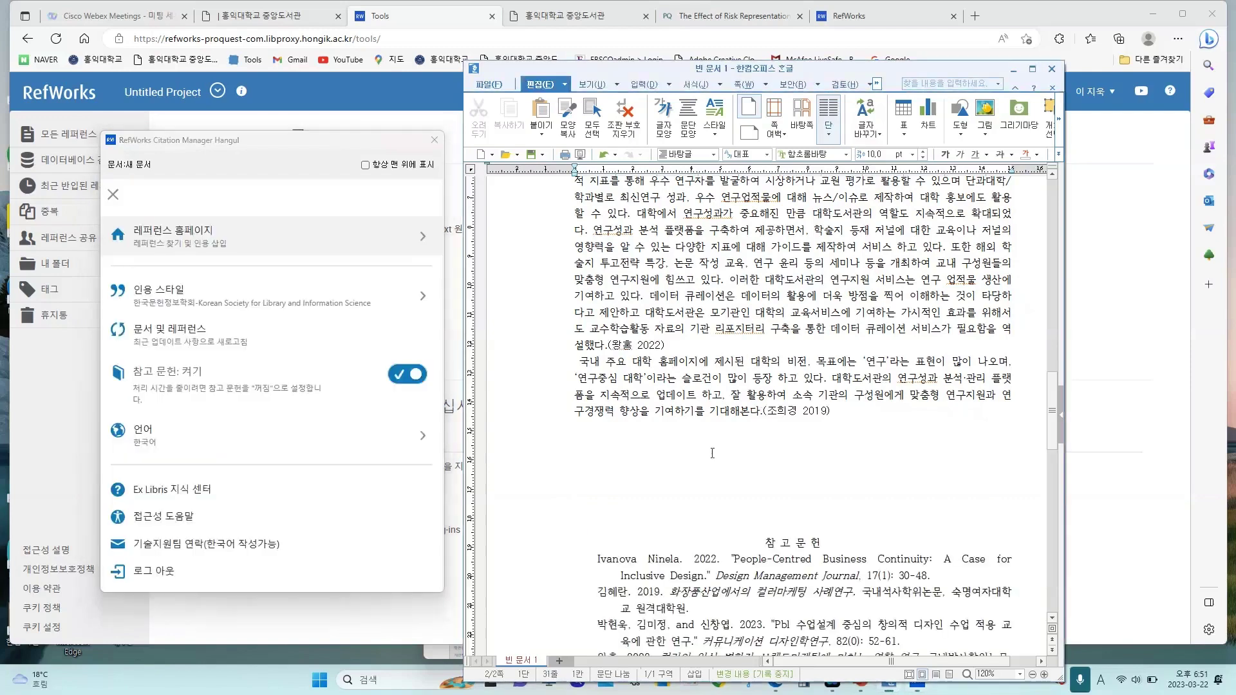
# - Delete the extra blank lines between the last paragraph and the 참고문헌 heading
pyautogui.press('Delete')
pyautogui.press('Delete')
pyautogui.press('Delete')
pyautogui.press('Delete')
pyautogui.press('Delete')
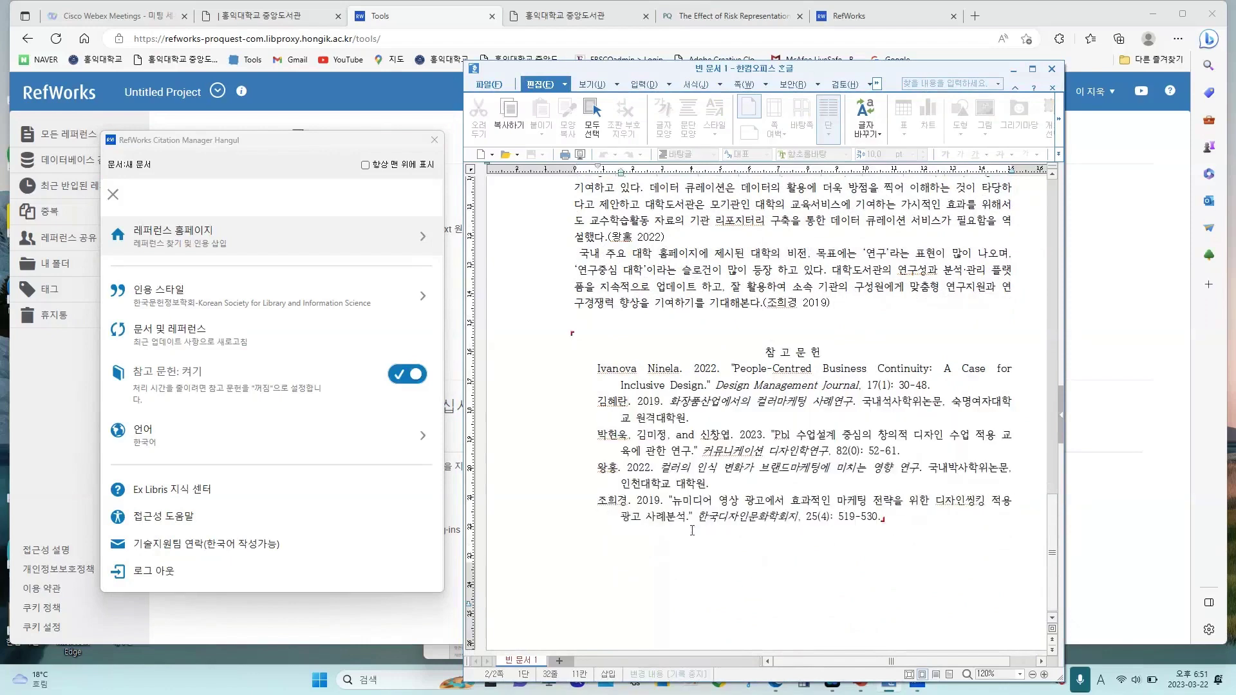
# - Examine the authors, year, title and journal details of the PBL reference entry, and review the in-text citations throughout the document
pyautogui.moveTo(596, 438); pyautogui.dragTo(733, 437)
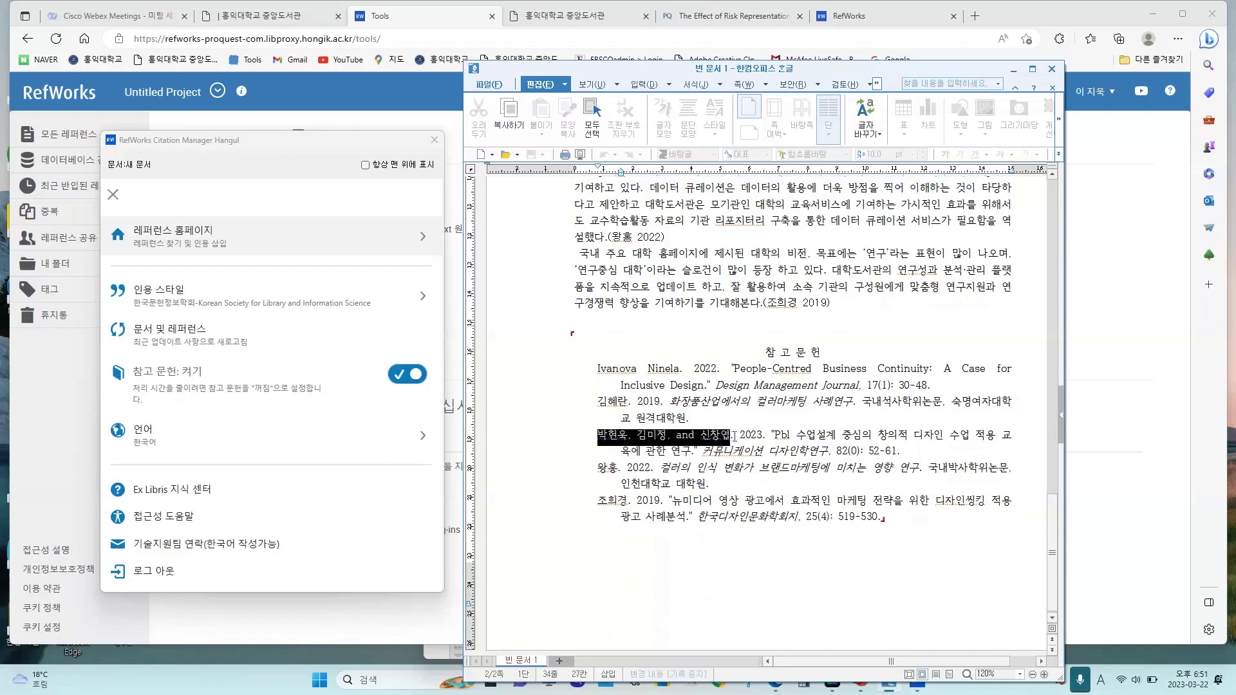
pyautogui.click(747, 438)
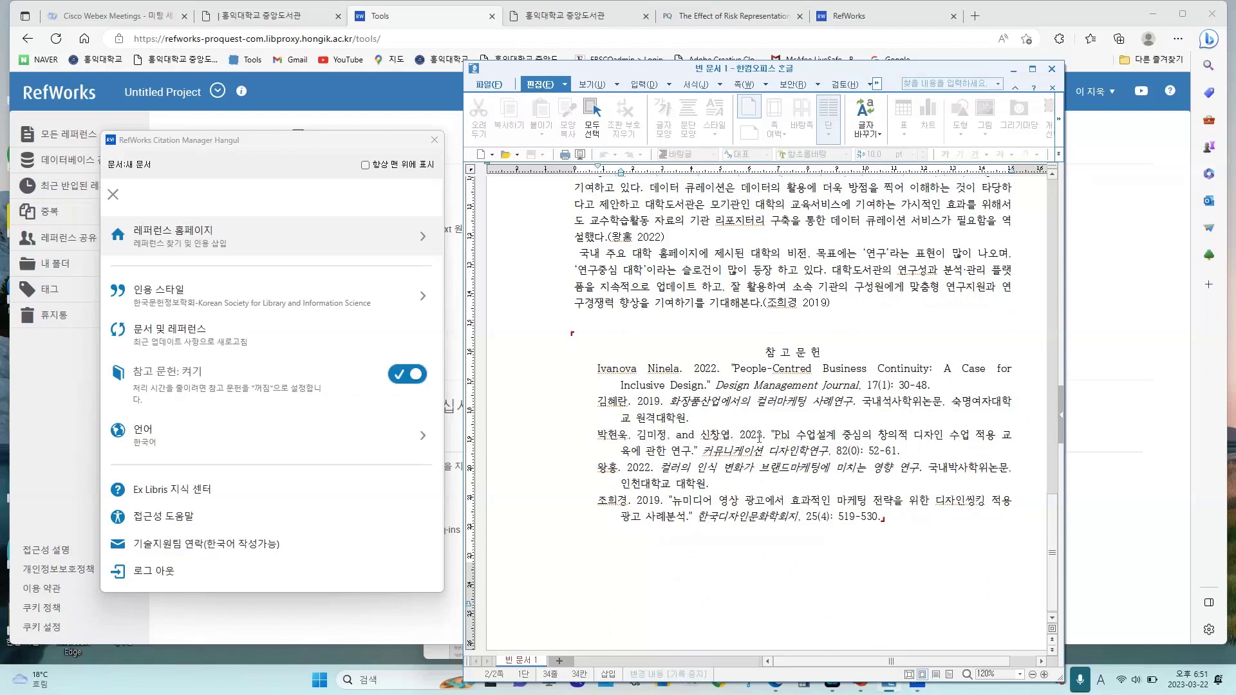
pyautogui.moveTo(774, 435); pyautogui.dragTo(816, 435)
pyautogui.click(684, 450)
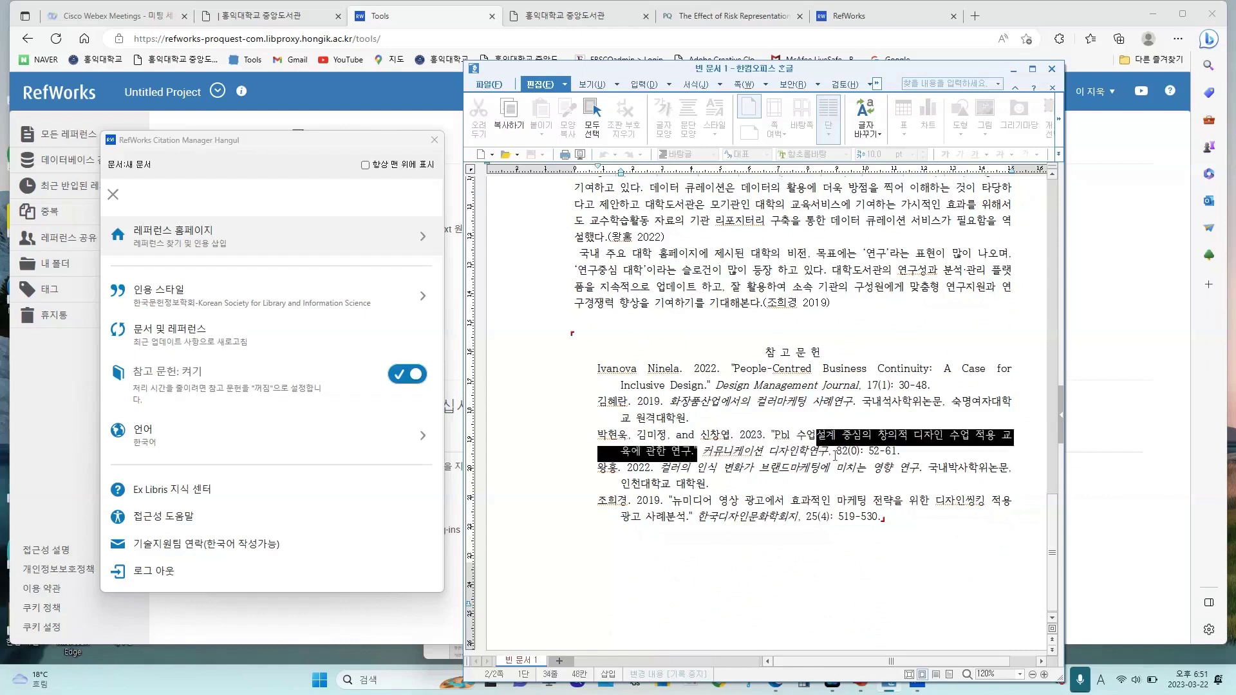
pyautogui.click(835, 453)
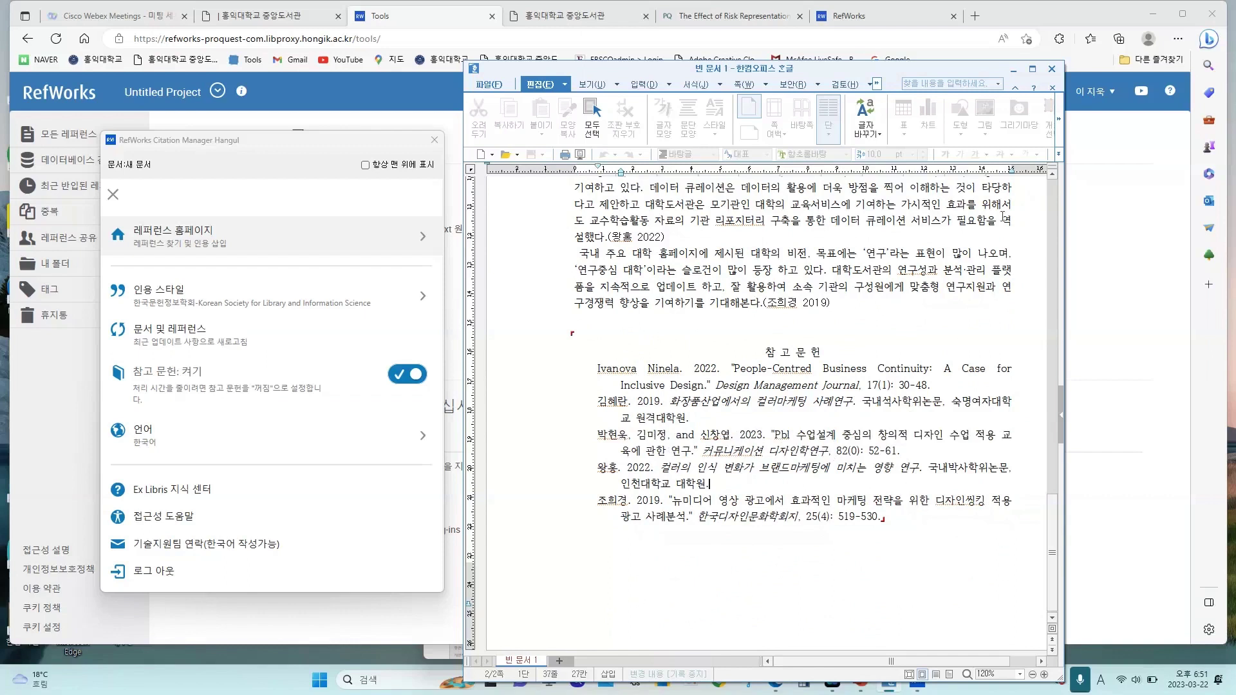
pyautogui.scroll(10, 752, 369)
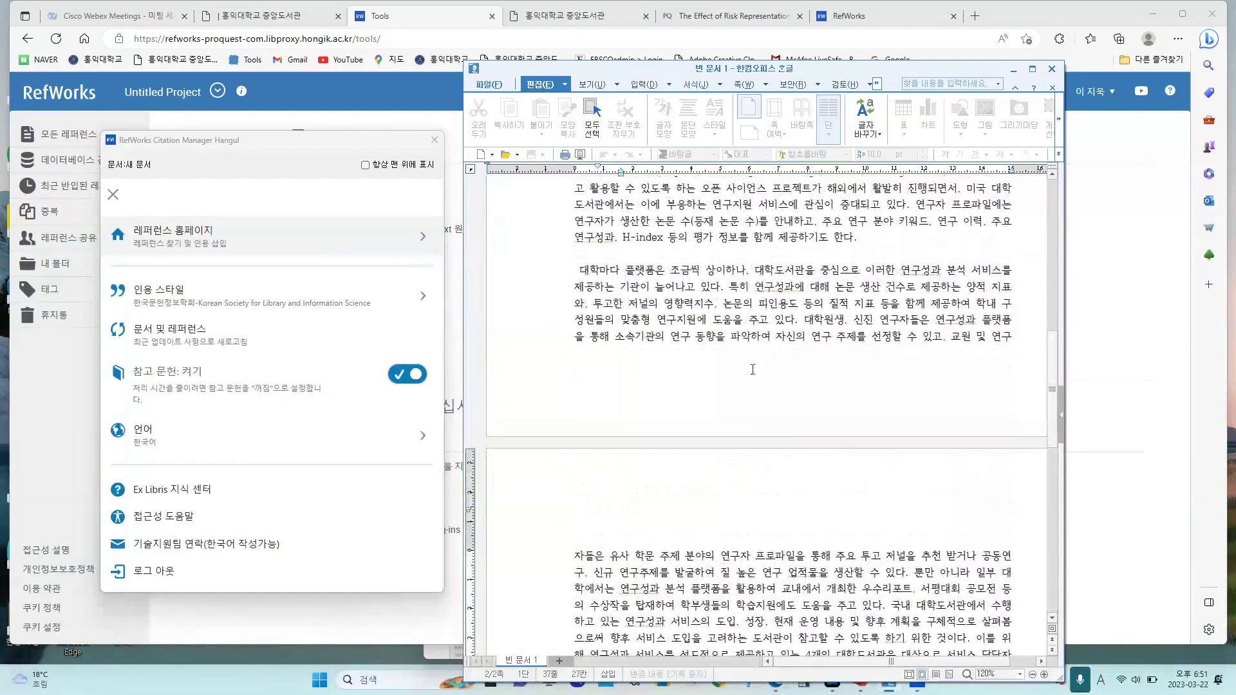
pyautogui.scroll(10, 751, 369)
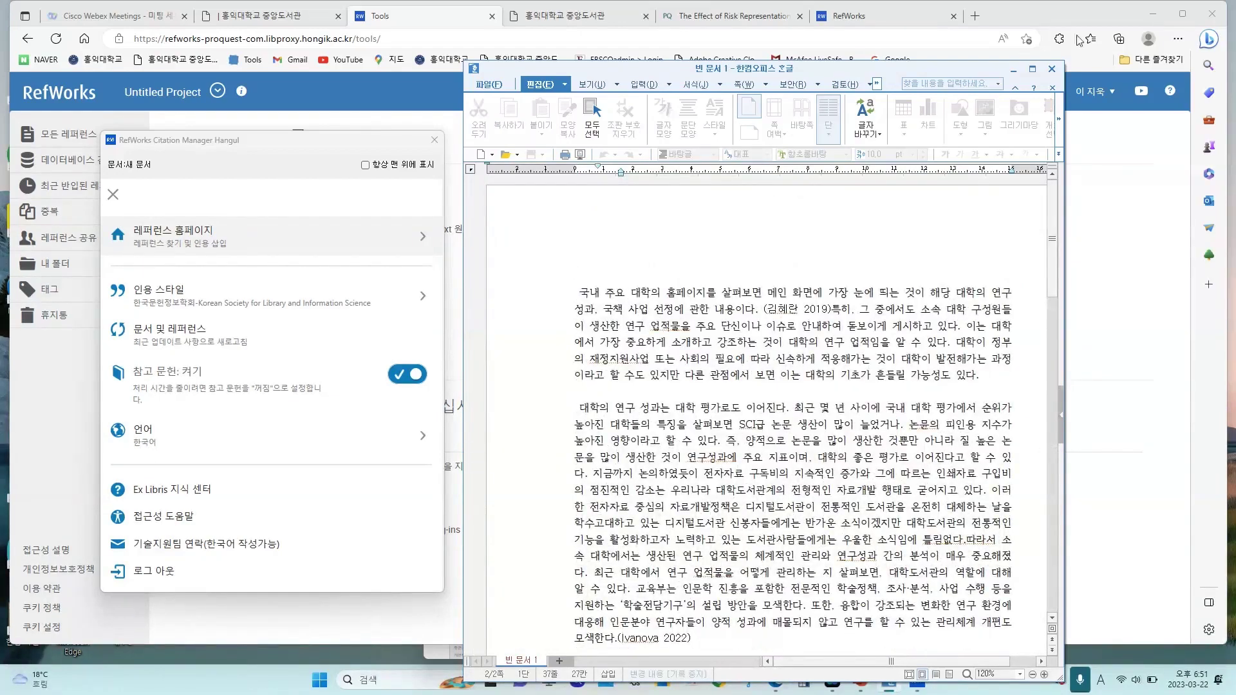
# - Switch to the 참고문헌 작성가이드 presentation in PowerPoint and open the survey link on its closing 감사합니다 slide in the browser
pyautogui.click(1011, 69)
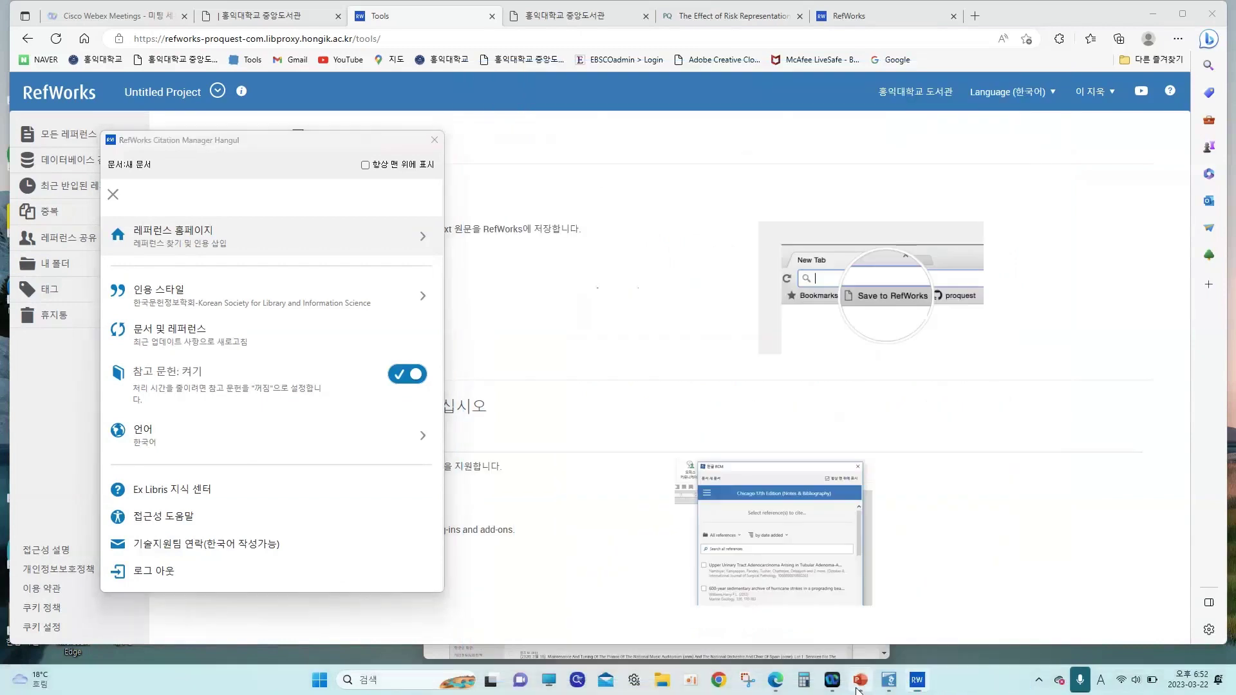
pyautogui.click(858, 685)
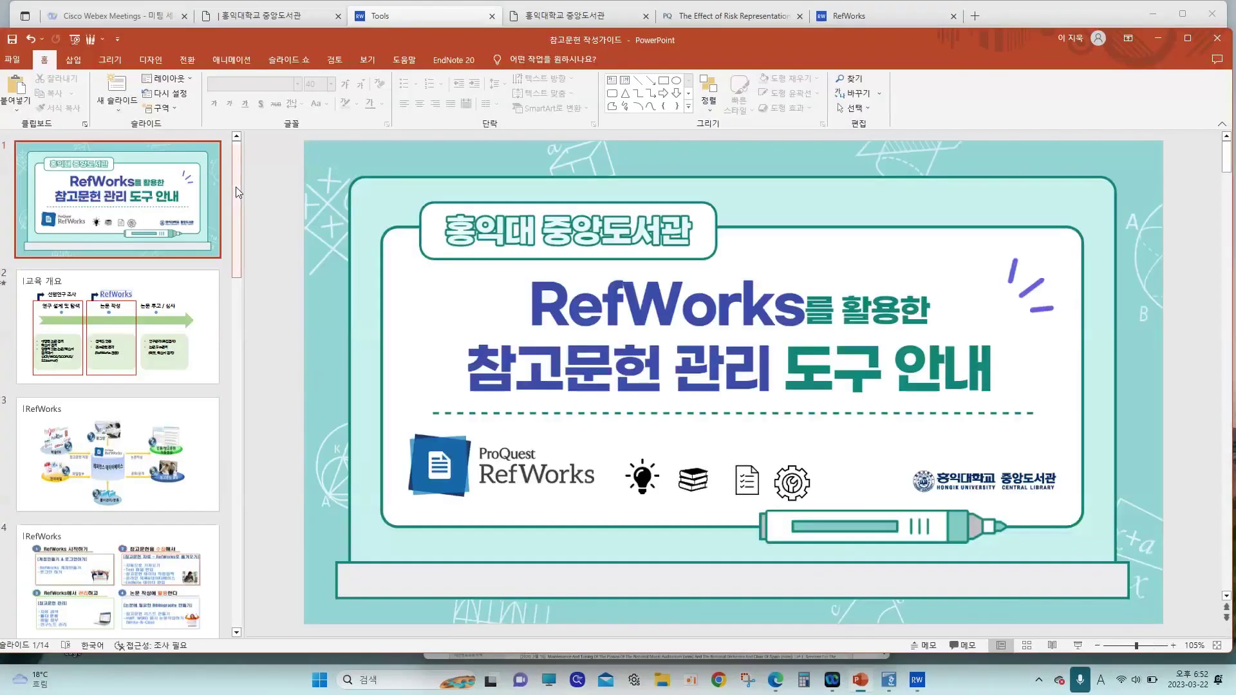
pyautogui.moveTo(238, 192); pyautogui.dragTo(237, 549)
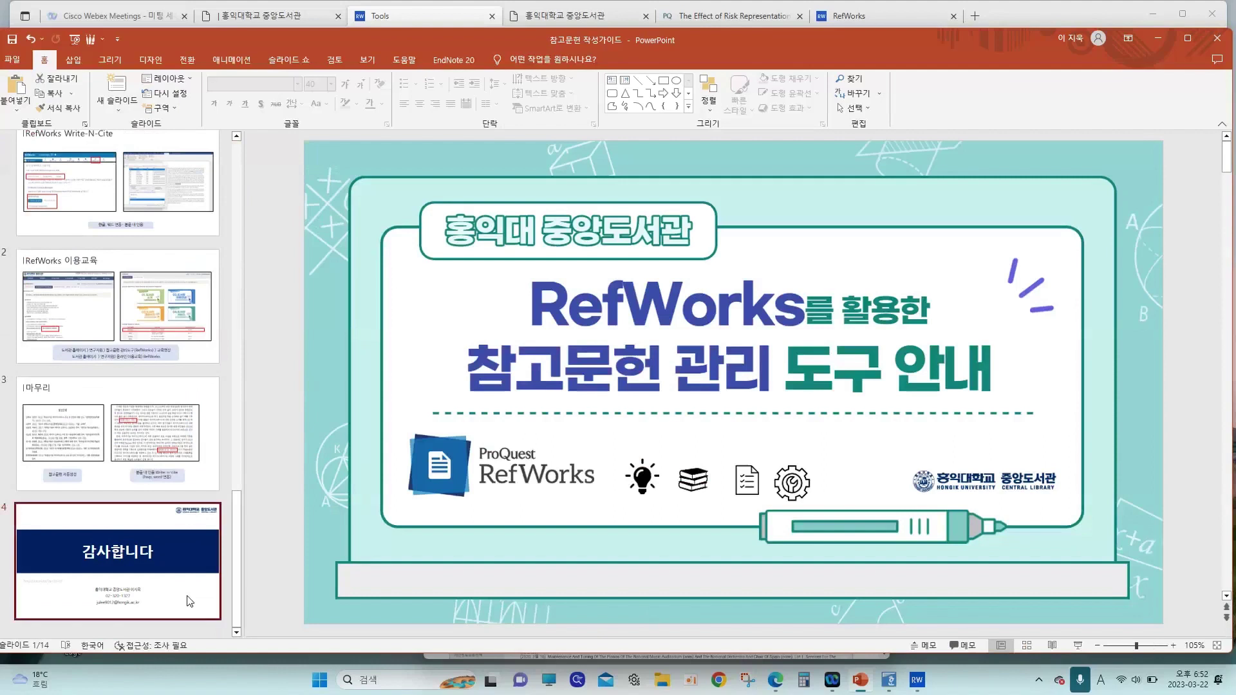
pyautogui.click(118, 560)
pyautogui.click(379, 475)
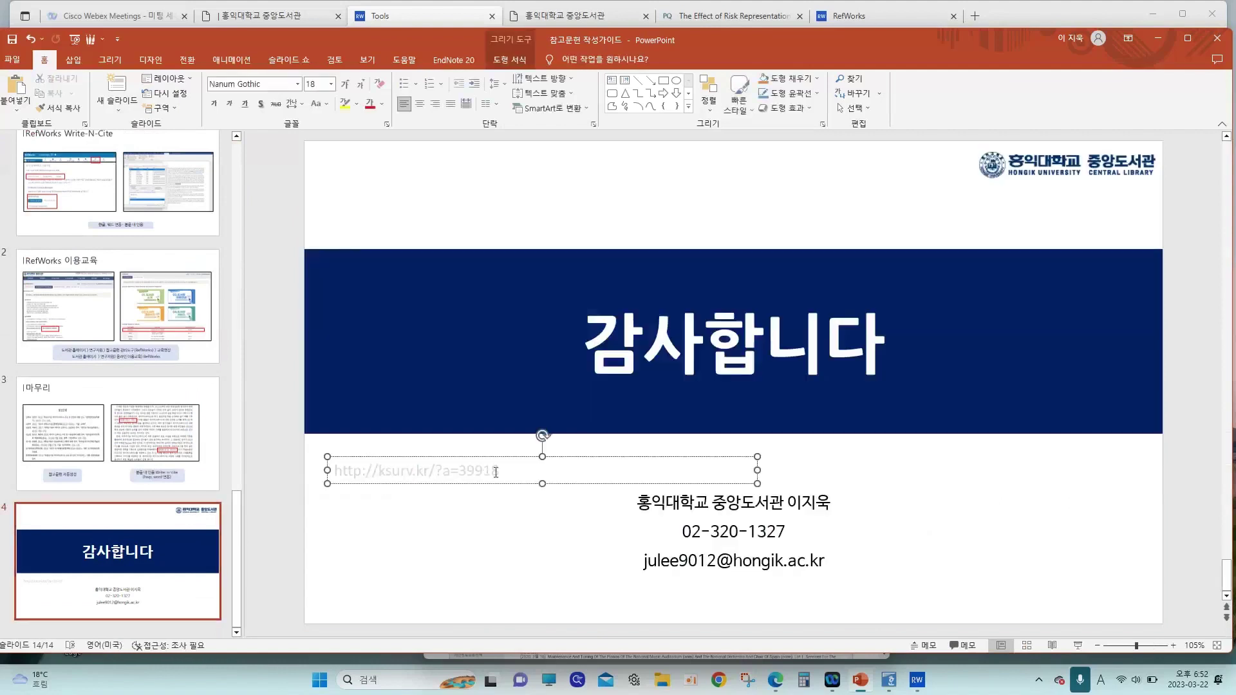
pyautogui.tripleClick(341, 472)
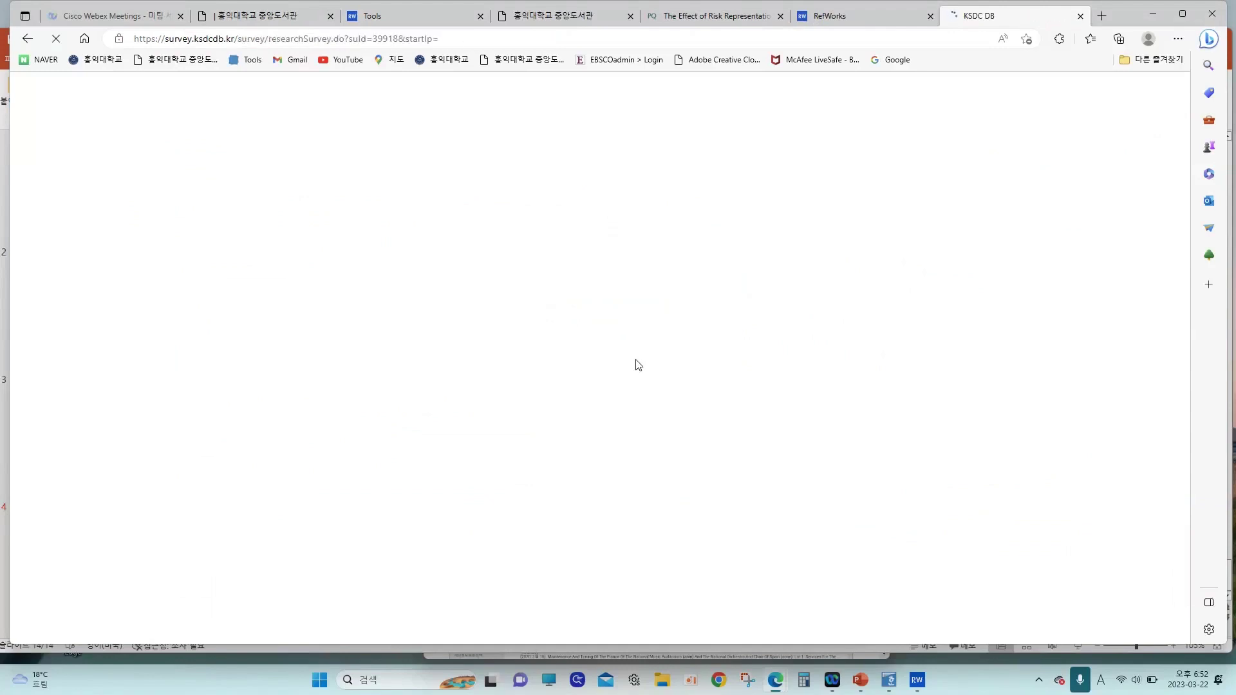
# - Close the survey page and return to the 홍익대학교 중앙도서관 home page in the library's browser tab
pyautogui.click(1080, 16)
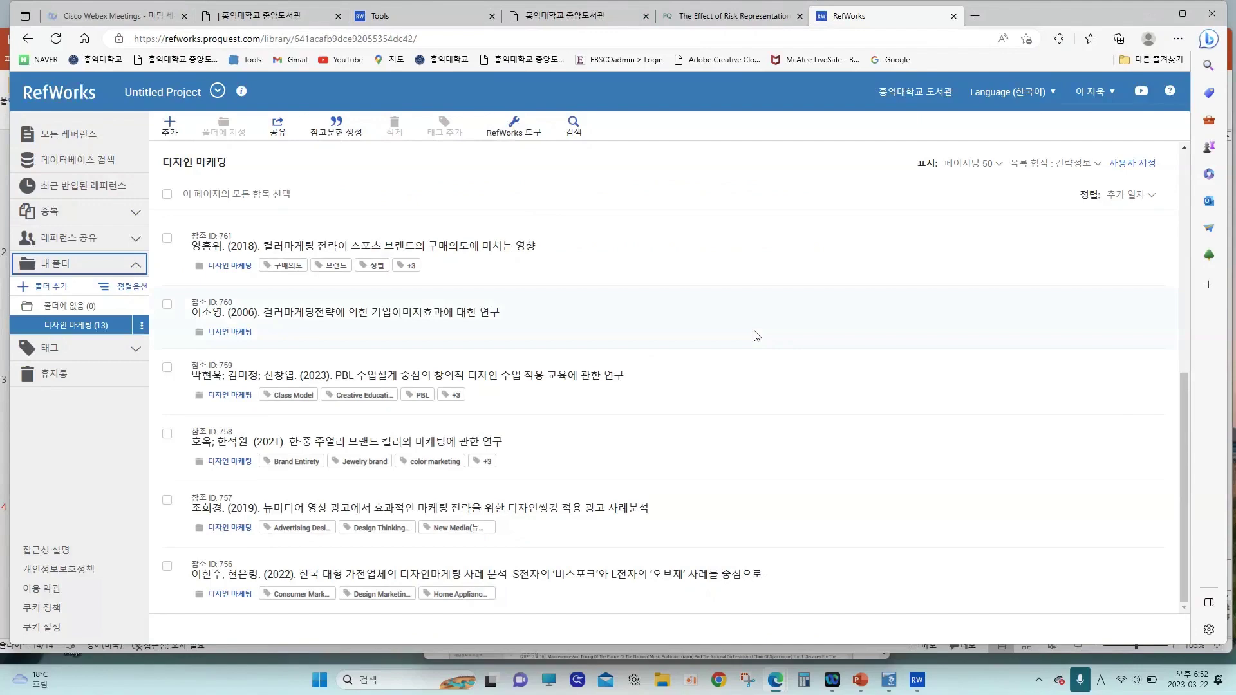
pyautogui.click(296, 24)
pyautogui.scroll(2, 422, 181)
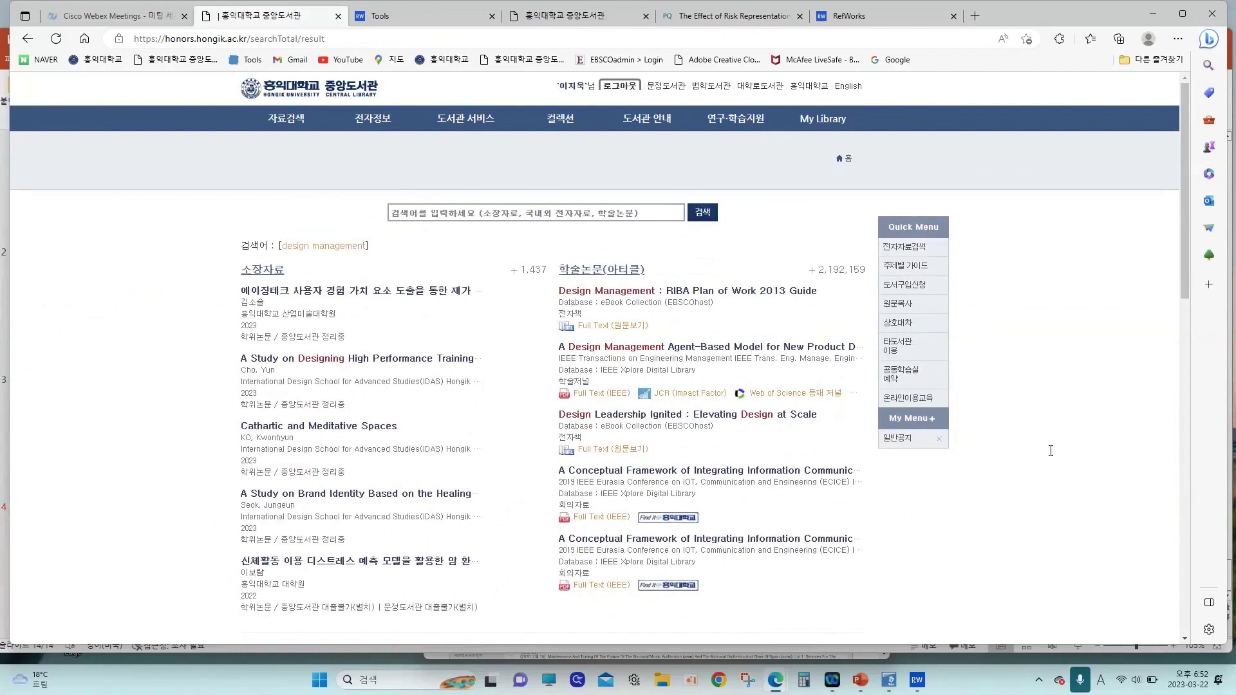
pyautogui.click(376, 84)
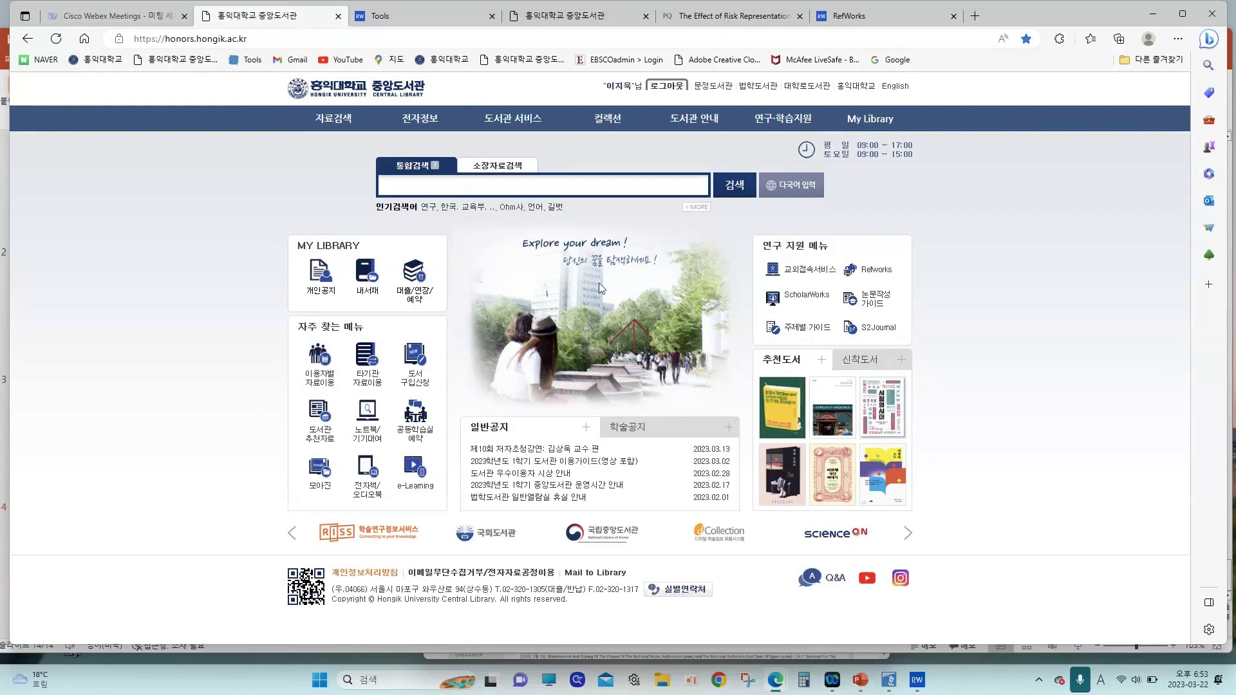
# - View the 디자인 마케팅 folder in RefWorks, and run a 통합검색 for 마케팅 on the library site to browse its results
pyautogui.click(867, 18)
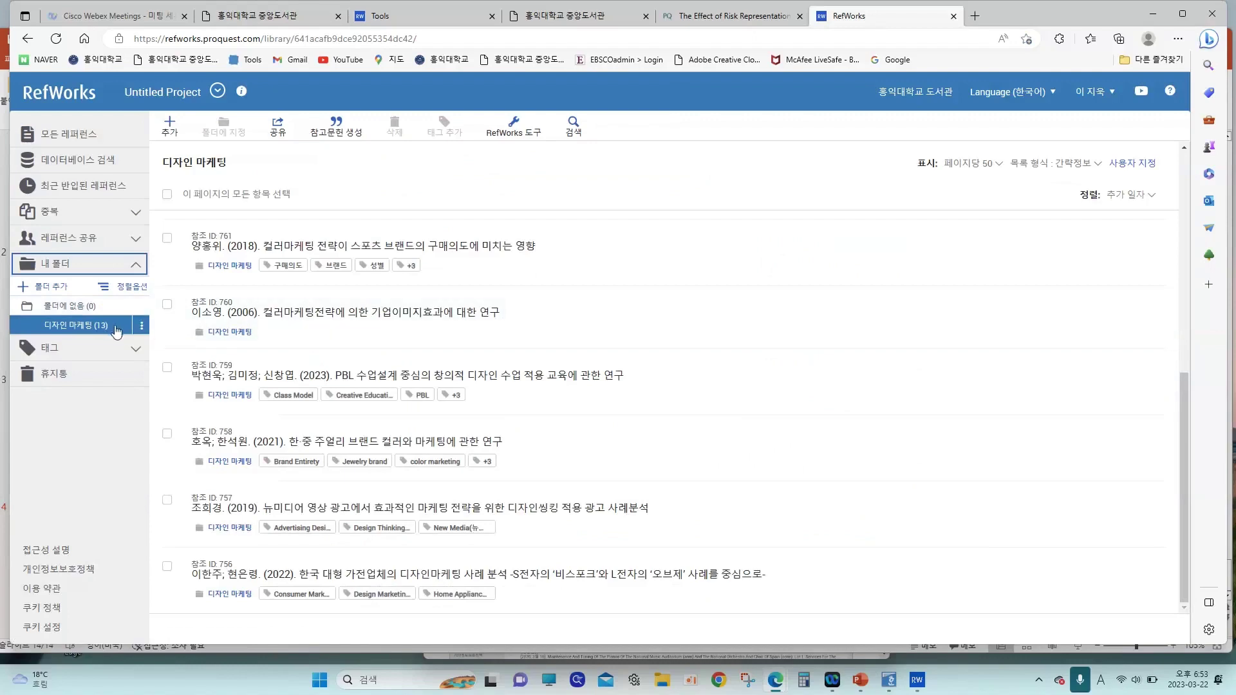
pyautogui.click(268, 21)
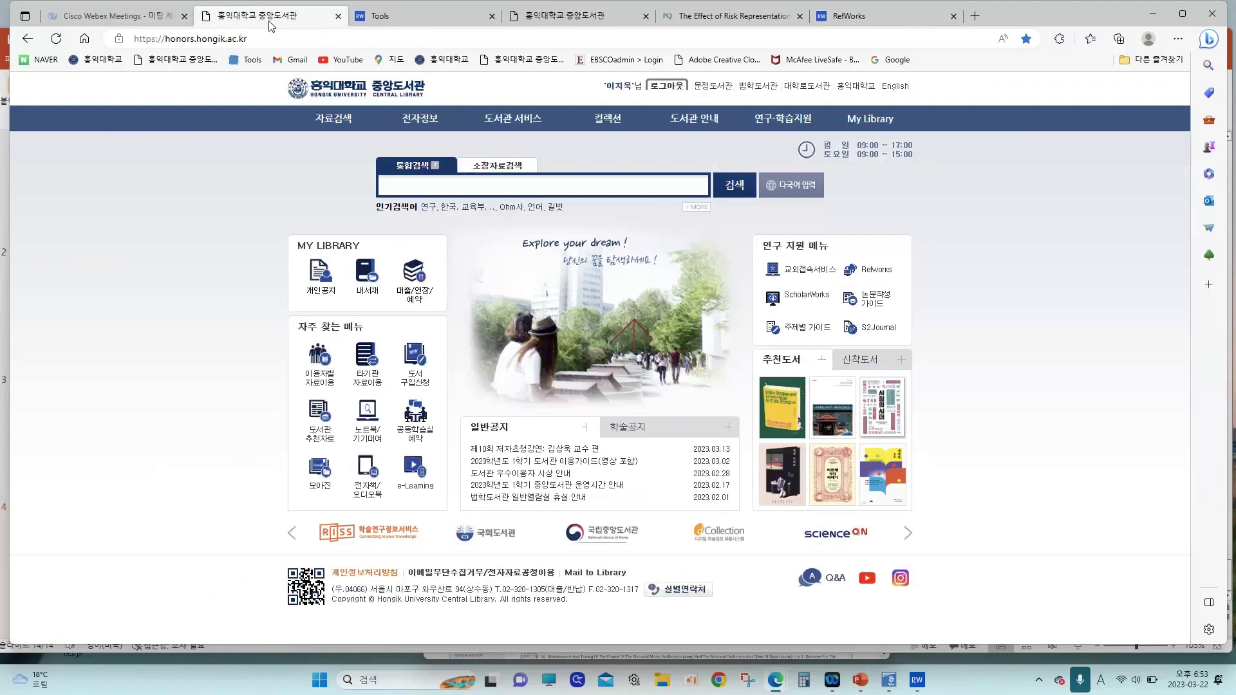
pyautogui.click(413, 189)
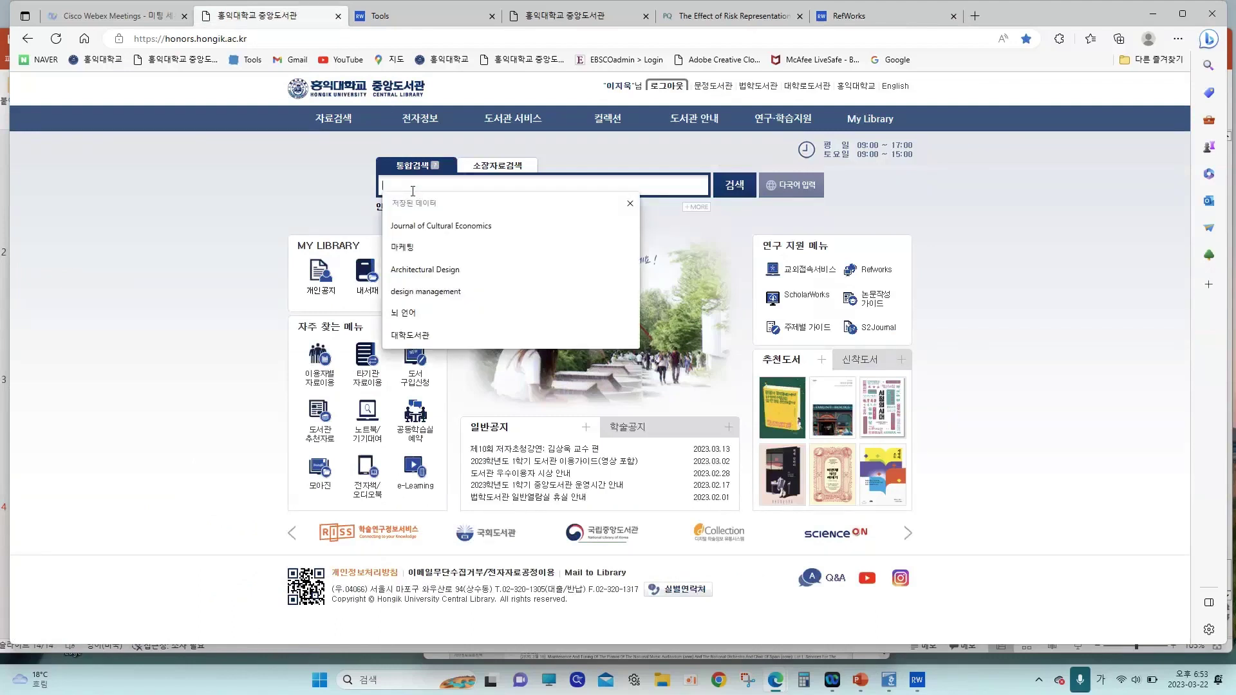
pyautogui.click(435, 248)
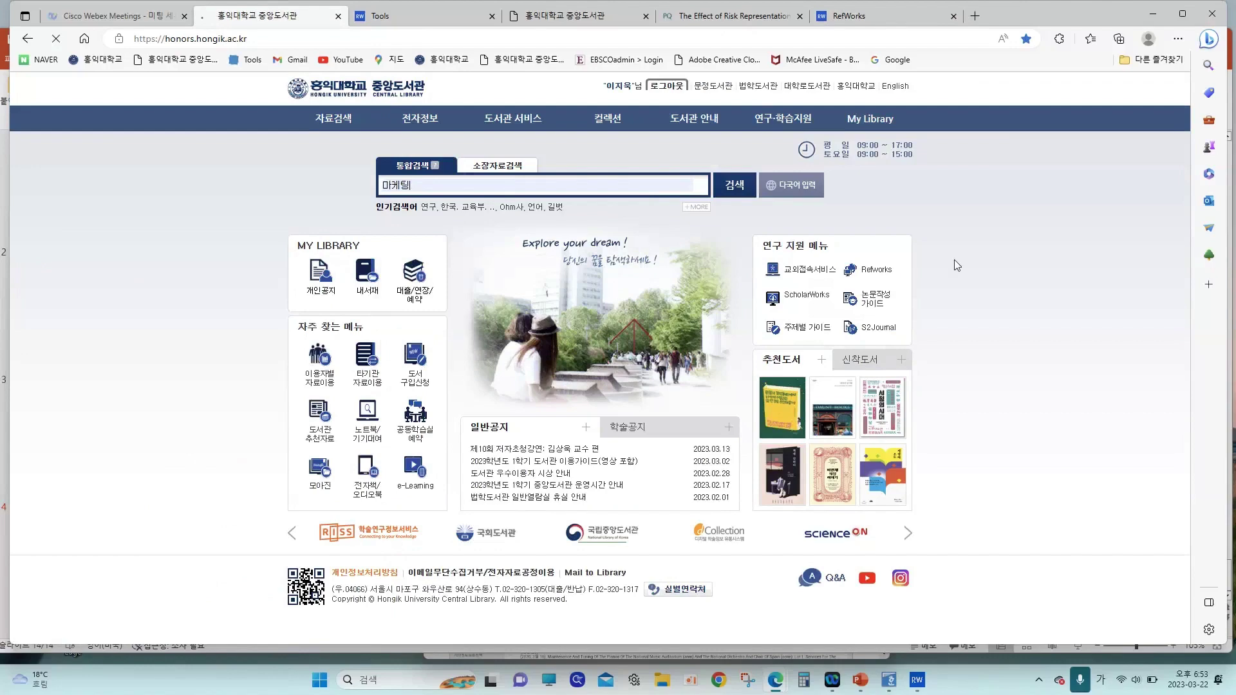
pyautogui.scroll(-2, 732, 360)
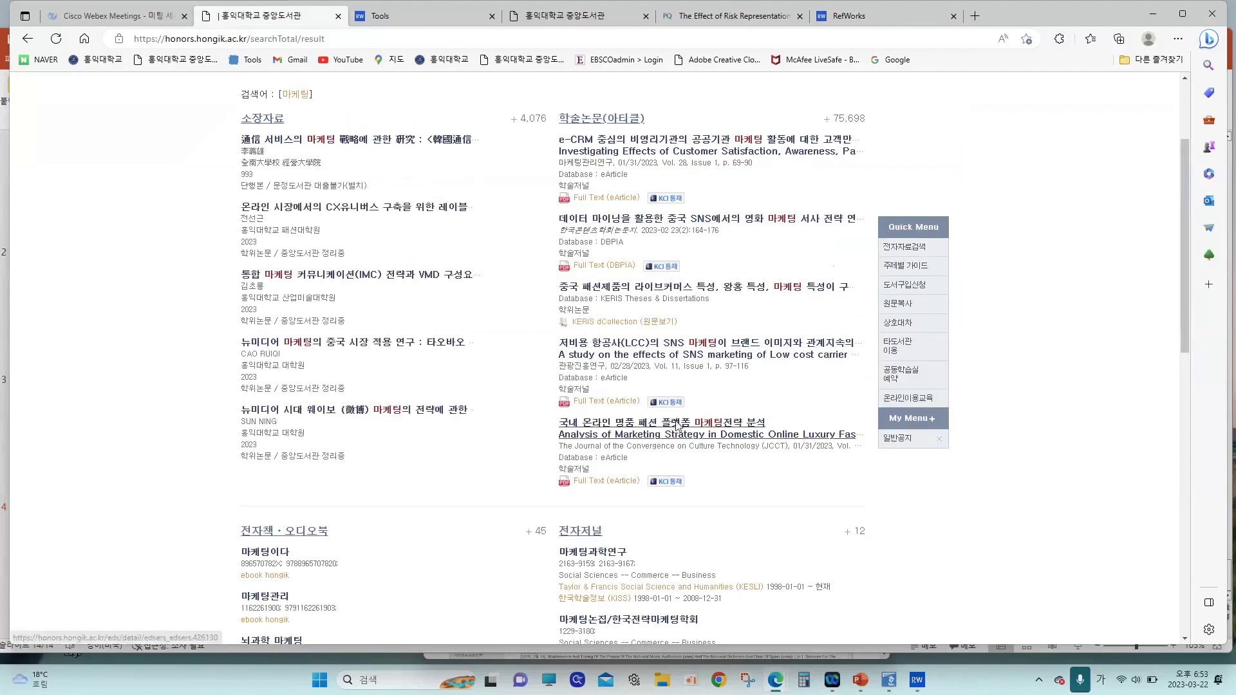
# - Open the DBpia article on 영화 마케팅 서사 전략 from the search results and view its 인용 export options
pyautogui.scroll(-1, 625, 444)
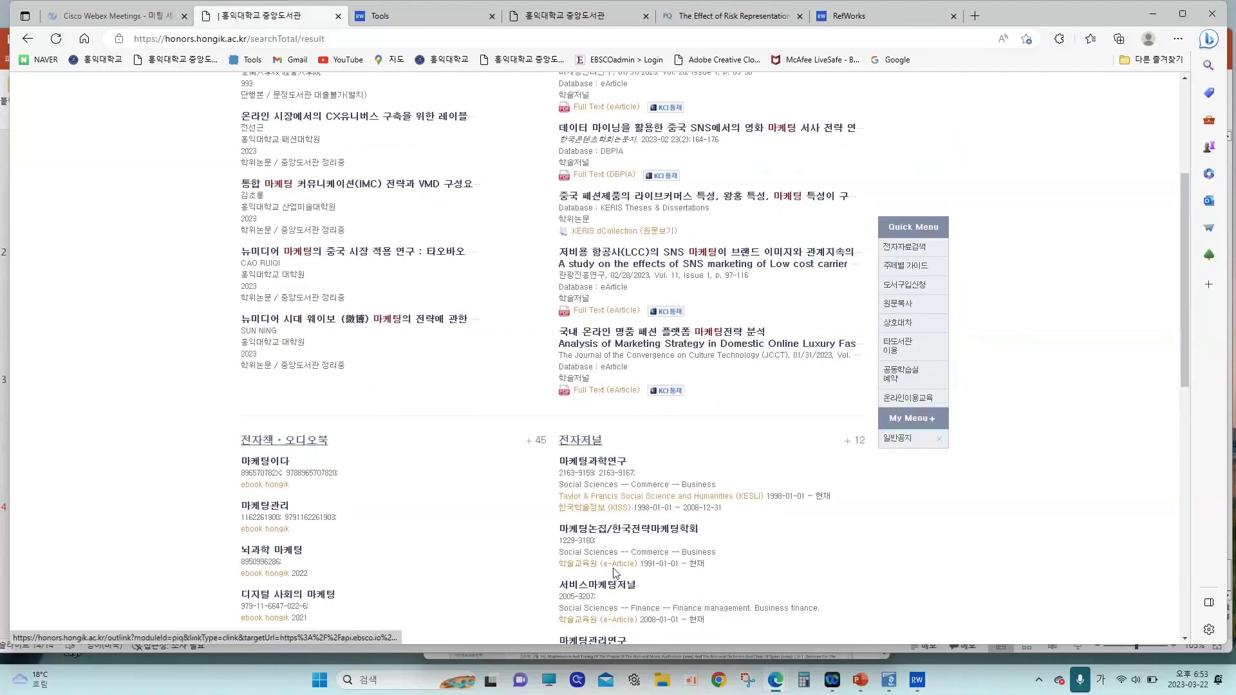
pyautogui.click(610, 179)
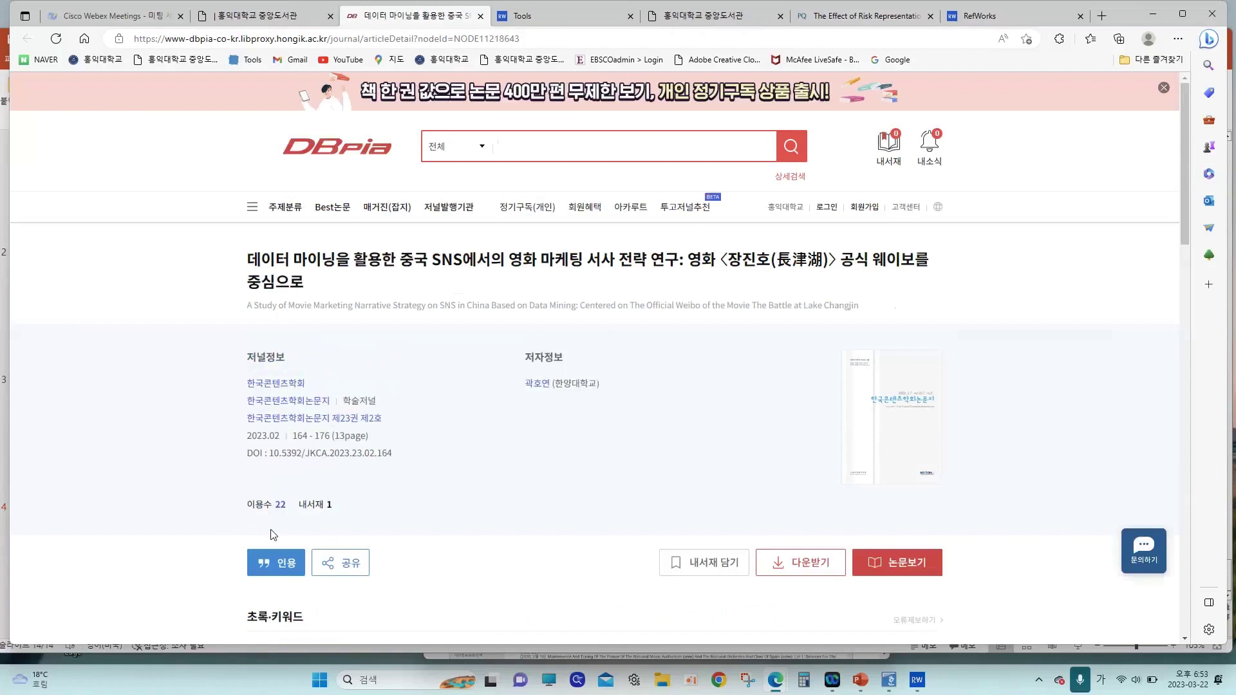
pyautogui.click(280, 565)
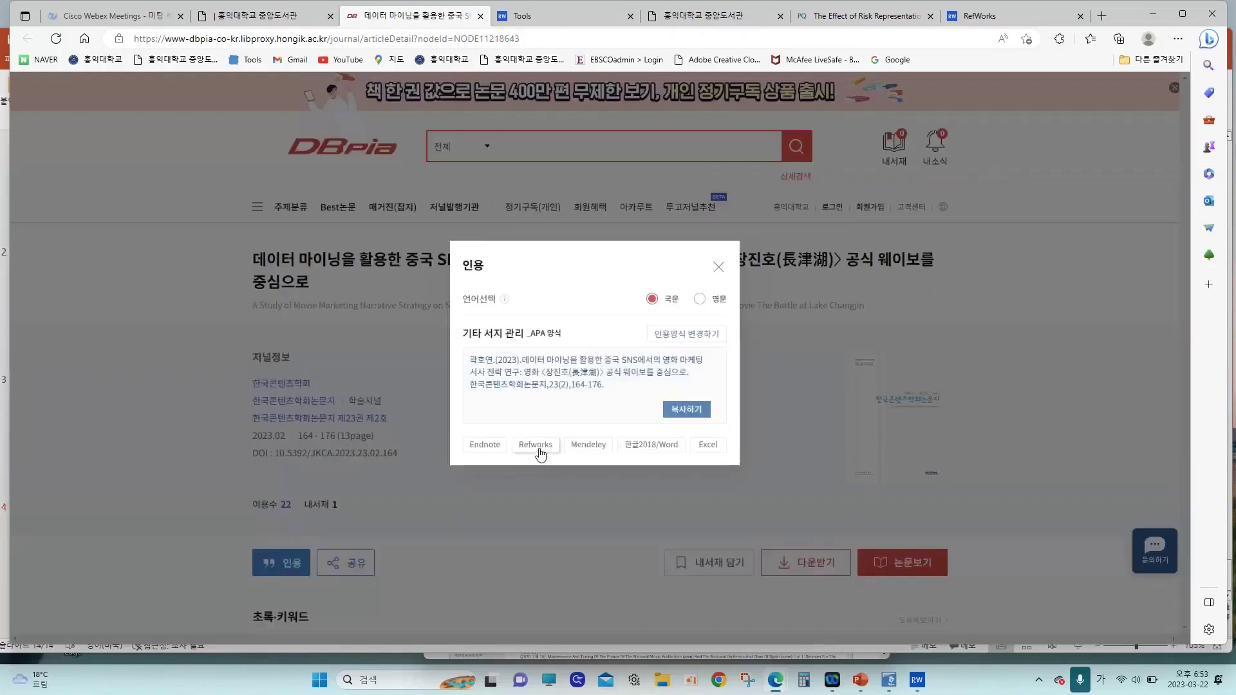
pyautogui.click(719, 268)
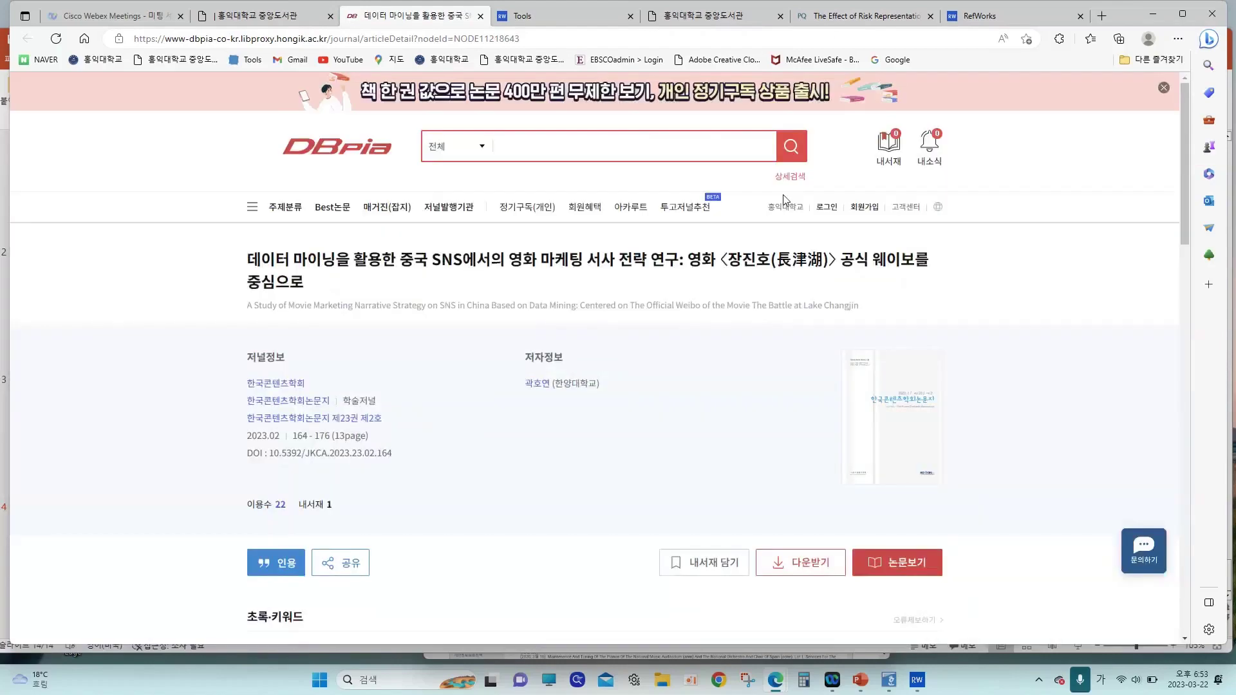
# - In RefWorks, select all references in the 디자인 마케팅 folder, generate a 참고문헌 리스트 from them and copy it to the clipboard
pyautogui.click(1024, 14)
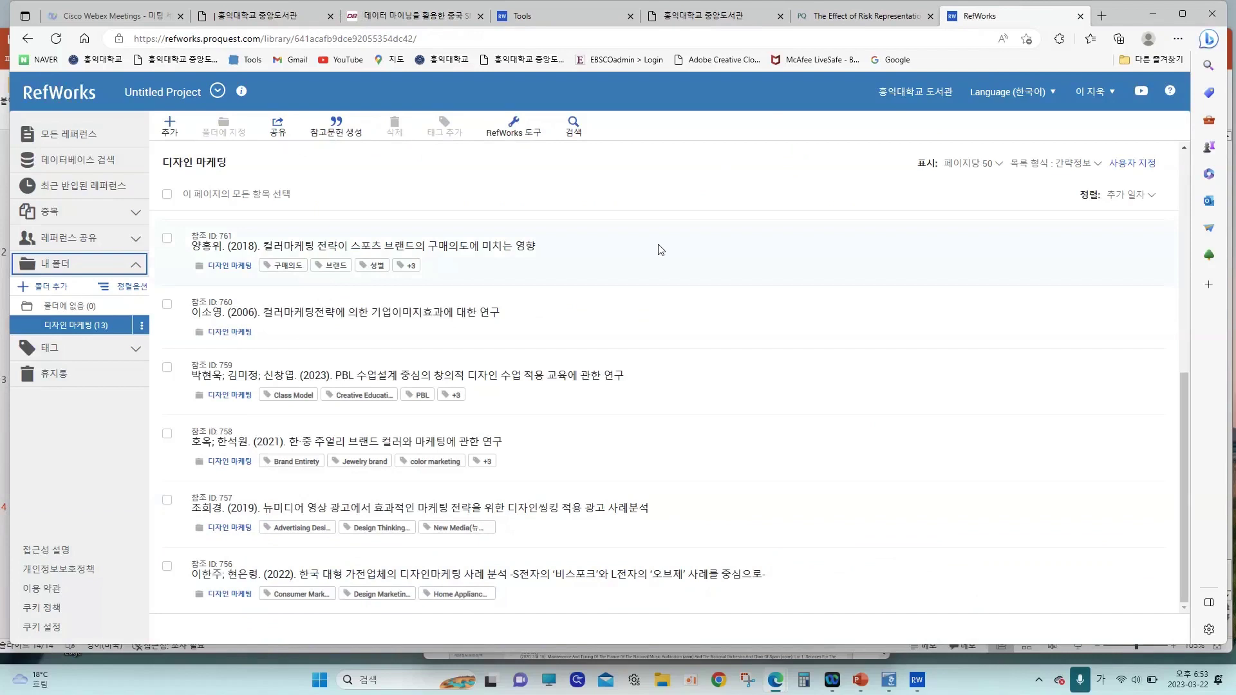
pyautogui.click(168, 195)
pyautogui.click(348, 130)
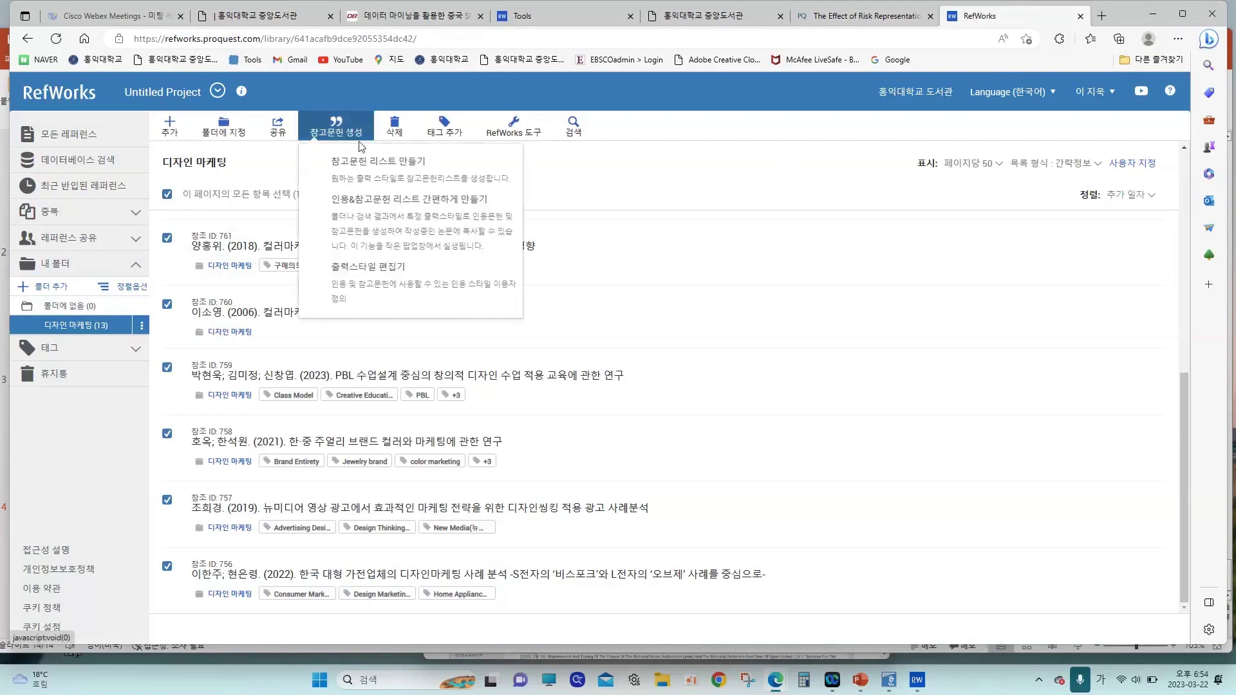
pyautogui.click(375, 161)
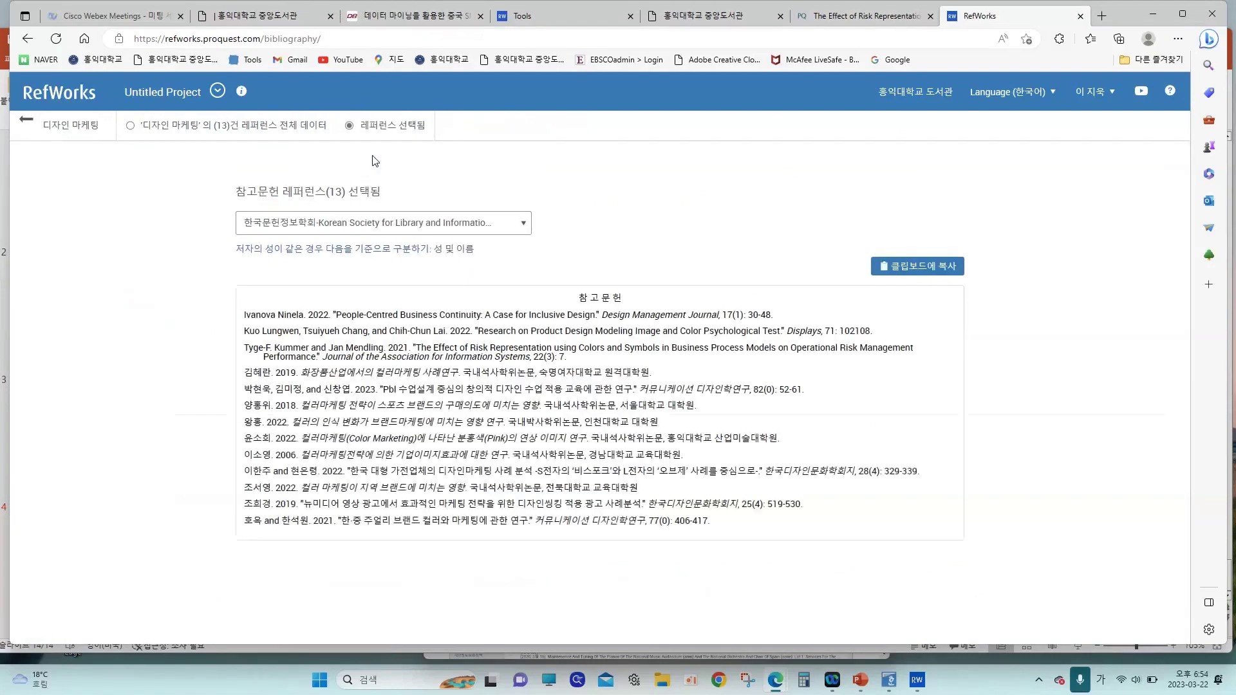
pyautogui.click(959, 271)
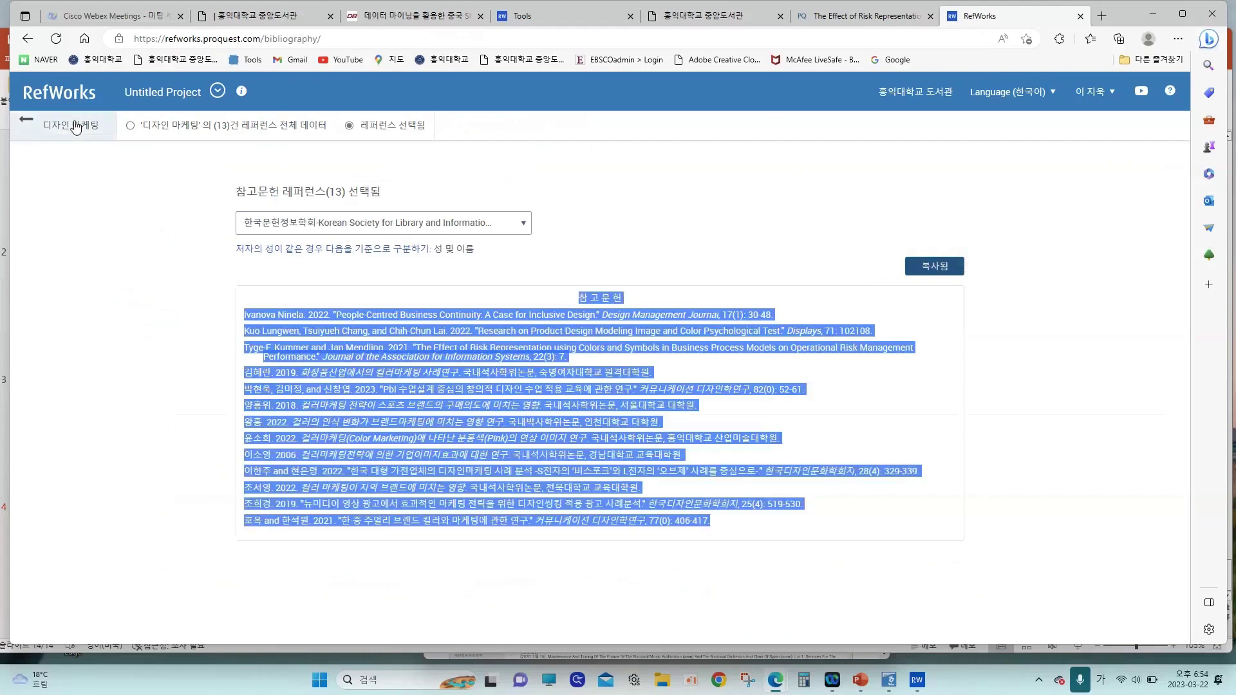
# - Return to the 디자인 마케팅 folder and open the RefWorks 도구 page to view the Microsoft Word add-on options
pyautogui.click(74, 122)
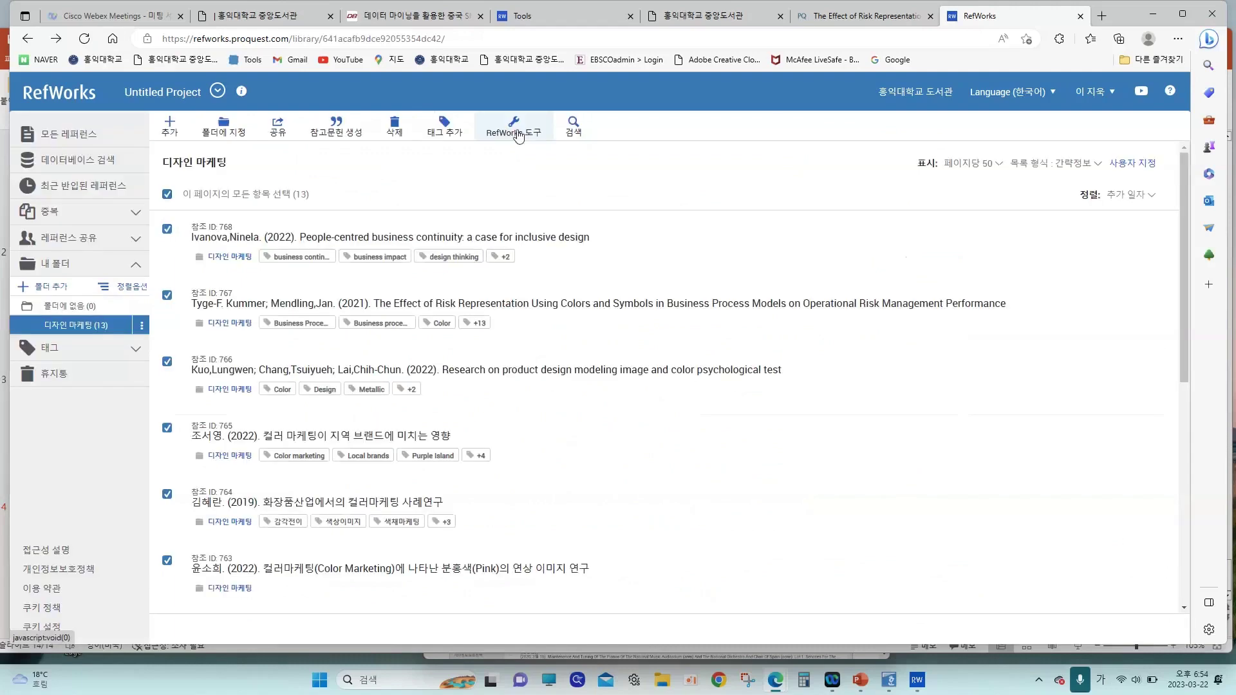
pyautogui.click(515, 128)
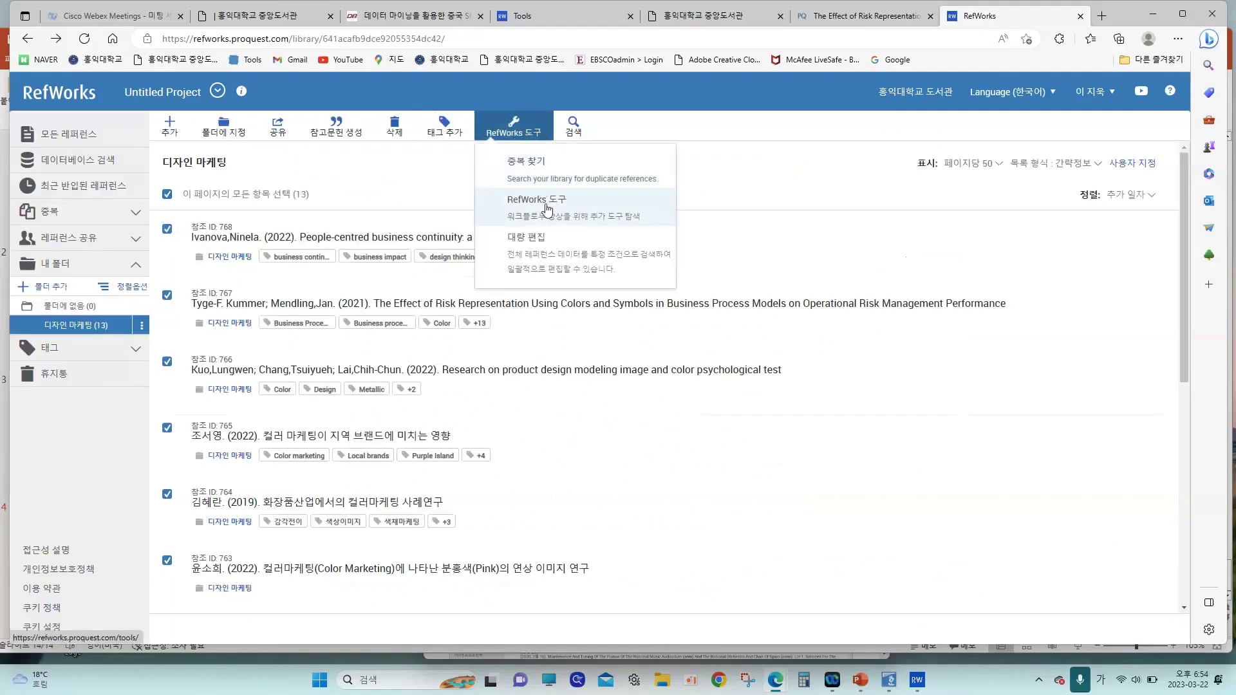
pyautogui.click(547, 206)
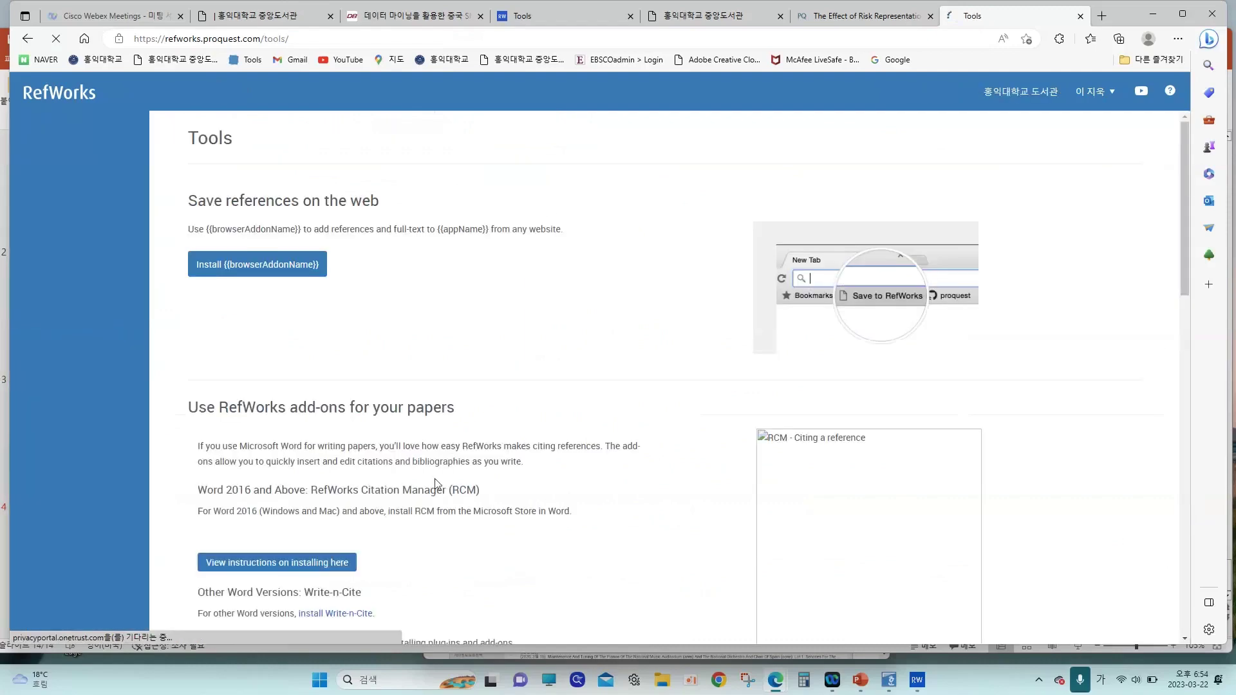
pyautogui.scroll(-2, 288, 479)
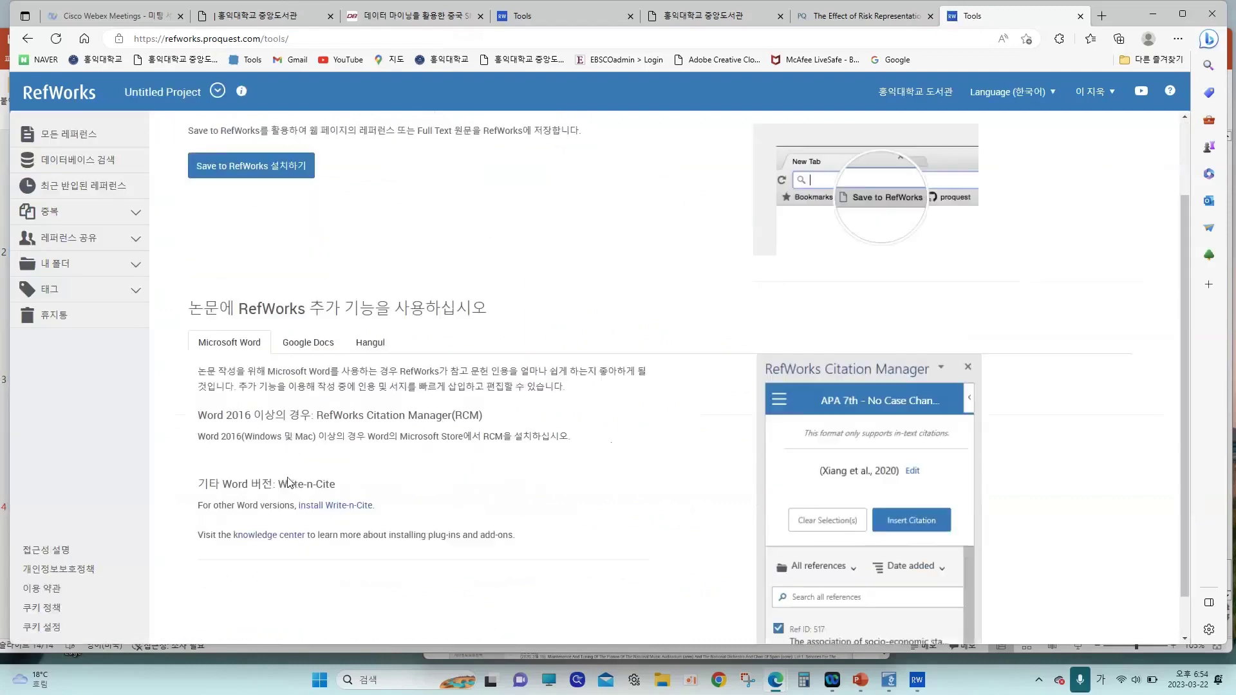
pyautogui.scroll(-1, 288, 479)
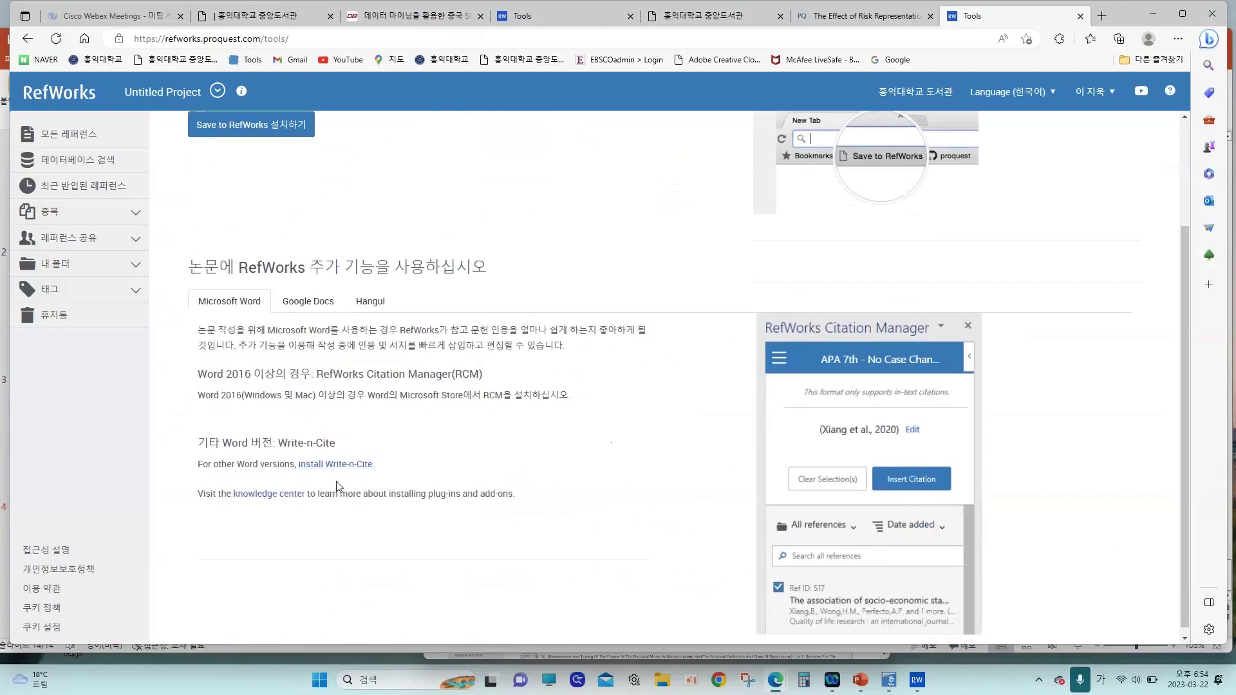
# - Find Word with the Windows search and launch it
pyautogui.click(395, 687)
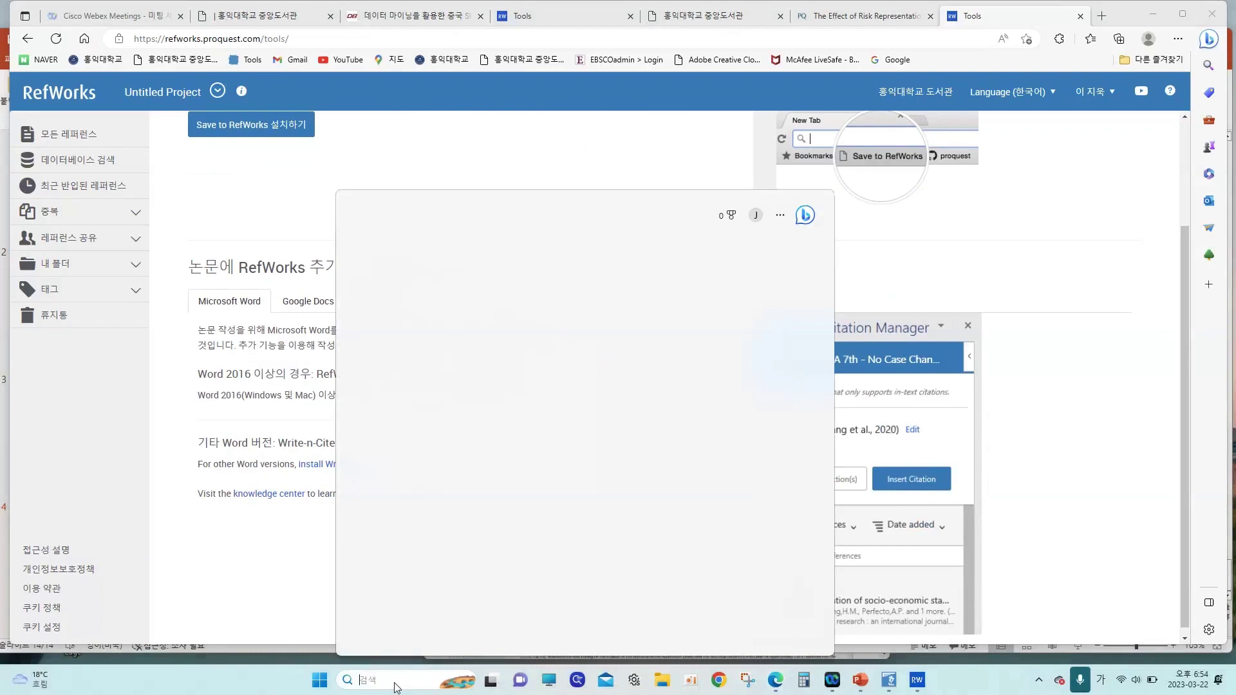
pyautogui.write('word')
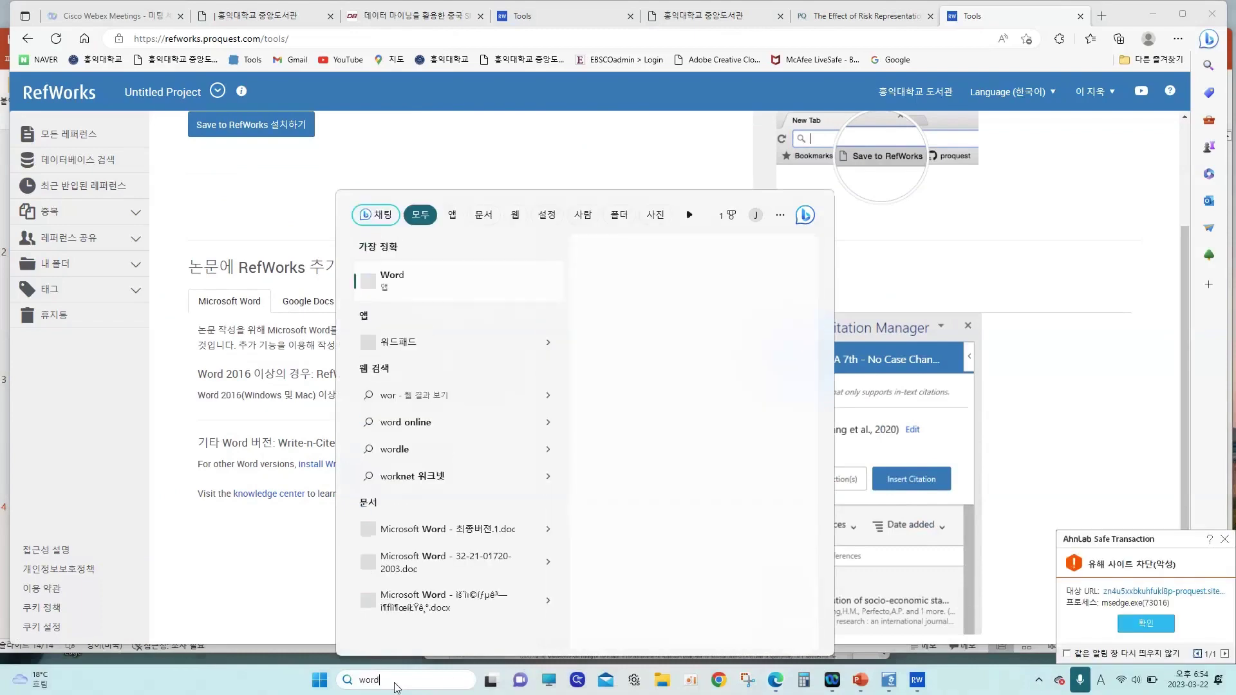
pyautogui.click(415, 290)
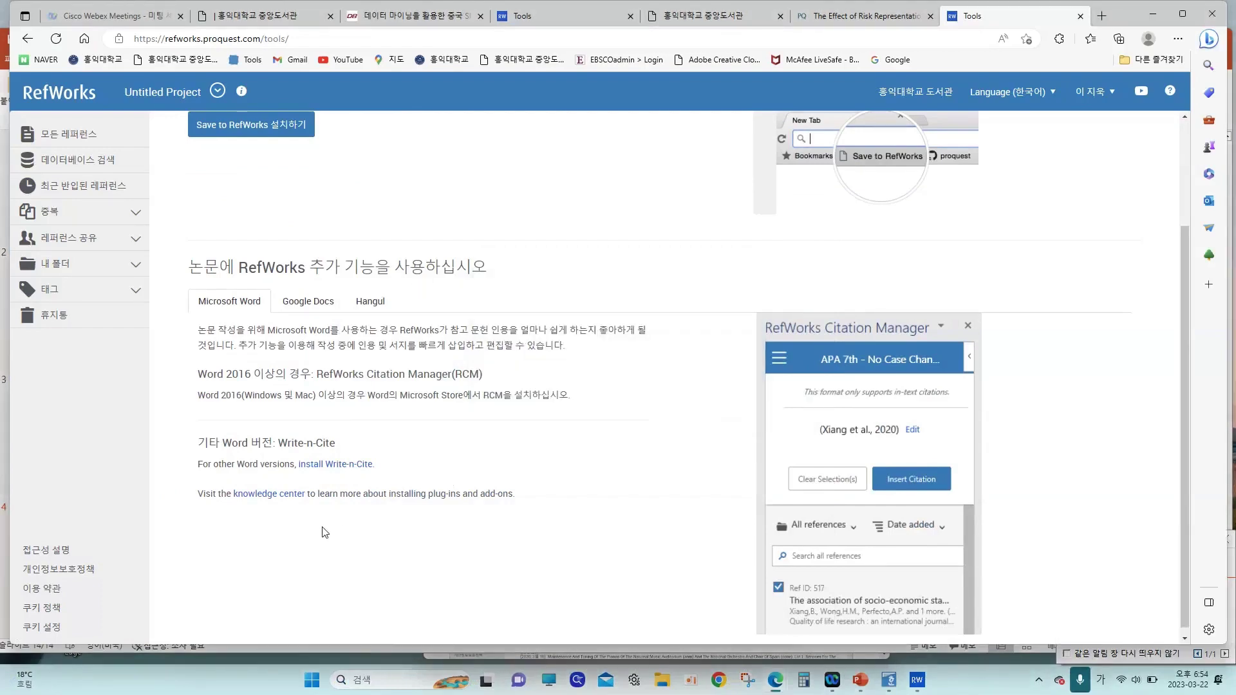
# - Go back to the library's 마케팅 search results in the browser and return to the 홍익대학교 중앙도서관 home page
pyautogui.scroll(3, 325, 532)
pyautogui.click(269, 18)
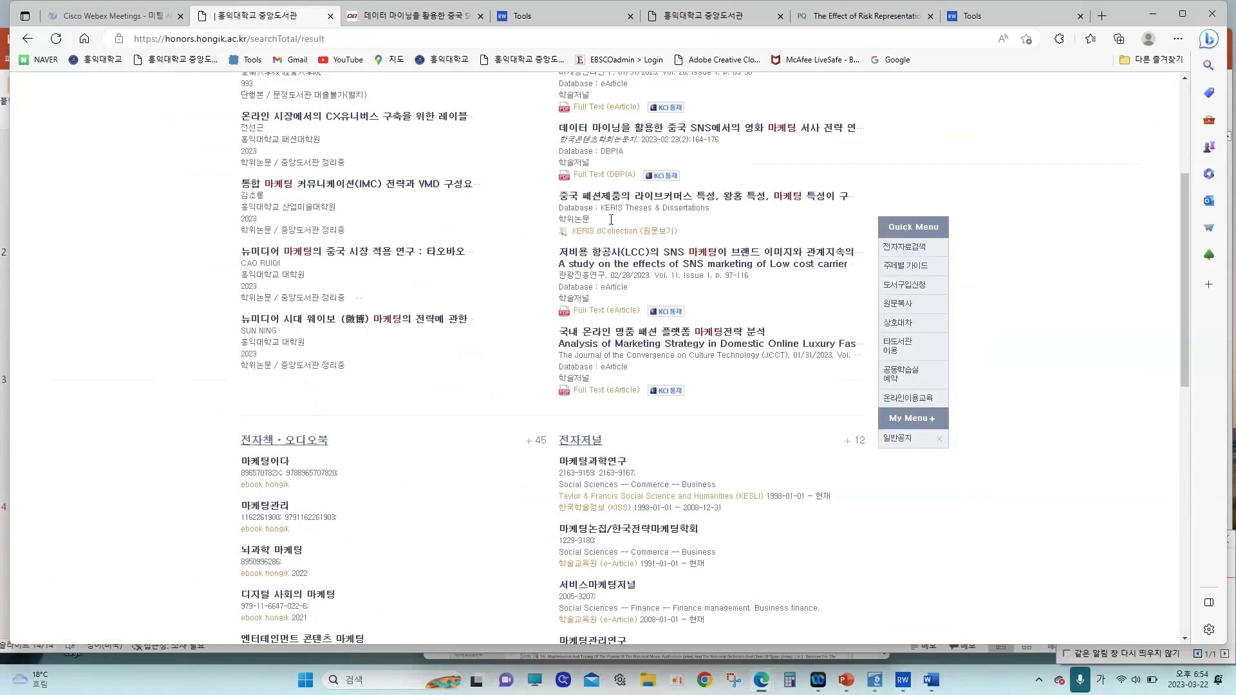
pyautogui.scroll(4, 611, 220)
pyautogui.click(406, 105)
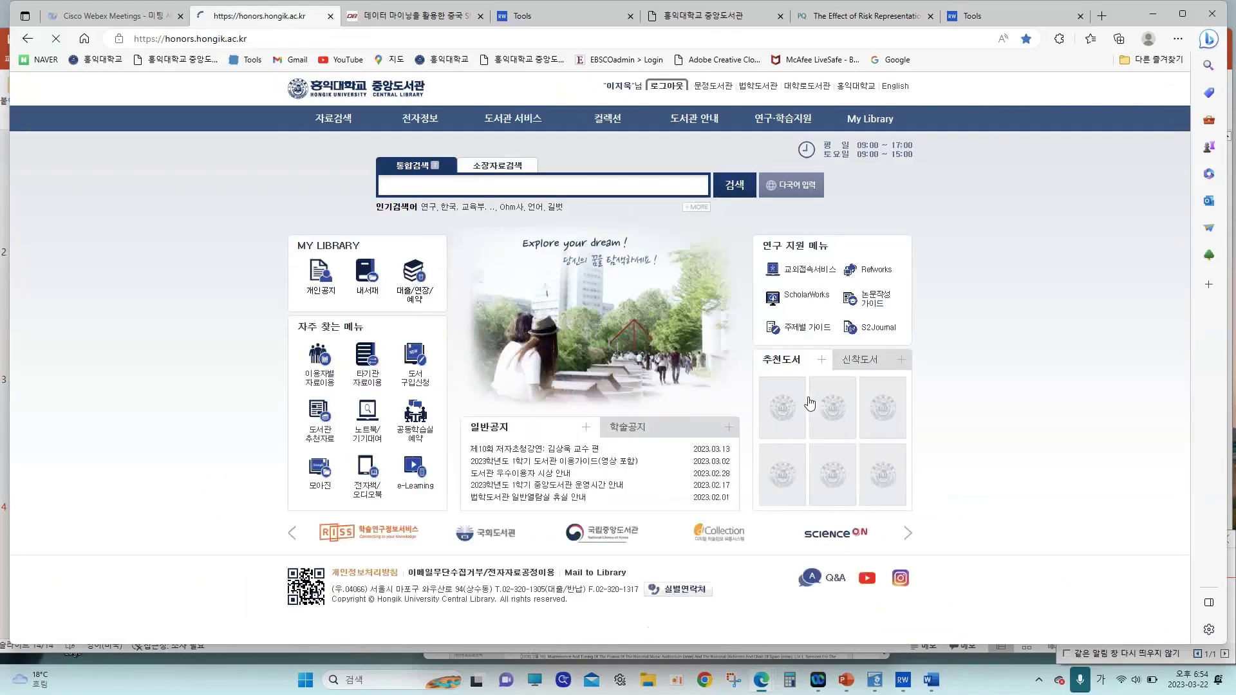
# - Open the library's YouTube channel, browse its 동영상 list of recorded training sessions, and close the channel
pyautogui.click(866, 582)
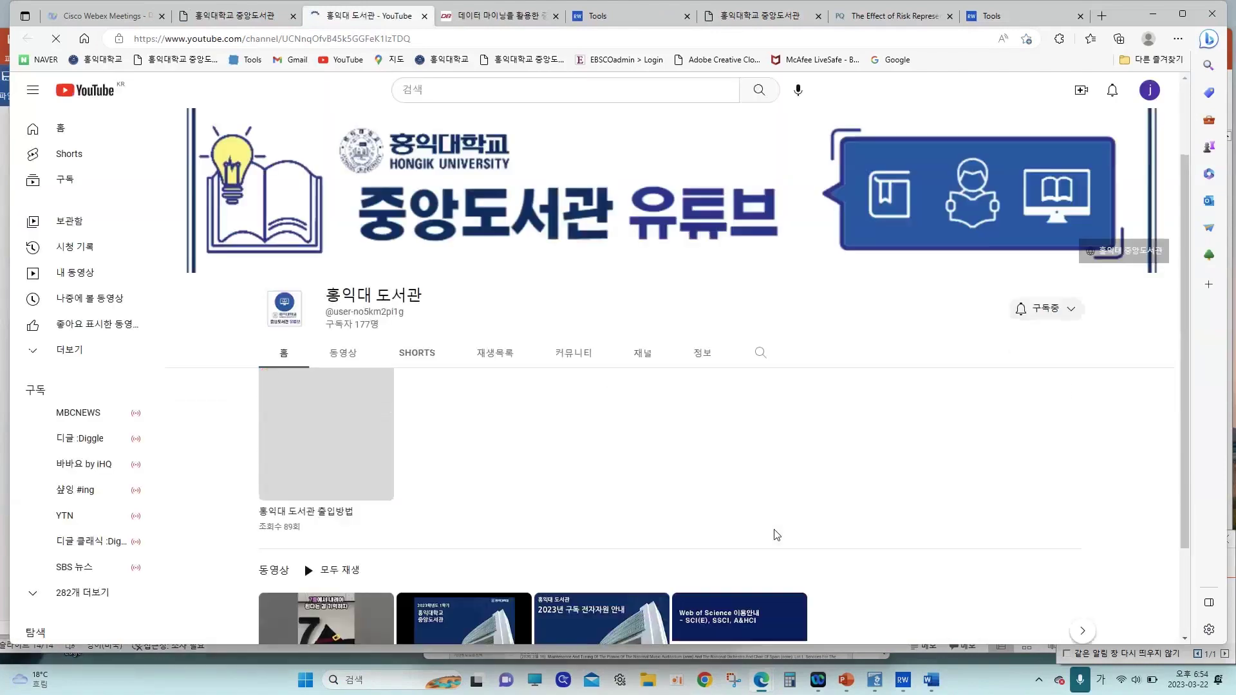
pyautogui.scroll(-3, 775, 535)
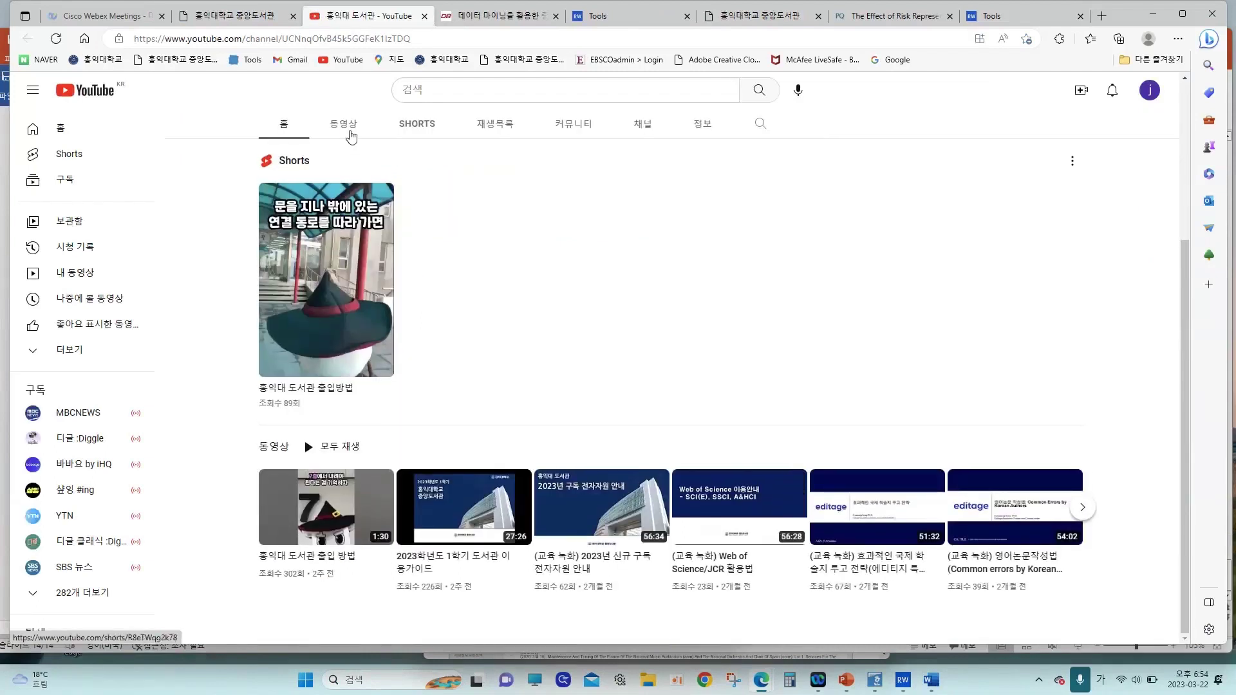
pyautogui.click(351, 136)
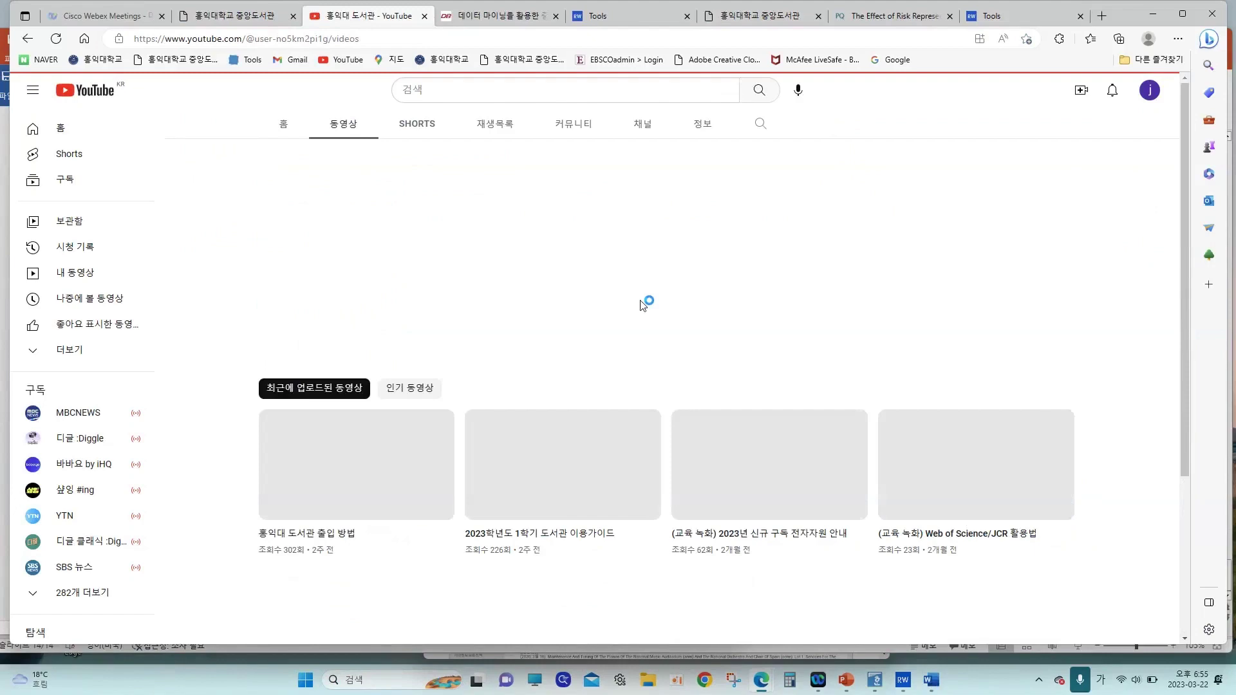
pyautogui.scroll(-5, 609, 428)
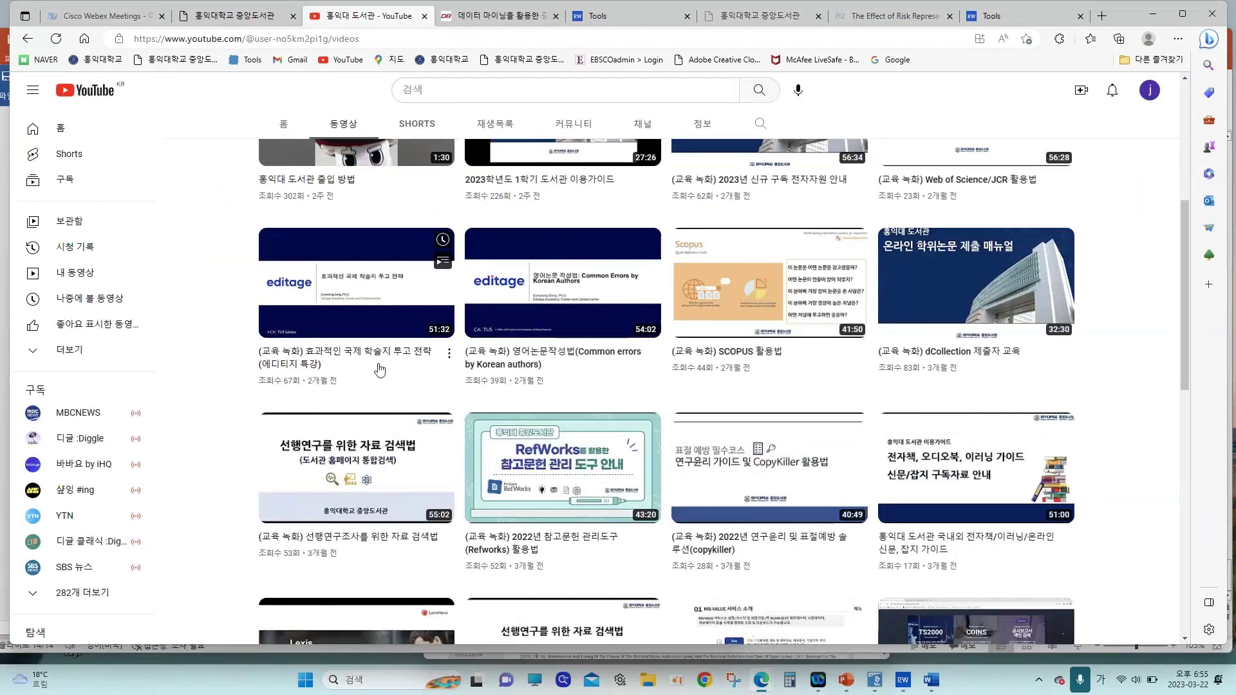
pyautogui.click(424, 16)
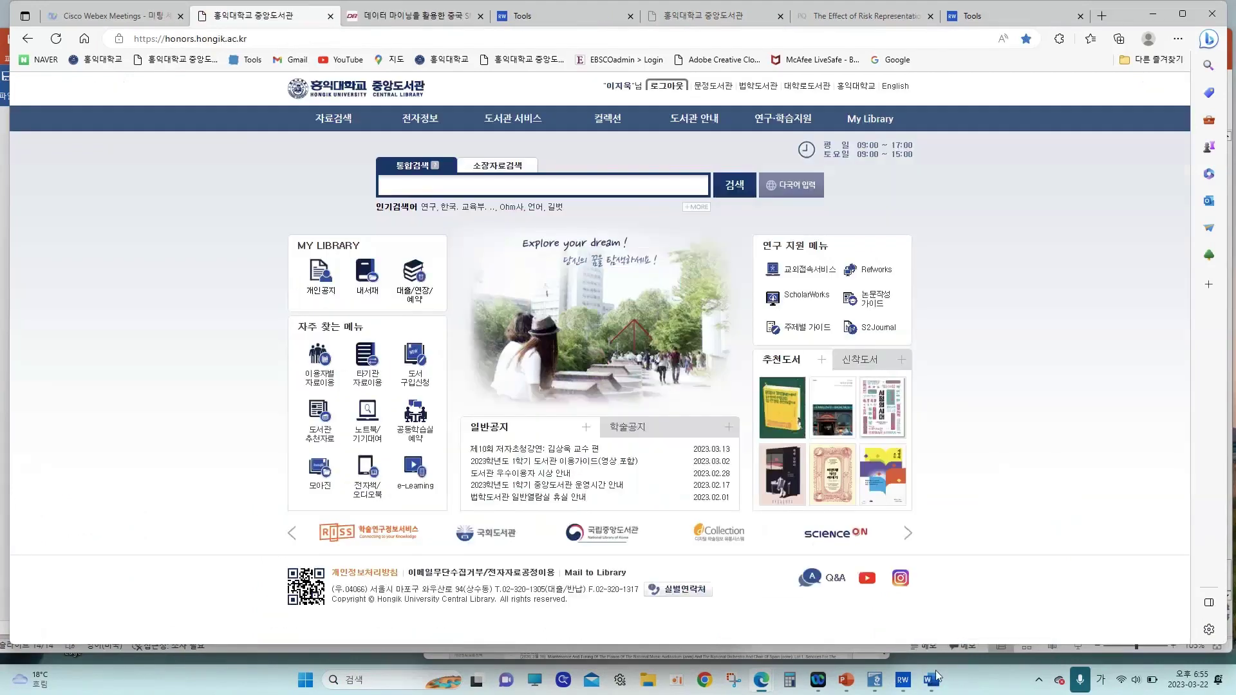
# - Switch to Word, create a blank document and display its RefWorks commands
pyautogui.click(936, 676)
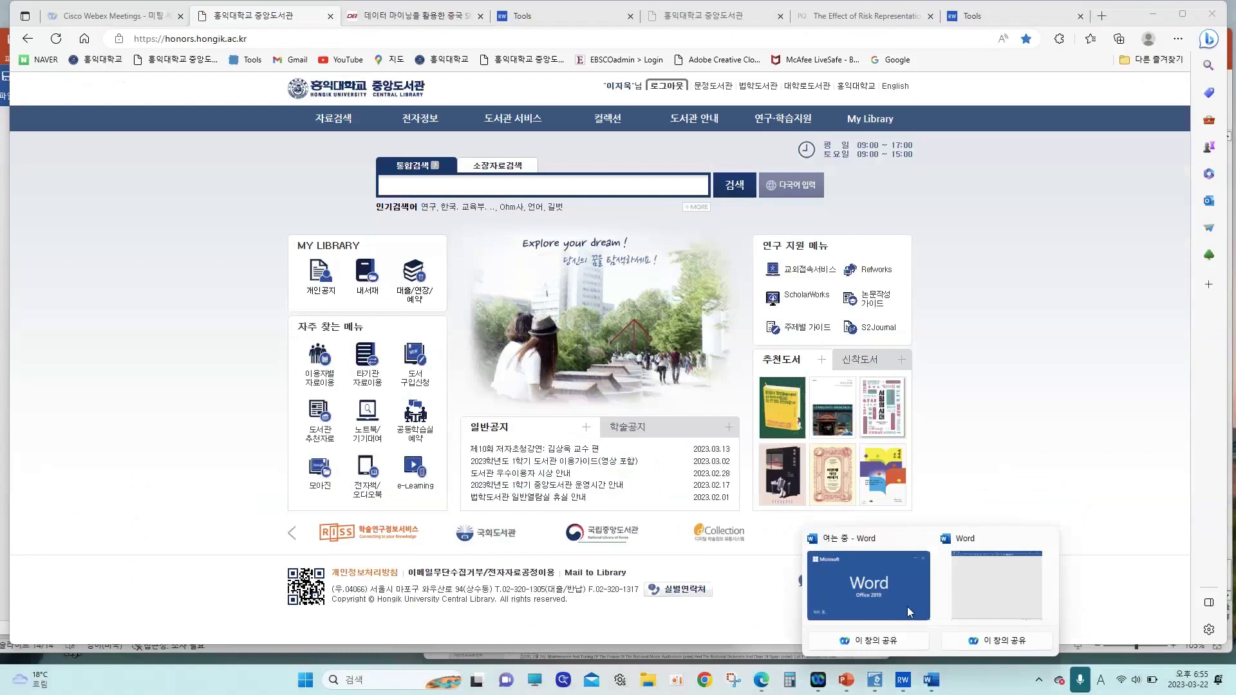
pyautogui.click(906, 606)
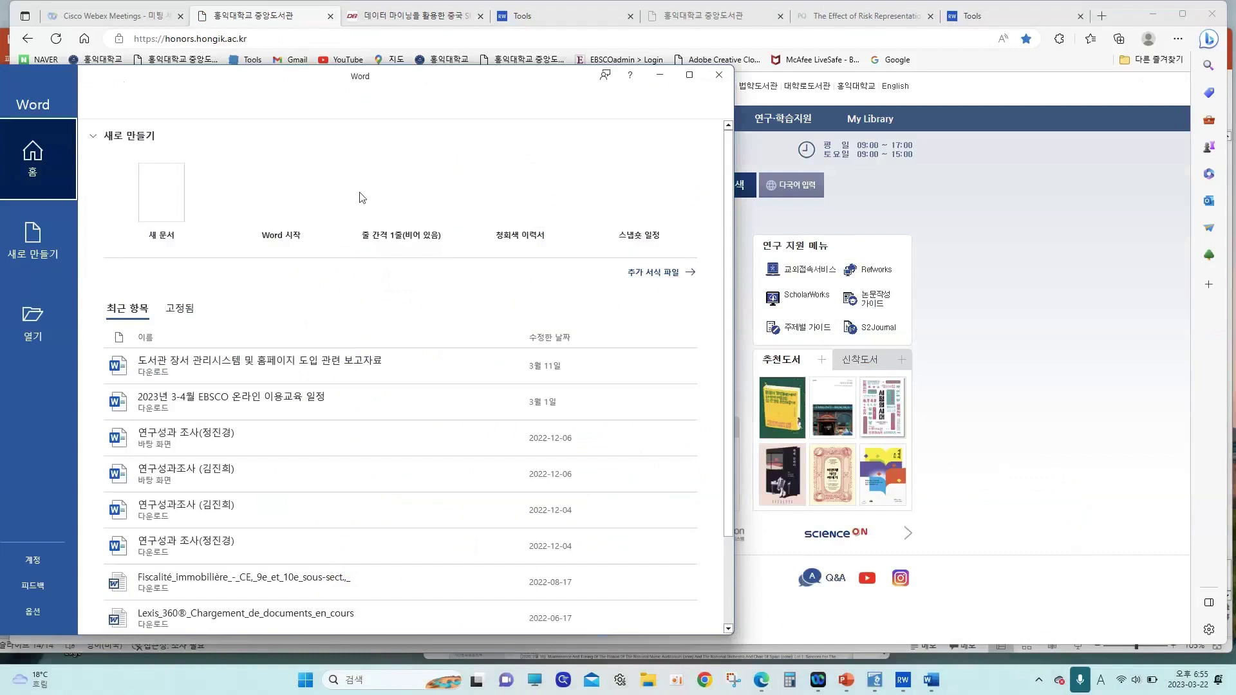
pyautogui.click(161, 193)
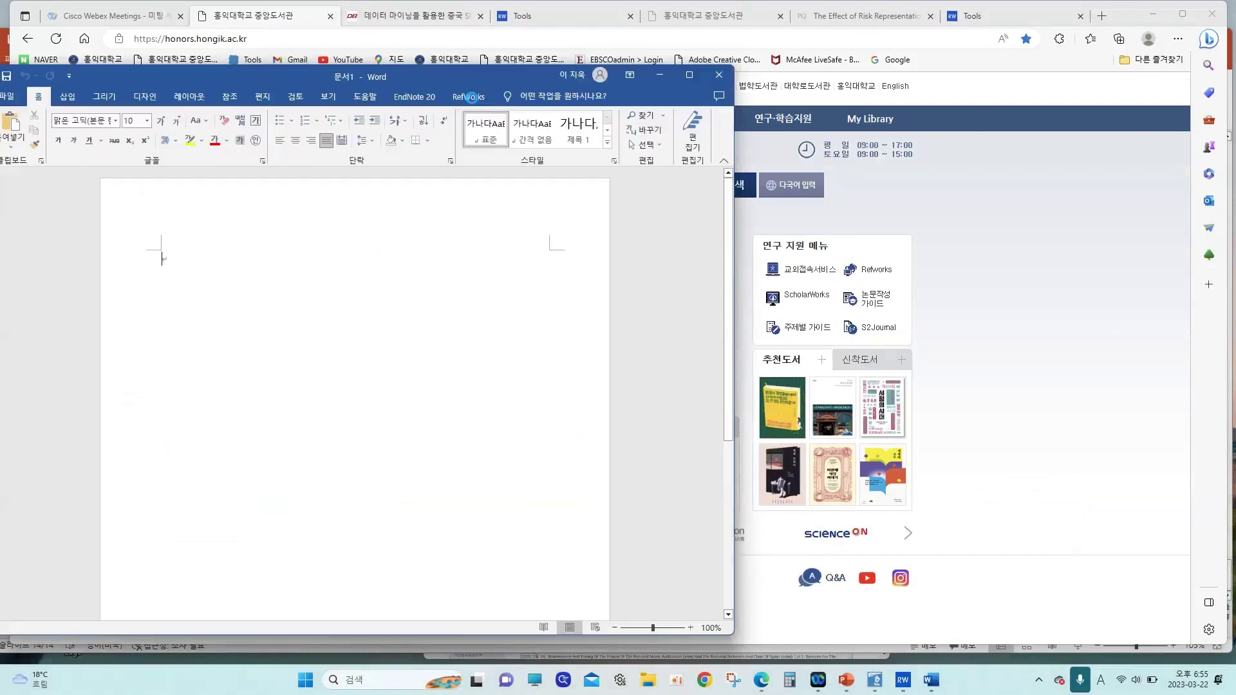
pyautogui.click(472, 98)
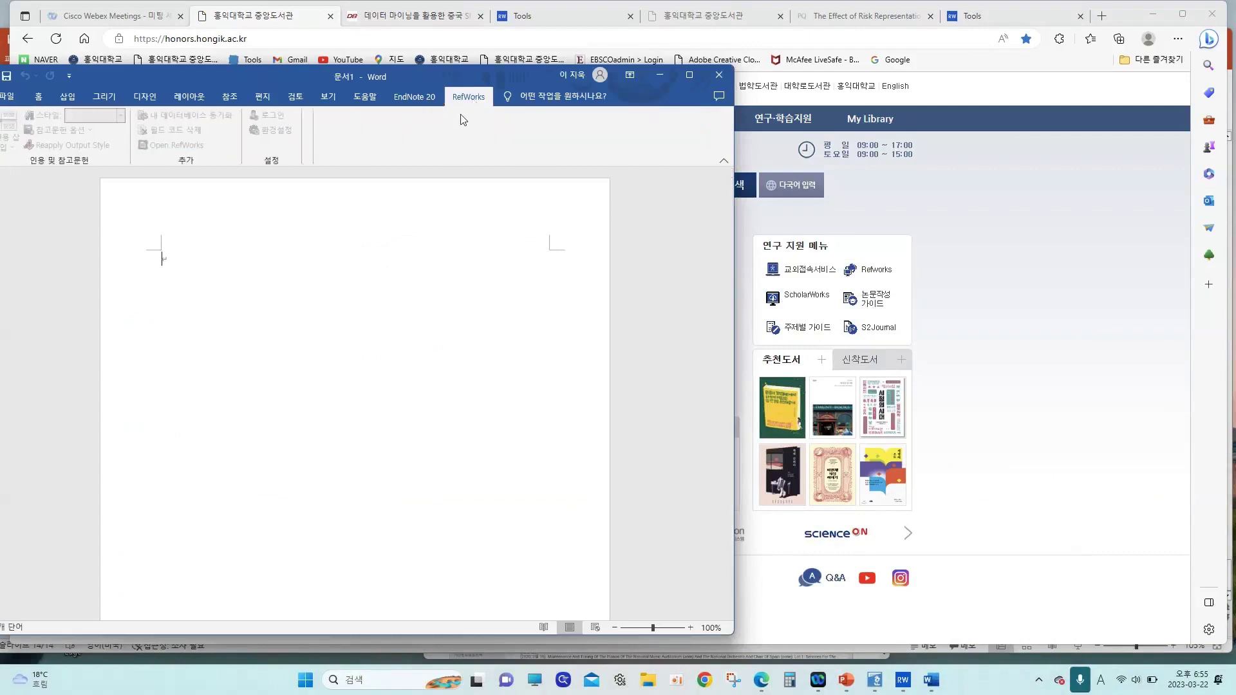
# - Try pasting the copied reference list and entering sample text in the blank document, and close it without saving
pyautogui.hotkey('ctrl', 'v')
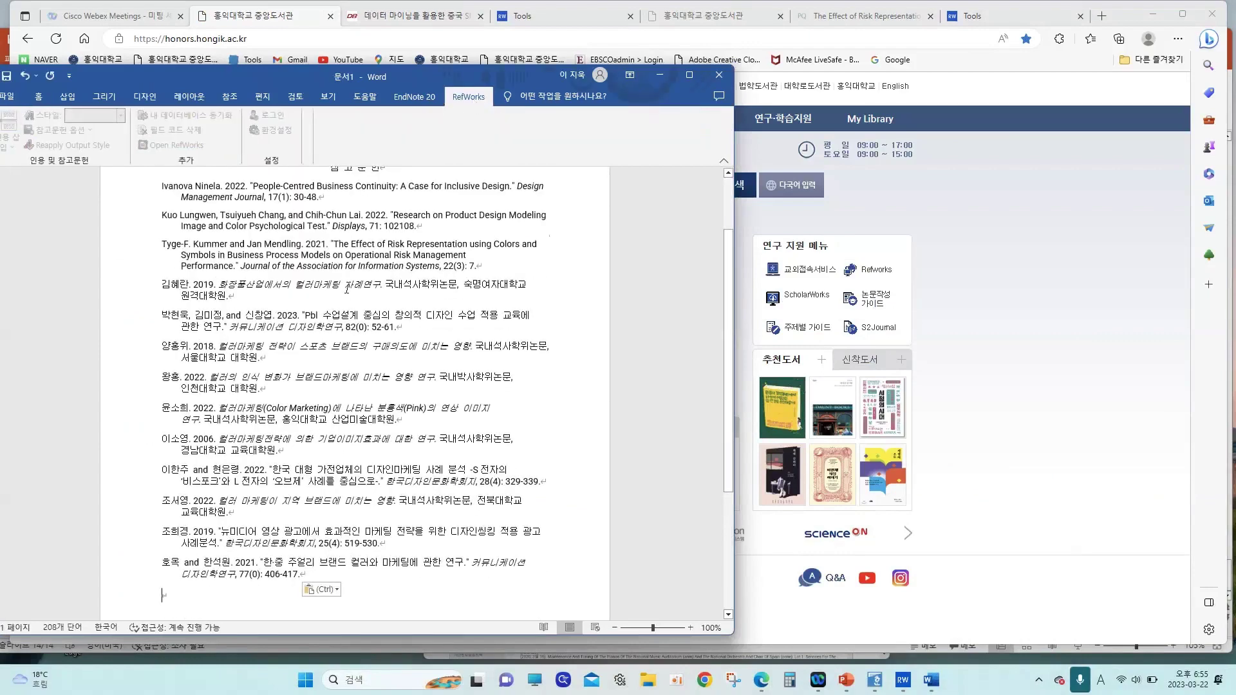
pyautogui.hotkey('ctrl', 'z')
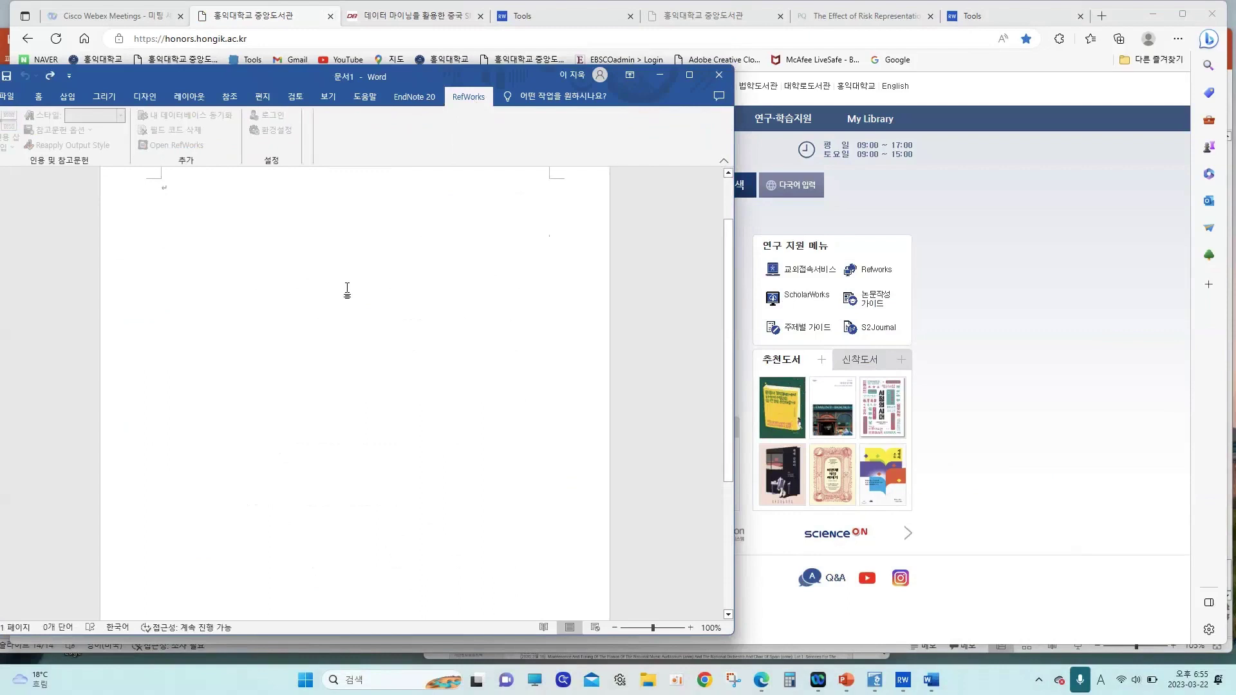
pyautogui.write('sdfs')
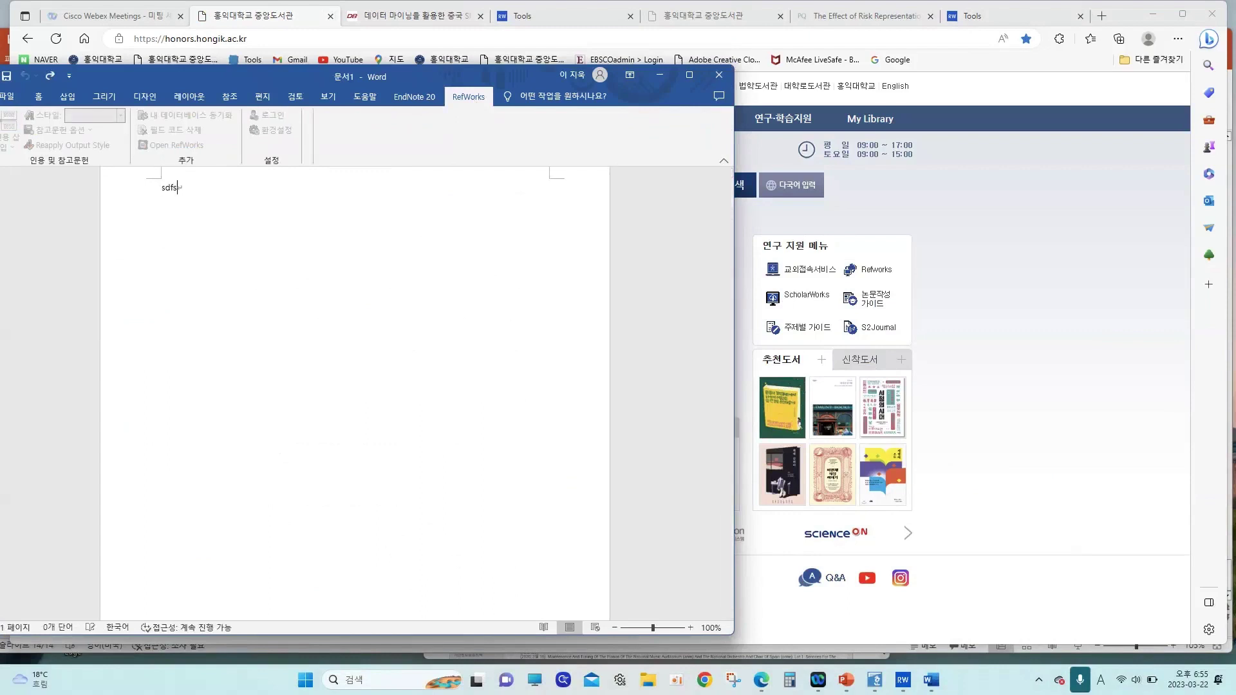
pyautogui.moveTo(485, 84); pyautogui.dragTo(597, 81)
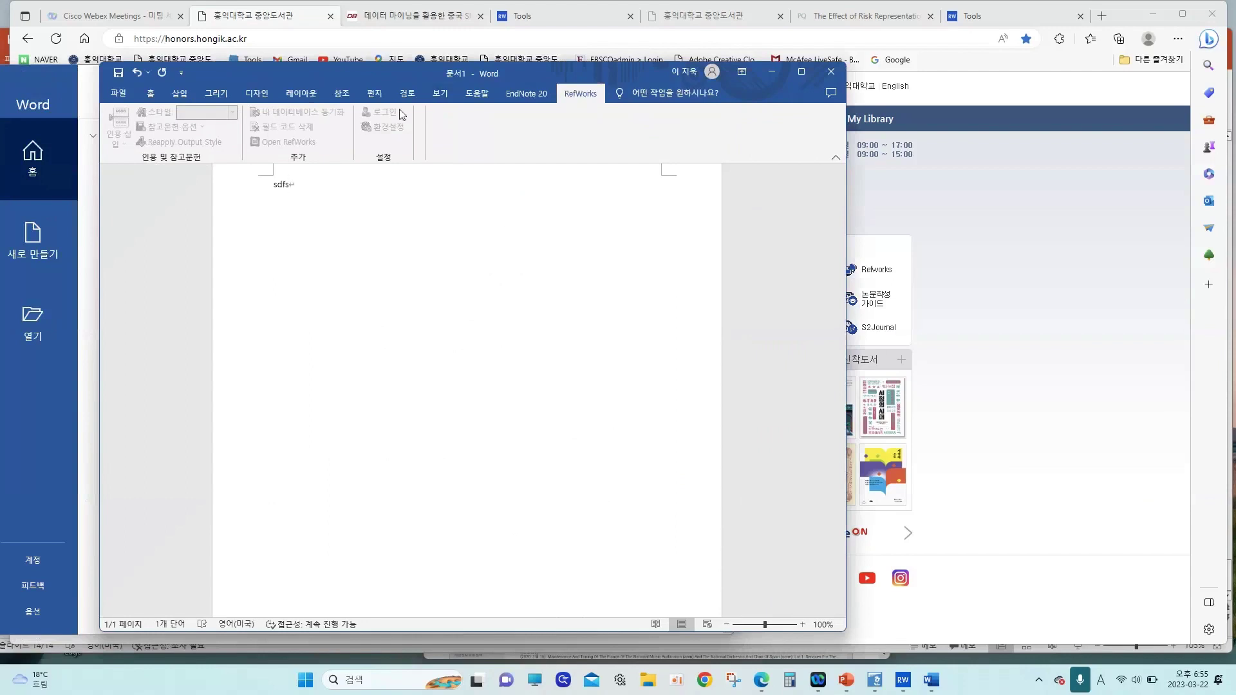
pyautogui.click(831, 74)
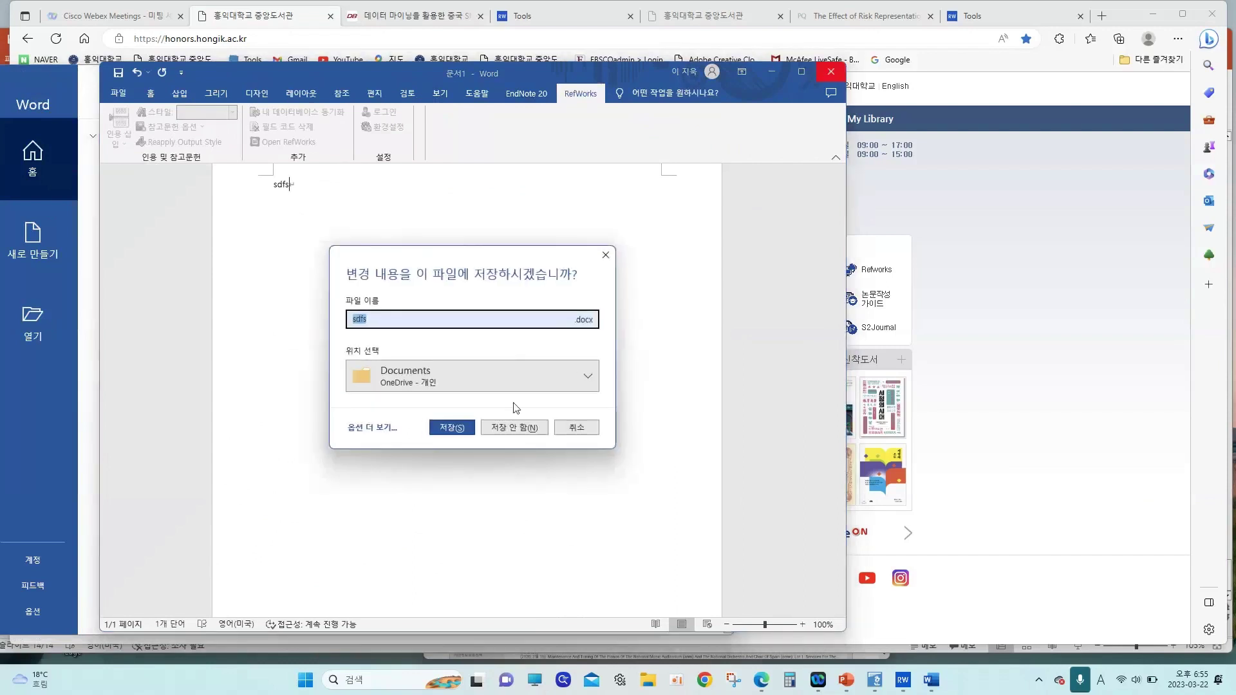
pyautogui.click(518, 428)
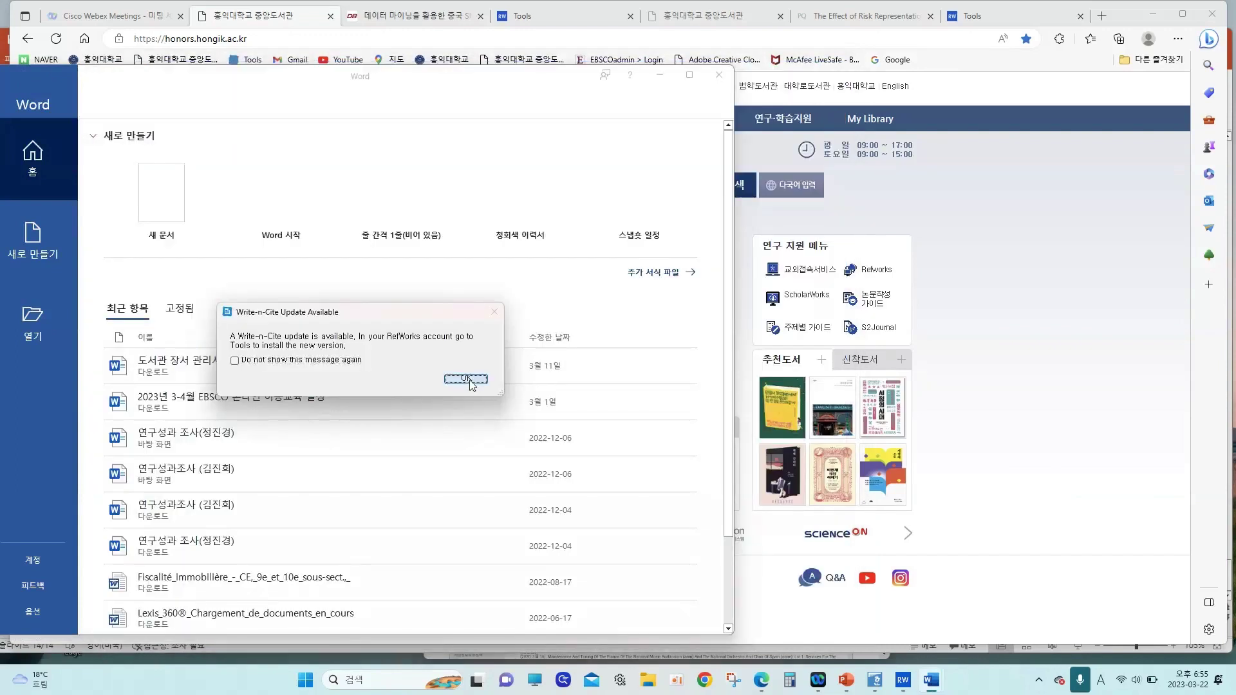
# - Dismiss the Write-n-Cite update notice, and create a new blank document with the RefWorks commands displayed
pyautogui.click(465, 379)
pyautogui.press('Return')
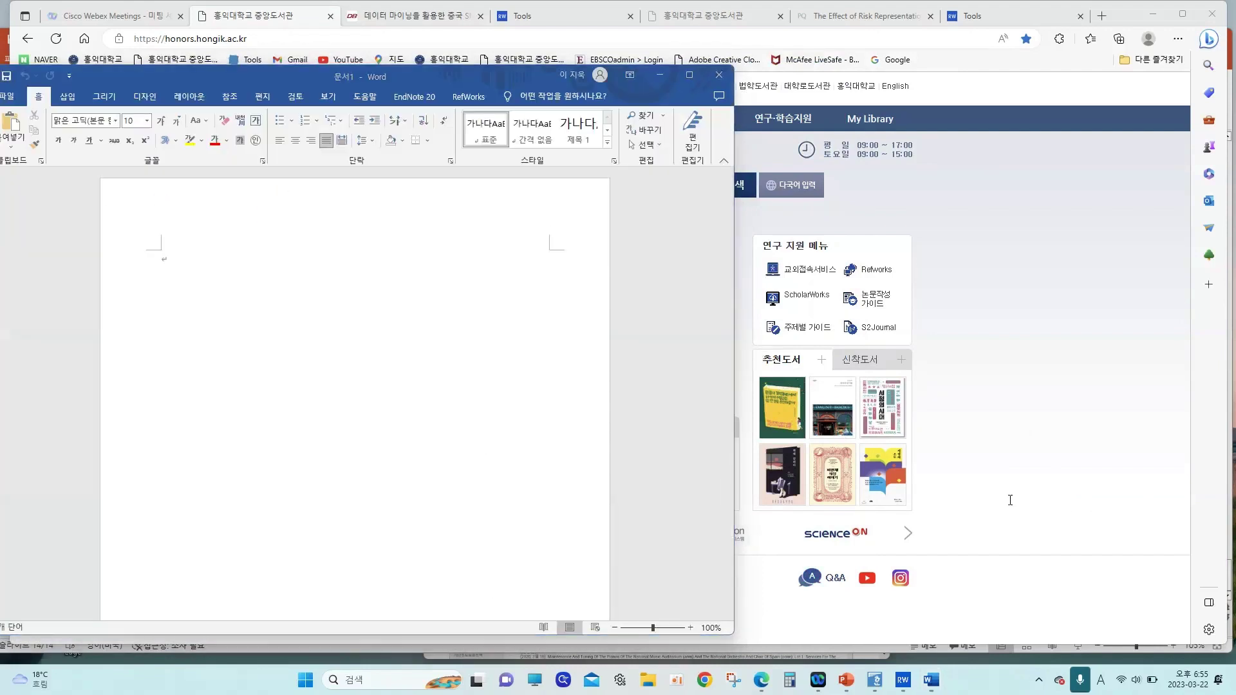
pyautogui.click(481, 103)
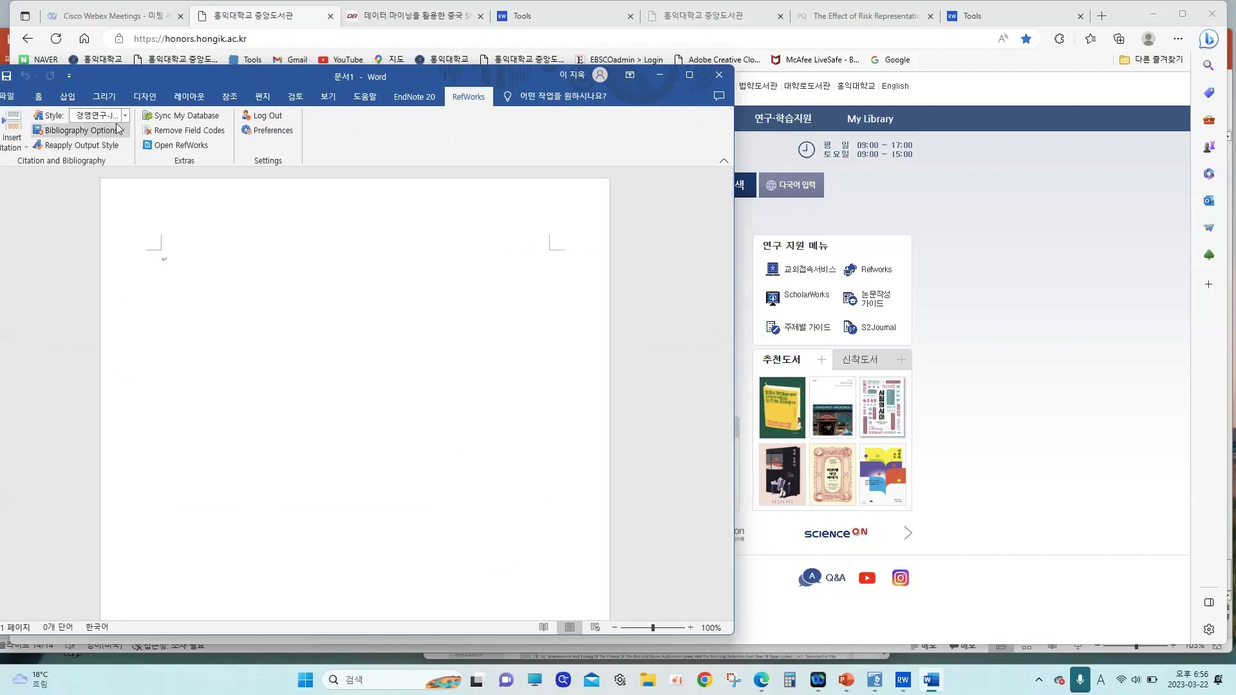
# - Insert a new citation of the first reference in the 2022년 5월 folder into the blank document
pyautogui.click(25, 141)
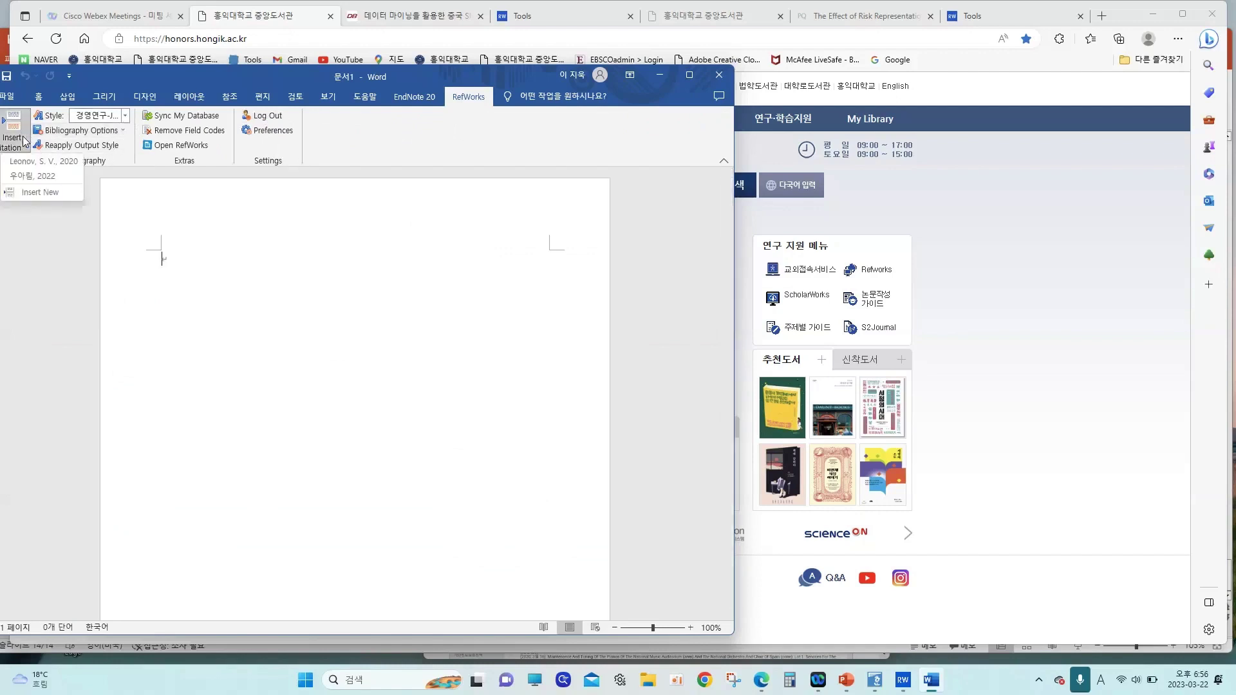
pyautogui.click(40, 192)
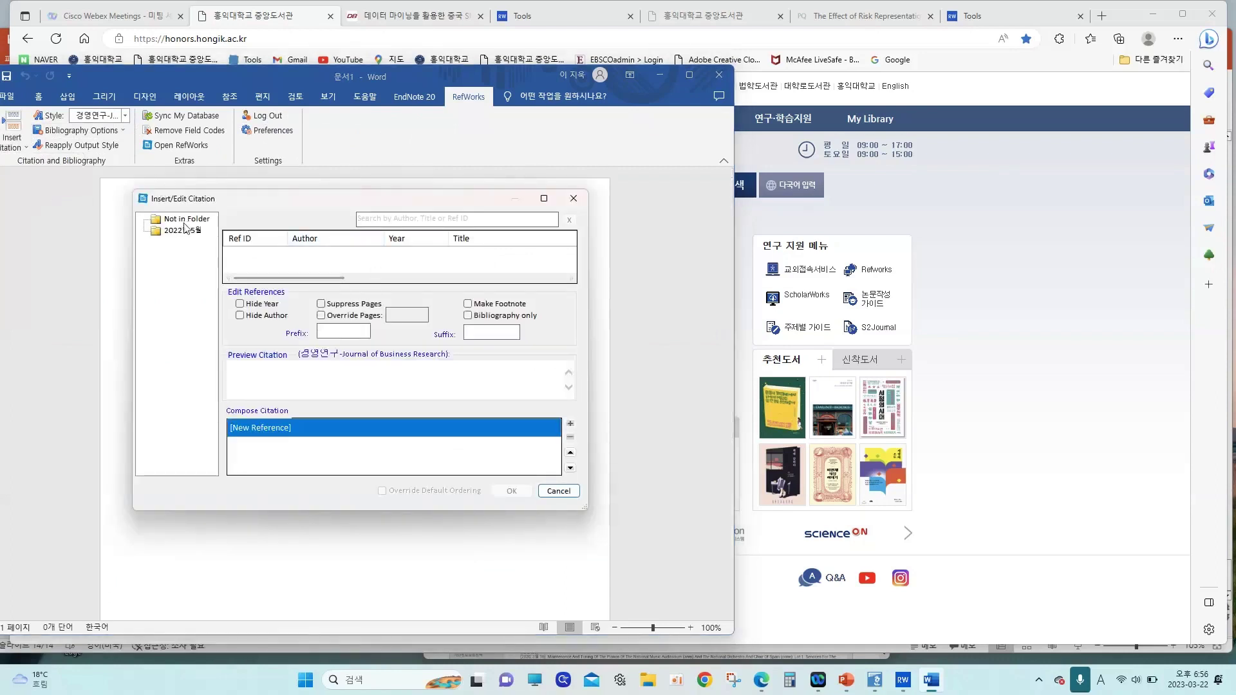
pyautogui.click(186, 230)
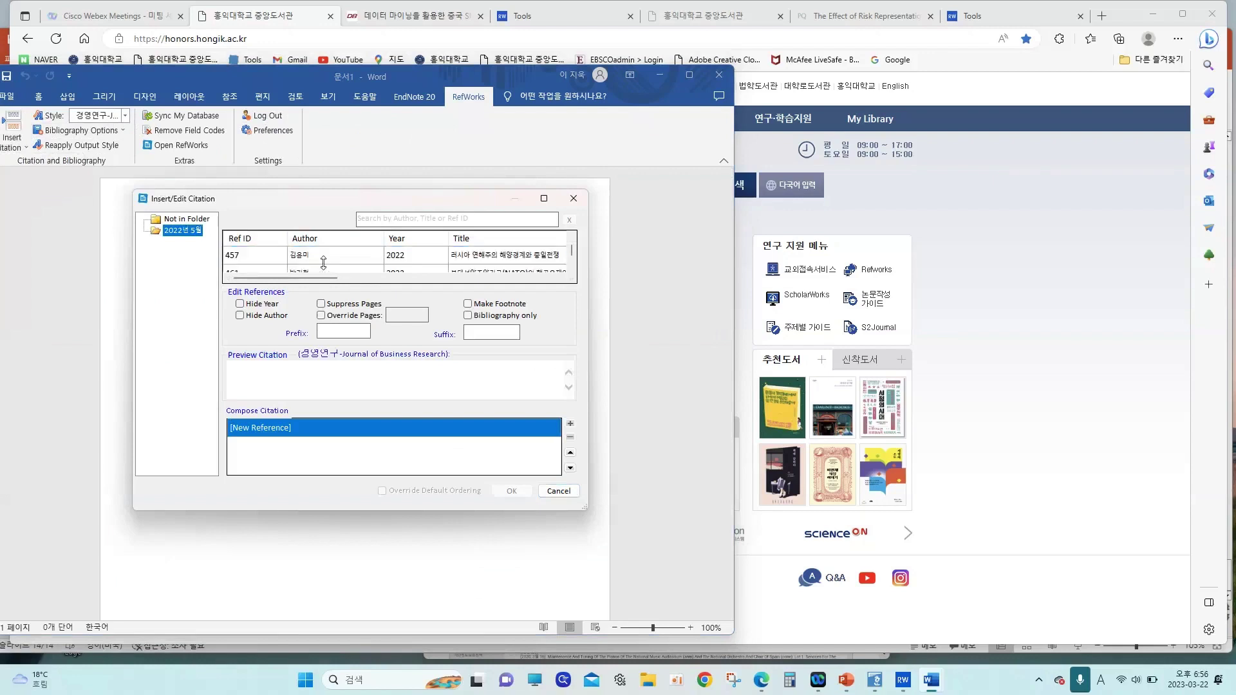
pyautogui.click(358, 259)
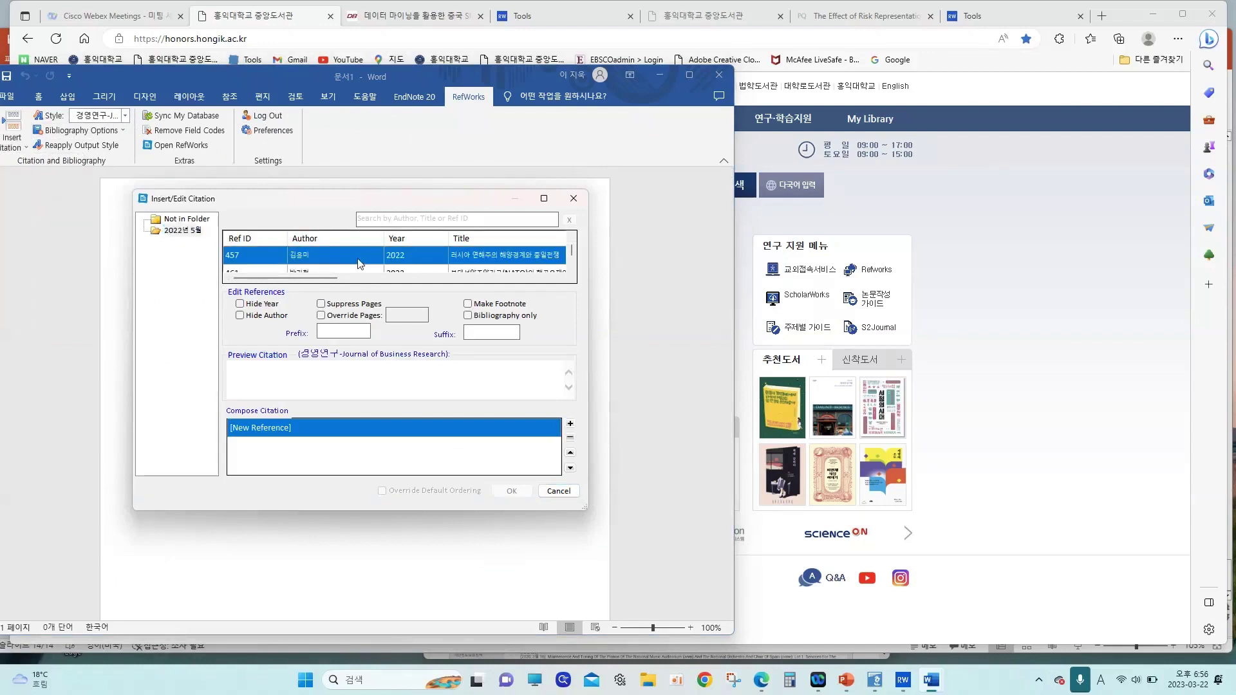
pyautogui.doubleClick(358, 257)
pyautogui.click(519, 496)
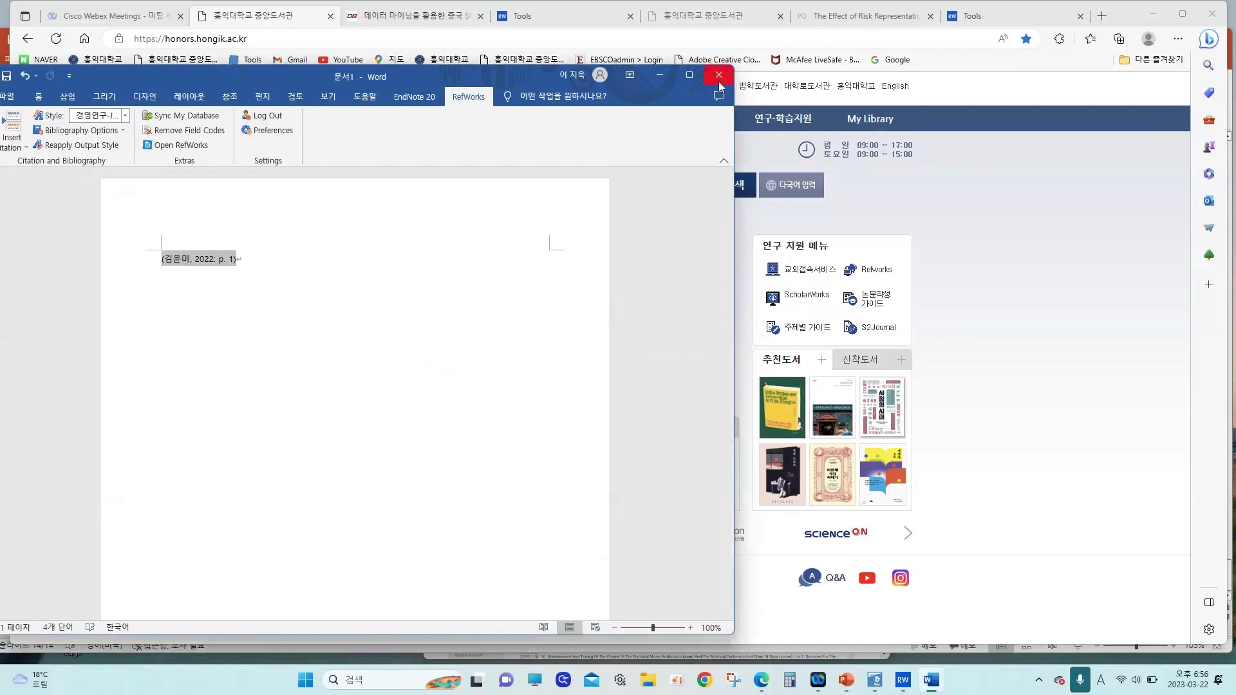
# - Close the Word document without saving and switch to the closing 감사합니다 slide in PowerPoint
pyautogui.click(718, 75)
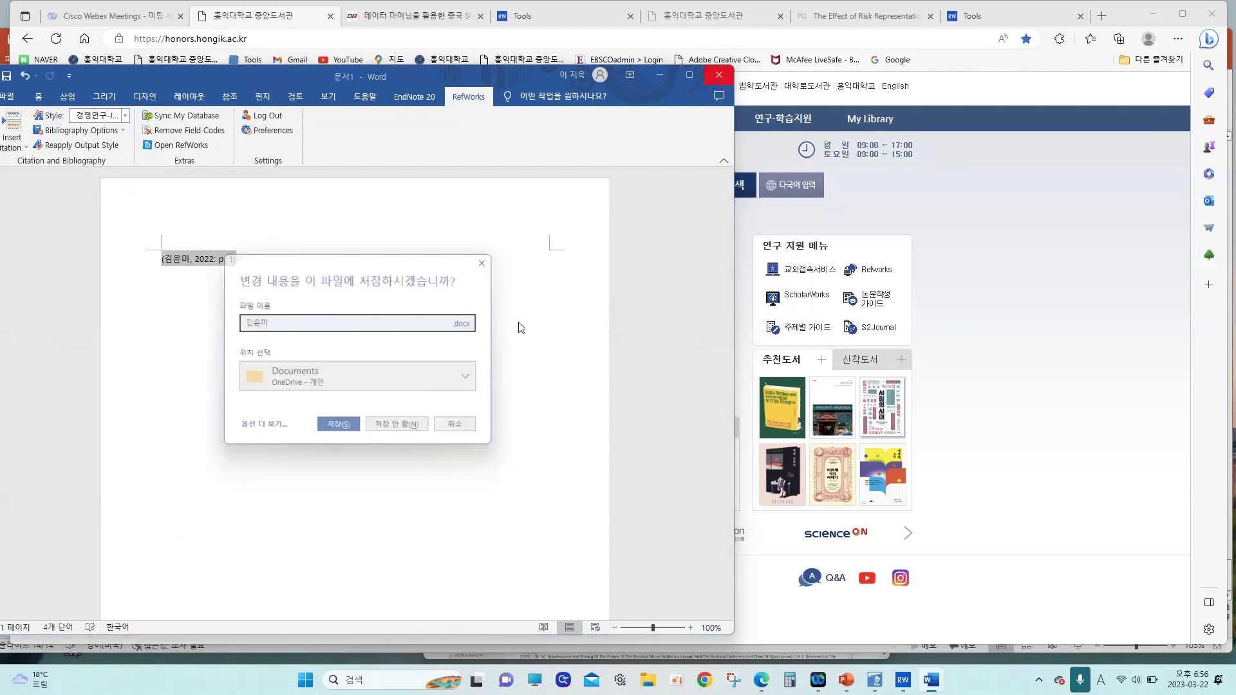
pyautogui.click(408, 431)
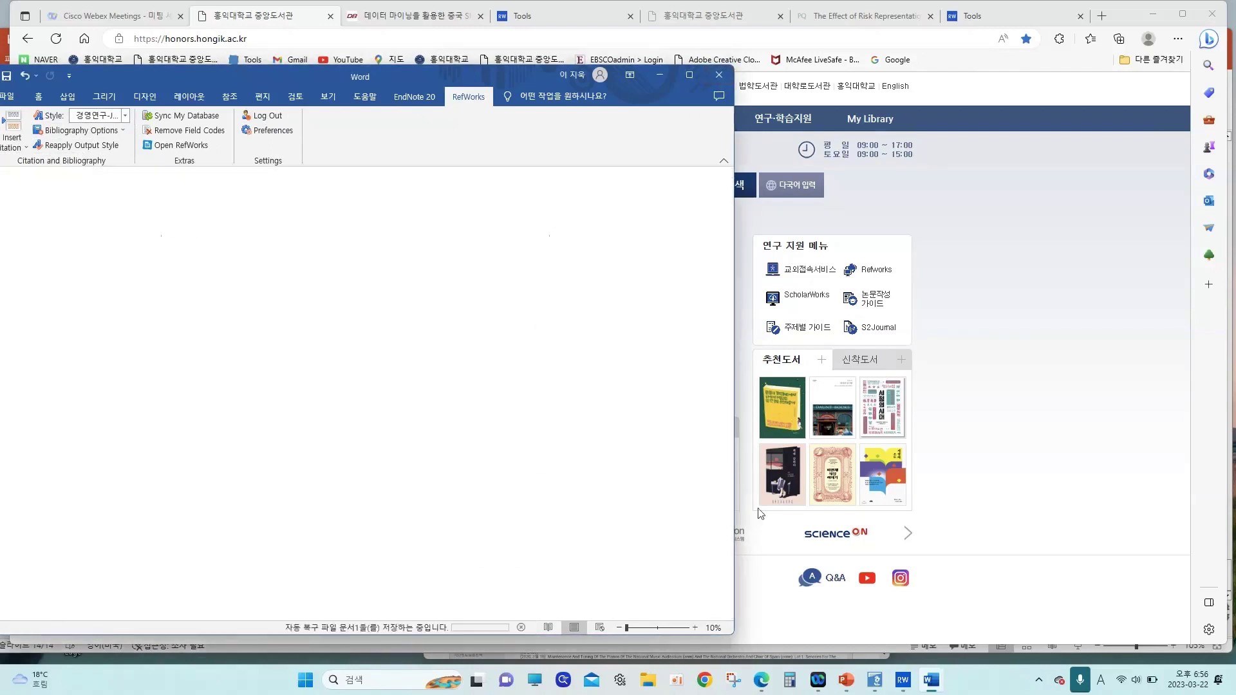
pyautogui.click(846, 679)
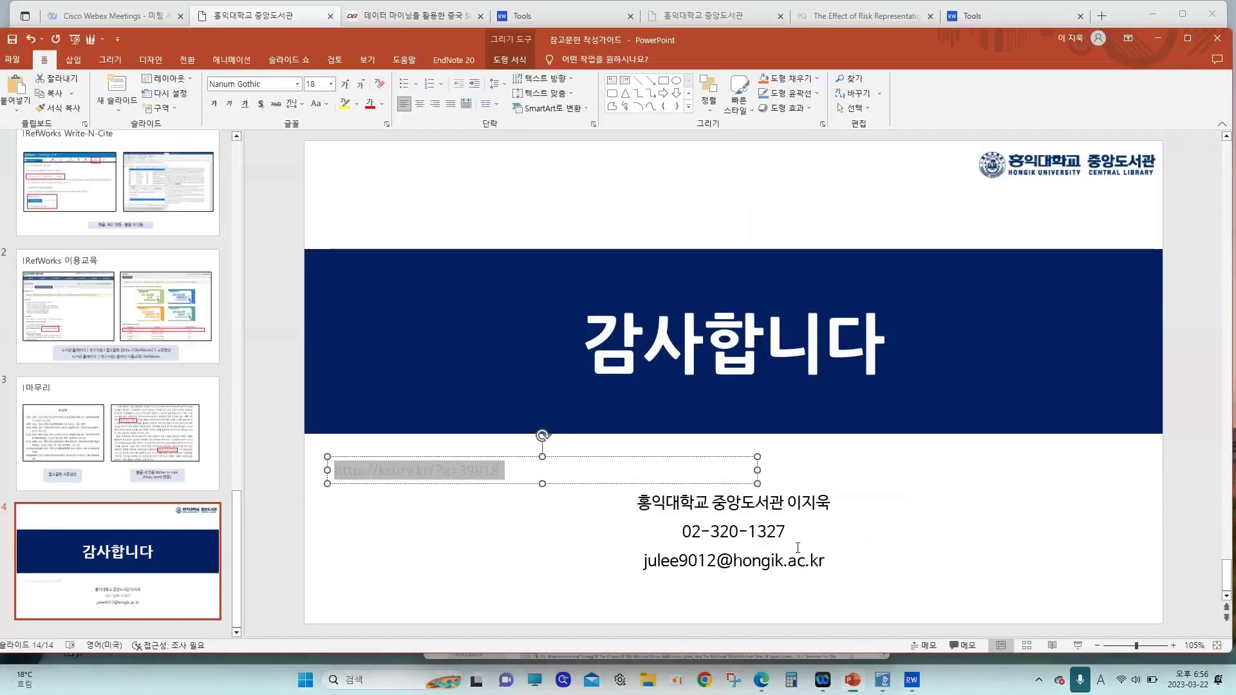
pyautogui.click(596, 524)
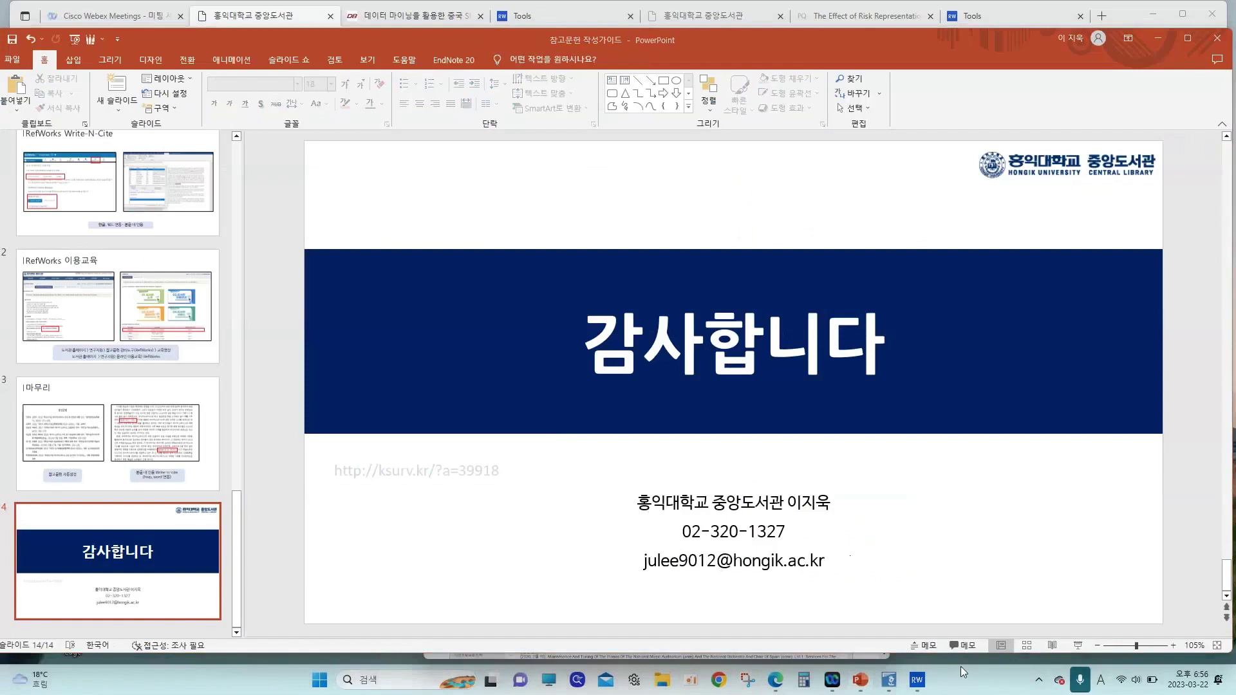
# - Switch to Edge, open the library's YouTube channel in a new tab, and return to the library home page's search box
pyautogui.moveTo(860, 687)
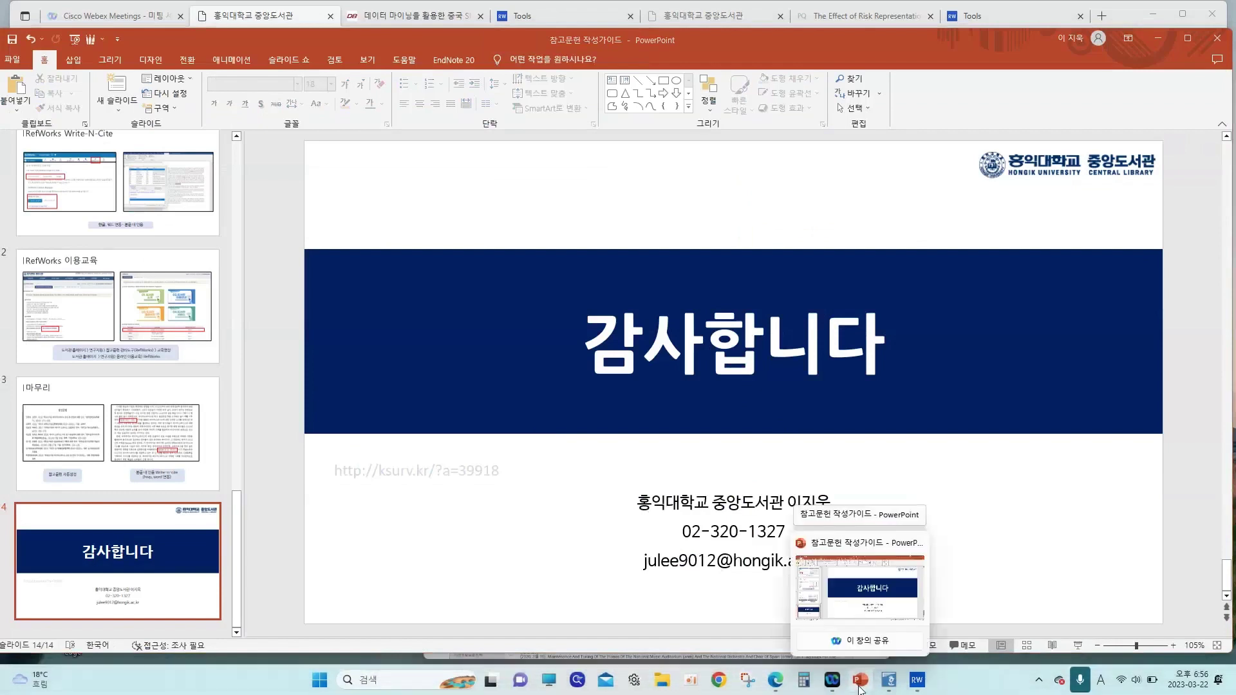
pyautogui.moveTo(775, 684)
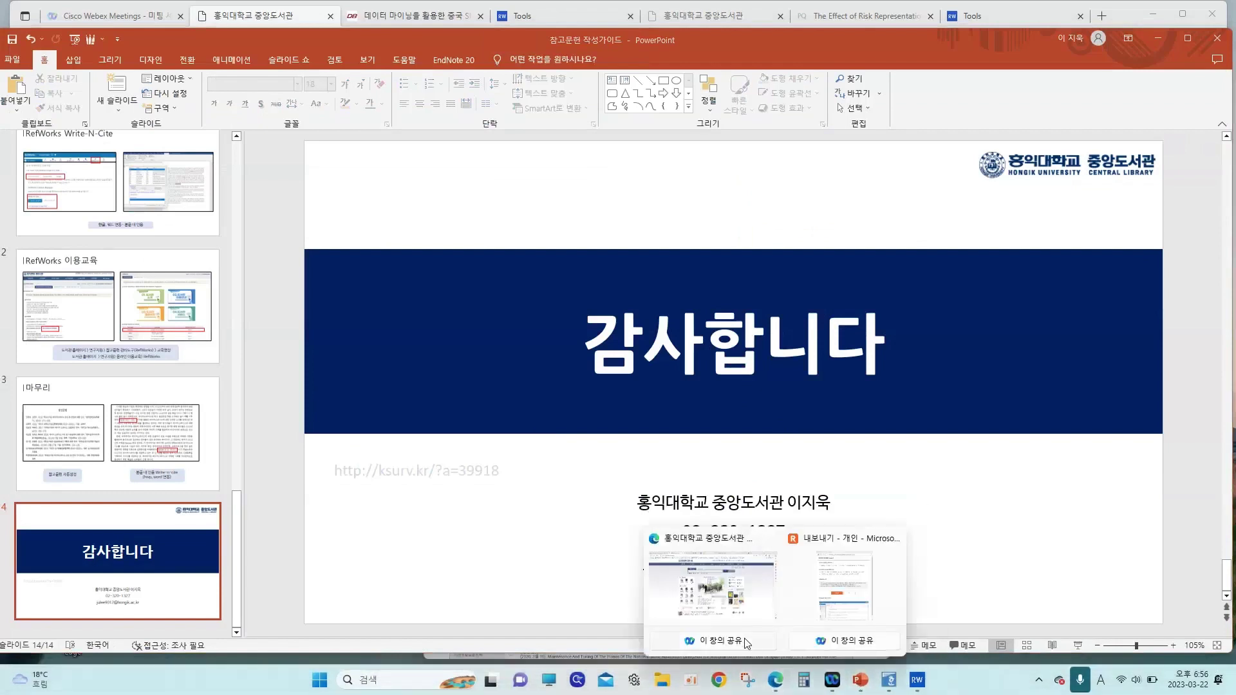
pyautogui.click(747, 642)
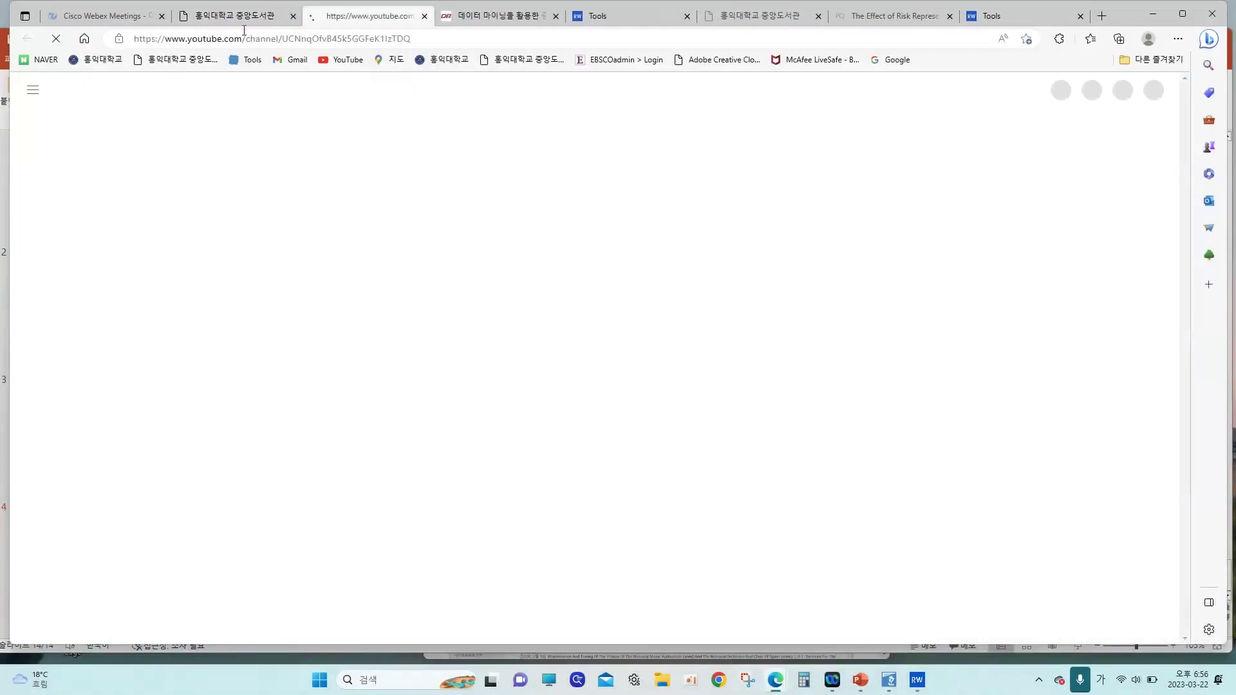
pyautogui.click(231, 21)
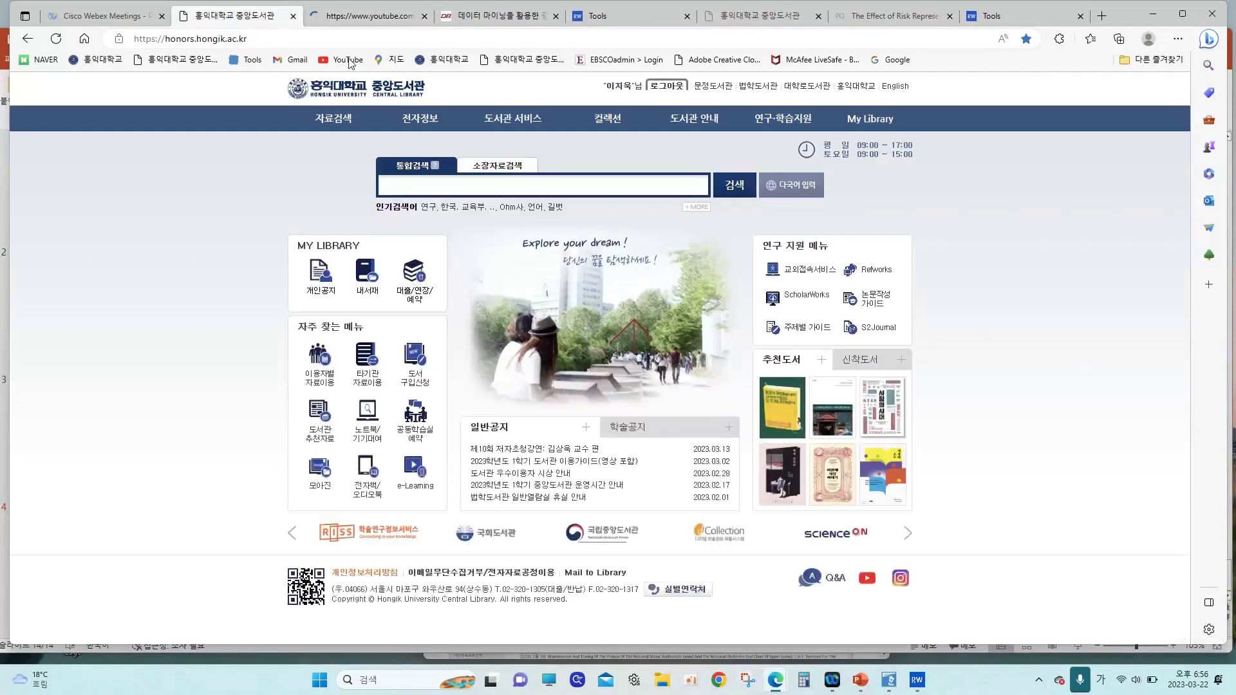
pyautogui.click(580, 189)
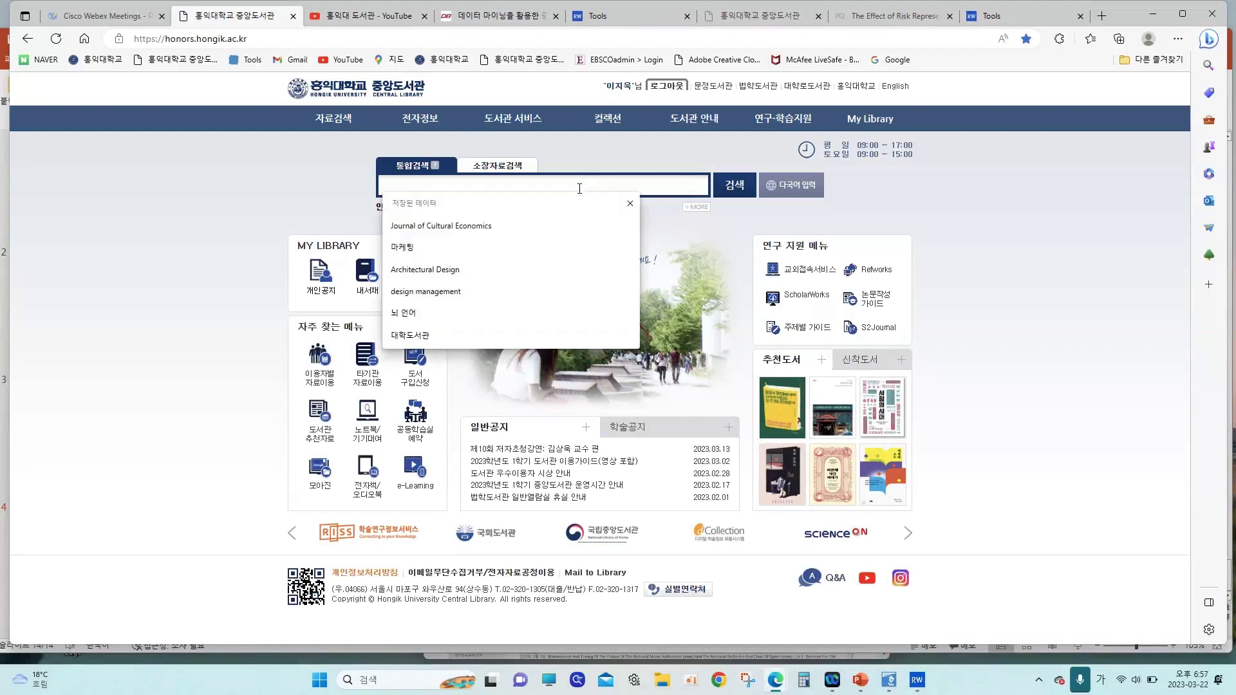
# - Go to the recently imported references in RefWorks and open "People-centred business continuity: a case for inclusive design" for editing
pyautogui.click(1001, 16)
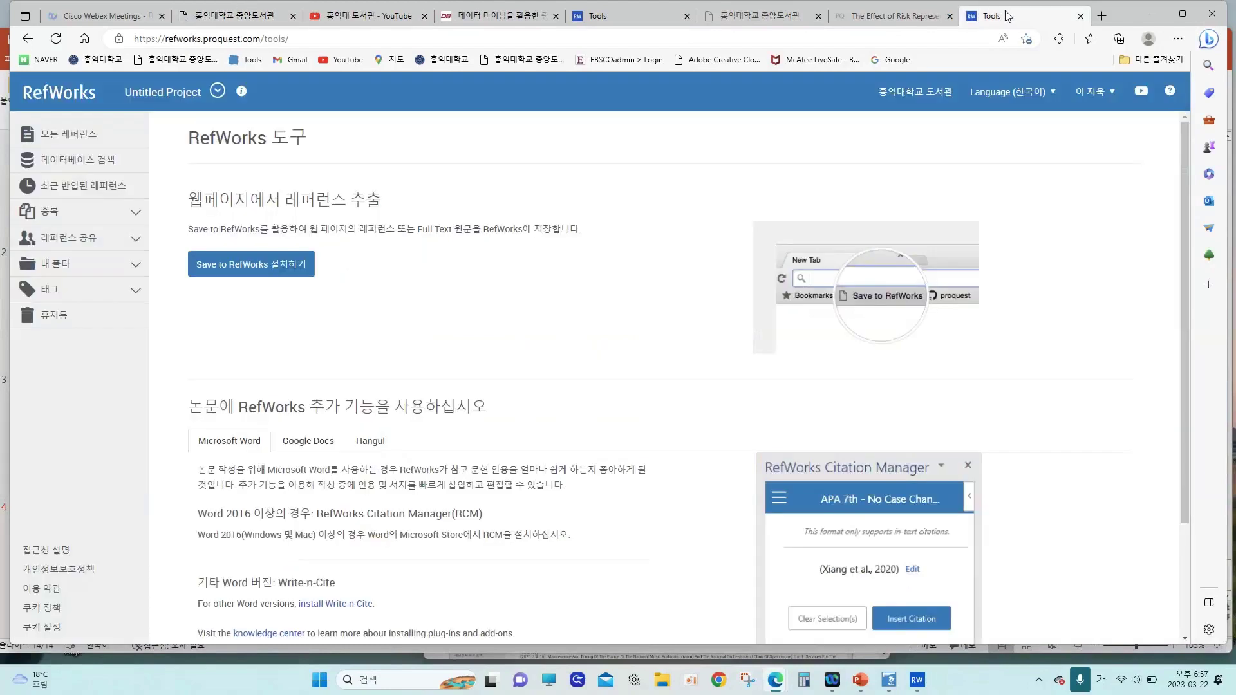
pyautogui.click(57, 95)
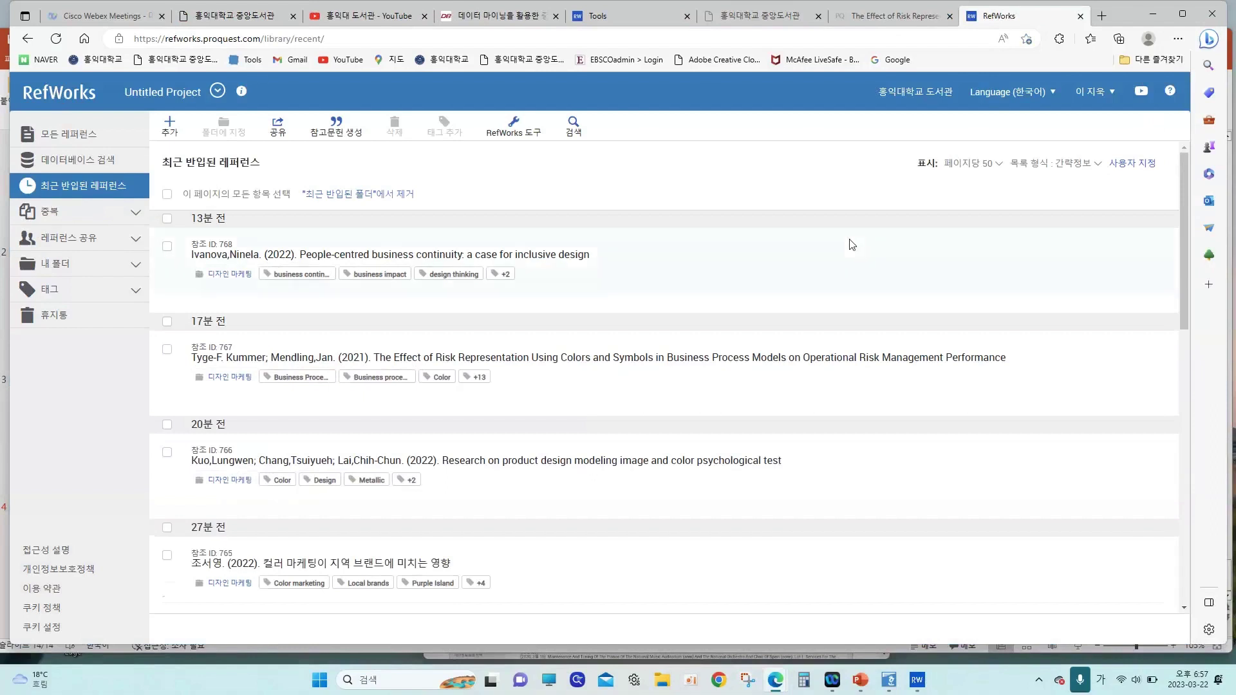
pyautogui.click(852, 245)
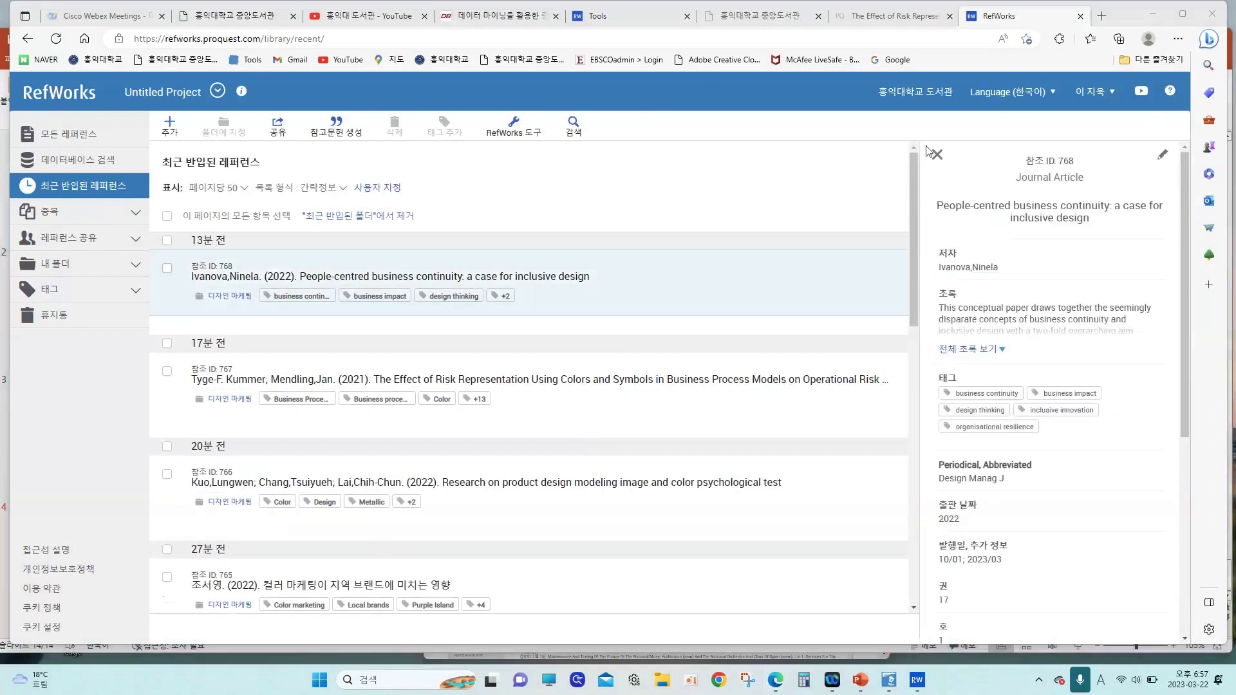
pyautogui.click(1160, 157)
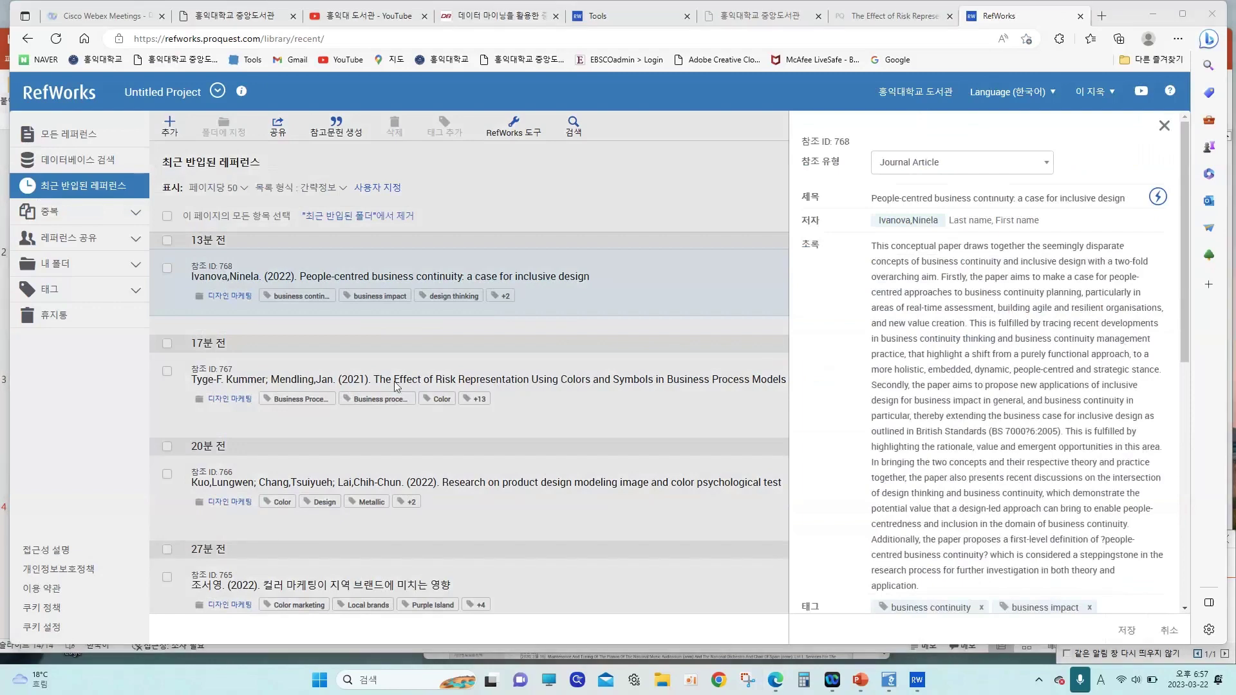
# - Examine the reference's bibliographic fields down to the Notes entry
pyautogui.scroll(-8, 980, 455)
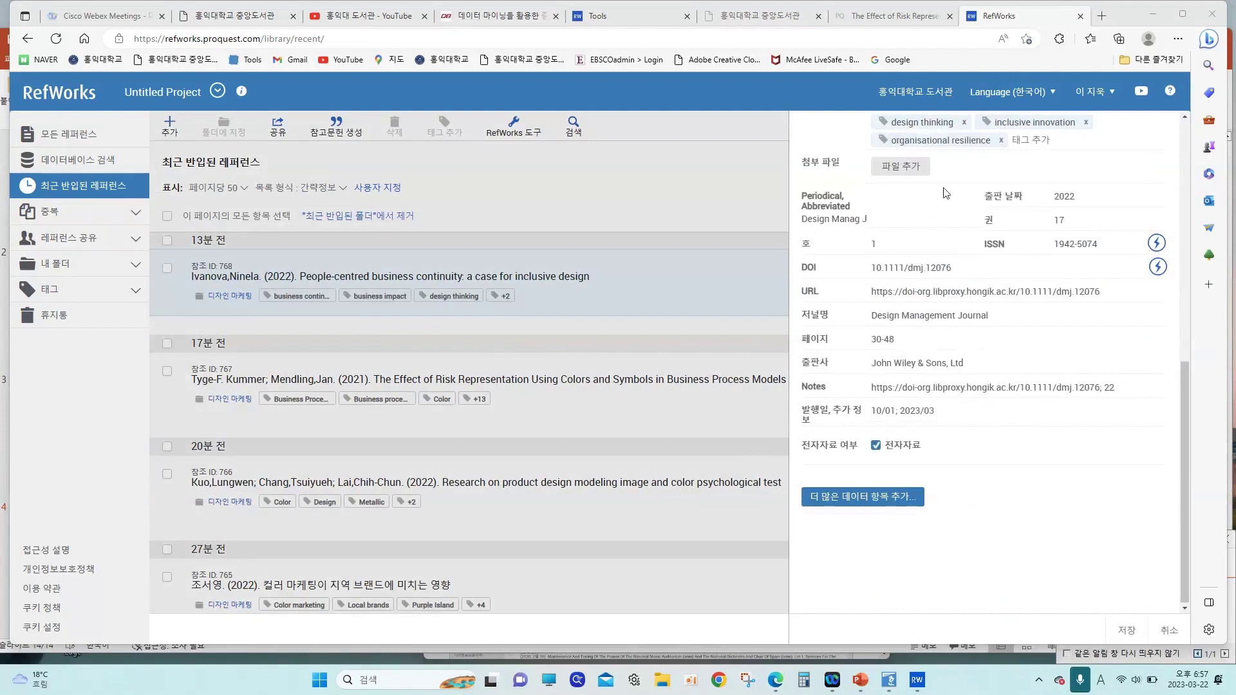
pyautogui.tripleClick(900, 388)
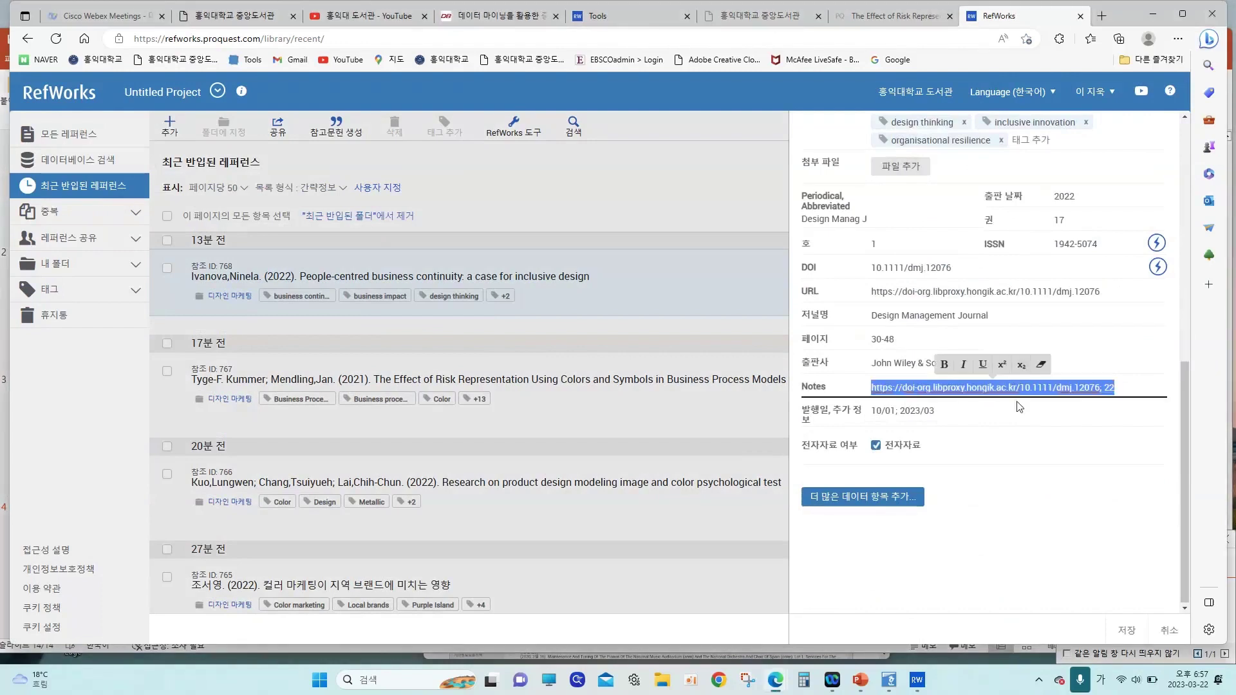
pyautogui.click(970, 551)
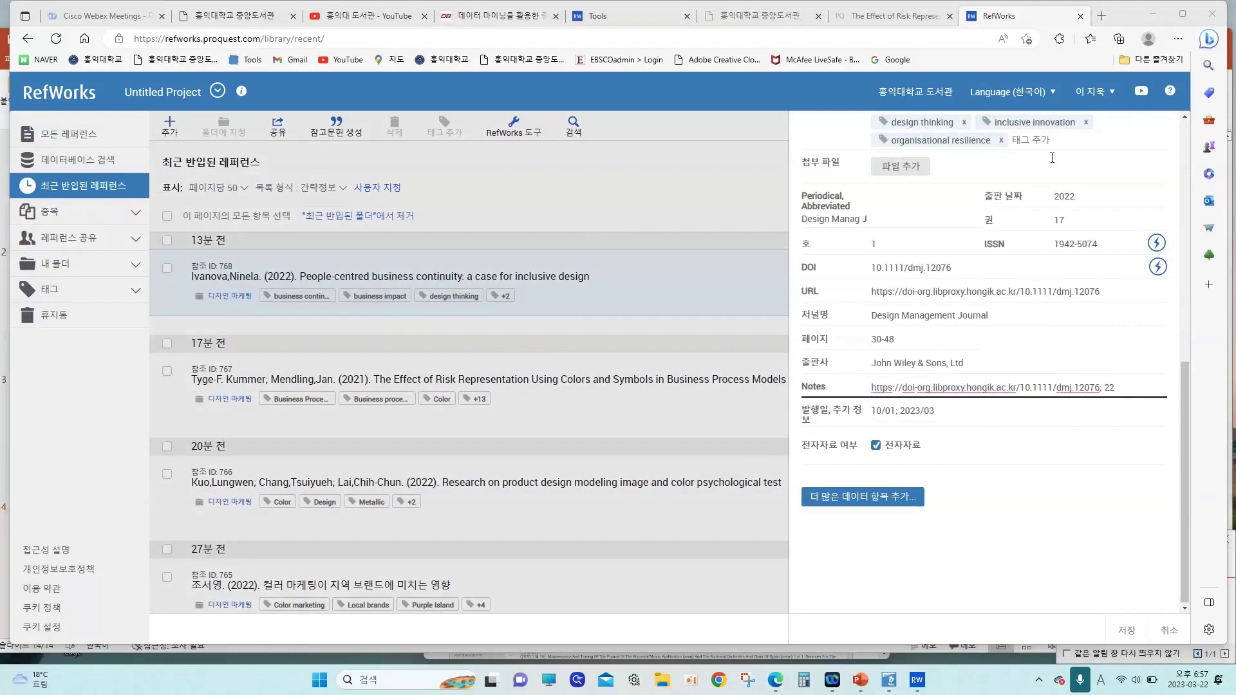
# - Return to the library home page and bring up the RefWorks Citation Manager Hangul window
pyautogui.click(261, 26)
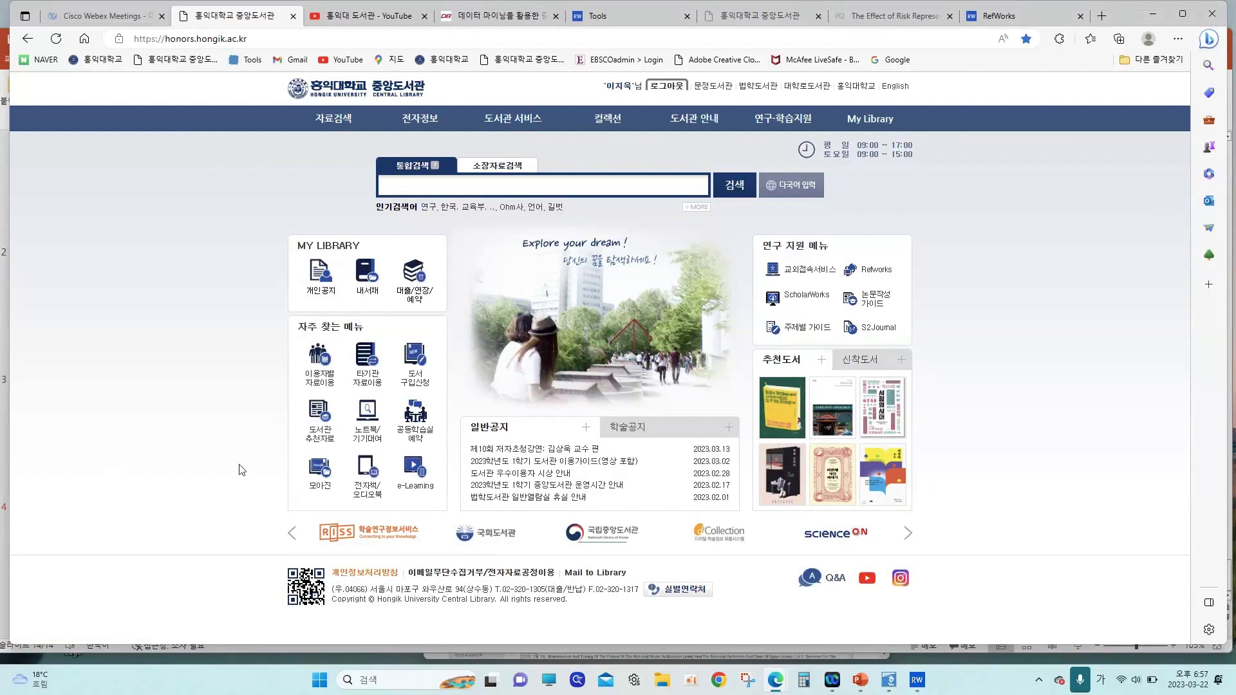
pyautogui.click(858, 680)
pyautogui.click(926, 689)
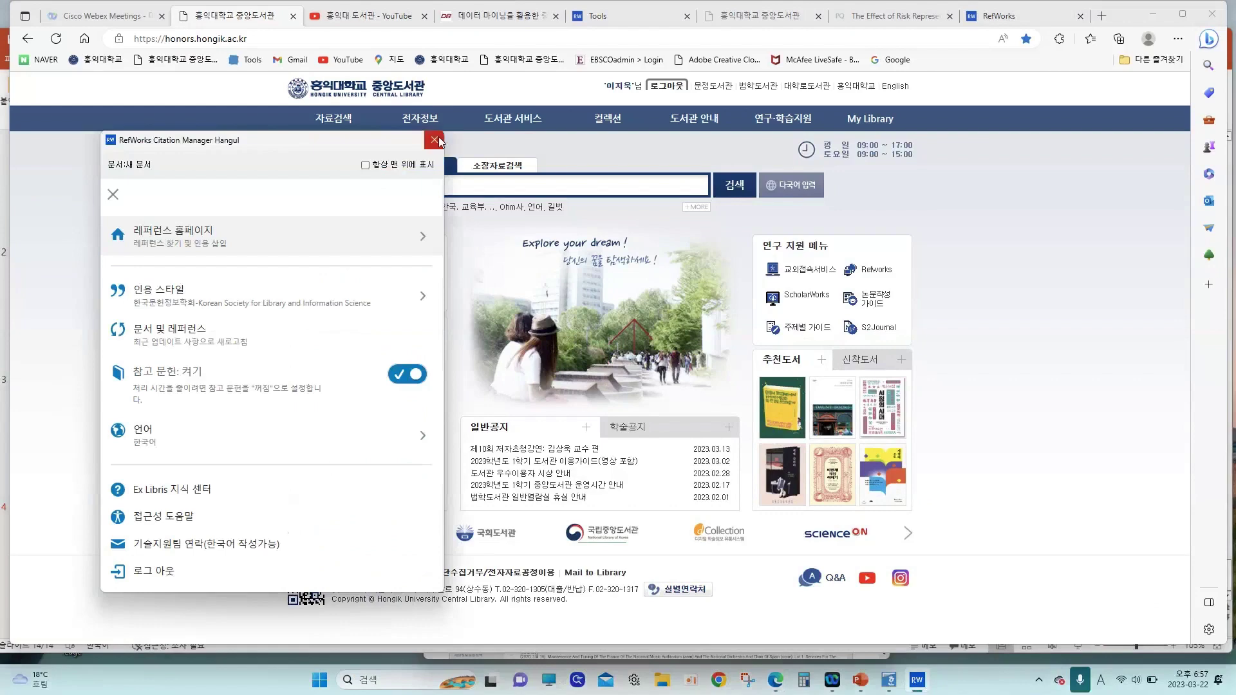
pyautogui.click(851, 675)
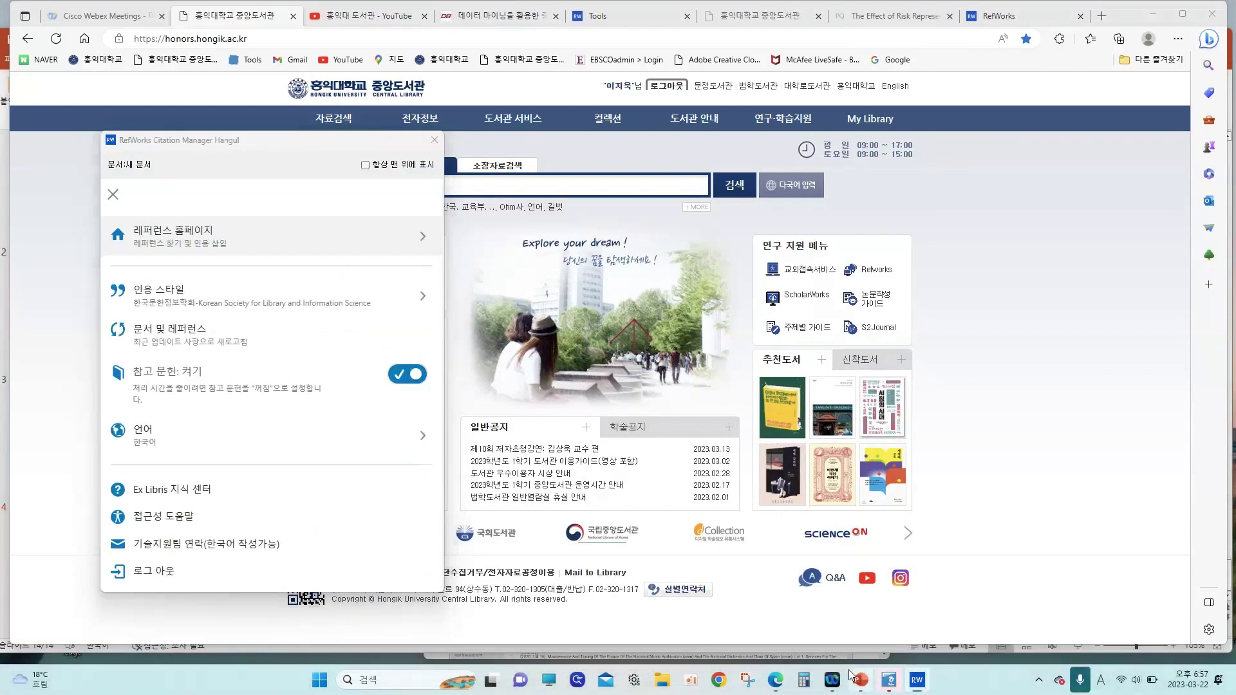